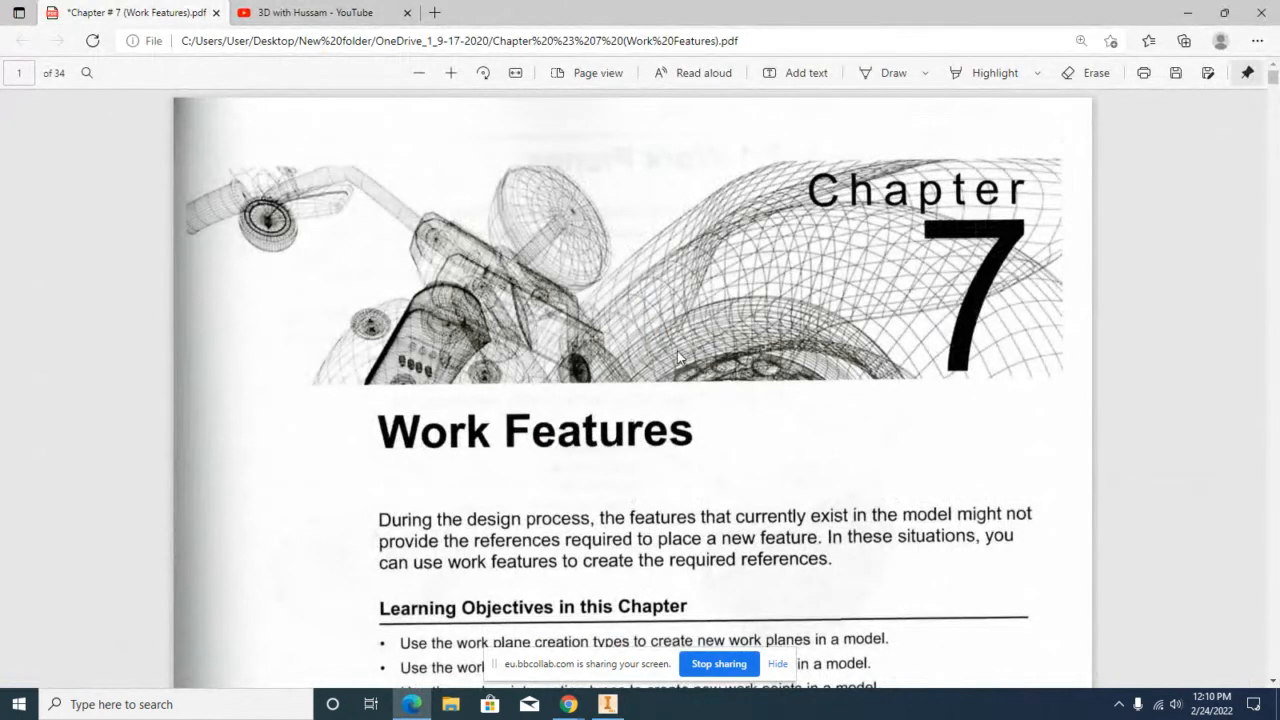
Step: Draw ink boxes around "work plane", "work axes" and "work point" in the chapter's Learning Objectives list
{"action": "scroll", "coordinate": [677, 351], "scroll_direction": "down", "scroll_amount": 1}
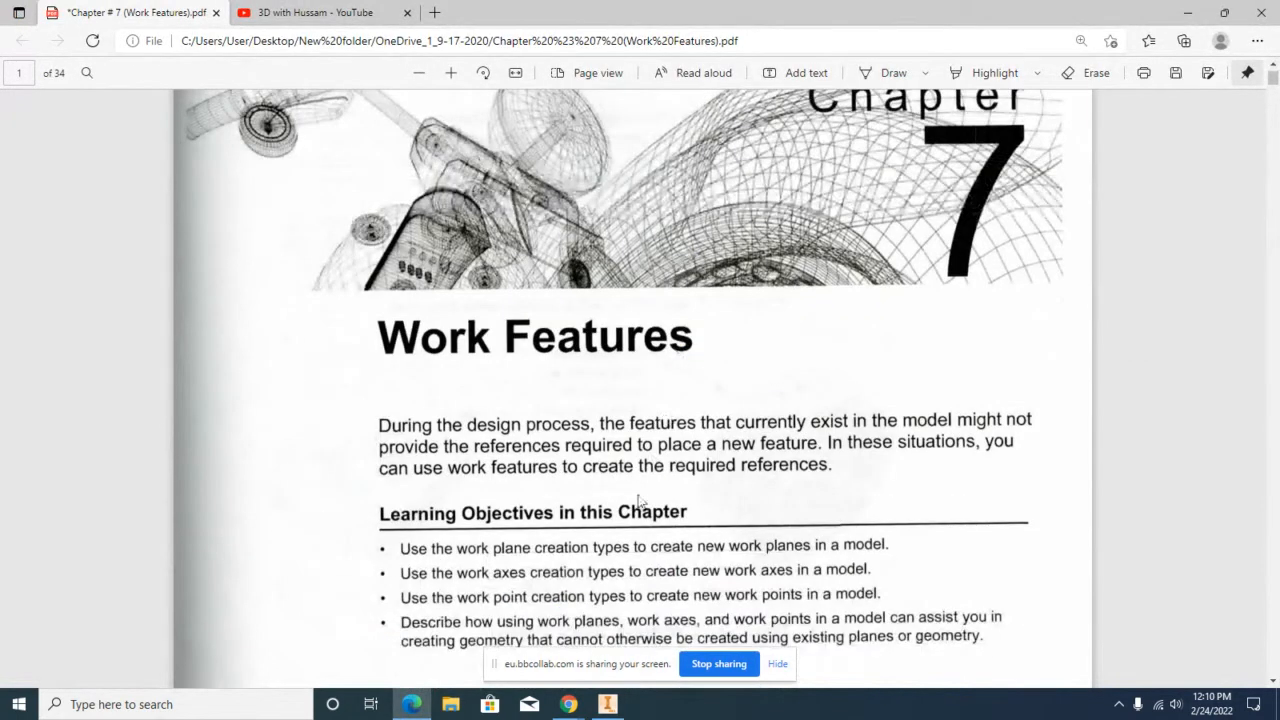
{"action": "scroll", "coordinate": [605, 580], "scroll_direction": "down", "scroll_amount": 1}
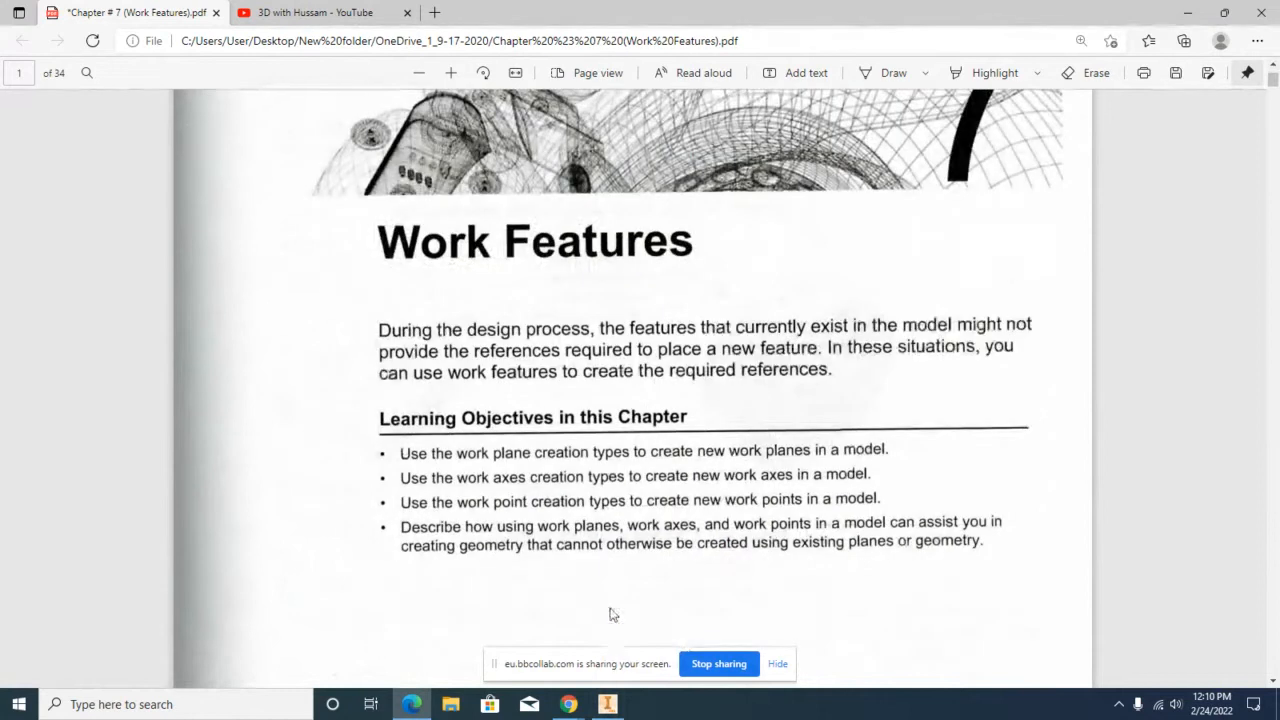
{"action": "scroll", "coordinate": [630, 362], "scroll_direction": "up", "scroll_amount": 1}
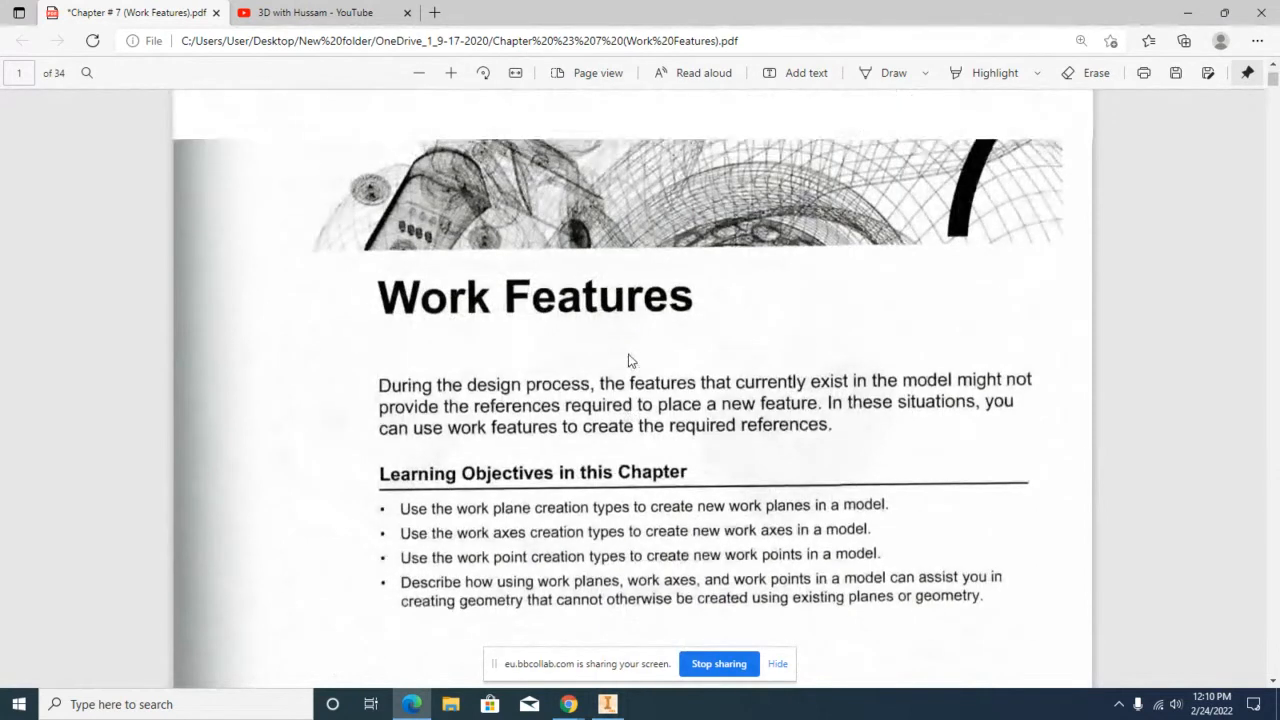
{"action": "left_click", "coordinate": [886, 73]}
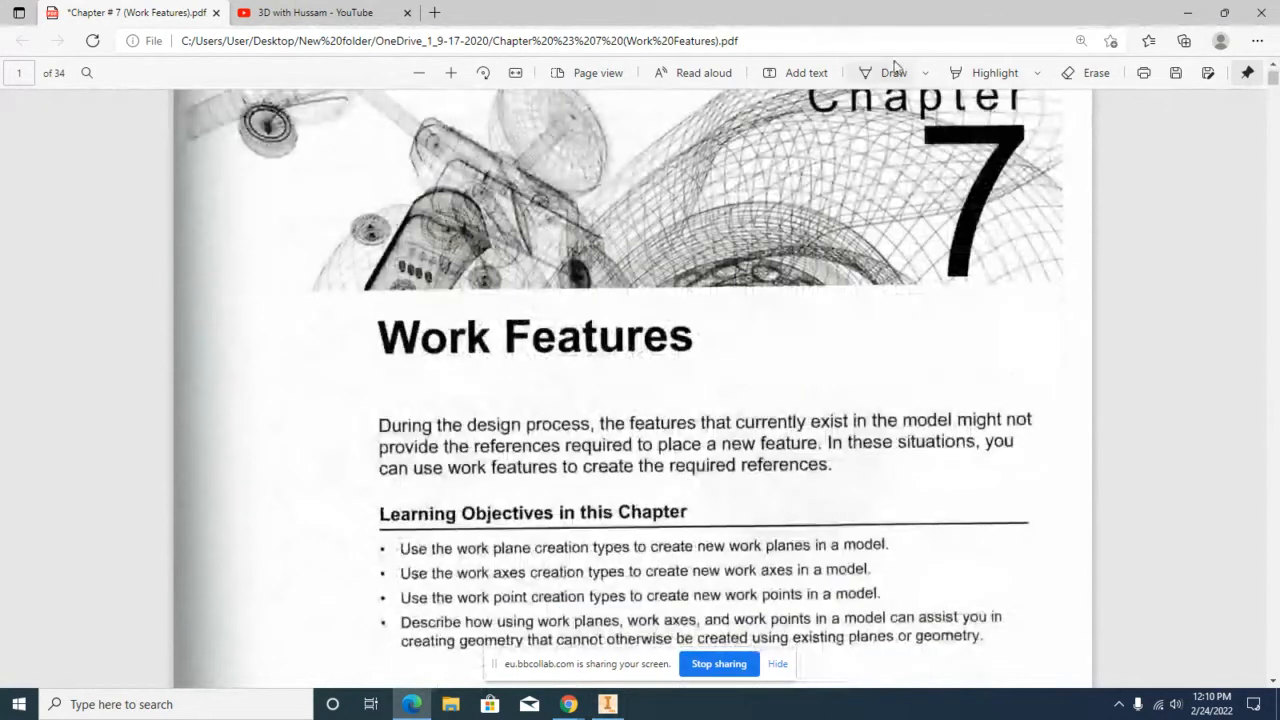
{"action": "mouse_move", "coordinate": [484, 562]}
{"action": "left_mouse_down"}
{"action": "mouse_move", "coordinate": [527, 558]}
{"action": "mouse_move", "coordinate": [540, 528]}
{"action": "mouse_move", "coordinate": [457, 540]}
{"action": "mouse_move", "coordinate": [530, 585]}
{"action": "mouse_move", "coordinate": [536, 559]}
{"action": "mouse_move", "coordinate": [459, 567]}
{"action": "mouse_move", "coordinate": [476, 584]}
{"action": "mouse_move", "coordinate": [542, 592]}
{"action": "mouse_move", "coordinate": [455, 582]}
{"action": "mouse_move", "coordinate": [457, 605]}
{"action": "left_mouse_up"}
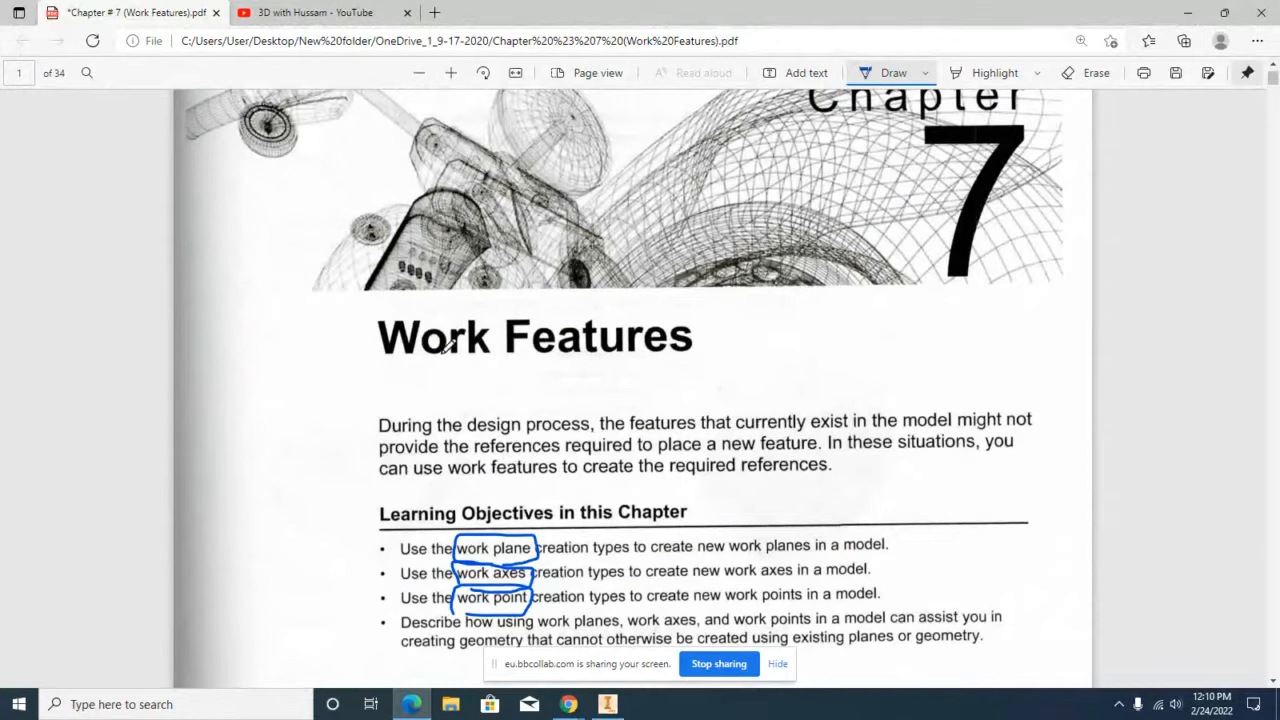
Step: Switch to Autodesk Inventor and create a new part from the metric Standard (mm).ipt template
{"action": "left_click", "coordinate": [607, 704]}
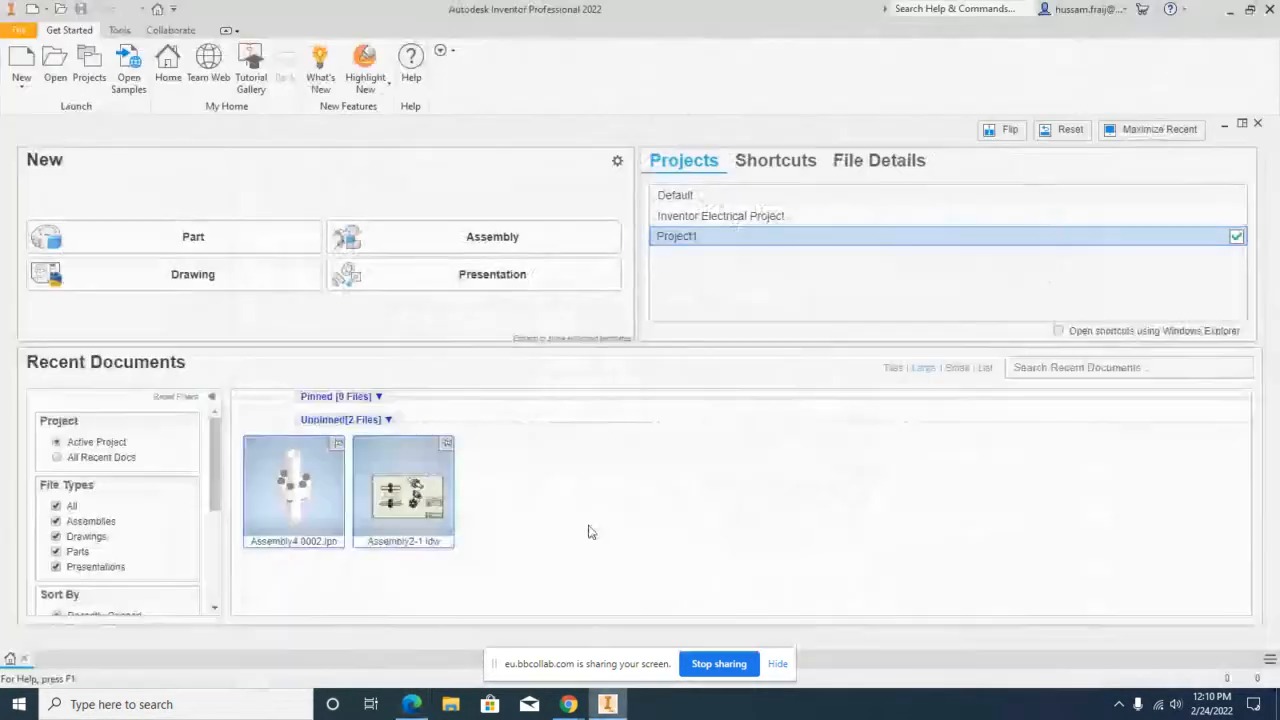
{"action": "left_click", "coordinate": [18, 30]}
{"action": "left_click", "coordinate": [27, 105]}
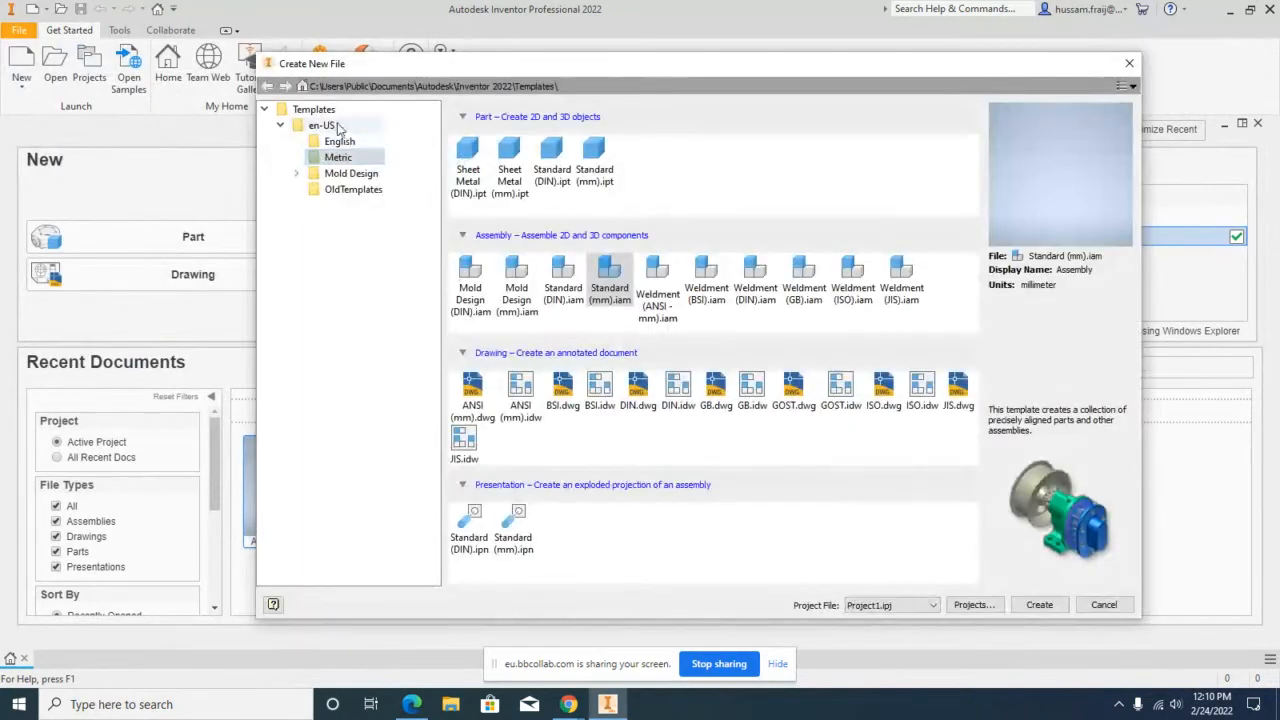
{"action": "left_click", "coordinate": [339, 141]}
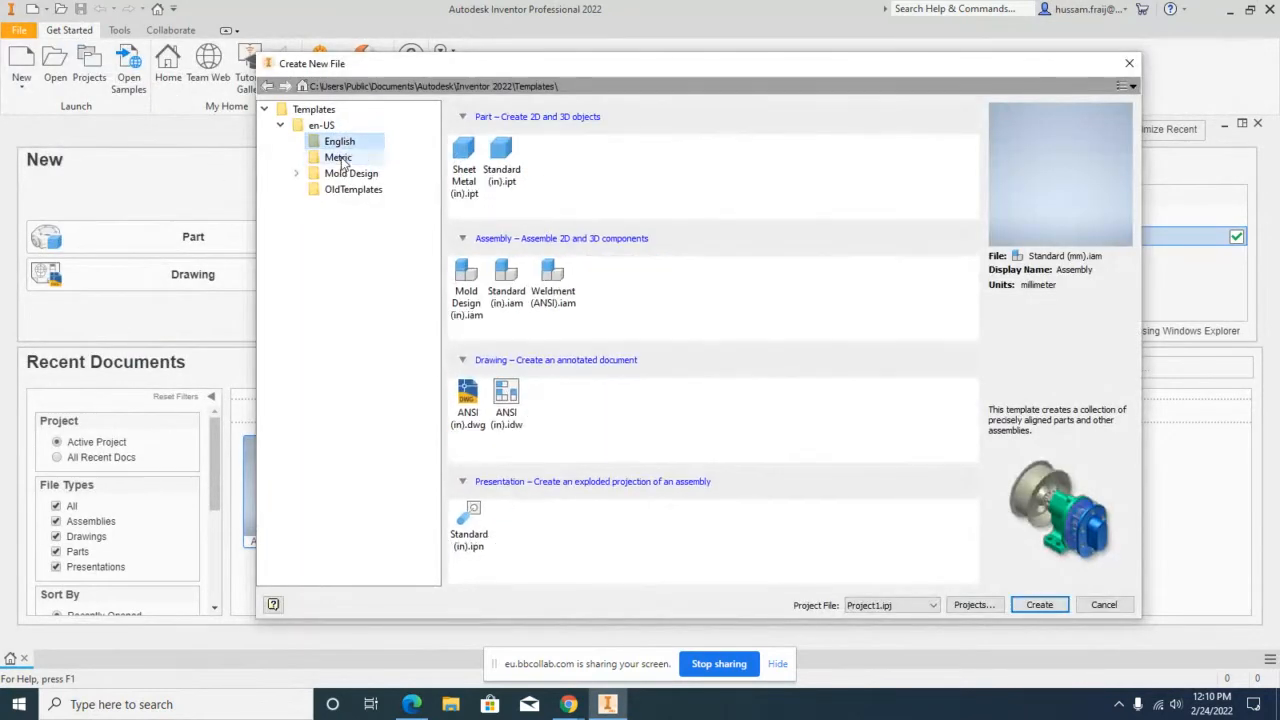
{"action": "left_click", "coordinate": [340, 158]}
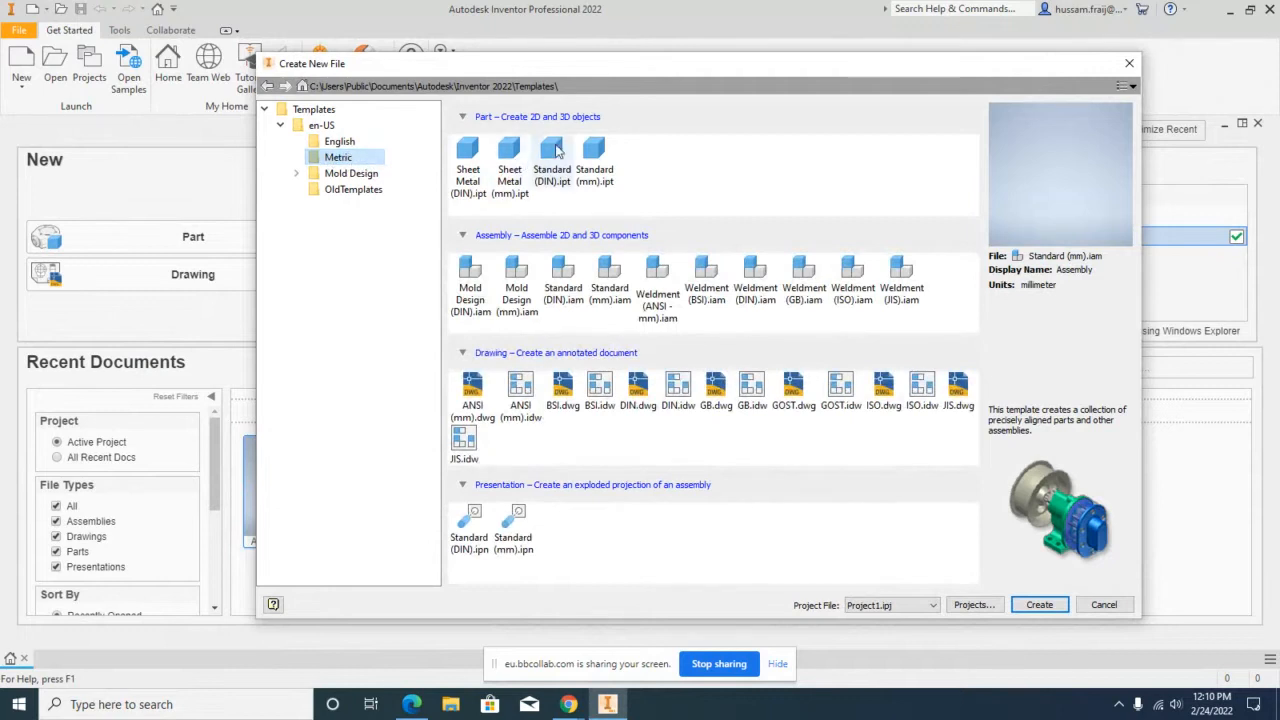
{"action": "left_click", "coordinate": [598, 155]}
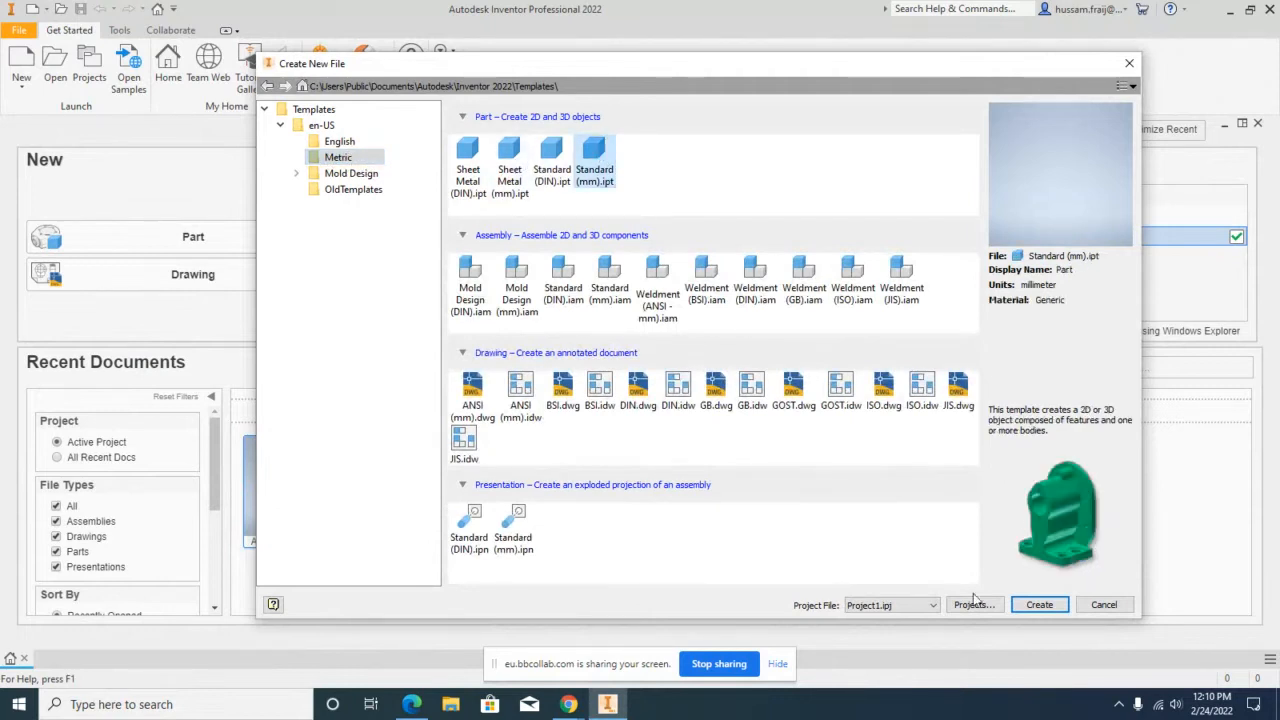
{"action": "left_click", "coordinate": [1056, 610]}
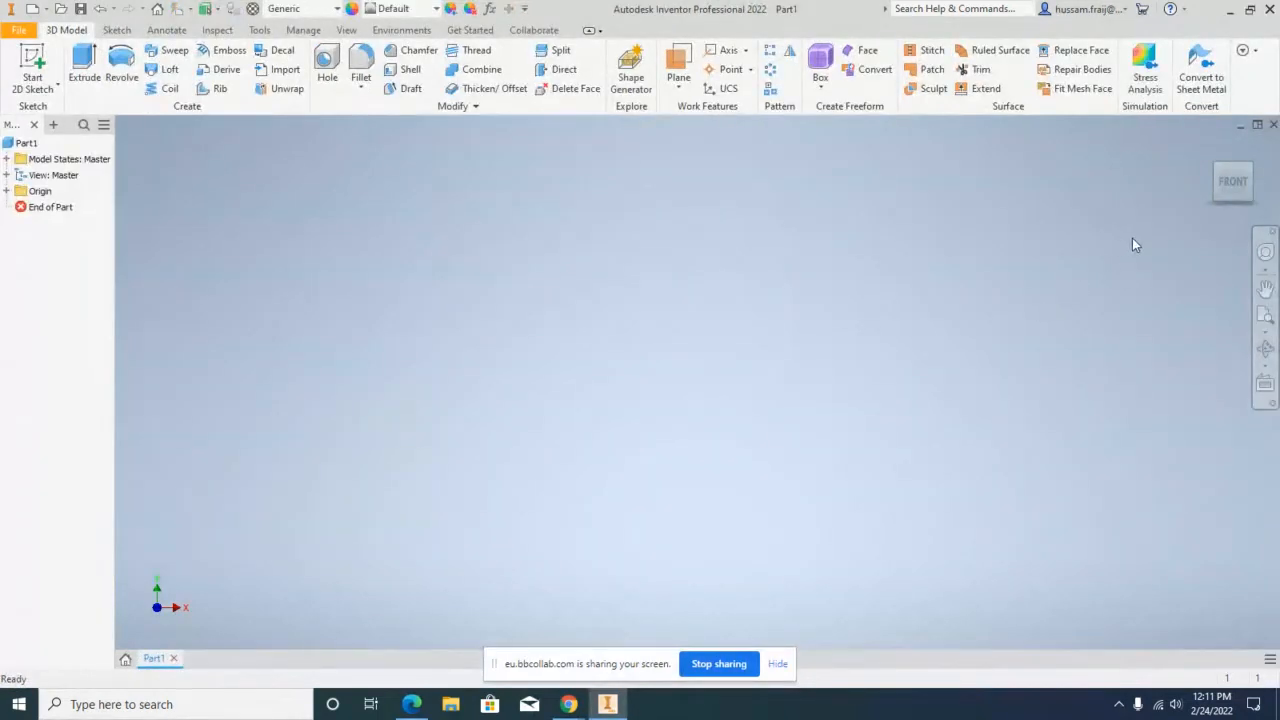
Step: Review the available creation methods for work planes, work axes and work points
{"action": "left_click", "coordinate": [1211, 145]}
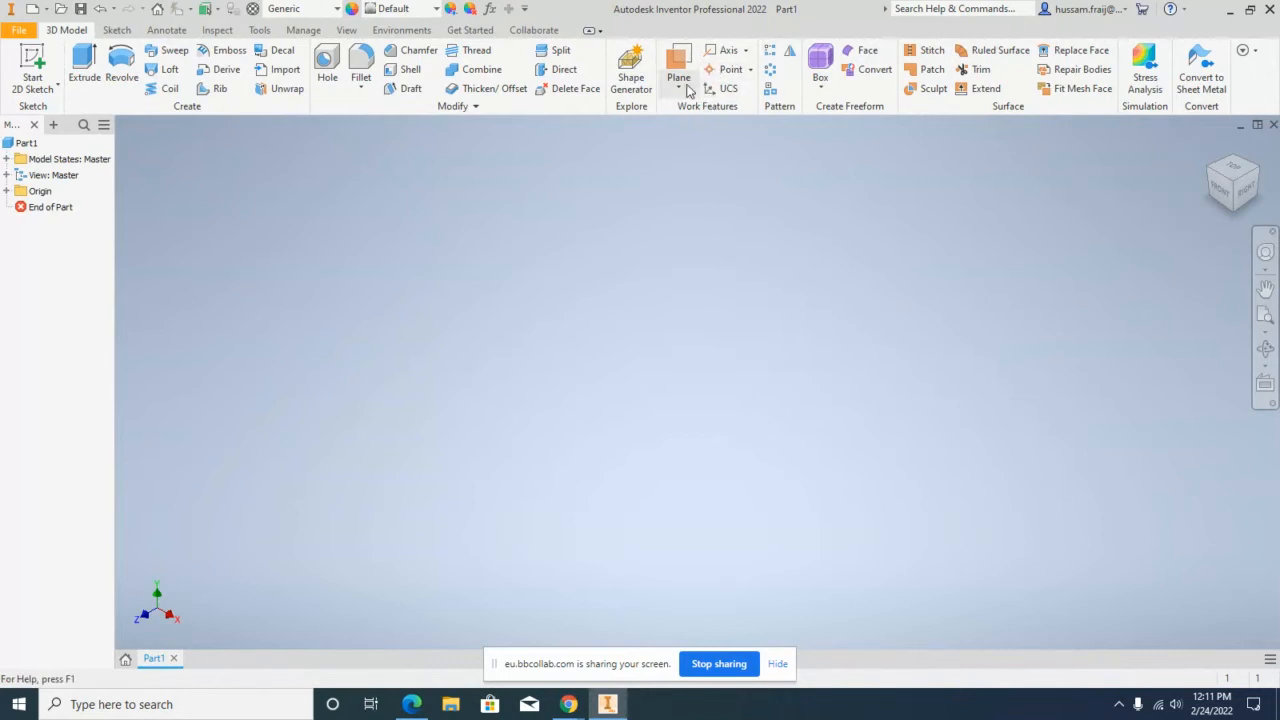
{"action": "left_click", "coordinate": [687, 88]}
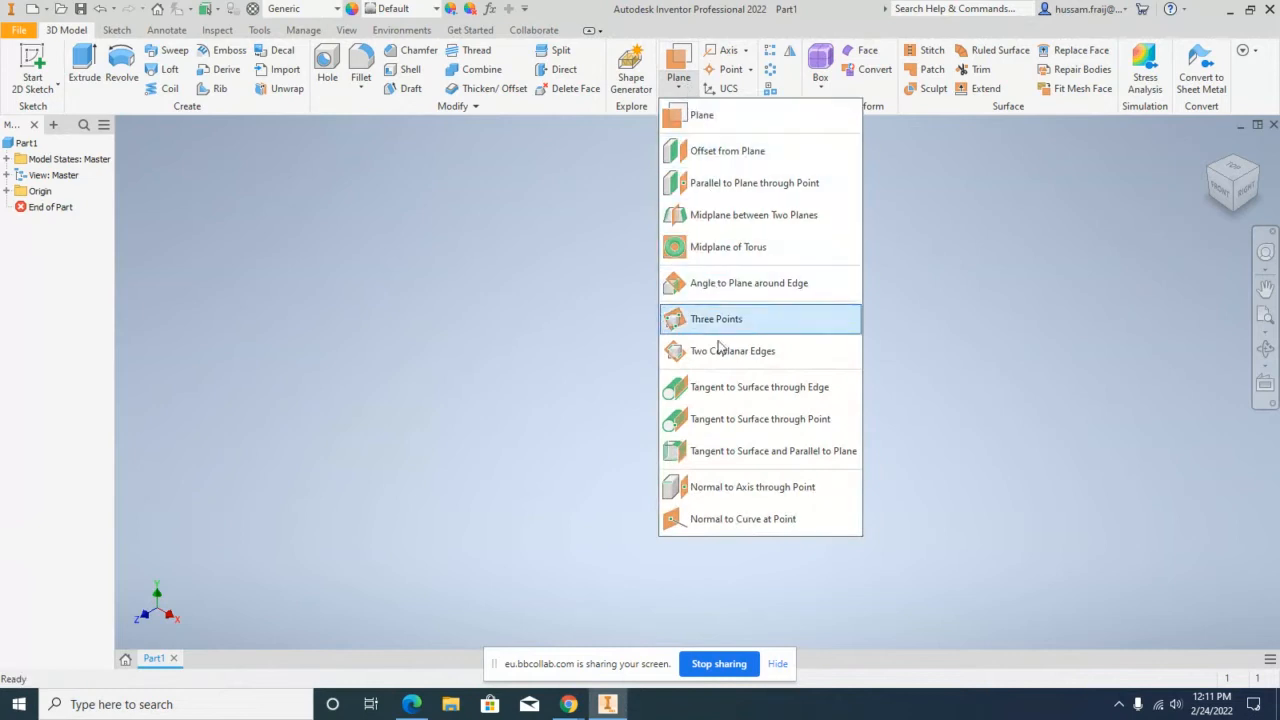
{"action": "left_click", "coordinate": [910, 160]}
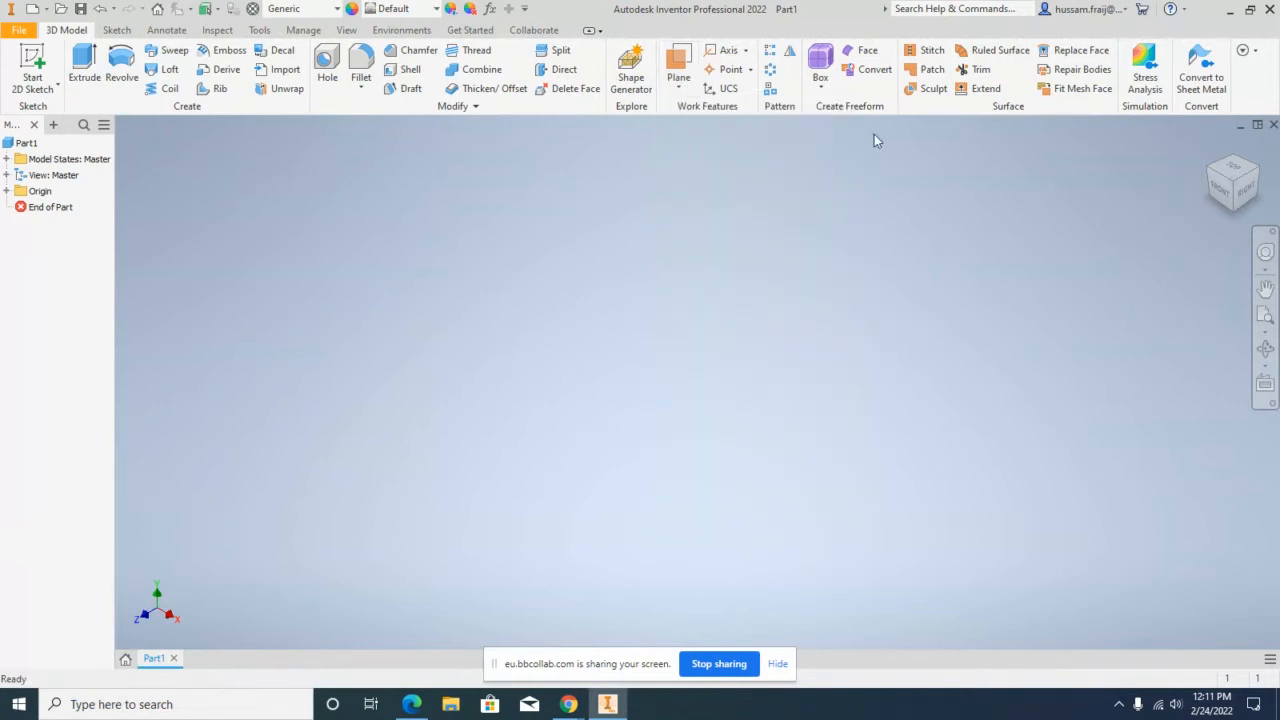
{"action": "left_click", "coordinate": [745, 57]}
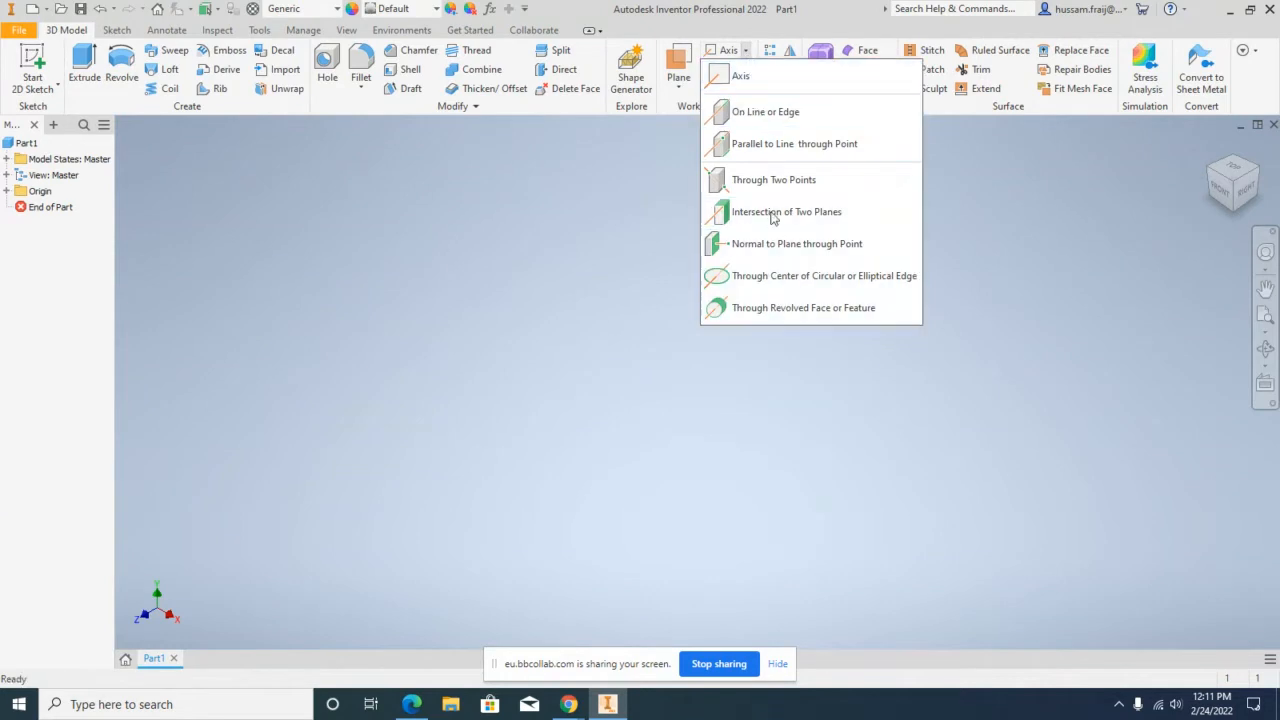
{"action": "left_click", "coordinate": [940, 190]}
{"action": "left_click", "coordinate": [751, 69]}
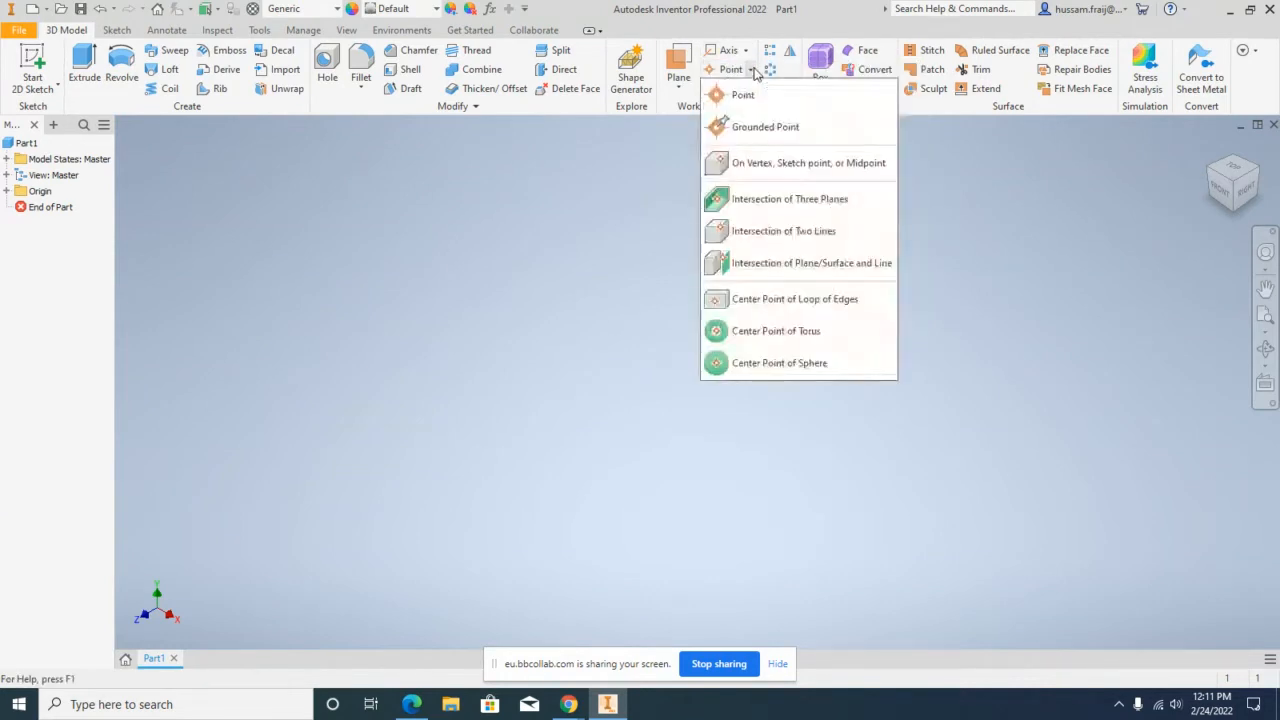
{"action": "left_click", "coordinate": [628, 231]}
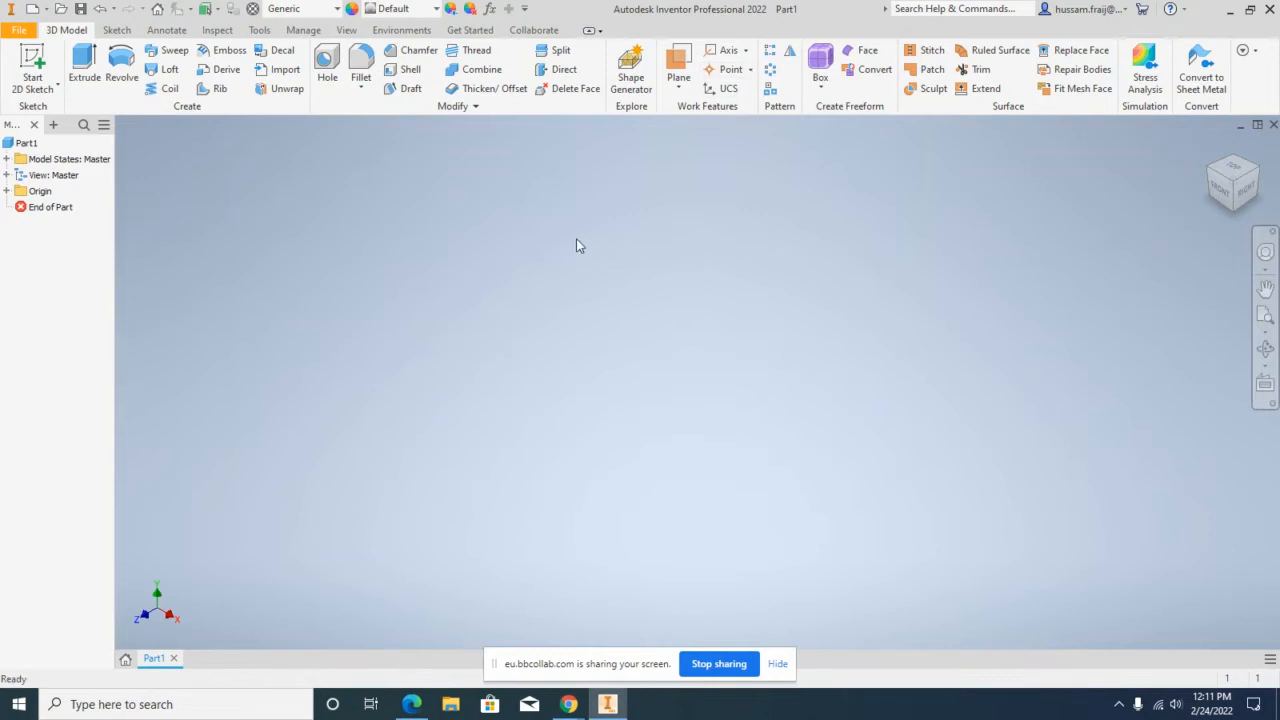
Step: Examine the part's Origin planes, axes and center point by highlighting each one in turn
{"action": "left_click", "coordinate": [7, 191]}
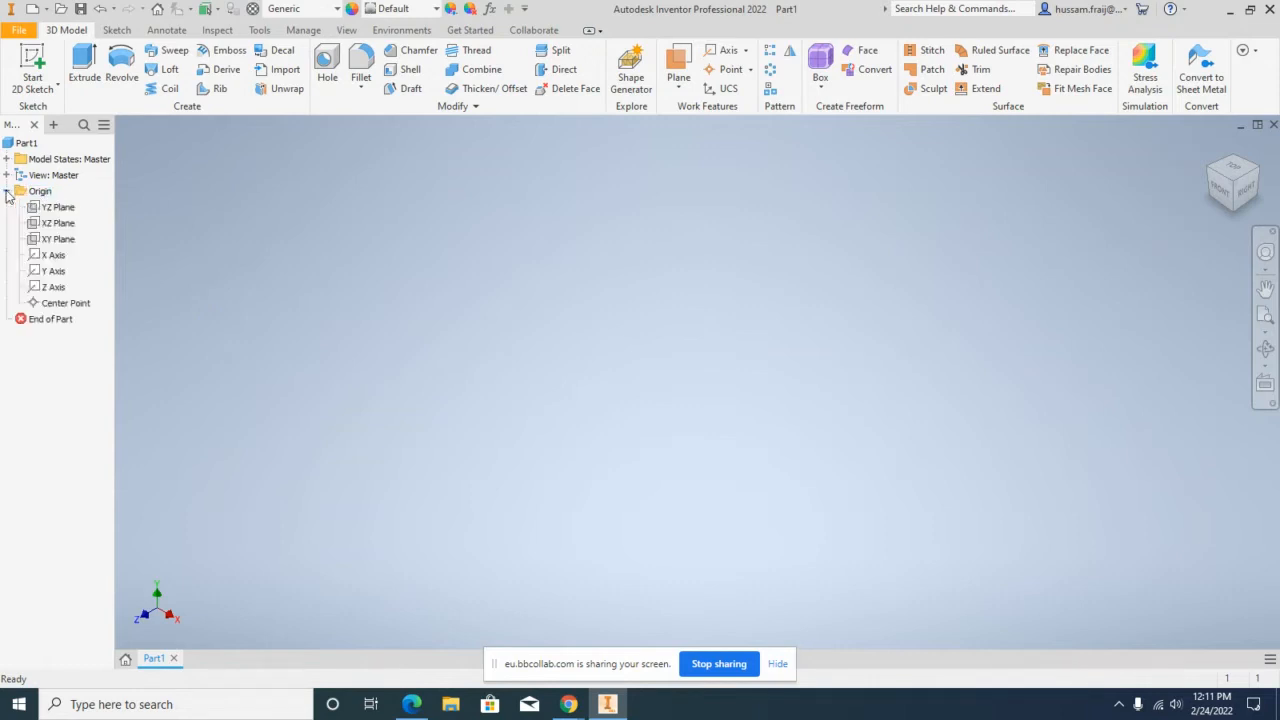
{"action": "left_click", "coordinate": [56, 208]}
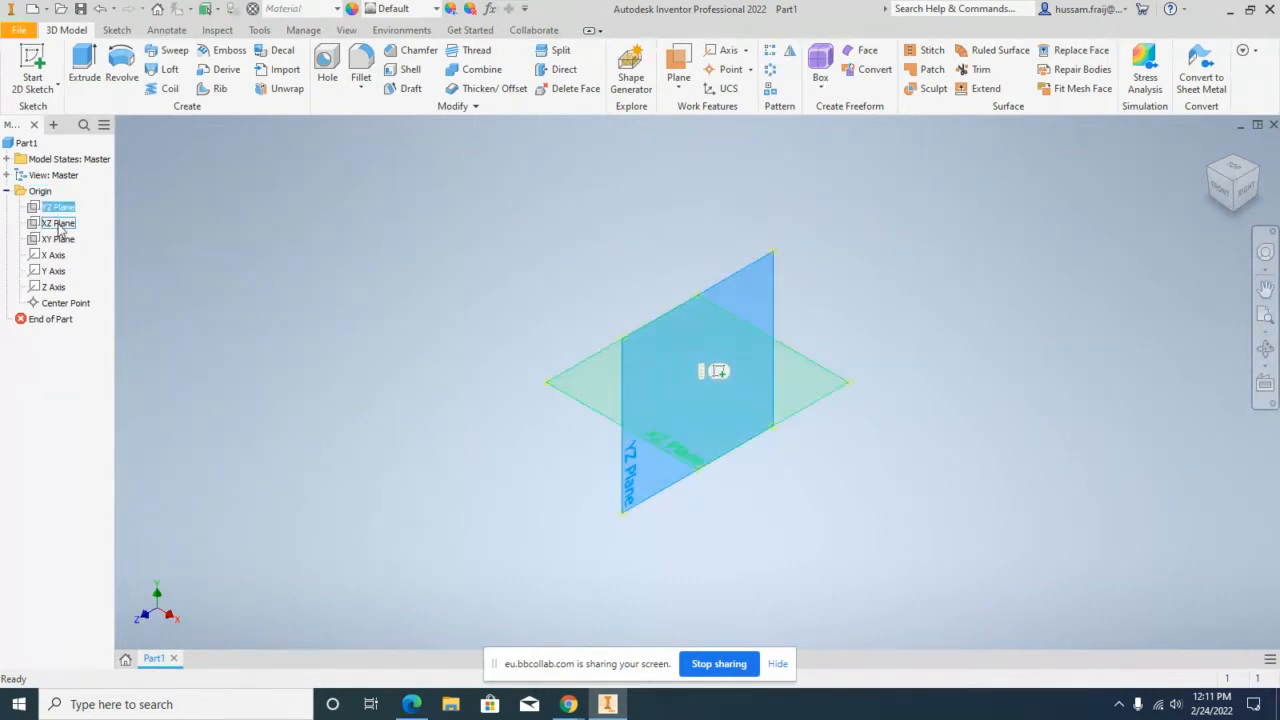
{"action": "left_click", "coordinate": [54, 224]}
{"action": "left_click", "coordinate": [58, 241]}
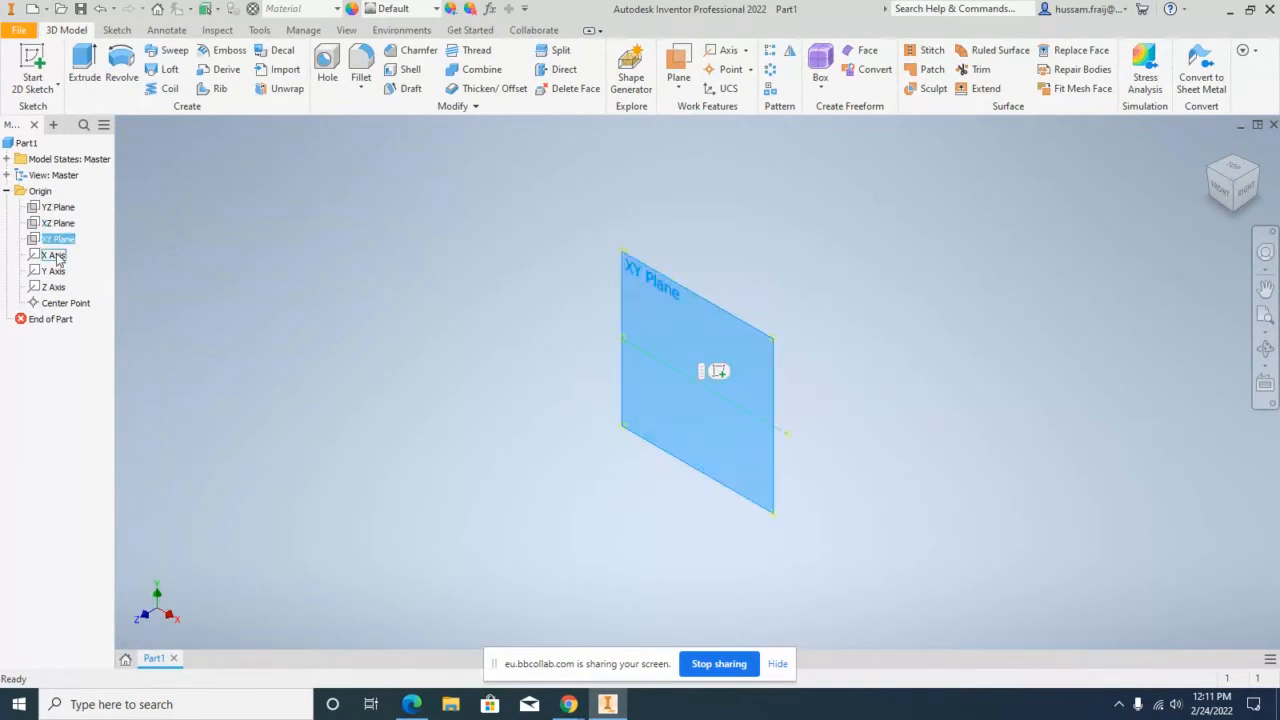
{"action": "left_click", "coordinate": [54, 256]}
{"action": "left_click", "coordinate": [54, 272]}
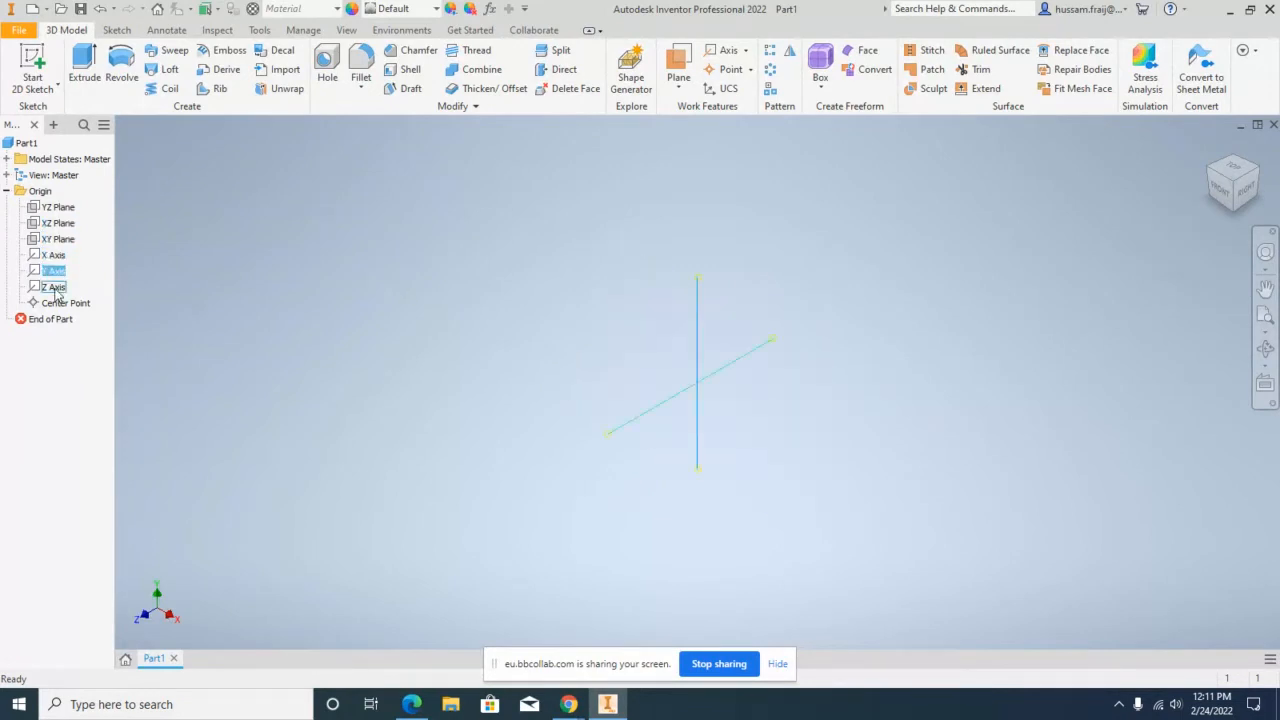
{"action": "left_click", "coordinate": [54, 288]}
{"action": "left_click", "coordinate": [79, 311]}
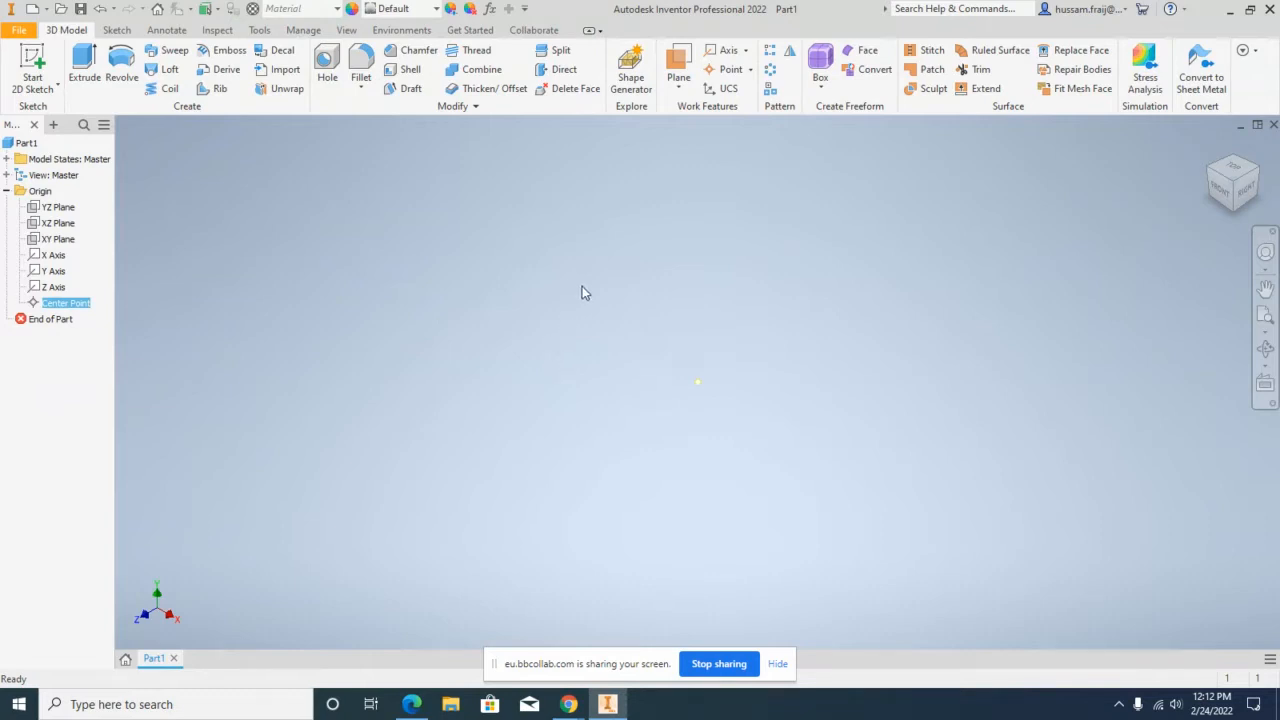
{"action": "left_click", "coordinate": [490, 280]}
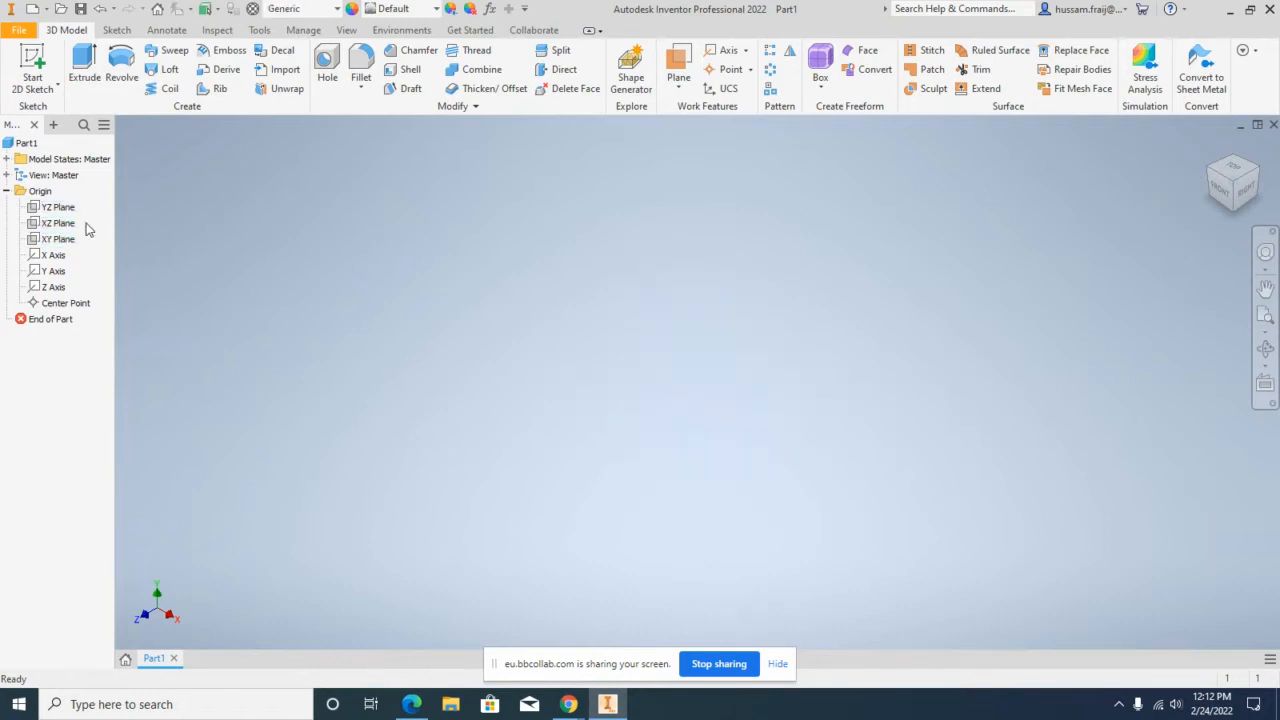
Step: Make the YZ, XZ and XY origin planes visible in the model
{"action": "right_click", "coordinate": [58, 207]}
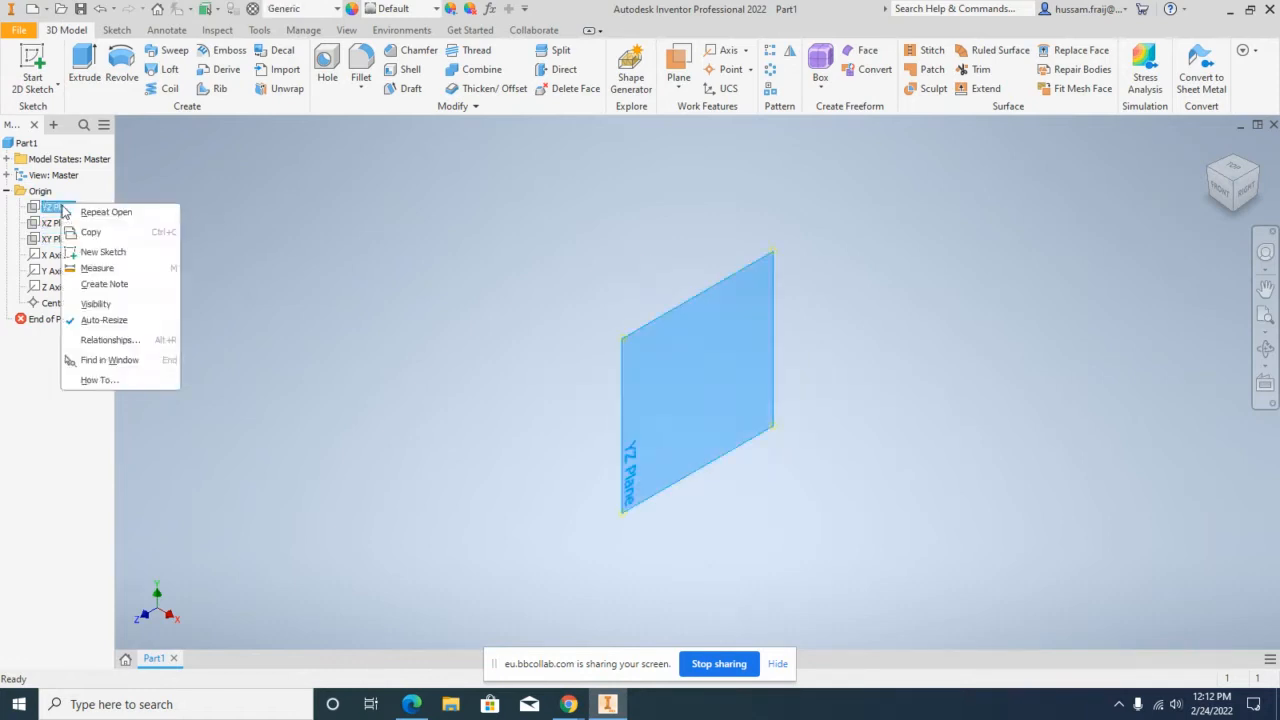
{"action": "left_click", "coordinate": [95, 304]}
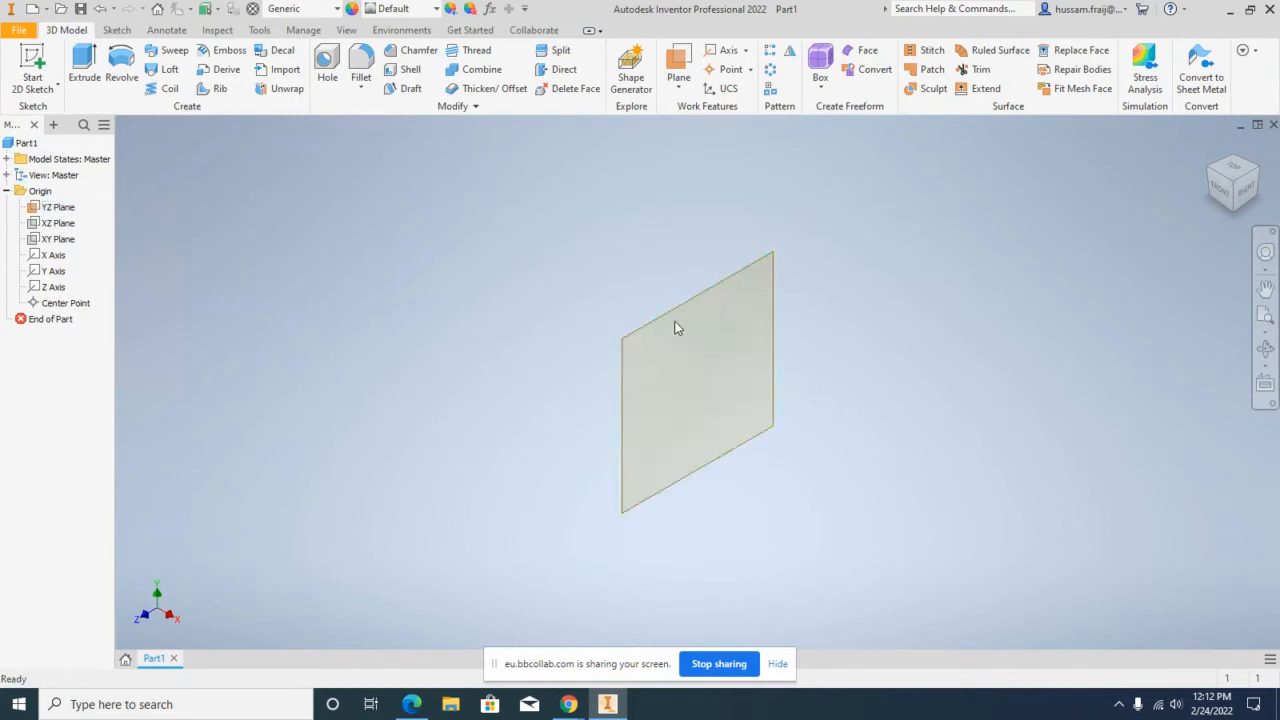
{"action": "right_click", "coordinate": [58, 223]}
{"action": "left_click", "coordinate": [132, 319]}
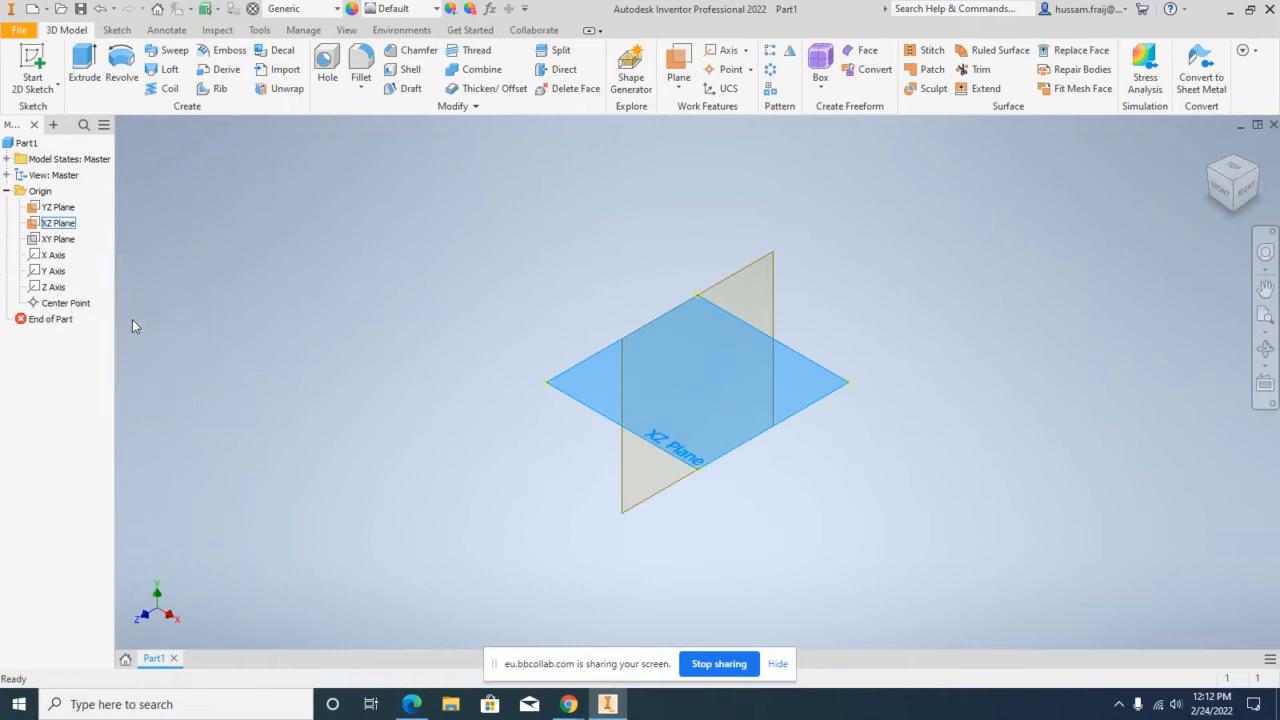
{"action": "right_click", "coordinate": [58, 239]}
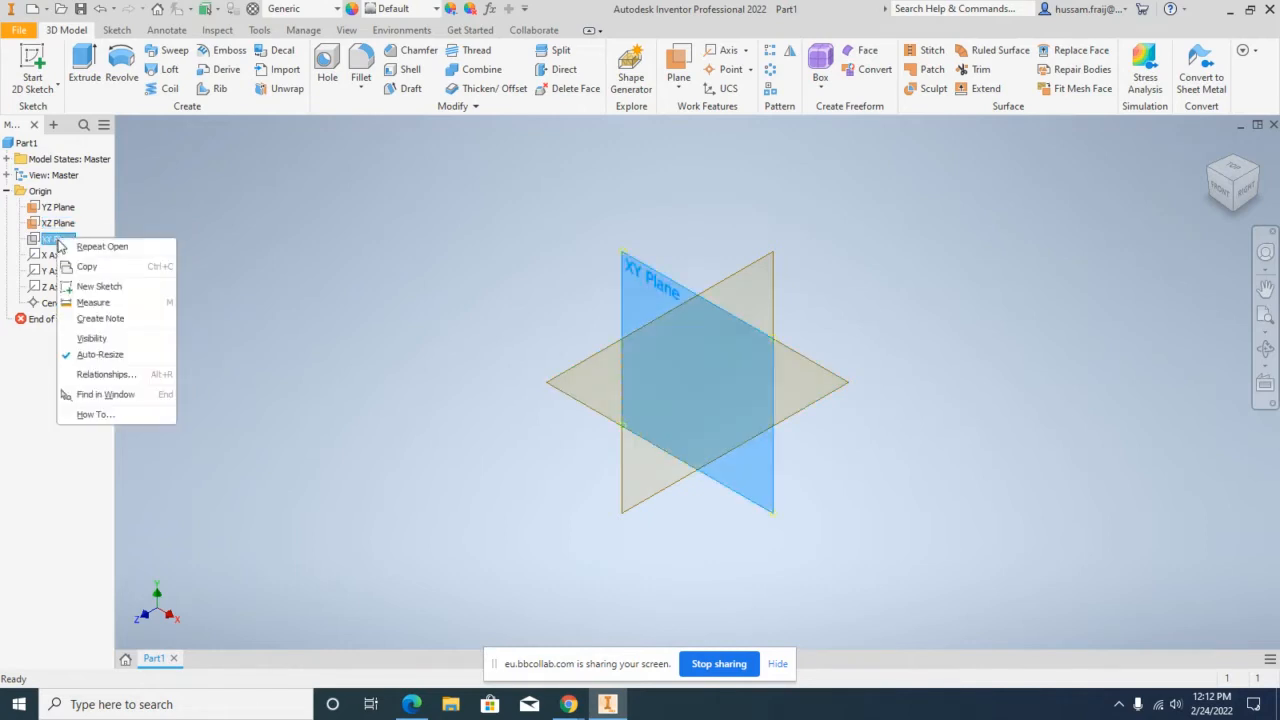
{"action": "left_click", "coordinate": [92, 339]}
{"action": "left_click", "coordinate": [1265, 349]}
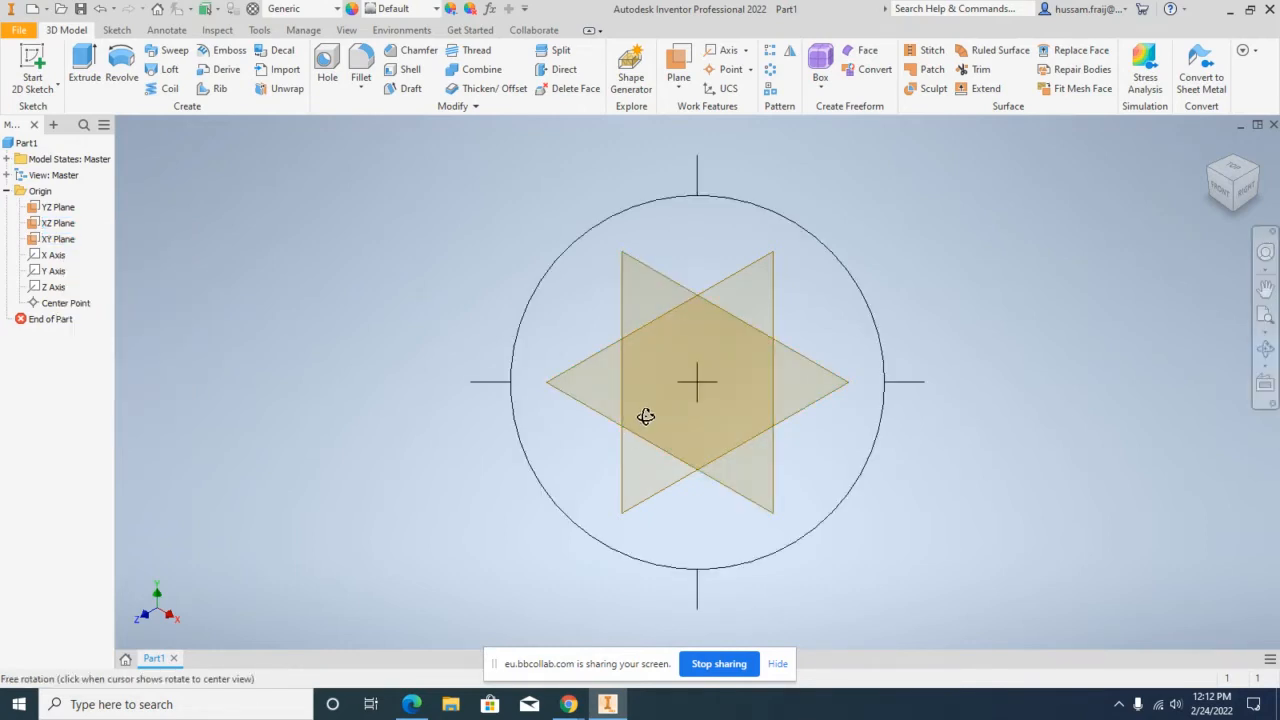
{"action": "left_click_drag", "start_coordinate": [646, 417], "coordinate": [684, 372]}
{"action": "key", "text": "Escape"}
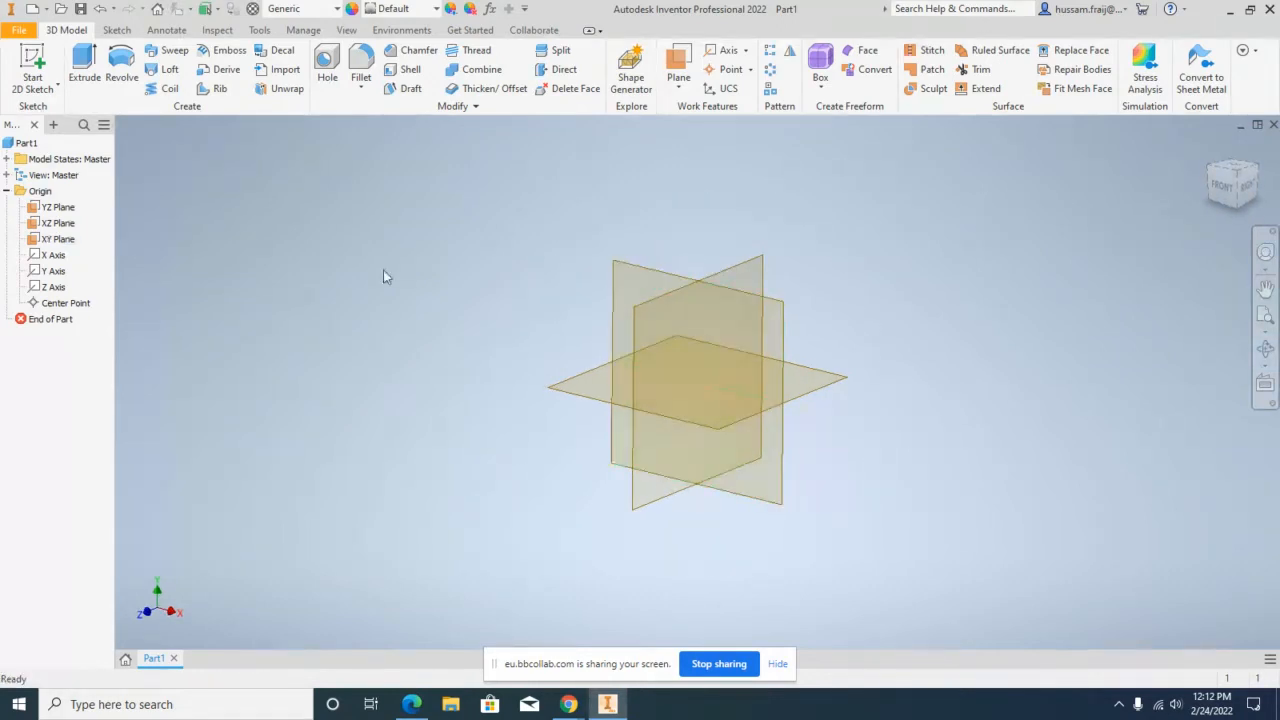
Step: Make the X and Y origin axes visible in the model
{"action": "right_click", "coordinate": [54, 263]}
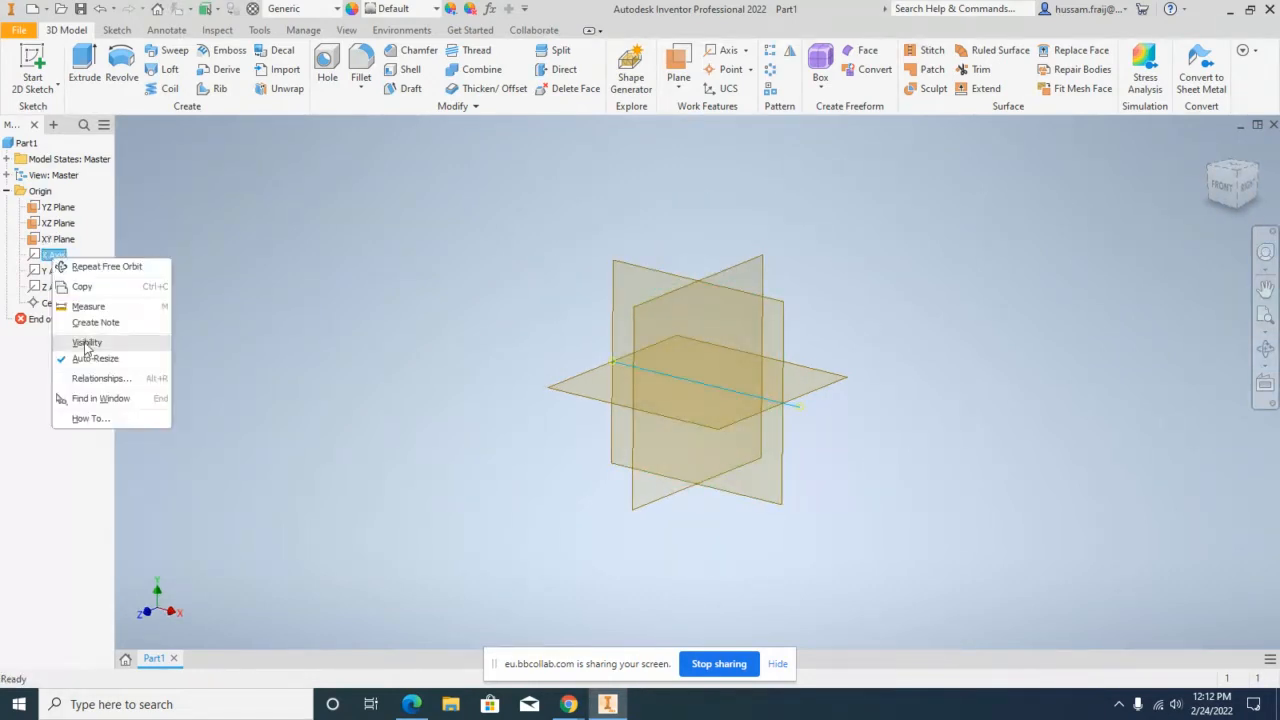
{"action": "left_click", "coordinate": [82, 345]}
{"action": "right_click", "coordinate": [58, 271]}
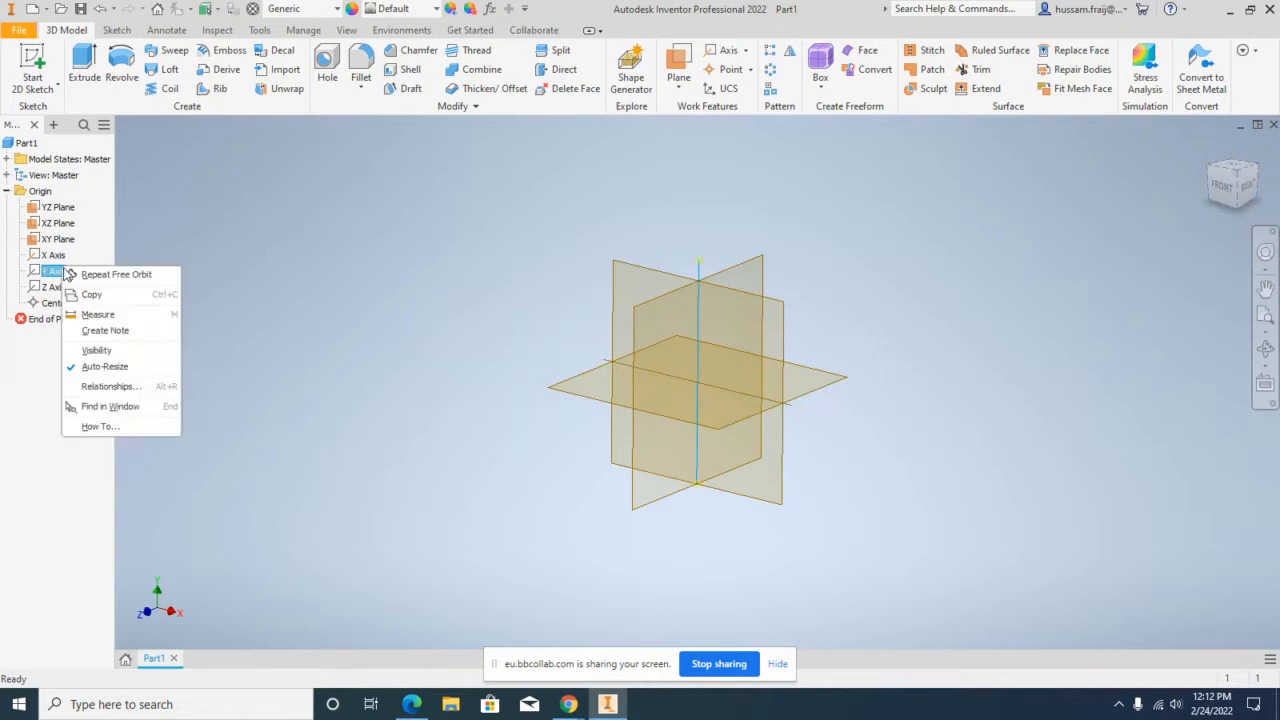
{"action": "left_click", "coordinate": [85, 352]}
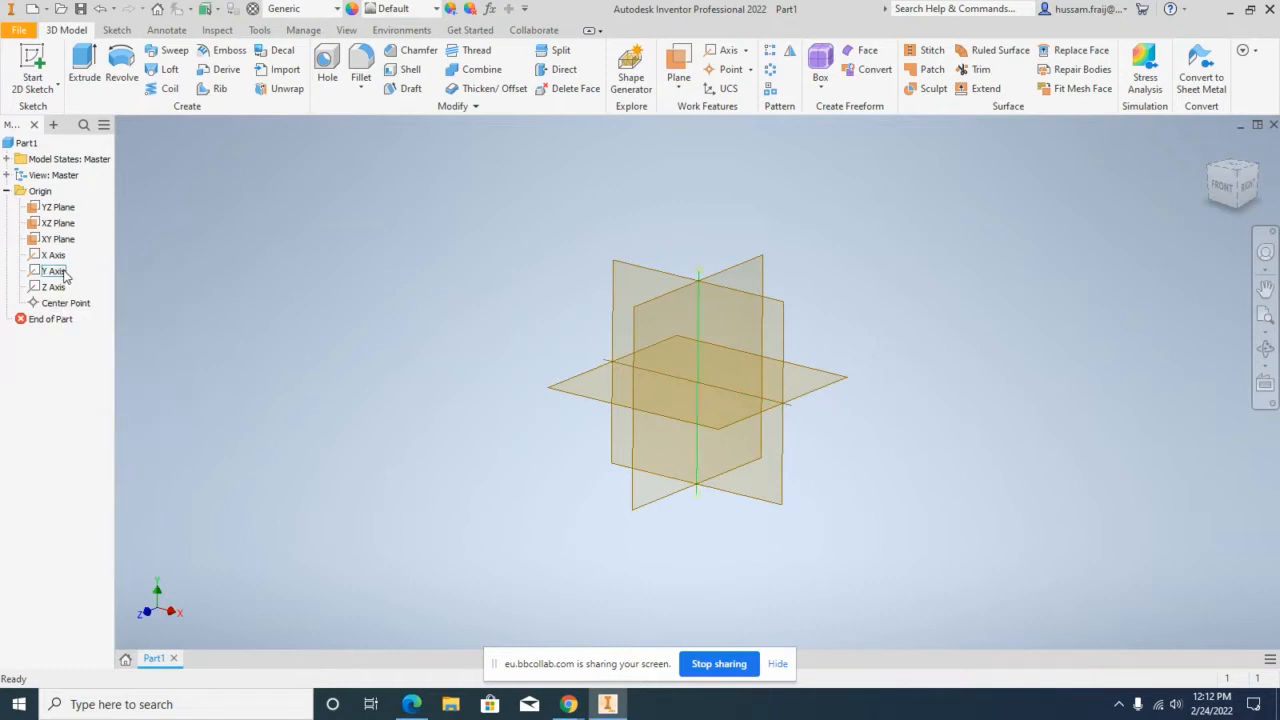
Step: Turn off the visibility of the Y and X origin axes
{"action": "right_click", "coordinate": [60, 272]}
{"action": "left_click", "coordinate": [85, 352]}
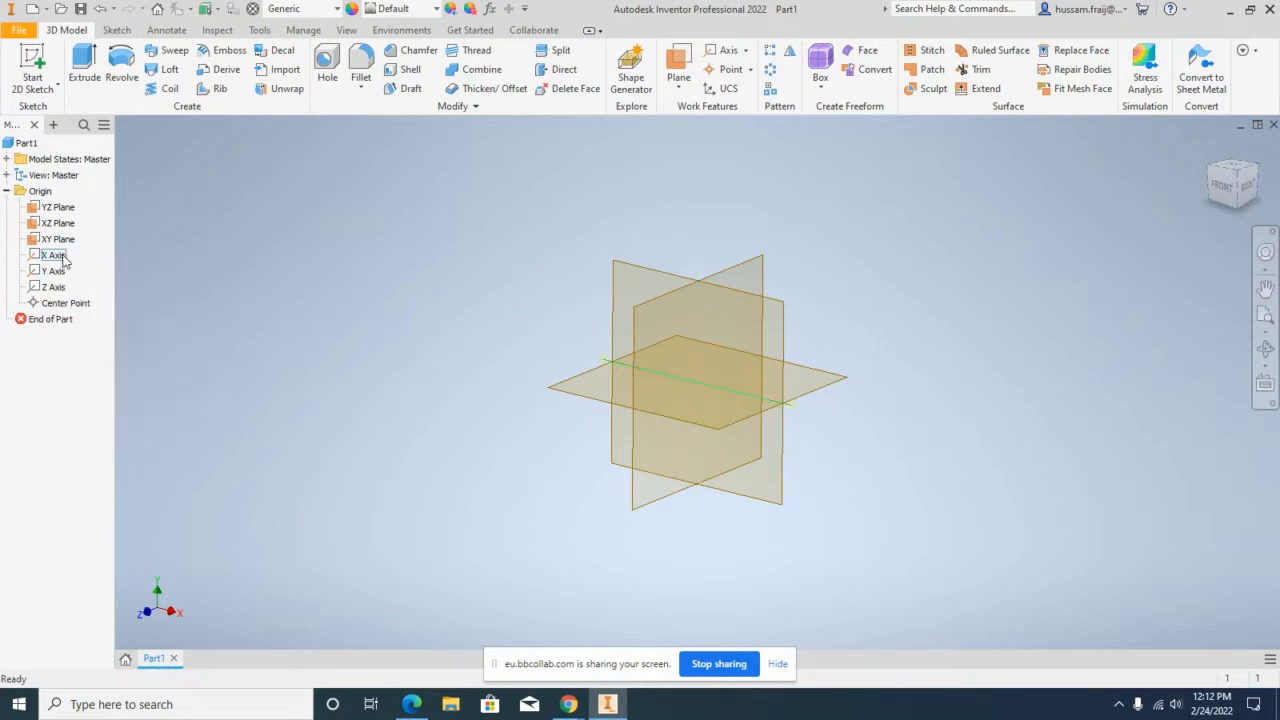
{"action": "right_click", "coordinate": [58, 256]}
{"action": "left_click", "coordinate": [85, 337]}
Step: Turn off the visibility of the XY, XZ and YZ origin planes
{"action": "left_click", "coordinate": [60, 240]}
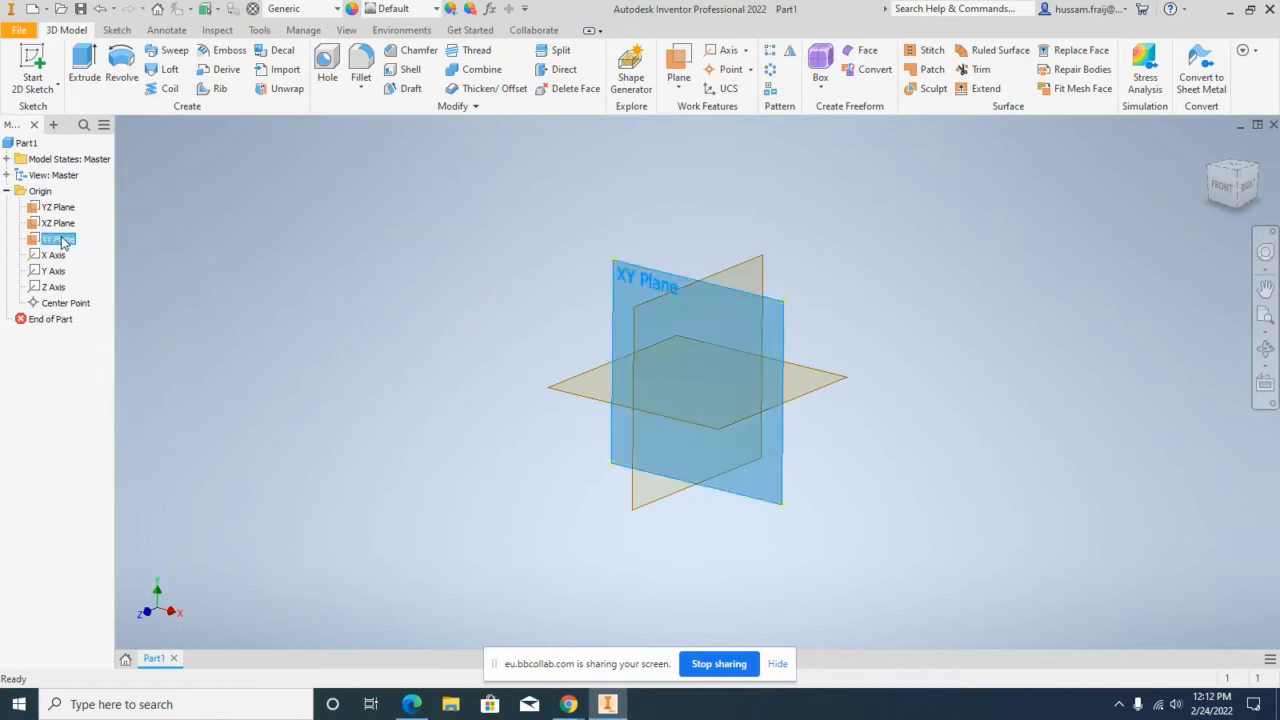
{"action": "right_click", "coordinate": [62, 242]}
{"action": "left_click", "coordinate": [88, 335]}
{"action": "right_click", "coordinate": [61, 226]}
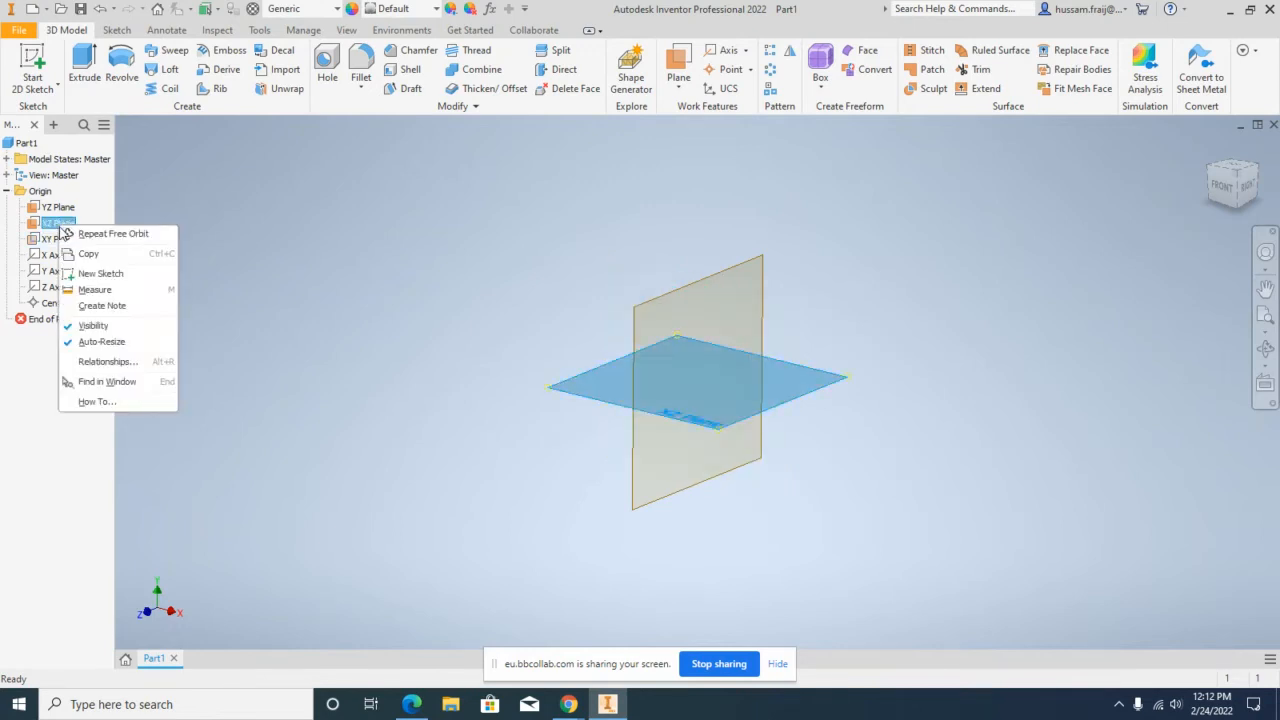
{"action": "left_click", "coordinate": [93, 326]}
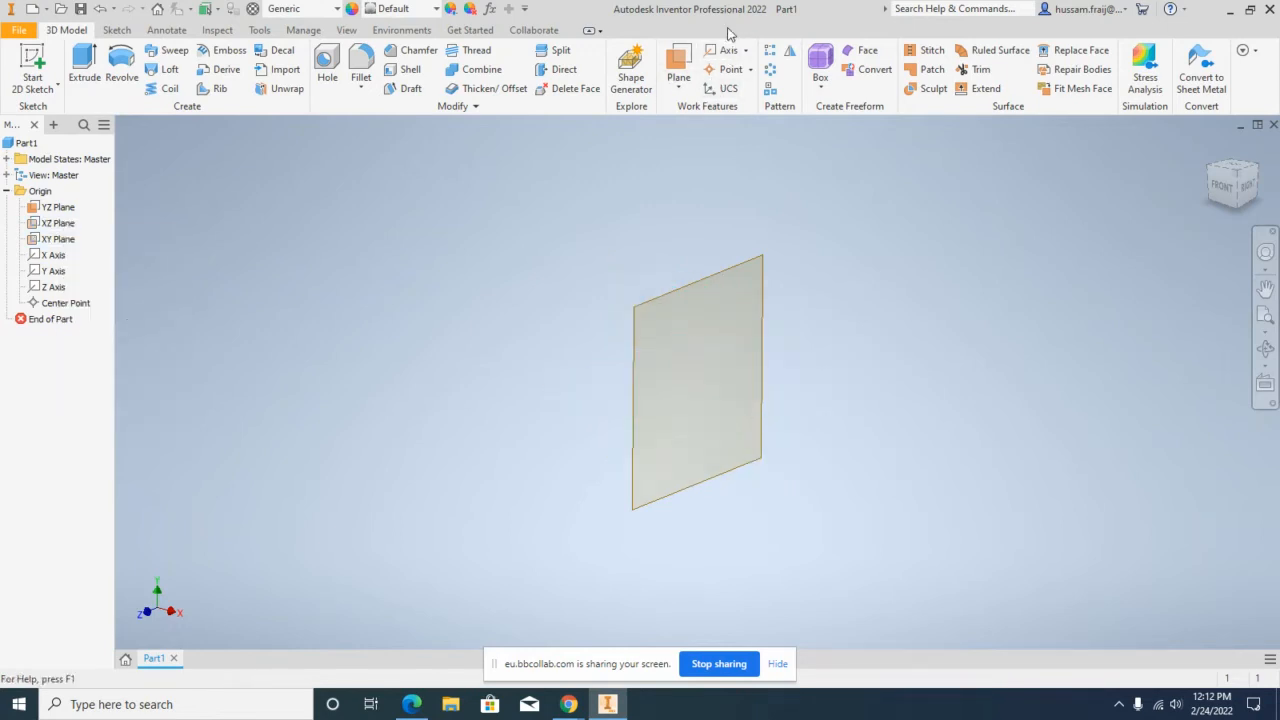
{"action": "right_click", "coordinate": [60, 208]}
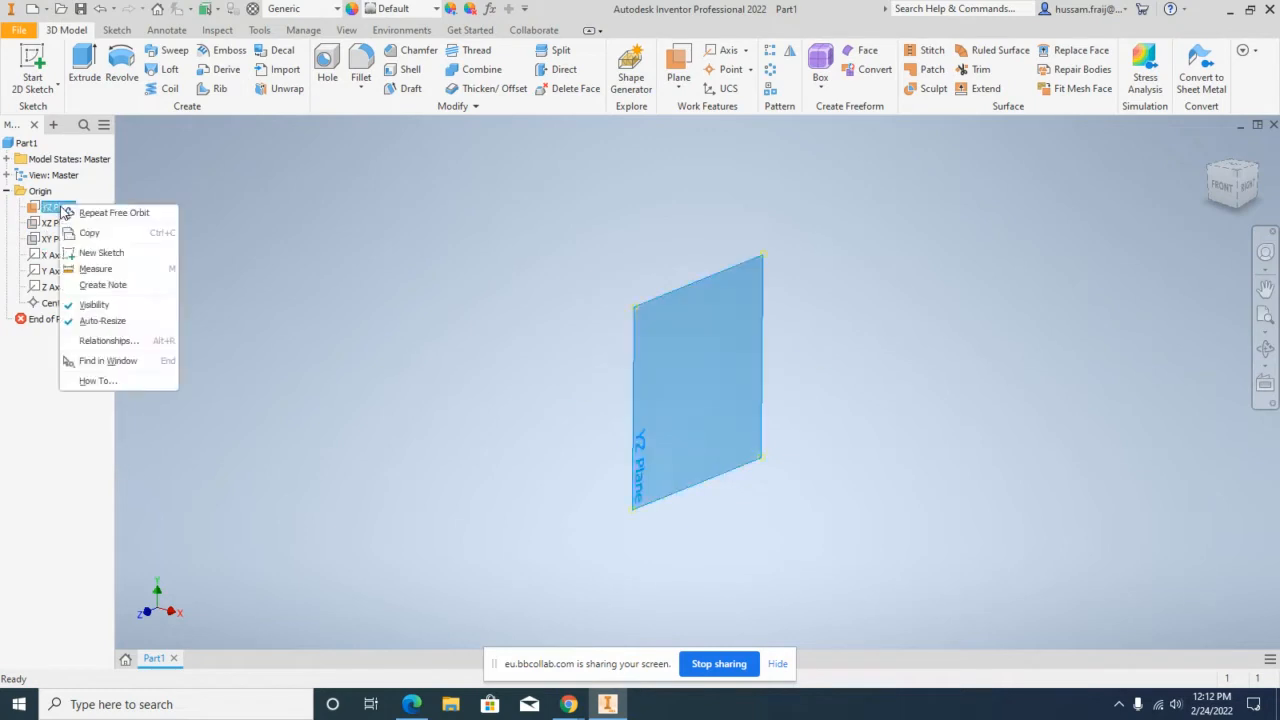
{"action": "left_click", "coordinate": [94, 304]}
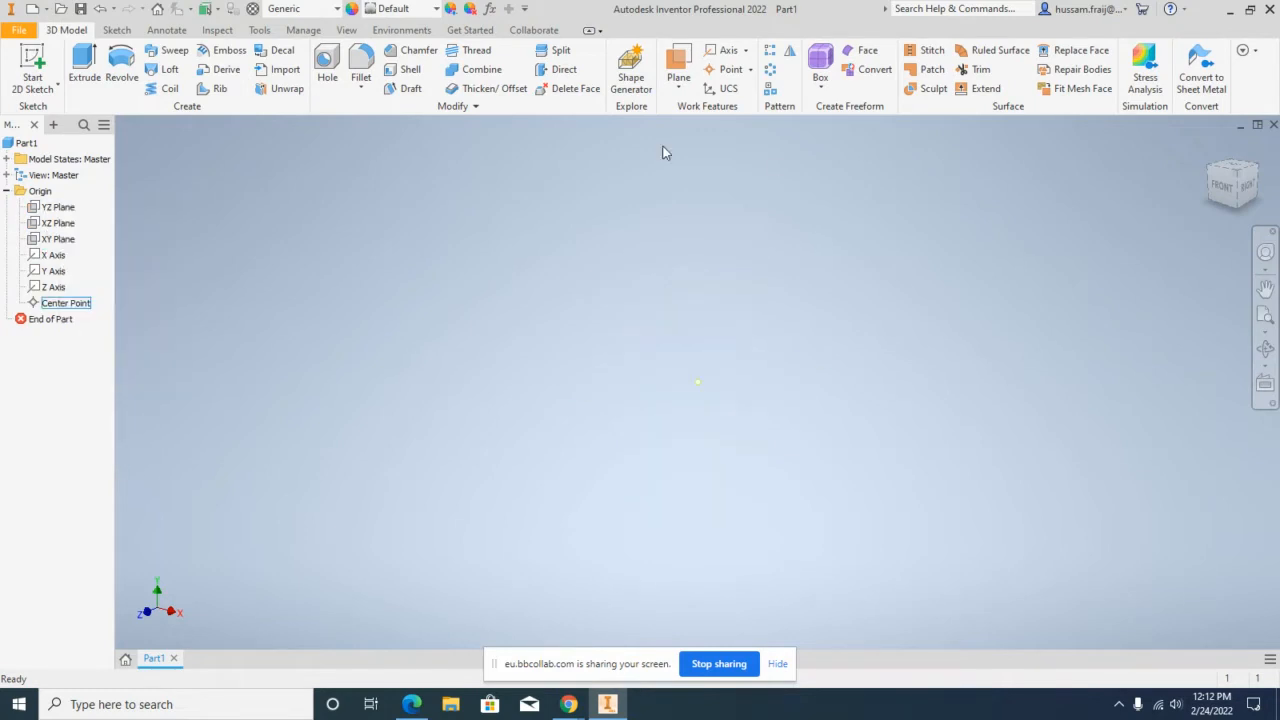
Step: Start a sketch on the XZ origin plane and draw a 20 by 40 mm two-point center rectangle centred on the origin
{"action": "left_click", "coordinate": [36, 86]}
{"action": "left_click", "coordinate": [43, 118]}
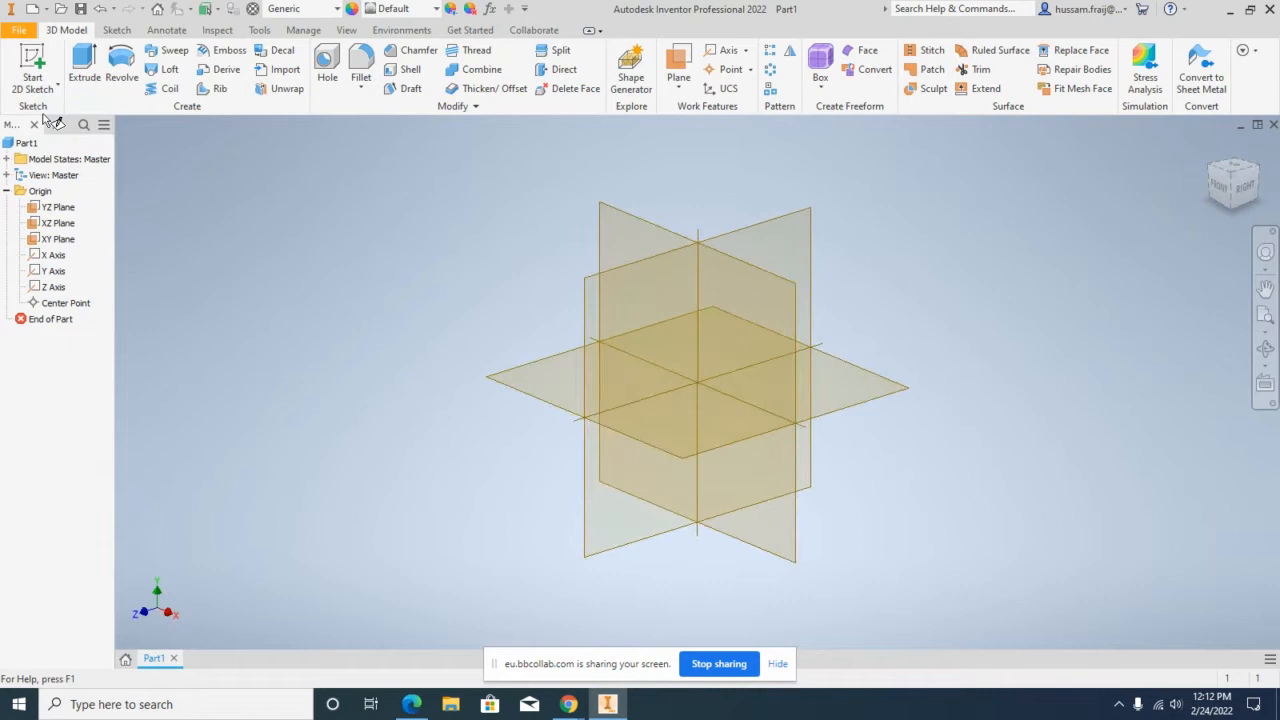
{"action": "left_click", "coordinate": [512, 383]}
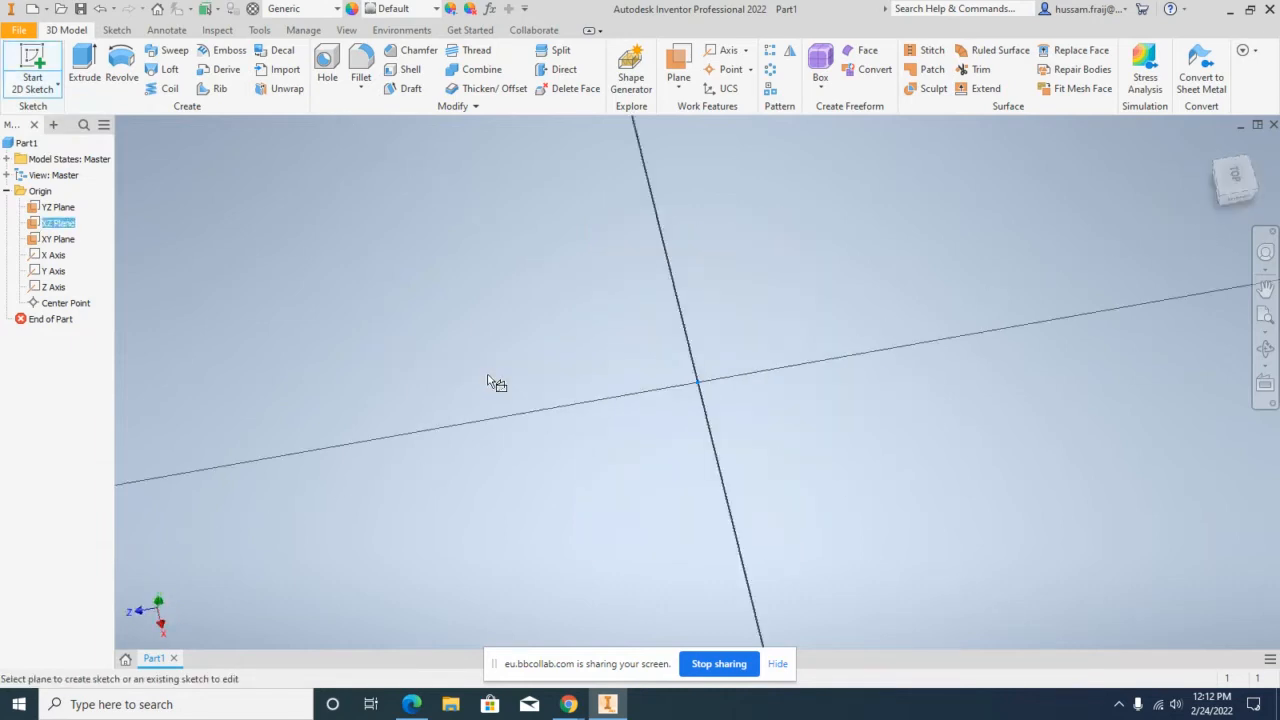
{"action": "left_click", "coordinate": [204, 87]}
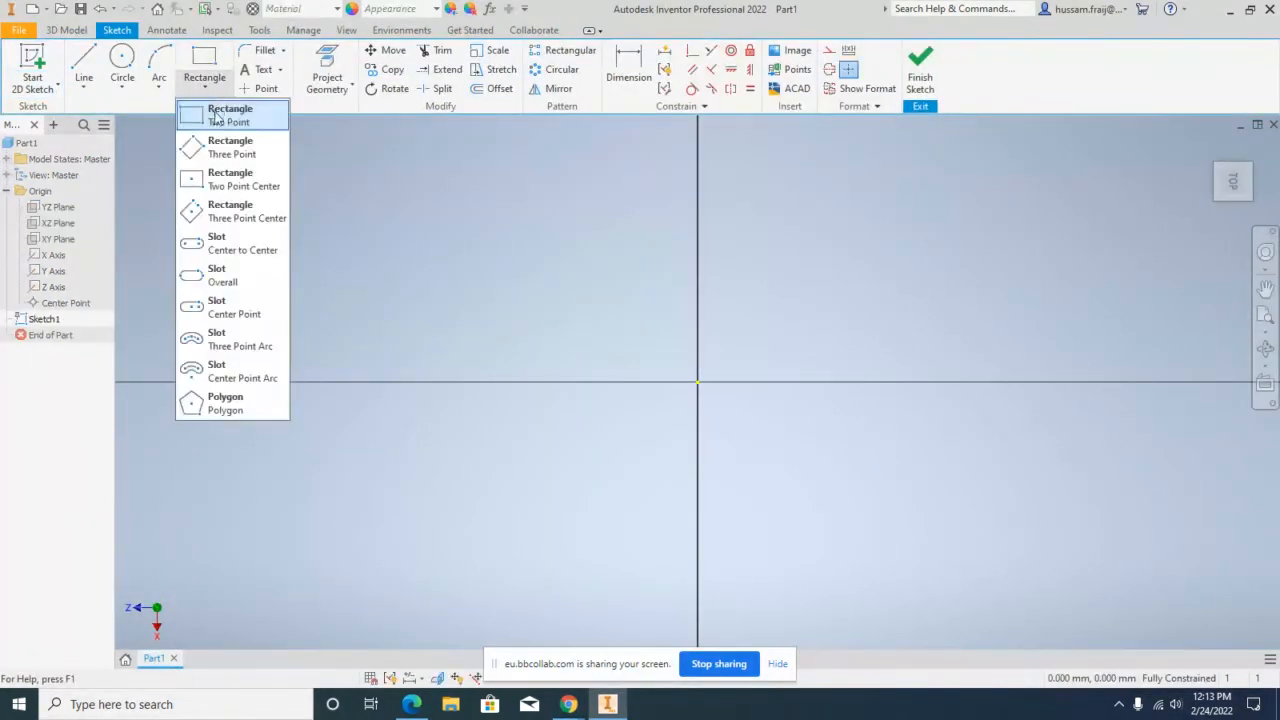
{"action": "left_click", "coordinate": [218, 190]}
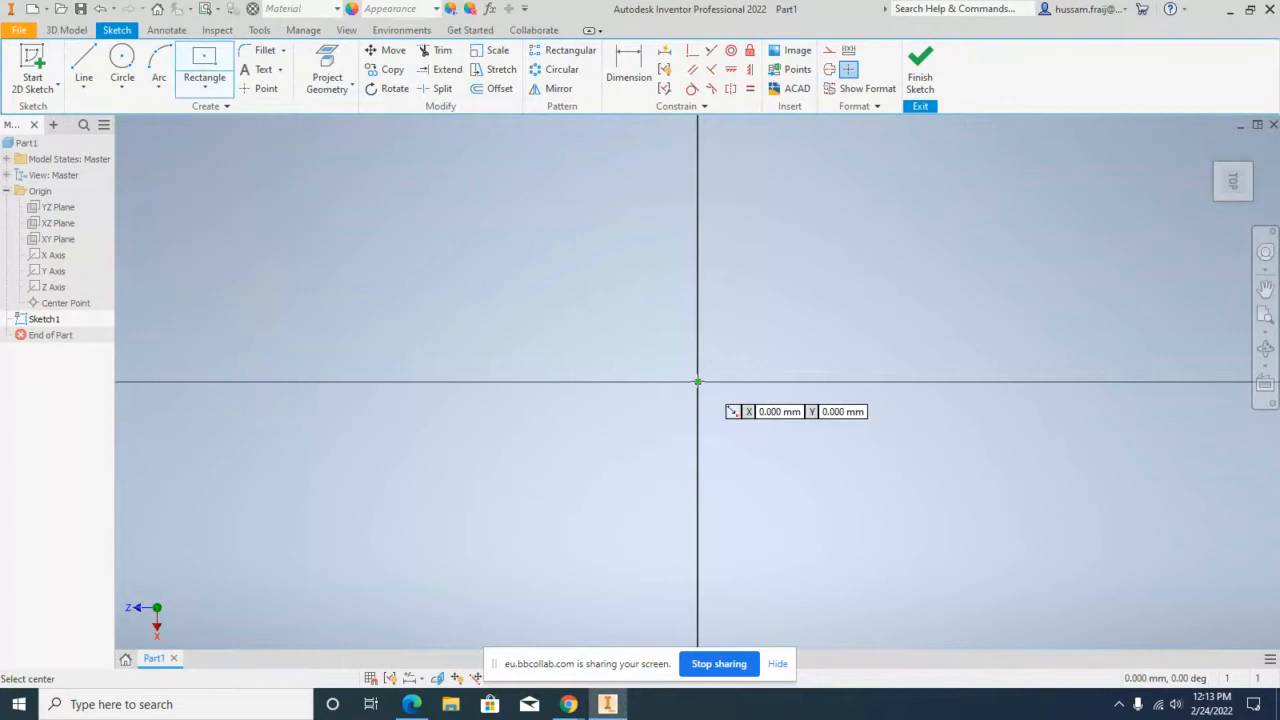
{"action": "left_click", "coordinate": [697, 381]}
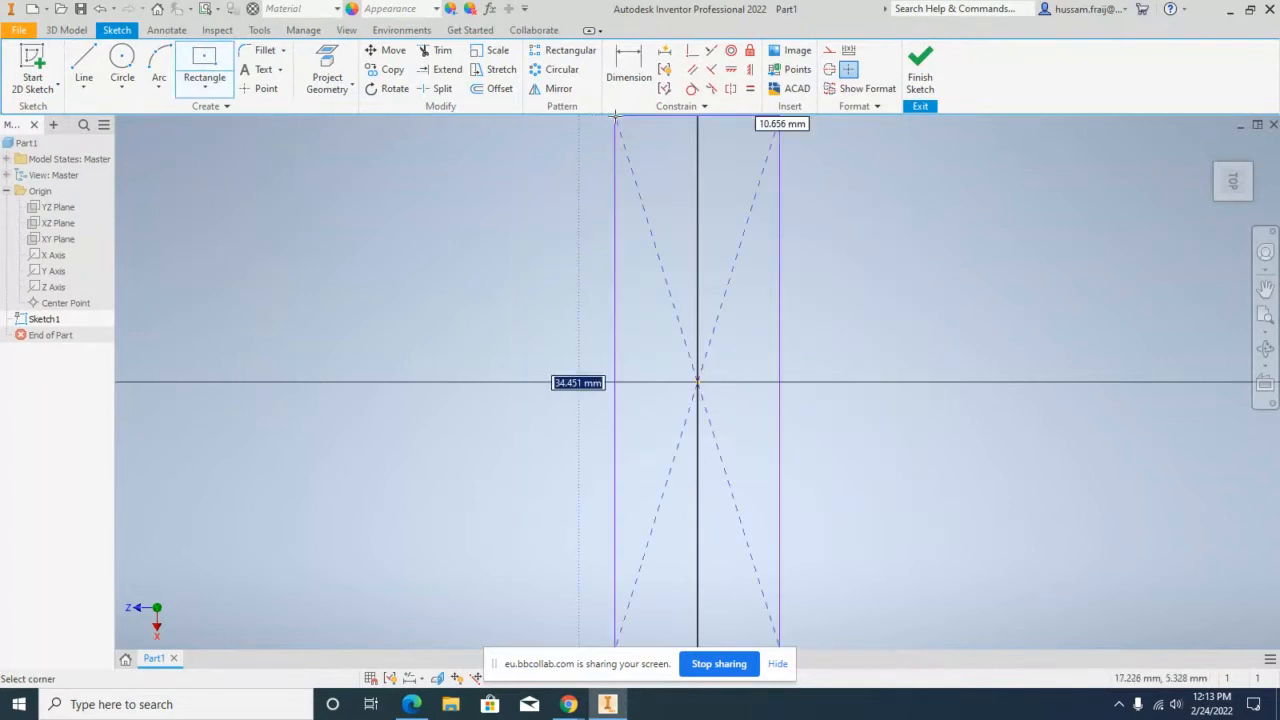
{"action": "type", "text": "20"}
{"action": "key", "text": "Tab"}
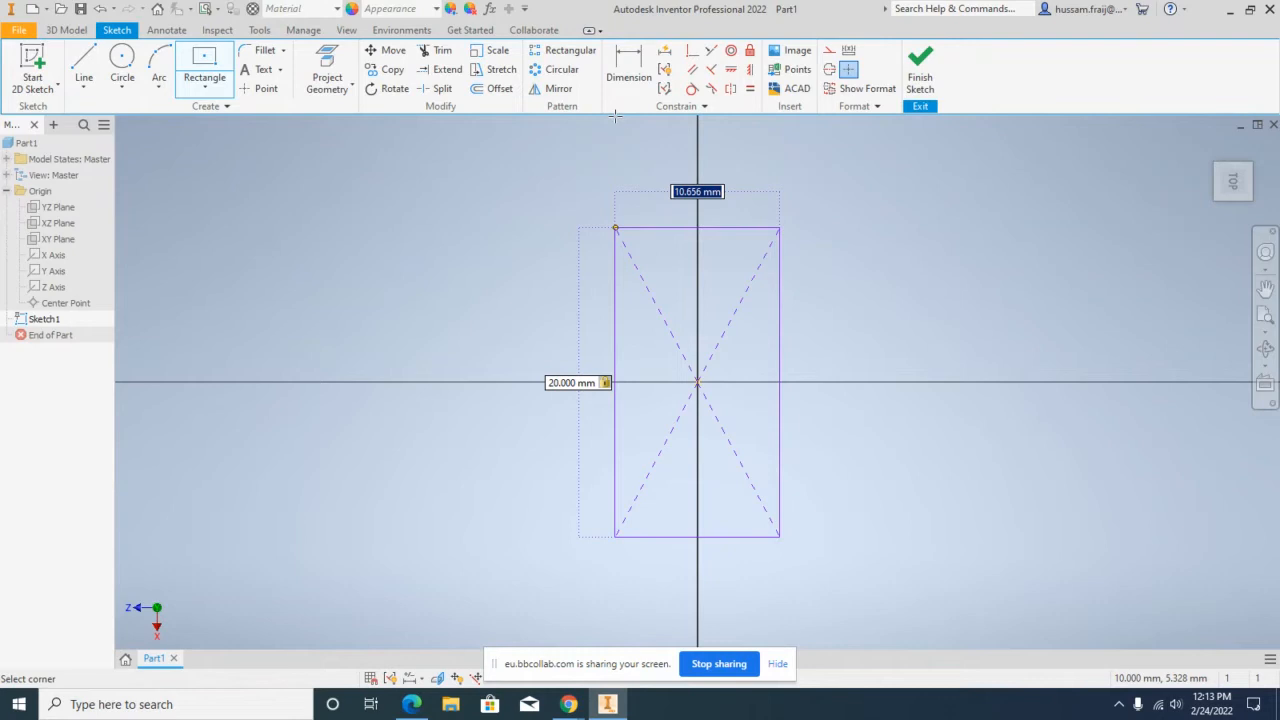
{"action": "type", "text": "40"}
{"action": "key", "text": "Return"}
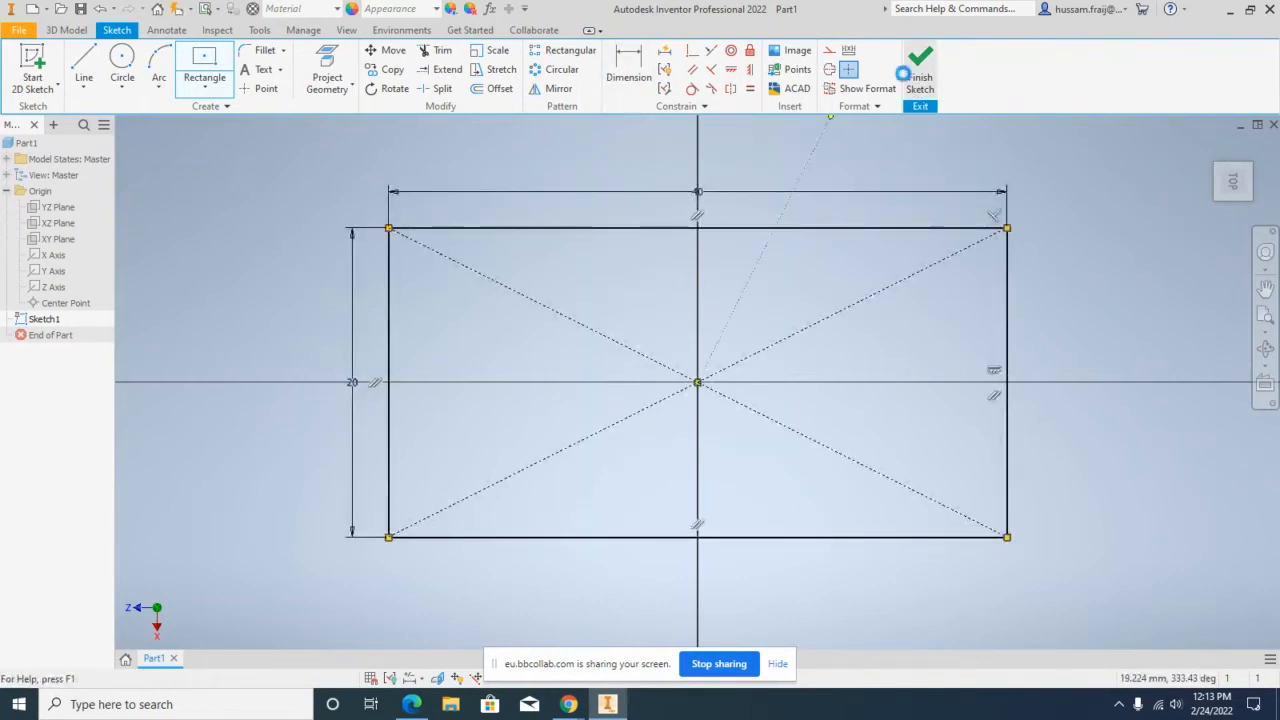
Step: Finish the sketch and extrude the rectangle 10 mm into a block
{"action": "left_click", "coordinate": [910, 70]}
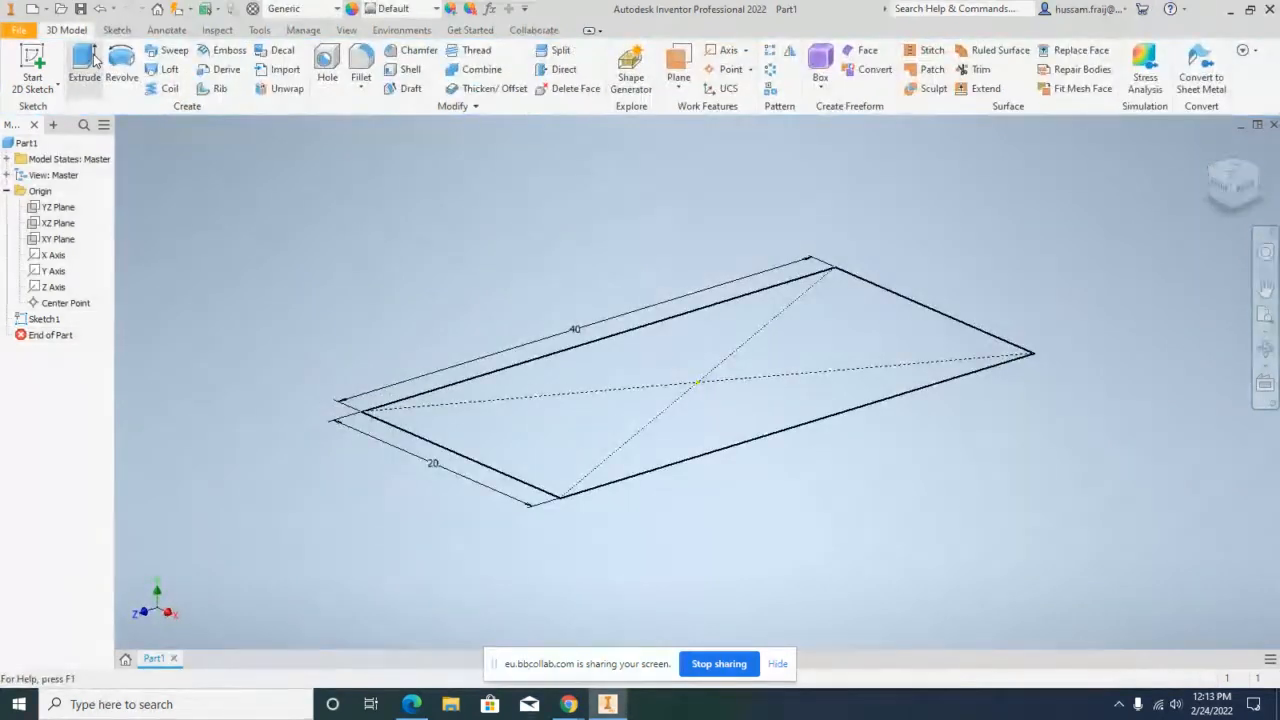
{"action": "left_click", "coordinate": [90, 62]}
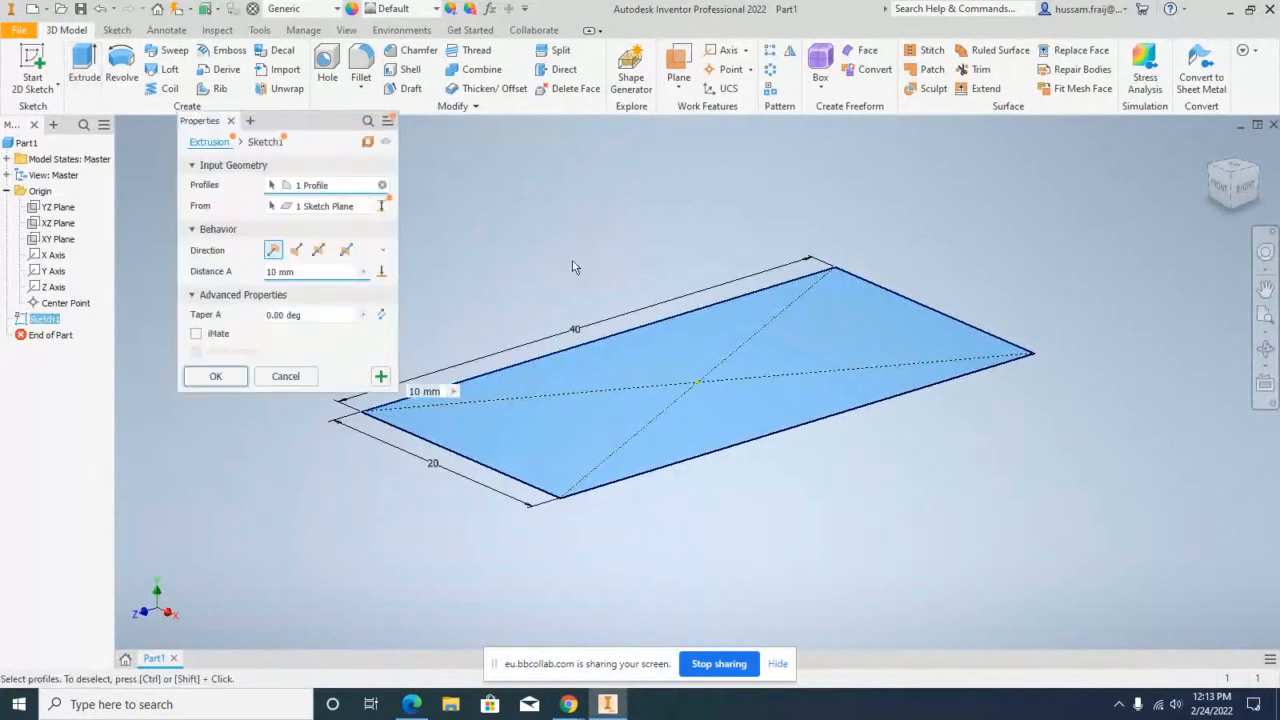
{"action": "left_click", "coordinate": [215, 377]}
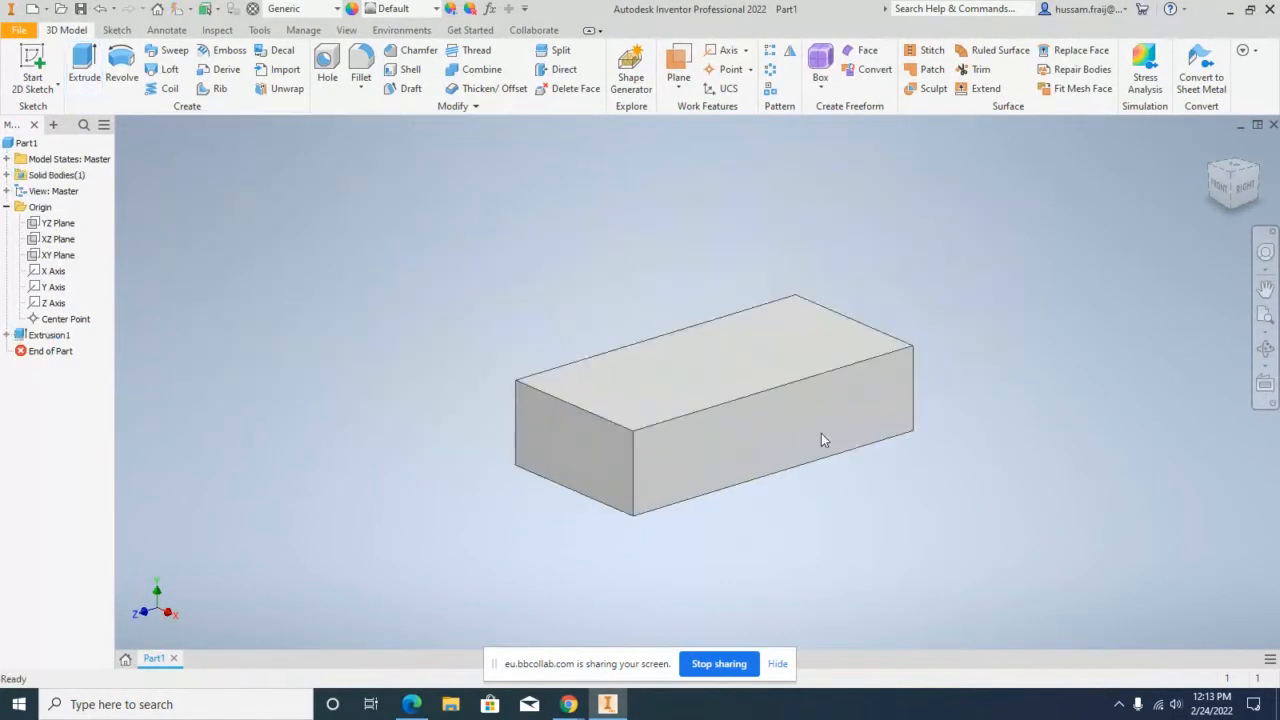
Step: Sketch a circle about 15 mm in diameter on the block's top face, centred on the origin
{"action": "scroll", "coordinate": [843, 275], "scroll_direction": "up", "scroll_amount": 3}
{"action": "scroll", "coordinate": [611, 352], "scroll_direction": "down", "scroll_amount": 2}
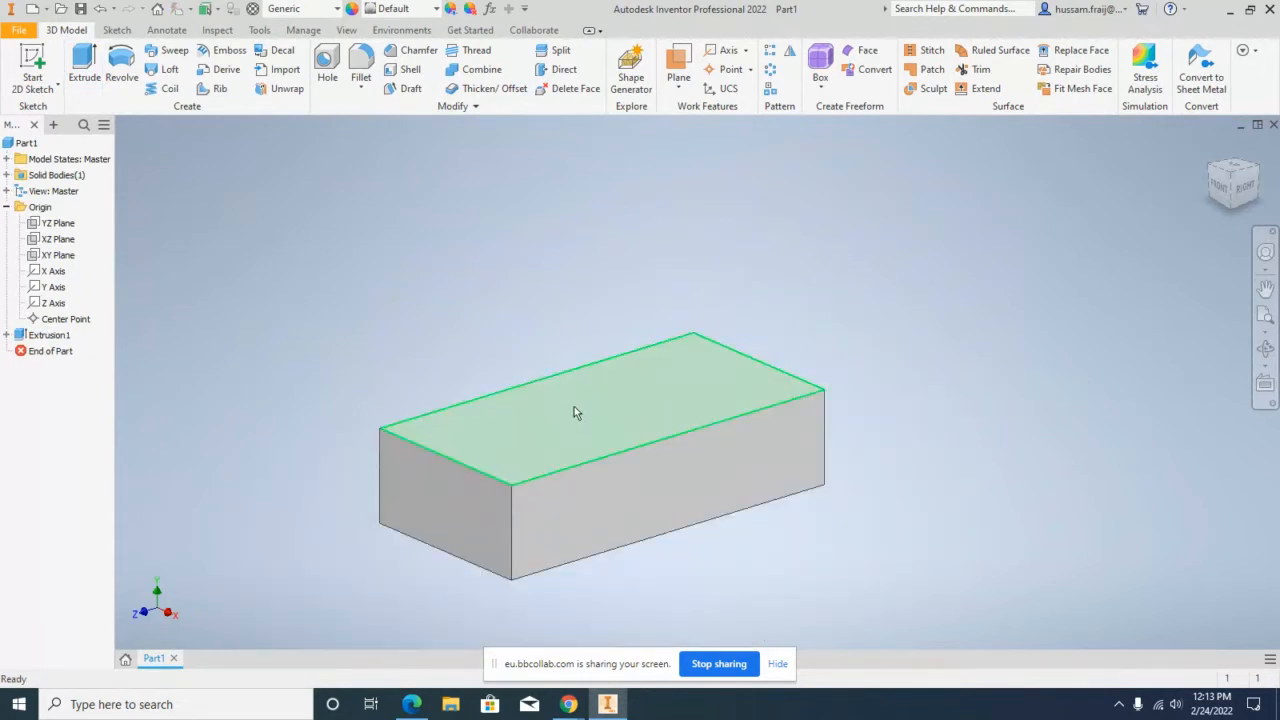
{"action": "left_click", "coordinate": [35, 88]}
{"action": "left_click", "coordinate": [45, 110]}
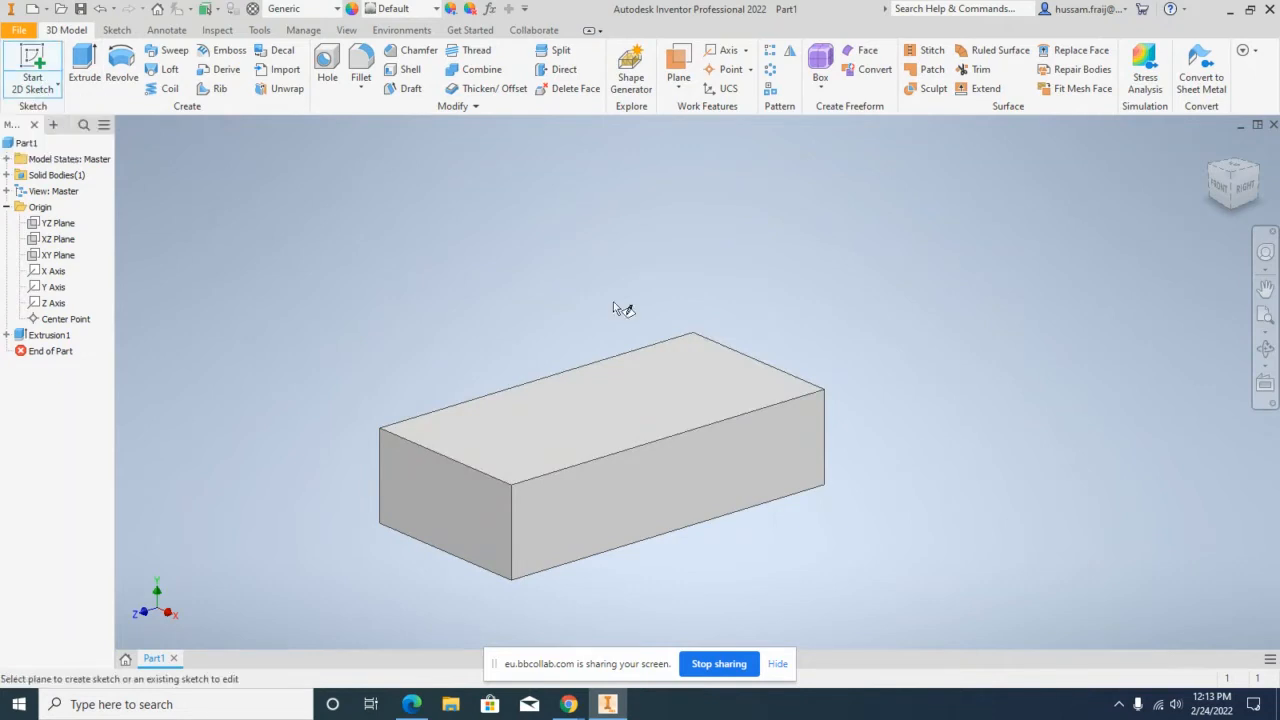
{"action": "left_click", "coordinate": [604, 391]}
{"action": "left_click", "coordinate": [124, 62]}
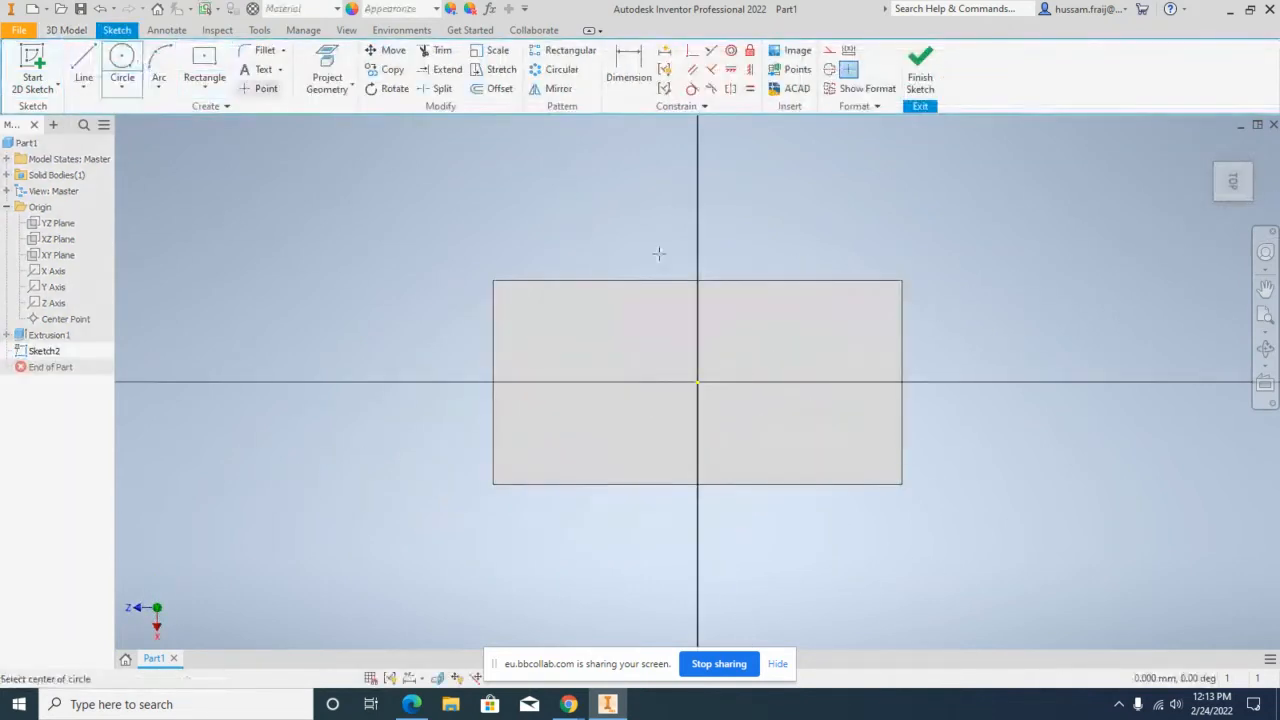
{"action": "left_click", "coordinate": [697, 382]}
{"action": "left_click", "coordinate": [776, 372]}
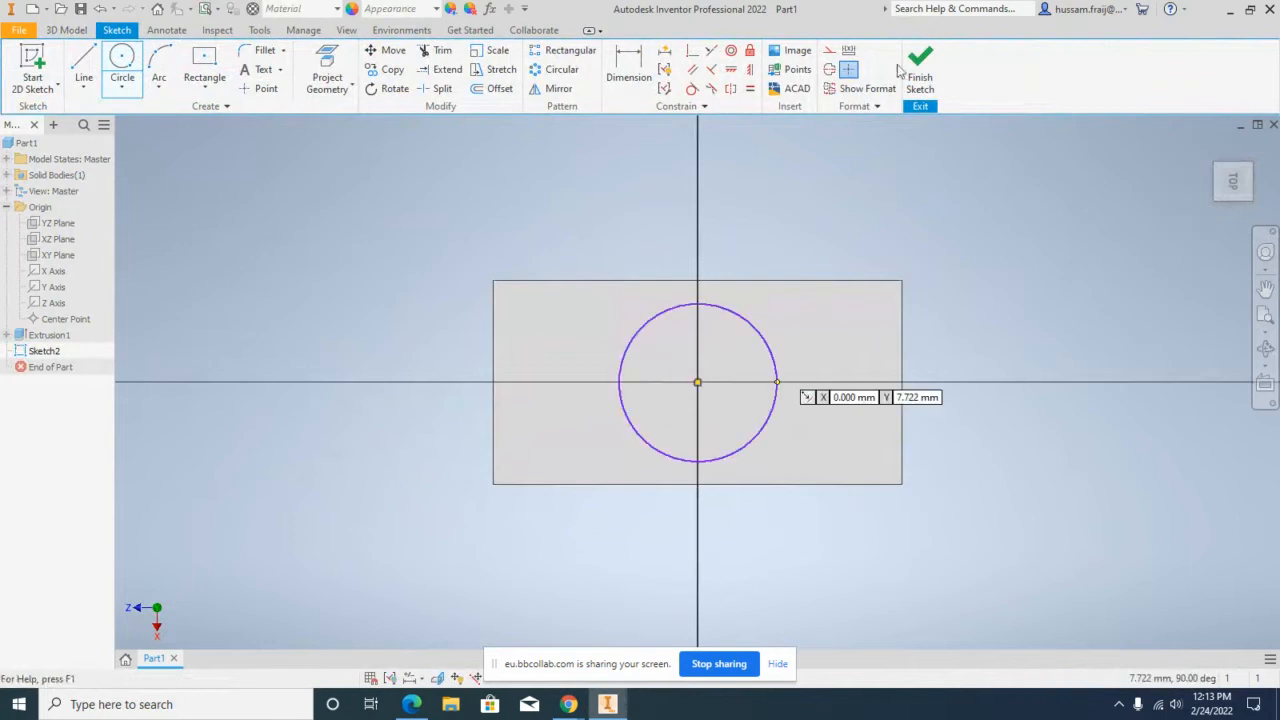
Step: Finish the sketch and extrude the circle 19 mm upward as a cylinder joined to the block
{"action": "left_click", "coordinate": [920, 72]}
{"action": "left_click", "coordinate": [84, 62]}
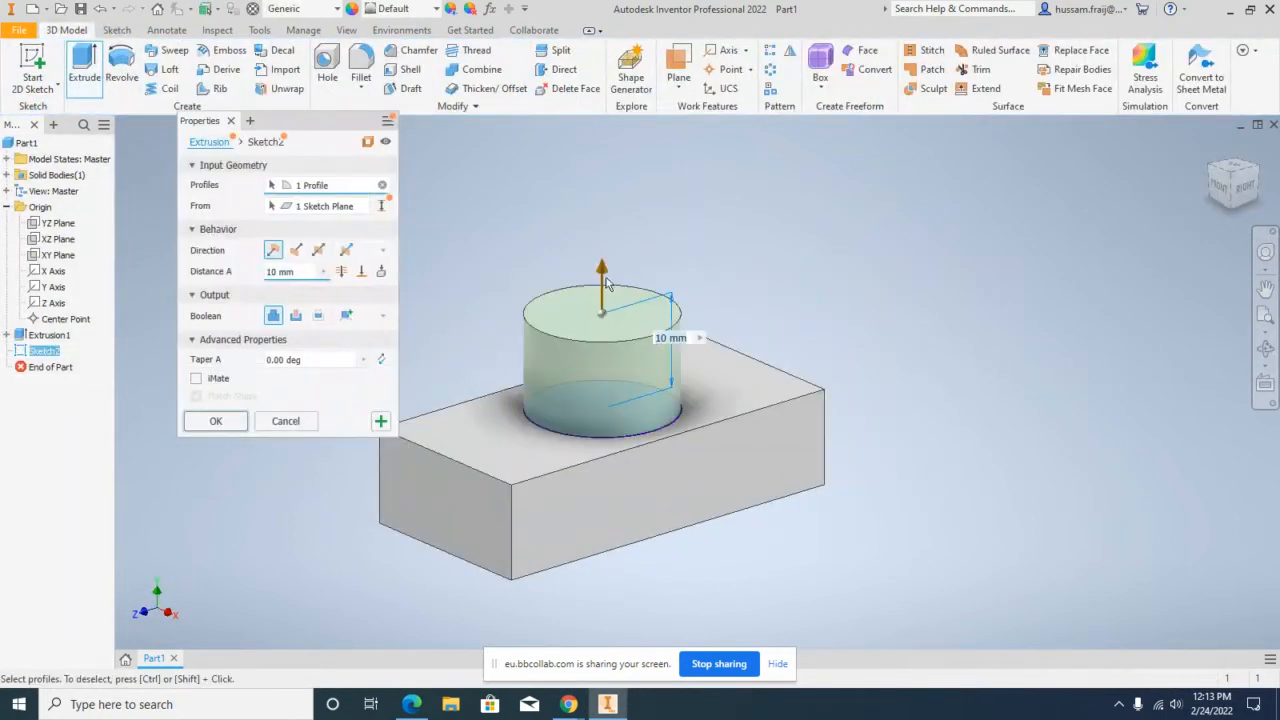
{"action": "left_click_drag", "start_coordinate": [606, 284], "coordinate": [595, 215]}
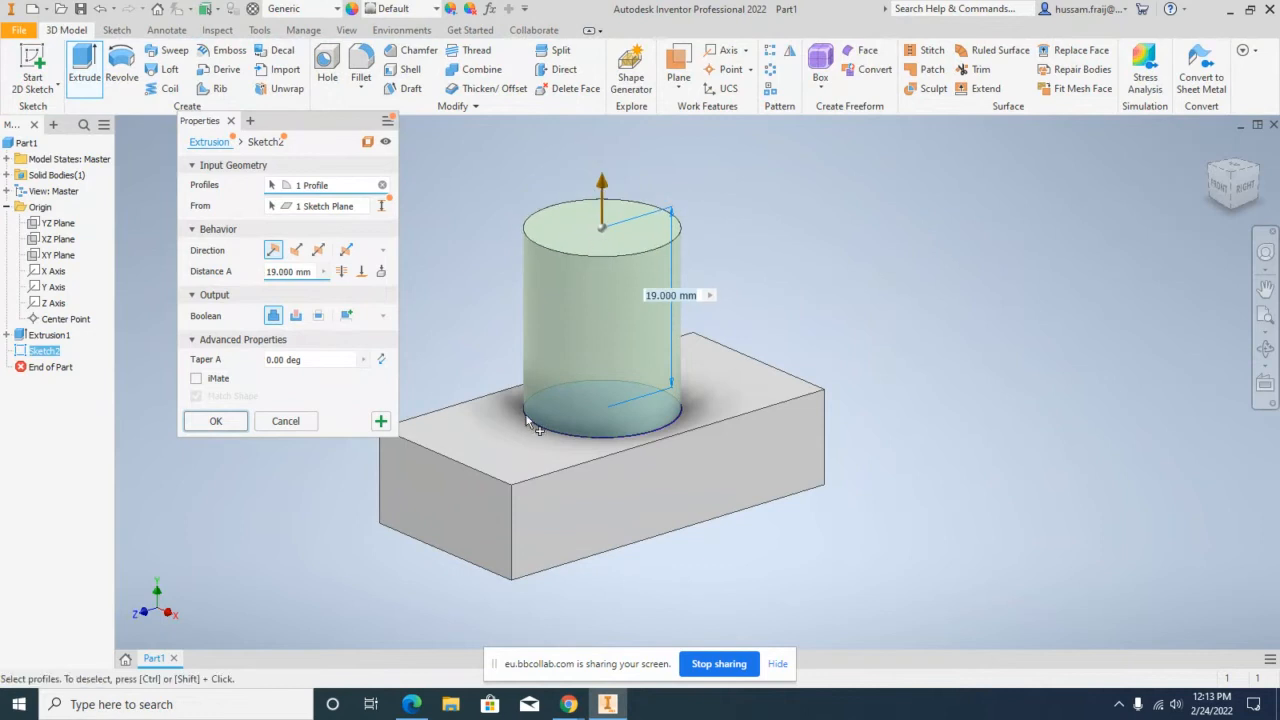
{"action": "left_click", "coordinate": [228, 421]}
Step: Delete the cylinder extrusion together with its consumed sketch
{"action": "left_click", "coordinate": [491, 432]}
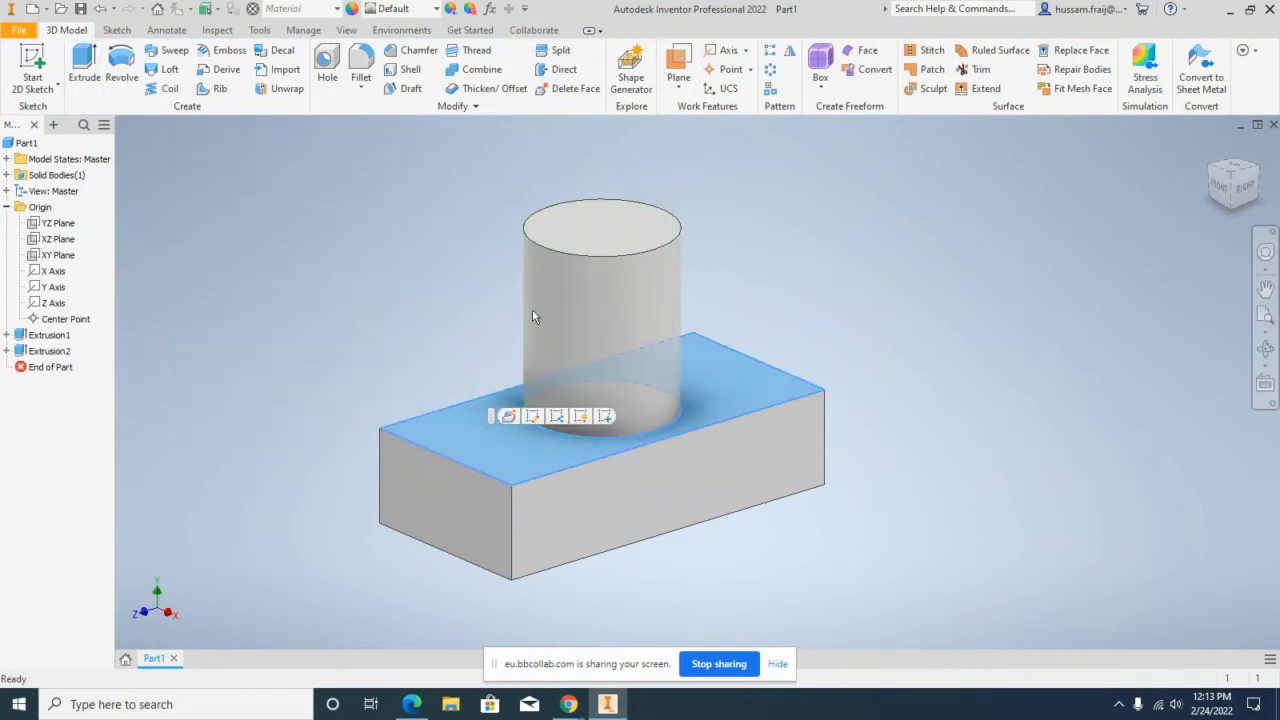
{"action": "left_click", "coordinate": [586, 235]}
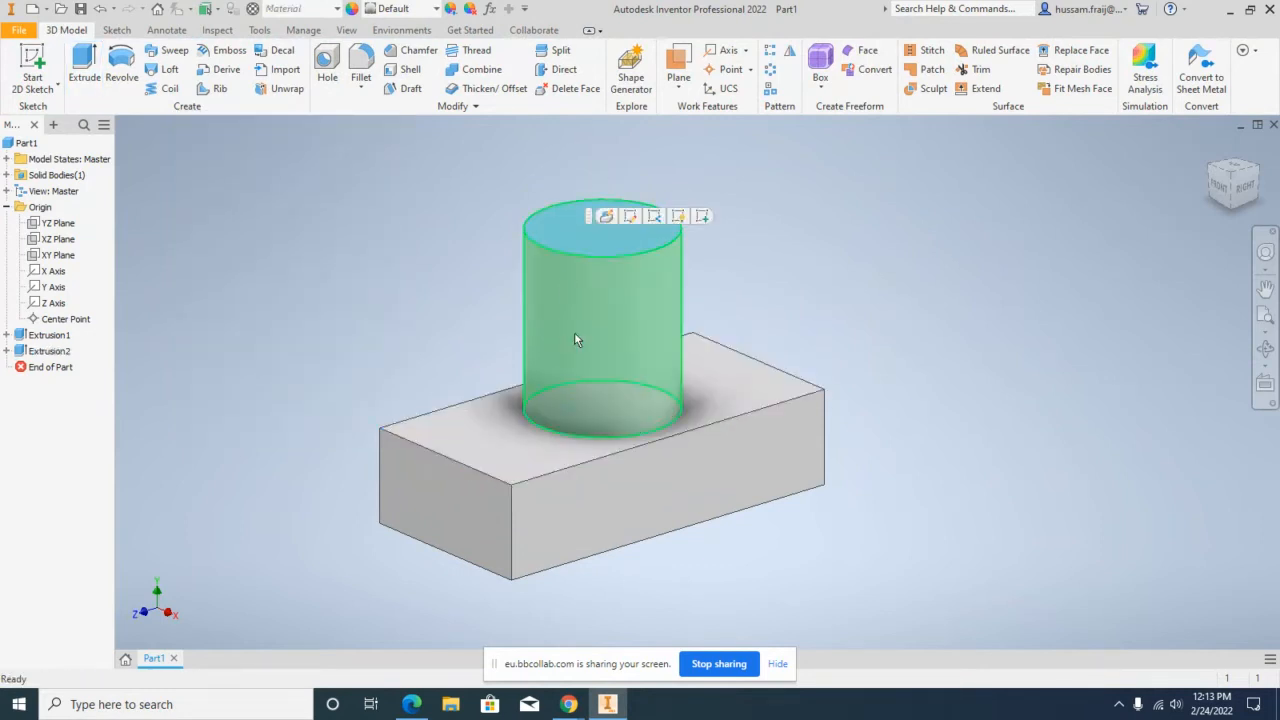
{"action": "left_click", "coordinate": [374, 290]}
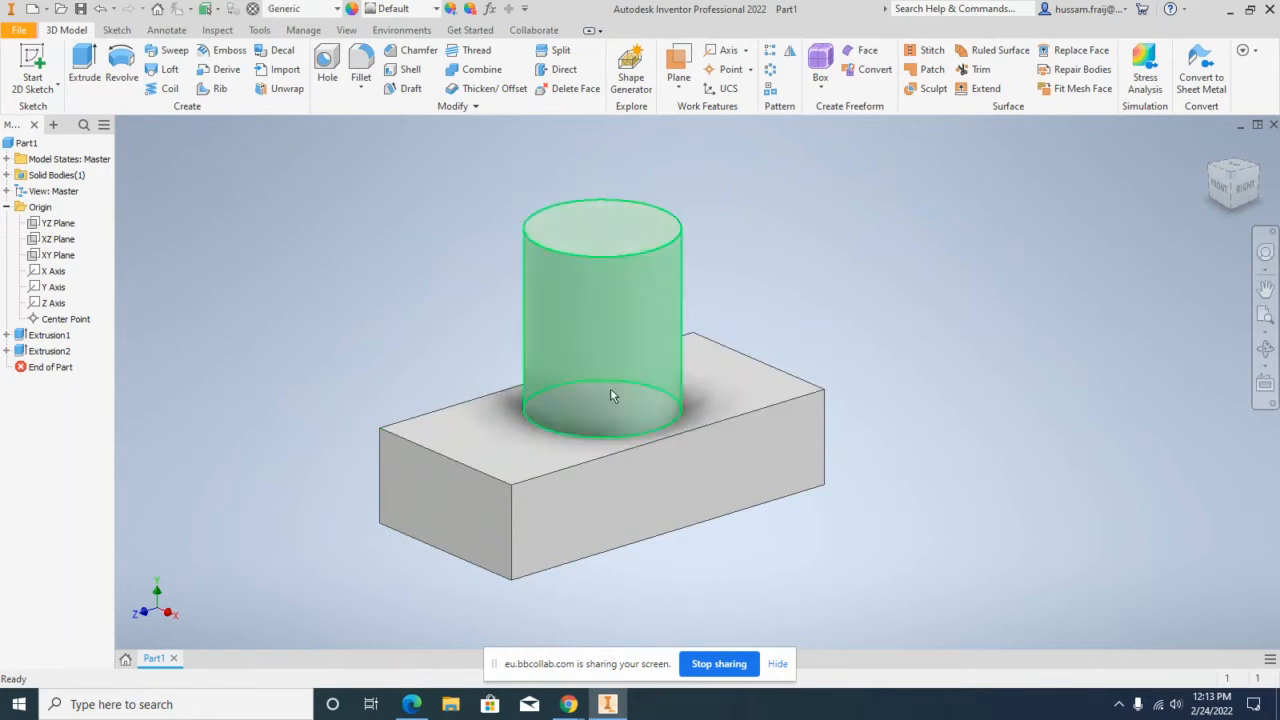
{"action": "right_click", "coordinate": [50, 351]}
{"action": "left_click", "coordinate": [110, 423]}
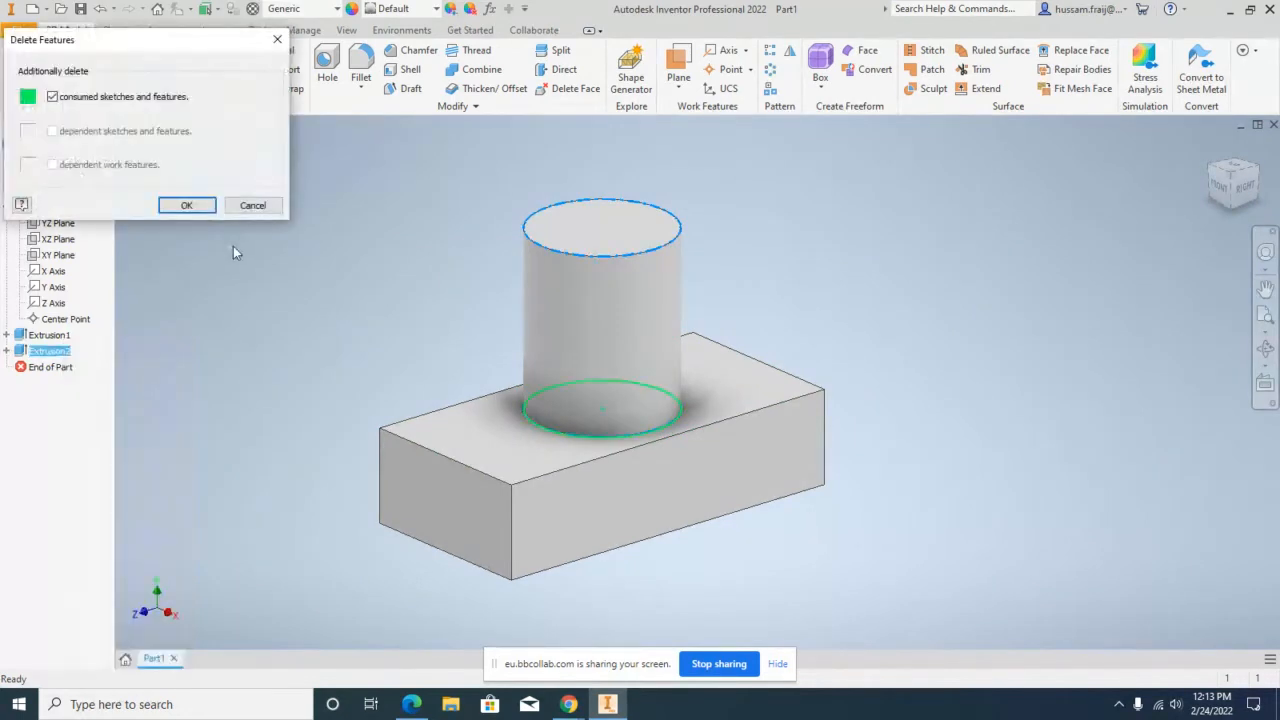
{"action": "left_click", "coordinate": [187, 205]}
Step: Start a sketch on the block's front end face and draw a circle centred on the midpoint of its upper edge
{"action": "left_click", "coordinate": [57, 85]}
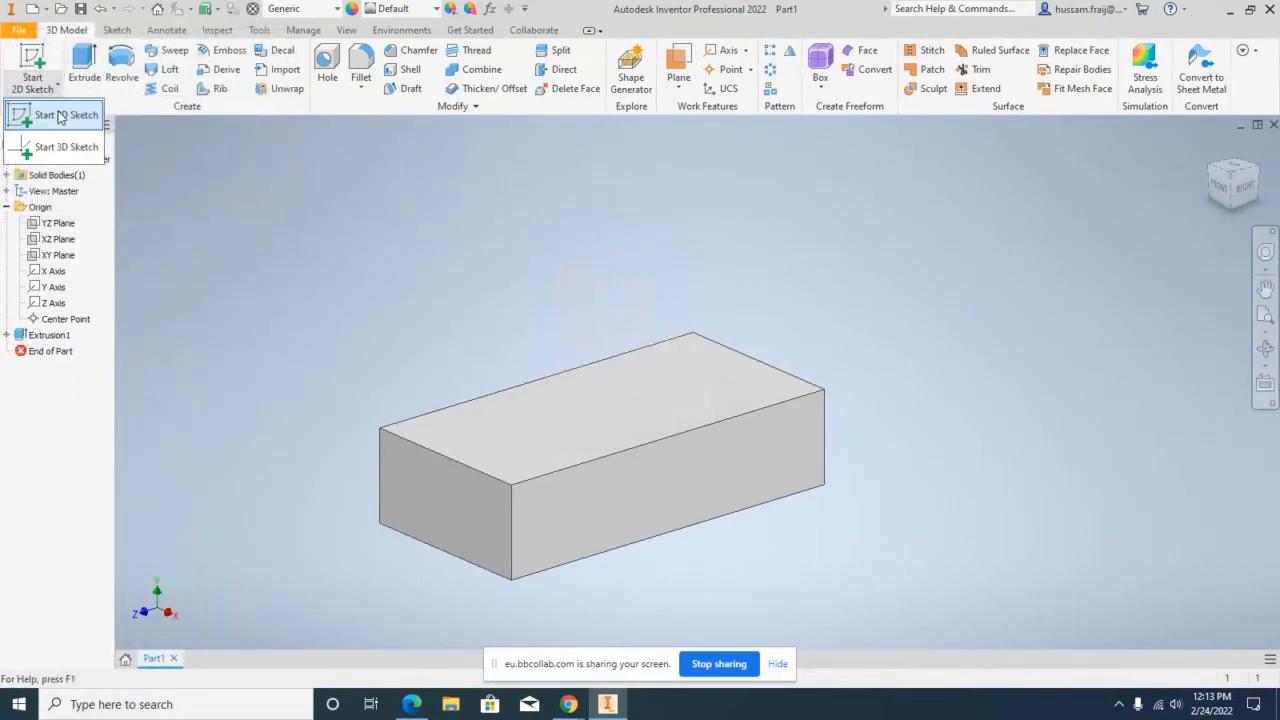
{"action": "left_click", "coordinate": [40, 115]}
{"action": "left_click", "coordinate": [430, 478]}
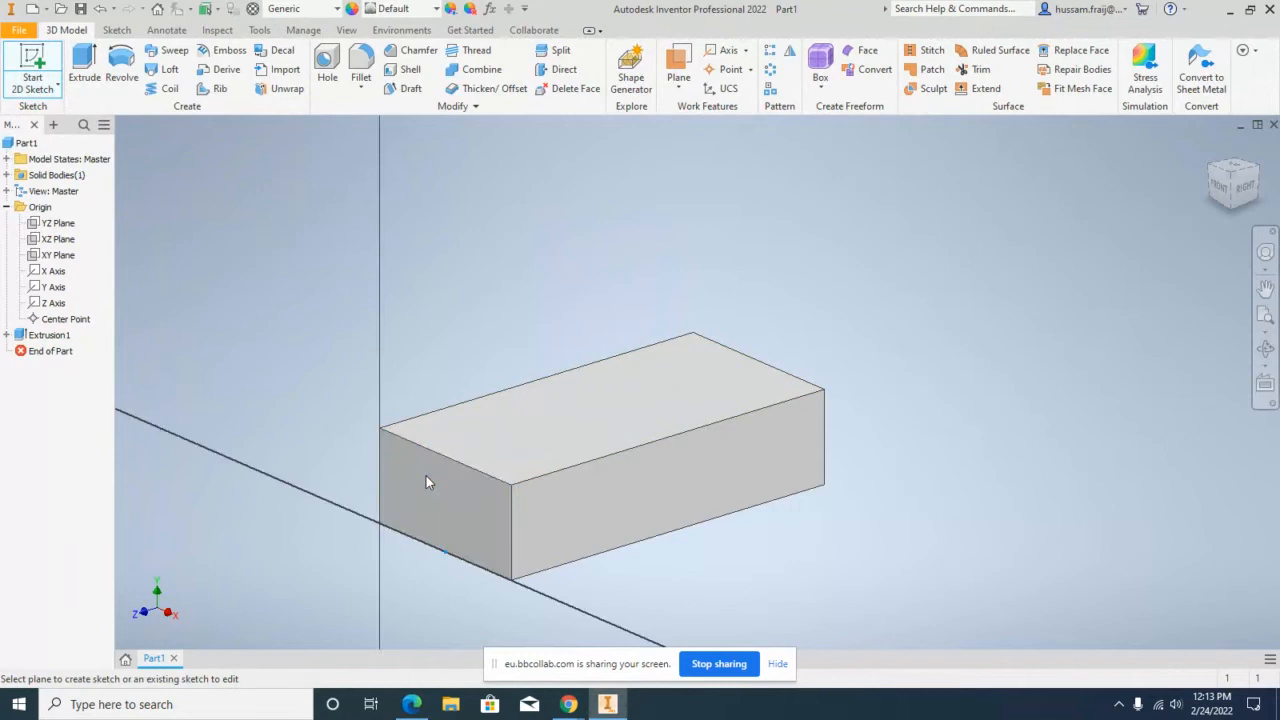
{"action": "left_click", "coordinate": [132, 70]}
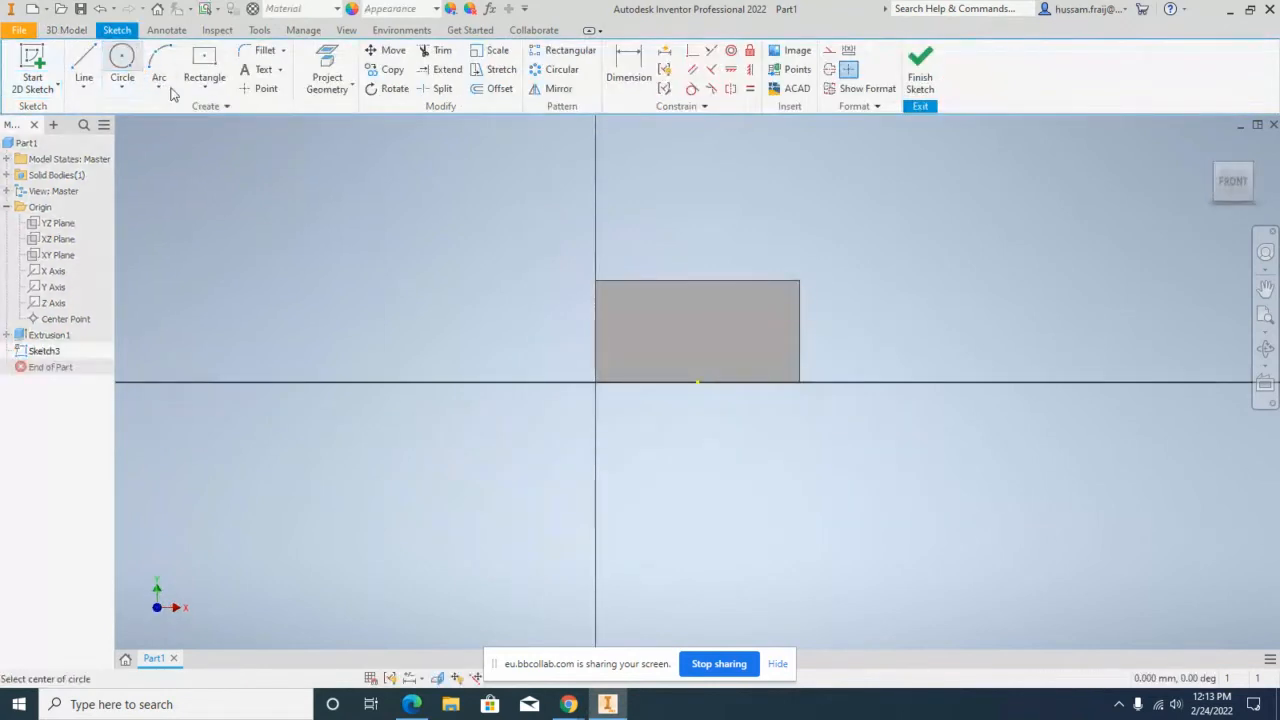
{"action": "left_click", "coordinate": [697, 280]}
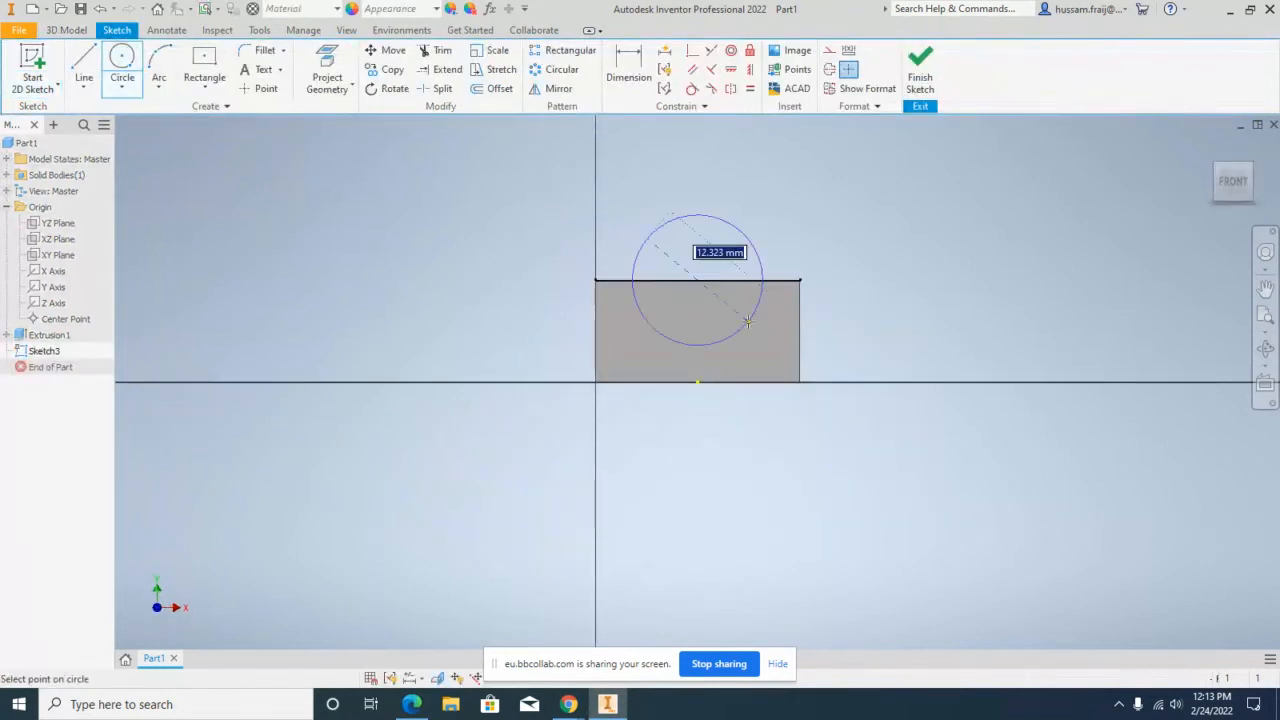
{"action": "left_click", "coordinate": [753, 326]}
Step: Finish the sketch and extrude both halves of the circle 31.75 mm in the flipped direction along the block, joined to it
{"action": "left_click", "coordinate": [920, 72]}
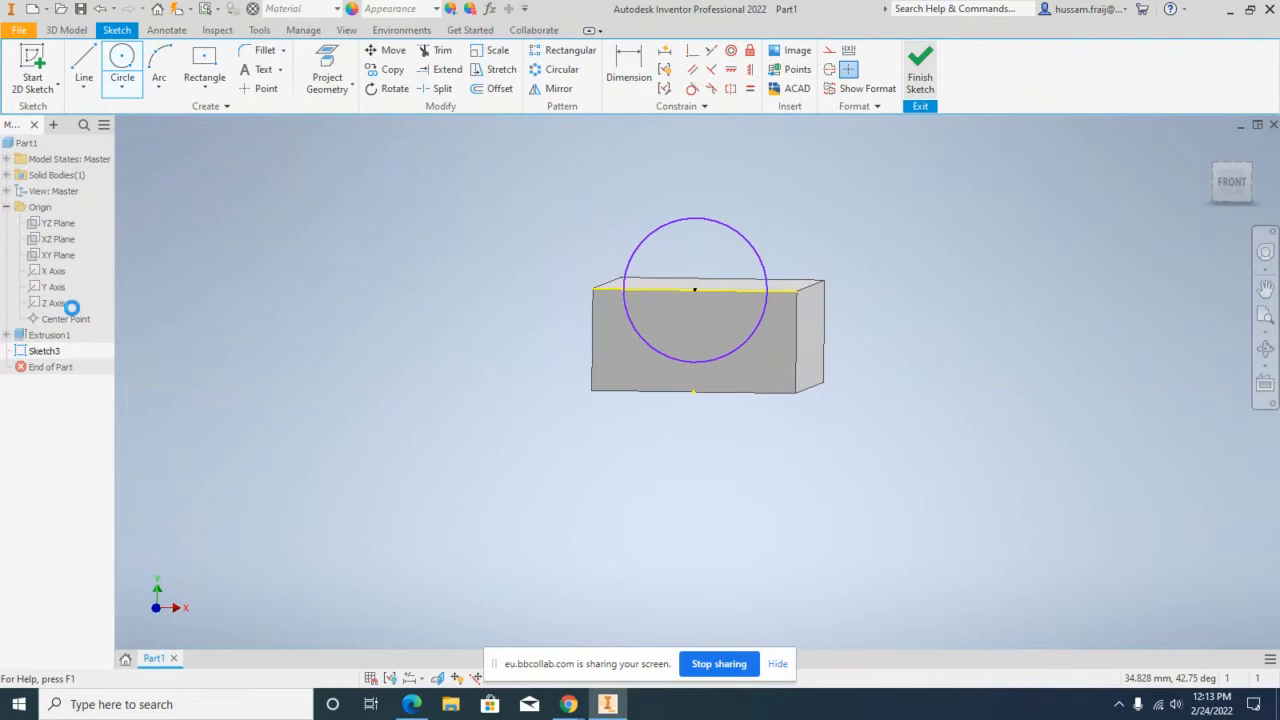
{"action": "left_click", "coordinate": [84, 70]}
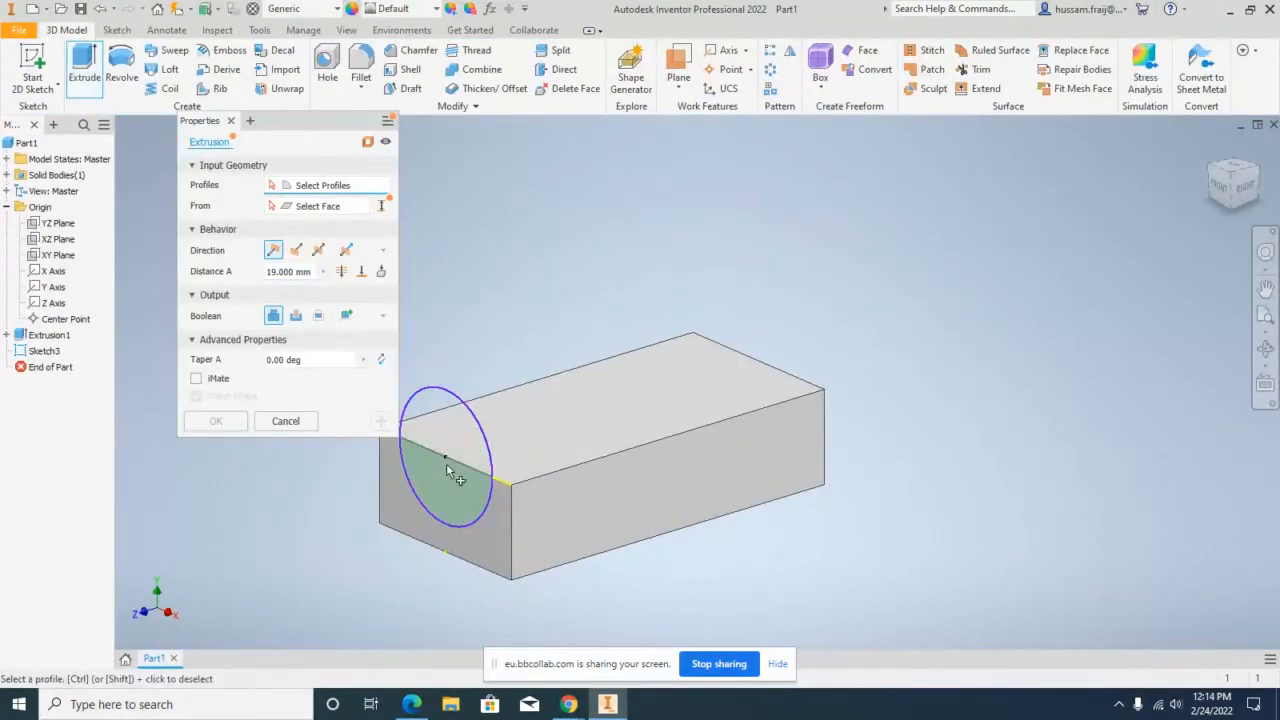
{"action": "left_click", "coordinate": [446, 463]}
{"action": "left_click", "coordinate": [453, 428]}
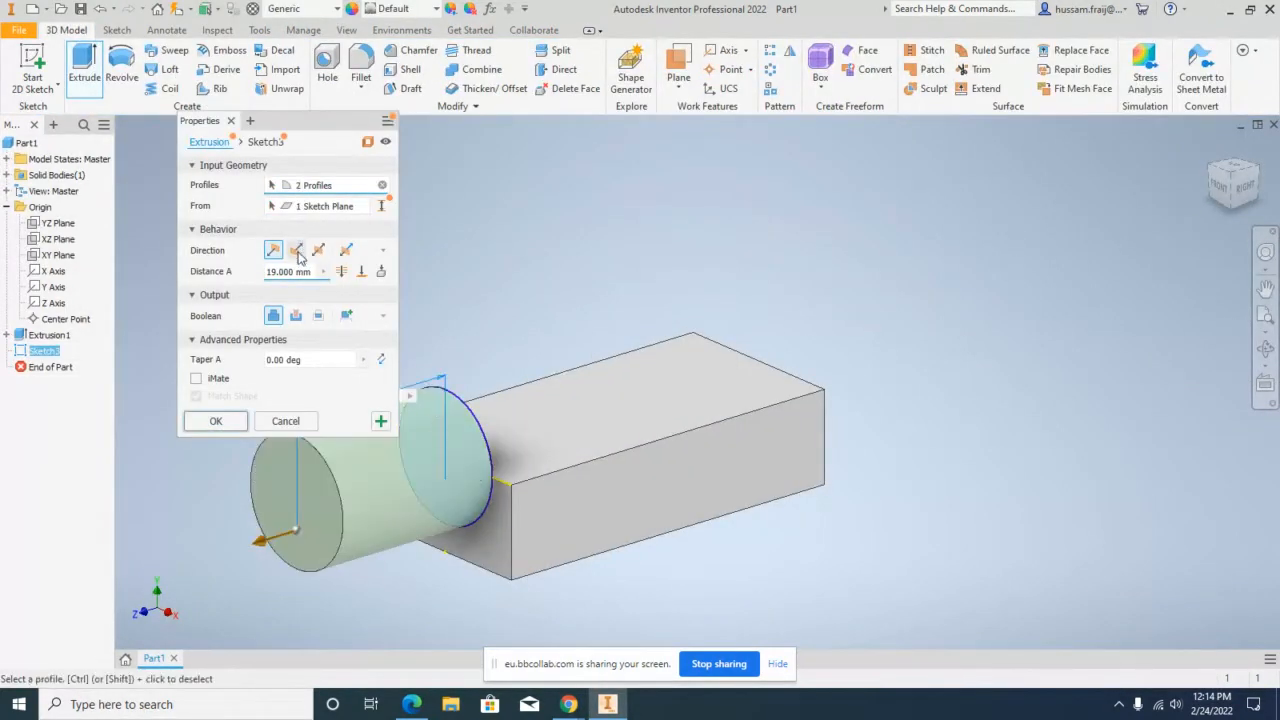
{"action": "left_click", "coordinate": [296, 251]}
{"action": "left_click", "coordinate": [275, 316]}
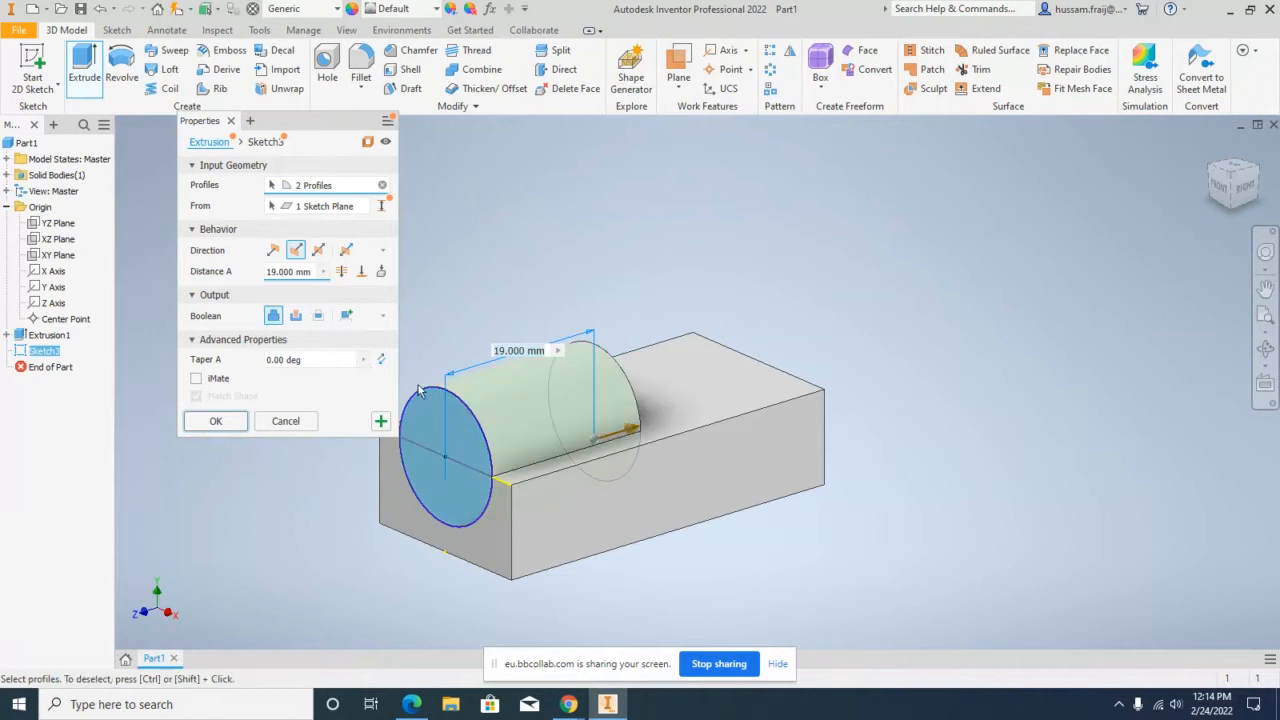
{"action": "left_click_drag", "start_coordinate": [613, 430], "coordinate": [734, 390]}
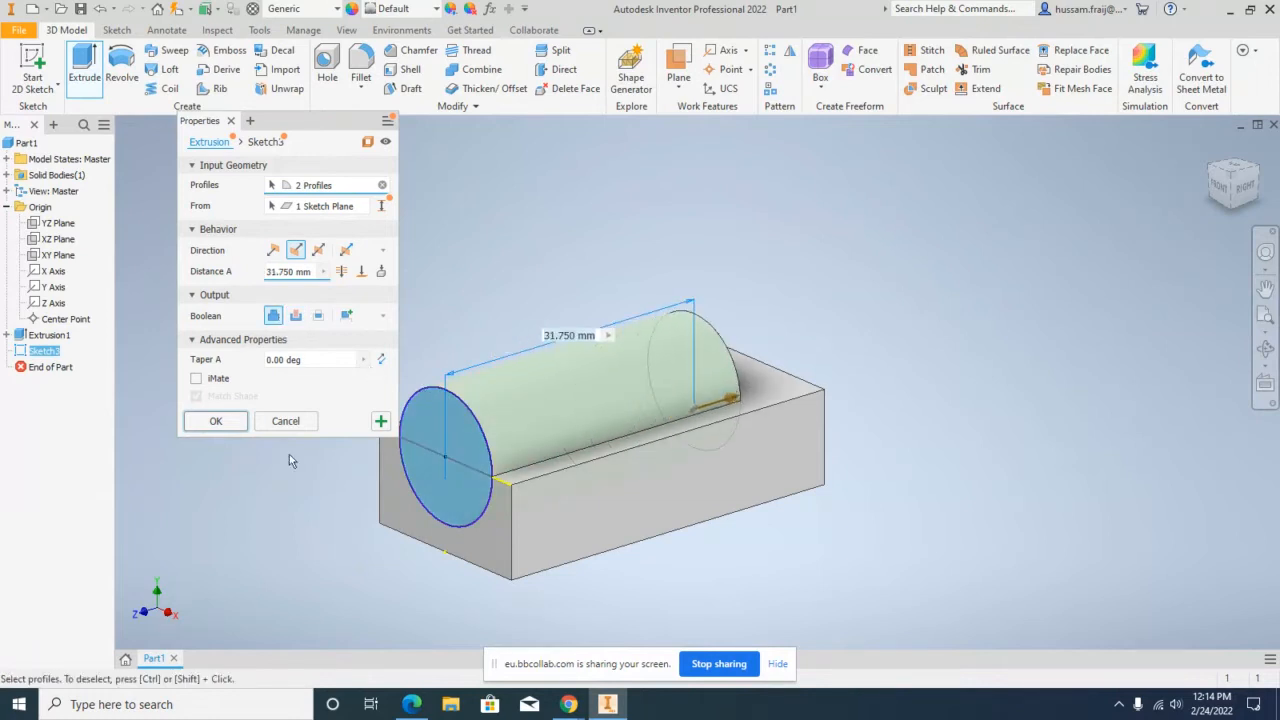
{"action": "left_click", "coordinate": [215, 424]}
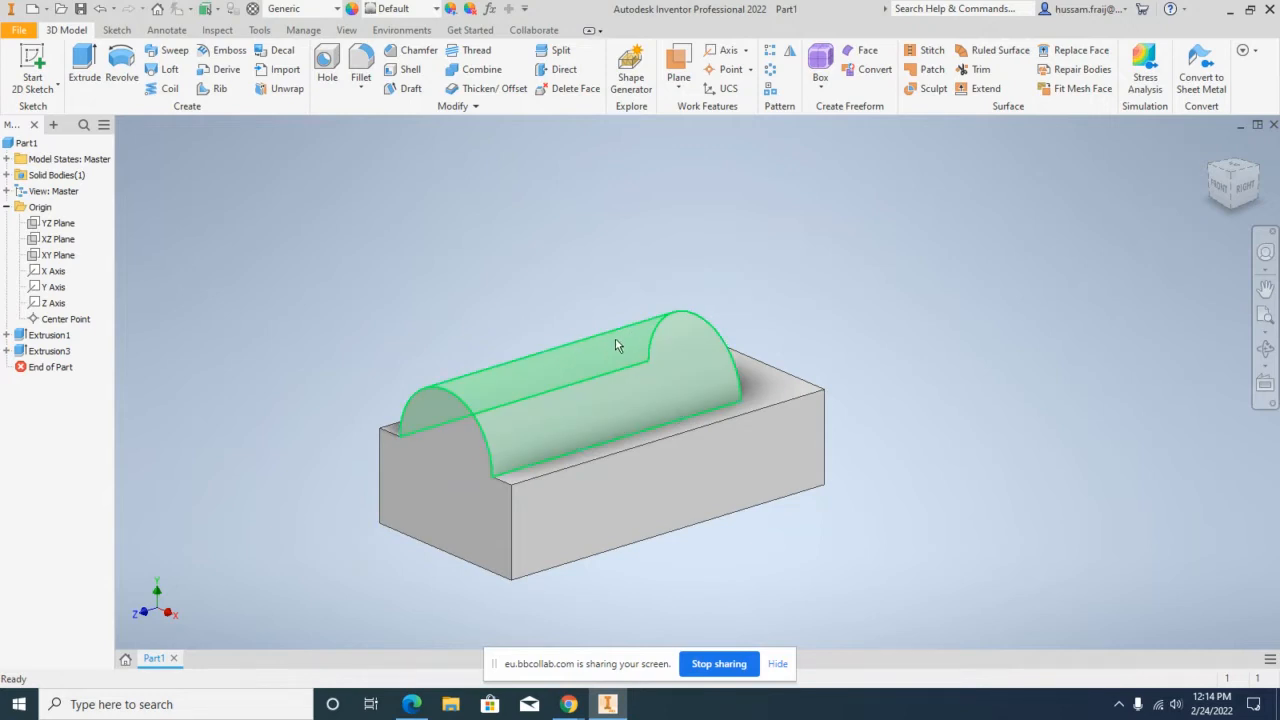
Step: Delete the cylindrical extrusion running along the block together with its consumed sketch
{"action": "right_click", "coordinate": [60, 351]}
{"action": "left_click", "coordinate": [108, 425]}
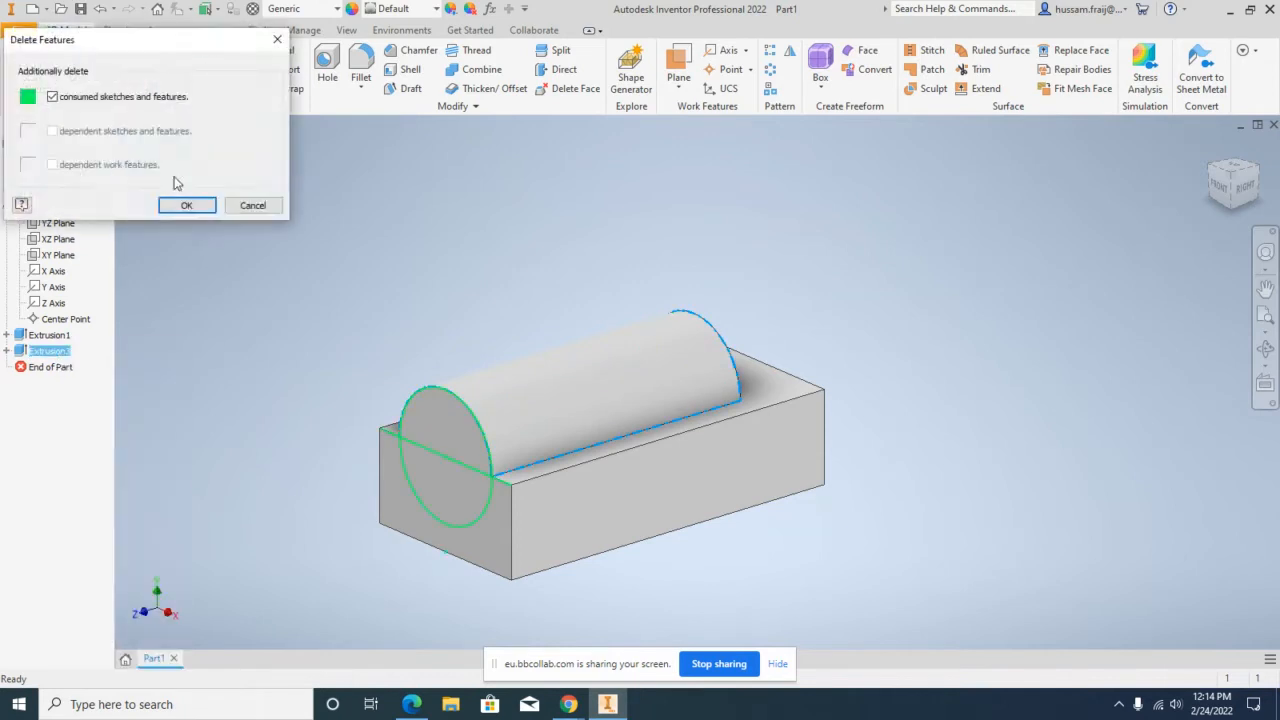
{"action": "left_click", "coordinate": [185, 205]}
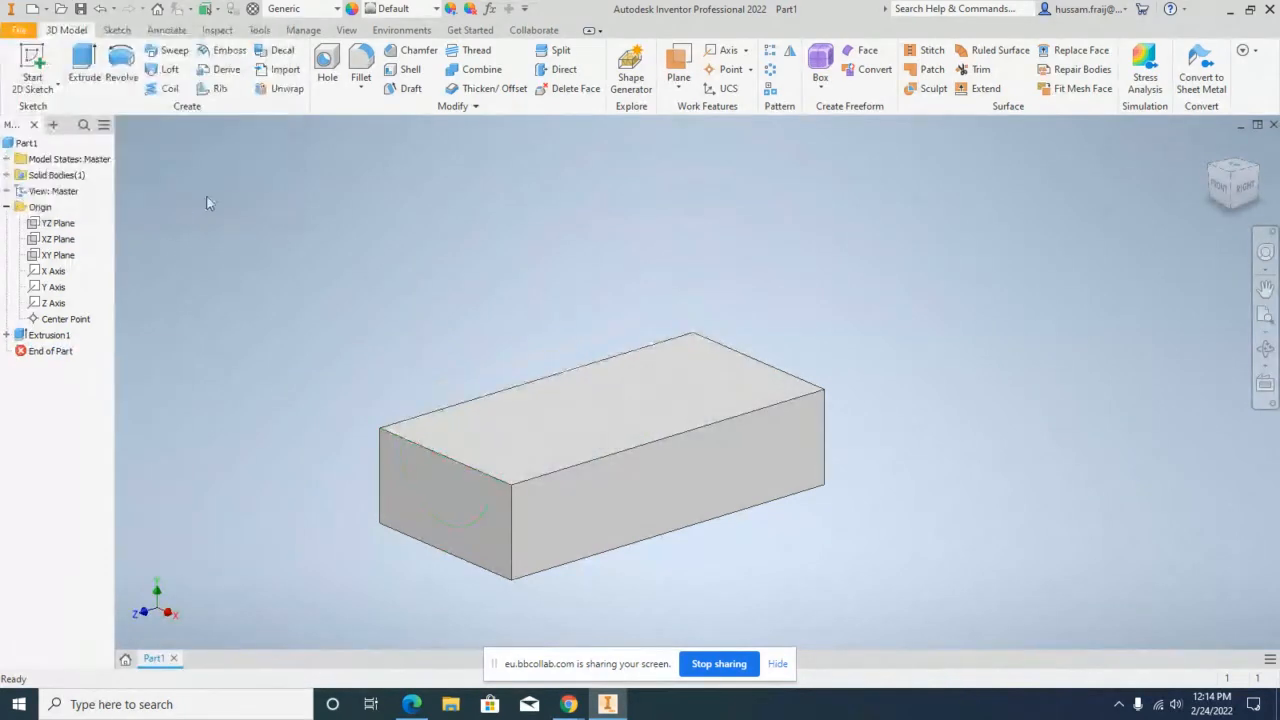
Step: Create a midplane work plane between the block's front and rear end faces
{"action": "left_click", "coordinate": [686, 90]}
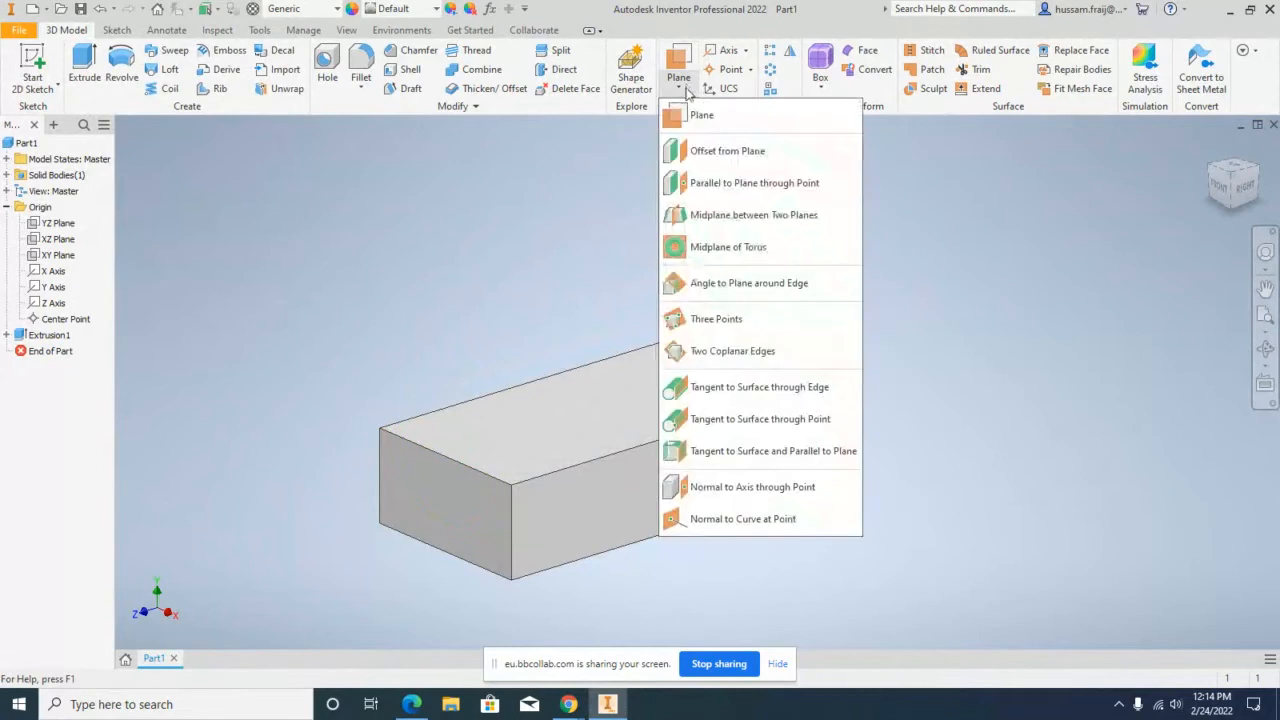
{"action": "left_click", "coordinate": [763, 216]}
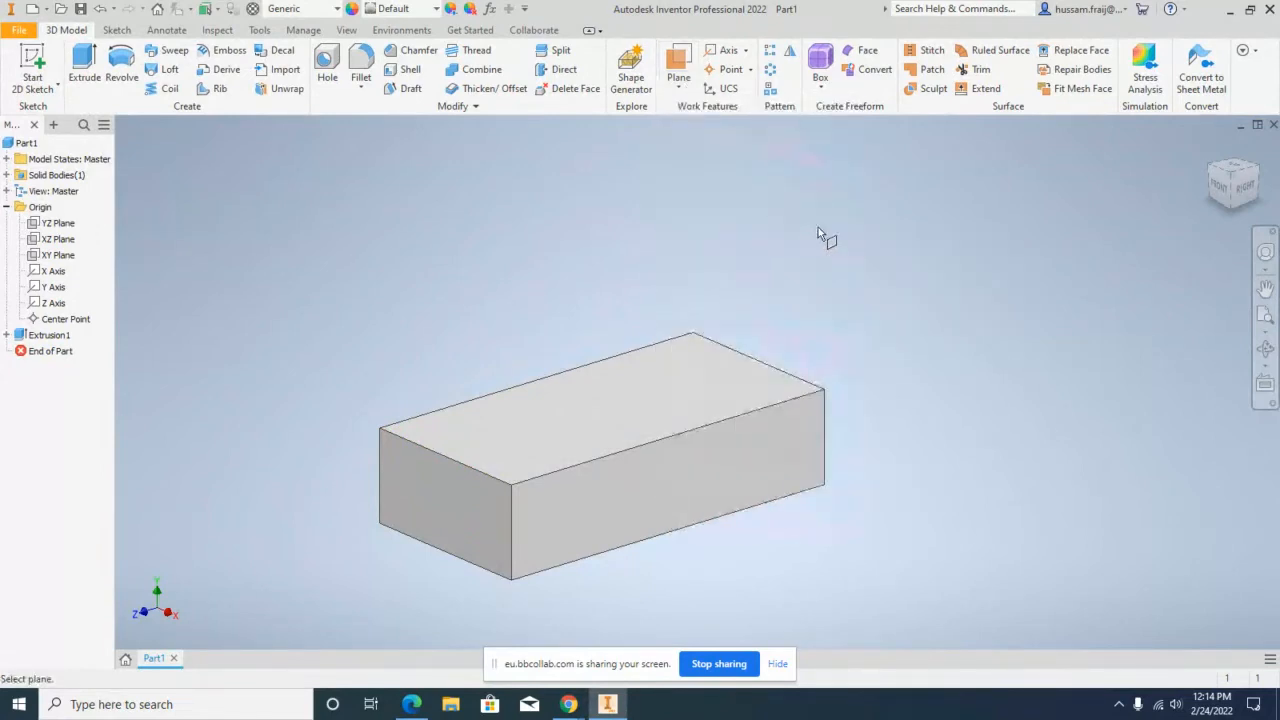
{"action": "left_click", "coordinate": [424, 481]}
{"action": "left_click", "coordinate": [1266, 350]}
{"action": "left_click_drag", "start_coordinate": [857, 400], "coordinate": [733, 426]}
{"action": "key", "text": "Escape"}
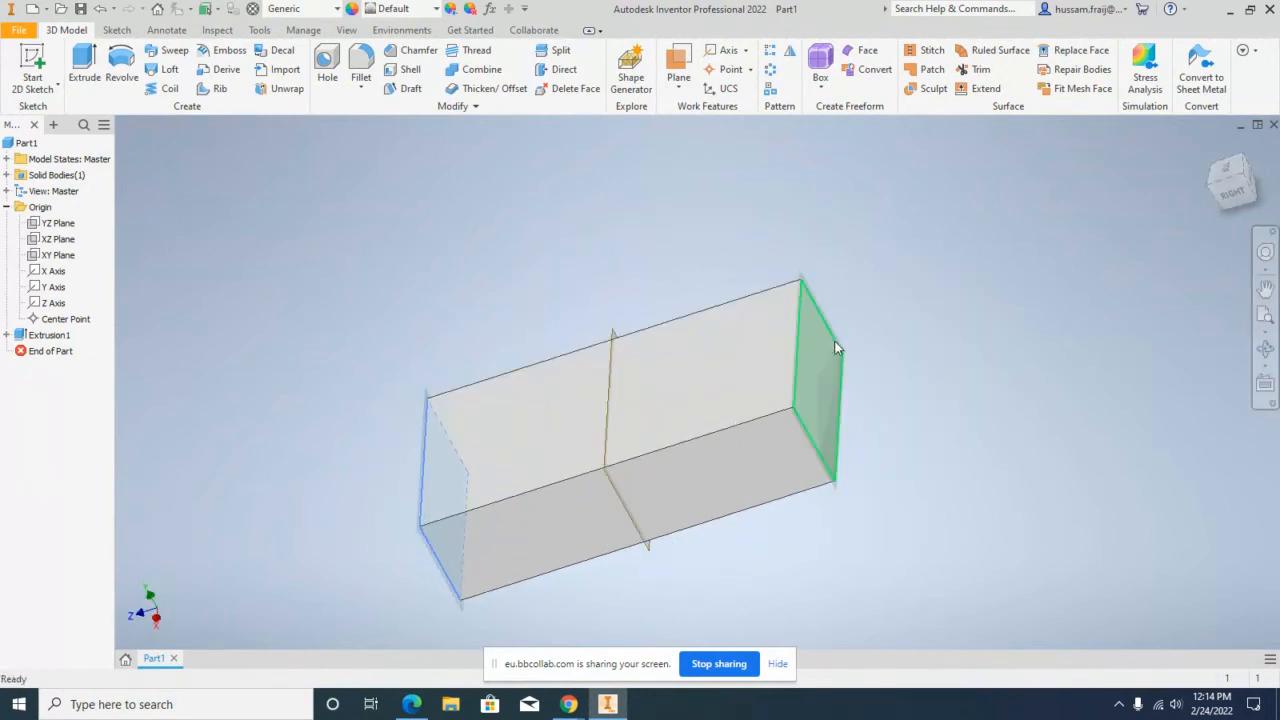
{"action": "left_click", "coordinate": [836, 347]}
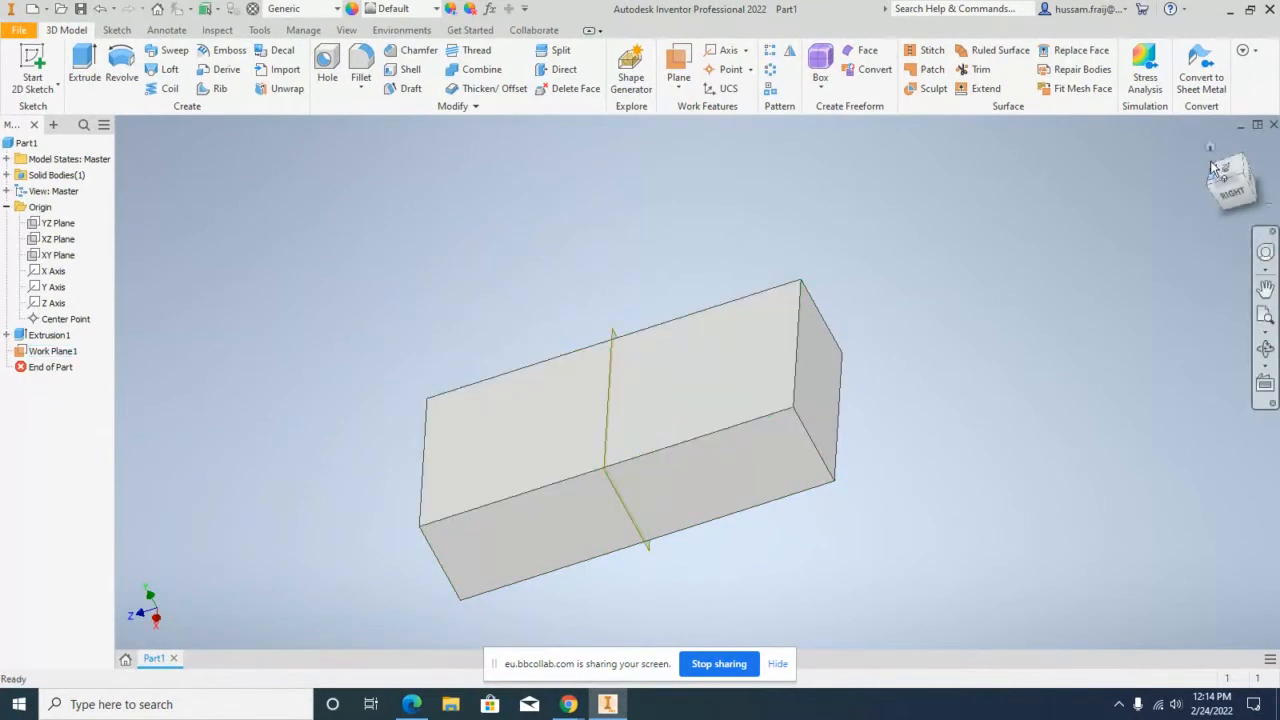
Step: Start a sketch on the midplane and draw a circle centred on the midpoint of the block's upper edge
{"action": "left_click", "coordinate": [1213, 149]}
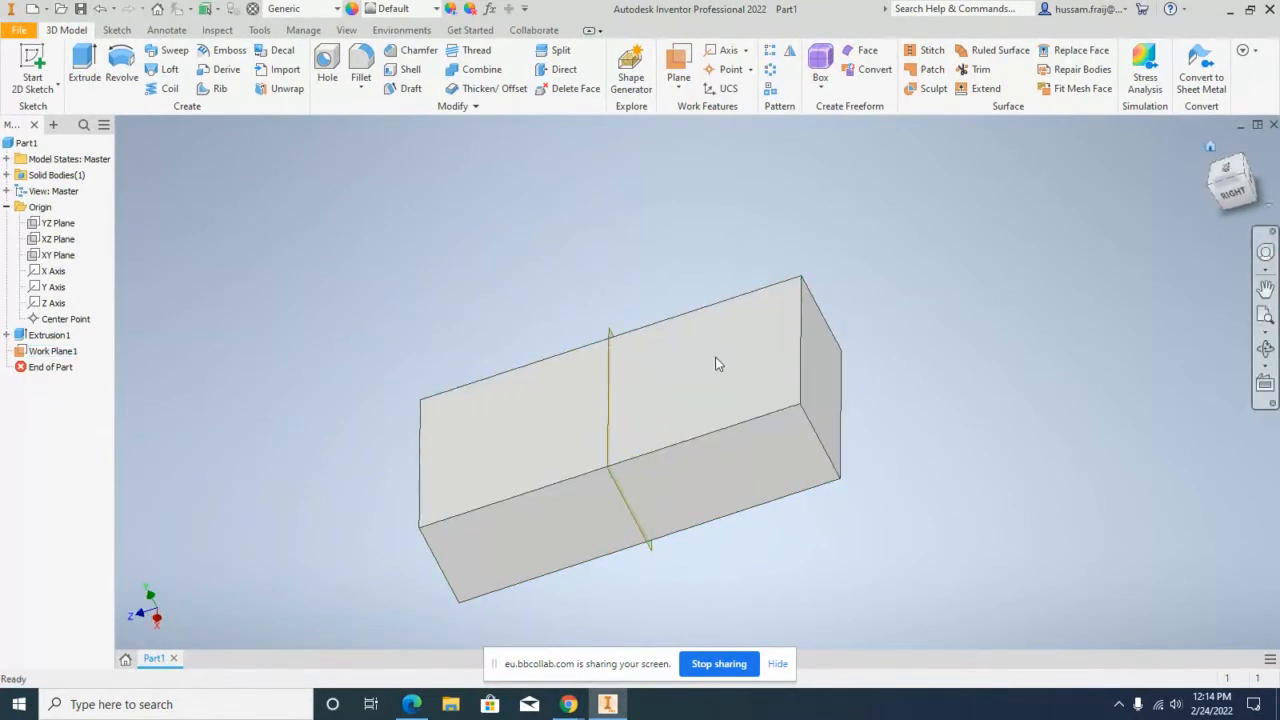
{"action": "left_click", "coordinate": [57, 89]}
{"action": "left_click", "coordinate": [40, 122]}
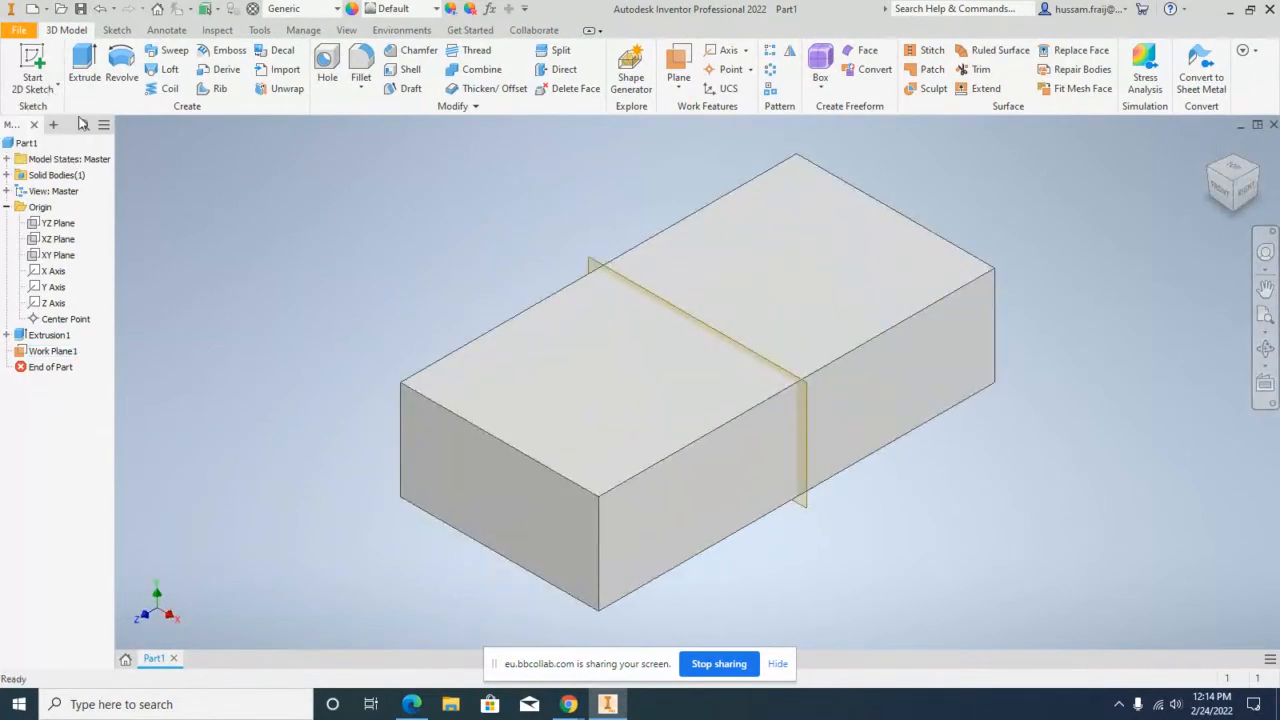
{"action": "left_click", "coordinate": [587, 262]}
{"action": "key", "text": "c"}
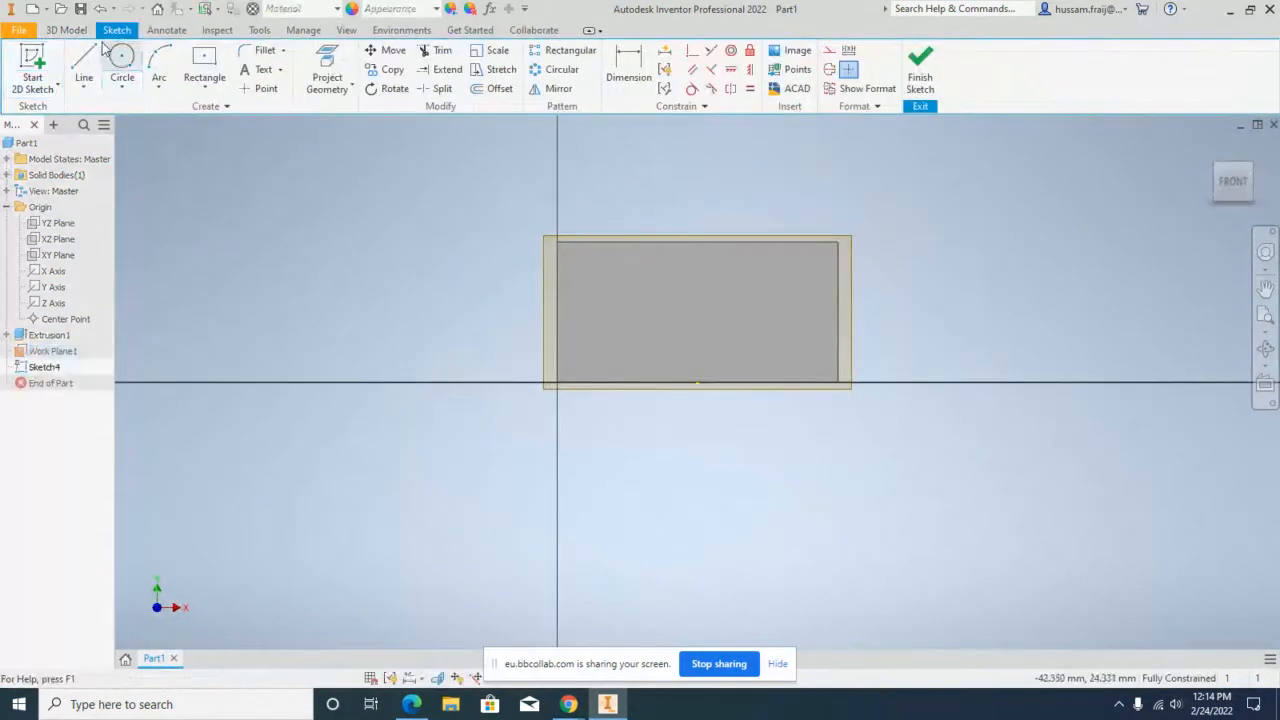
{"action": "left_click", "coordinate": [697, 241]}
{"action": "left_click", "coordinate": [770, 285]}
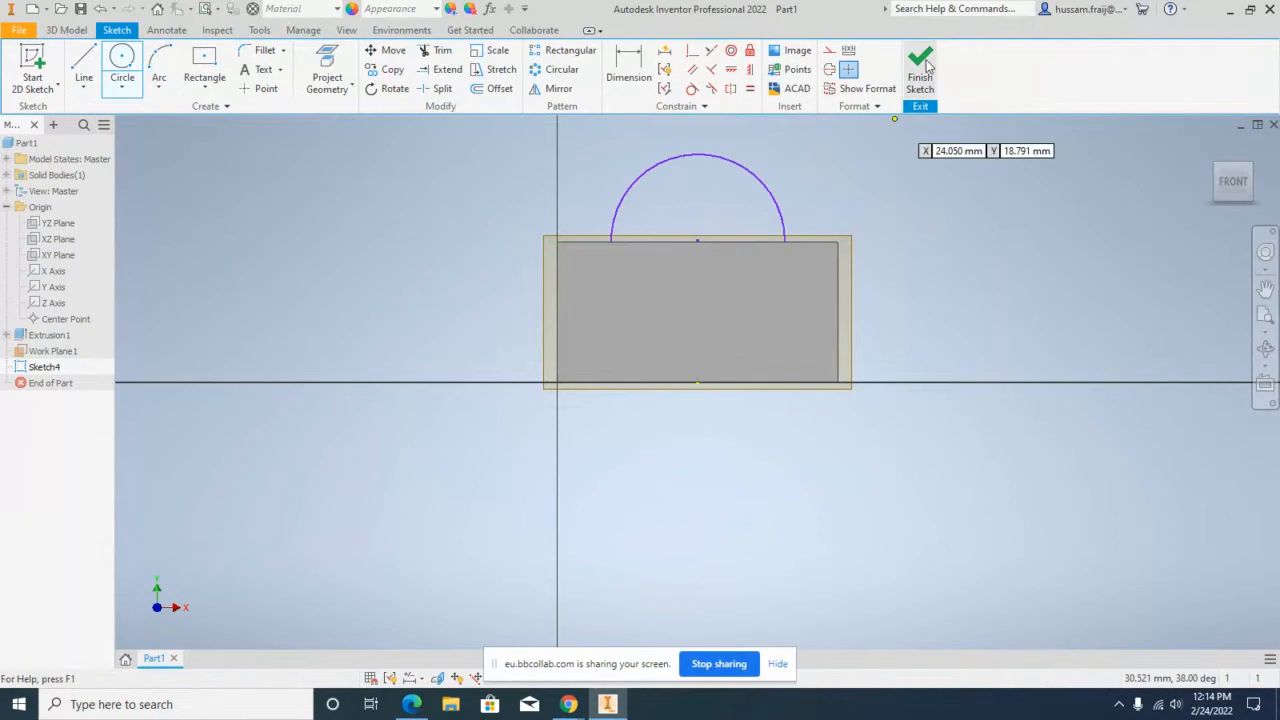
Step: Finish the sketch and extrude the circle symmetrically about the midplane as a short half-cylinder joined to the block
{"action": "key", "text": "F6"}
{"action": "key", "text": "e"}
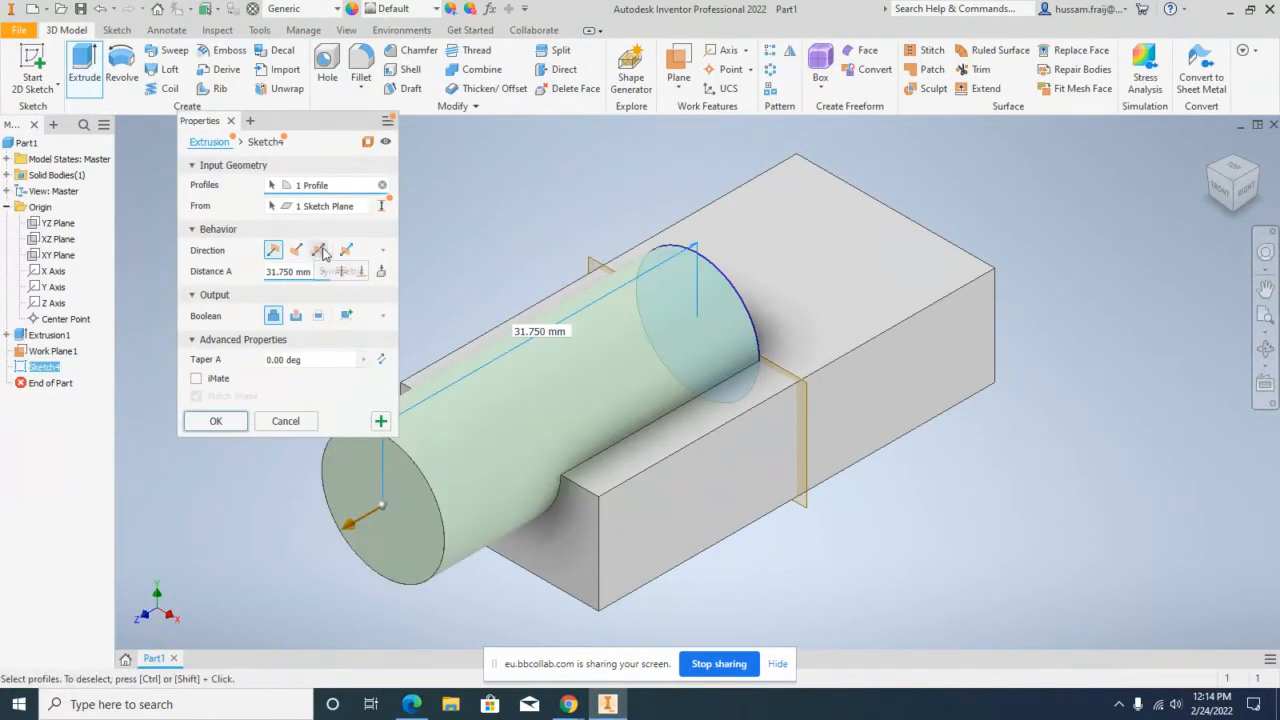
{"action": "left_click", "coordinate": [322, 251]}
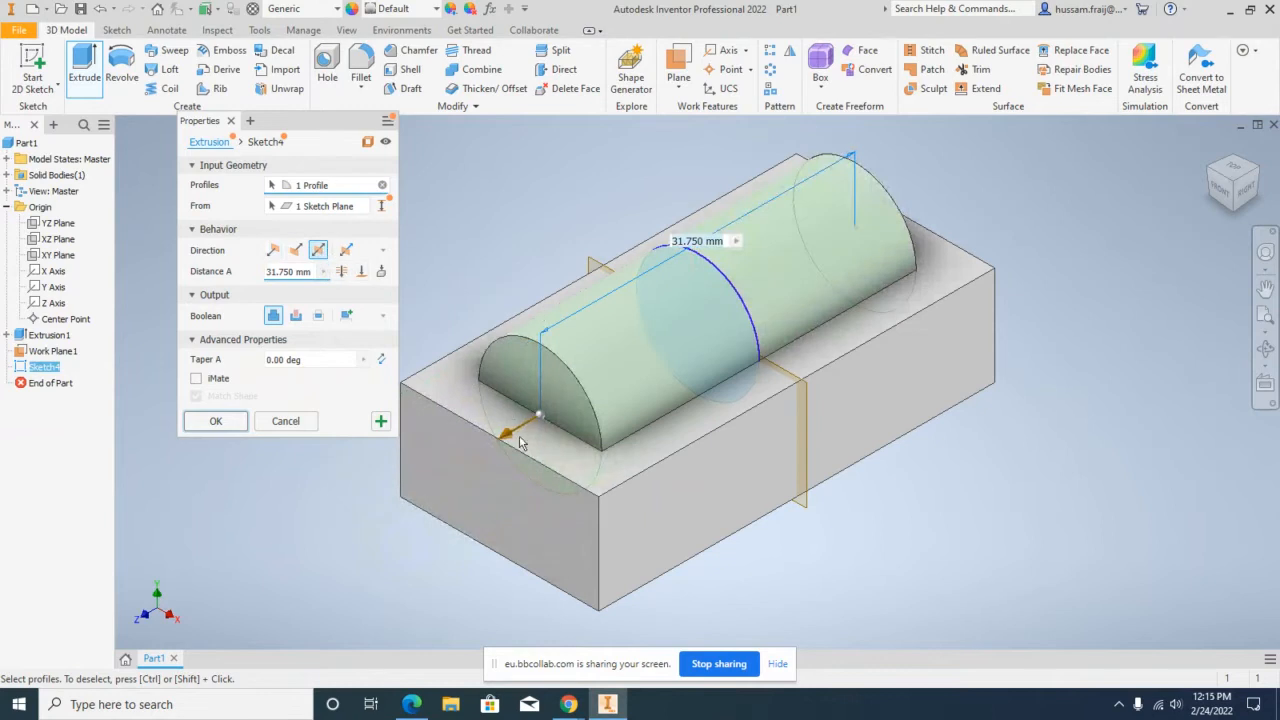
{"action": "left_click_drag", "start_coordinate": [519, 443], "coordinate": [630, 364]}
{"action": "left_click", "coordinate": [217, 421]}
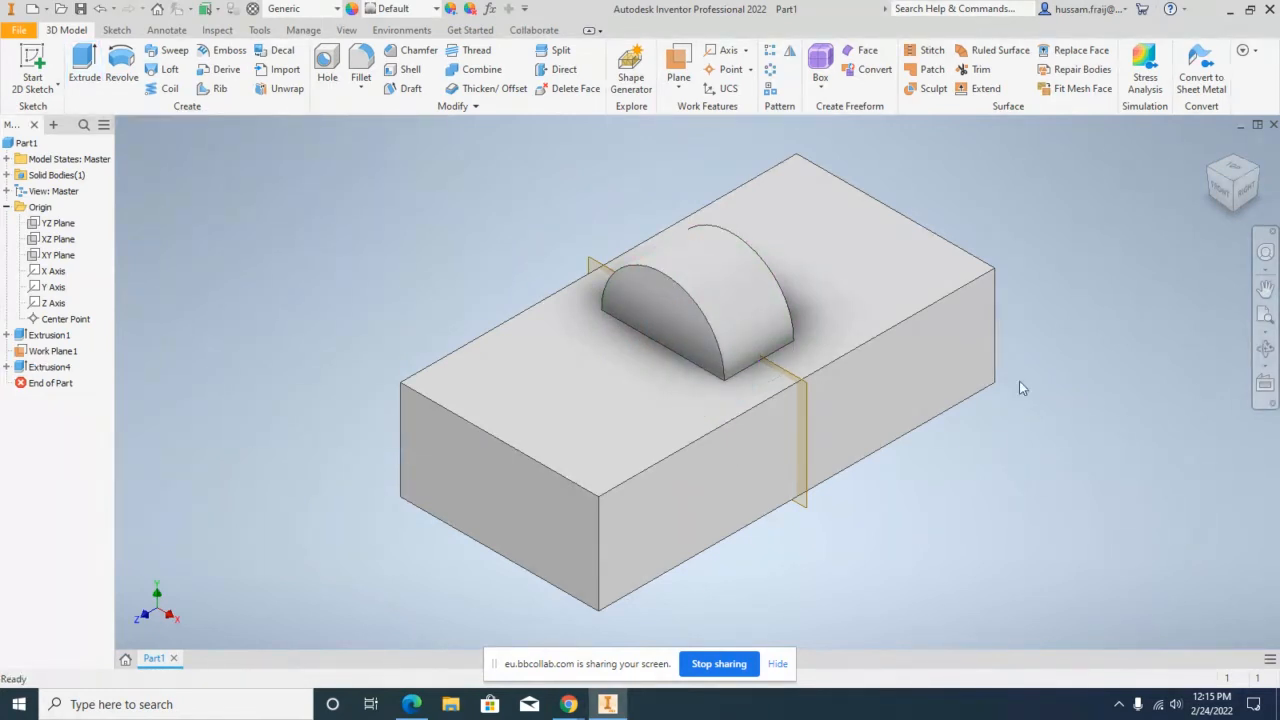
Step: Examine the half-cylinder and the midplane work plane it is built on from the side of the block
{"action": "left_click", "coordinate": [1265, 348]}
{"action": "left_click_drag", "start_coordinate": [766, 423], "coordinate": [680, 437]}
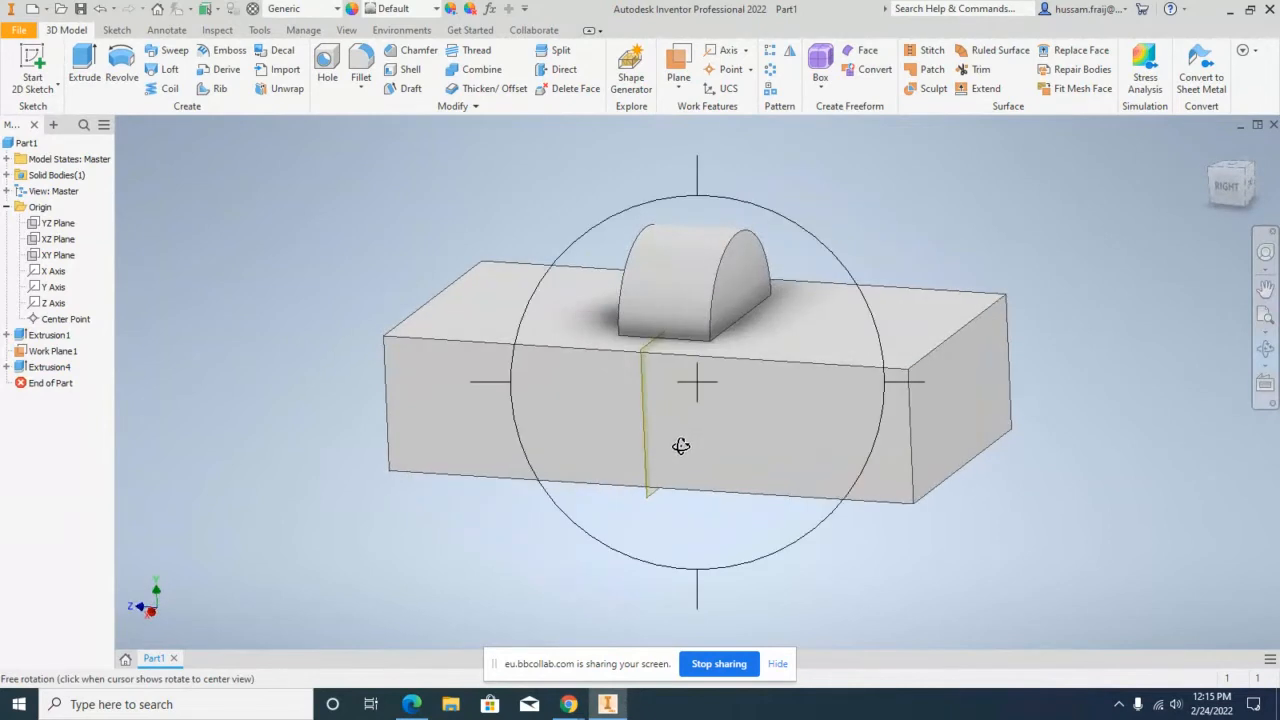
{"action": "left_click_drag", "start_coordinate": [718, 393], "coordinate": [718, 407]}
{"action": "key", "text": "Escape"}
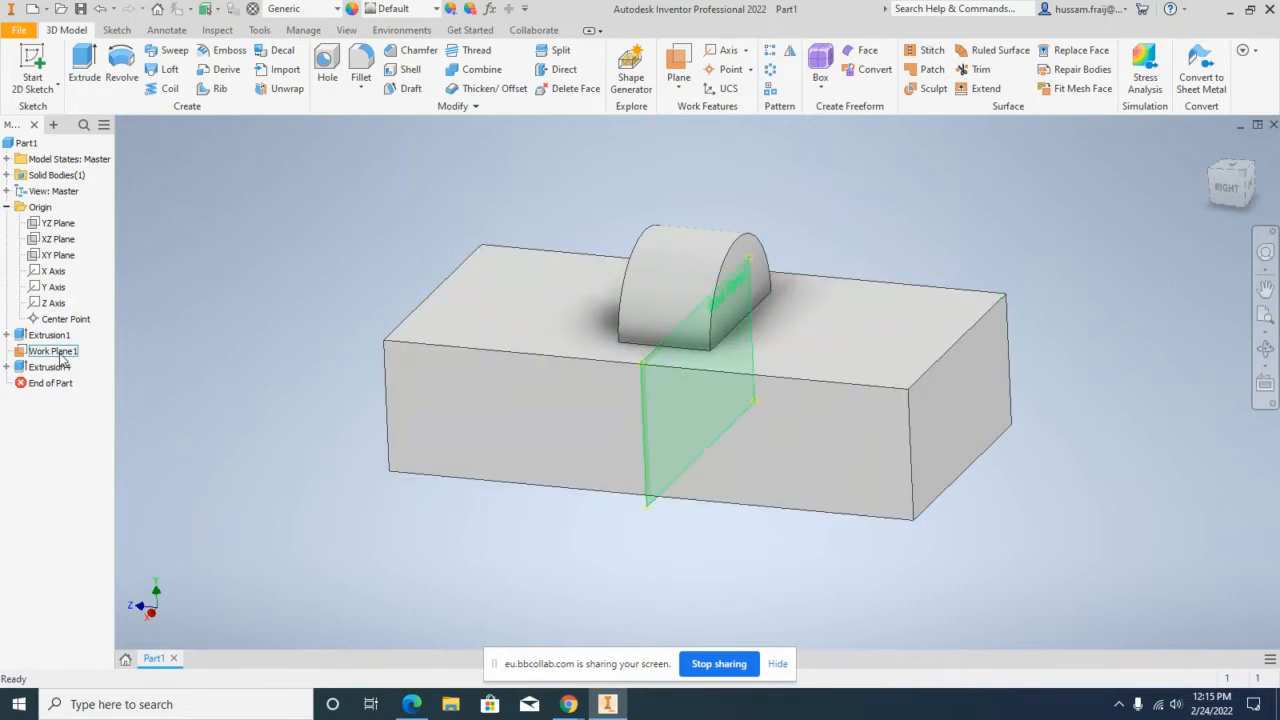
{"action": "scroll", "coordinate": [386, 392], "scroll_direction": "up", "scroll_amount": 3}
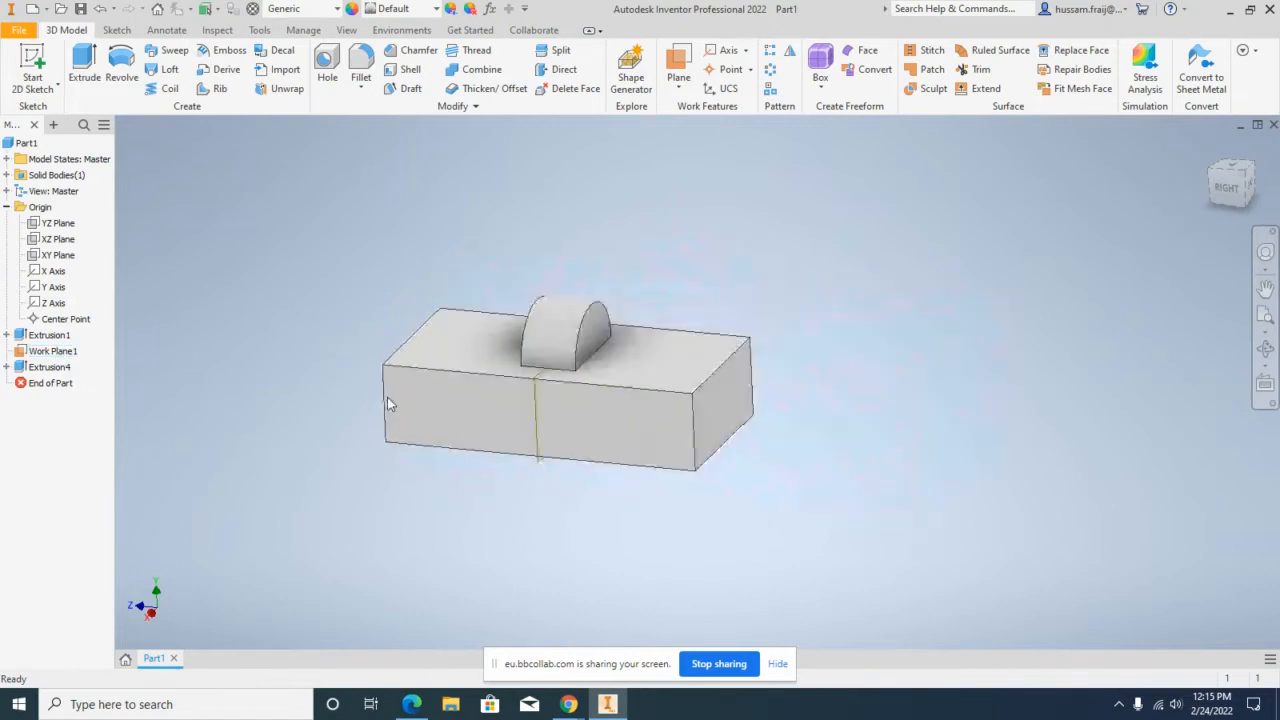
{"action": "scroll", "coordinate": [683, 288], "scroll_direction": "down", "scroll_amount": 4}
{"action": "scroll", "coordinate": [914, 210], "scroll_direction": "up", "scroll_amount": 3}
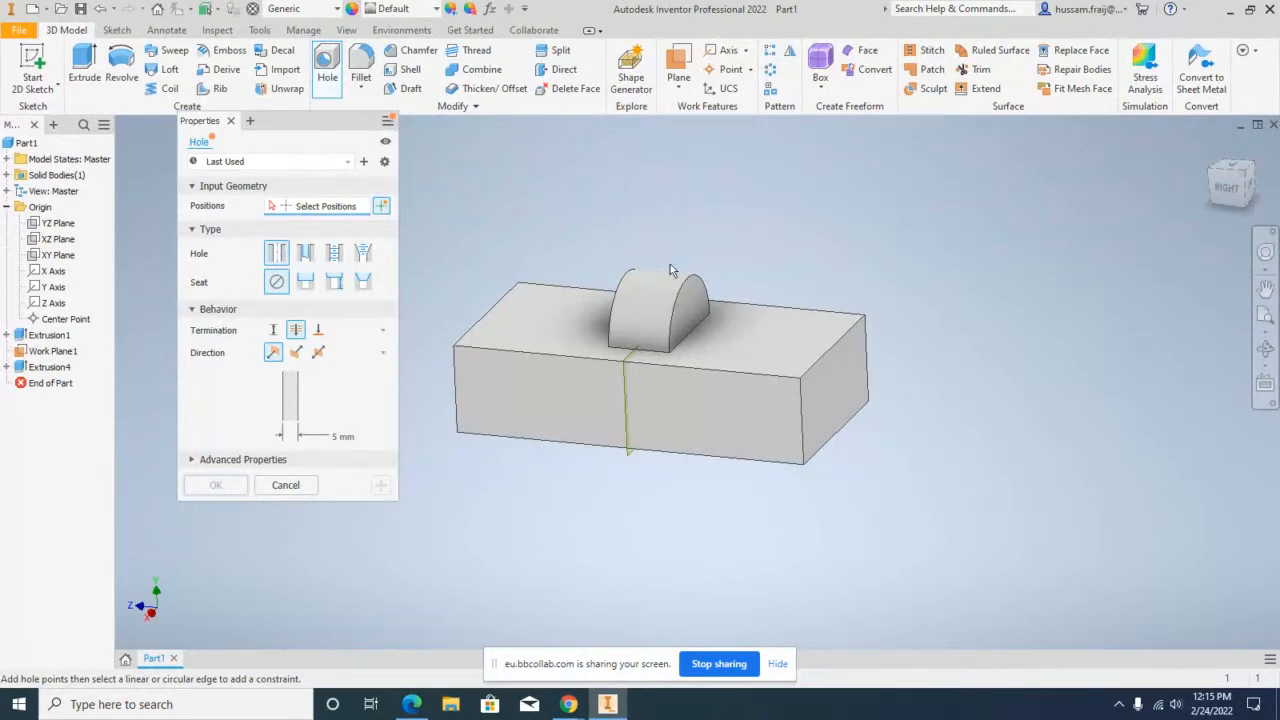
{"action": "left_click", "coordinate": [230, 122]}
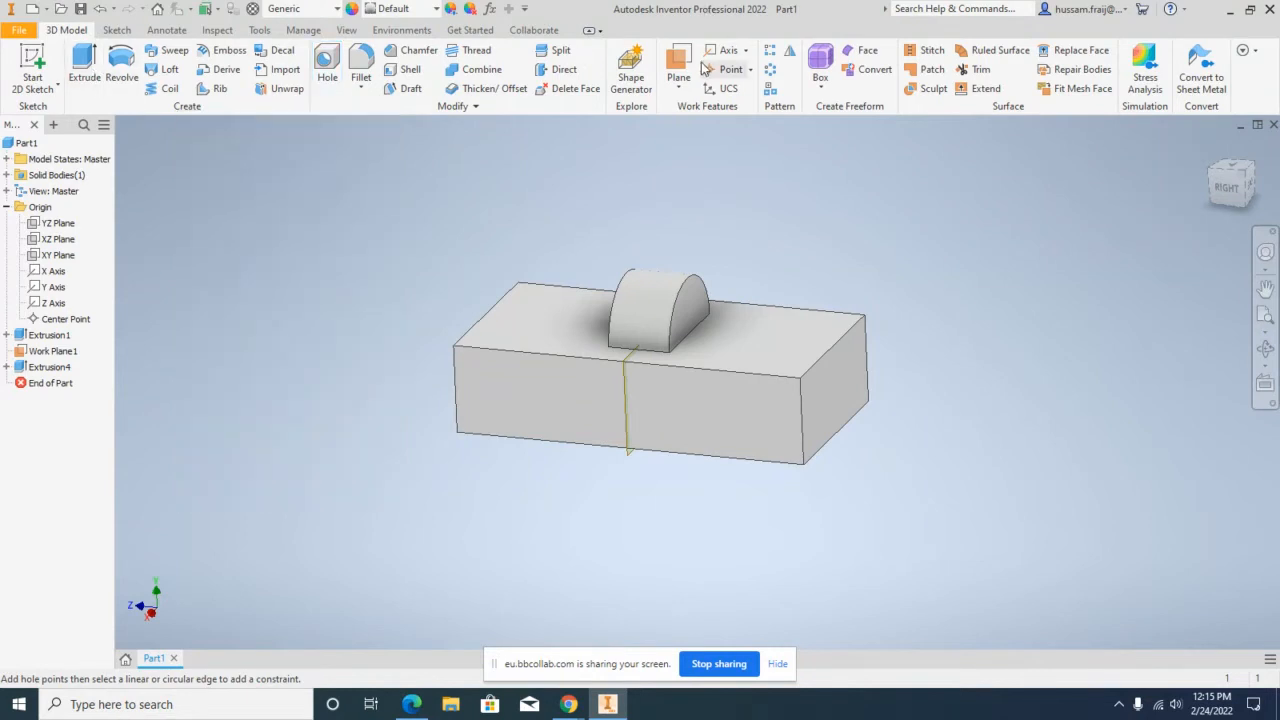
Step: Create a work plane tangent to the half-cylinder's curved surface and parallel to the block's upper face
{"action": "left_click", "coordinate": [690, 82]}
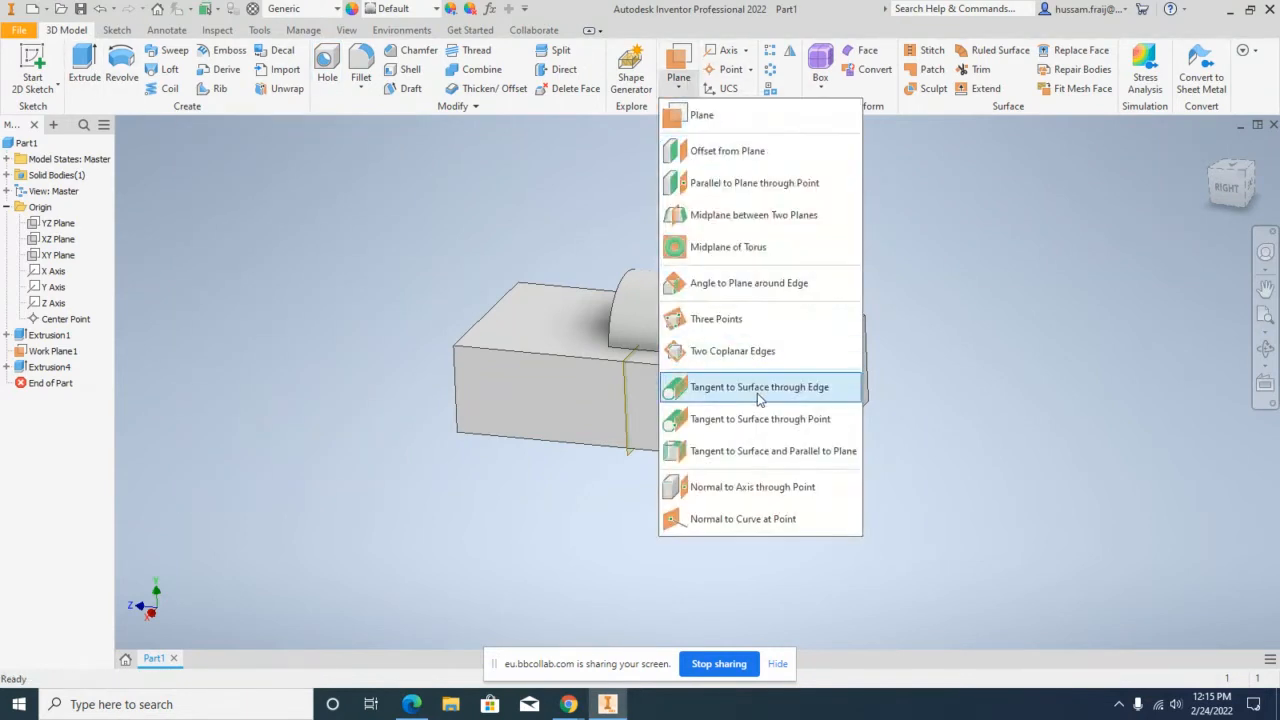
{"action": "left_click", "coordinate": [743, 452]}
{"action": "left_click", "coordinate": [668, 276]}
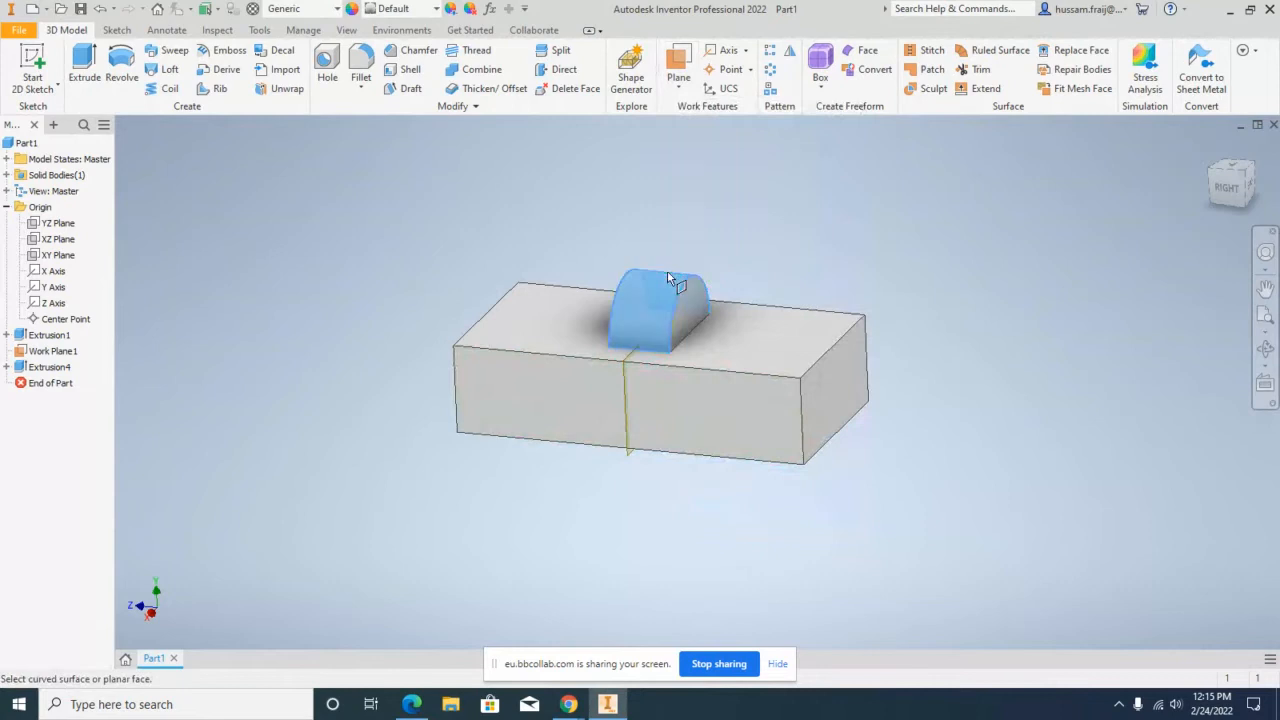
{"action": "left_click", "coordinate": [765, 348]}
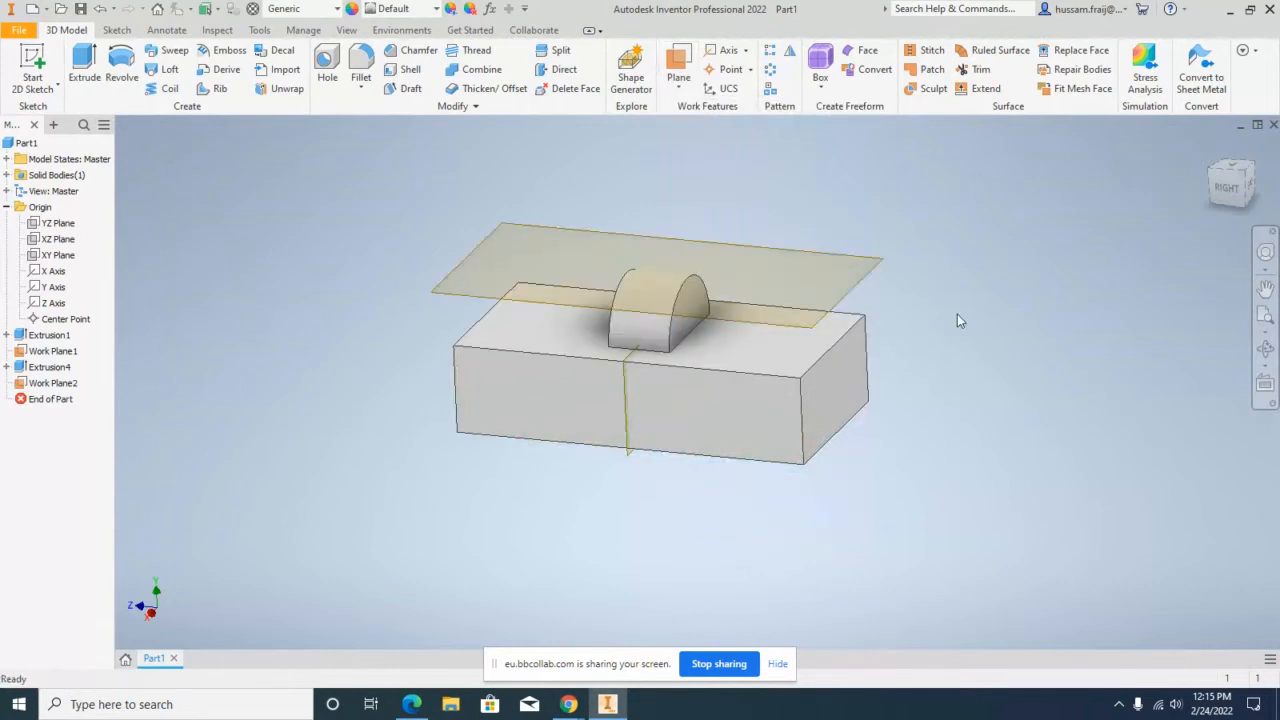
Step: Place a simple 5 mm through-all hole on the tangent work plane, positioned over the half-cylinder's crest
{"action": "left_click", "coordinate": [1263, 350]}
{"action": "left_click_drag", "start_coordinate": [780, 360], "coordinate": [749, 311]}
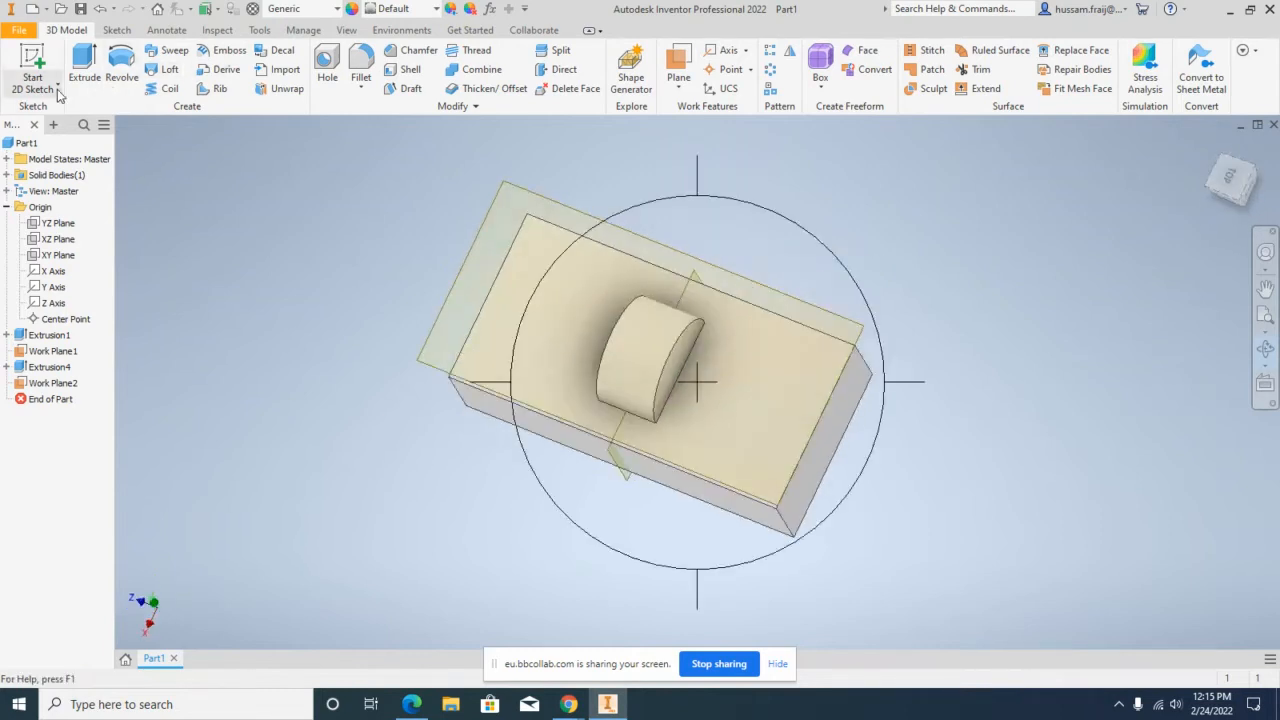
{"action": "left_click", "coordinate": [327, 68]}
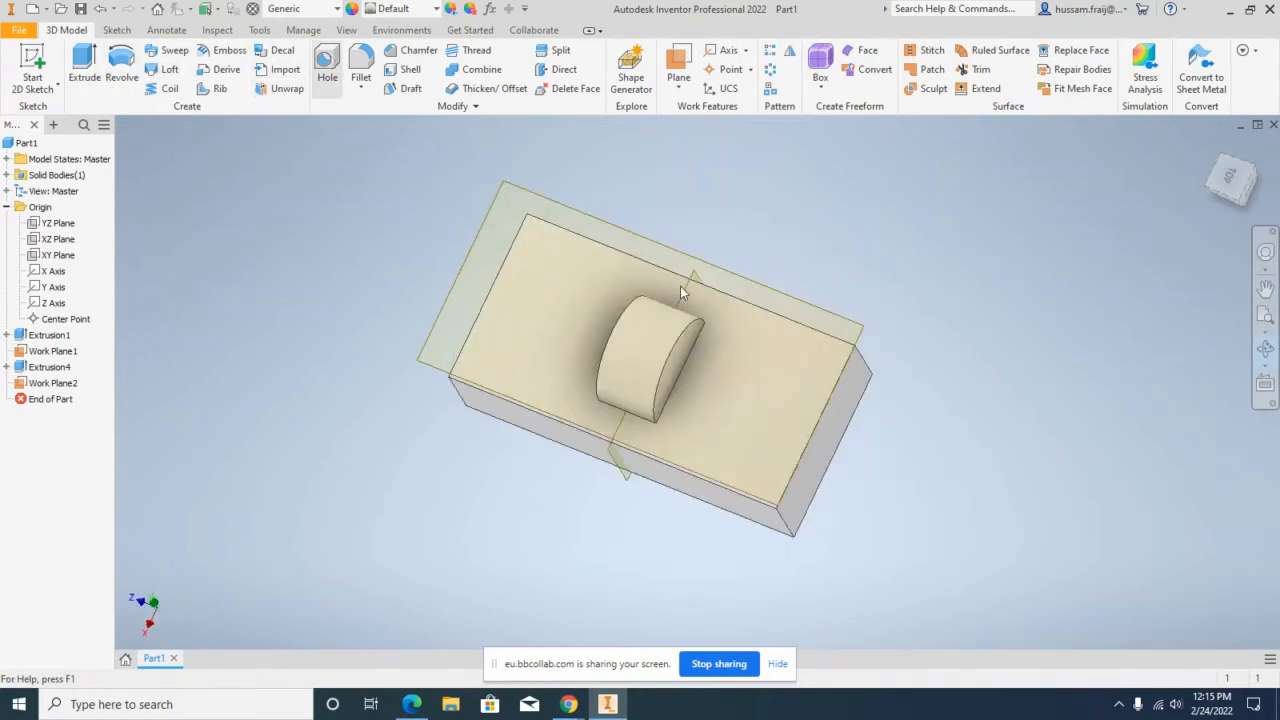
{"action": "left_click", "coordinate": [668, 250]}
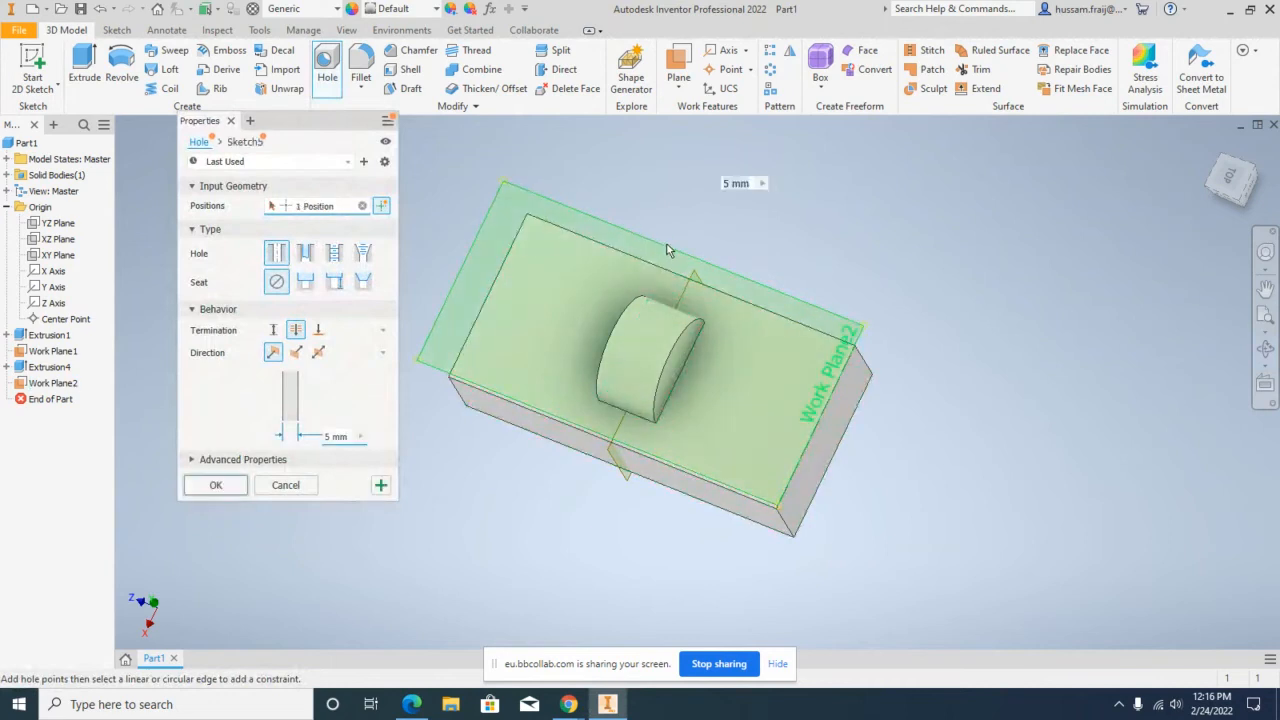
{"action": "left_click_drag", "start_coordinate": [664, 255], "coordinate": [640, 344]}
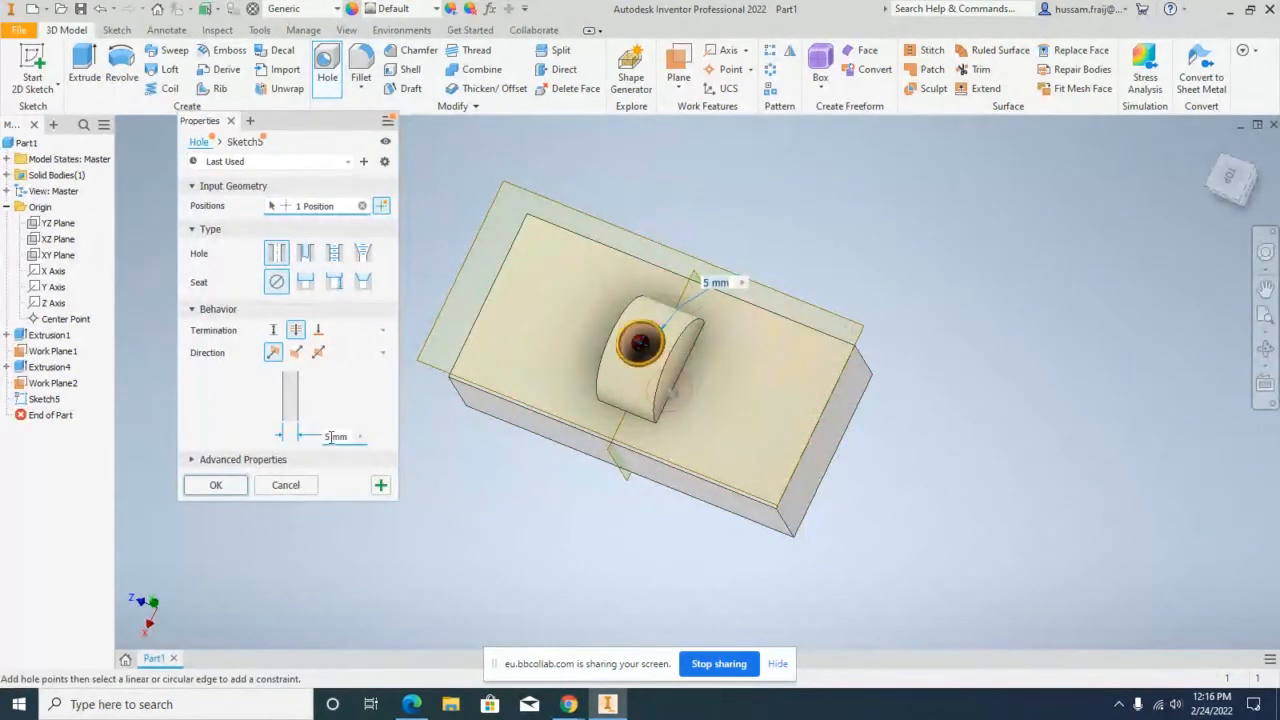
{"action": "left_click", "coordinate": [215, 485]}
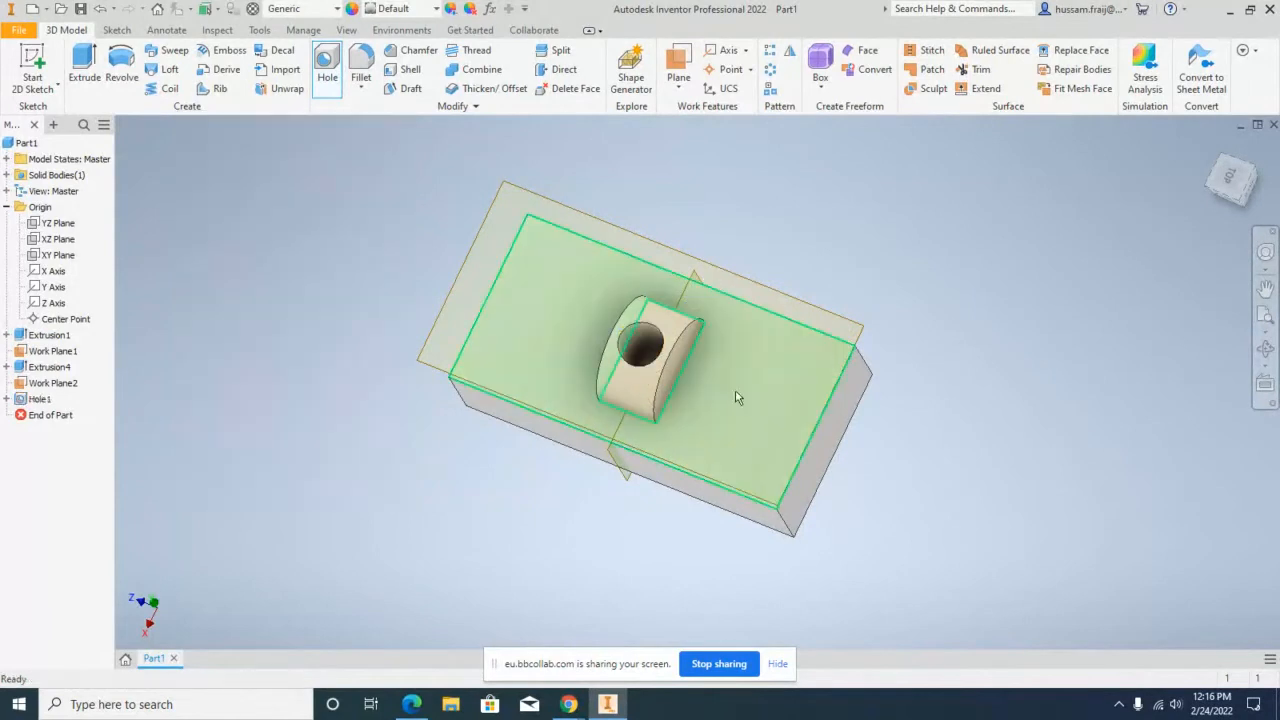
Step: Delete the hole and the tangent work plane together with the consumed sketch
{"action": "left_click", "coordinate": [1267, 347]}
{"action": "left_click_drag", "start_coordinate": [751, 380], "coordinate": [765, 267]}
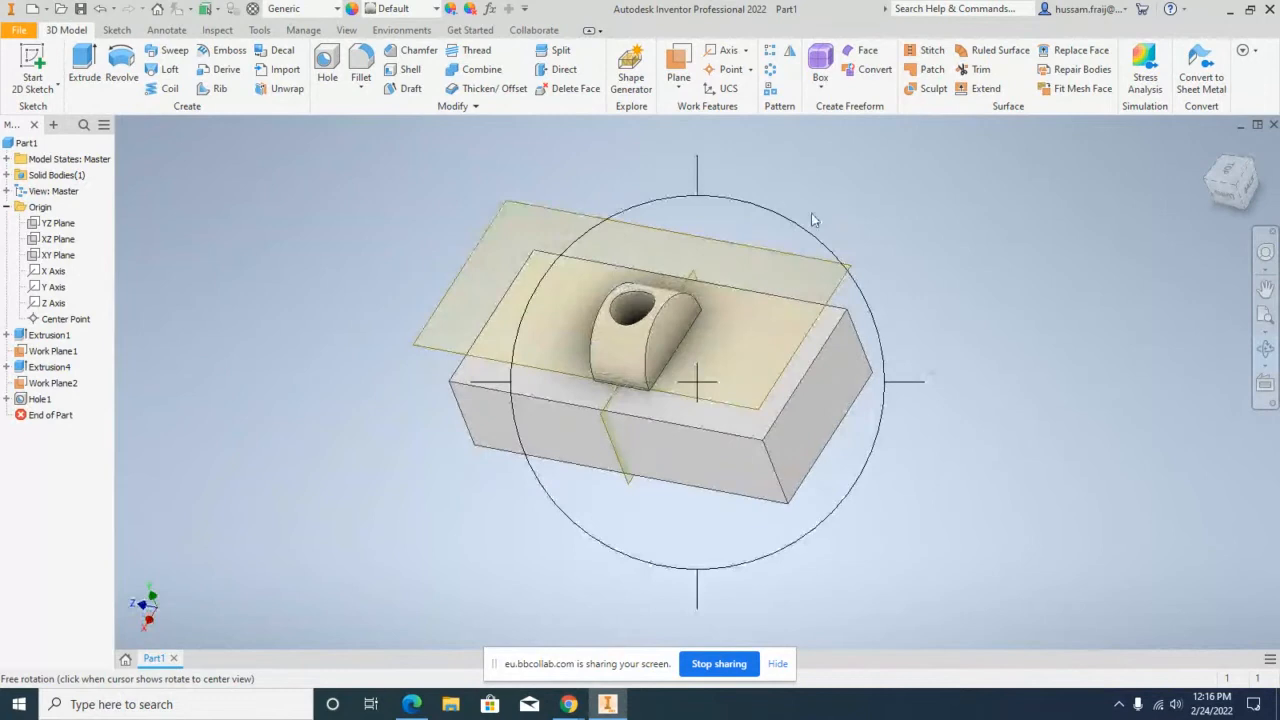
{"action": "key", "text": "Escape"}
{"action": "left_click", "coordinate": [55, 383]}
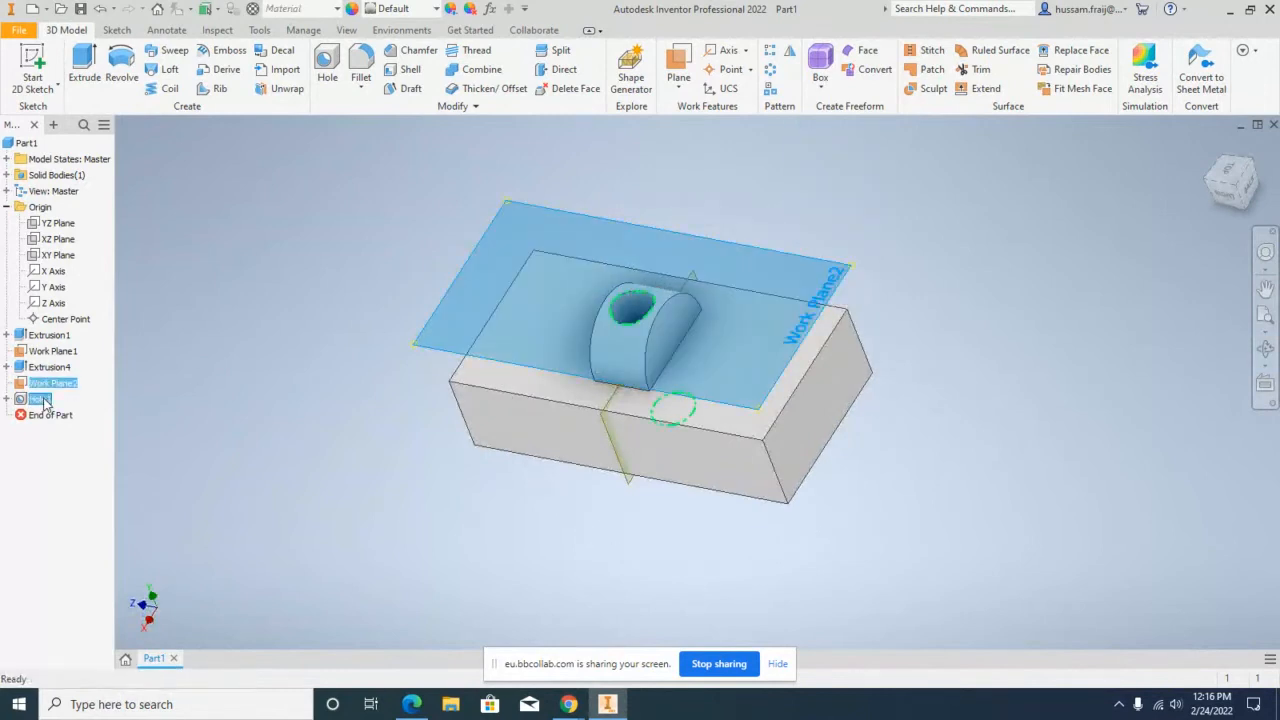
{"action": "left_click", "coordinate": [44, 403], "text": "ctrl"}
{"action": "right_click", "coordinate": [44, 403]}
{"action": "left_click", "coordinate": [74, 446]}
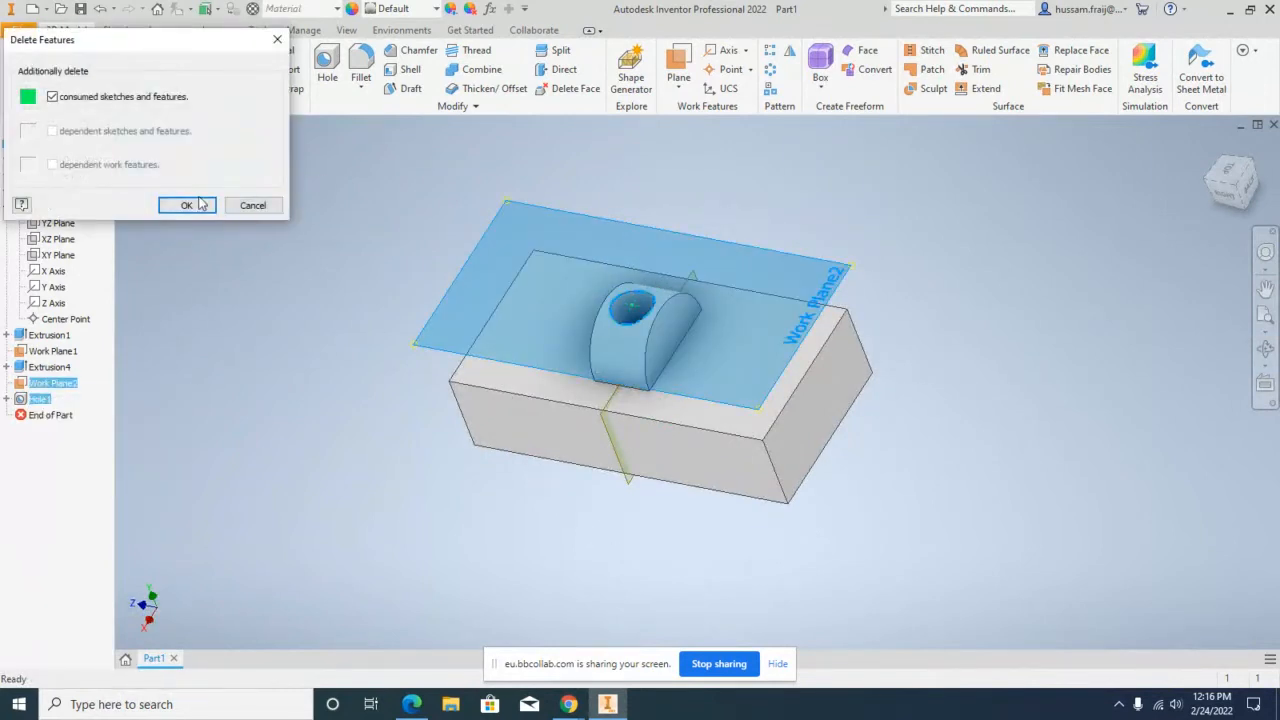
{"action": "left_click", "coordinate": [186, 205]}
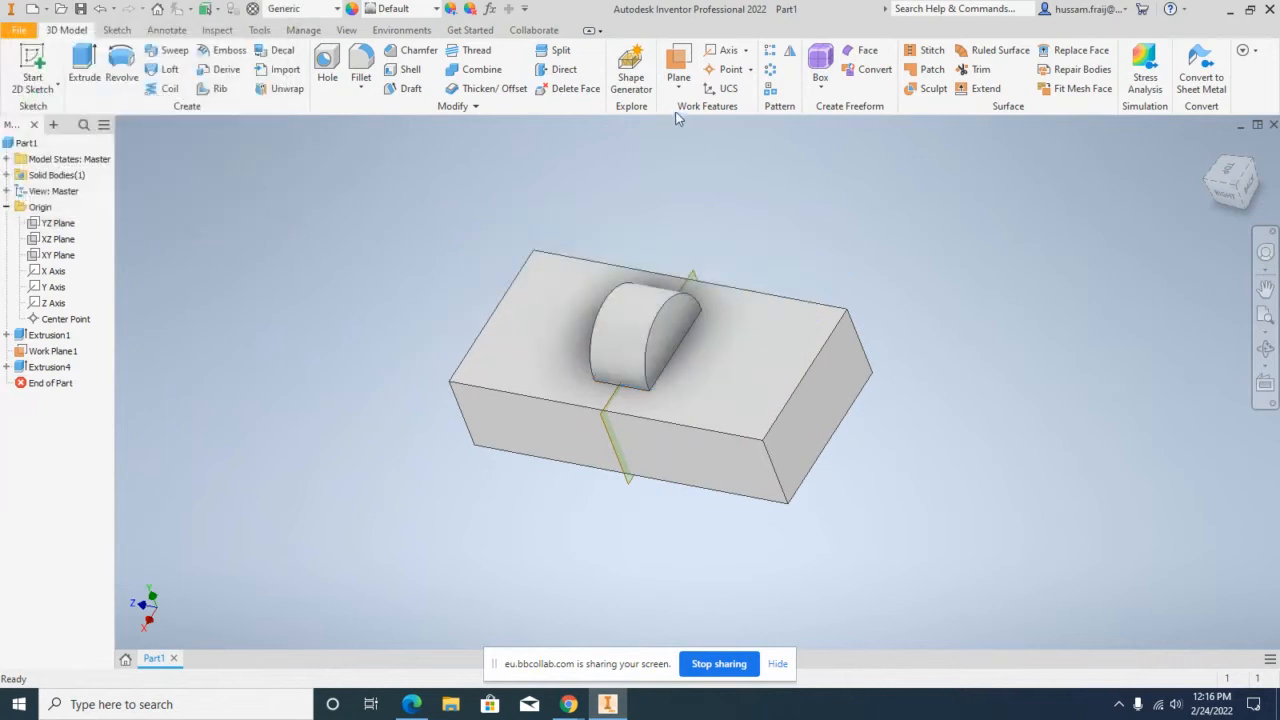
Step: Create a new work plane tangent to the half-cylinder and parallel to the block's upper face
{"action": "left_click", "coordinate": [677, 92]}
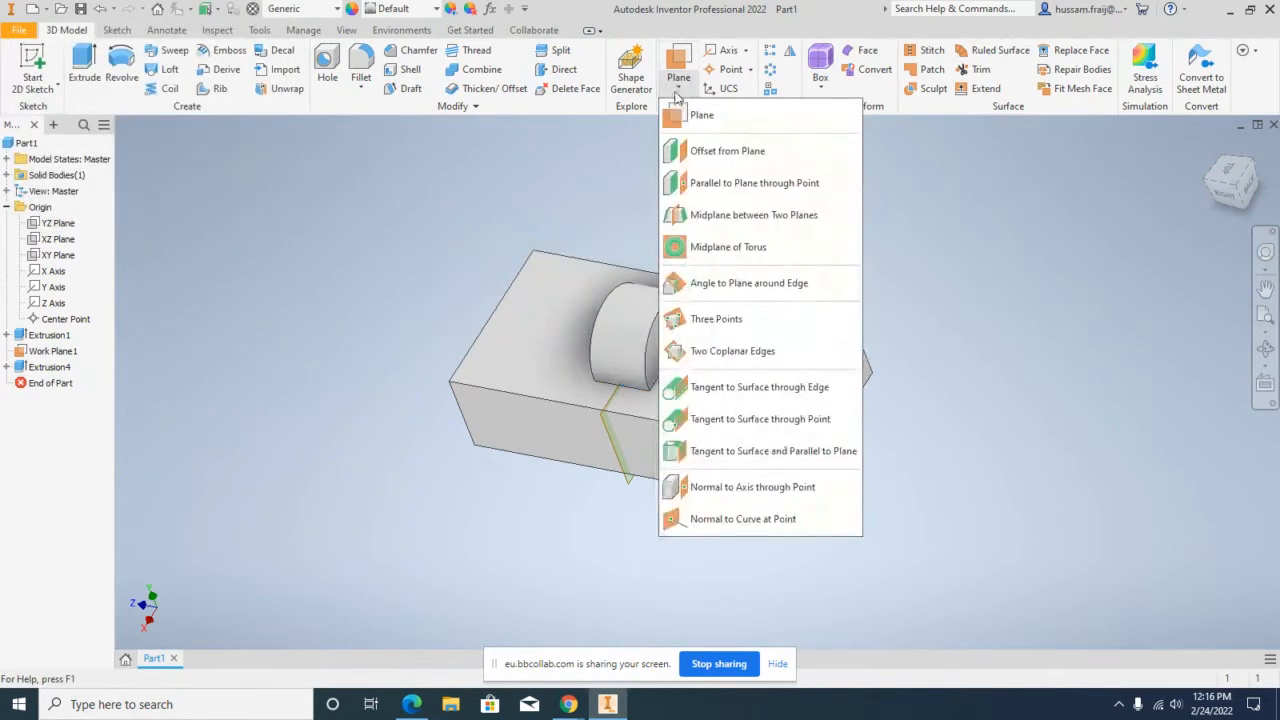
{"action": "left_click", "coordinate": [768, 452]}
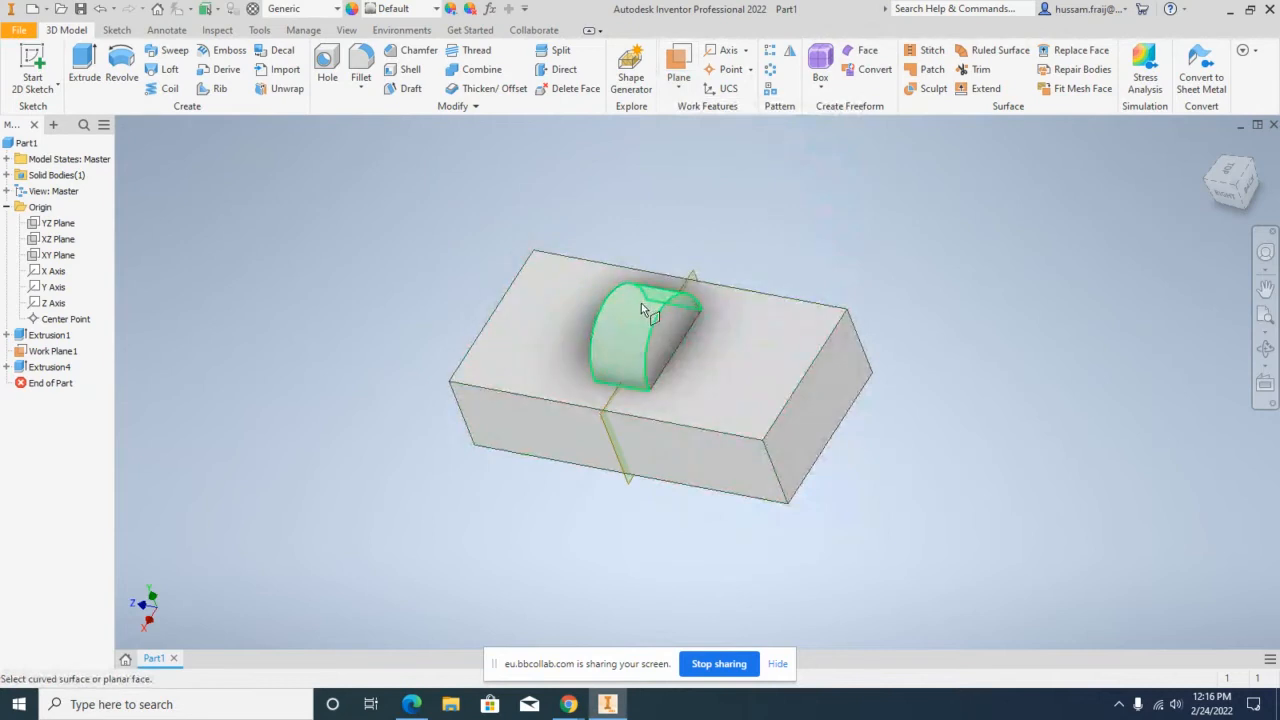
{"action": "left_click", "coordinate": [641, 303]}
{"action": "left_click", "coordinate": [805, 374]}
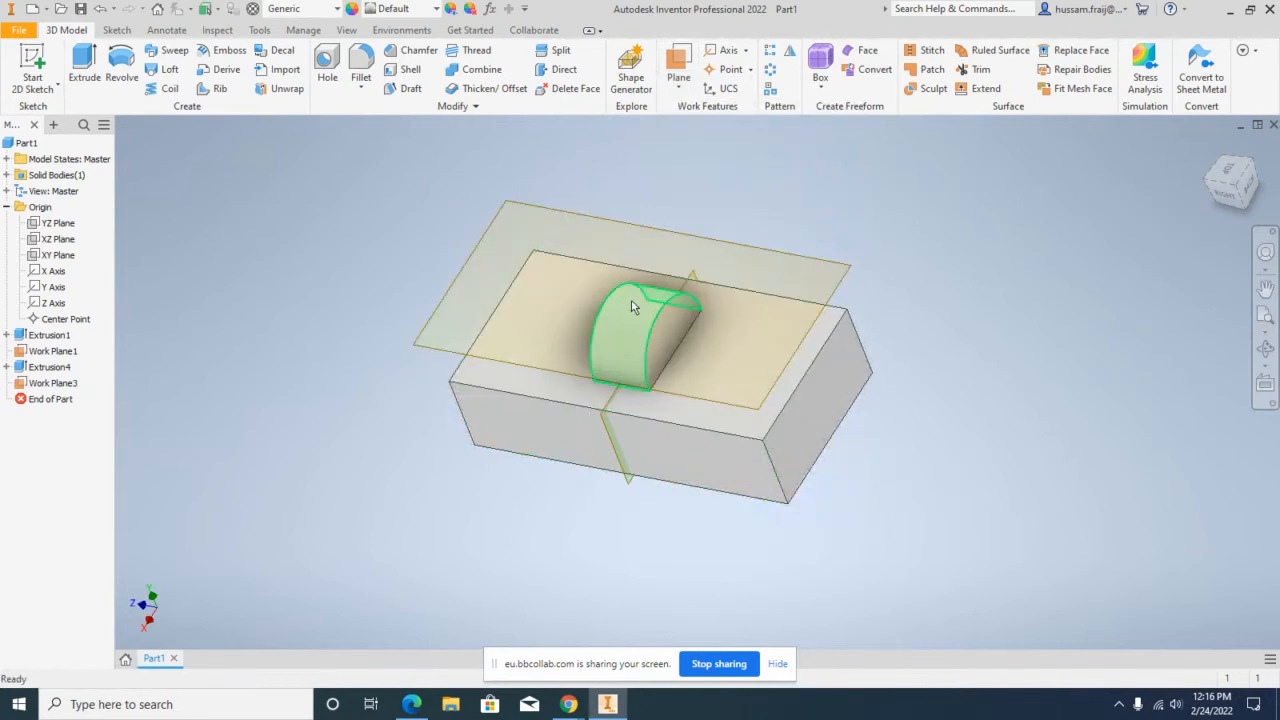
Step: Delete the work plane tangent to the half-cylinder
{"action": "left_click", "coordinate": [580, 212]}
{"action": "key", "text": "Delete"}
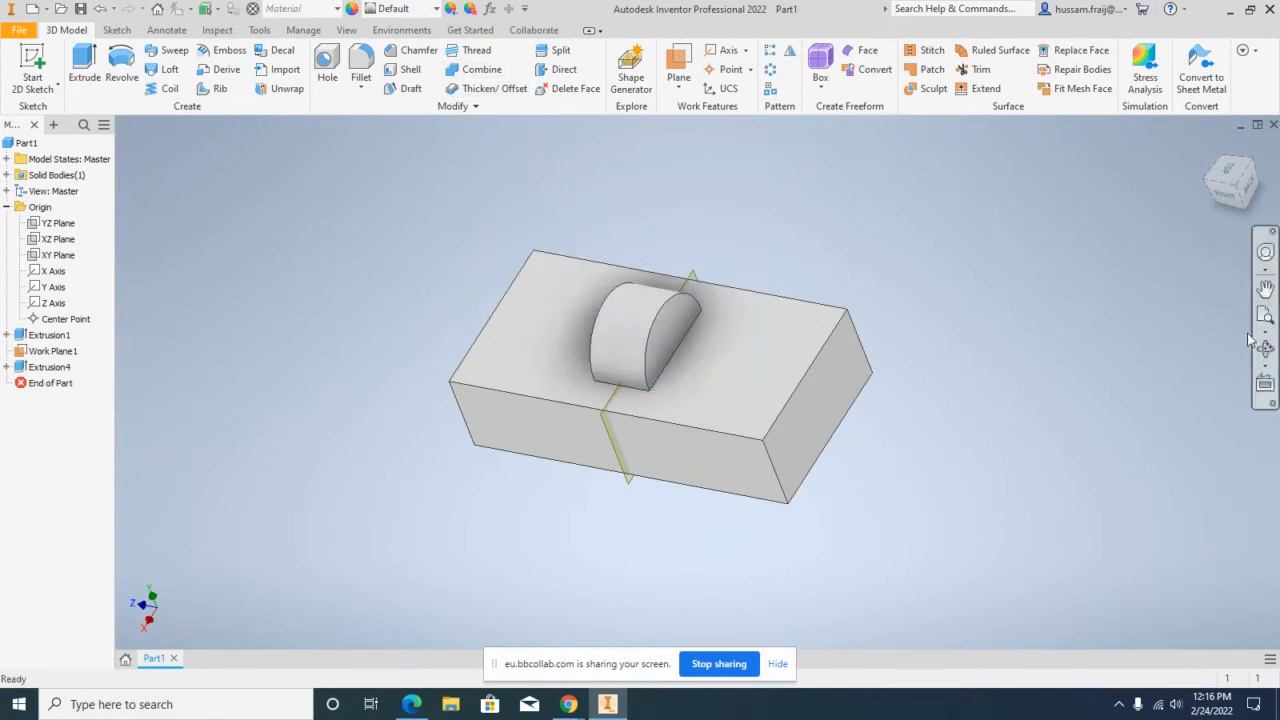
{"action": "left_click", "coordinate": [1265, 347]}
{"action": "left_click_drag", "start_coordinate": [854, 366], "coordinate": [876, 346]}
{"action": "key", "text": "Escape"}
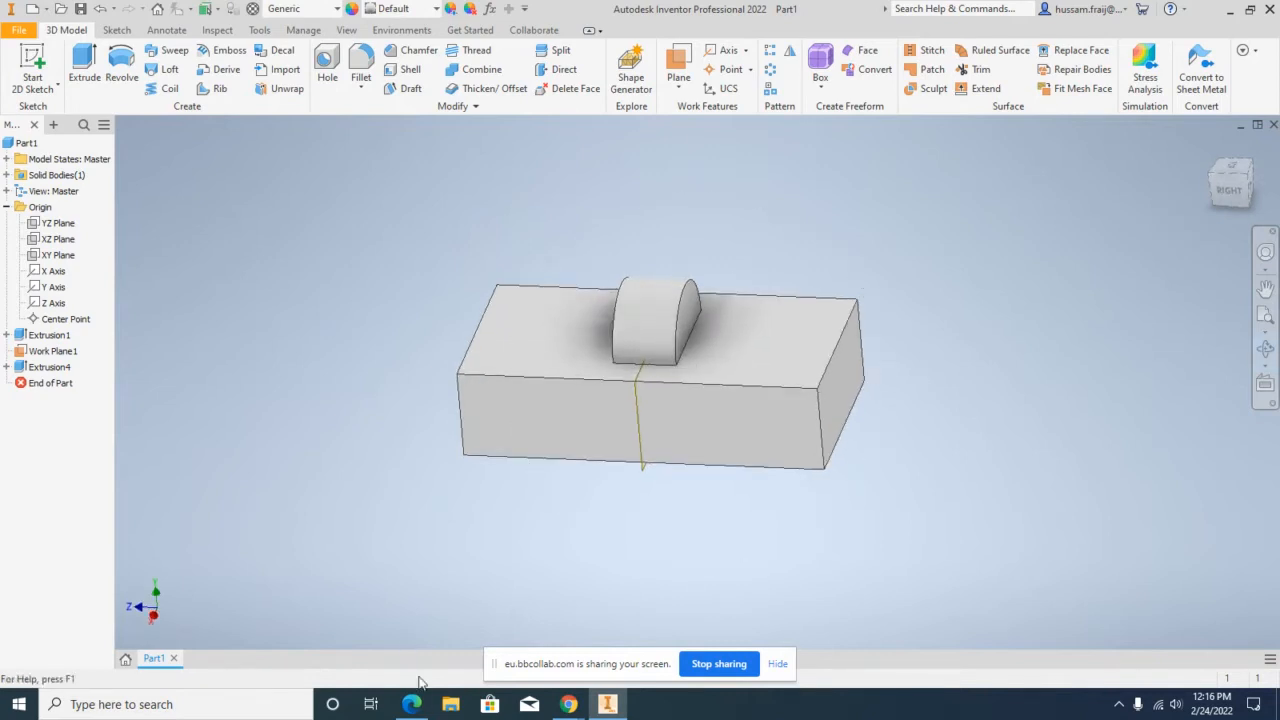
Step: Switch to the Work Features PDF in Edge and mark a 30-degree angle beside the inclined feature in Figure 7–1
{"action": "left_click", "coordinate": [411, 704]}
{"action": "scroll", "coordinate": [720, 382], "scroll_direction": "down", "scroll_amount": 2}
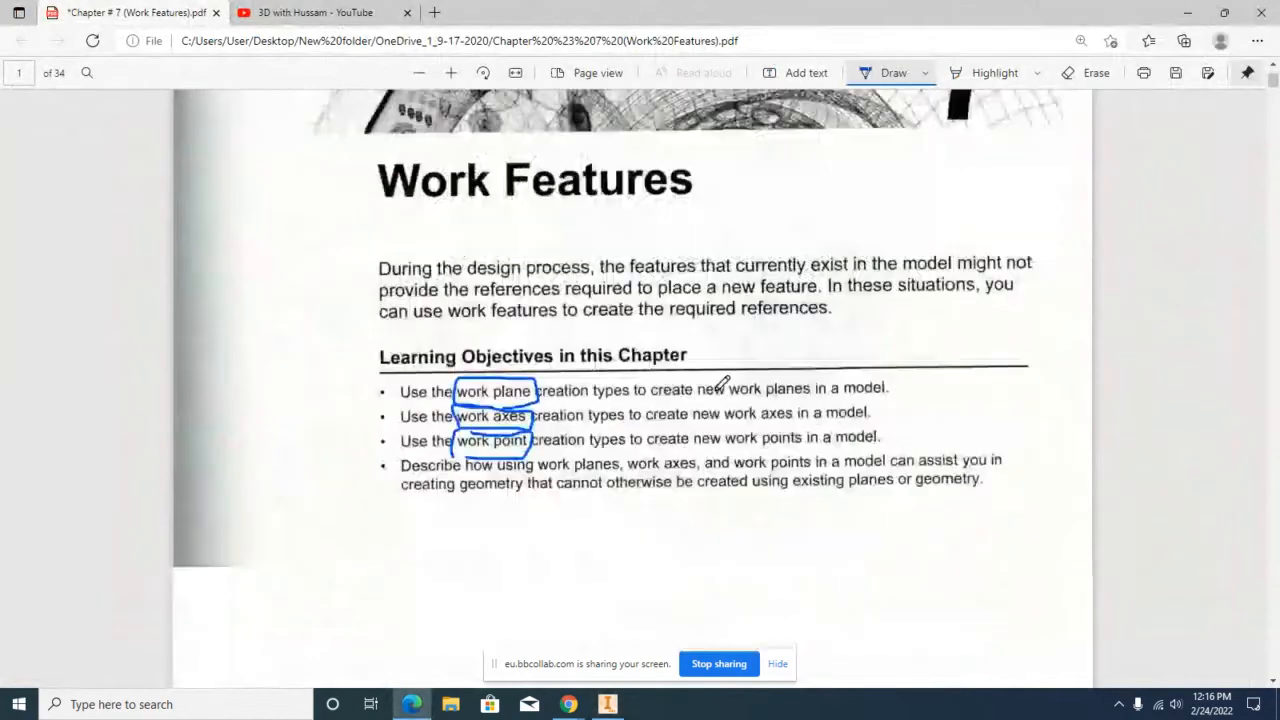
{"action": "scroll", "coordinate": [722, 385], "scroll_direction": "down", "scroll_amount": 7}
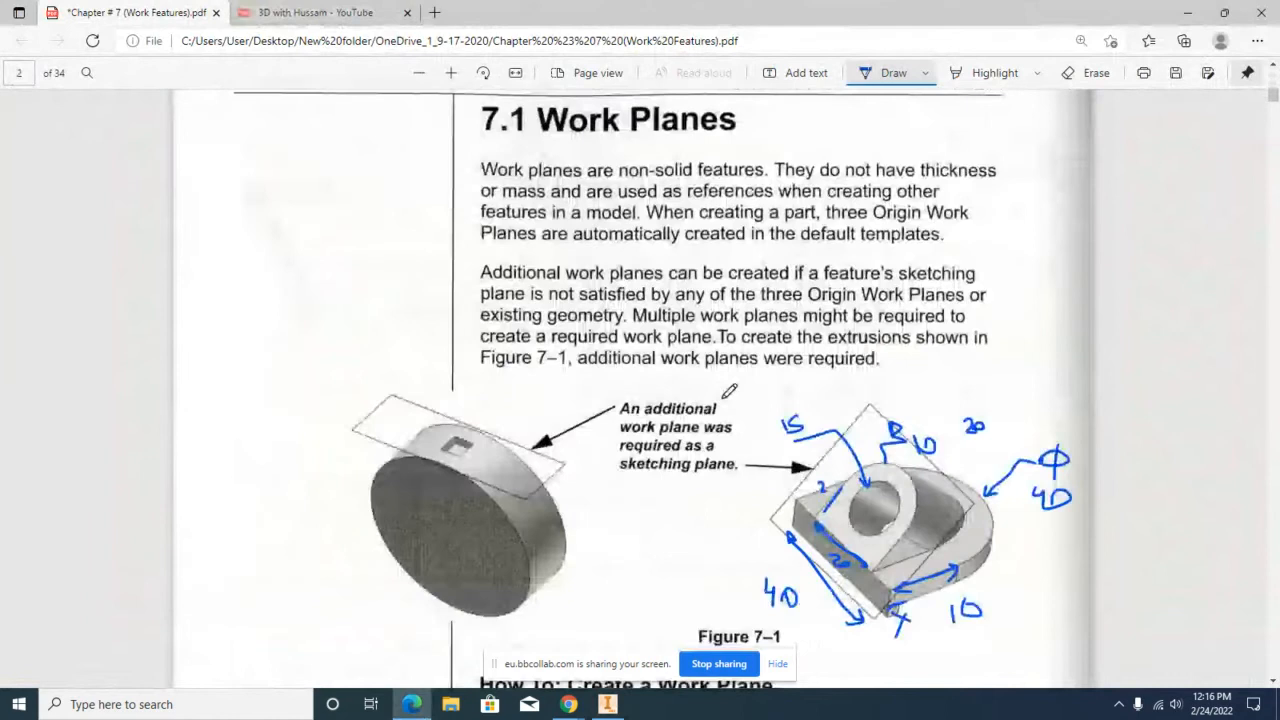
{"action": "scroll", "coordinate": [1054, 137], "scroll_direction": "down", "scroll_amount": 4}
{"action": "scroll", "coordinate": [1054, 220], "scroll_direction": "up", "scroll_amount": 1}
{"action": "scroll", "coordinate": [1133, 237], "scroll_direction": "up", "scroll_amount": 1, "text": "ctrl"}
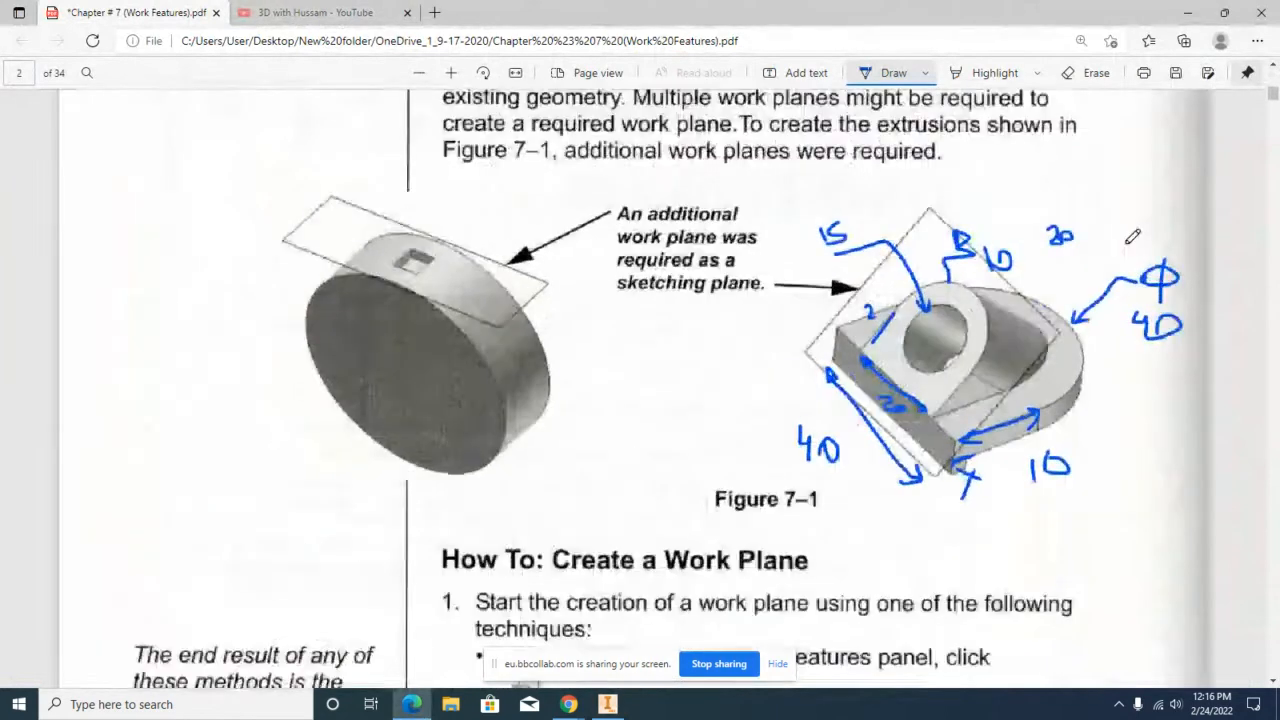
{"action": "scroll", "coordinate": [1133, 237], "scroll_direction": "up", "scroll_amount": 2, "text": "ctrl"}
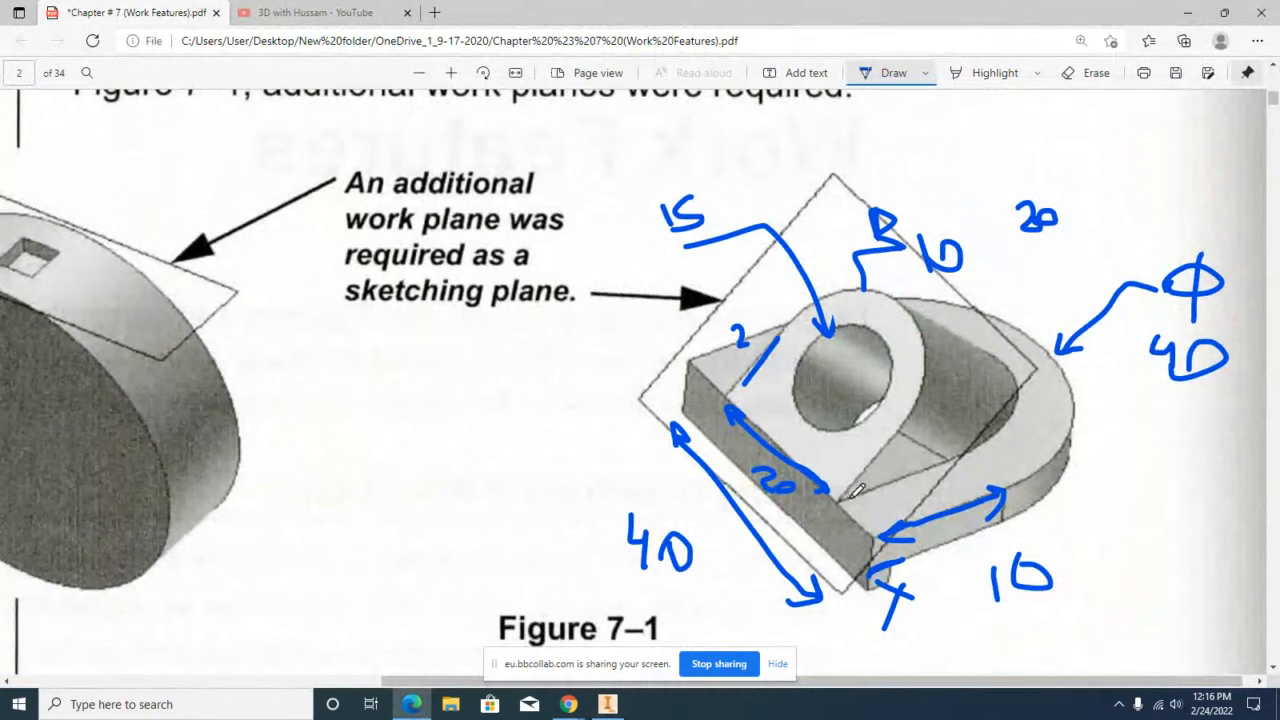
{"action": "left_click_drag", "start_coordinate": [842, 496], "coordinate": [883, 452]}
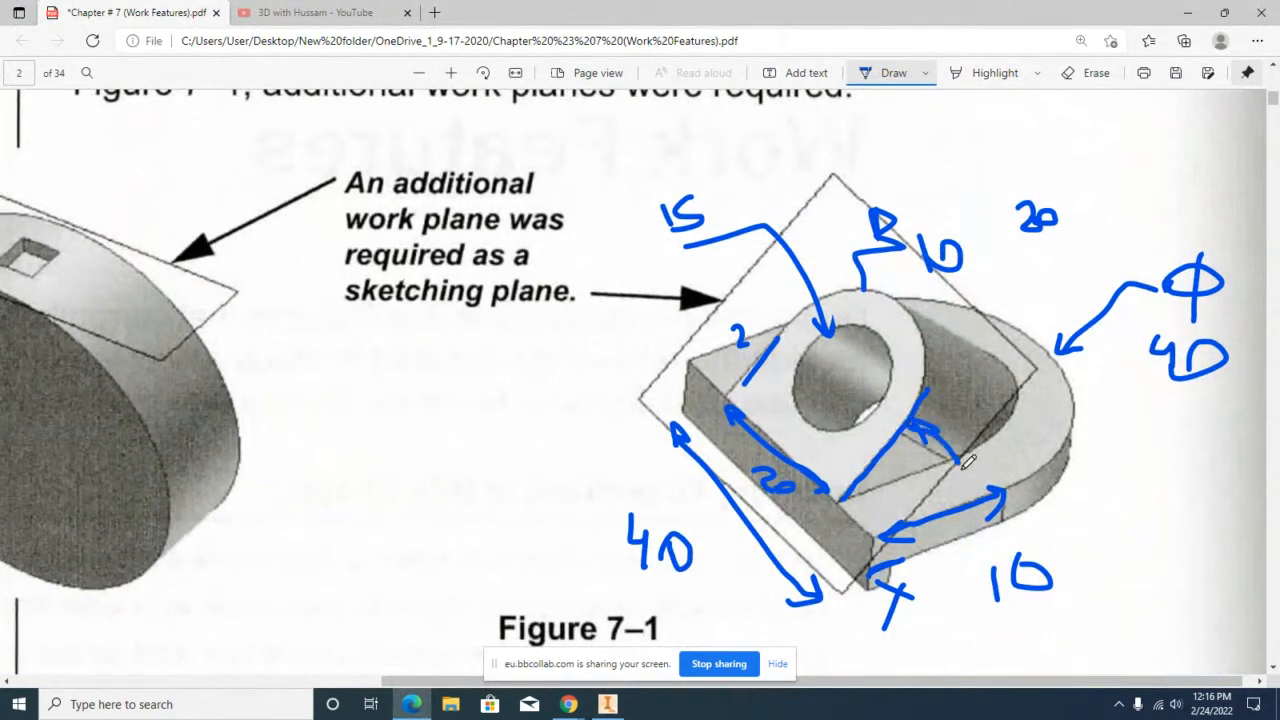
{"action": "left_click_drag", "start_coordinate": [1002, 465], "coordinate": [860, 500]}
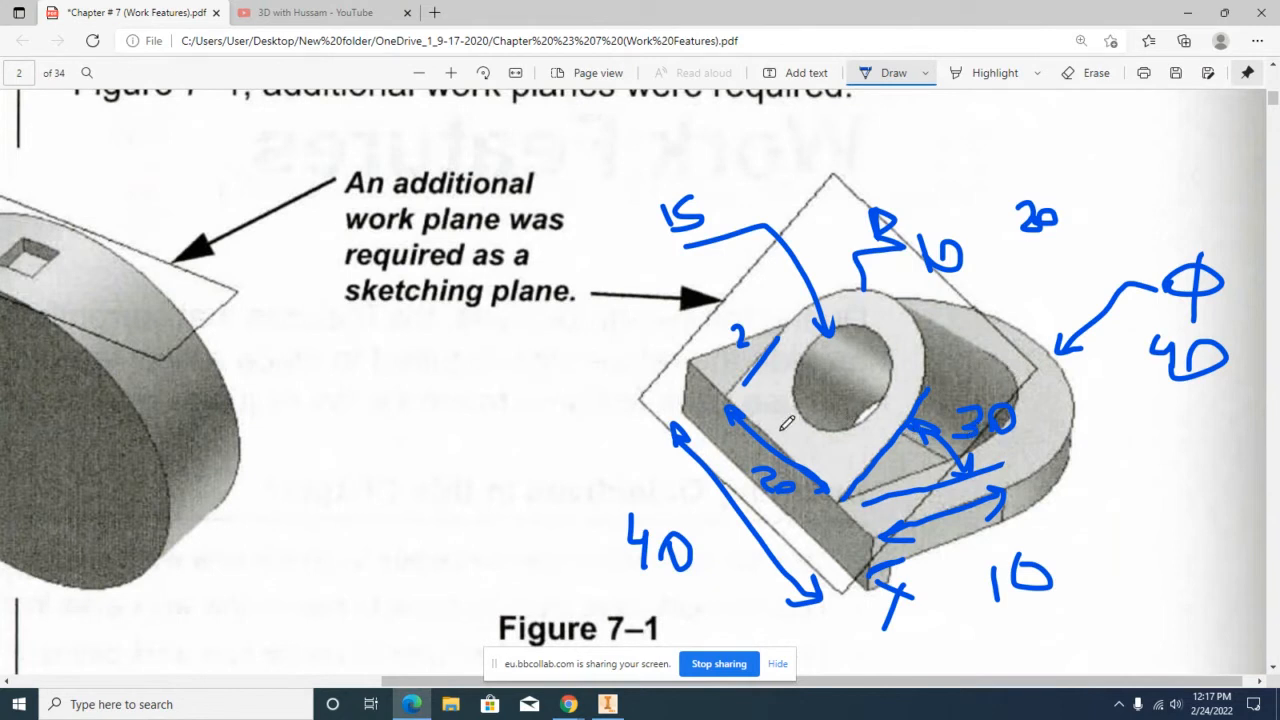
Step: Return to Inventor and create a work plane at 45 degrees to the block's upper face around its front short edge
{"action": "left_click", "coordinate": [1187, 17]}
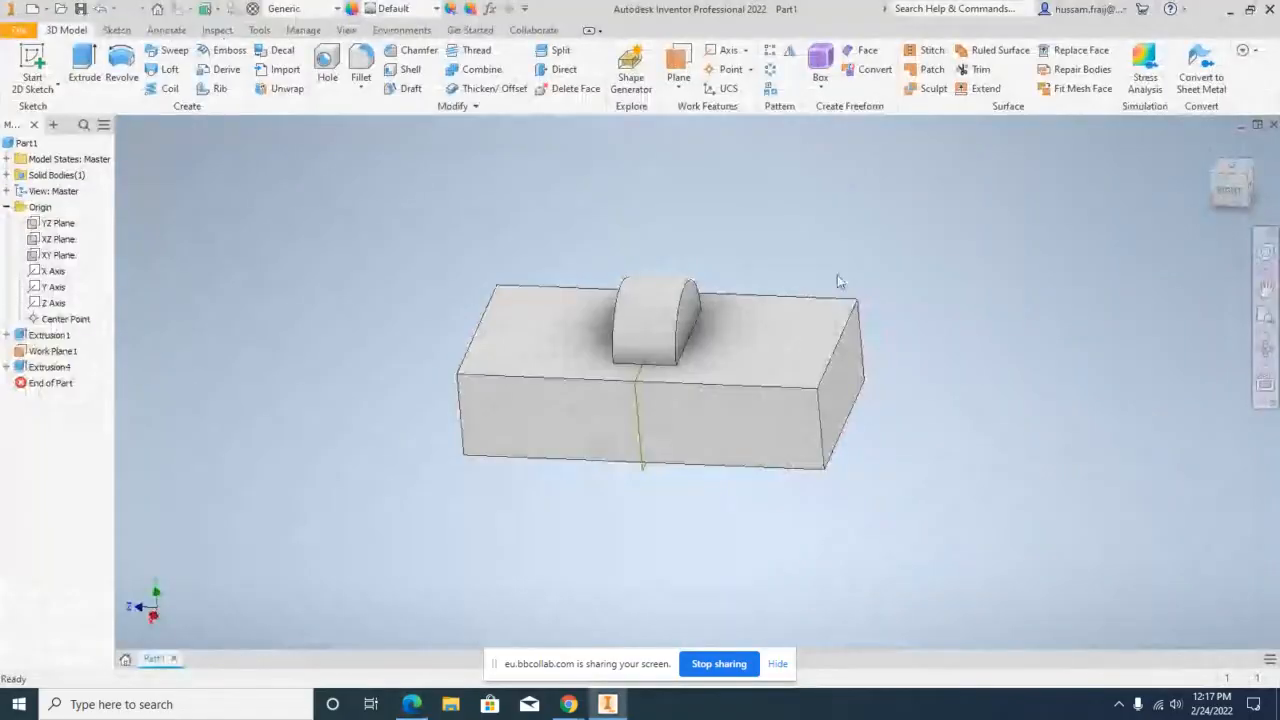
{"action": "left_click", "coordinate": [1205, 145]}
{"action": "left_click", "coordinate": [677, 86]}
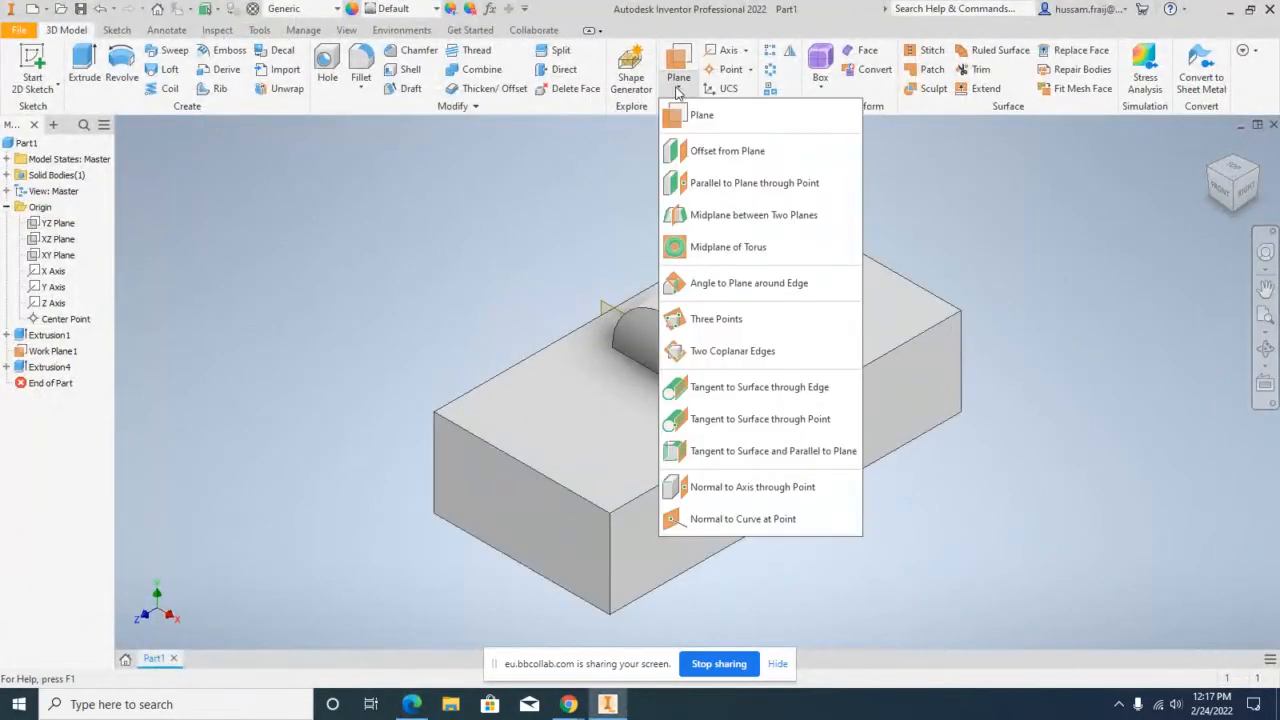
{"action": "left_click", "coordinate": [764, 284]}
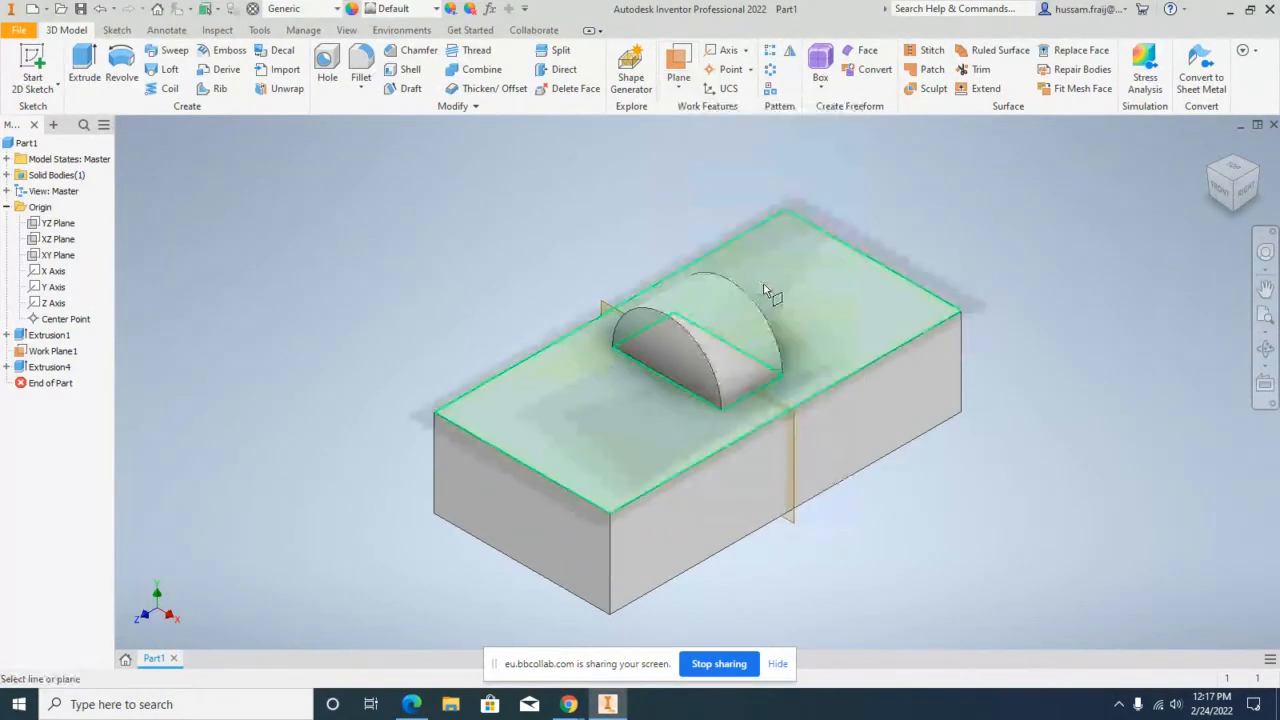
{"action": "left_click", "coordinate": [534, 398]}
{"action": "left_click", "coordinate": [483, 434]}
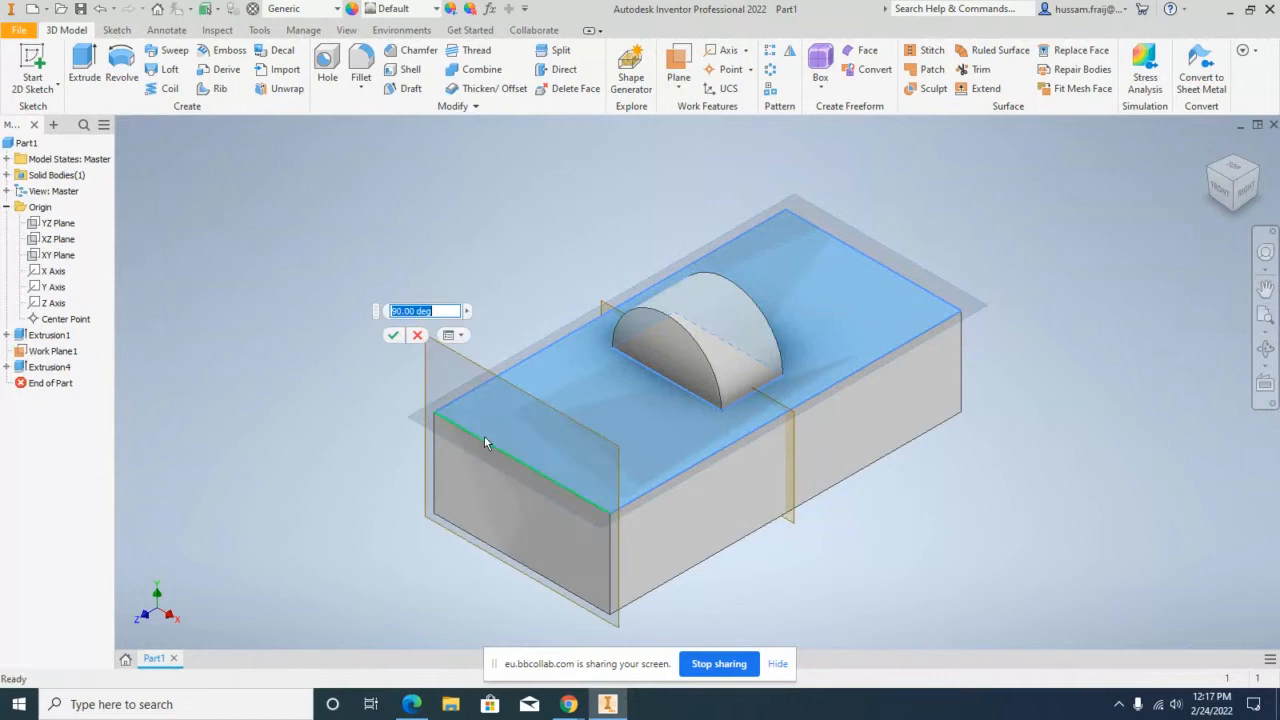
{"action": "left_click_drag", "start_coordinate": [458, 258], "coordinate": [572, 258]}
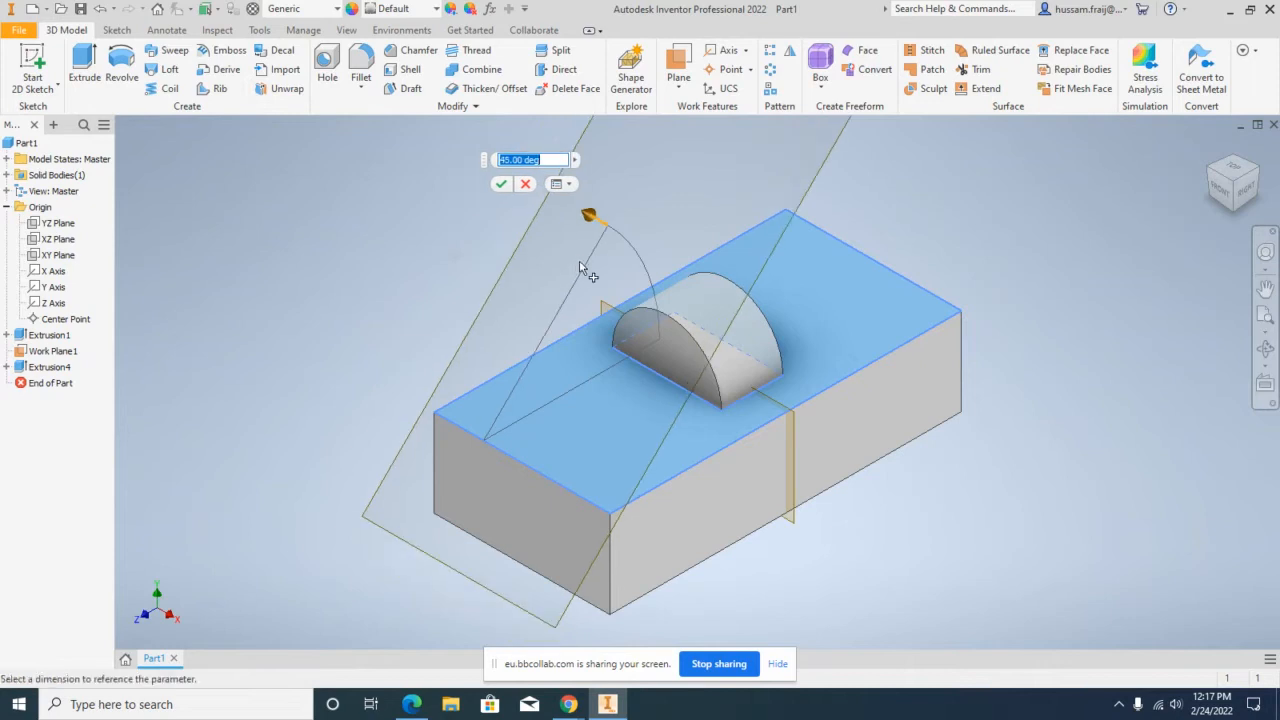
{"action": "key", "text": "Return"}
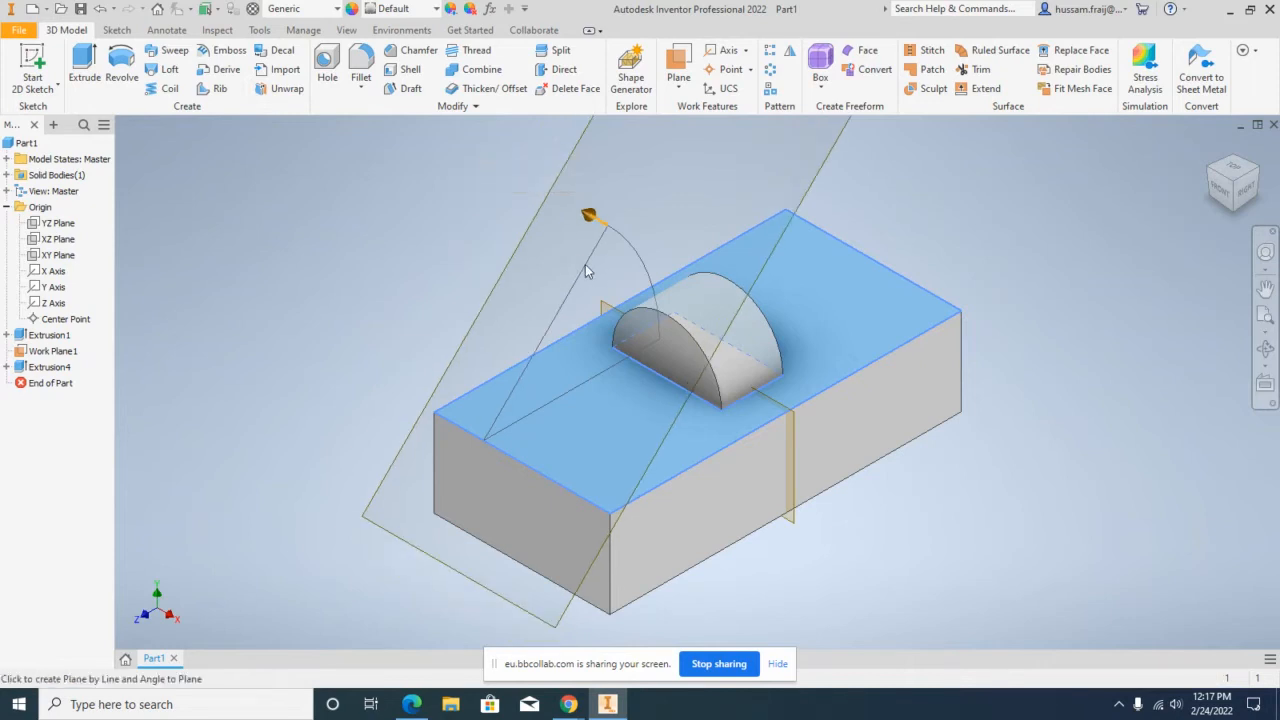
Step: Start a sketch on the angled work plane and draw a circle centred across the block's width, above its short upper edge
{"action": "left_click", "coordinate": [45, 88]}
{"action": "left_click", "coordinate": [42, 108]}
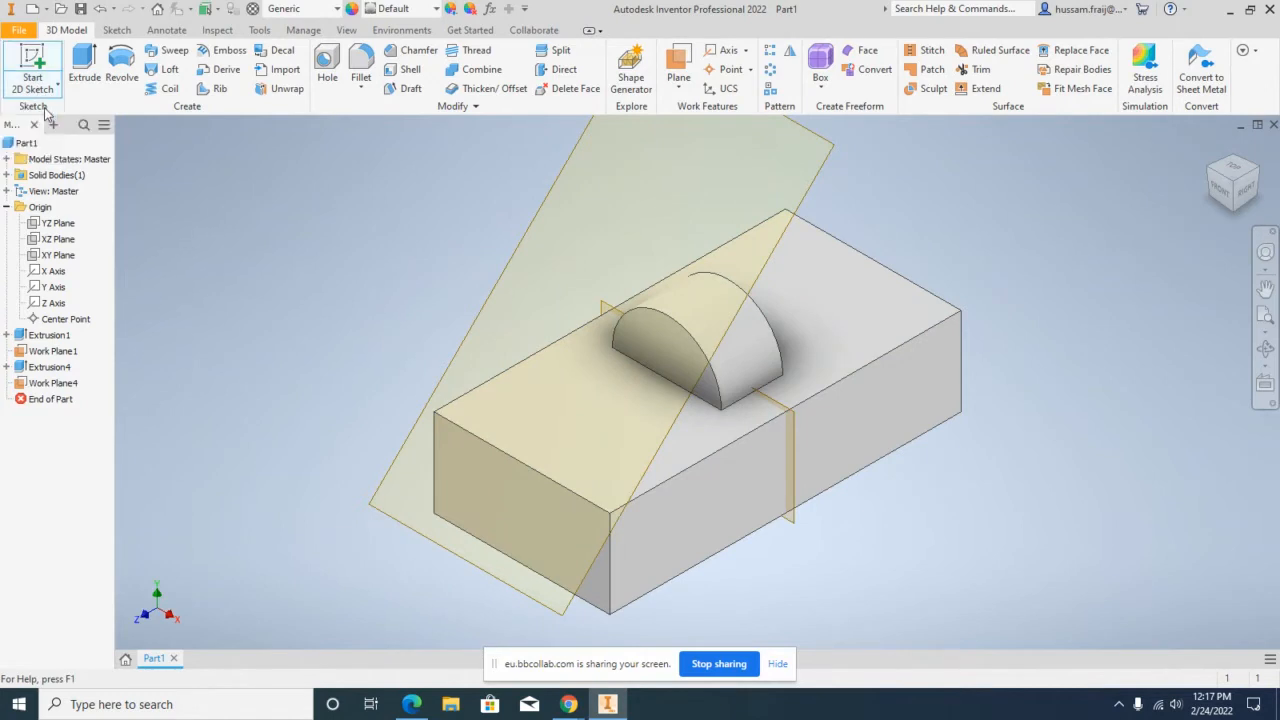
{"action": "left_click", "coordinate": [518, 245]}
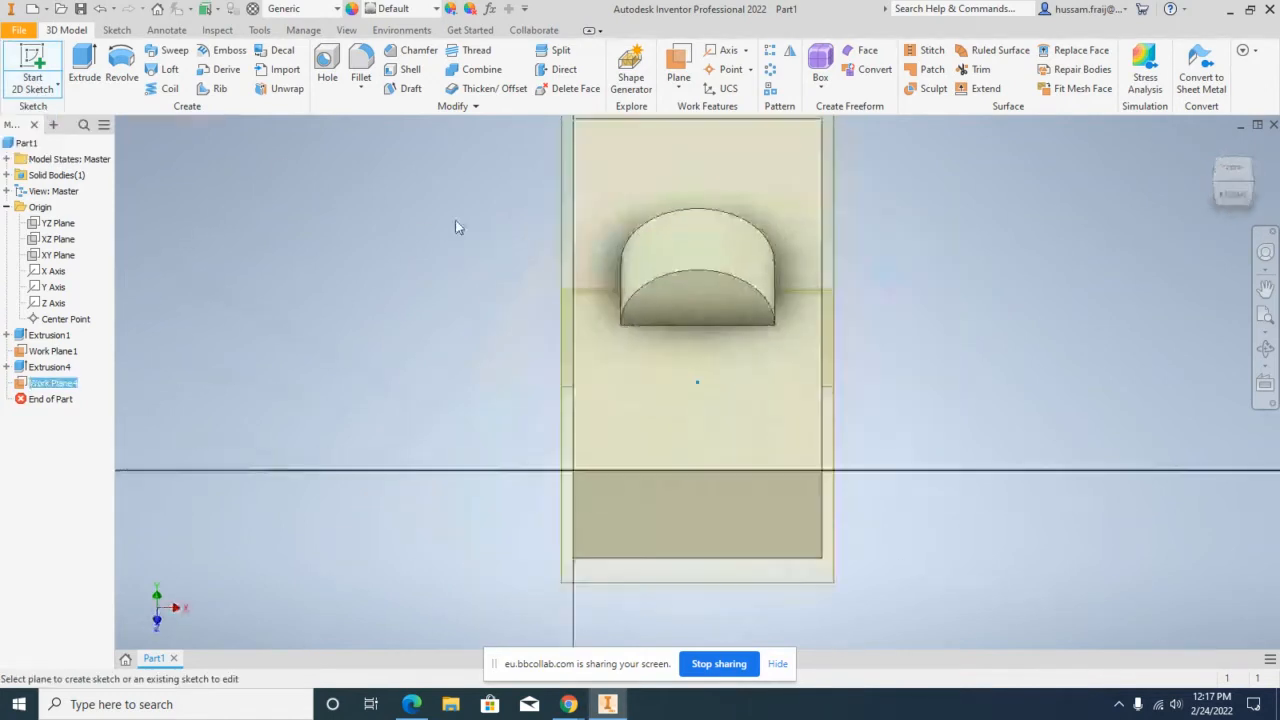
{"action": "left_click", "coordinate": [122, 66]}
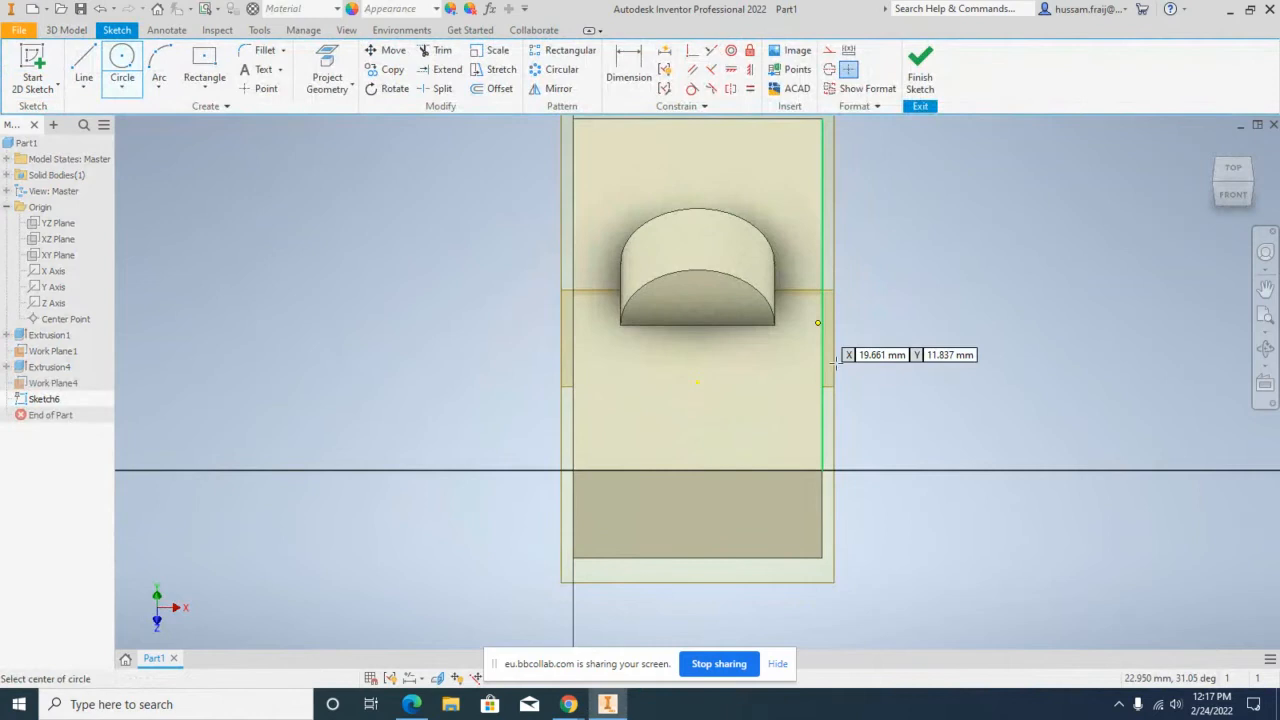
{"action": "left_click", "coordinate": [697, 369]}
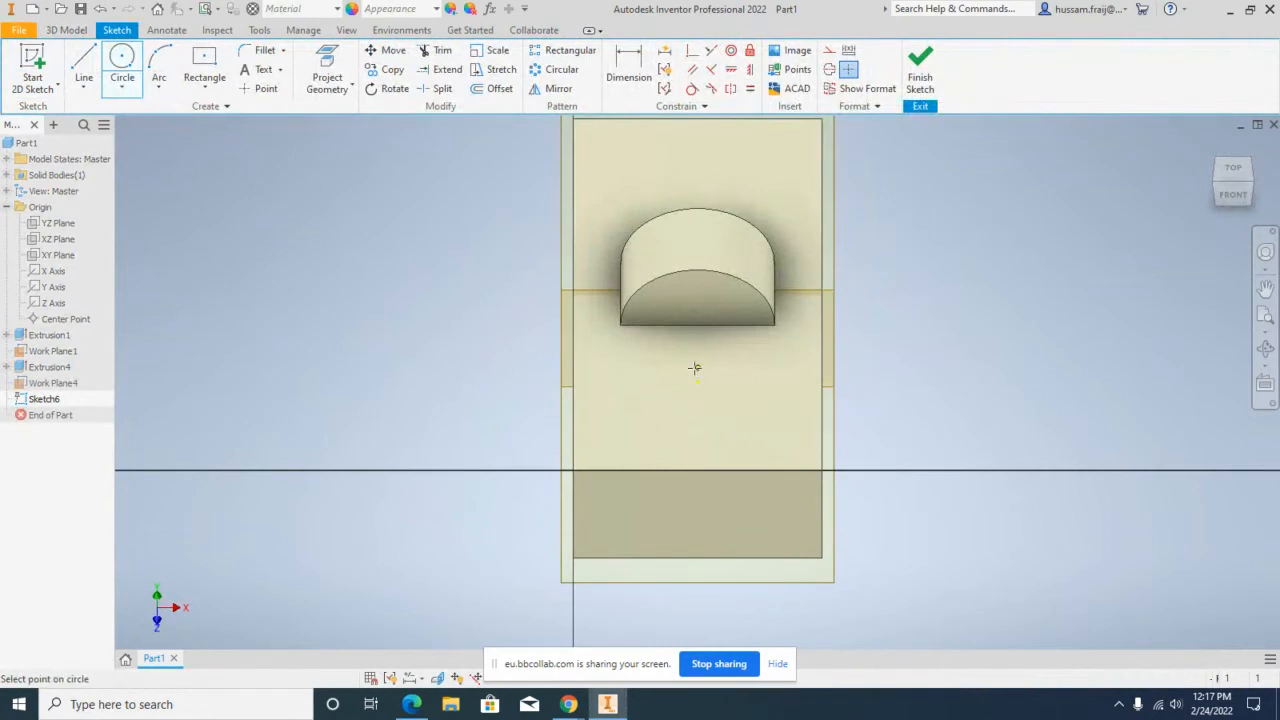
{"action": "left_click", "coordinate": [734, 400]}
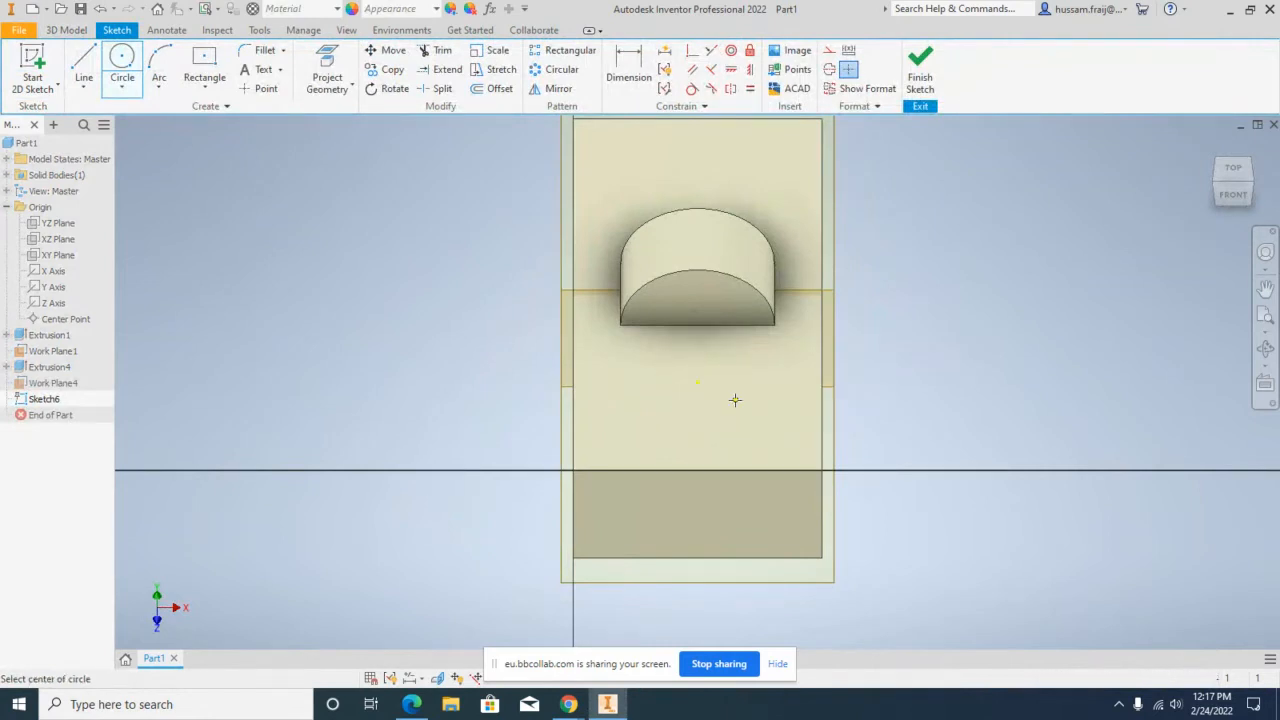
Step: Draw two slanted lines from the ends of the block's short upper edge to opposite sides of the circle
{"action": "left_click", "coordinate": [87, 60]}
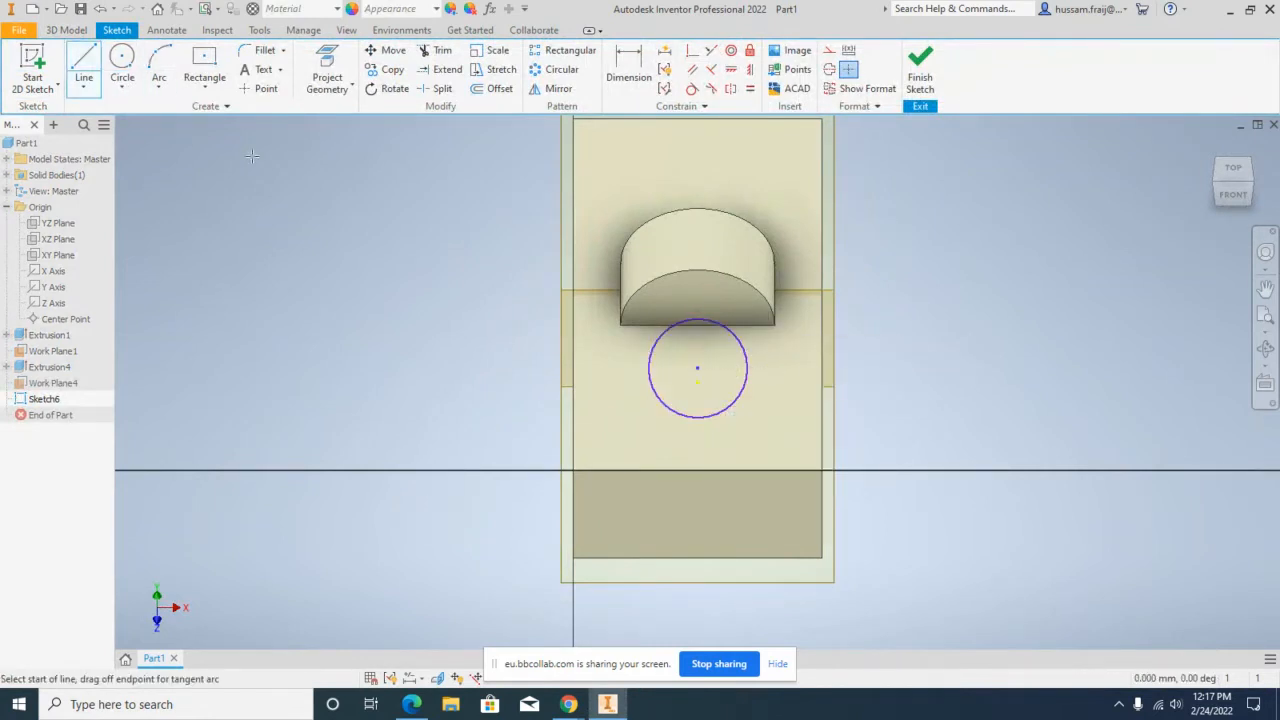
{"action": "left_click", "coordinate": [573, 470]}
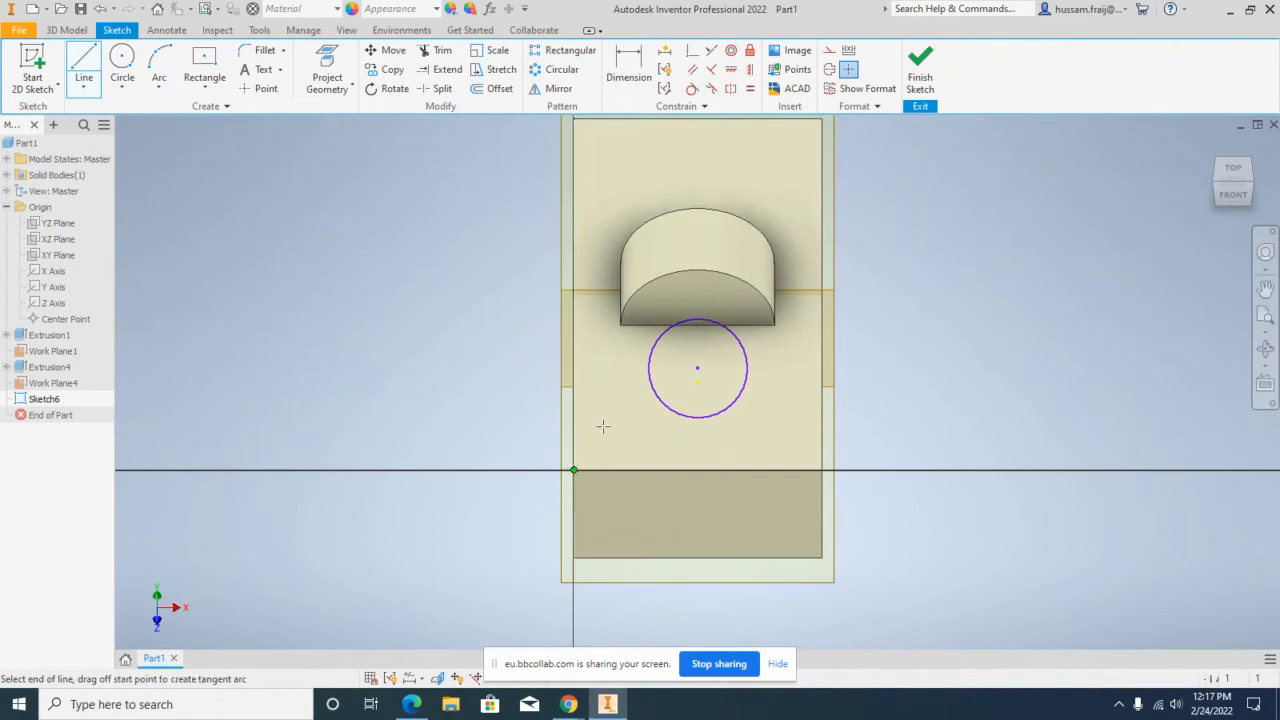
{"action": "left_click", "coordinate": [649, 371]}
{"action": "left_click", "coordinate": [79, 62]}
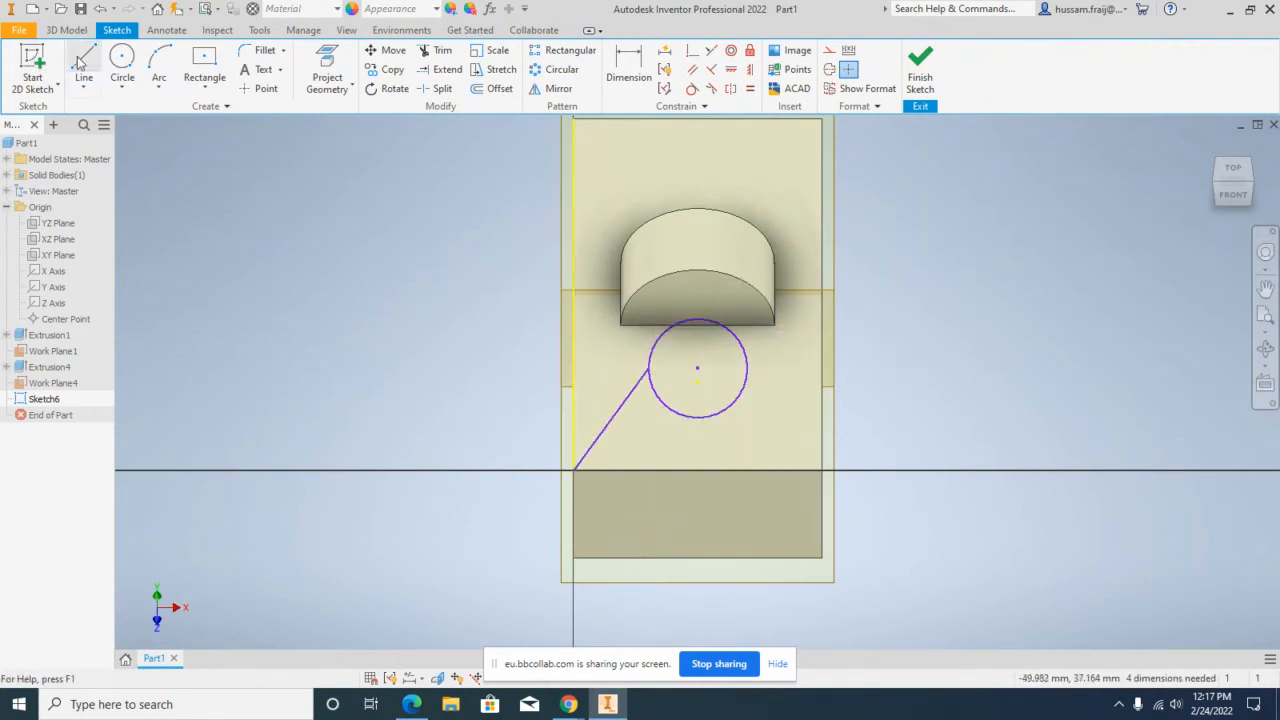
{"action": "left_click", "coordinate": [79, 62]}
{"action": "left_click", "coordinate": [822, 470]}
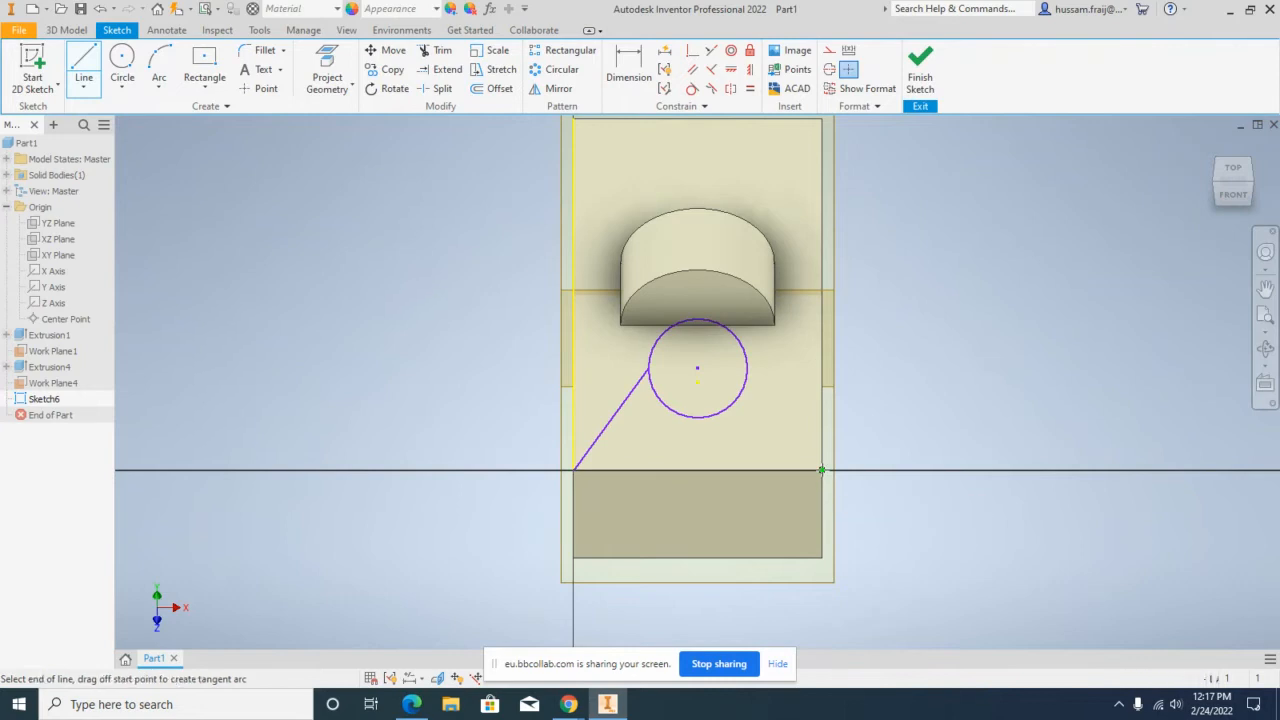
{"action": "left_click", "coordinate": [747, 369]}
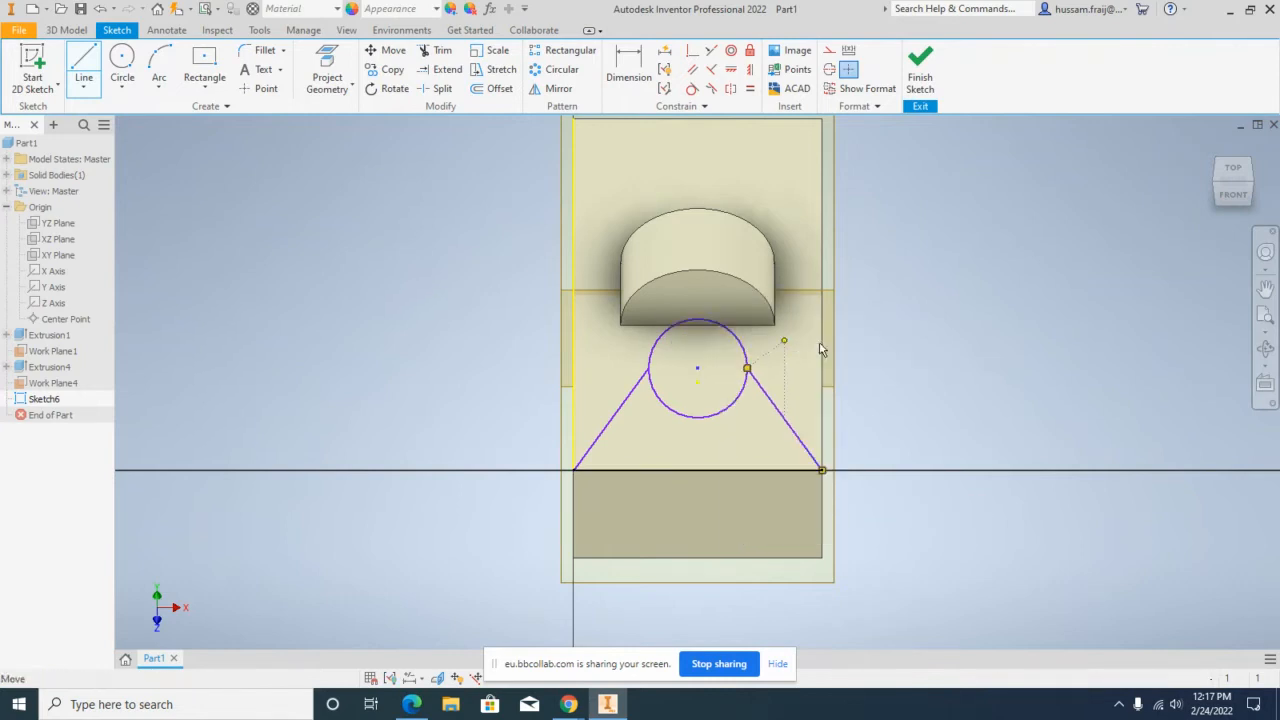
Step: Close the profile's base with a line along the block's edge joining the lower ends of both slanted lines
{"action": "left_click", "coordinate": [83, 62]}
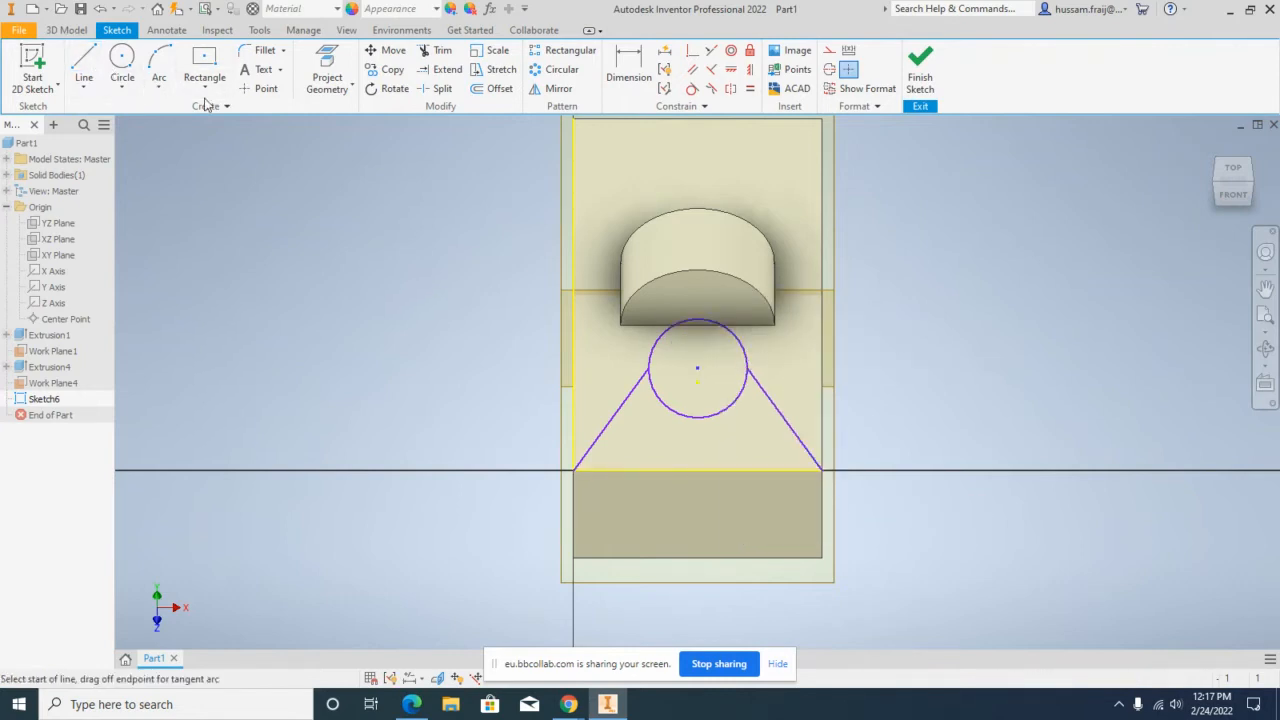
{"action": "left_click", "coordinate": [821, 469]}
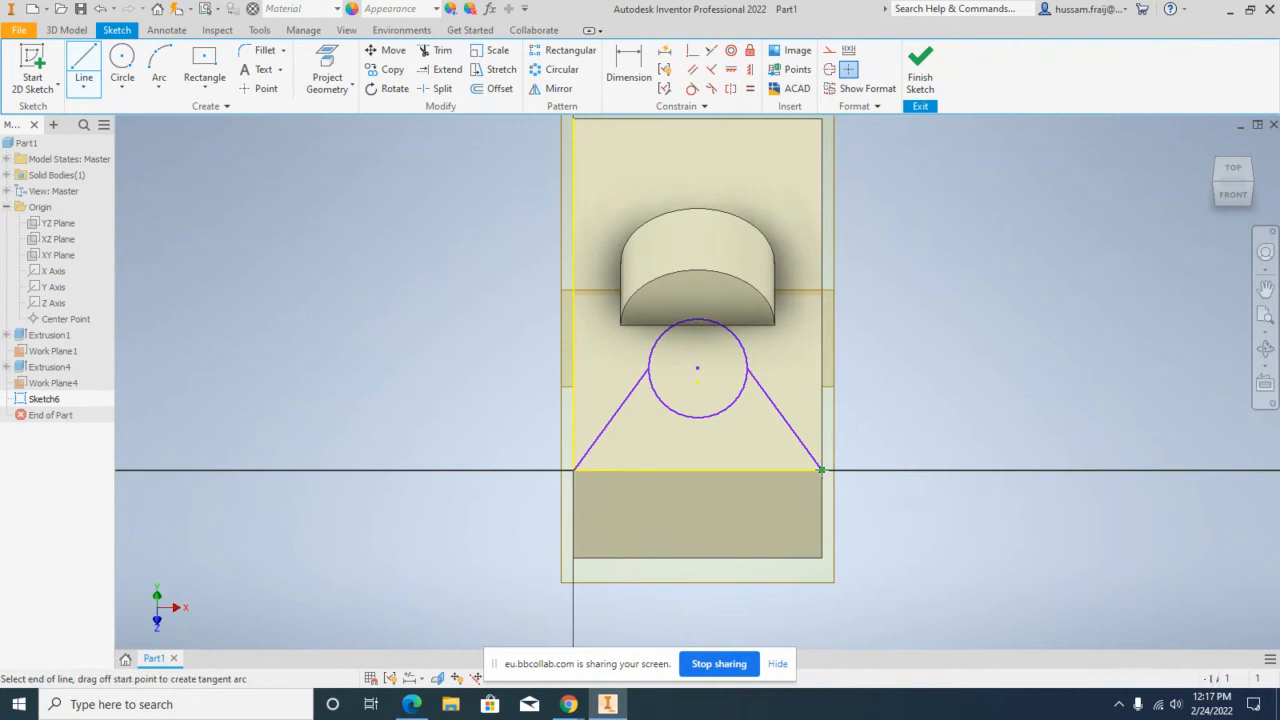
{"action": "left_click", "coordinate": [574, 470]}
{"action": "right_click", "coordinate": [894, 369]}
{"action": "left_click", "coordinate": [957, 369]}
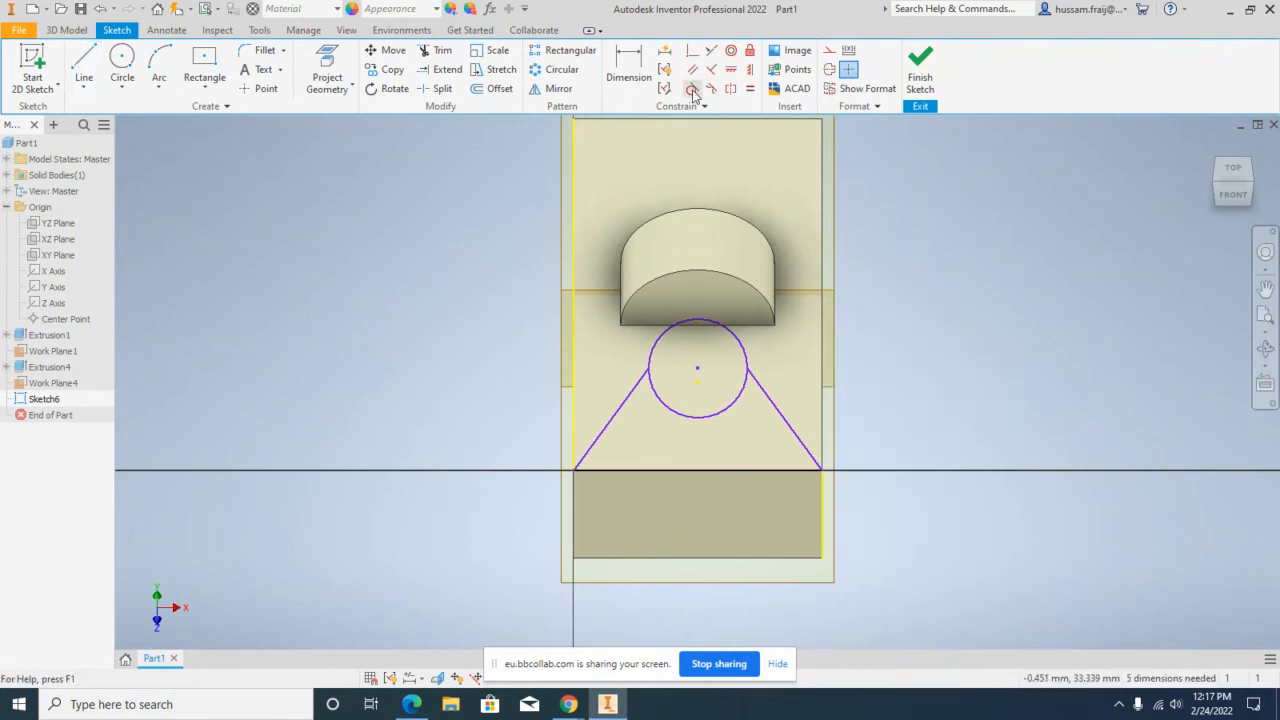
Step: Apply tangent constraints between the circle and both slanted lines
{"action": "left_click", "coordinate": [693, 93]}
{"action": "left_click", "coordinate": [749, 360]}
{"action": "left_click", "coordinate": [765, 391]}
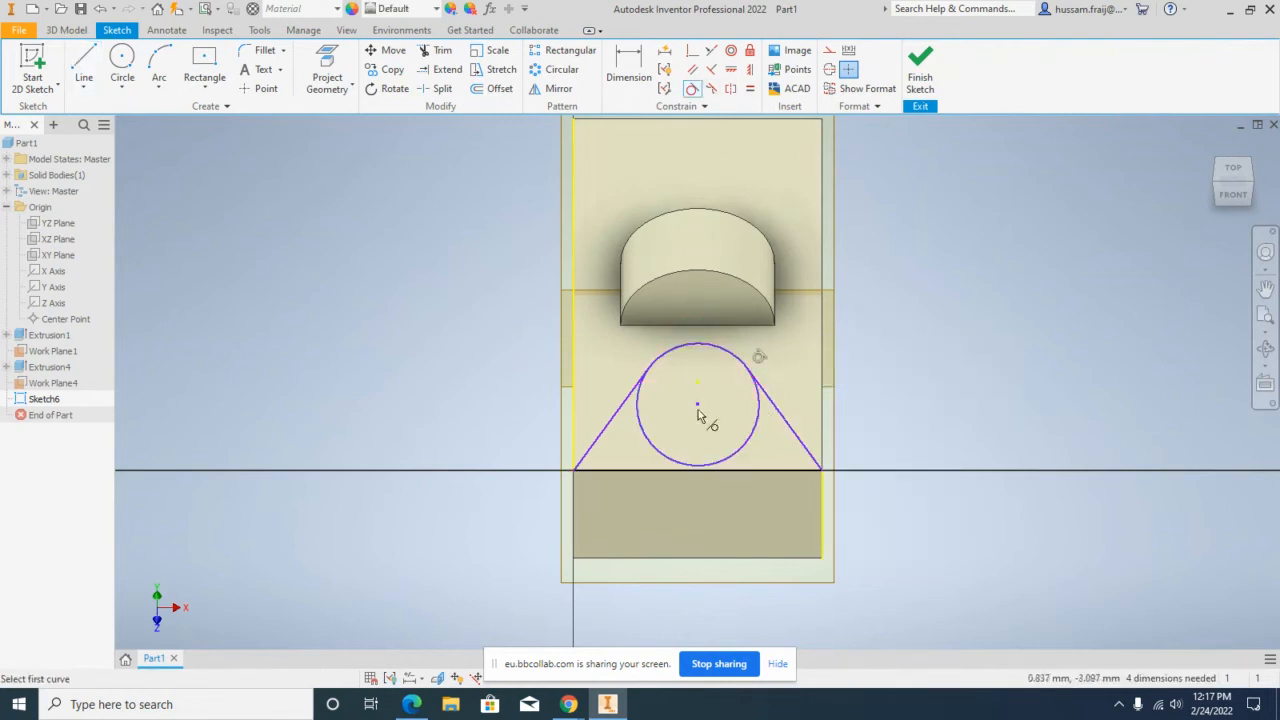
{"action": "left_click", "coordinate": [672, 362]}
{"action": "left_click", "coordinate": [628, 398]}
{"action": "key", "text": "Escape"}
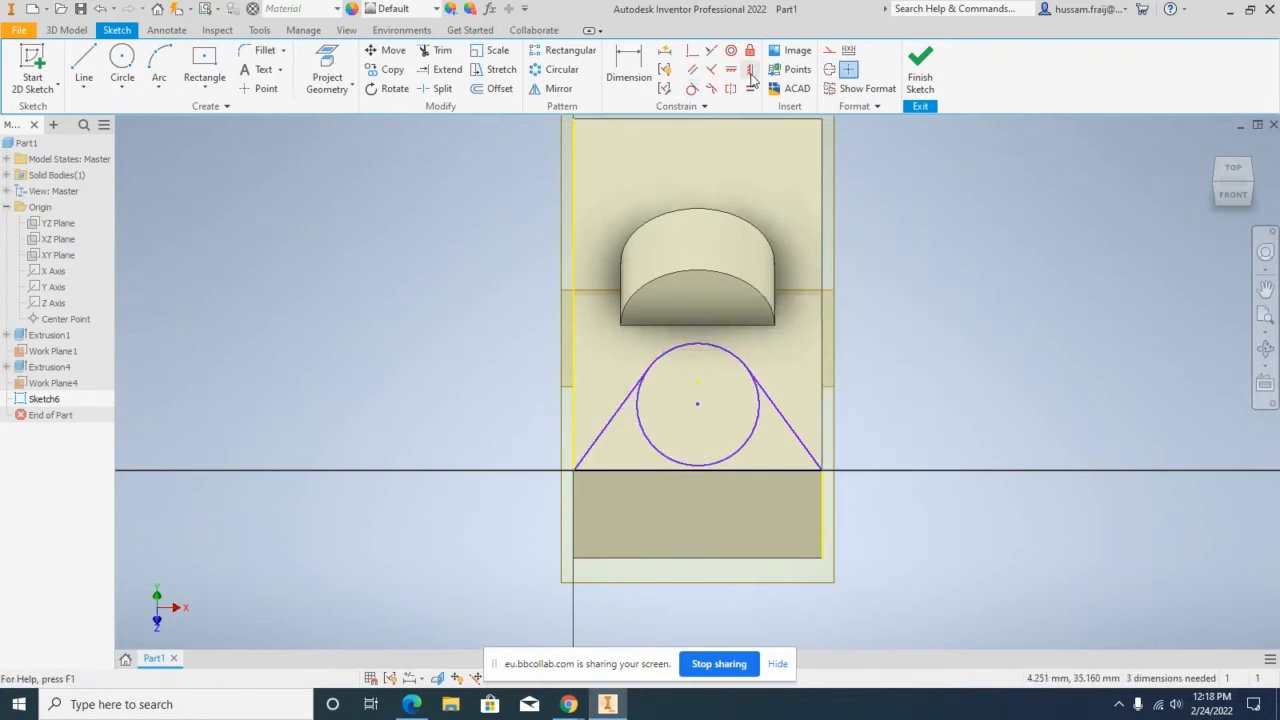
Step: Constrain the circle's centre vertically to the midpoint of the base line
{"action": "left_click", "coordinate": [750, 71]}
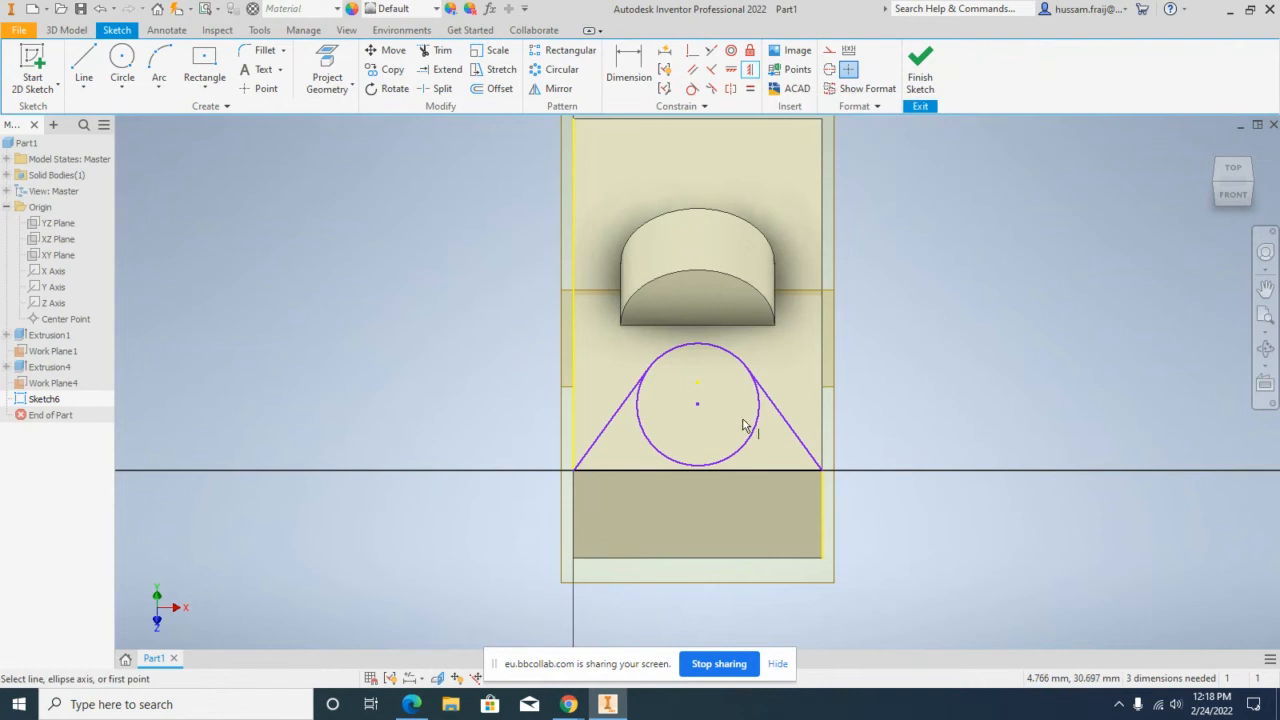
{"action": "left_click", "coordinate": [698, 405]}
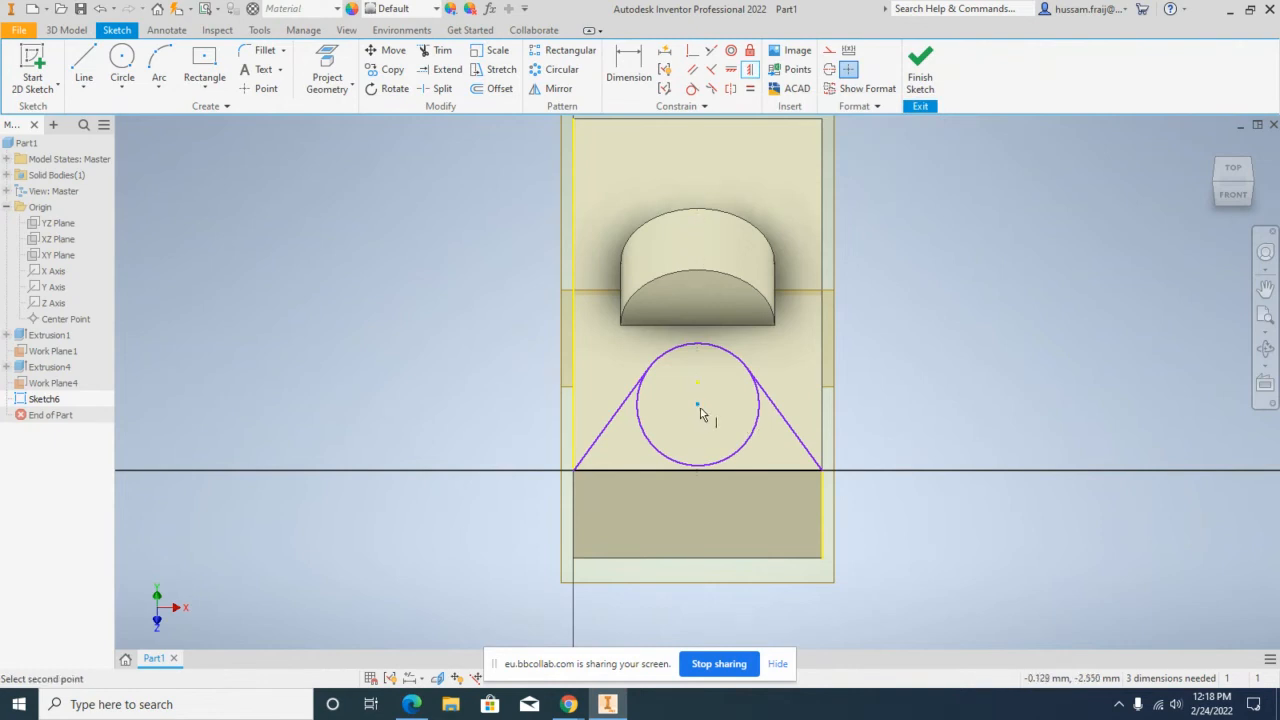
{"action": "left_click", "coordinate": [697, 470]}
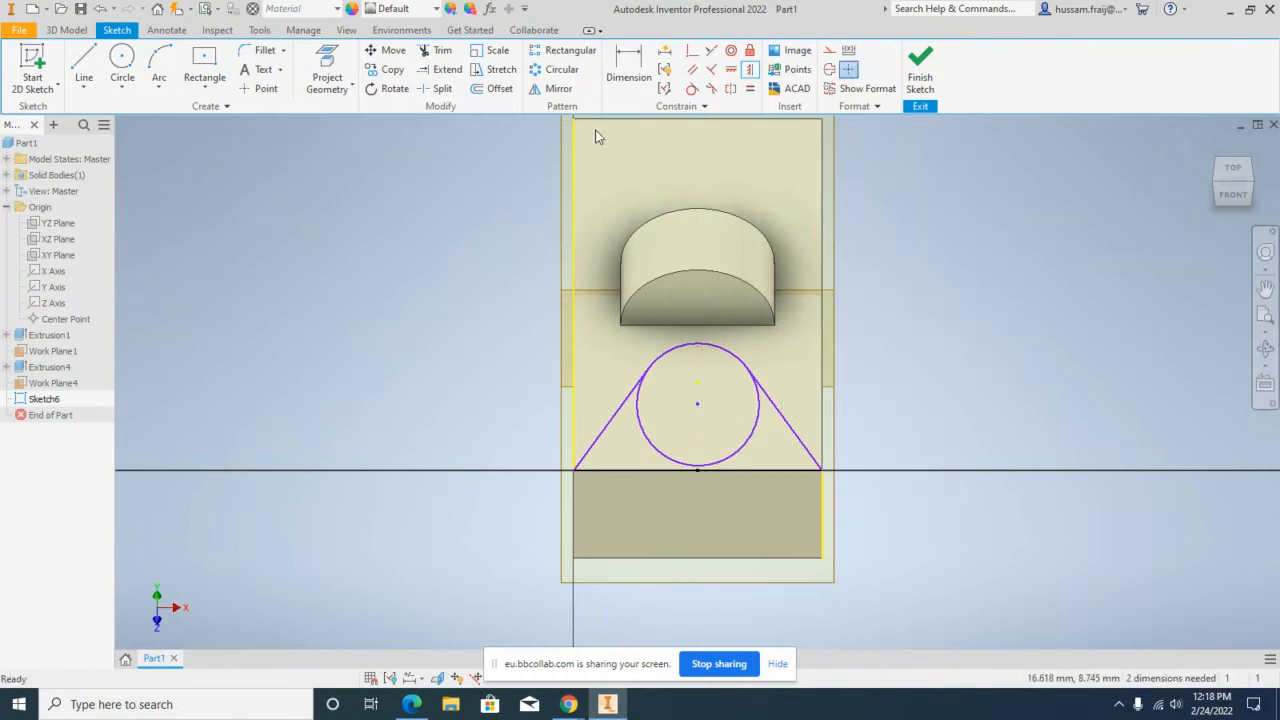
Step: Trim away the circle's lower arc between the tangent lines and finish the sketch
{"action": "left_click", "coordinate": [443, 51]}
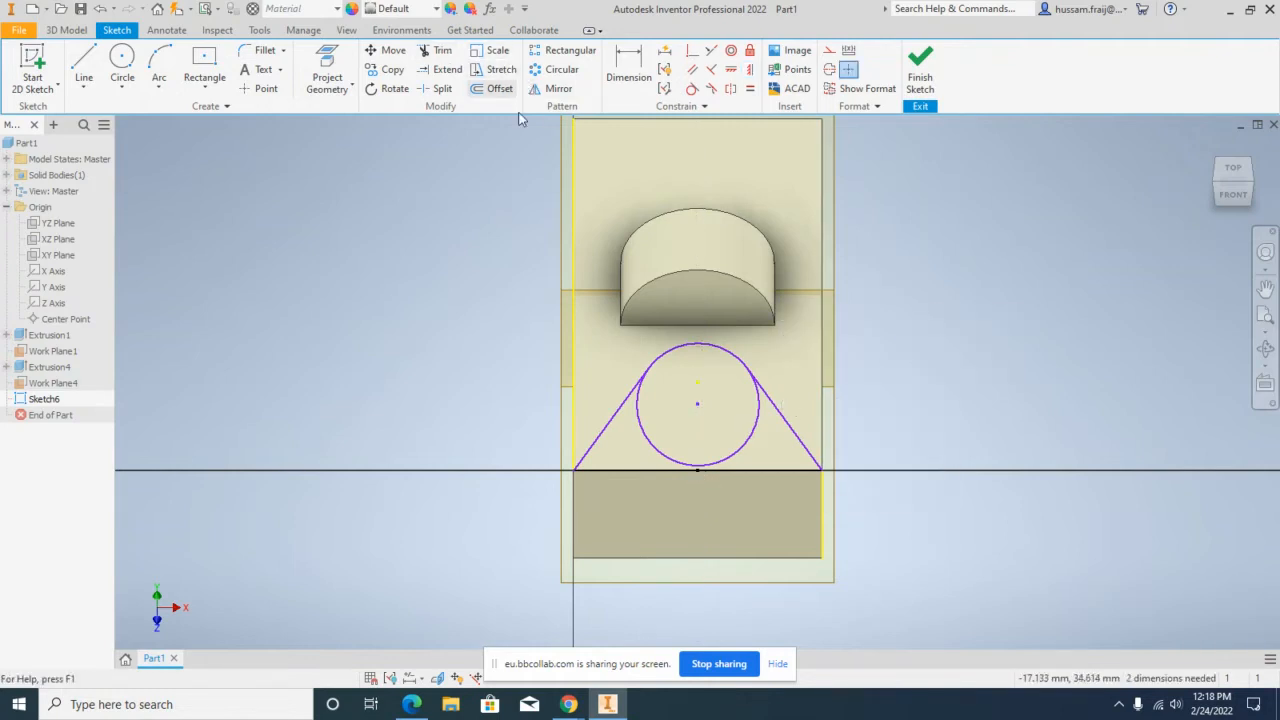
{"action": "left_click", "coordinate": [759, 423]}
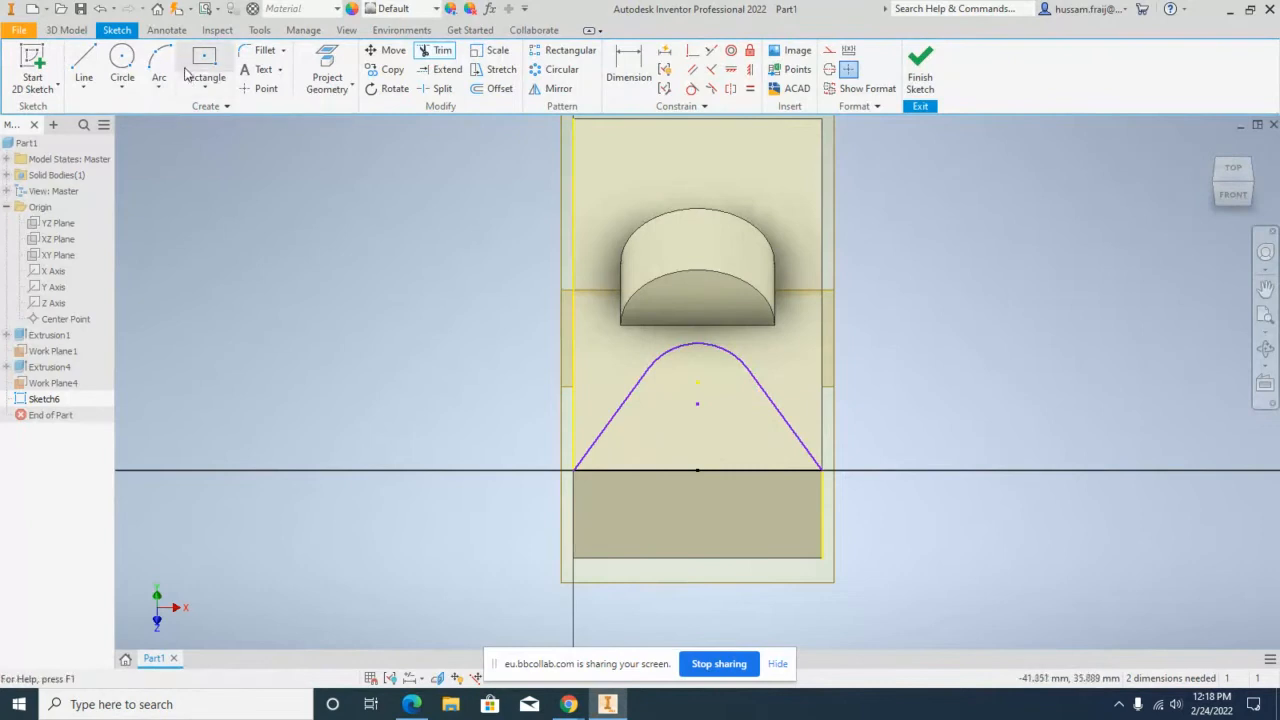
{"action": "left_click", "coordinate": [920, 72]}
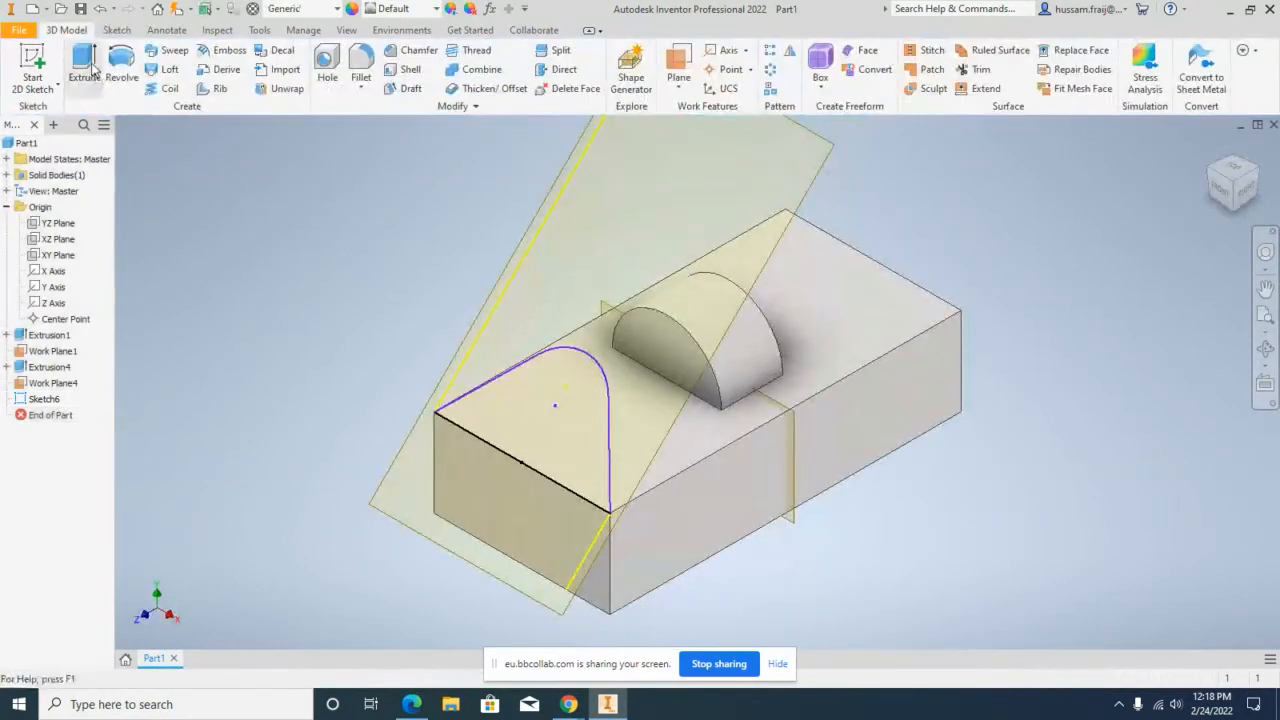
Step: Extrude the rounded profile from the angled plane in the flipped direction, joining it up to the next face of the block
{"action": "left_click", "coordinate": [87, 66]}
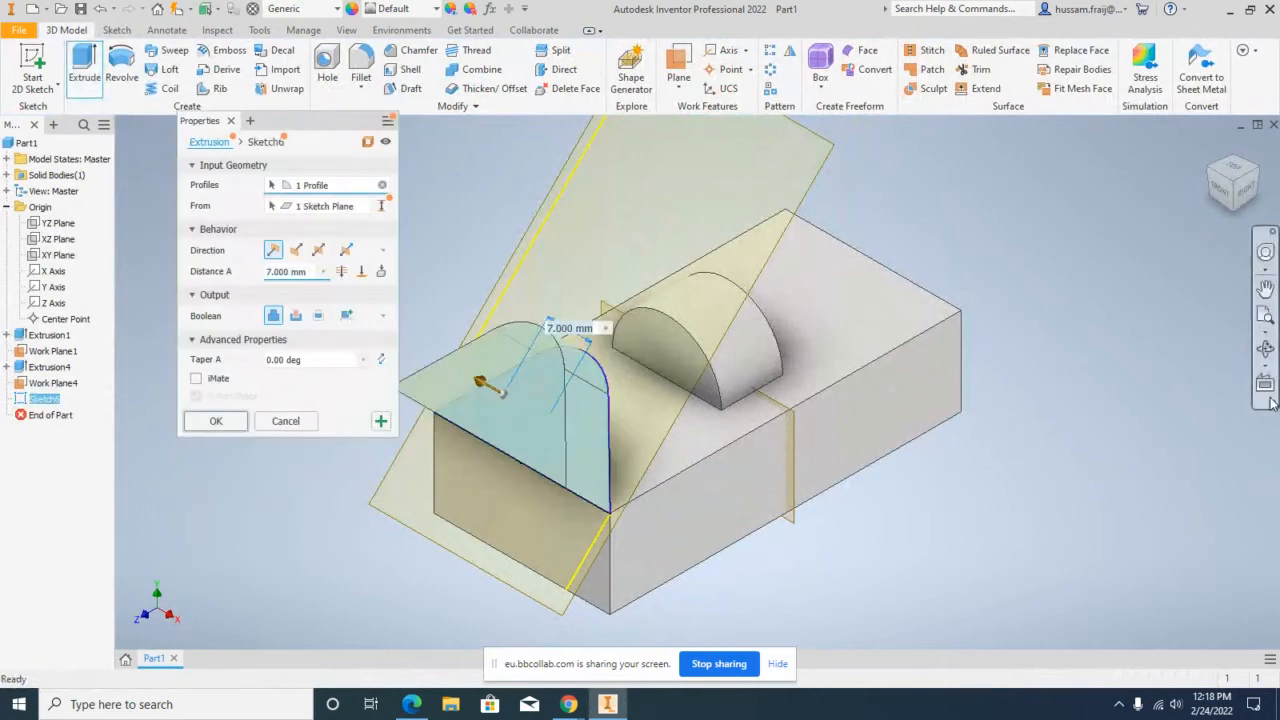
{"action": "left_click", "coordinate": [1265, 348]}
{"action": "left_click_drag", "start_coordinate": [583, 358], "coordinate": [534, 350]}
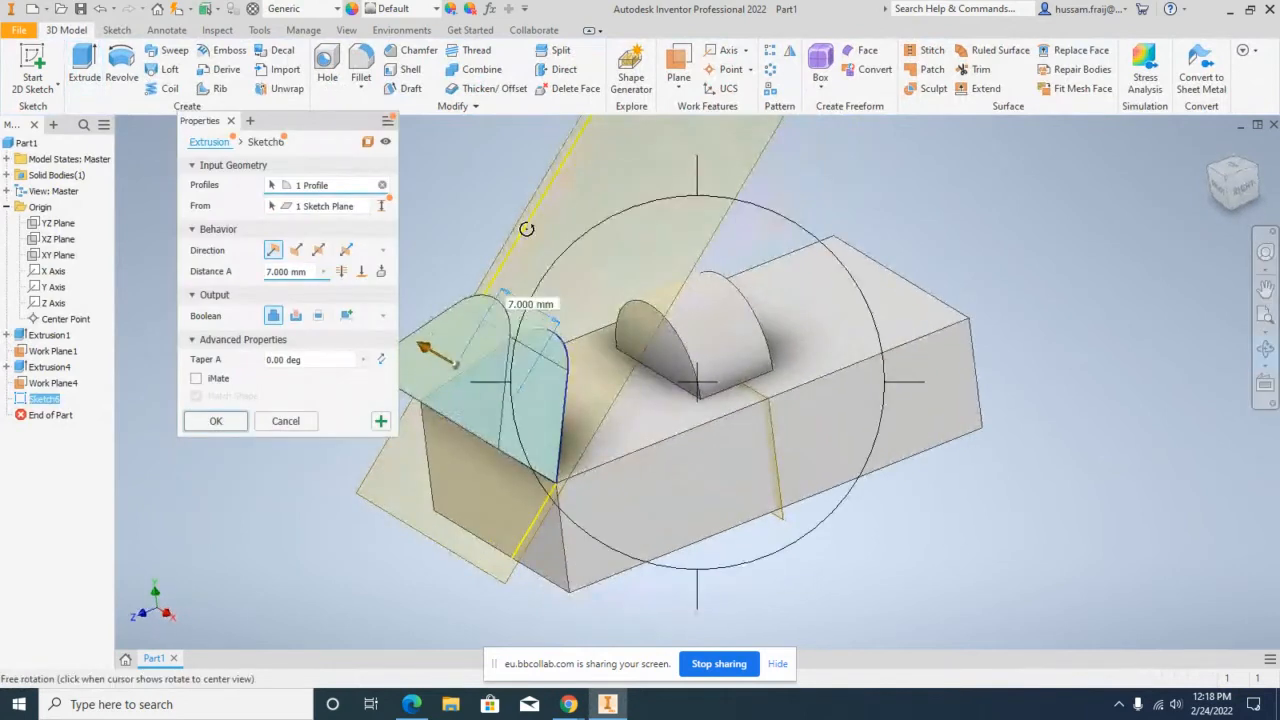
{"action": "right_click", "coordinate": [528, 220]}
{"action": "left_click", "coordinate": [594, 220]}
{"action": "left_click", "coordinate": [296, 251]}
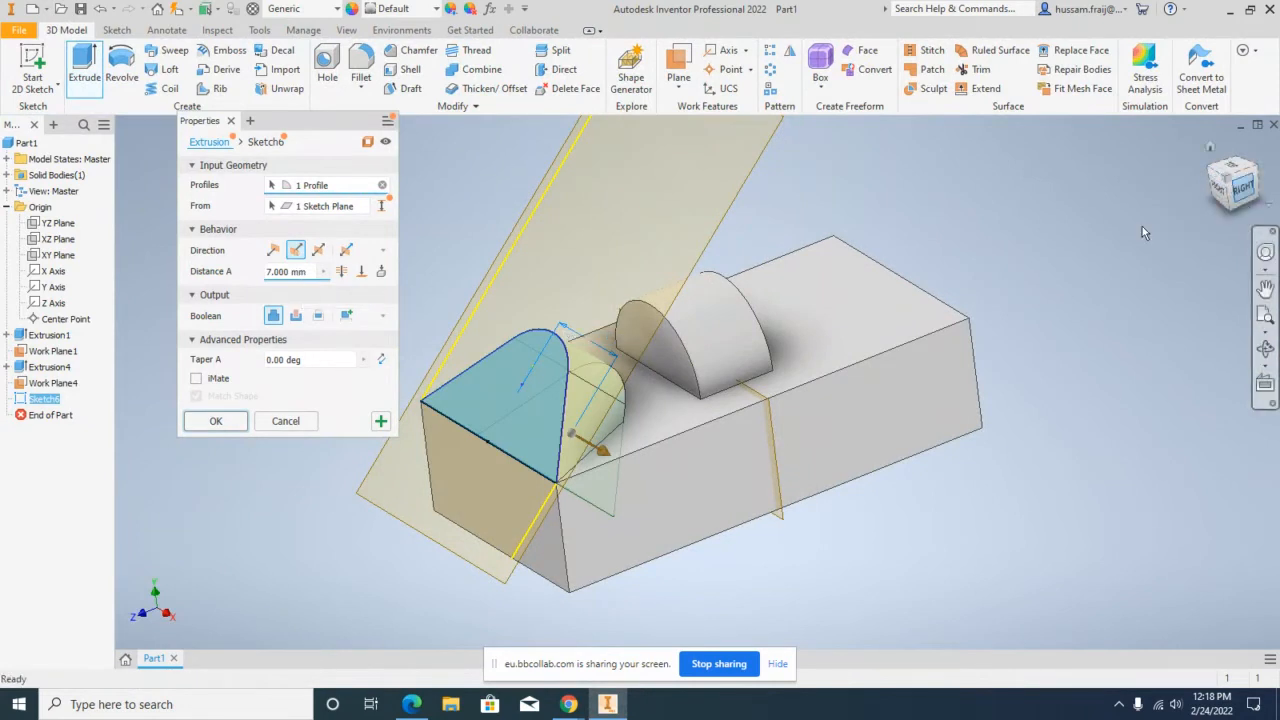
{"action": "left_click", "coordinate": [1241, 189]}
{"action": "scroll", "coordinate": [638, 486], "scroll_direction": "down", "scroll_amount": 3}
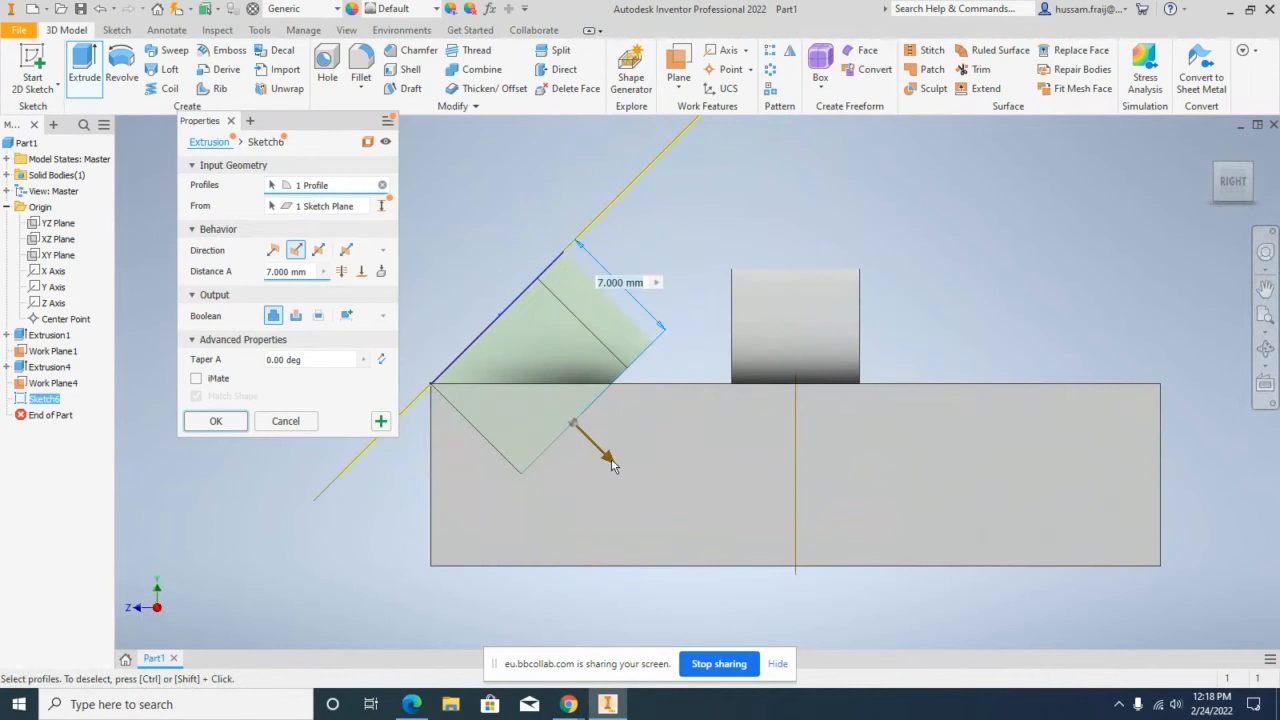
{"action": "left_click_drag", "start_coordinate": [610, 459], "coordinate": [587, 436]}
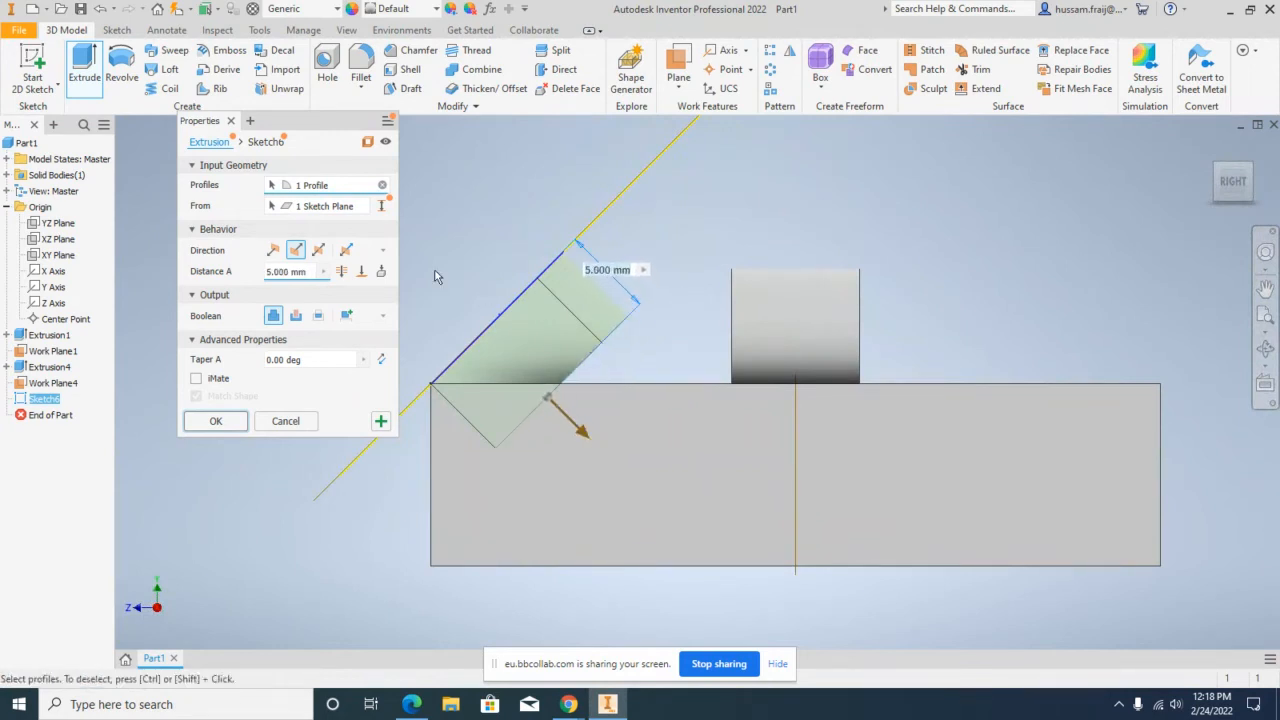
{"action": "left_click", "coordinate": [381, 272]}
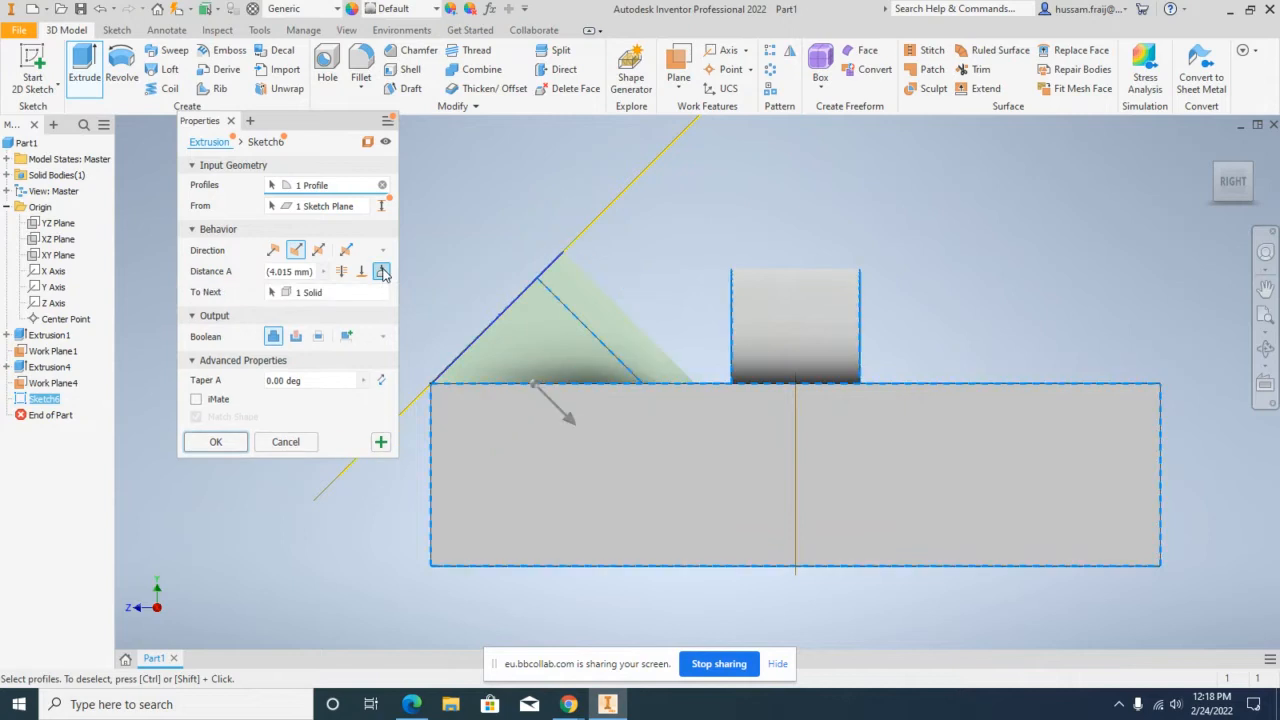
{"action": "left_click", "coordinate": [216, 442]}
Step: Compare the angled extrusion with Figure 7–1 in the PDF in Edge, and return to the Inventor model
{"action": "left_click", "coordinate": [1265, 348]}
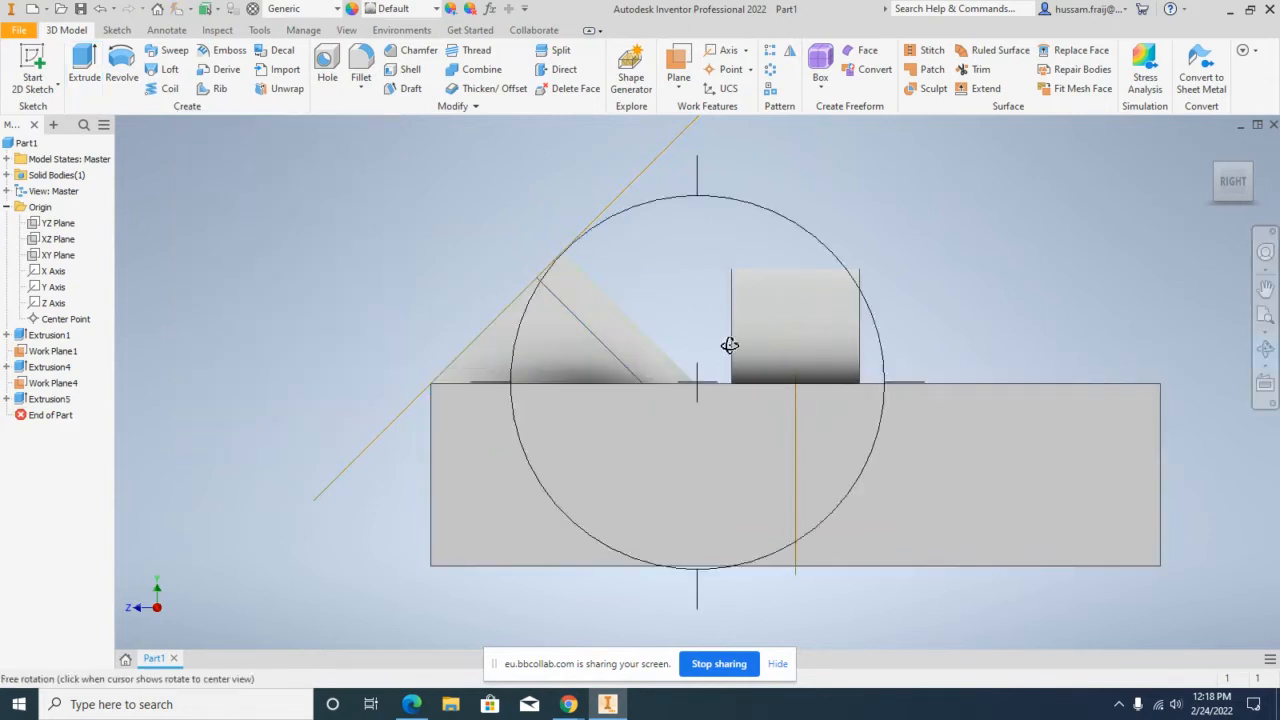
{"action": "left_click_drag", "start_coordinate": [686, 380], "coordinate": [686, 449]}
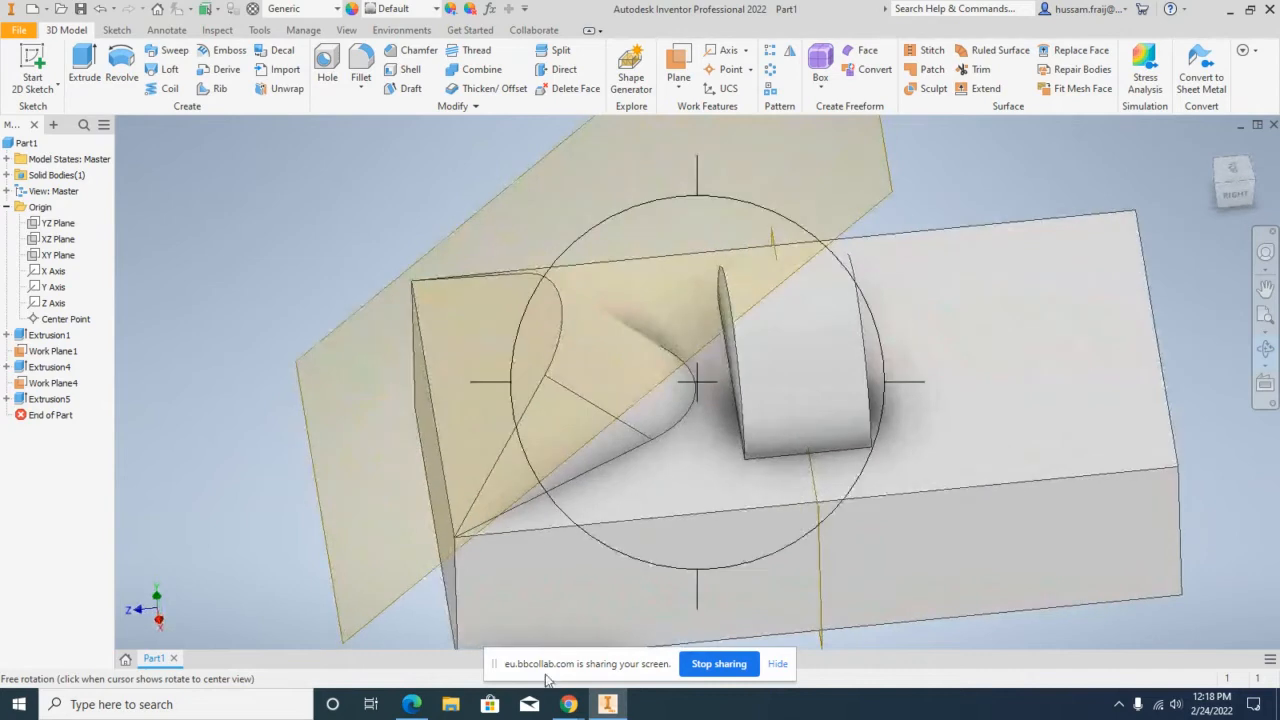
{"action": "left_click", "coordinate": [421, 701]}
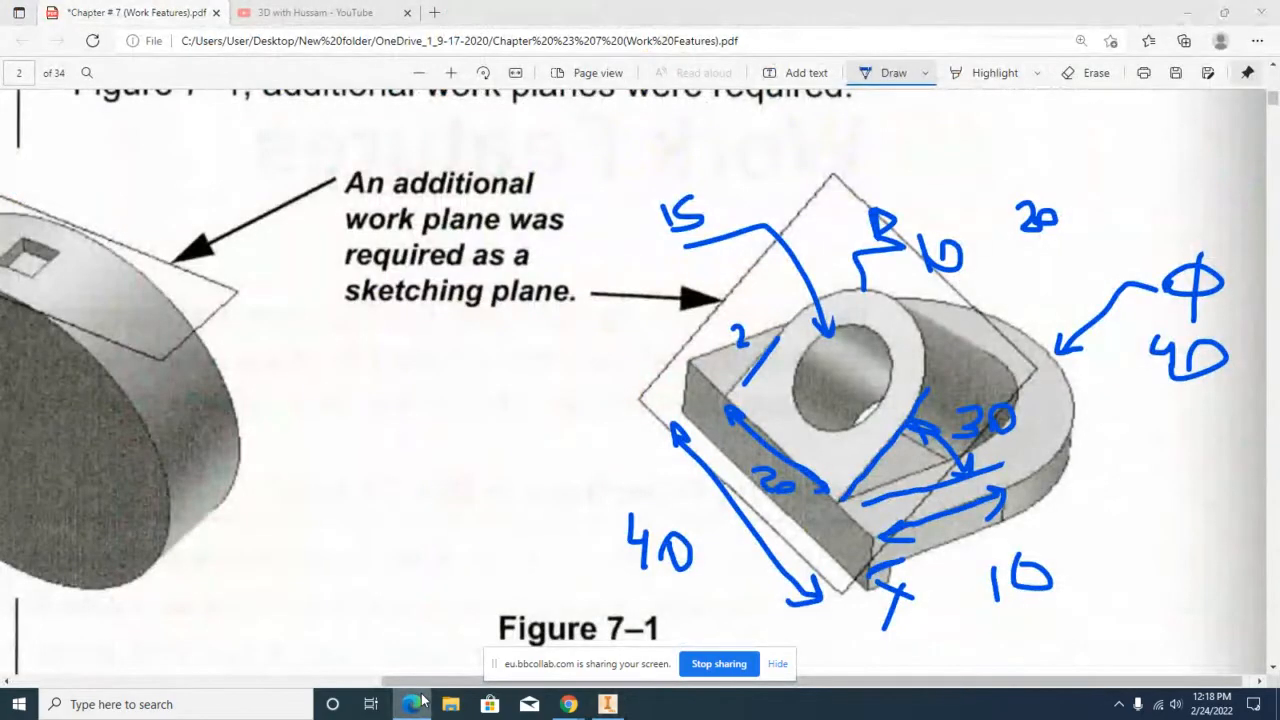
{"action": "left_click", "coordinate": [421, 701]}
{"action": "left_click_drag", "start_coordinate": [717, 399], "coordinate": [760, 357]}
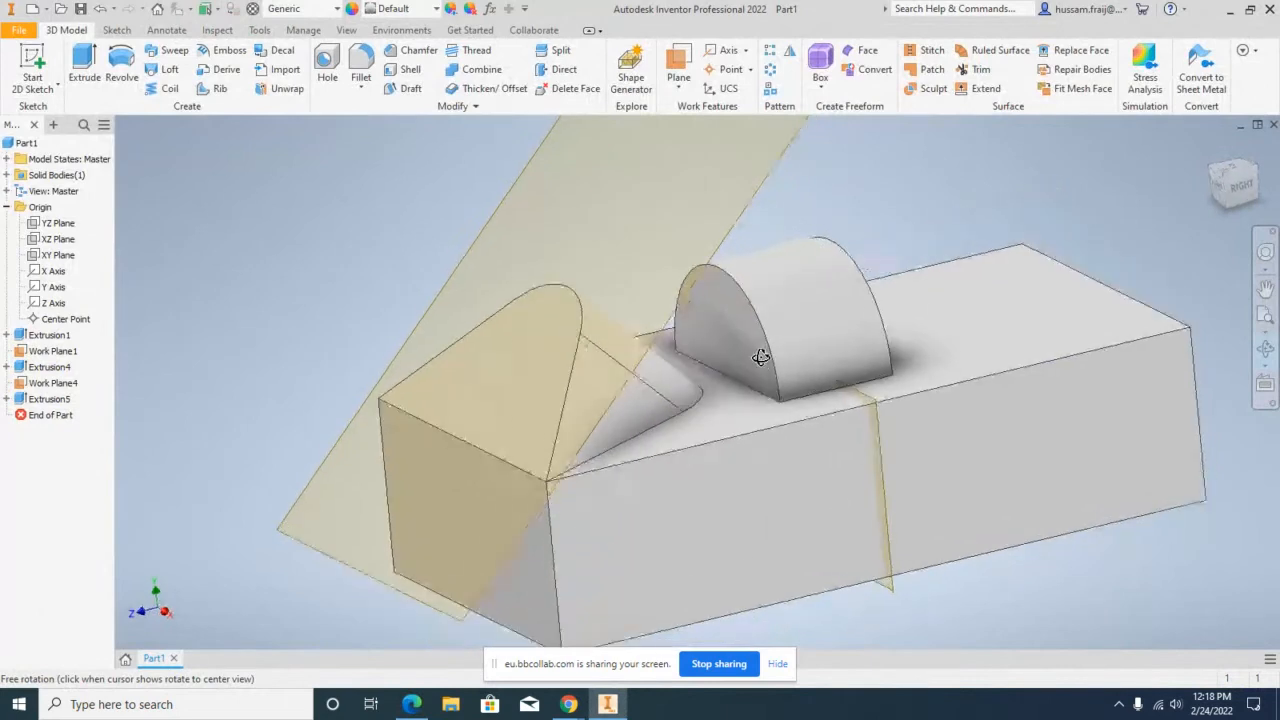
{"action": "right_click", "coordinate": [462, 217]}
{"action": "left_click", "coordinate": [516, 218]}
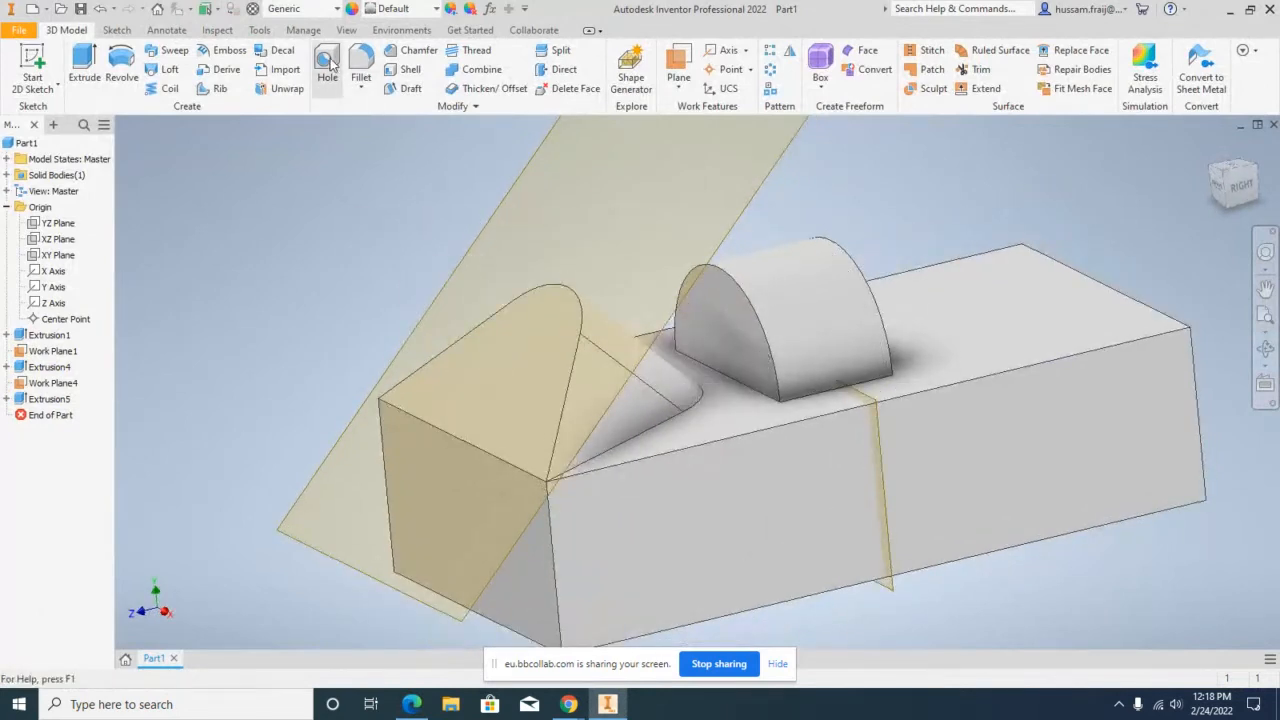
Step: Place a 5 mm through-all hole on the boss's slanted face, concentric with its rounded end
{"action": "left_click", "coordinate": [514, 347]}
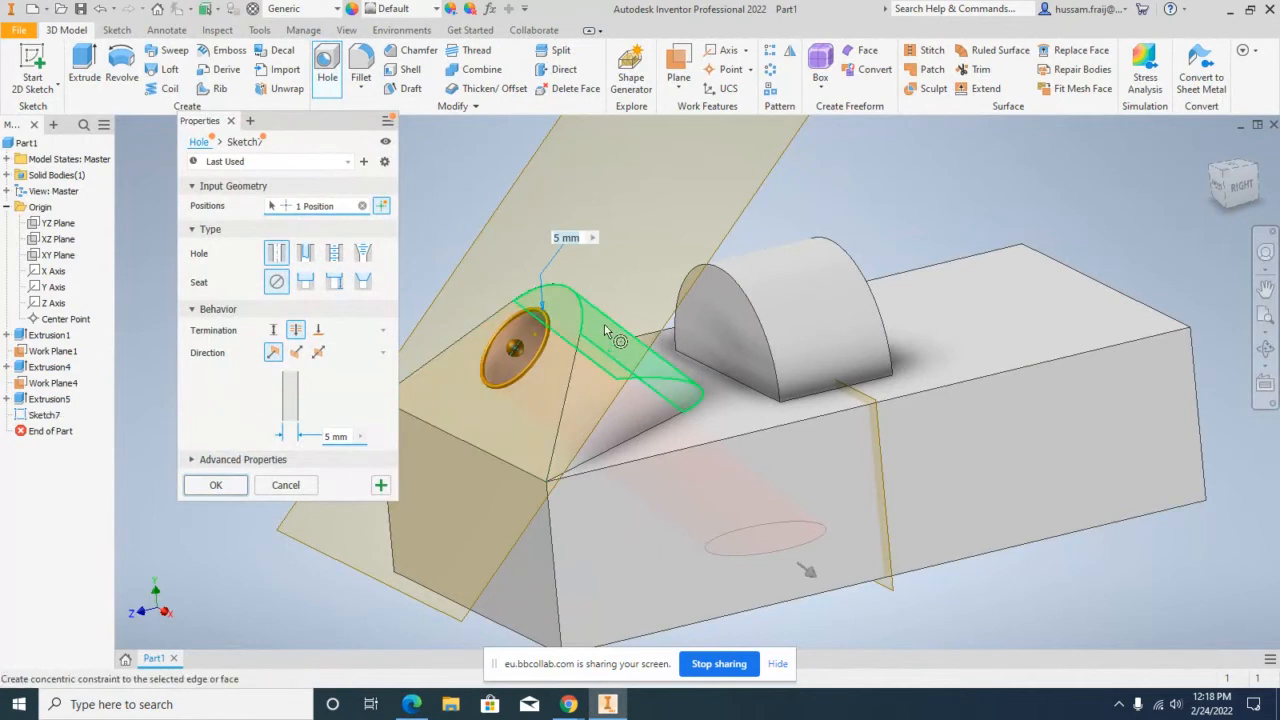
{"action": "left_click", "coordinate": [603, 323]}
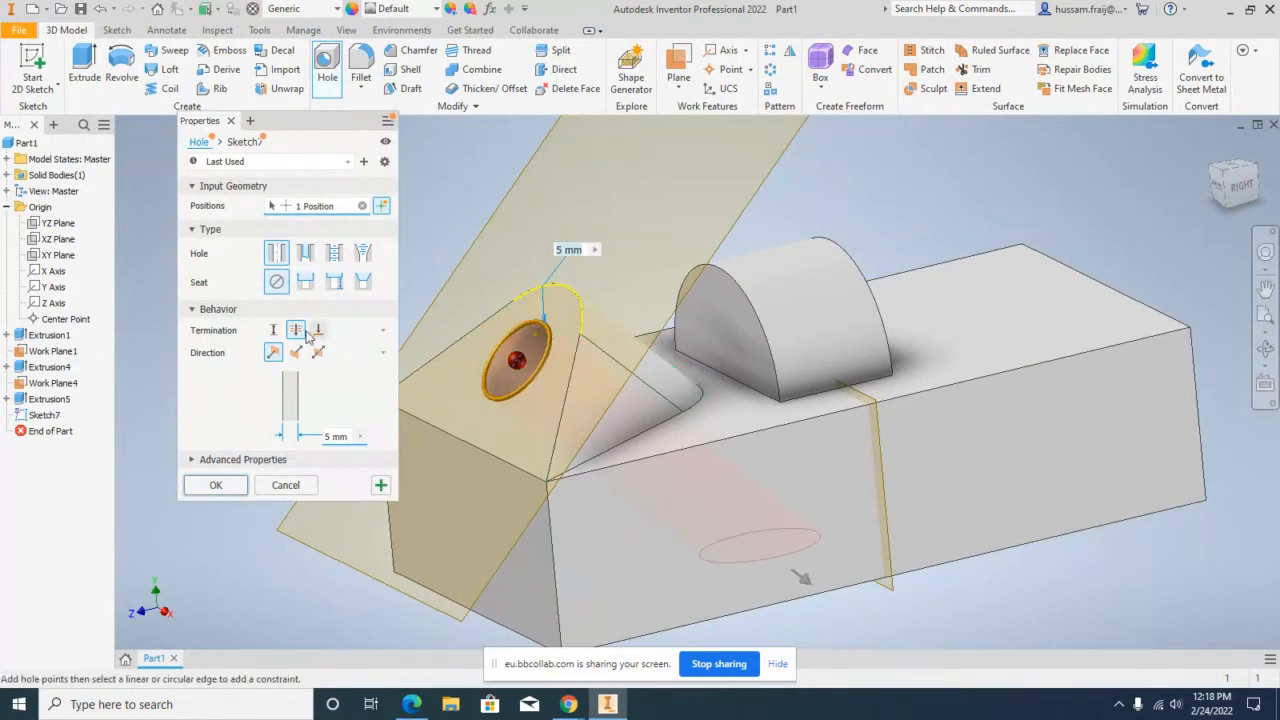
{"action": "left_click", "coordinate": [216, 485]}
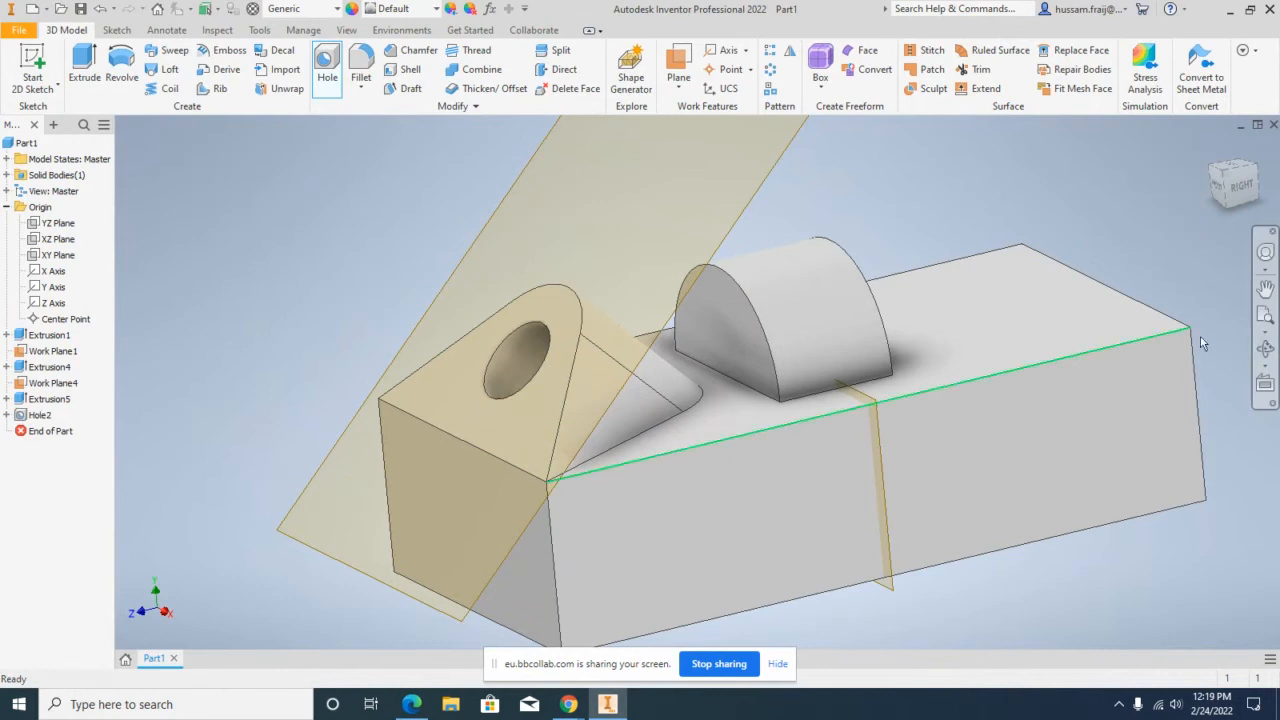
Step: Examine the drilled angled boss and its work plane from the right side and from the far end of the block
{"action": "left_click", "coordinate": [1265, 349]}
{"action": "left_click_drag", "start_coordinate": [687, 418], "coordinate": [646, 300]}
{"action": "key", "text": "Escape"}
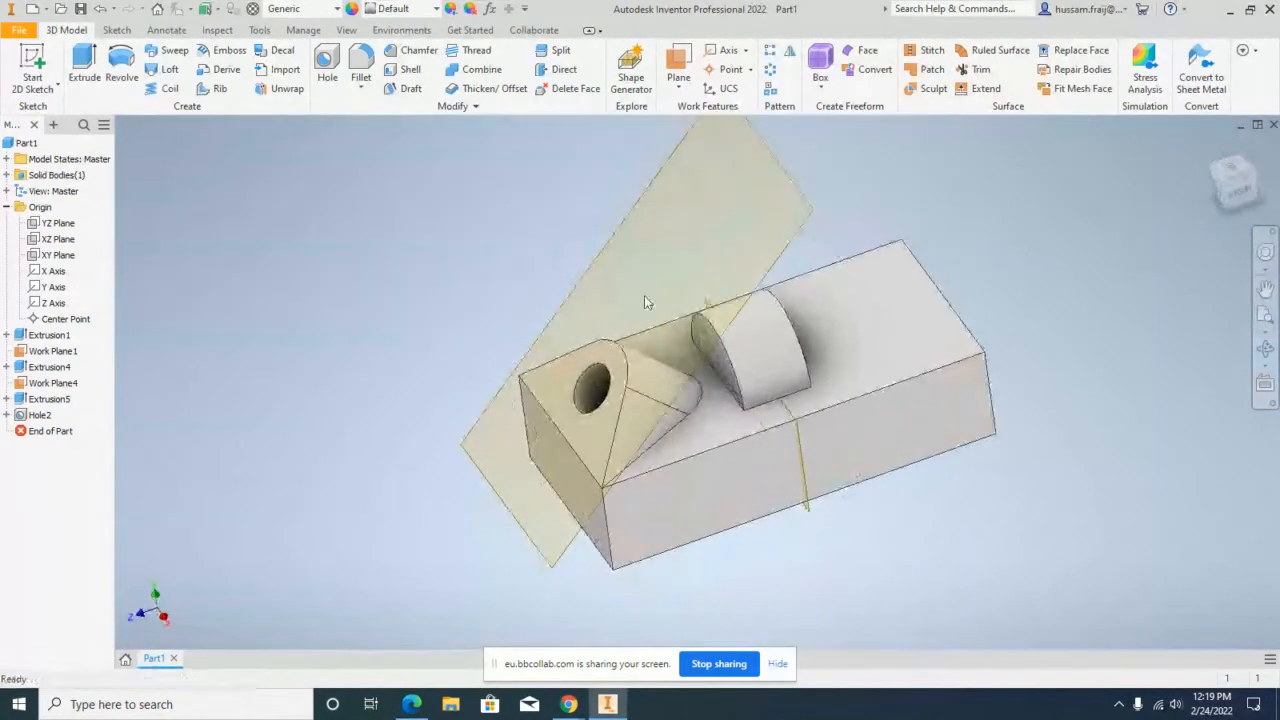
{"action": "left_click", "coordinate": [1242, 195]}
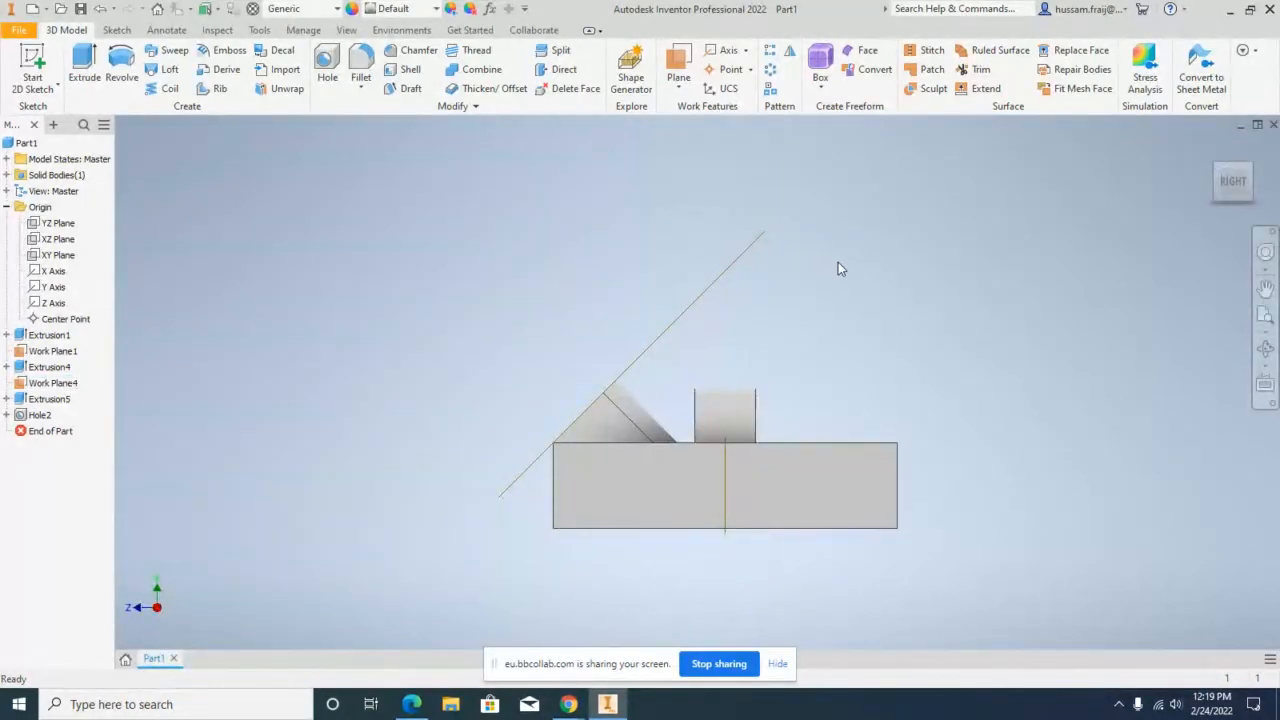
{"action": "left_click", "coordinate": [1266, 348]}
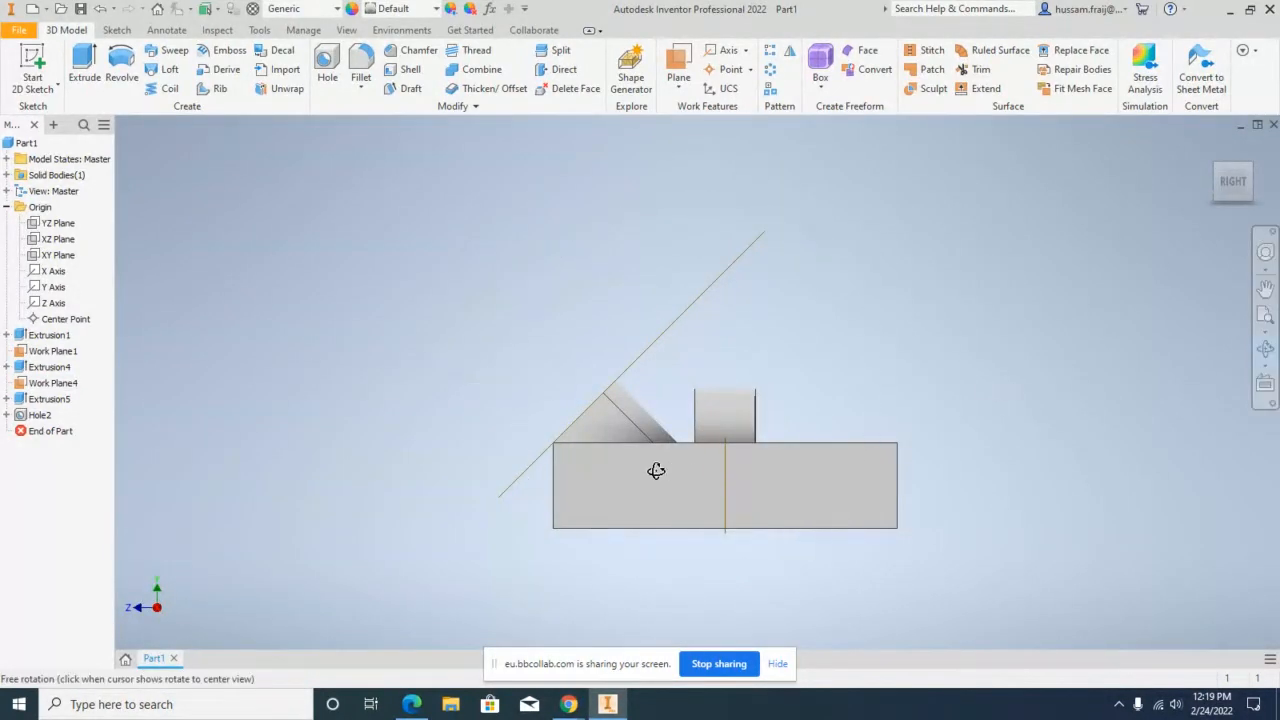
{"action": "left_click_drag", "start_coordinate": [654, 466], "coordinate": [705, 500]}
{"action": "left_click_drag", "start_coordinate": [692, 277], "coordinate": [689, 260]}
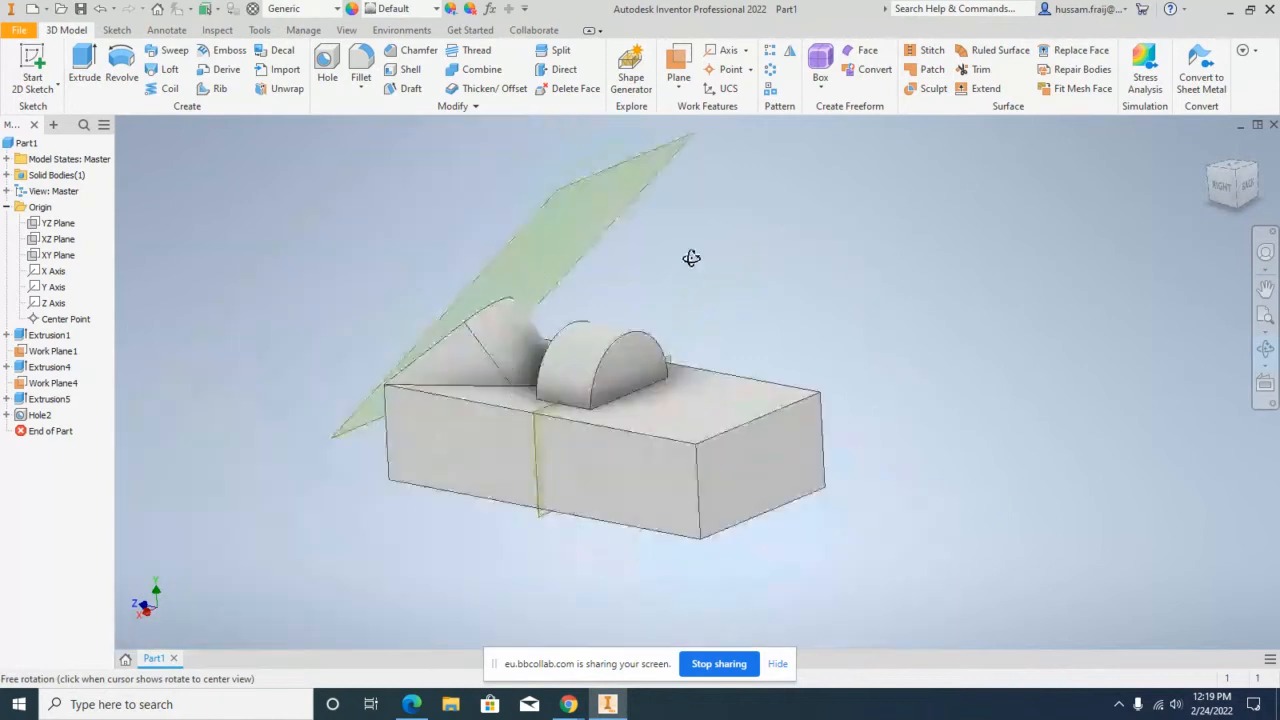
Step: Create a work plane at 50 degrees to the block's top face around the top edge of the end opposite the boss
{"action": "left_click", "coordinate": [678, 72]}
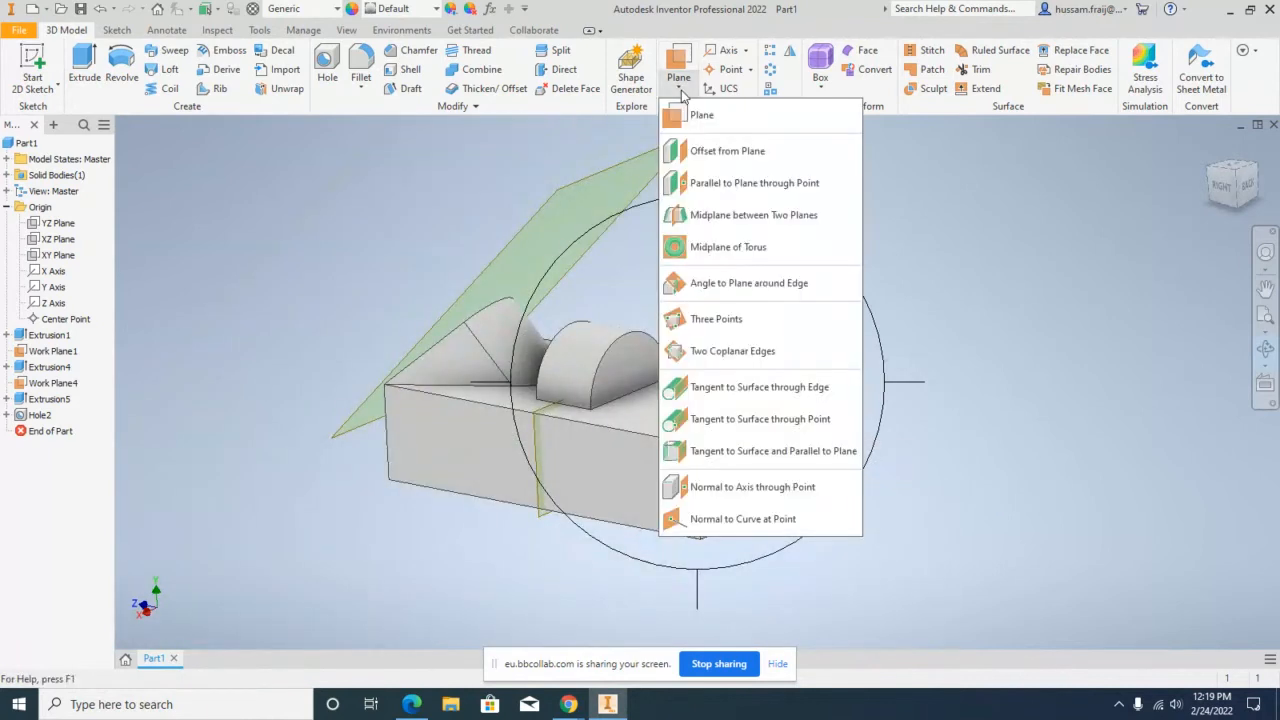
{"action": "left_click", "coordinate": [741, 286]}
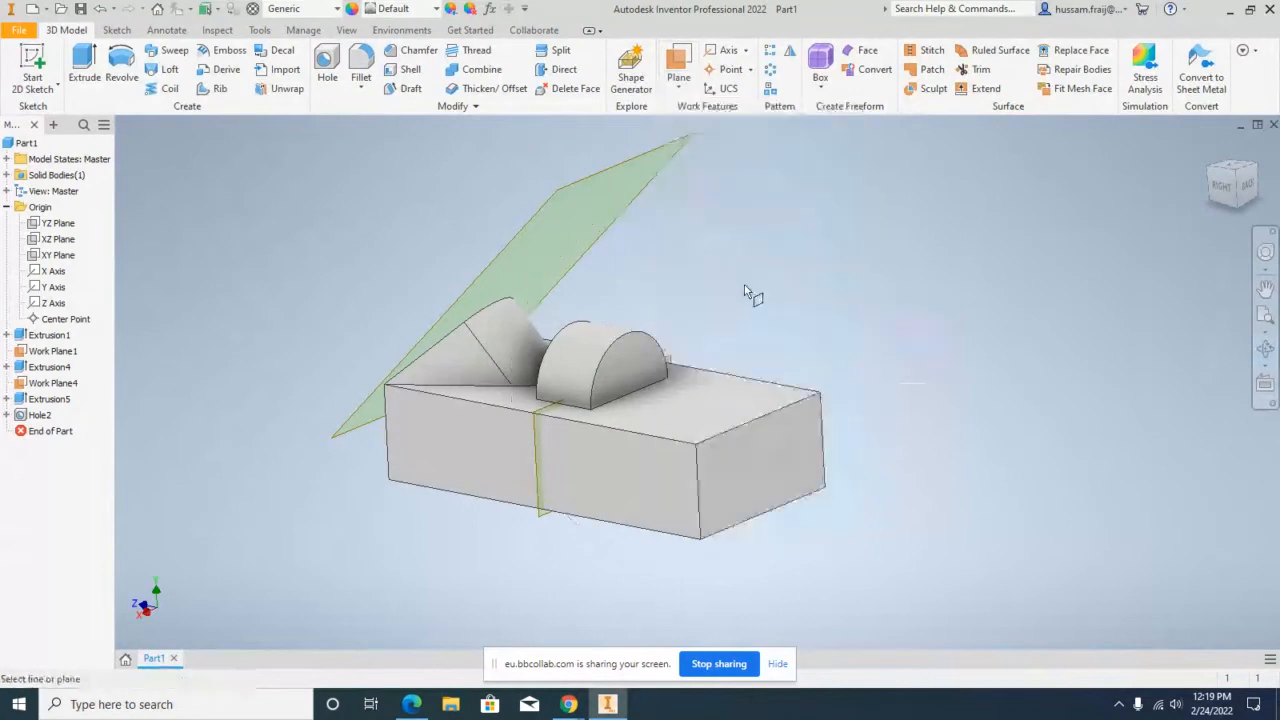
{"action": "left_click", "coordinate": [757, 402]}
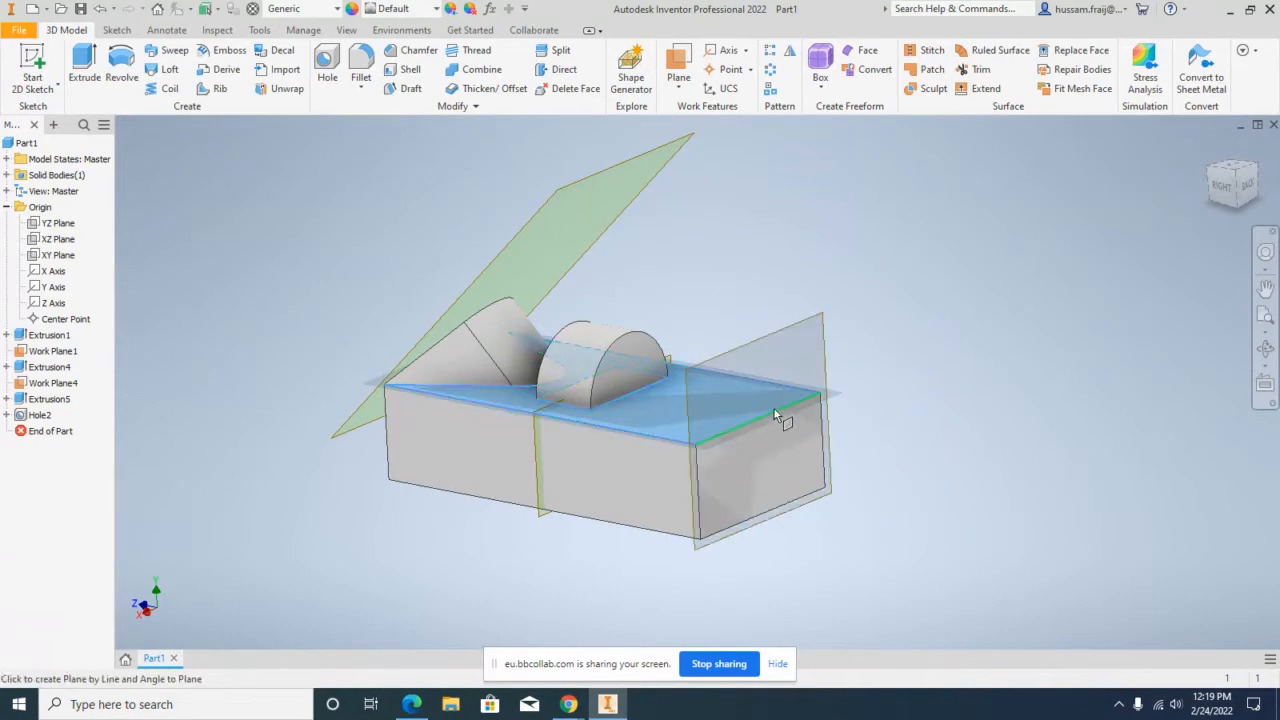
{"action": "scroll", "coordinate": [778, 430], "scroll_direction": "up", "scroll_amount": 2}
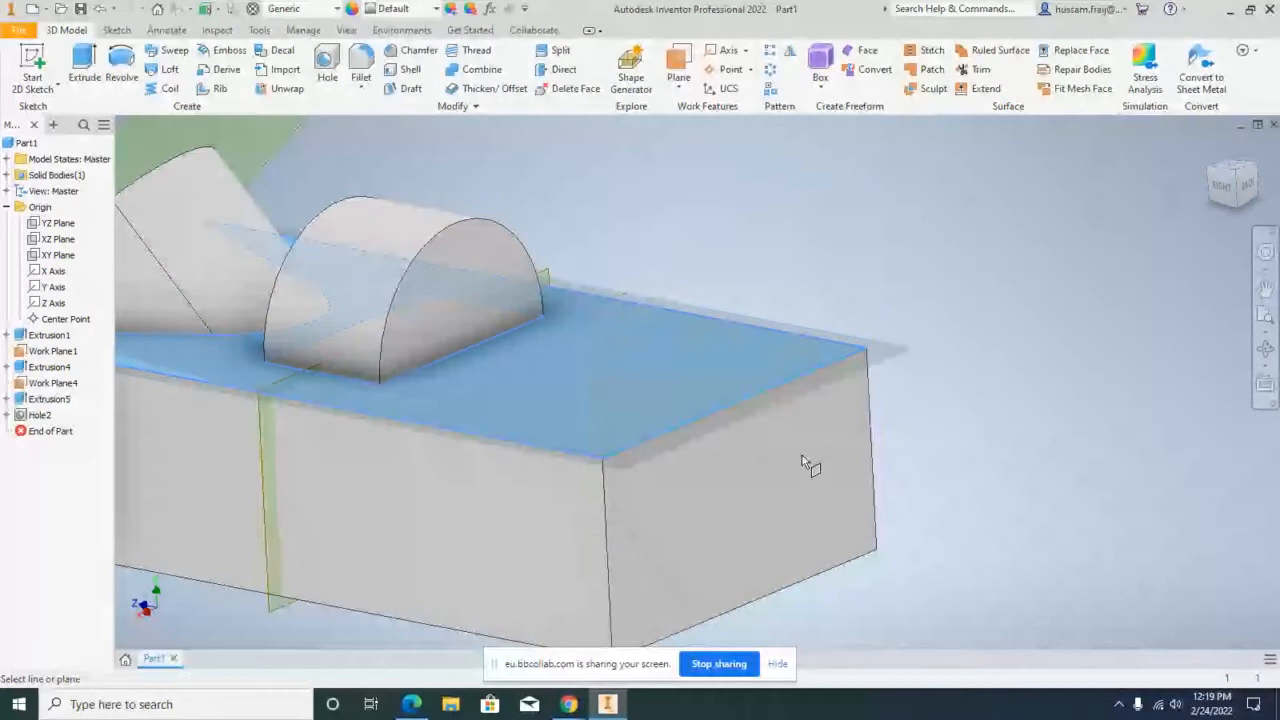
{"action": "left_click", "coordinate": [773, 385]}
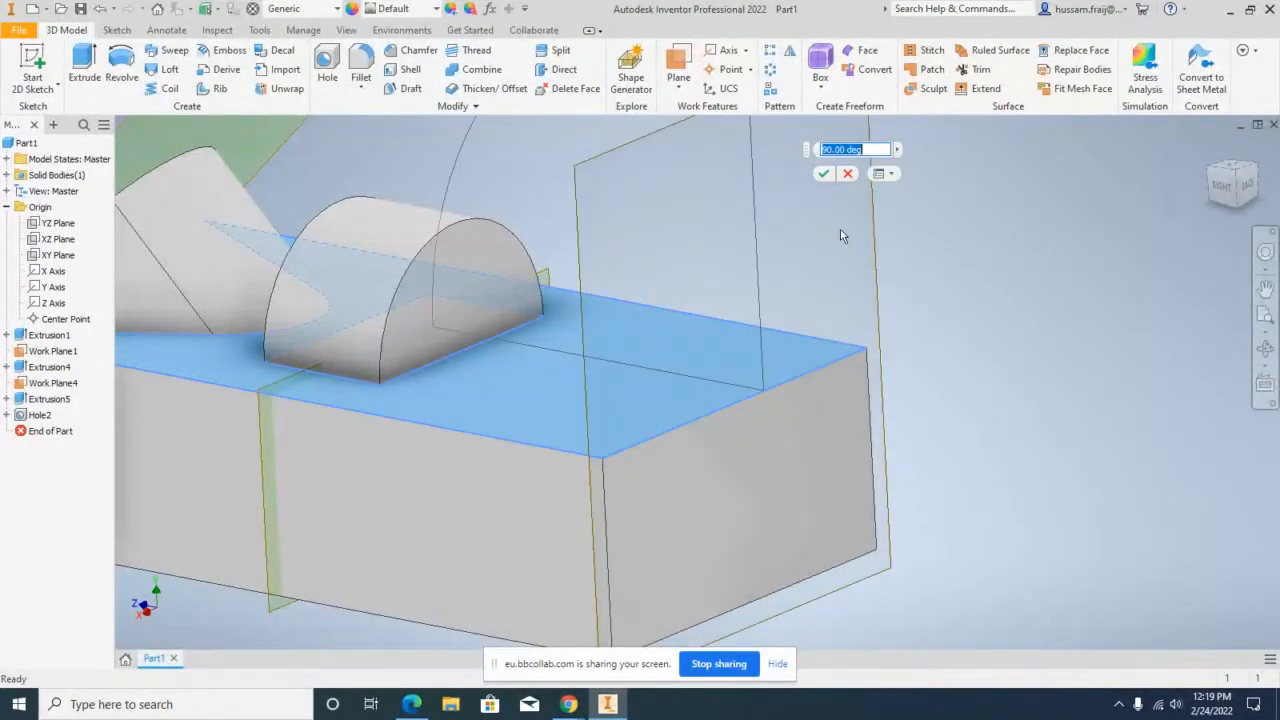
{"action": "scroll", "coordinate": [855, 226], "scroll_direction": "up", "scroll_amount": 3}
{"action": "scroll", "coordinate": [869, 208], "scroll_direction": "down", "scroll_amount": 5}
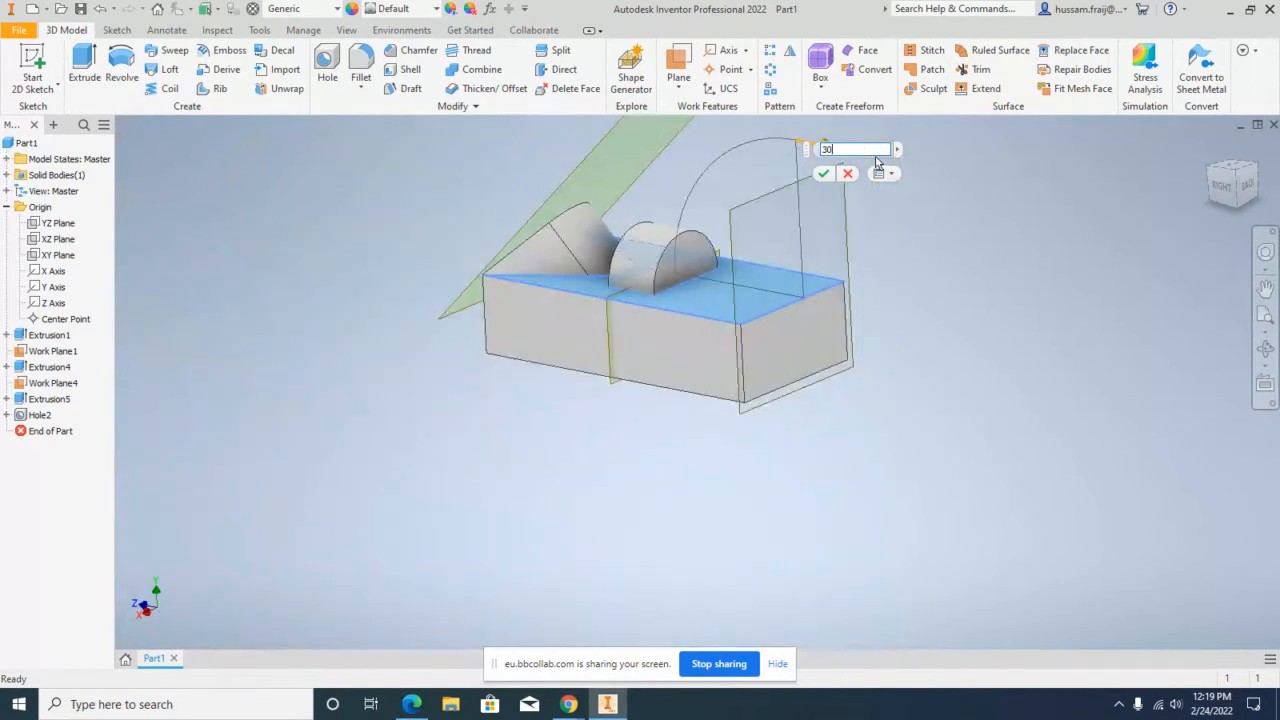
{"action": "scroll", "coordinate": [778, 400], "scroll_direction": "down", "scroll_amount": 2}
{"action": "scroll", "coordinate": [808, 300], "scroll_direction": "up", "scroll_amount": 3}
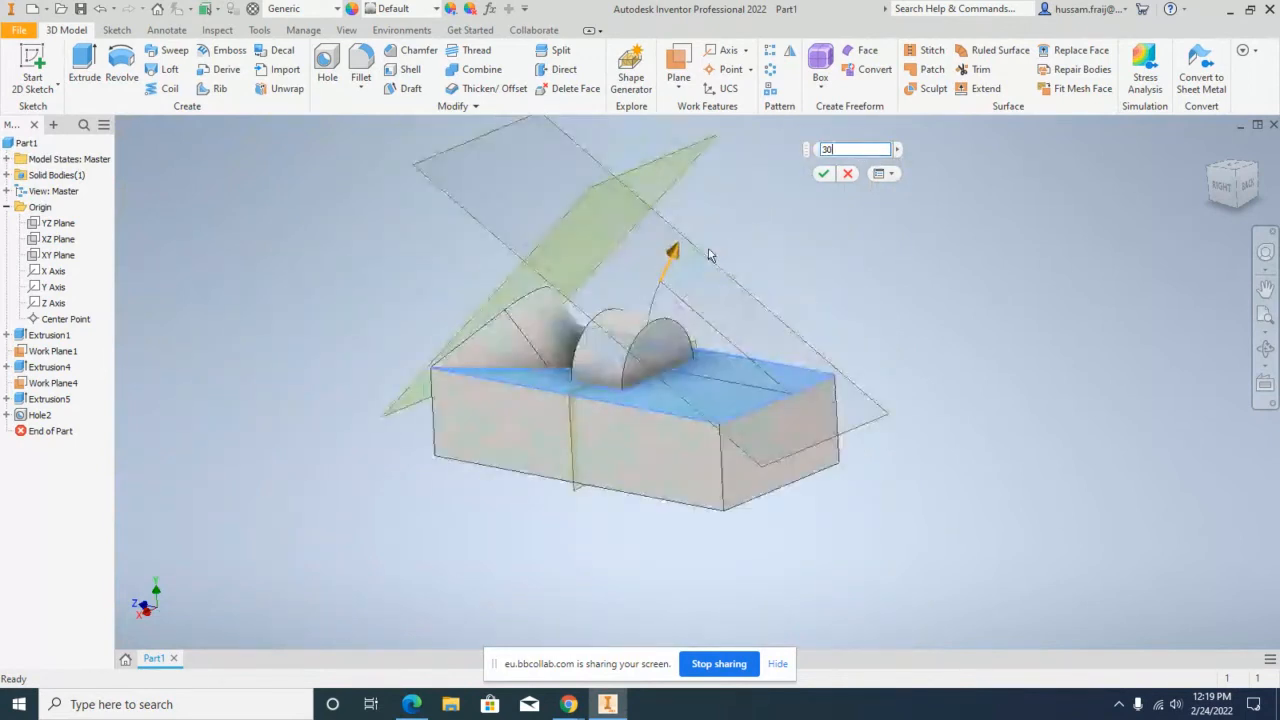
{"action": "left_click_drag", "start_coordinate": [673, 257], "coordinate": [768, 348]}
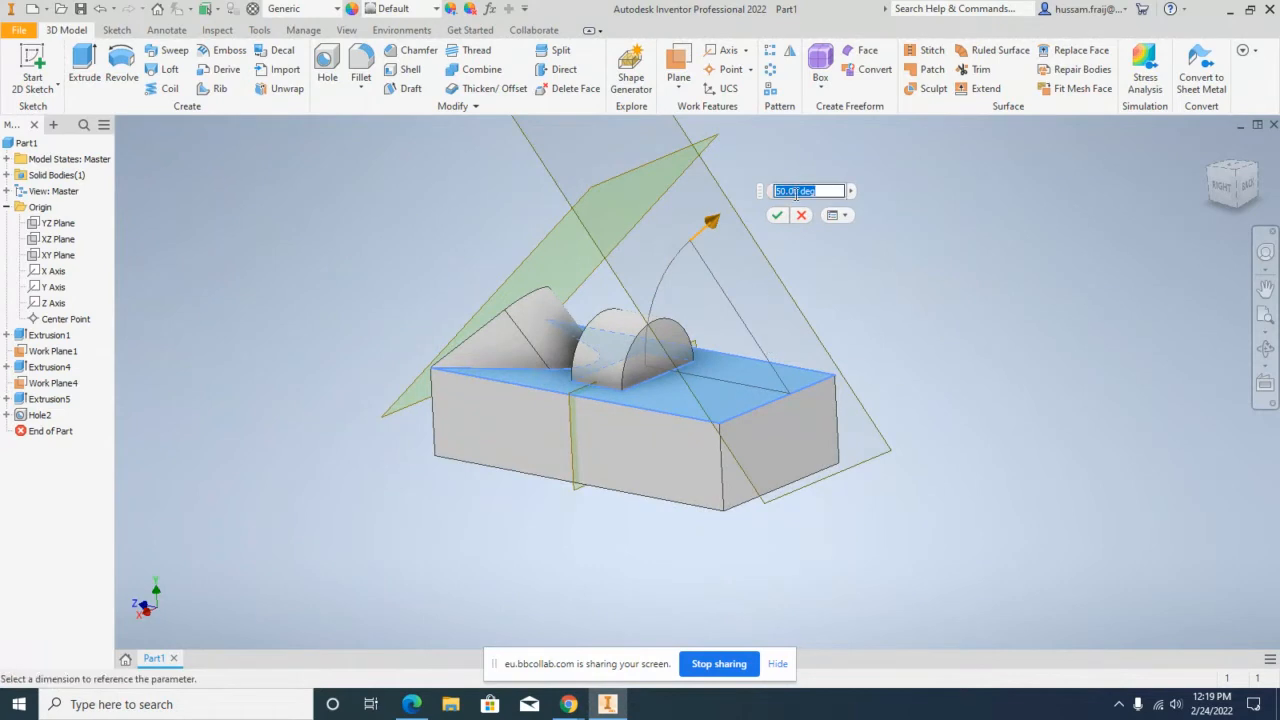
{"action": "left_click", "coordinate": [779, 217]}
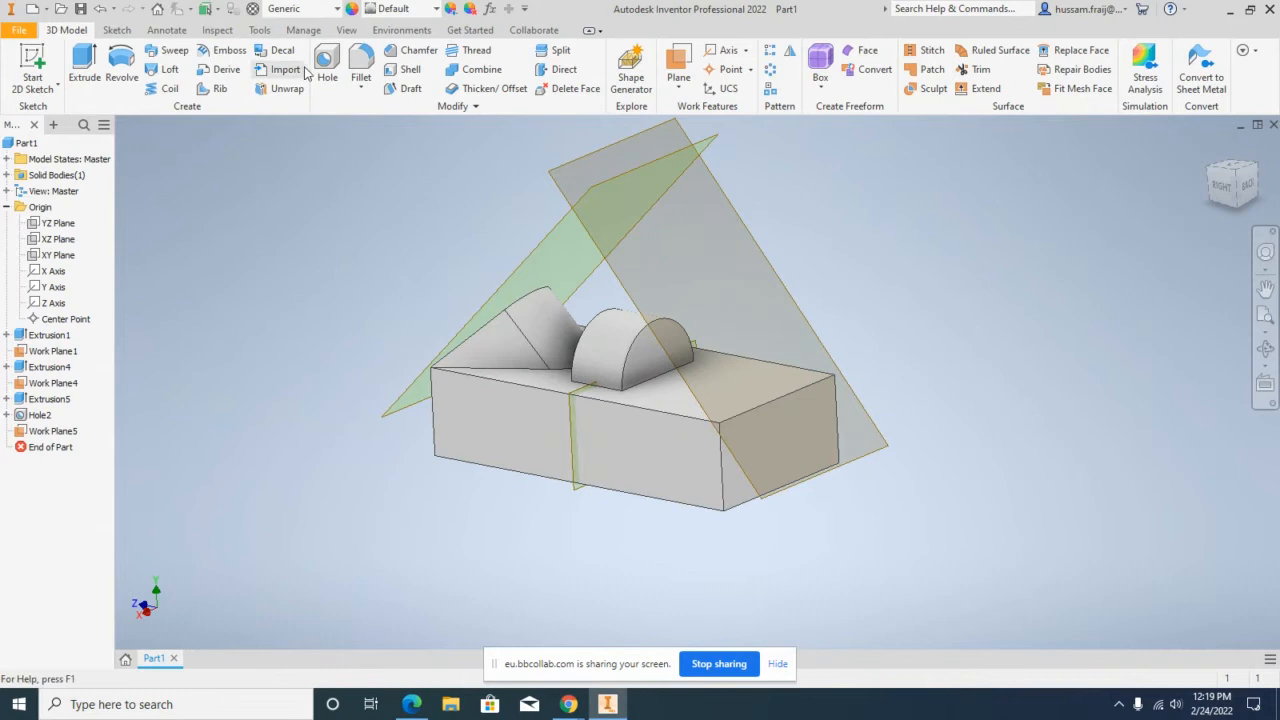
Step: Sketch two small circles side by side on the new angled work plane above the block, and finish the sketch
{"action": "left_click", "coordinate": [40, 88]}
{"action": "left_click", "coordinate": [50, 115]}
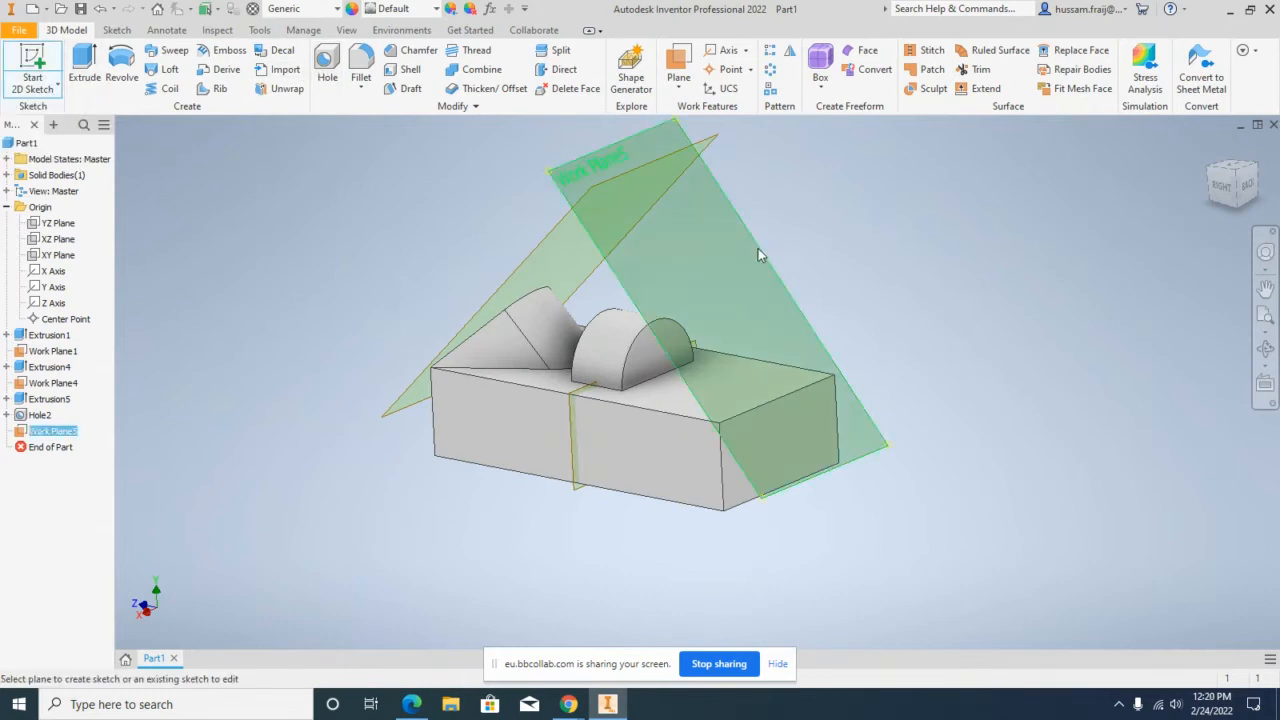
{"action": "left_click", "coordinate": [758, 248]}
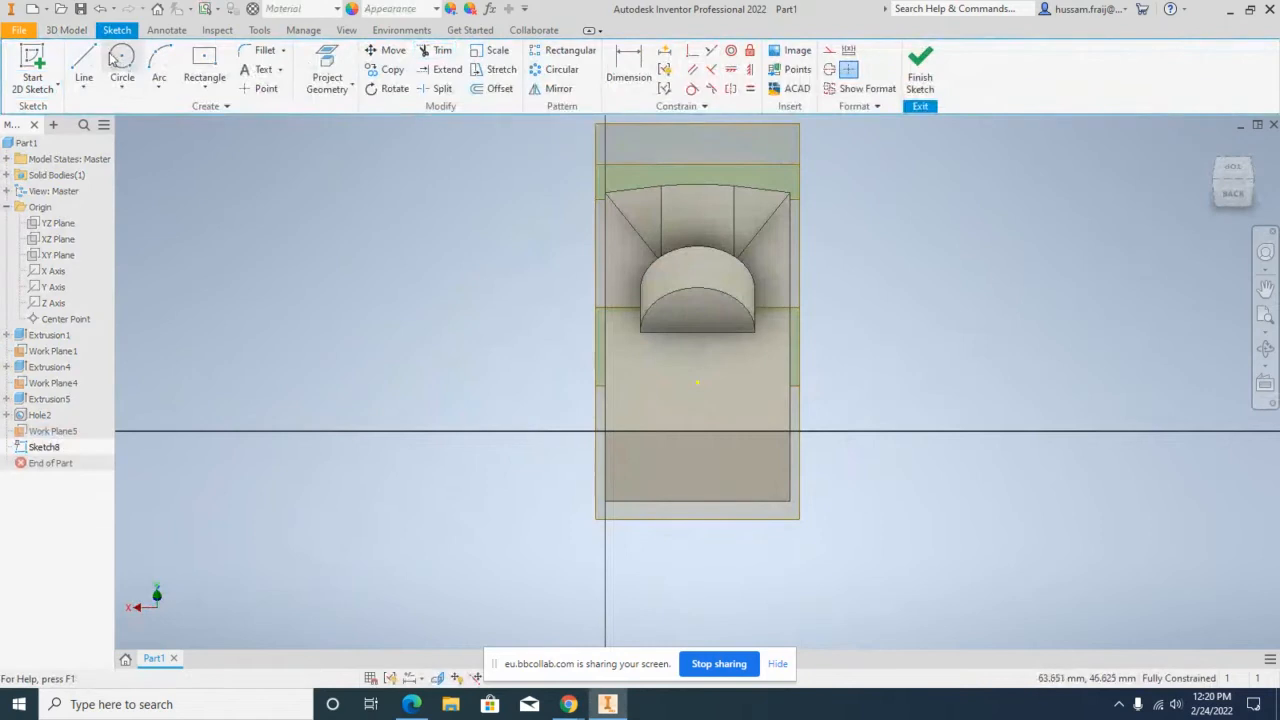
{"action": "left_click", "coordinate": [122, 60]}
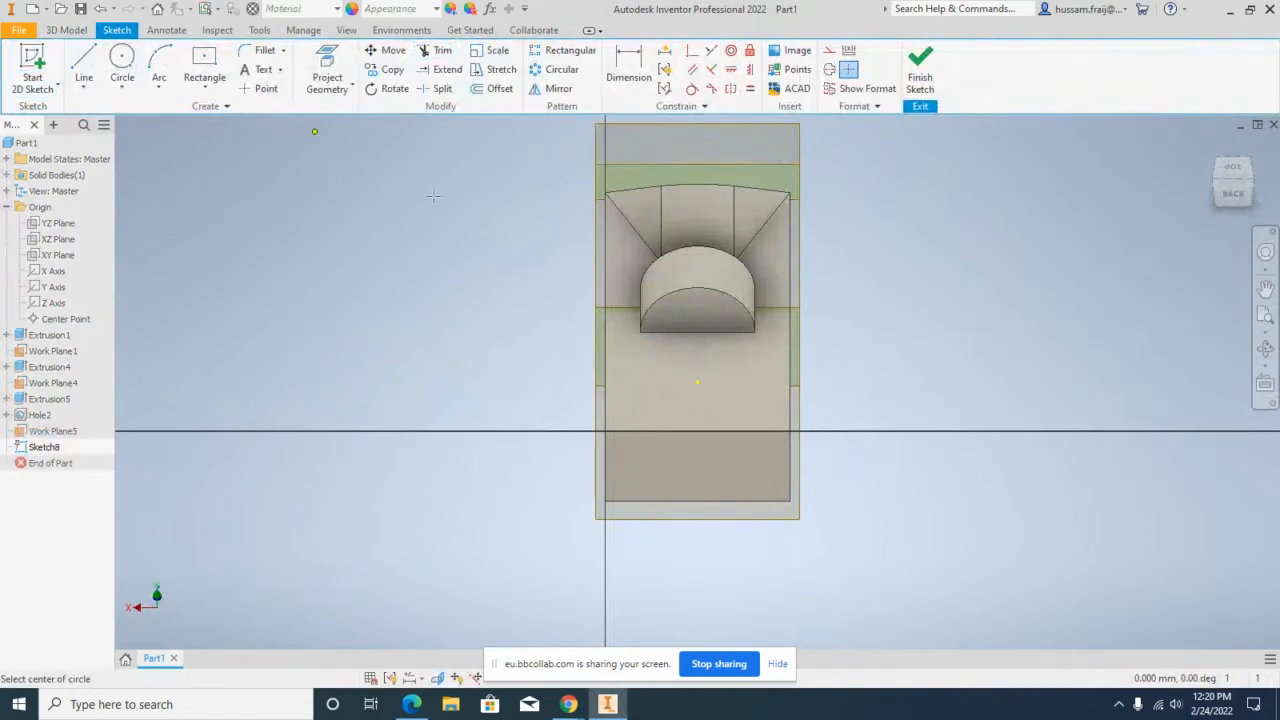
{"action": "left_click", "coordinate": [749, 388]}
{"action": "left_click", "coordinate": [763, 398]}
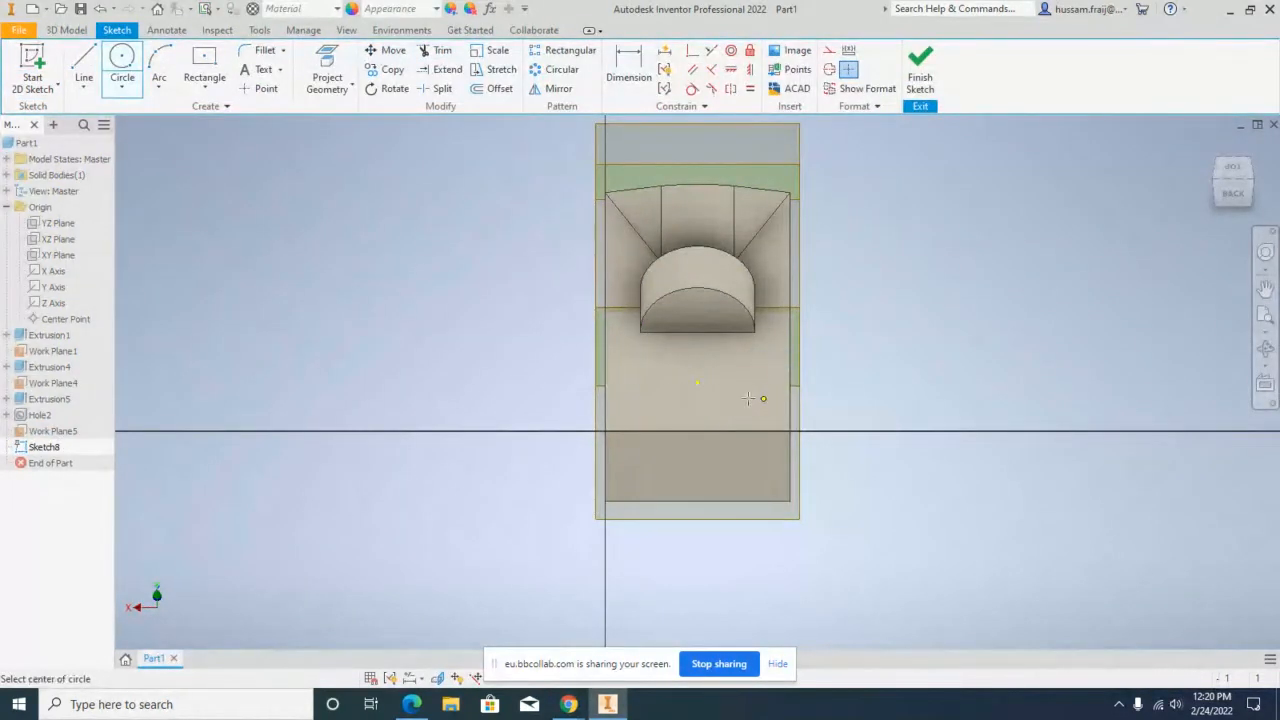
{"action": "left_click", "coordinate": [658, 398]}
{"action": "left_click", "coordinate": [677, 398]}
{"action": "left_click", "coordinate": [920, 68]}
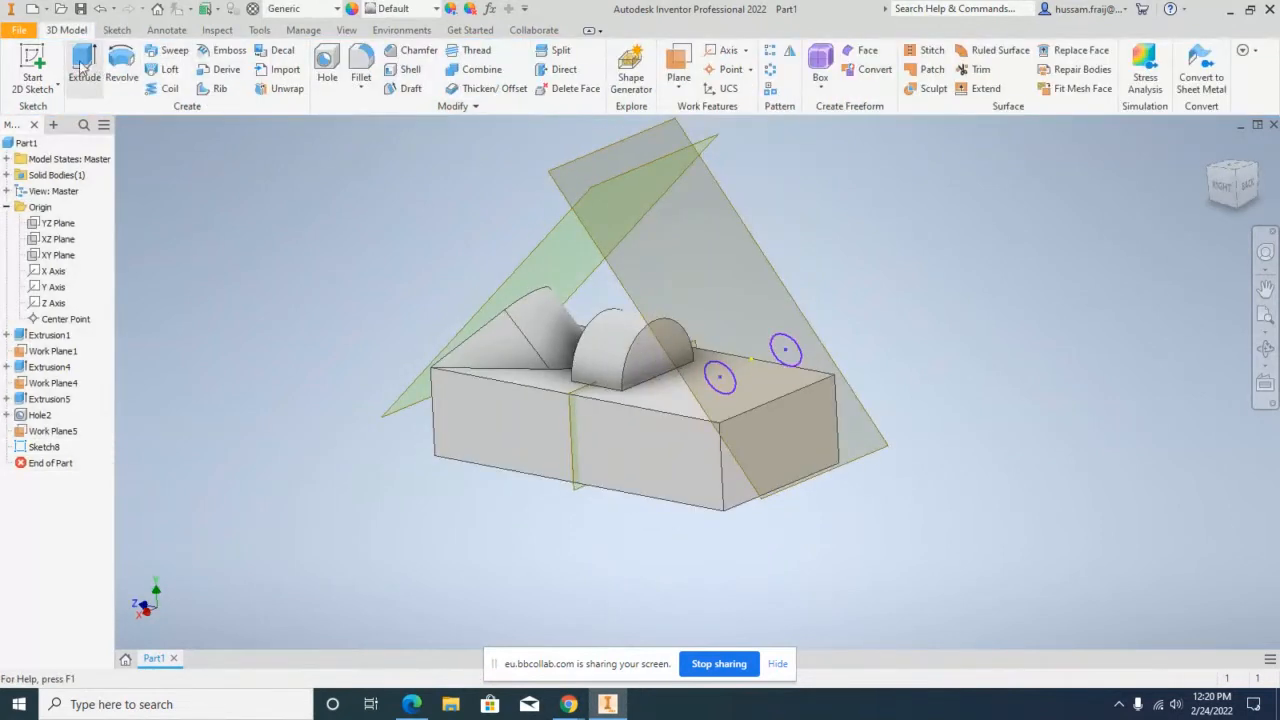
Step: Extrude both circles from the angled plane toward the block with the To Next extent, joining them to the solid
{"action": "left_click", "coordinate": [84, 65]}
{"action": "left_click", "coordinate": [792, 352]}
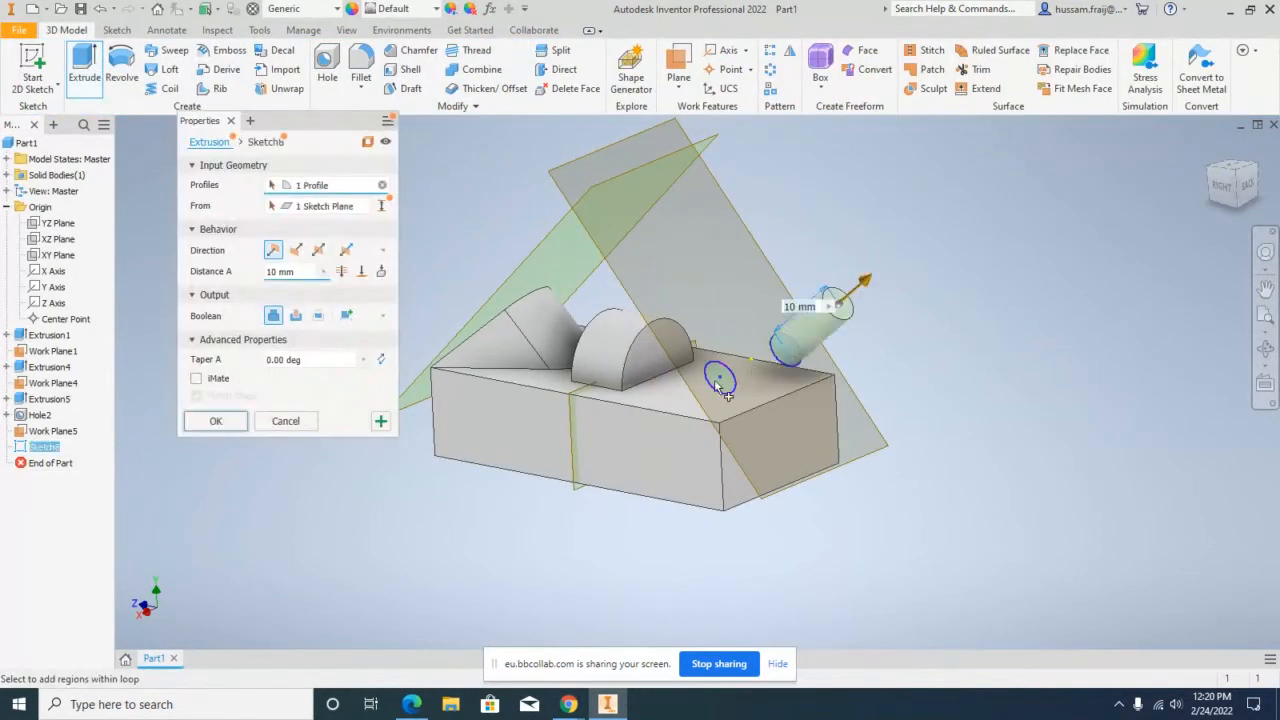
{"action": "left_click", "coordinate": [718, 380]}
{"action": "left_click", "coordinate": [385, 270]}
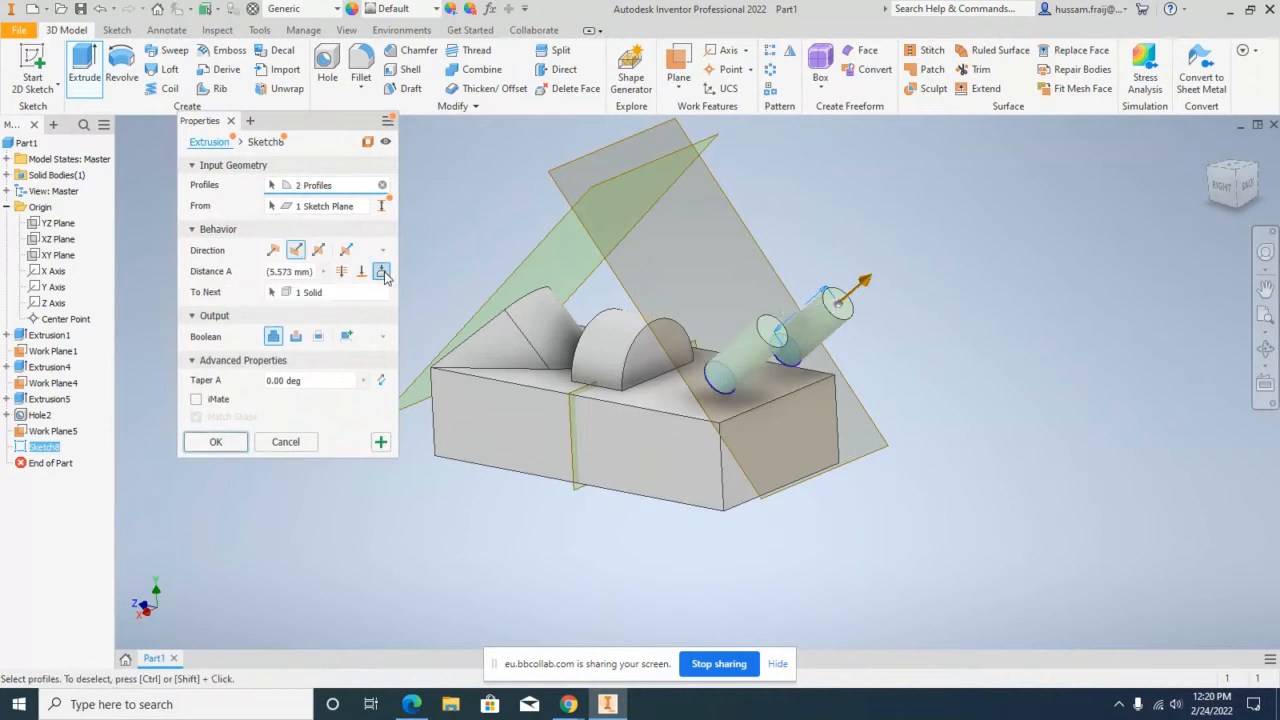
{"action": "left_click", "coordinate": [215, 441]}
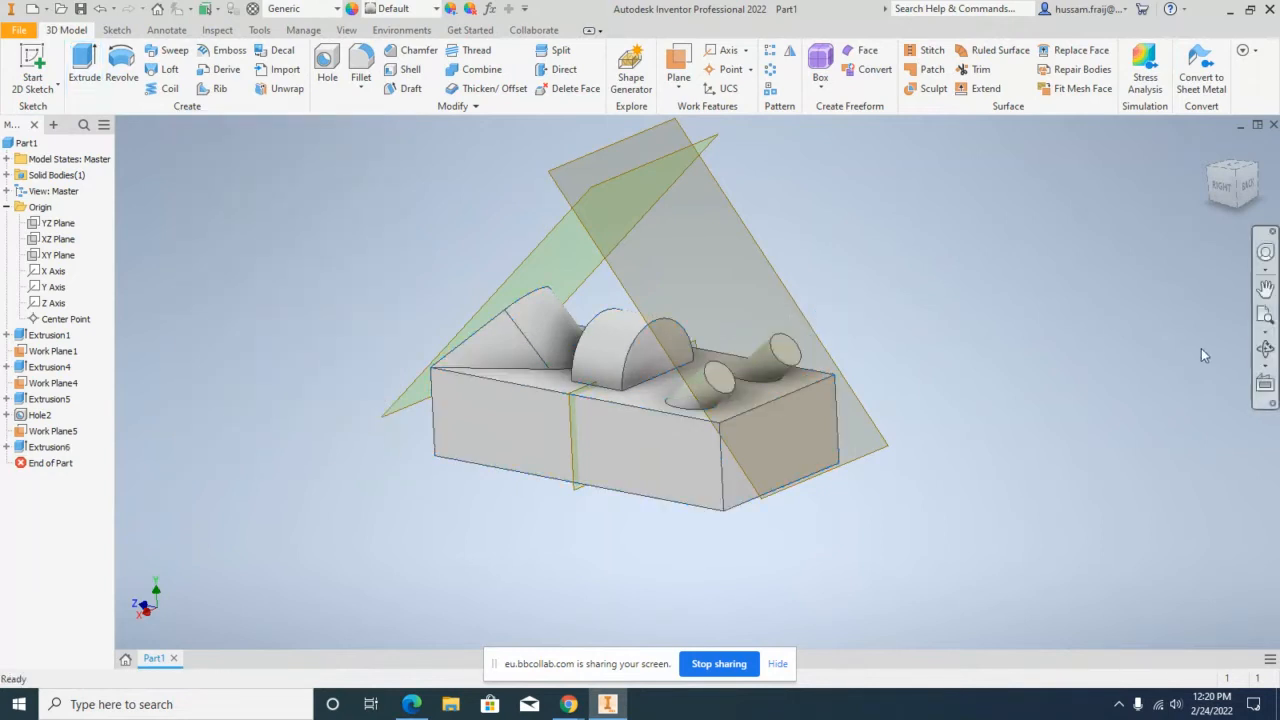
Step: Delete the angled work plane above the two small cylinders together with its dependent sketches and features
{"action": "left_click", "coordinate": [1265, 349]}
{"action": "left_click_drag", "start_coordinate": [771, 423], "coordinate": [680, 434]}
{"action": "key", "text": "Escape"}
{"action": "right_click", "coordinate": [44, 433]}
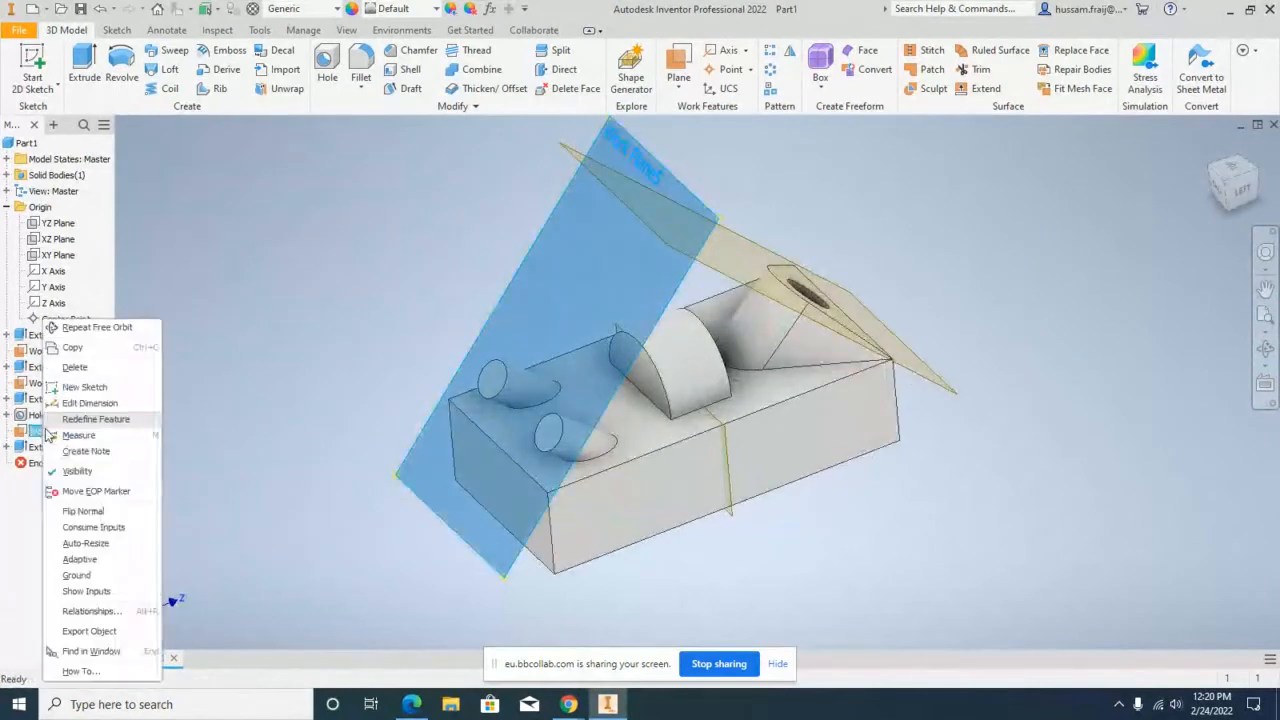
{"action": "left_click", "coordinate": [80, 372]}
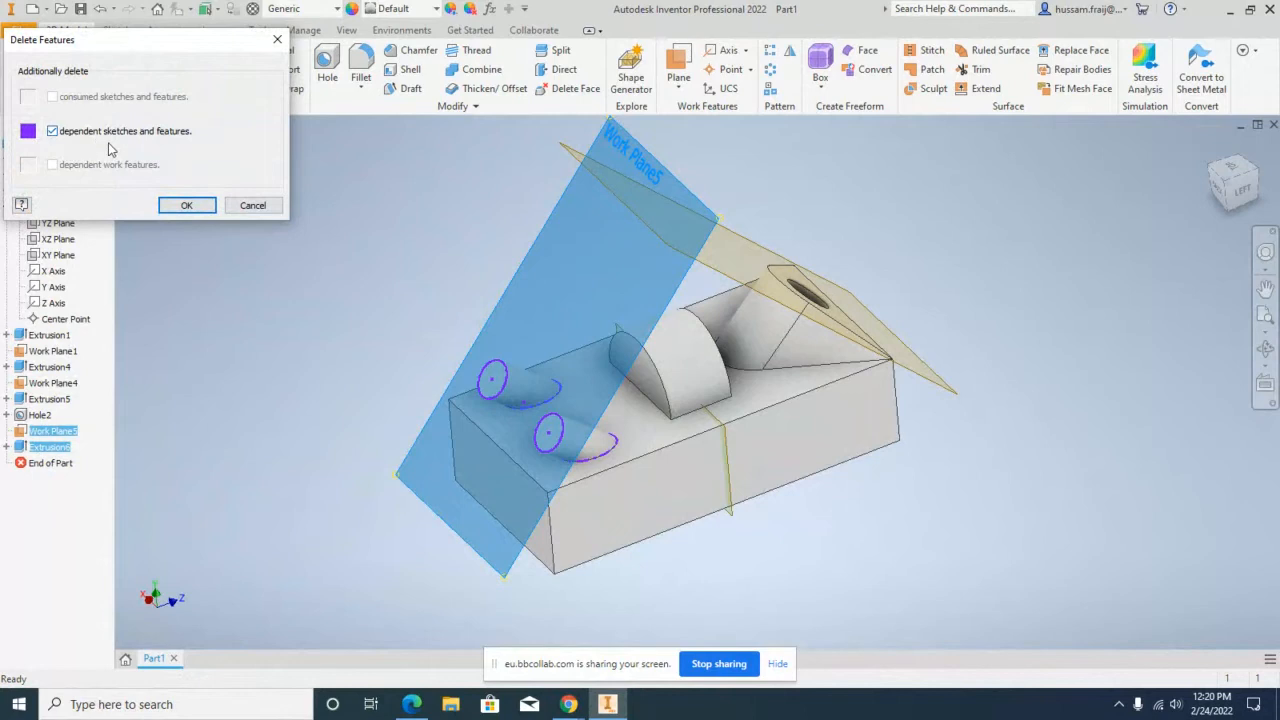
{"action": "left_click", "coordinate": [187, 207]}
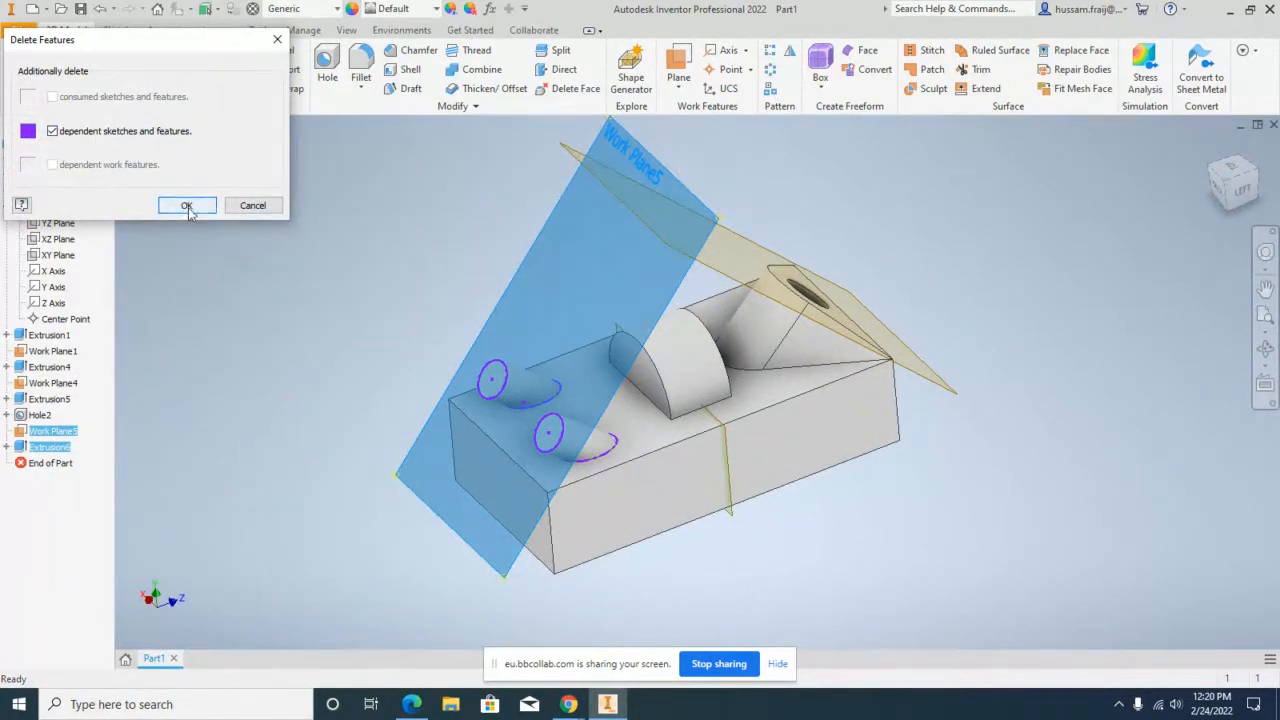
{"action": "left_click", "coordinate": [187, 206]}
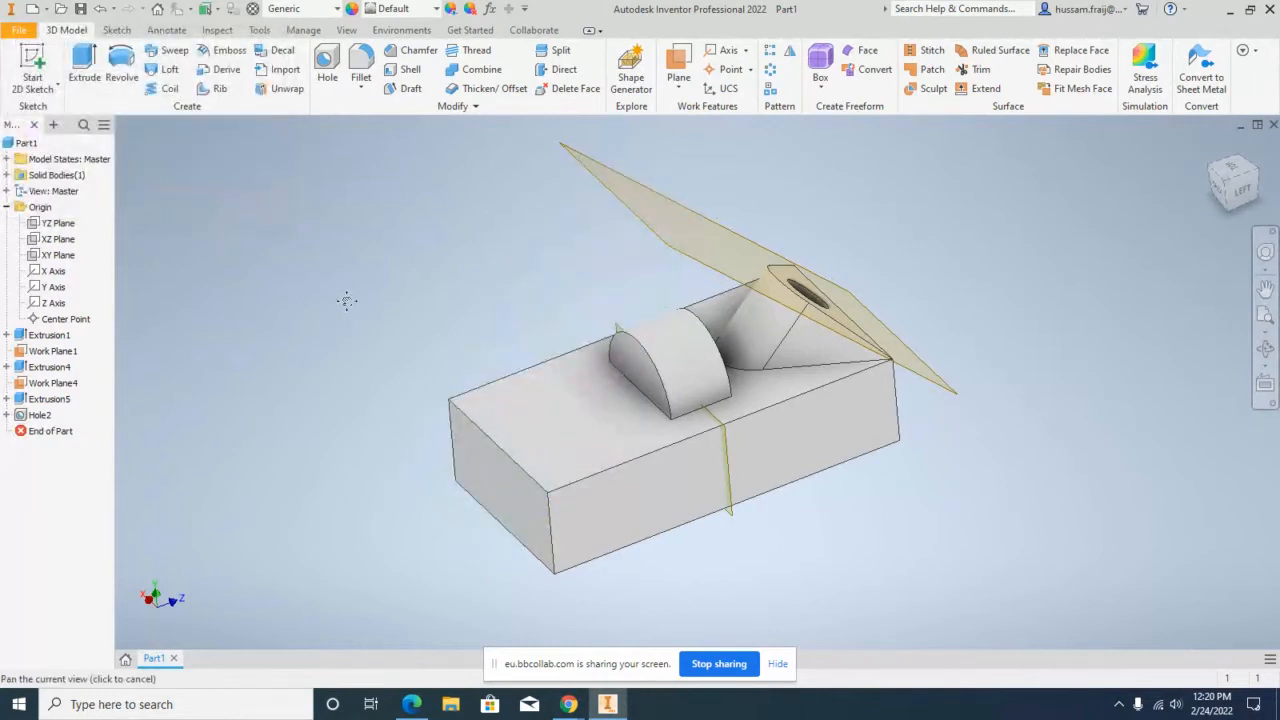
Step: Create a work plane offset 13.25 mm outward from the block's end face opposite the drilled boss
{"action": "middle_click_drag", "start_coordinate": [348, 307], "coordinate": [345, 327]}
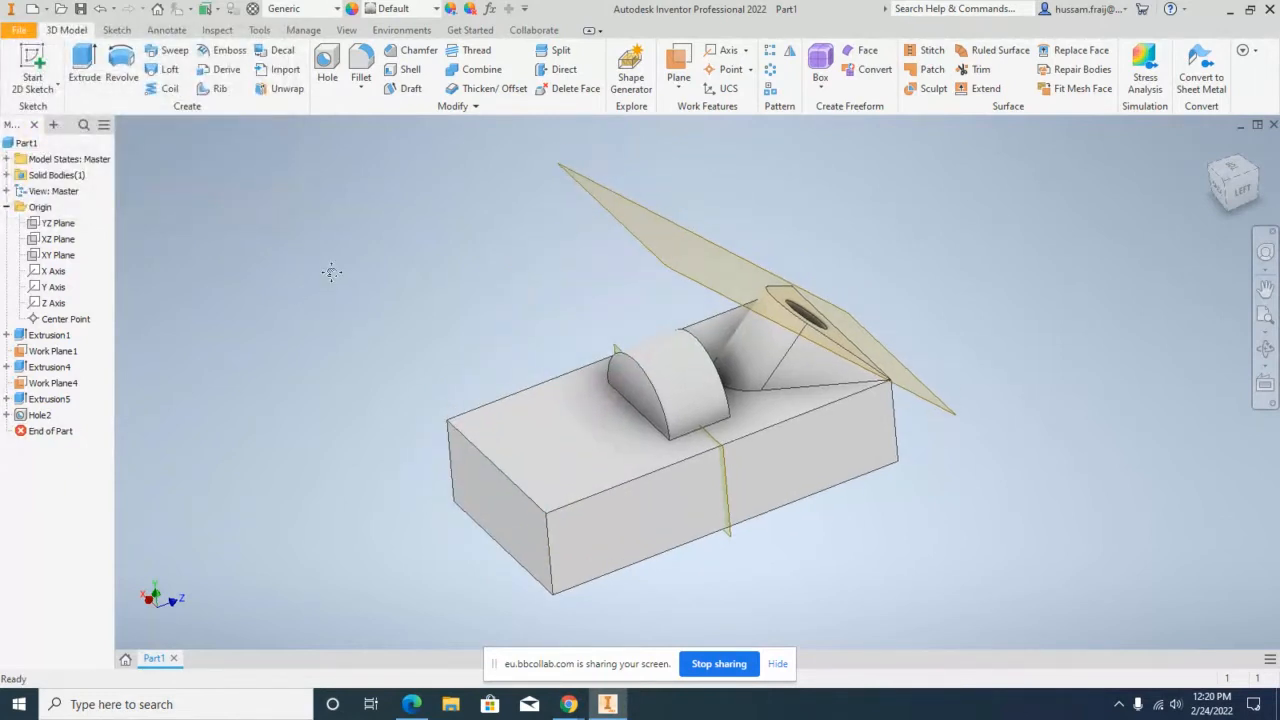
{"action": "middle_click_drag", "start_coordinate": [320, 284], "coordinate": [378, 232]}
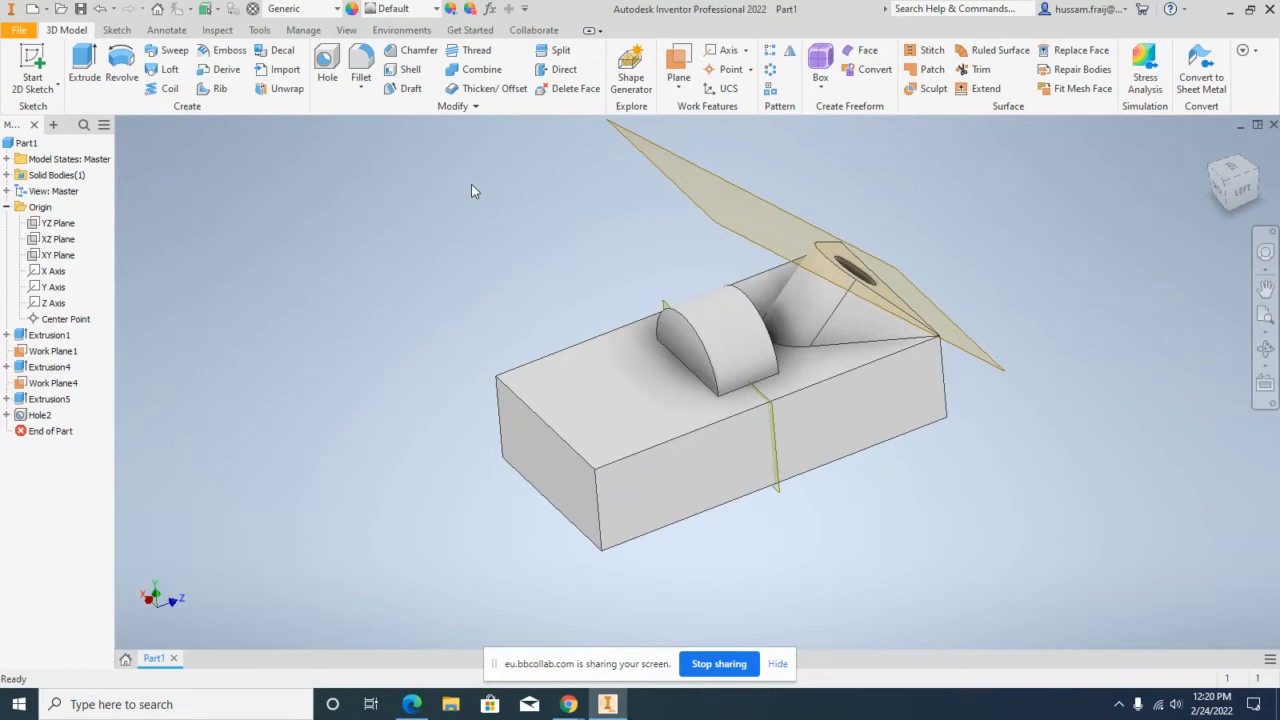
{"action": "middle_click_drag", "start_coordinate": [417, 279], "coordinate": [420, 279]}
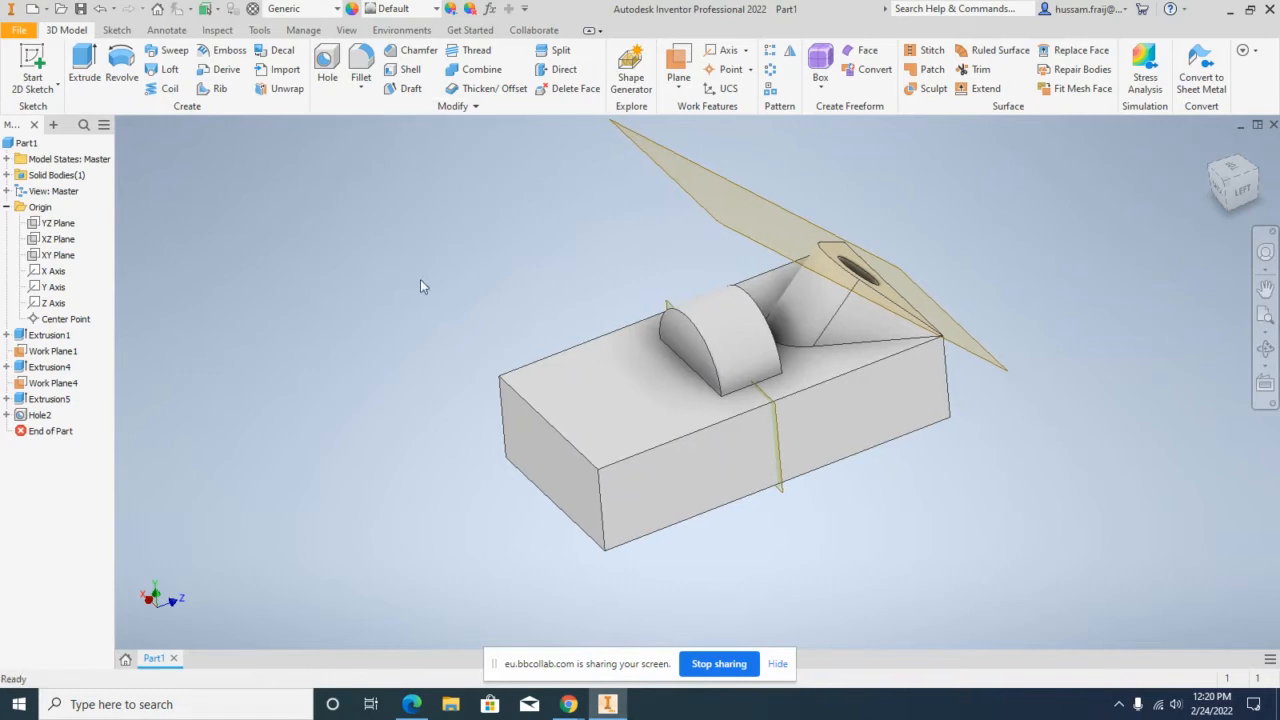
{"action": "left_click", "coordinate": [535, 460]}
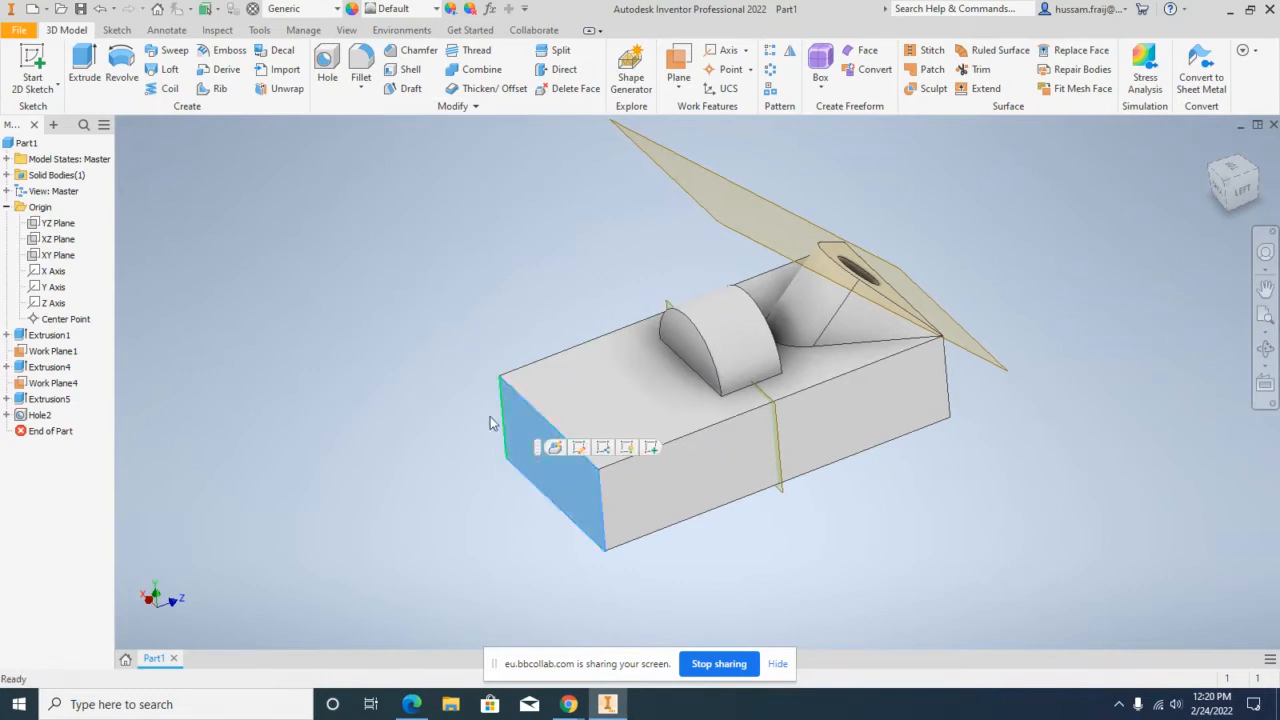
{"action": "left_click", "coordinate": [543, 272]}
{"action": "left_click", "coordinate": [679, 60]}
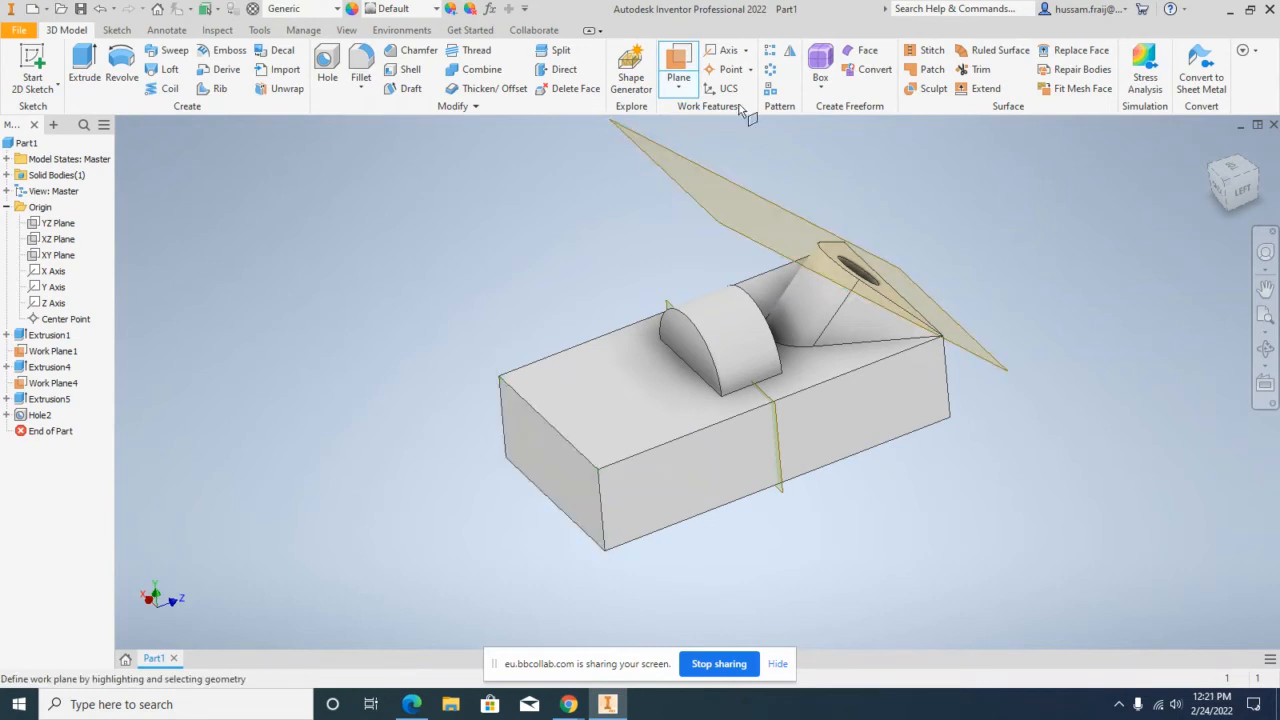
{"action": "left_click", "coordinate": [686, 92]}
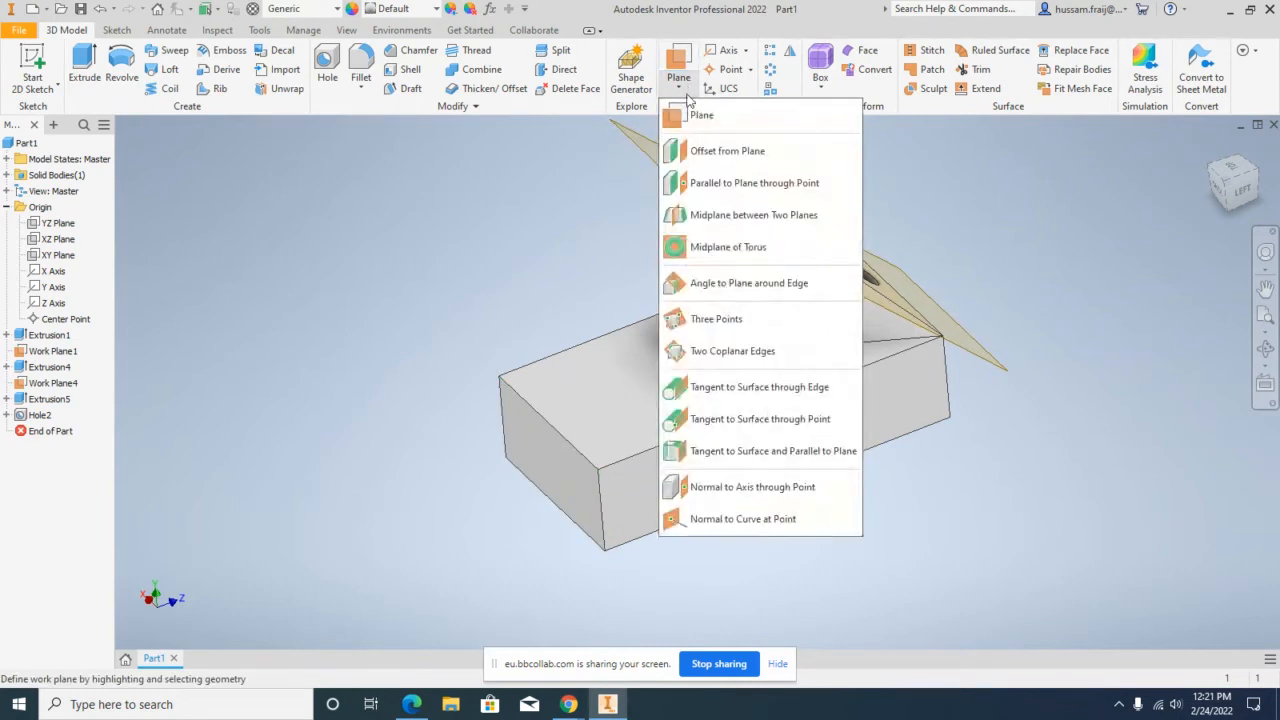
{"action": "left_click", "coordinate": [726, 152]}
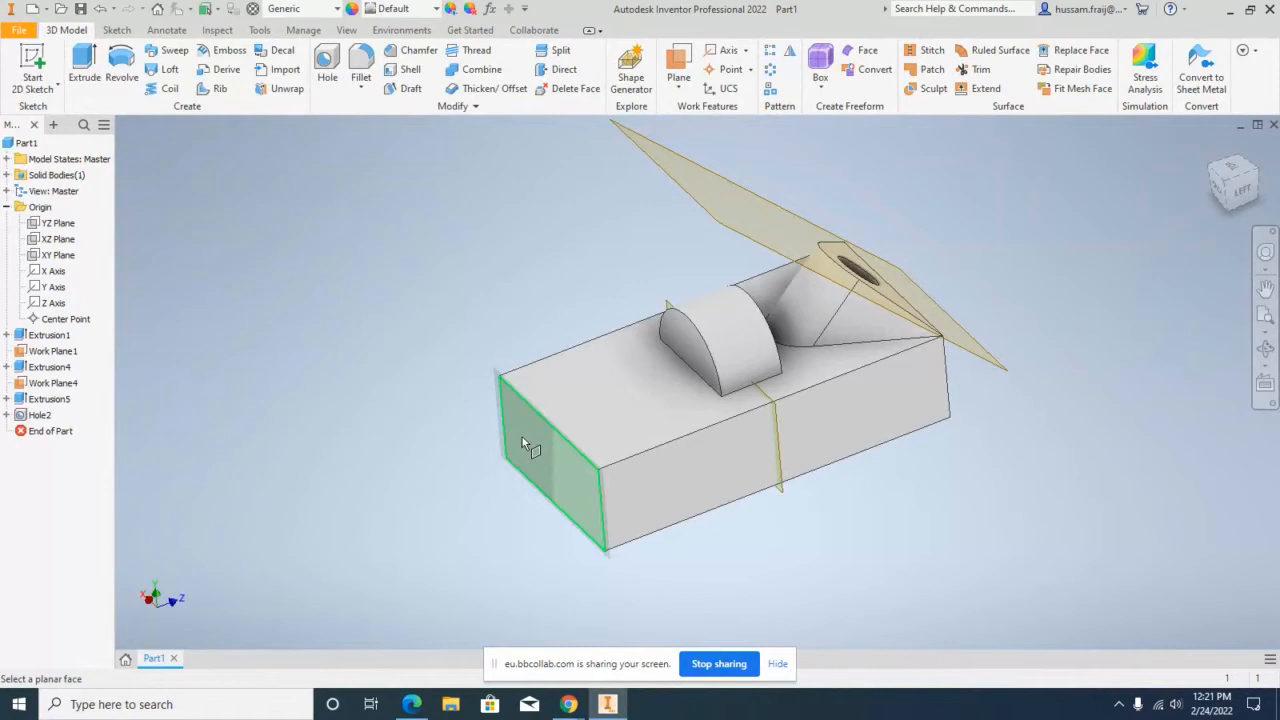
{"action": "left_click_drag", "start_coordinate": [522, 446], "coordinate": [403, 476]}
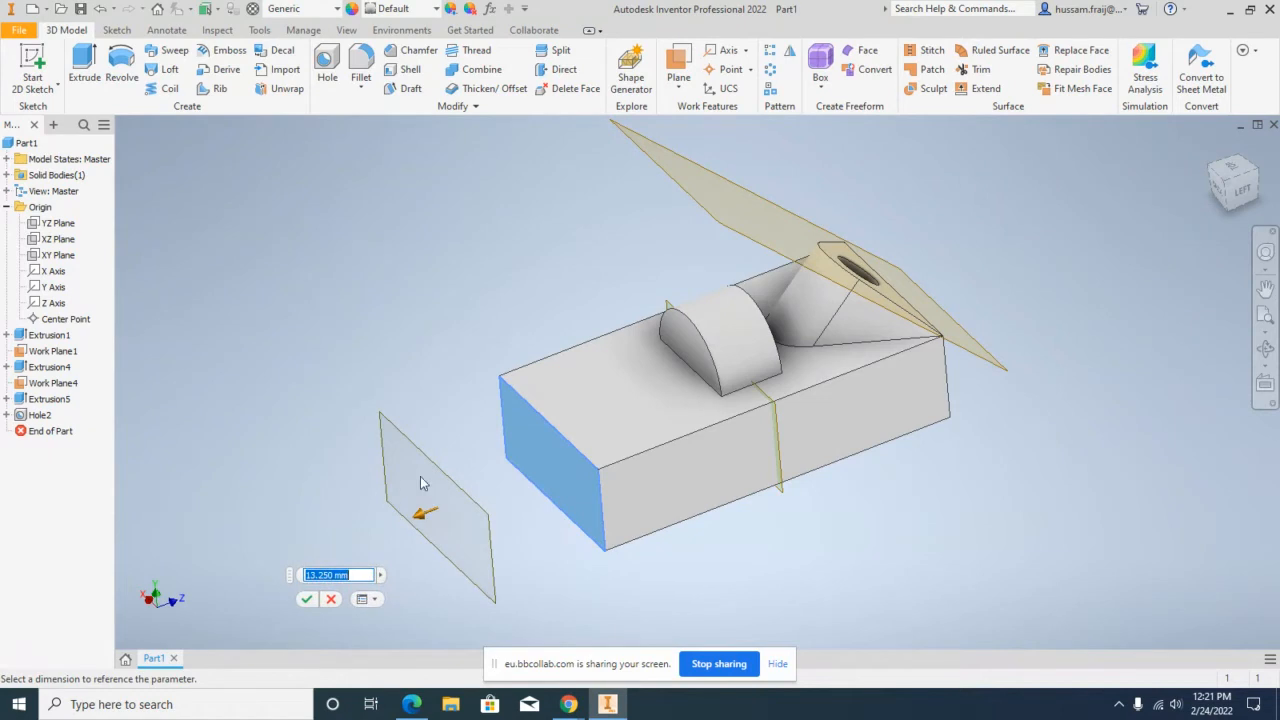
{"action": "left_click", "coordinate": [306, 599]}
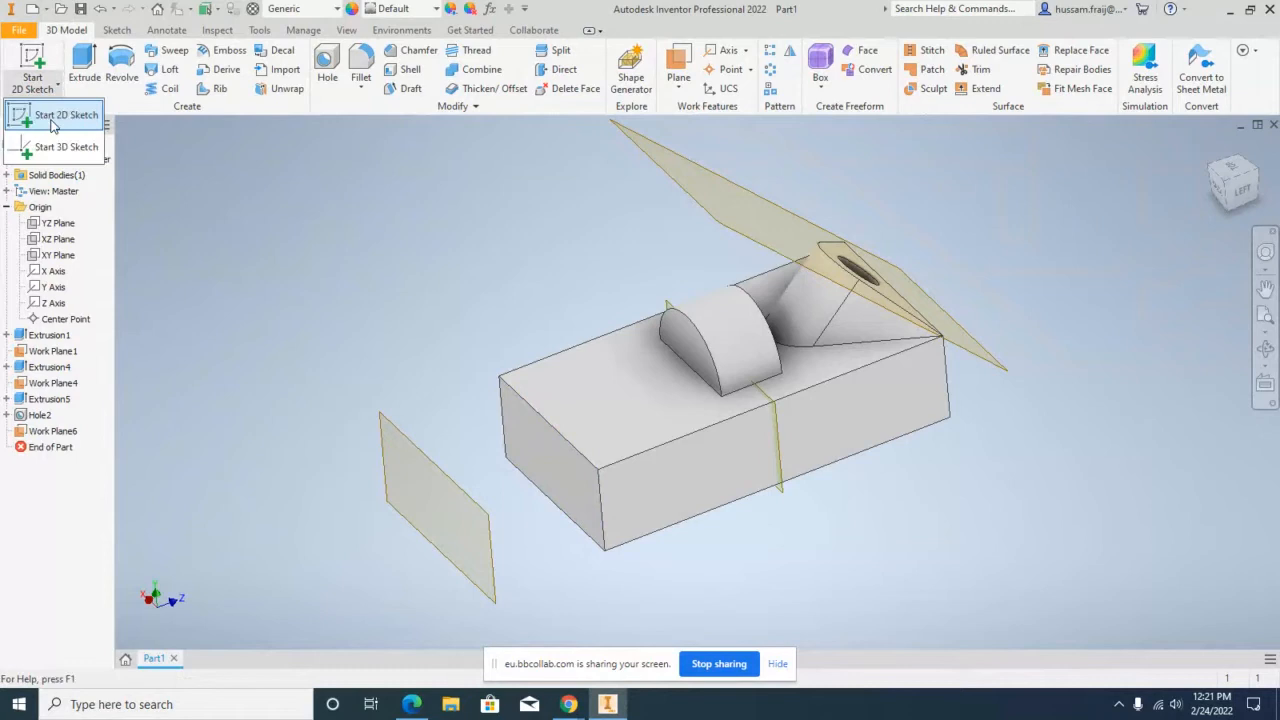
Step: Sketch a center-point rectangle on the offset work plane, smaller than the block's end face and roughly centered on it, and finish the sketch
{"action": "left_click", "coordinate": [37, 90]}
{"action": "left_click", "coordinate": [414, 442]}
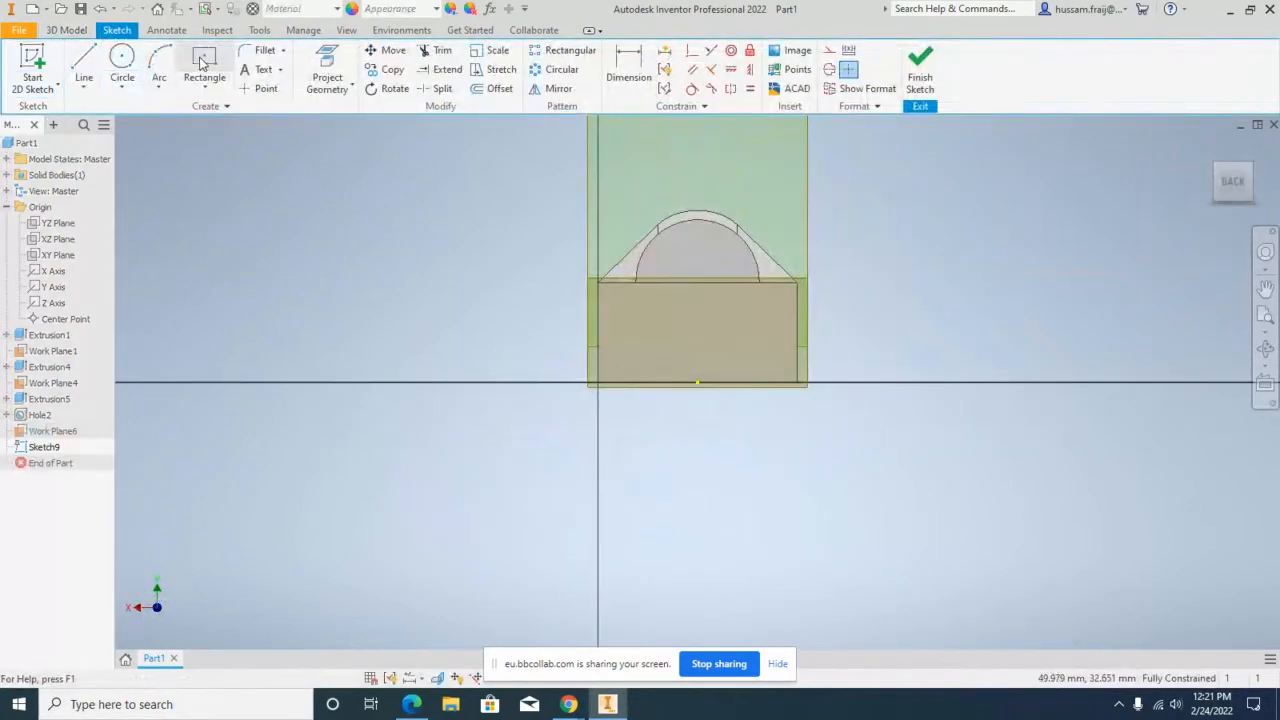
{"action": "key", "text": "c"}
{"action": "key", "text": "r"}
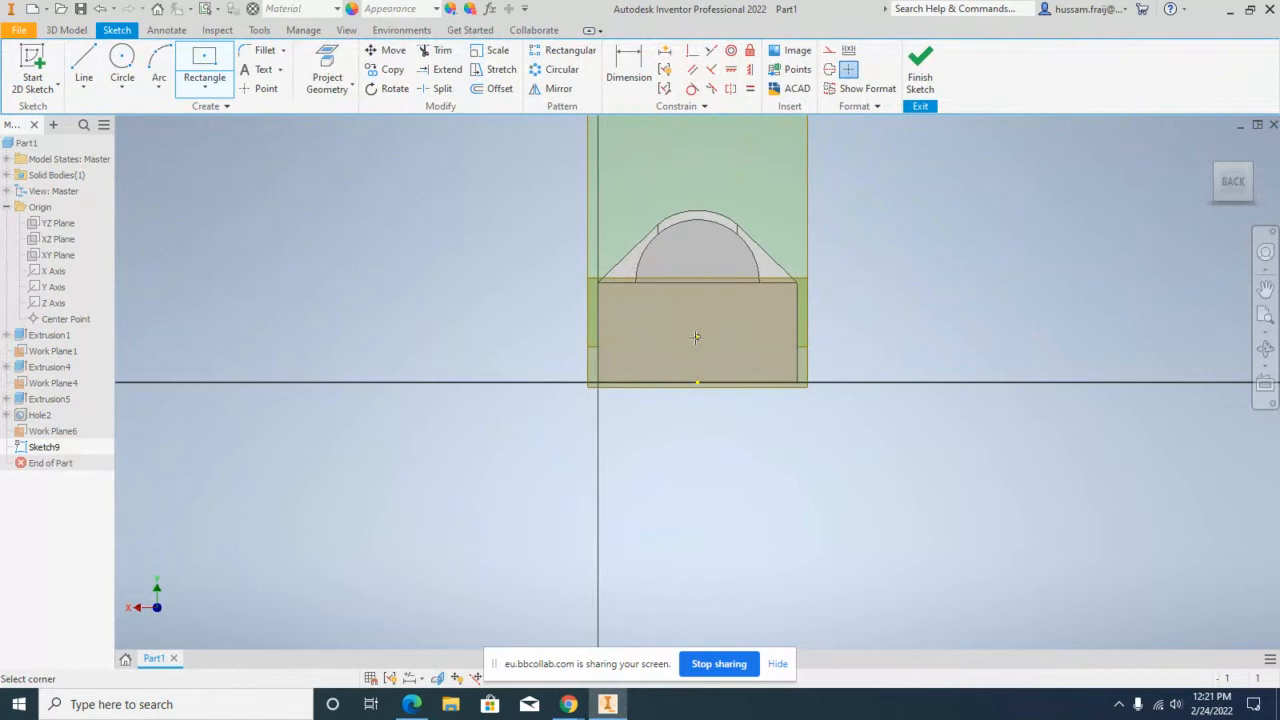
{"action": "left_click", "coordinate": [697, 337]}
{"action": "left_click", "coordinate": [745, 310]}
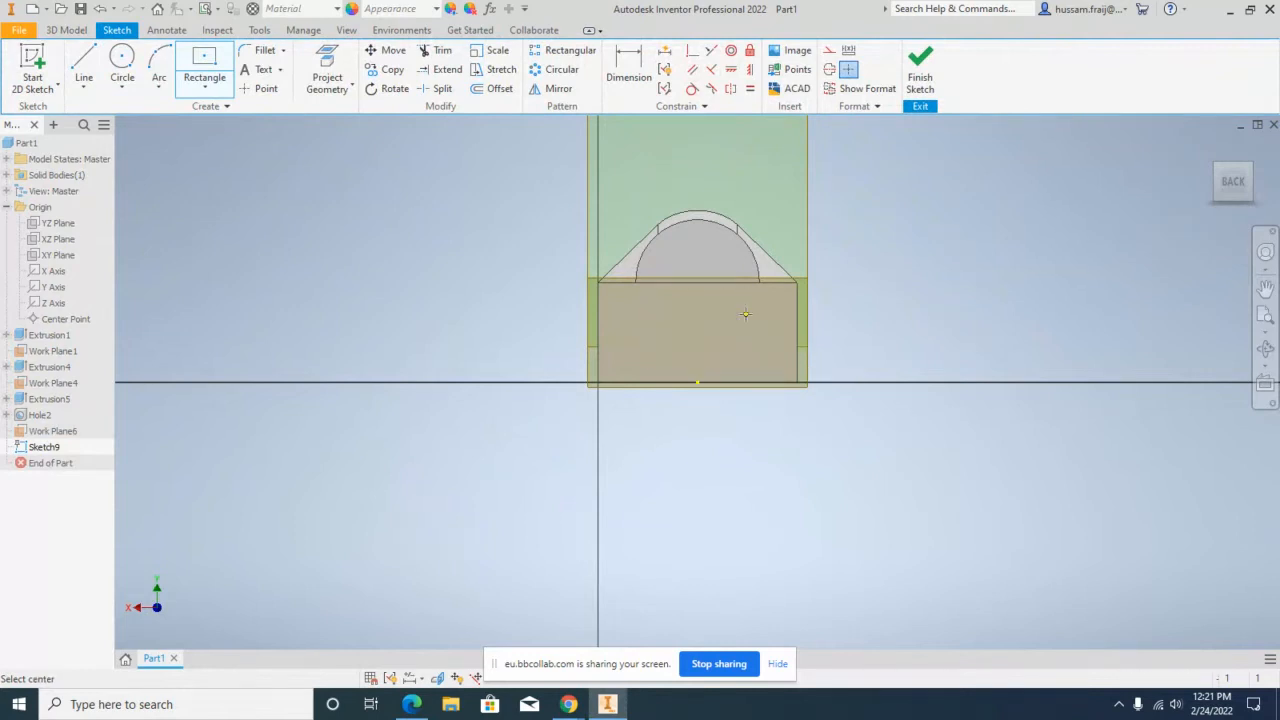
{"action": "left_click", "coordinate": [920, 70]}
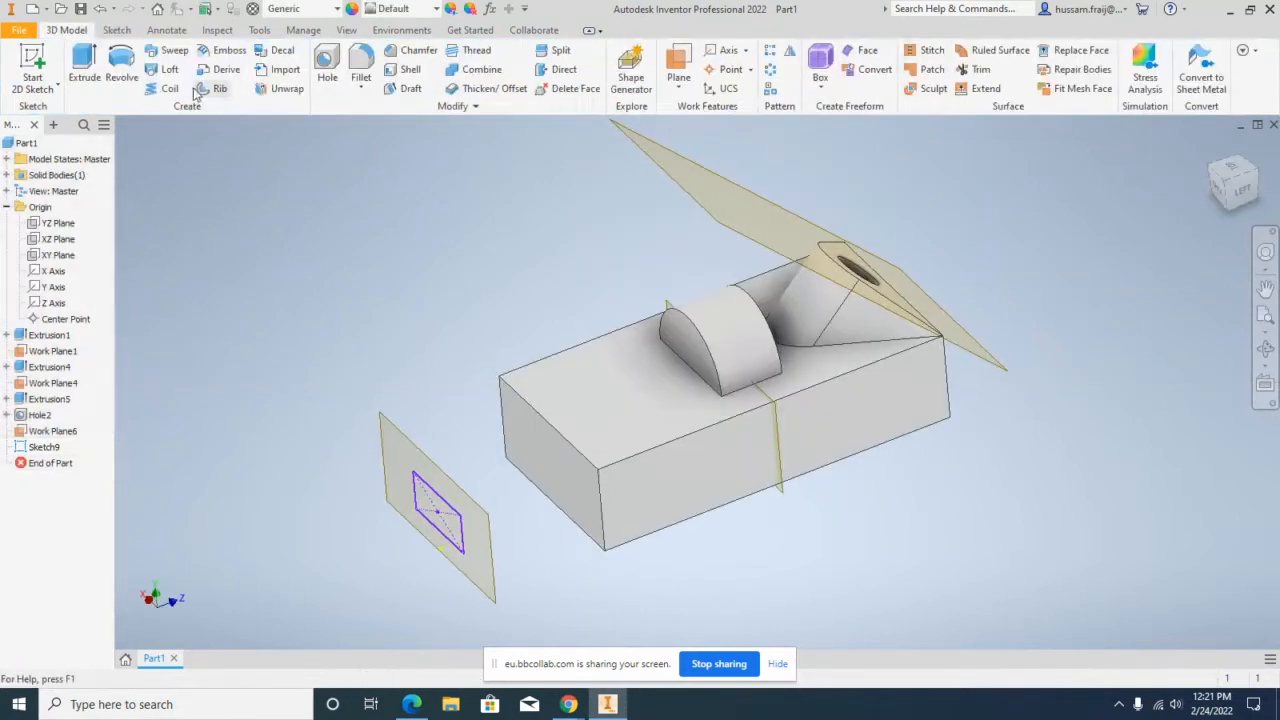
Step: Loft a solid from the rectangle on the offset plane to the block's end face
{"action": "left_click", "coordinate": [170, 72]}
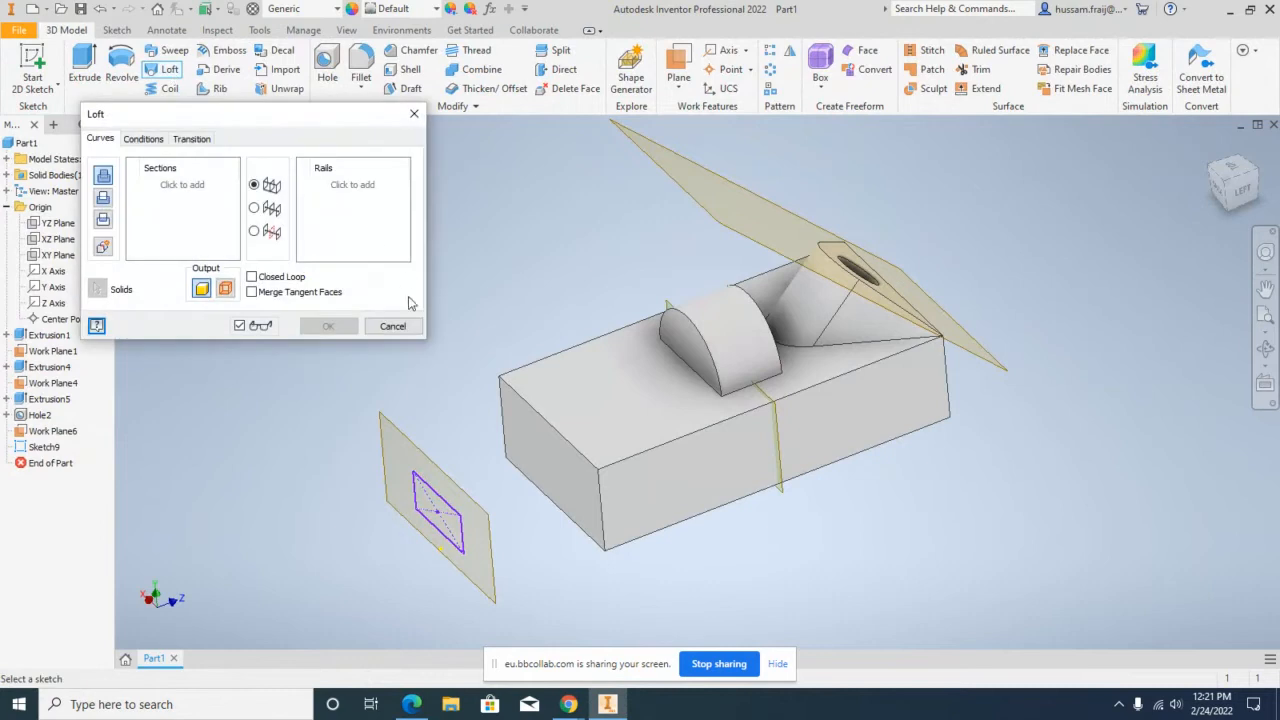
{"action": "left_click", "coordinate": [440, 495]}
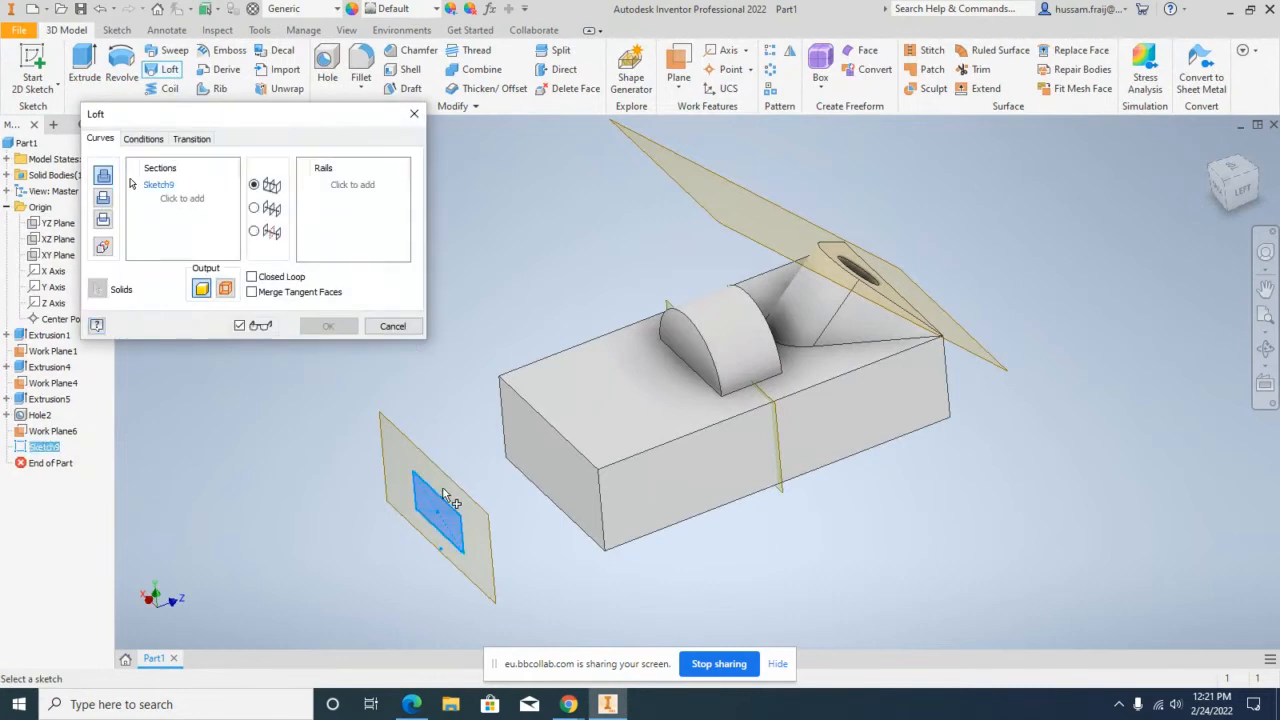
{"action": "left_click", "coordinate": [540, 414]}
{"action": "left_click", "coordinate": [326, 326]}
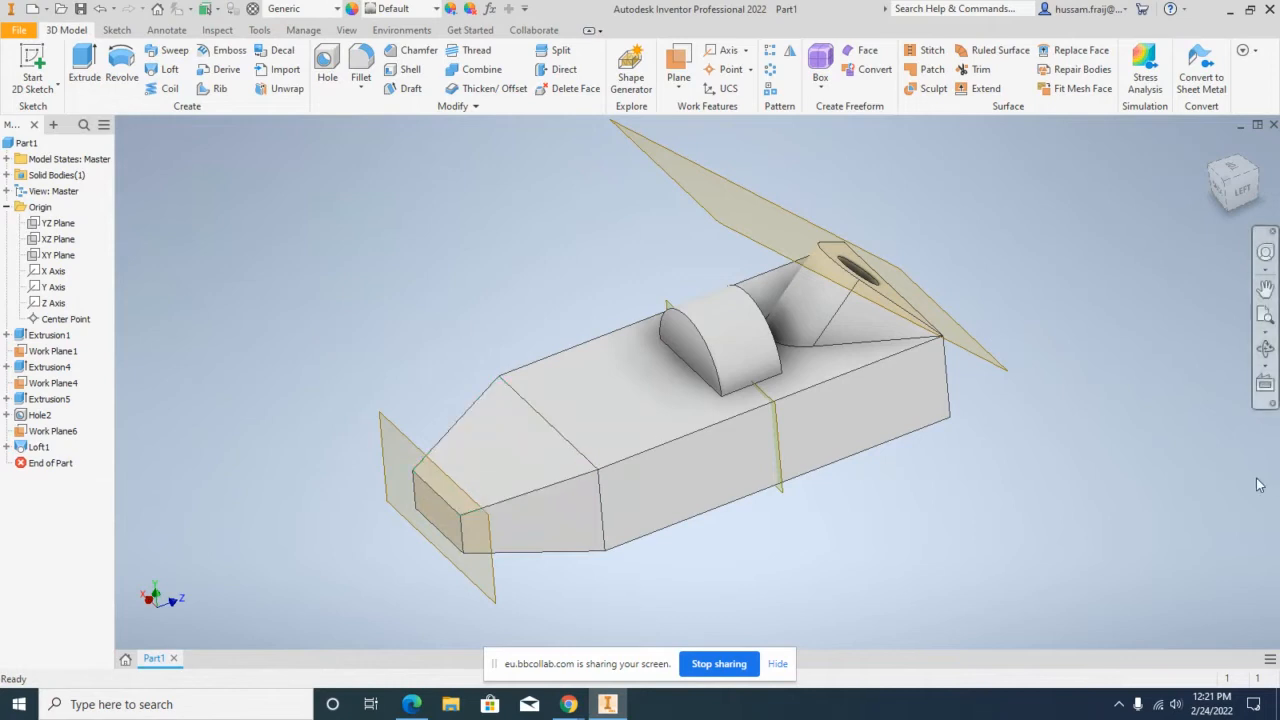
Step: Set the angle of the drilled boss's work plane to 30 degrees
{"action": "left_click", "coordinate": [1265, 348]}
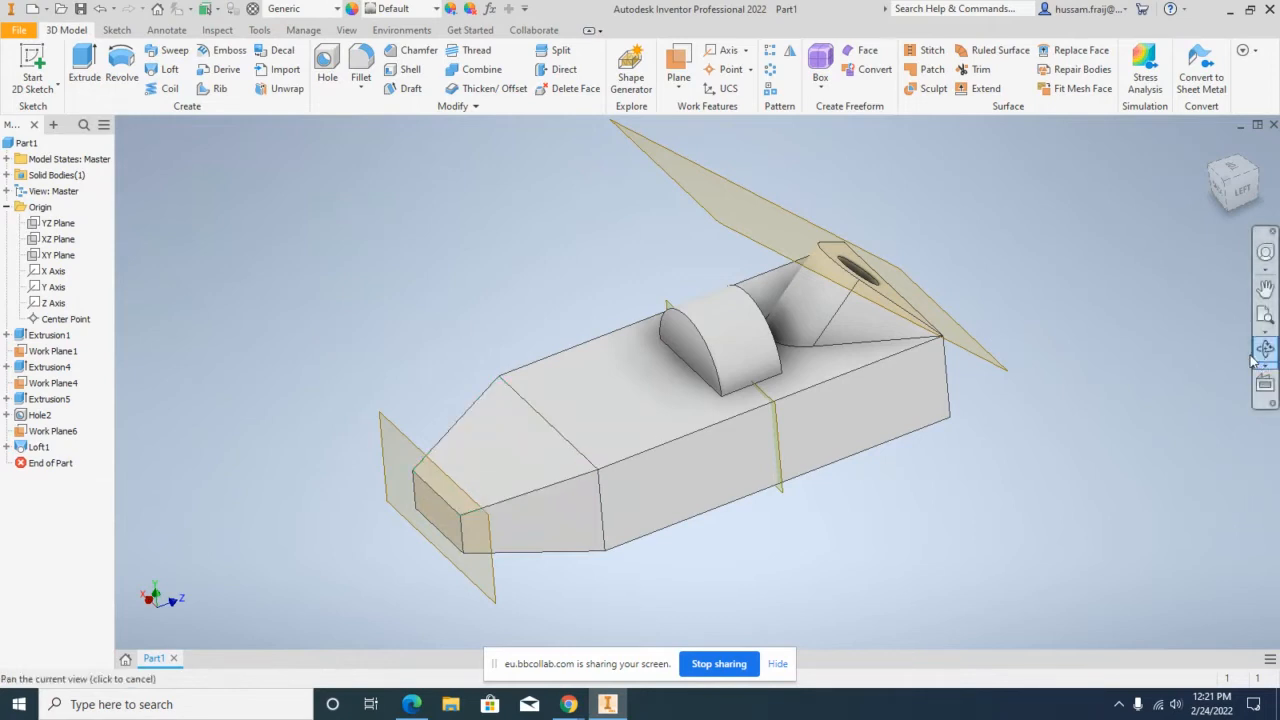
{"action": "left_click_drag", "start_coordinate": [698, 383], "coordinate": [731, 371]}
{"action": "key", "text": "Escape"}
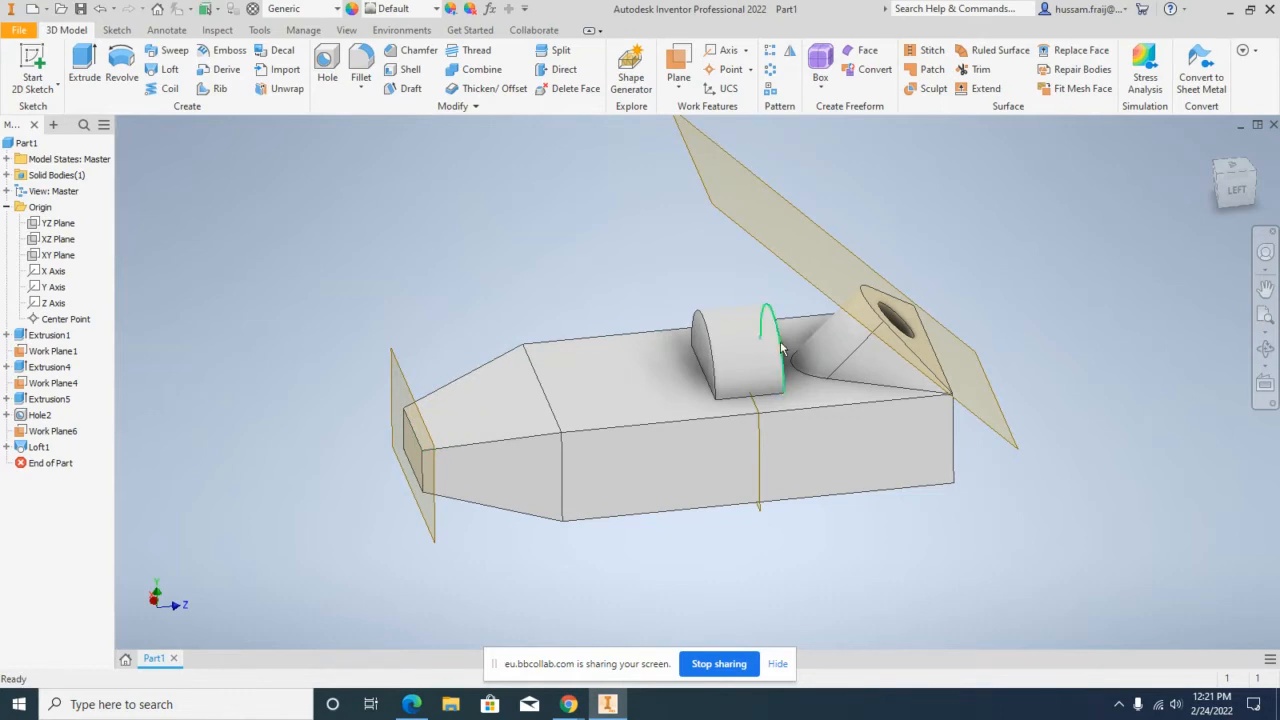
{"action": "right_click", "coordinate": [777, 198]}
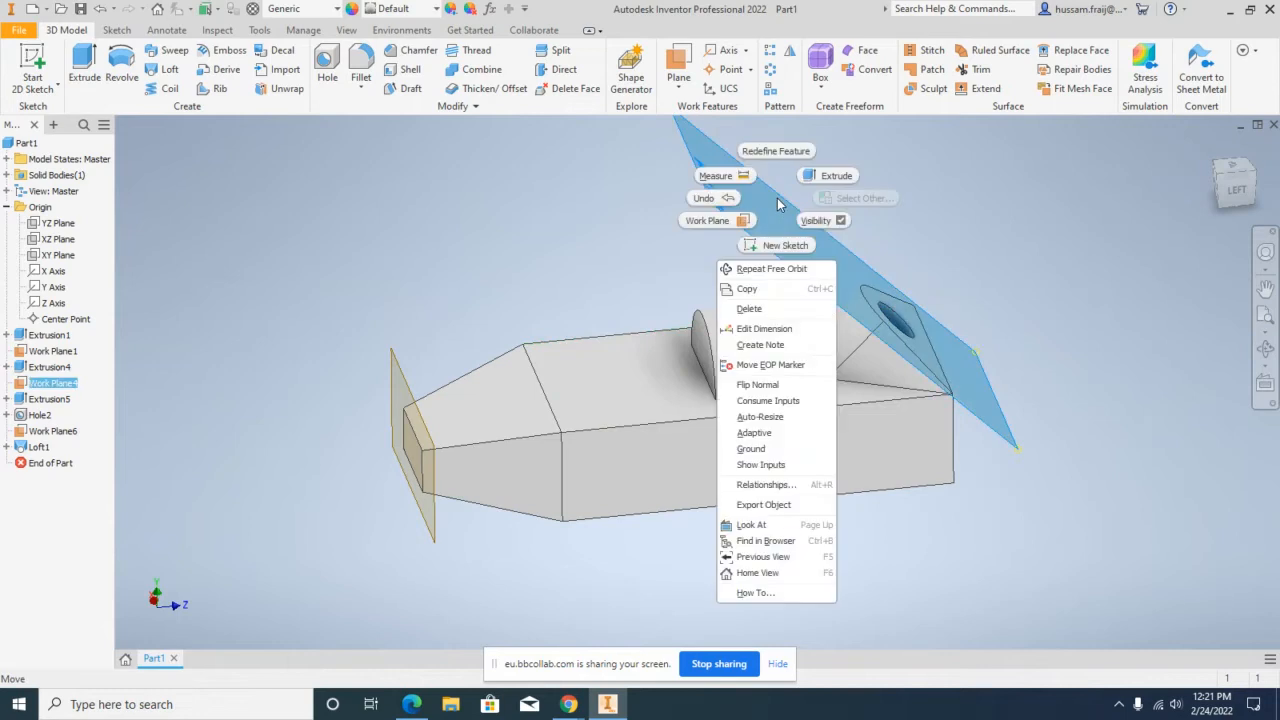
{"action": "left_click", "coordinate": [764, 328]}
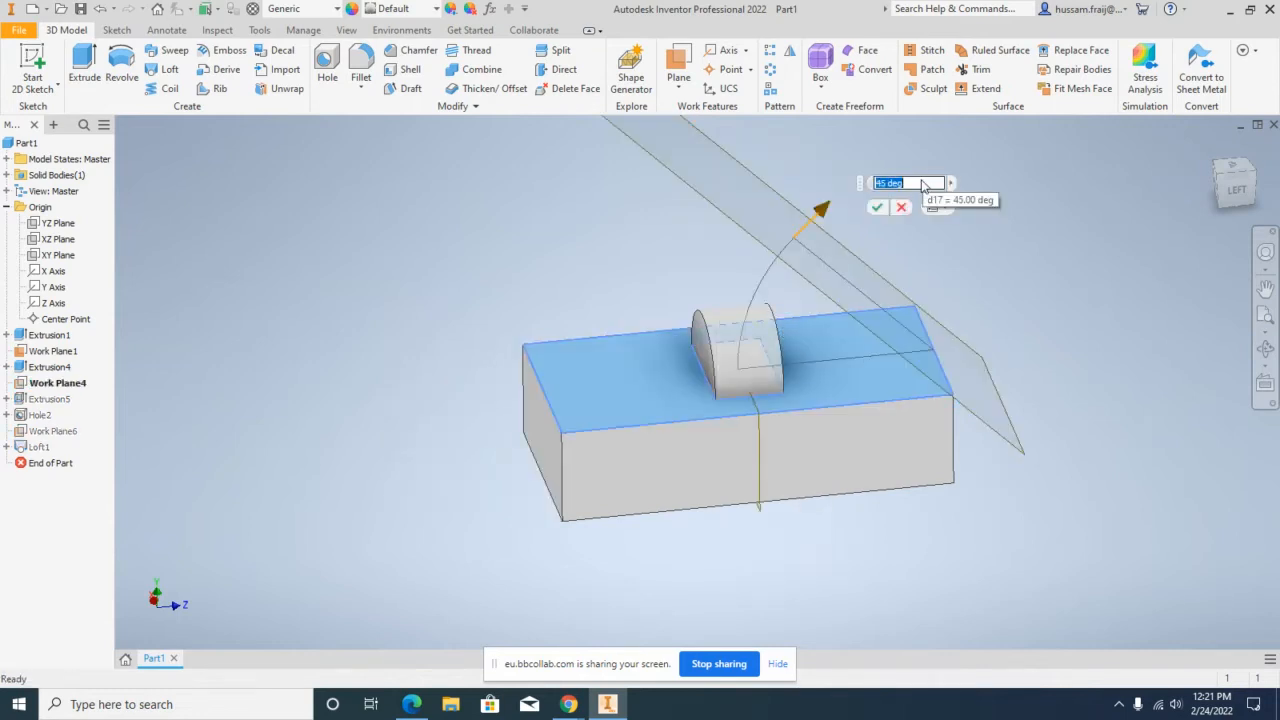
{"action": "type", "text": "30"}
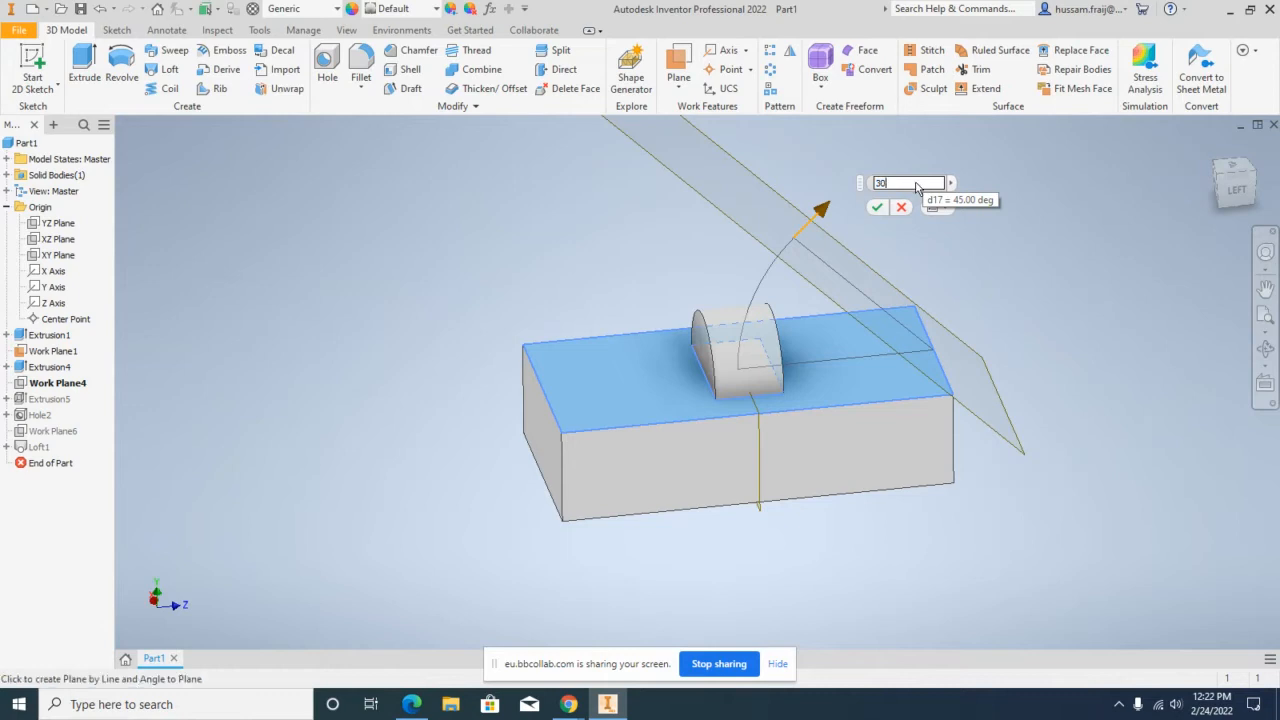
{"action": "left_click", "coordinate": [877, 208]}
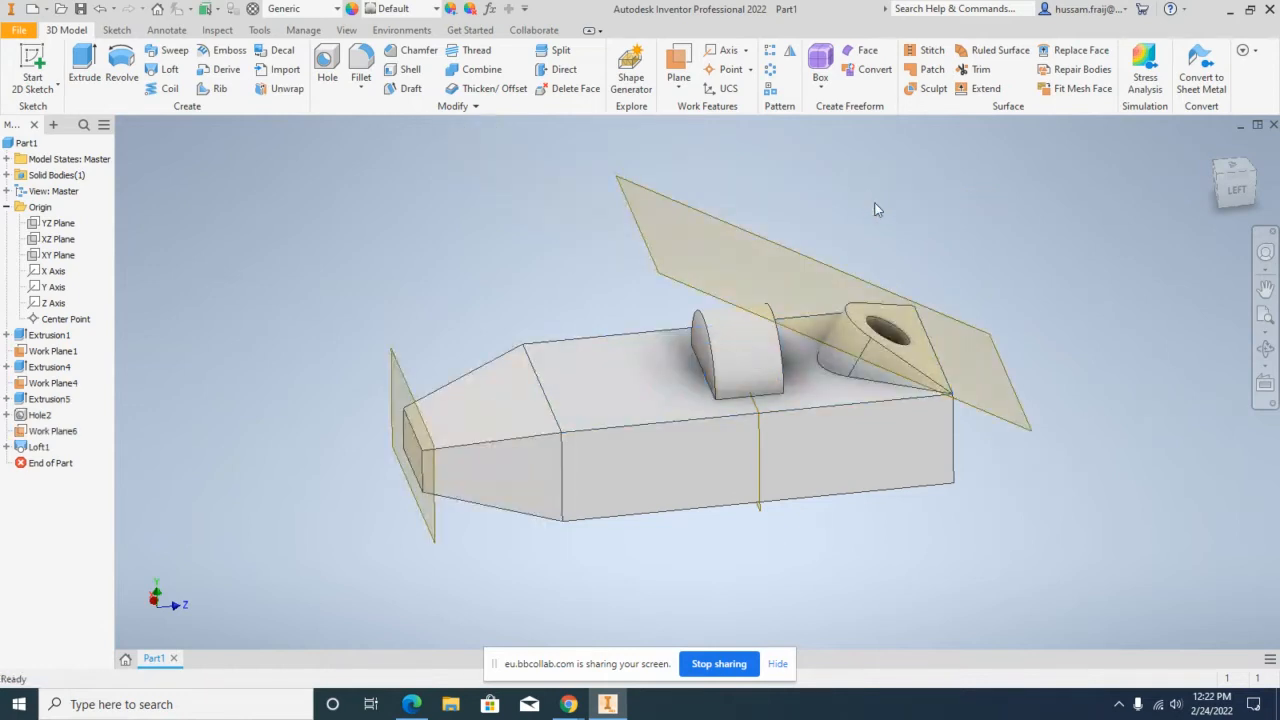
Step: Edit the angle of the drilled boss's work plane again, making it much steeper to the block's top face
{"action": "right_click", "coordinate": [820, 260]}
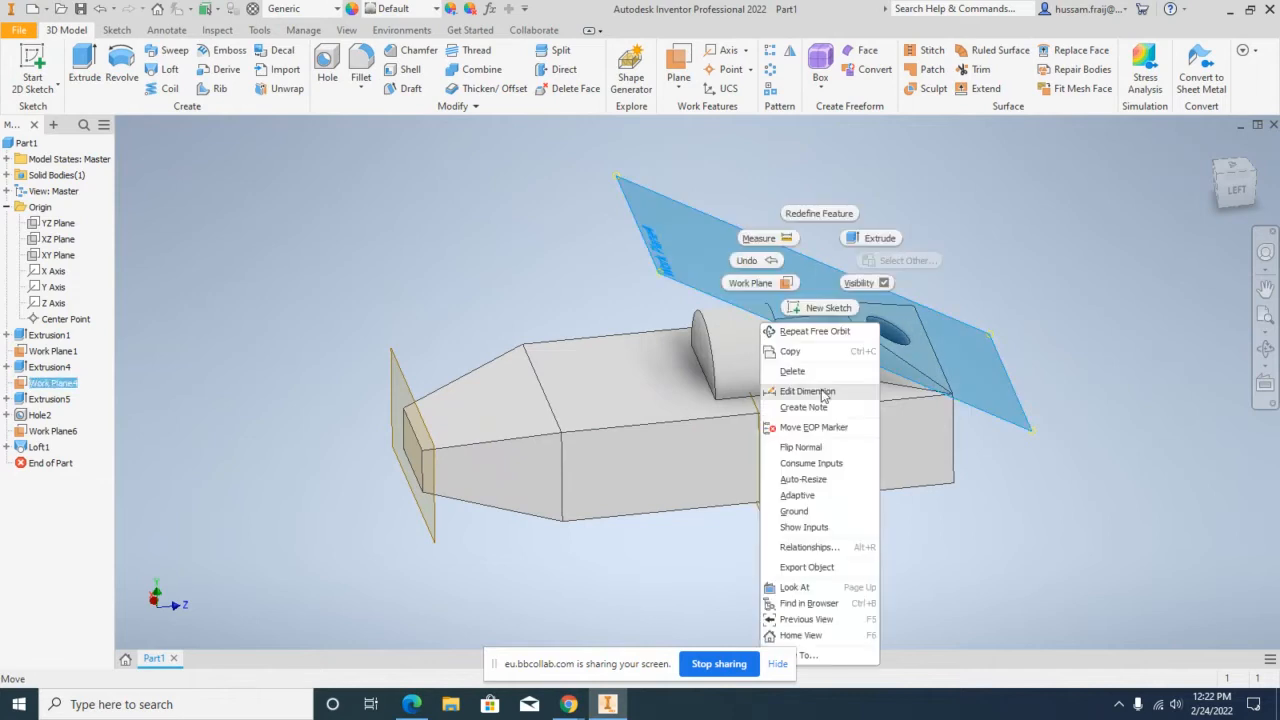
{"action": "left_click", "coordinate": [806, 391]}
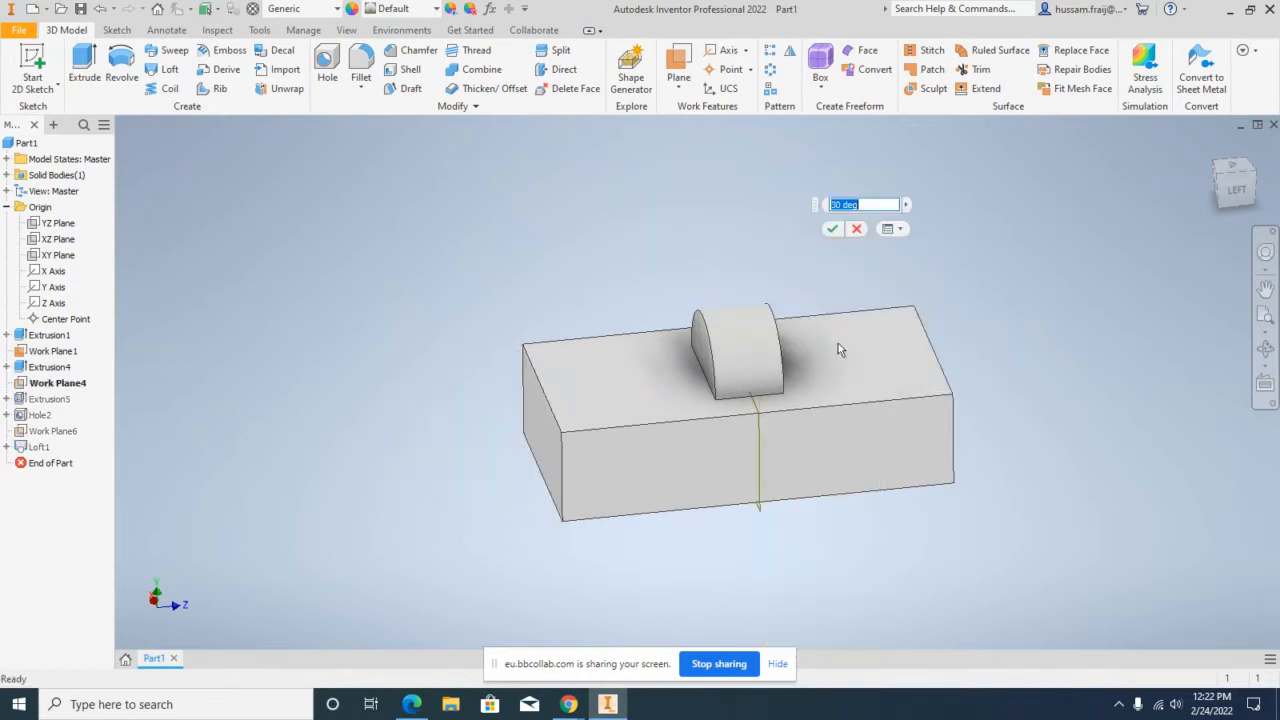
{"action": "left_click", "coordinate": [832, 228]}
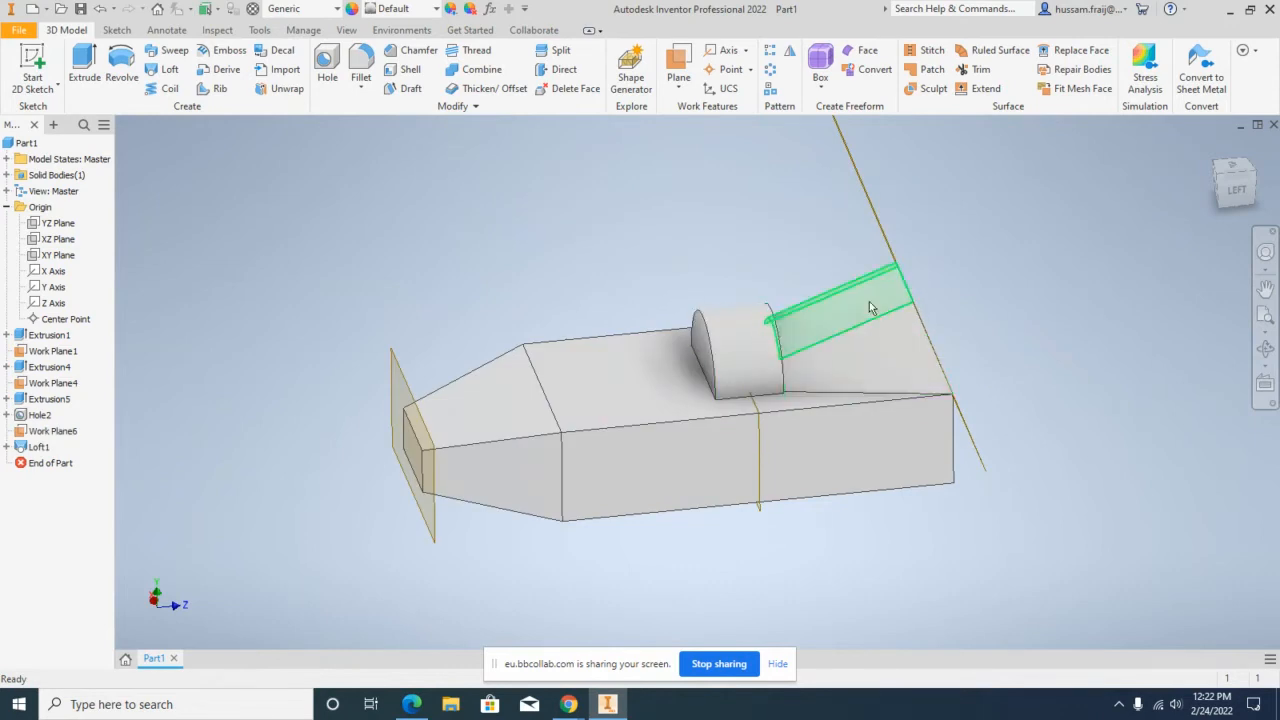
Step: Move the offset work plane farther from the block's end face to lengthen the loft
{"action": "left_click", "coordinate": [1265, 348]}
{"action": "mouse_move", "coordinate": [737, 374]}
{"action": "left_mouse_down"}
{"action": "mouse_move", "coordinate": [760, 360]}
{"action": "mouse_move", "coordinate": [743, 386]}
{"action": "left_mouse_up"}
{"action": "right_click", "coordinate": [627, 250]}
{"action": "left_click", "coordinate": [567, 249]}
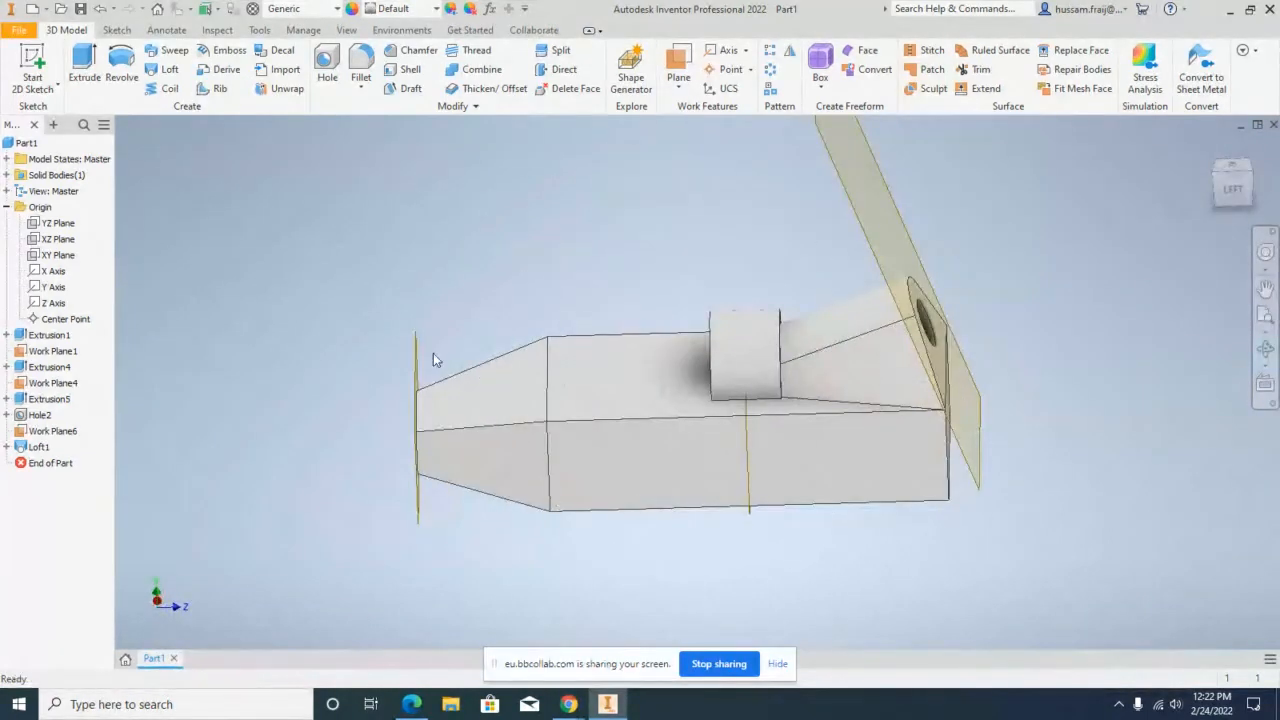
{"action": "right_click", "coordinate": [415, 366]}
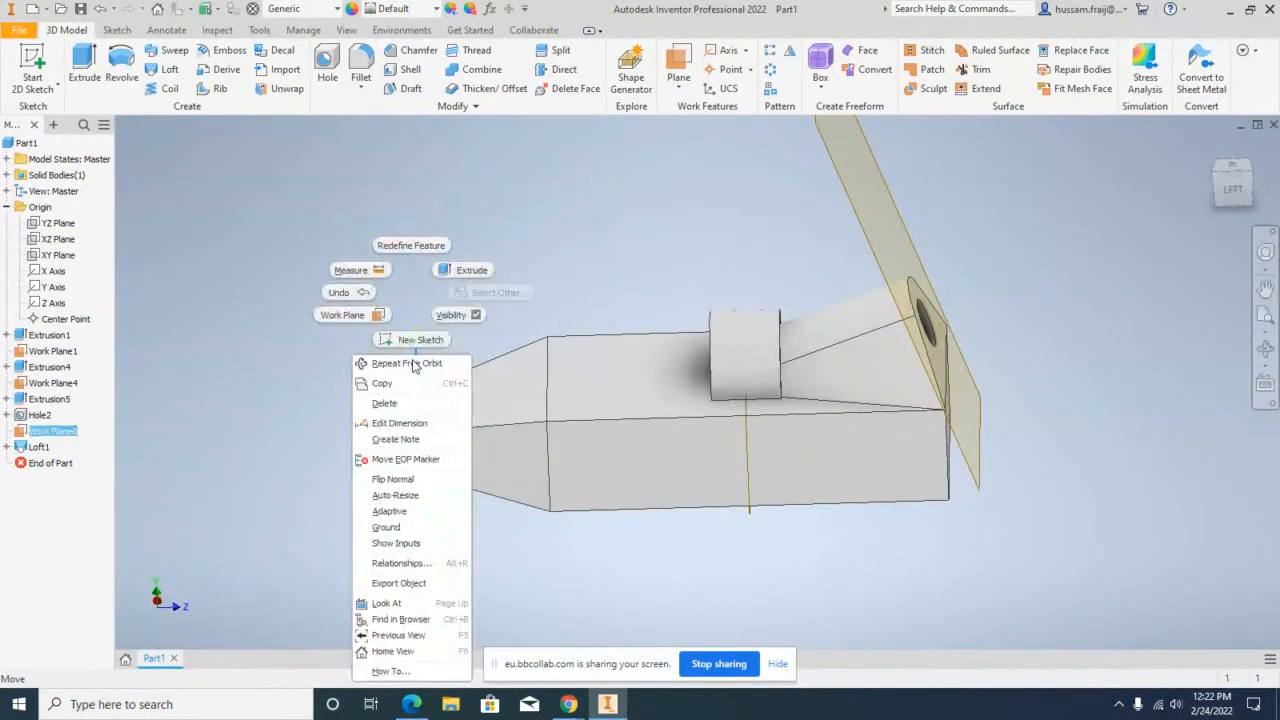
{"action": "left_click", "coordinate": [398, 431]}
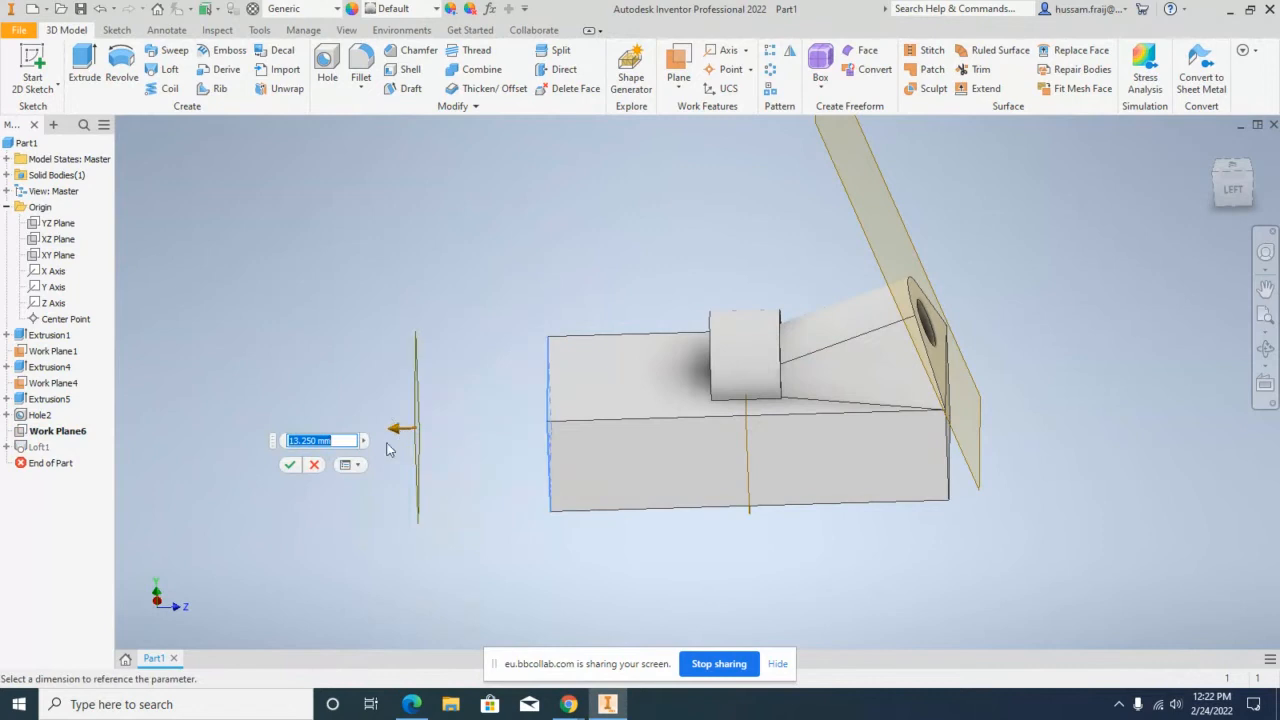
{"action": "left_click_drag", "start_coordinate": [400, 432], "coordinate": [230, 432]}
{"action": "left_click", "coordinate": [161, 467]}
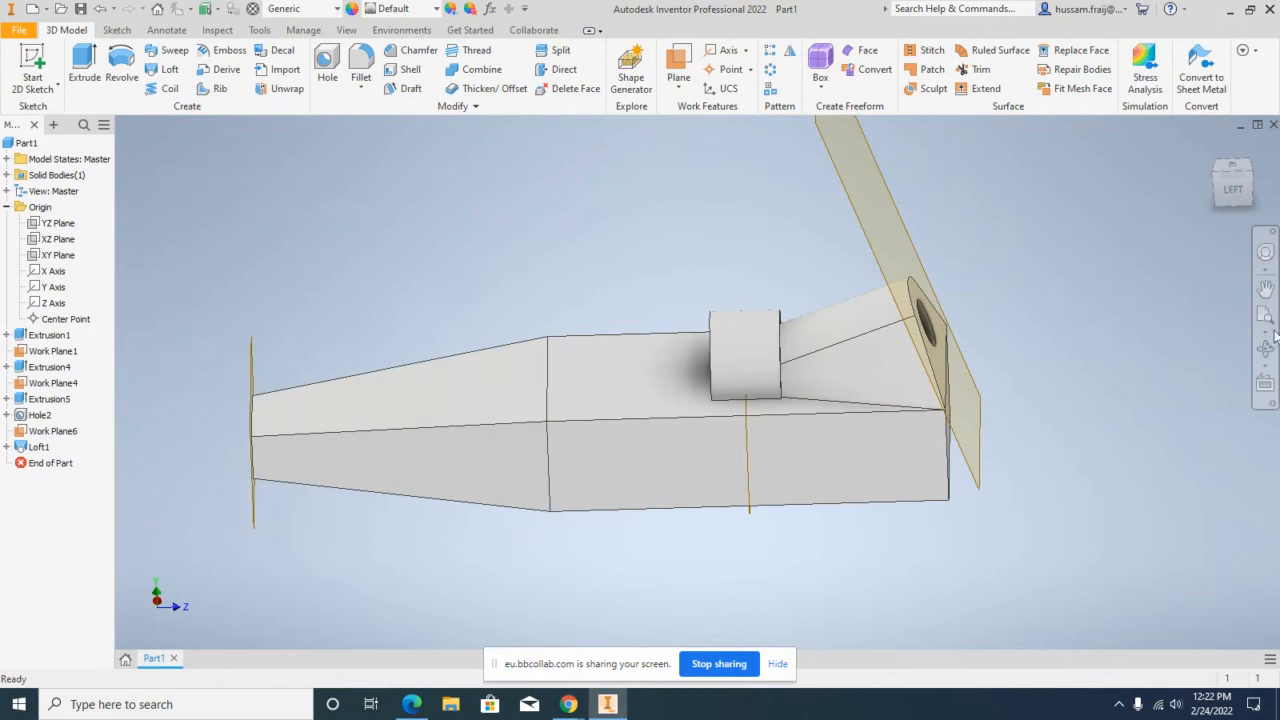
Step: Examine the whole part with its lengthened loft, half-cylinder and steeper boss from an angled view
{"action": "middle_click", "coordinate": [688, 333]}
{"action": "scroll", "coordinate": [688, 333], "scroll_direction": "down", "scroll_amount": 3}
{"action": "middle_click_drag", "start_coordinate": [688, 333], "coordinate": [664, 366]}
{"action": "middle_click", "coordinate": [495, 269], "text": "shift"}
{"action": "scroll", "coordinate": [495, 269], "scroll_direction": "up", "scroll_amount": 2}
{"action": "scroll", "coordinate": [600, 306], "scroll_direction": "up", "scroll_amount": 5}
{"action": "right_click", "coordinate": [756, 288]}
{"action": "left_click", "coordinate": [777, 290]}
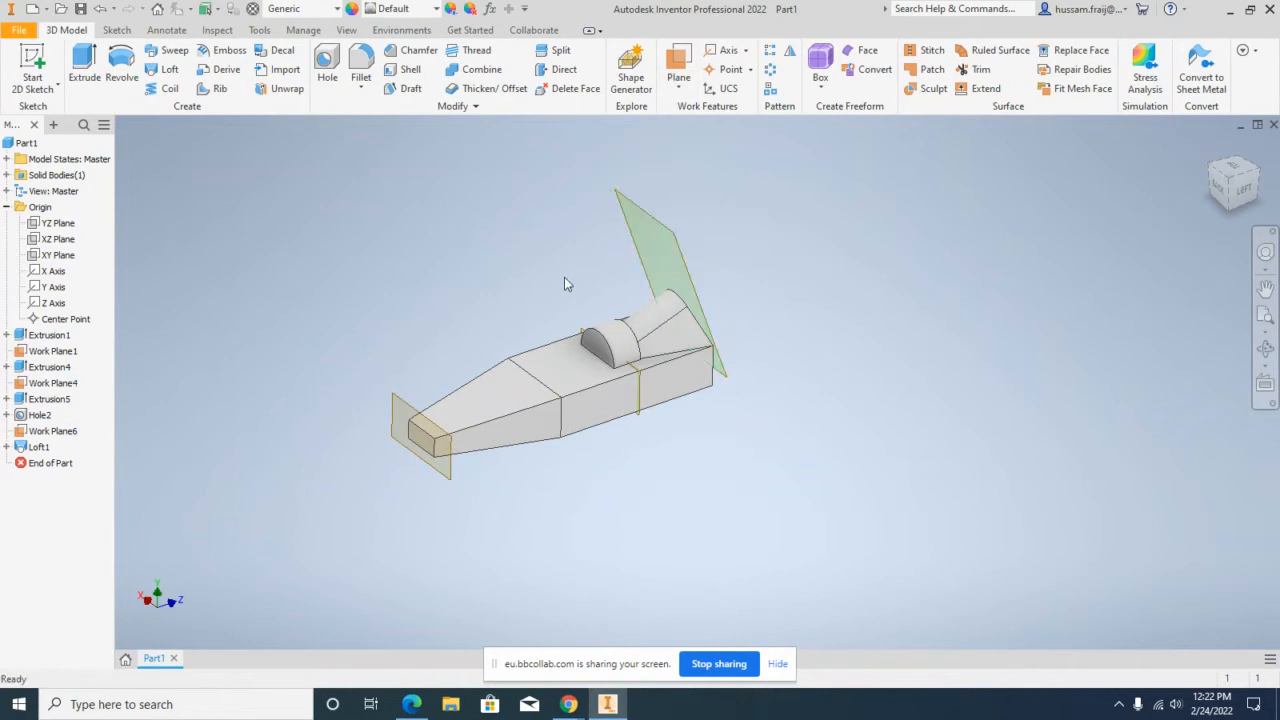
{"action": "scroll", "coordinate": [564, 284], "scroll_direction": "down", "scroll_amount": 5}
{"action": "scroll", "coordinate": [572, 271], "scroll_direction": "up", "scroll_amount": 4}
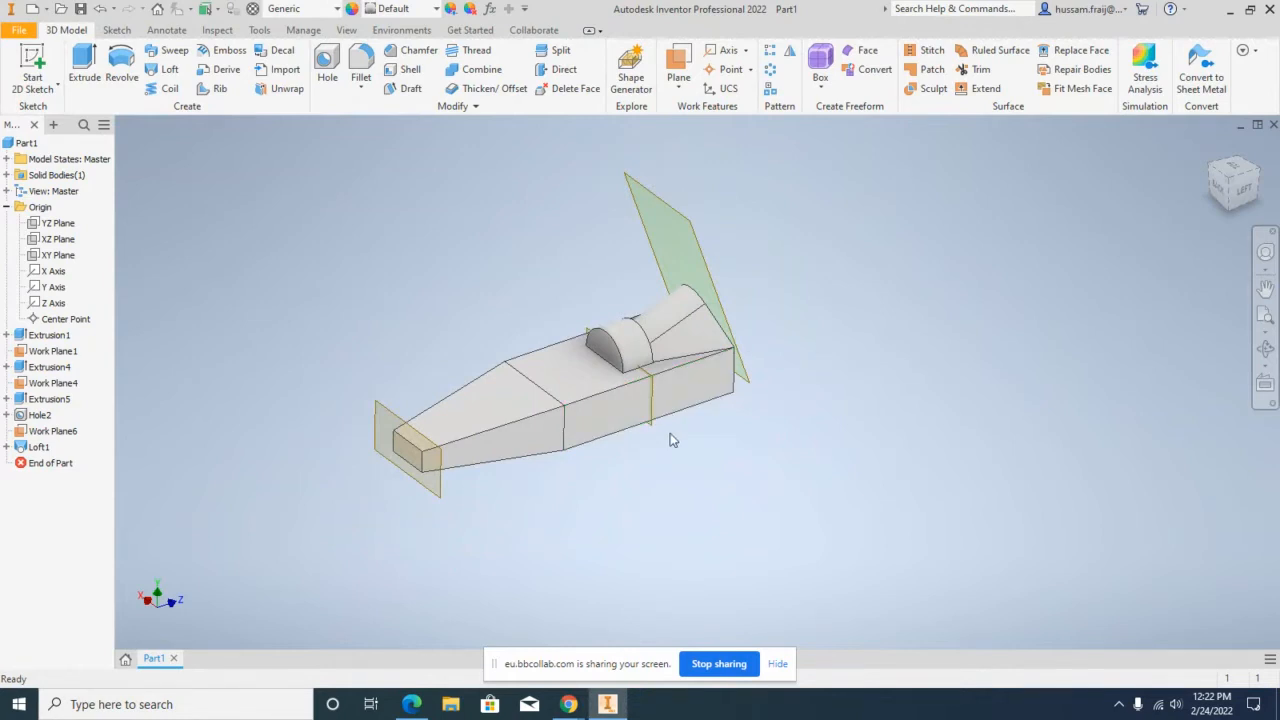
Step: Create a Two Coplanar Edges work plane through the block's vertical edge at the loft junction and the opposite vertical edge of the loft's tip
{"action": "scroll", "coordinate": [466, 478], "scroll_direction": "down", "scroll_amount": 4}
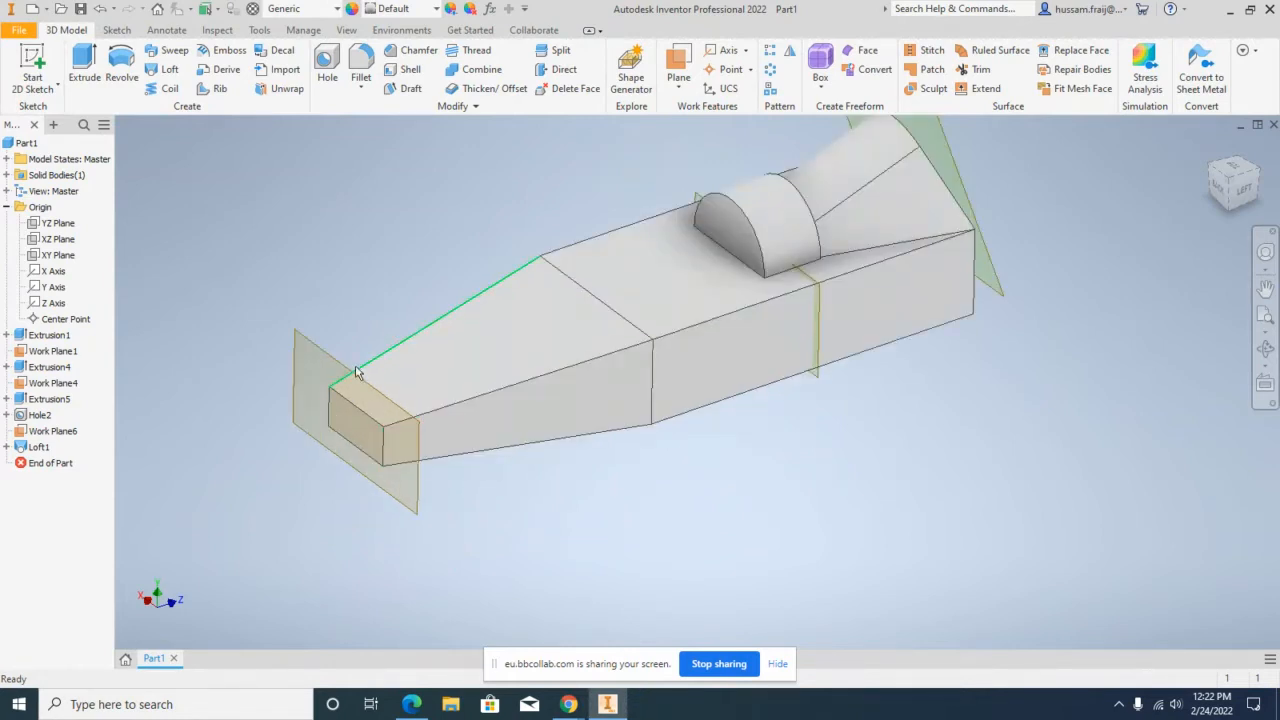
{"action": "left_click", "coordinate": [679, 86]}
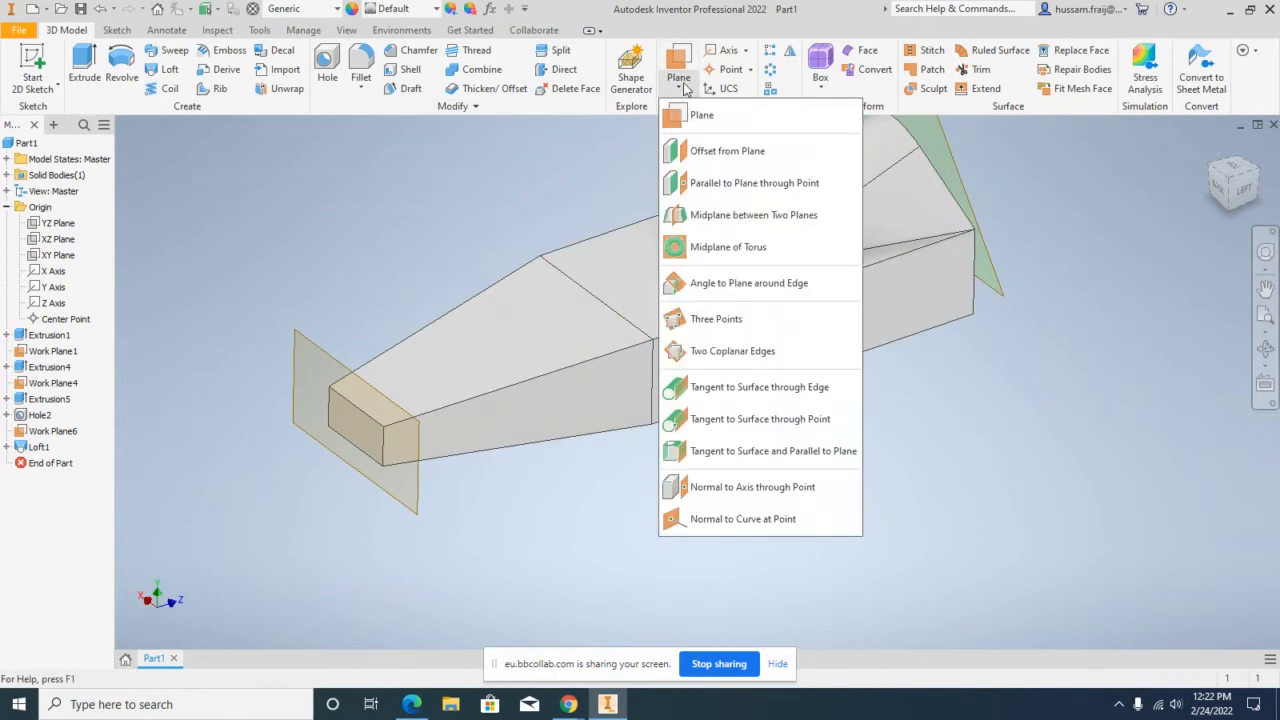
{"action": "left_click", "coordinate": [740, 352]}
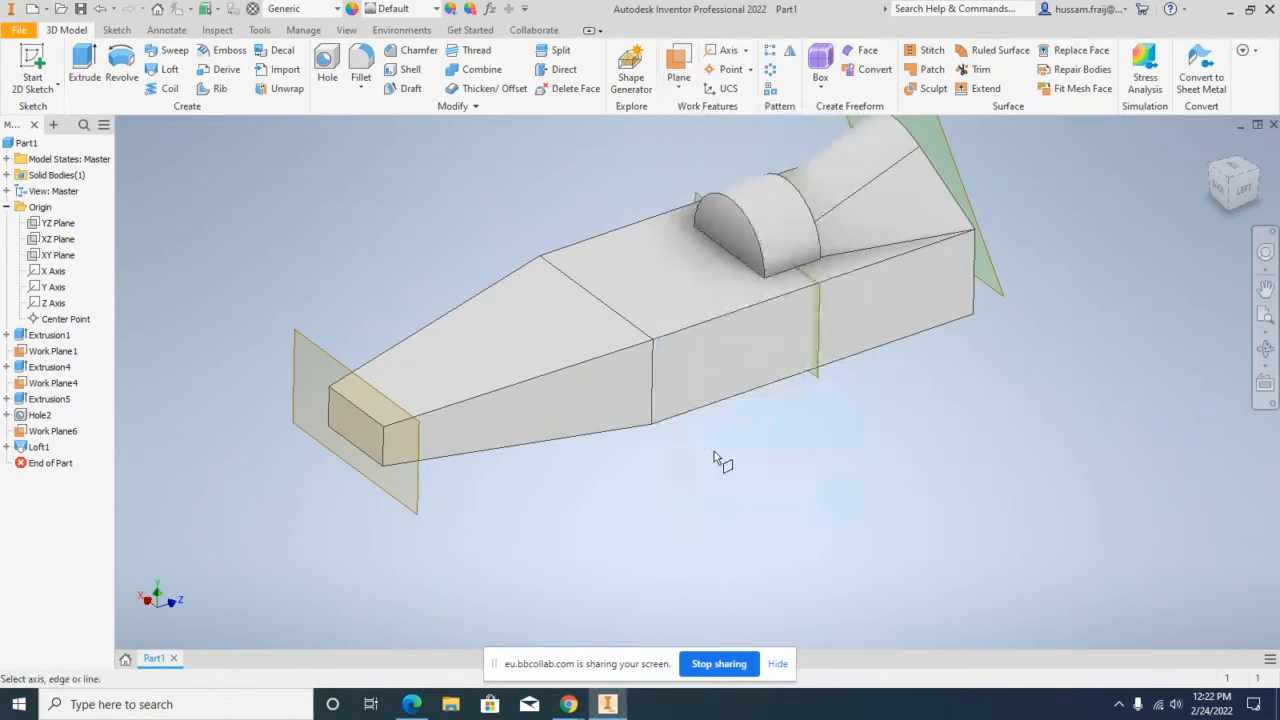
{"action": "left_click", "coordinate": [658, 392]}
{"action": "left_click", "coordinate": [340, 432]}
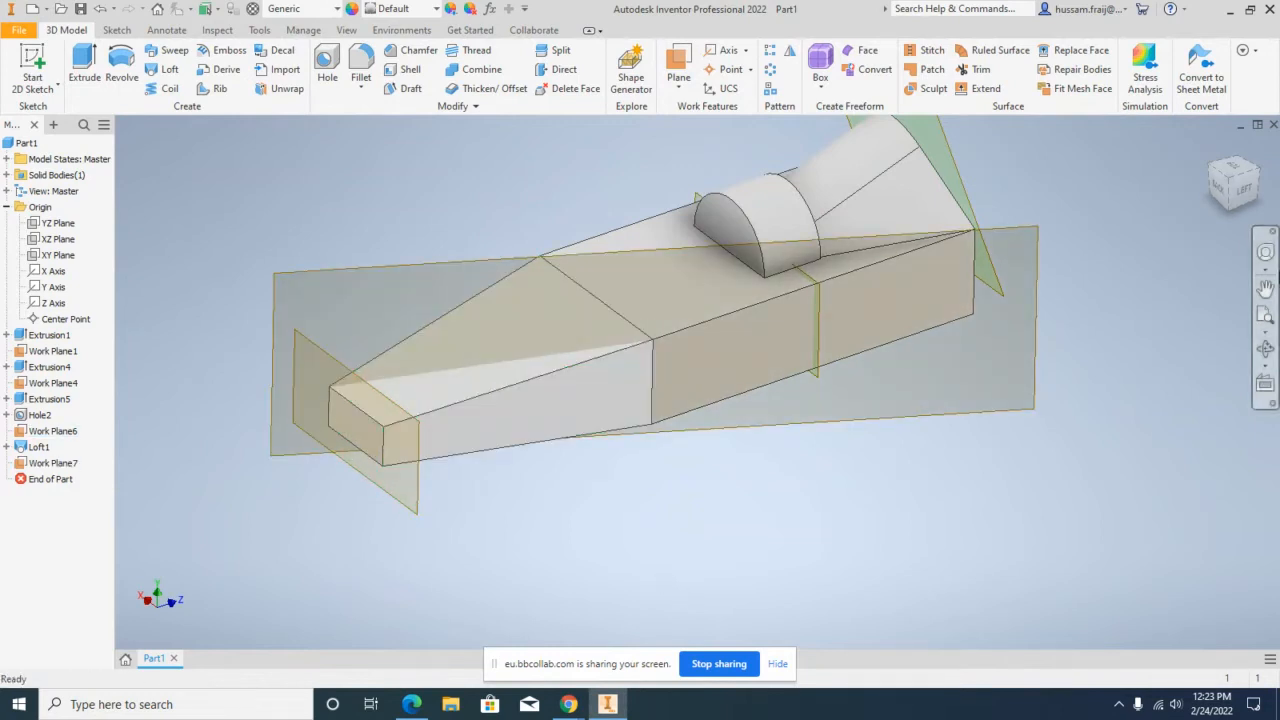
Step: Split the solid with the new two-edge work plane, keeping only the wedge cut from the loft
{"action": "left_click", "coordinate": [1265, 348]}
{"action": "left_click_drag", "start_coordinate": [691, 331], "coordinate": [686, 377]}
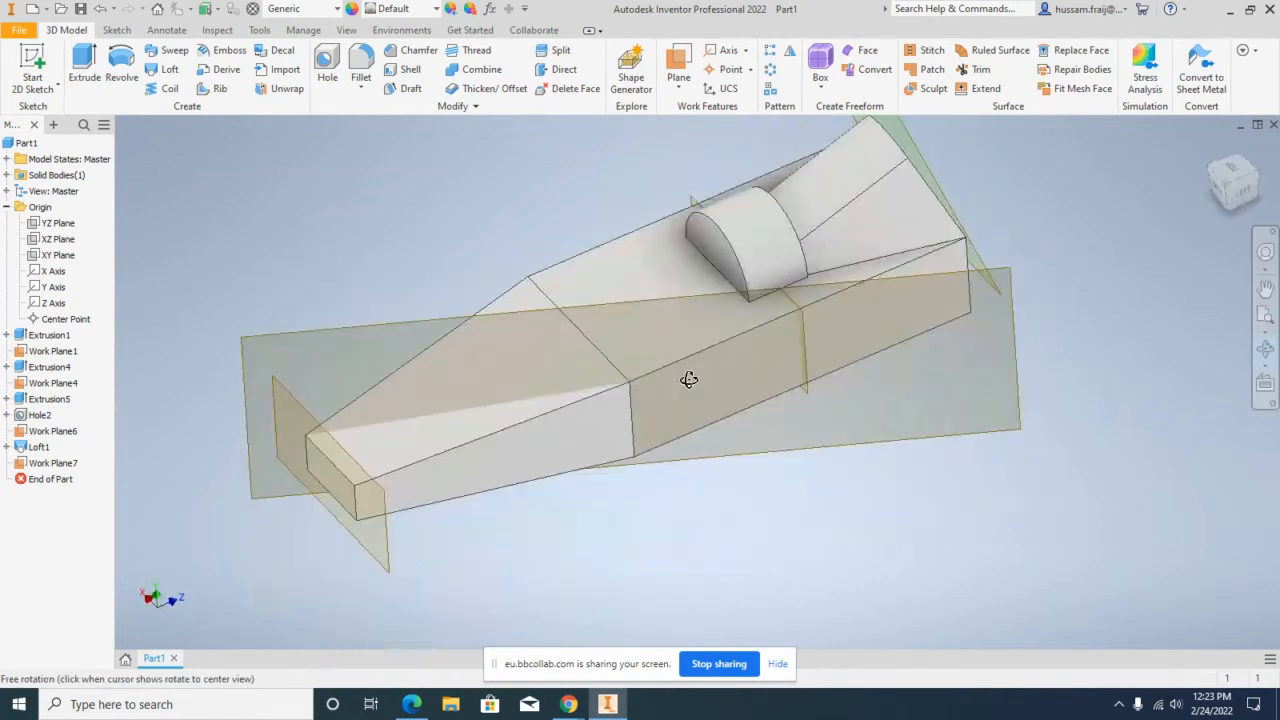
{"action": "key", "text": "Escape"}
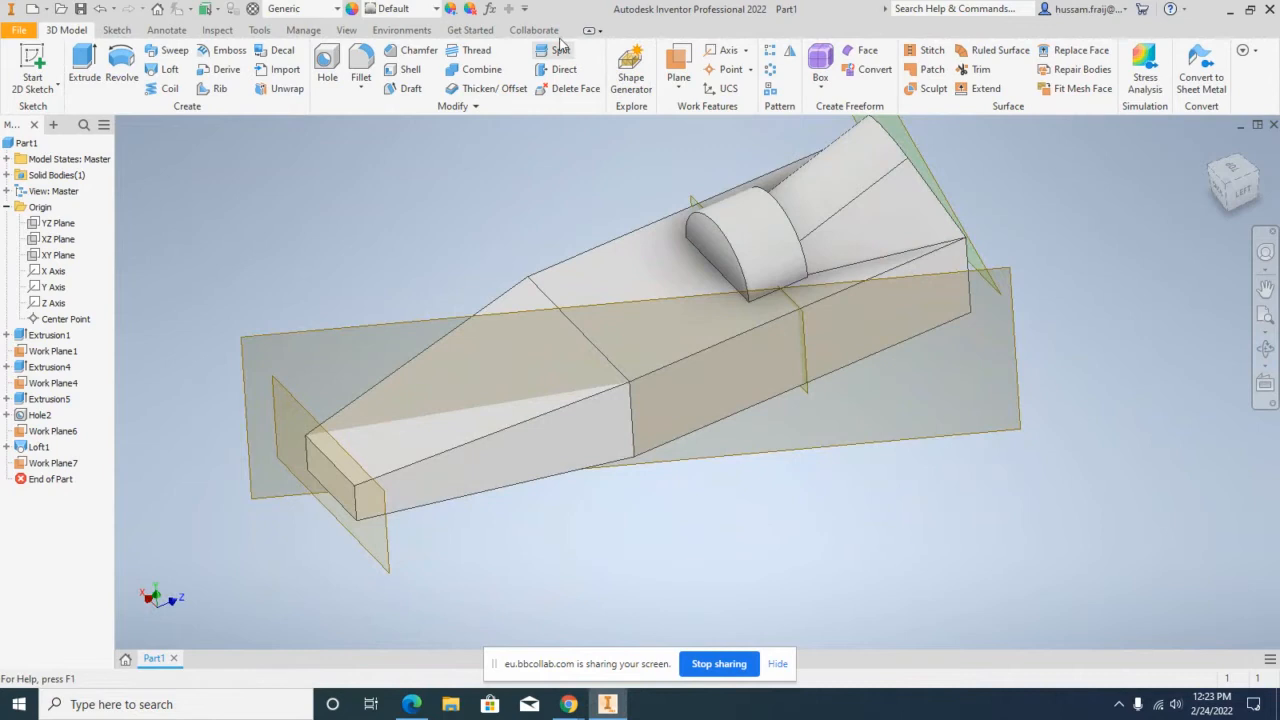
{"action": "left_click", "coordinate": [563, 52]}
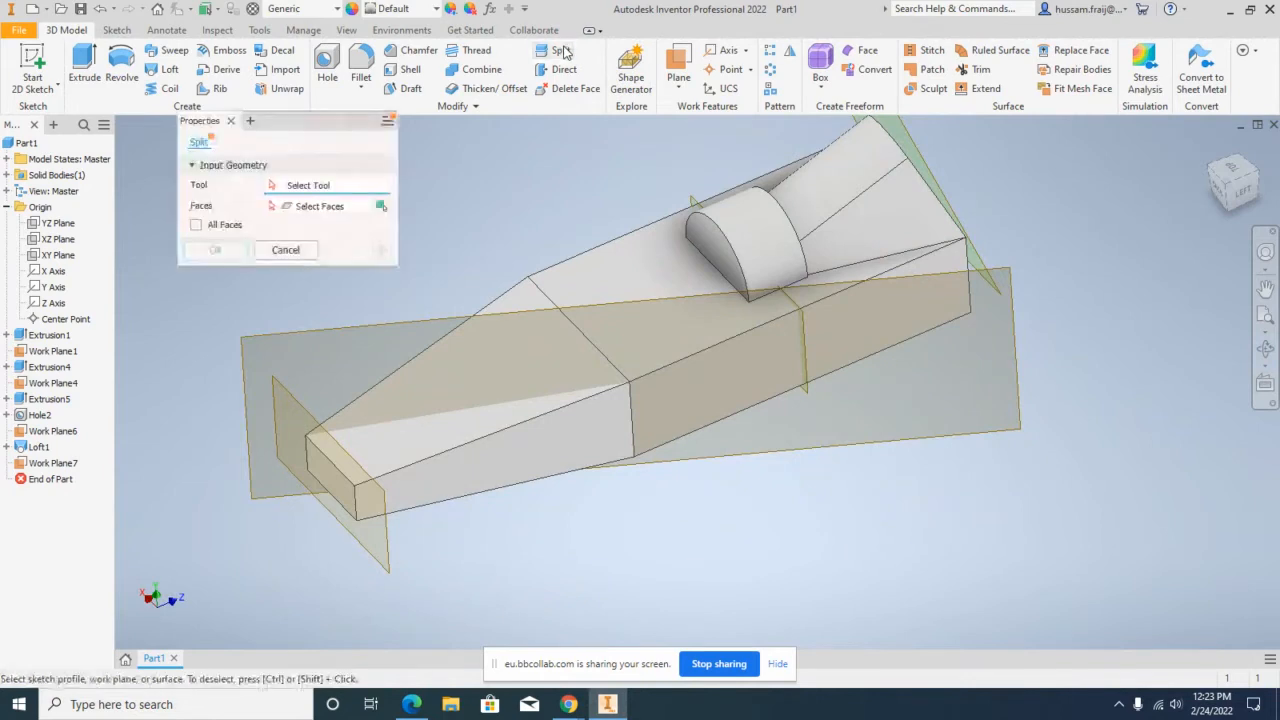
{"action": "left_click", "coordinate": [403, 322]}
{"action": "left_click", "coordinate": [380, 205]}
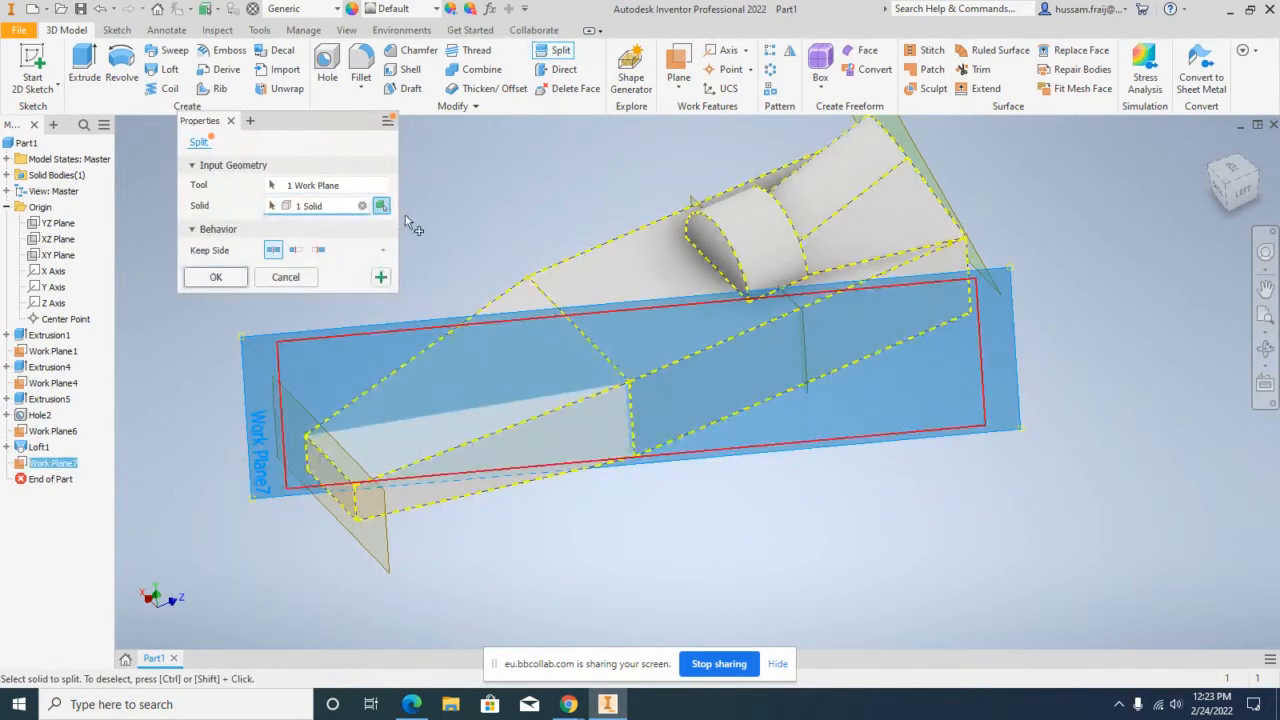
{"action": "left_click", "coordinate": [294, 250]}
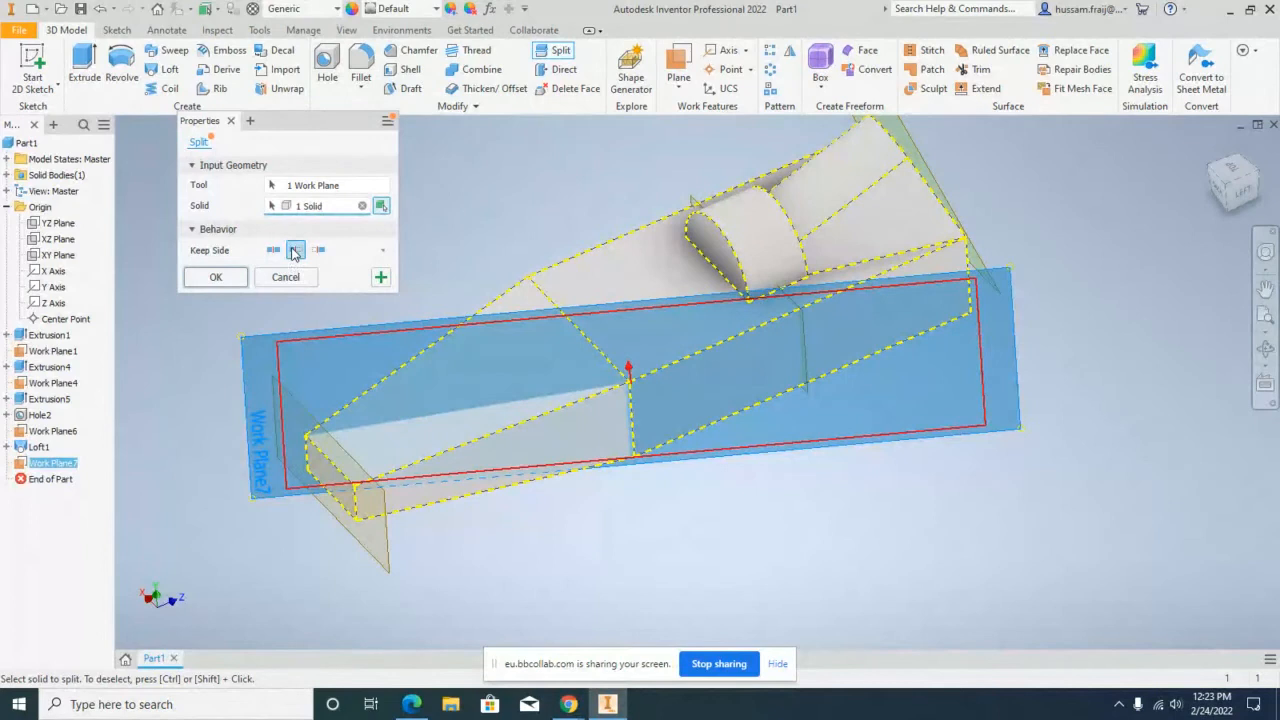
{"action": "left_click", "coordinate": [238, 280]}
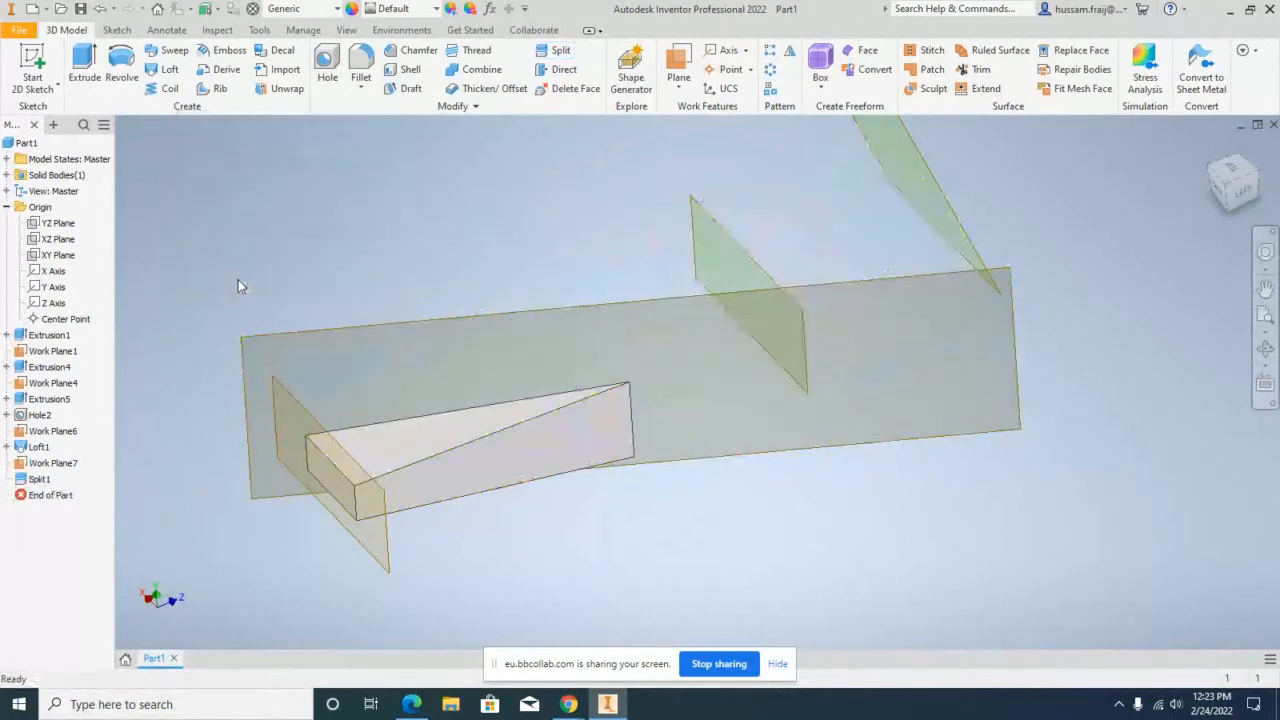
Step: Edit the split feature to keep the opposite side of the solid, with the block, half-cylinder and boss
{"action": "left_click", "coordinate": [1265, 349]}
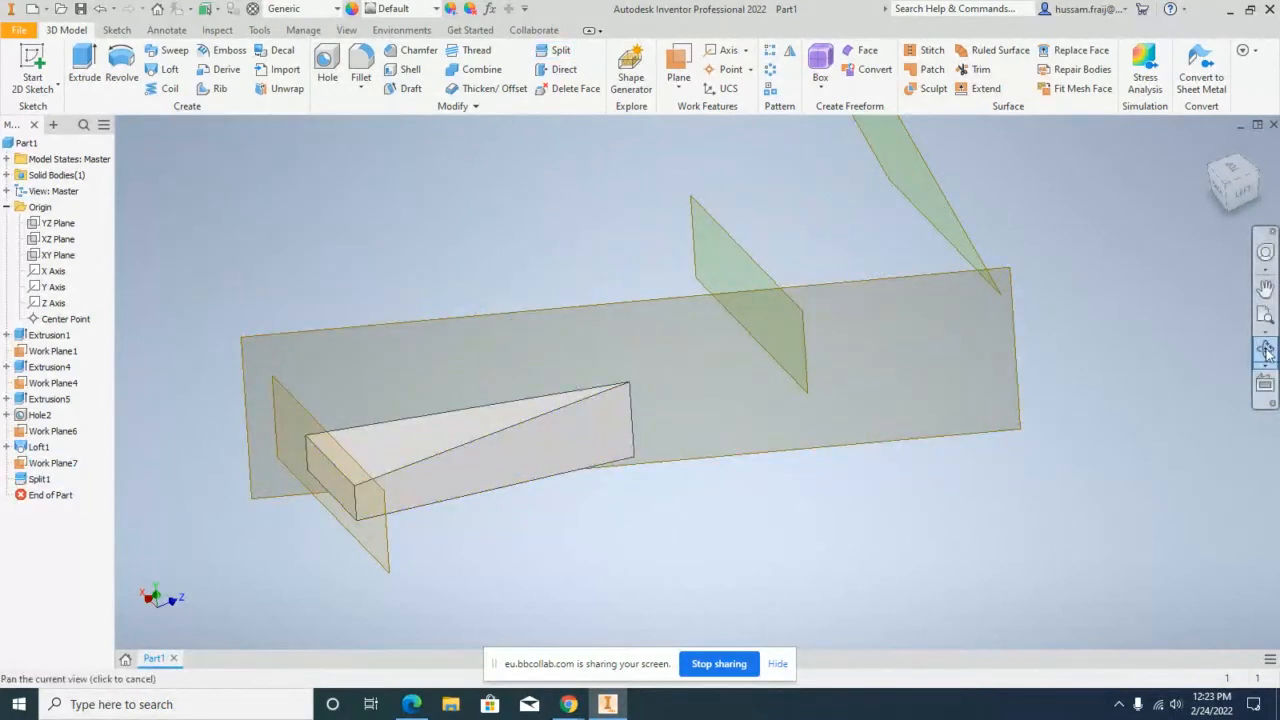
{"action": "mouse_move", "coordinate": [651, 483]}
{"action": "left_mouse_down"}
{"action": "mouse_move", "coordinate": [632, 543]}
{"action": "mouse_move", "coordinate": [662, 480]}
{"action": "left_mouse_up"}
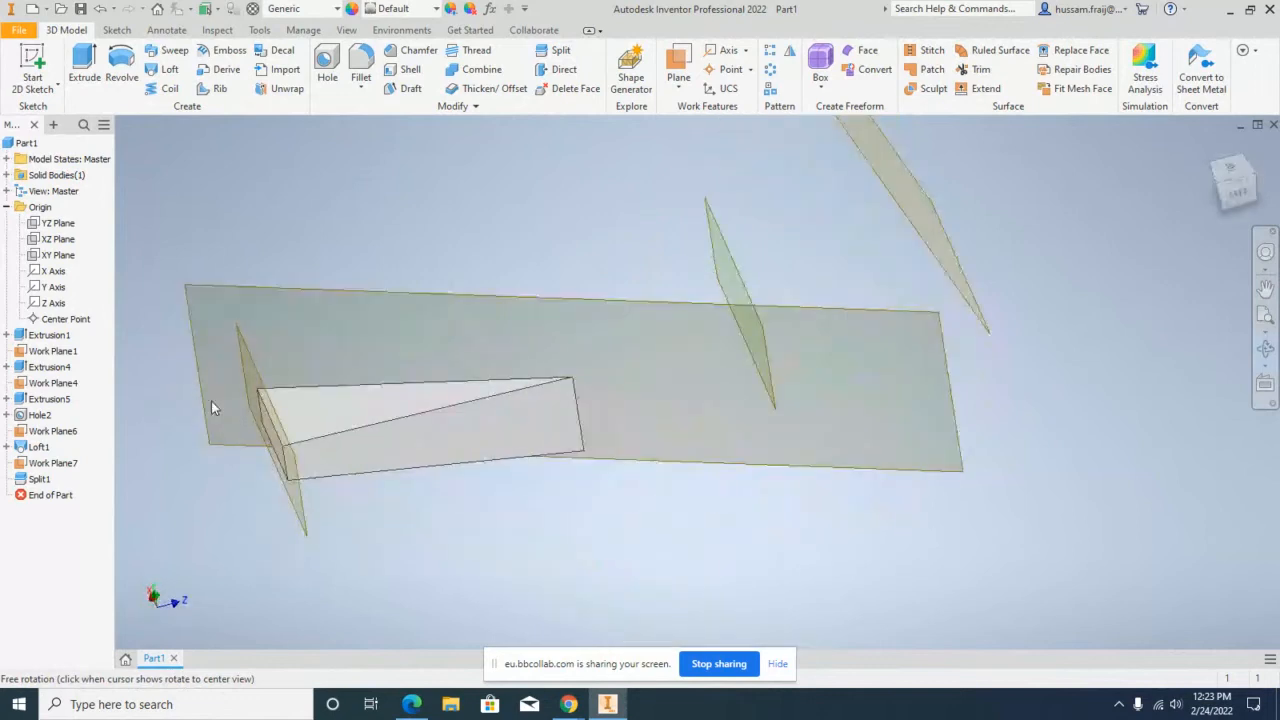
{"action": "right_click", "coordinate": [42, 480]}
{"action": "left_click", "coordinate": [80, 523]}
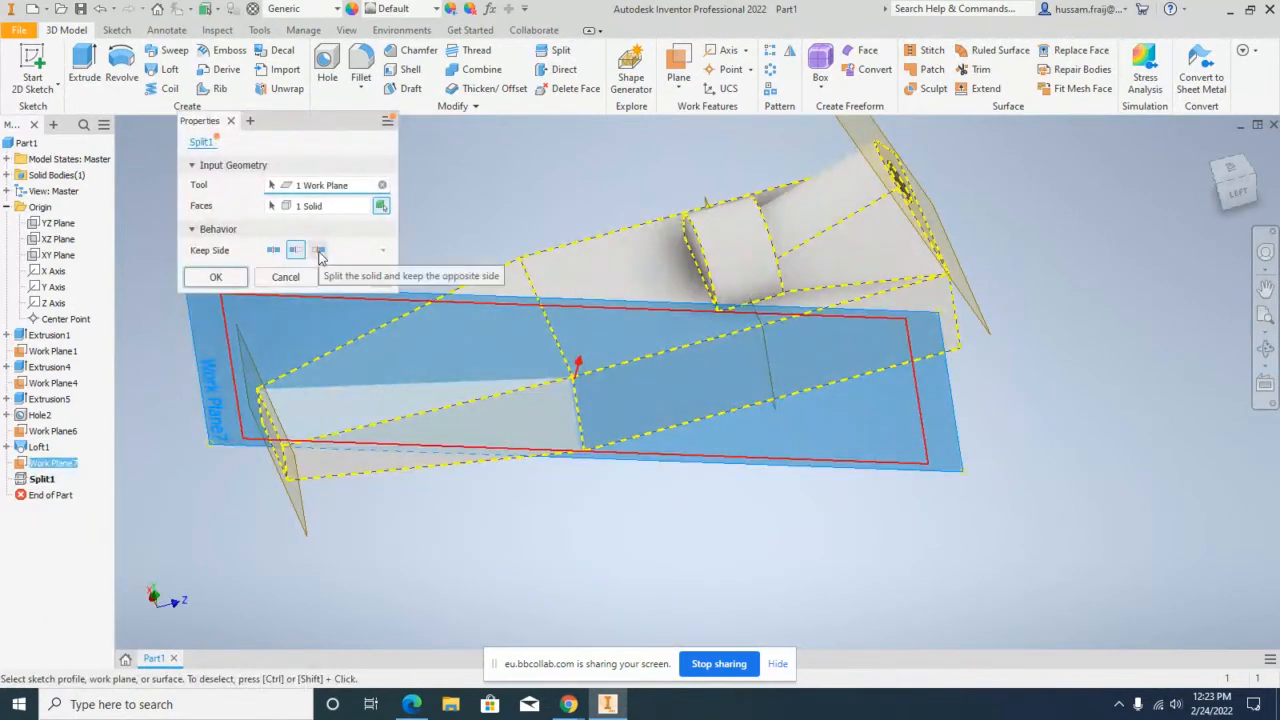
{"action": "left_click", "coordinate": [232, 277]}
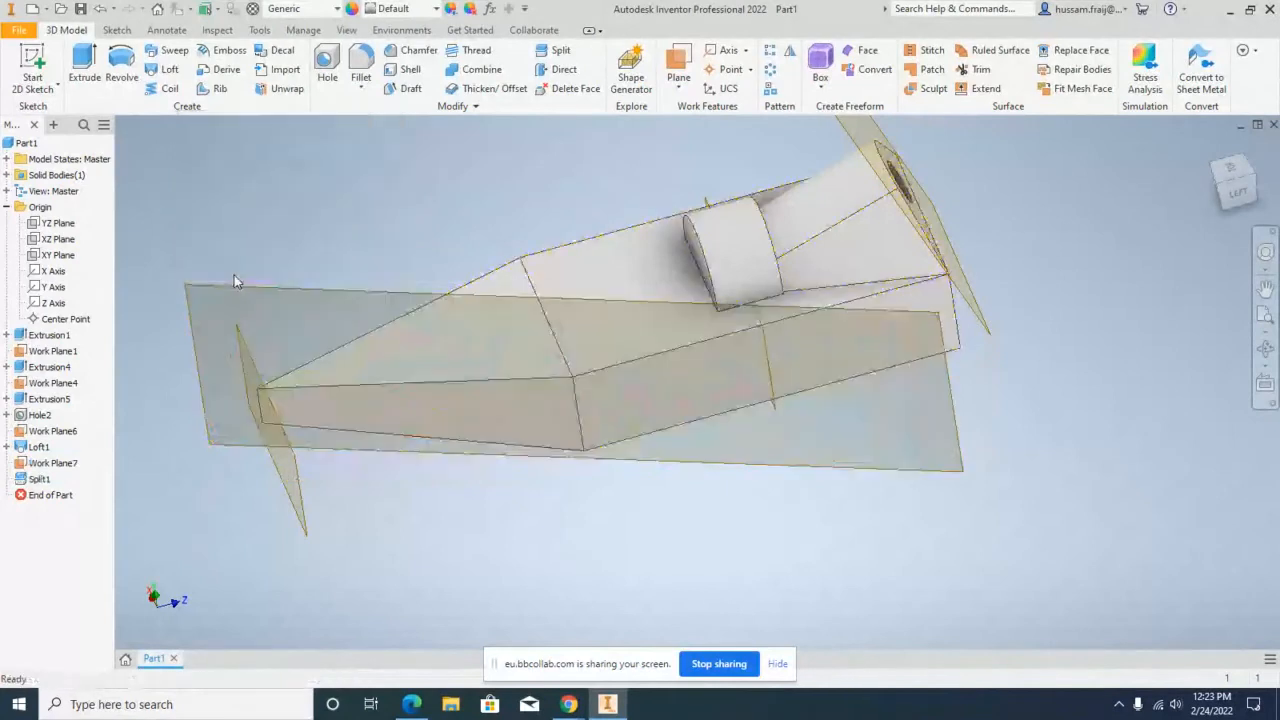
Step: Delete the split feature and the two-edge work plane that cut the loft
{"action": "left_click", "coordinate": [1265, 349]}
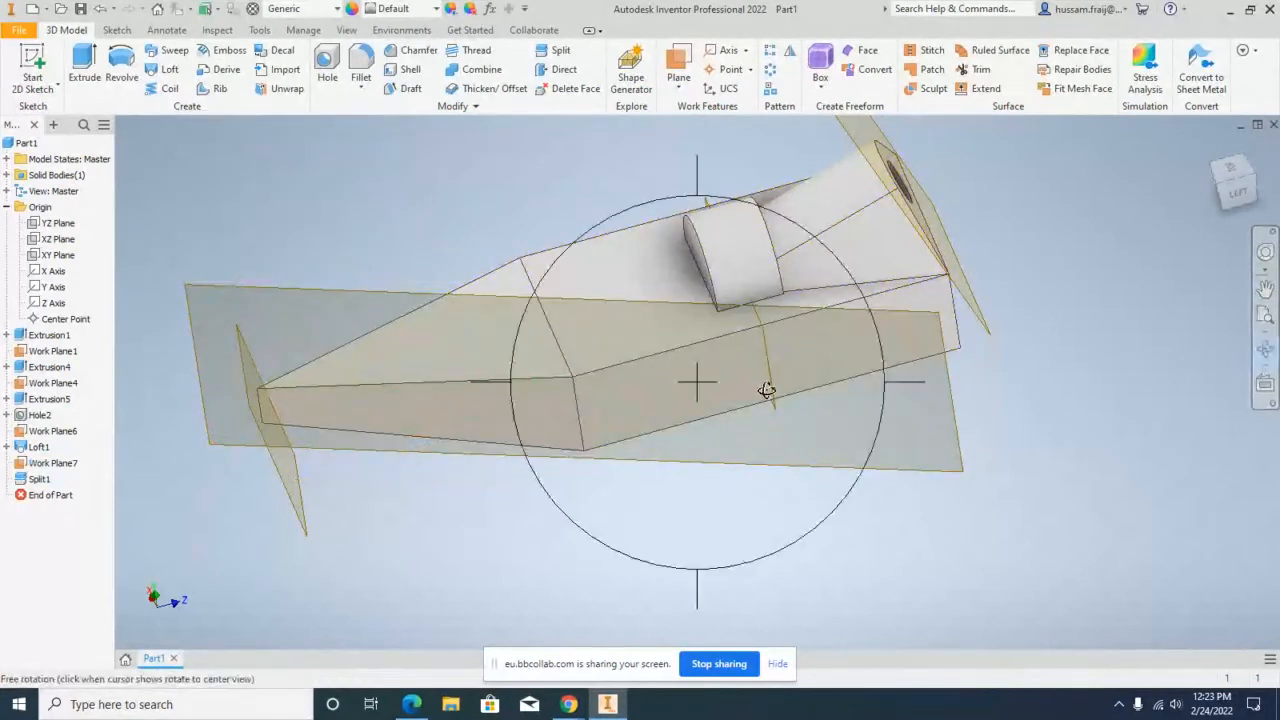
{"action": "left_click_drag", "start_coordinate": [705, 358], "coordinate": [606, 291]}
{"action": "scroll", "coordinate": [606, 289], "scroll_direction": "down", "scroll_amount": 5}
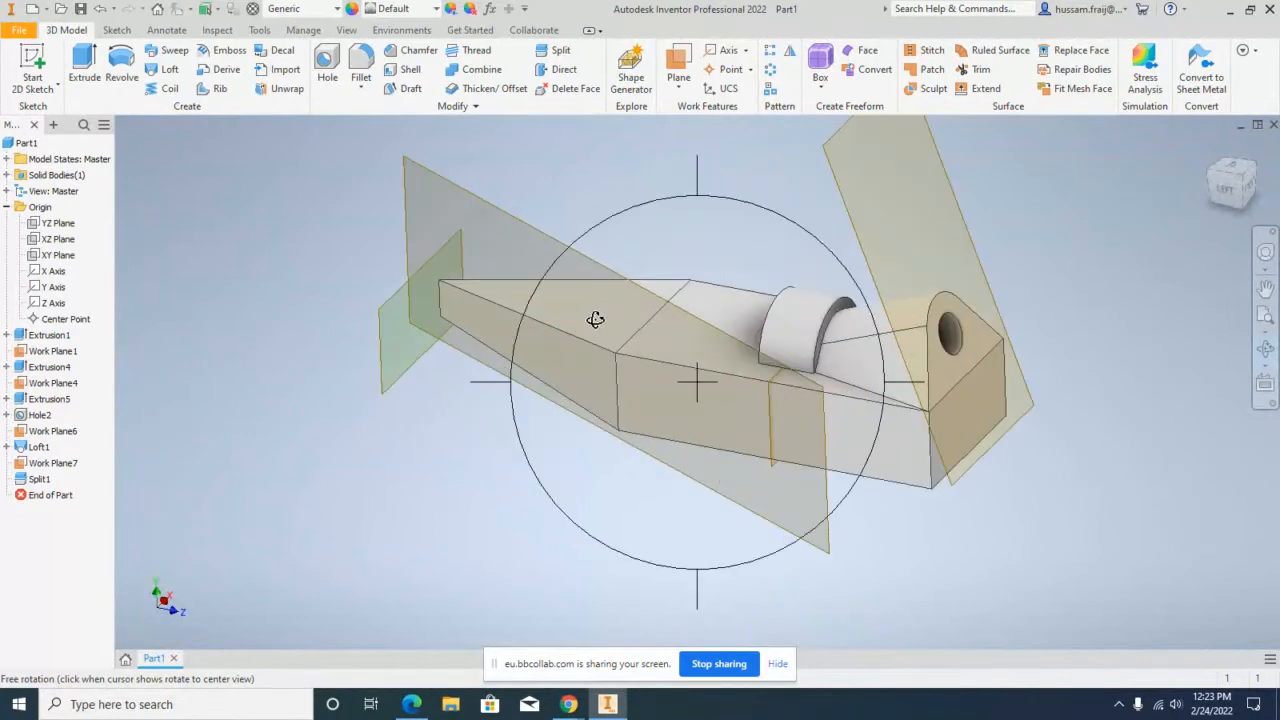
{"action": "key", "text": "Escape"}
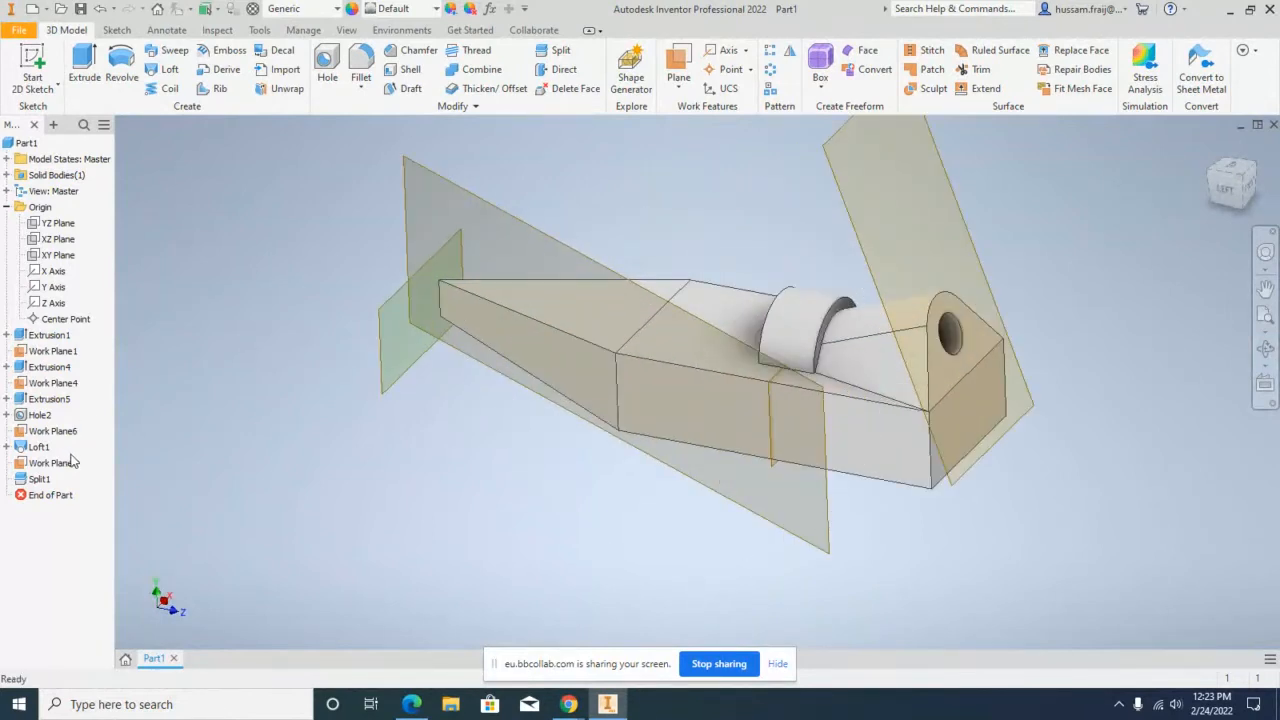
{"action": "right_click", "coordinate": [33, 481]}
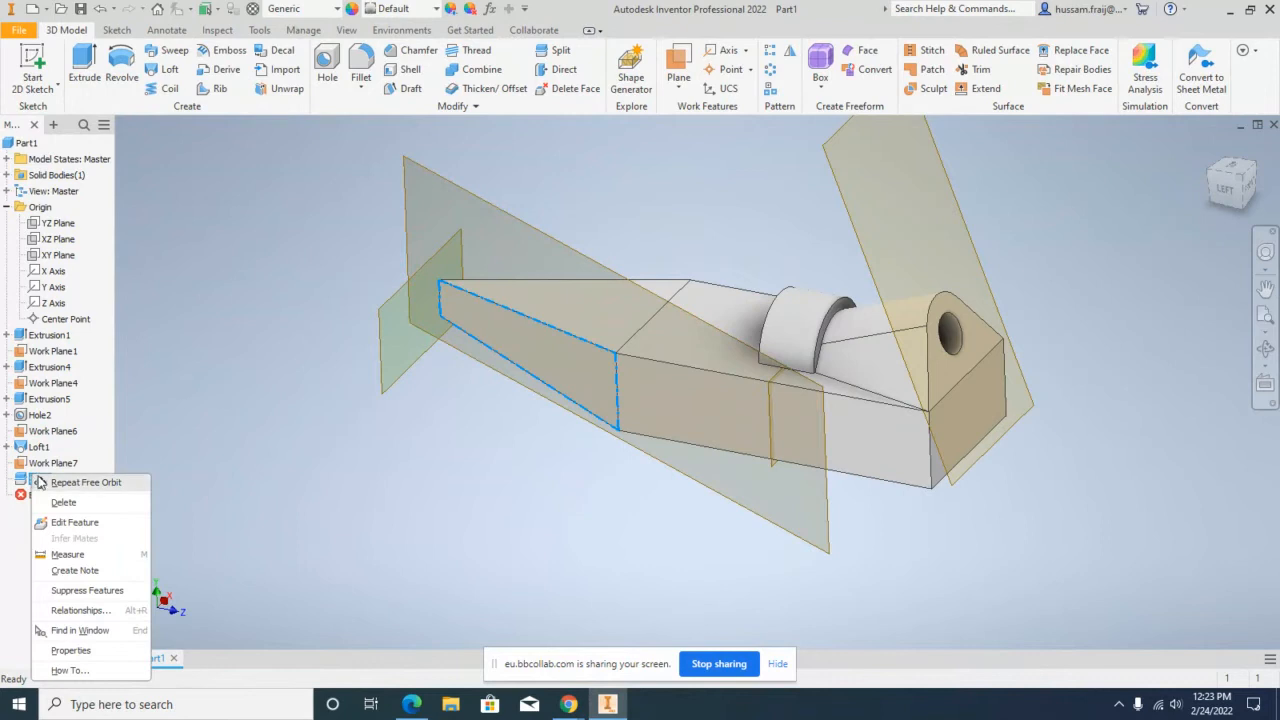
{"action": "left_click", "coordinate": [62, 503]}
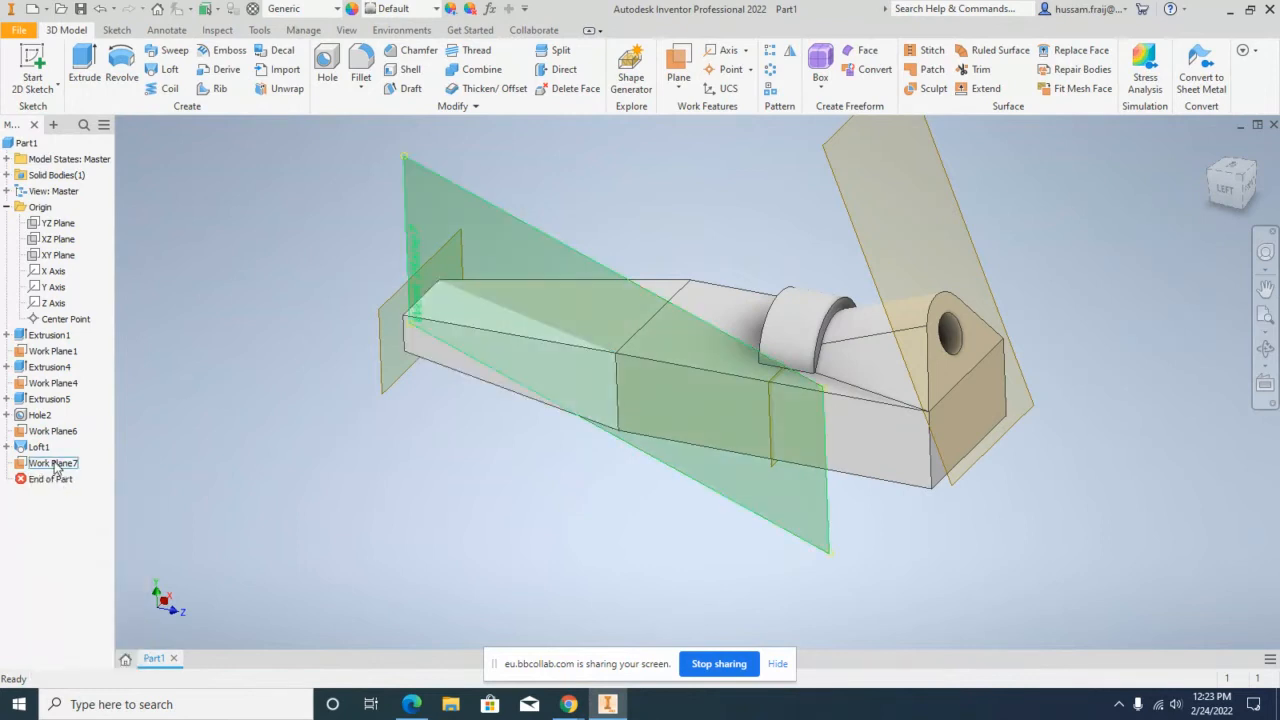
{"action": "right_click", "coordinate": [57, 465]}
{"action": "left_click", "coordinate": [85, 423]}
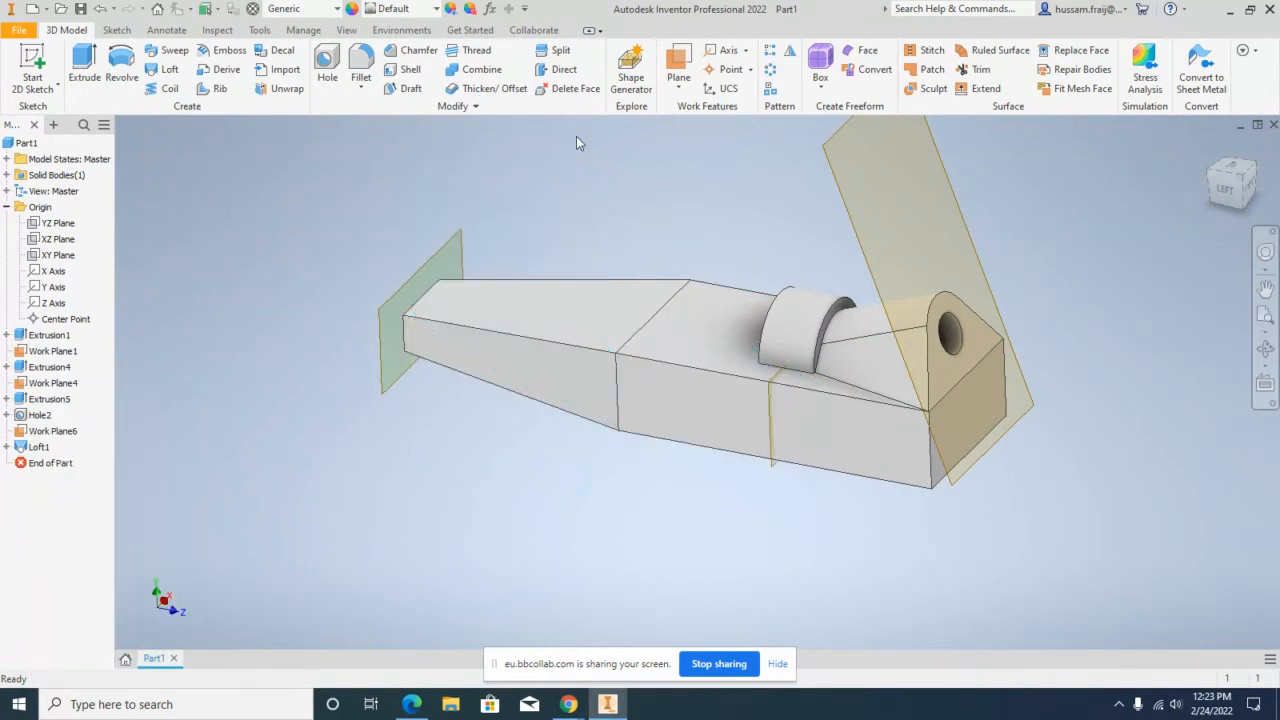
Step: Try a Two Coplanar Edges work plane from the far vertical edge at the block's boss end to the loft tip's near edge, and delete it
{"action": "left_click", "coordinate": [686, 87]}
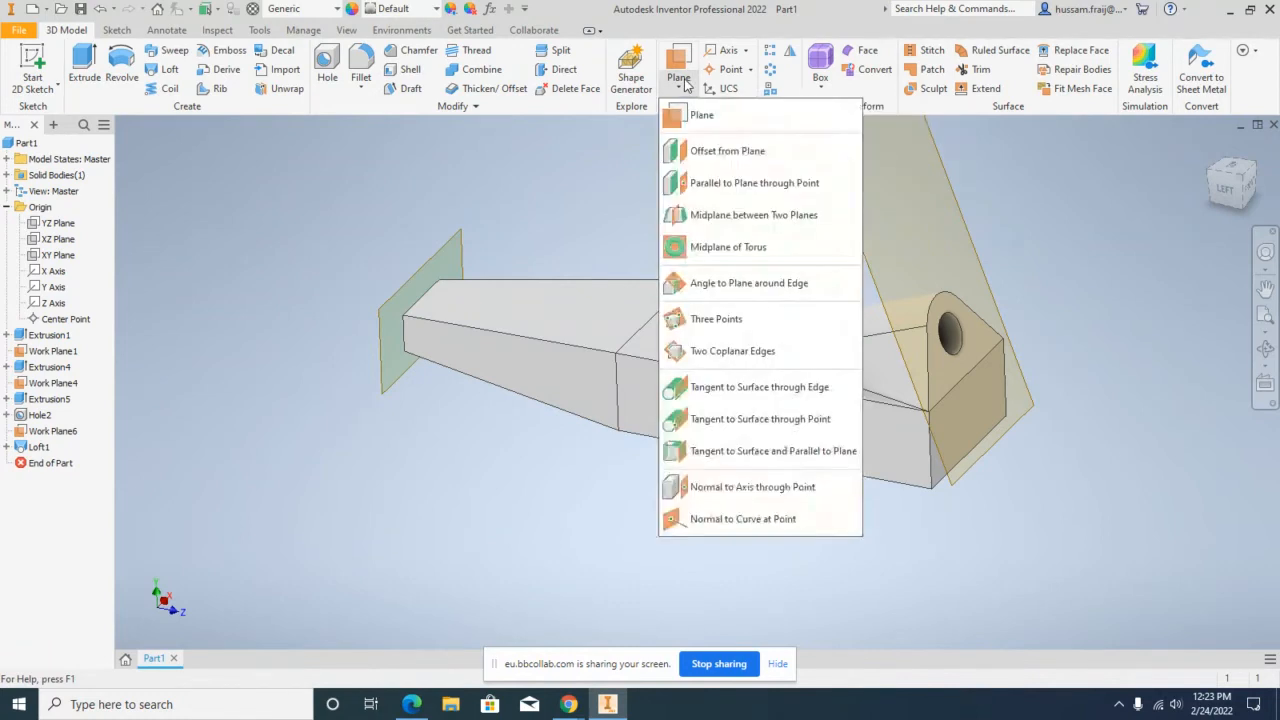
{"action": "left_click", "coordinate": [752, 351]}
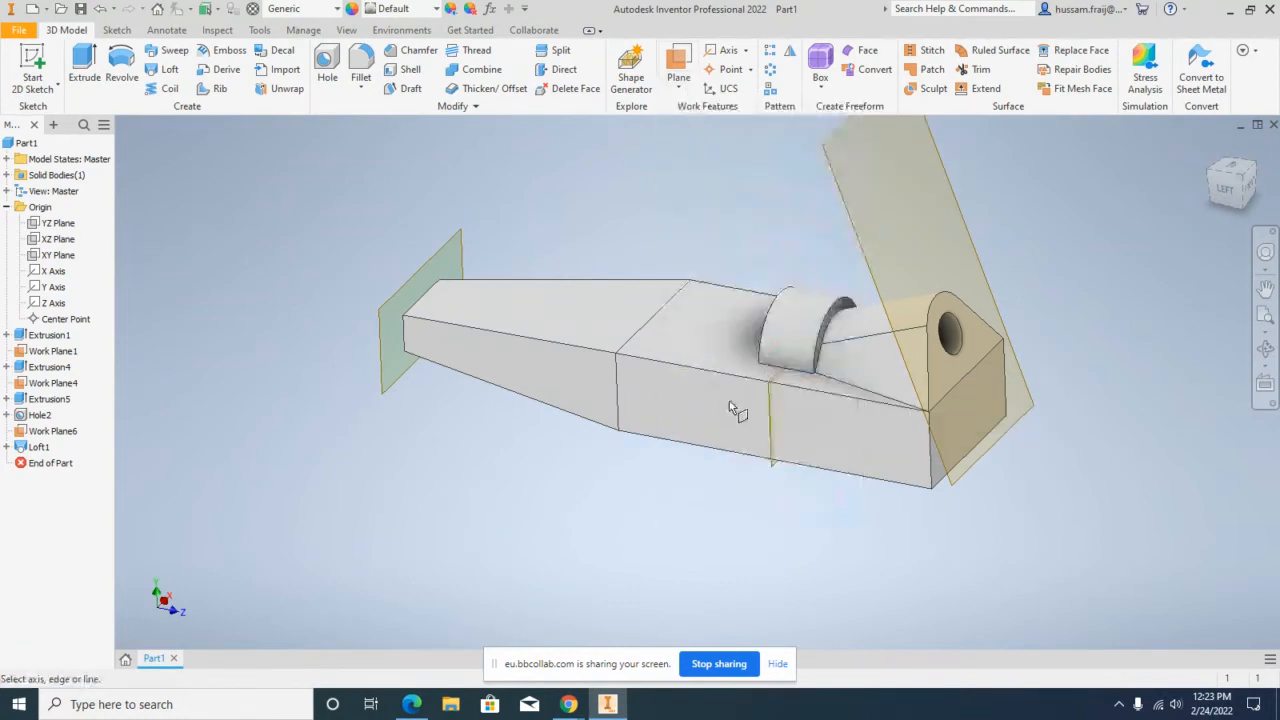
{"action": "left_click", "coordinate": [1008, 380]}
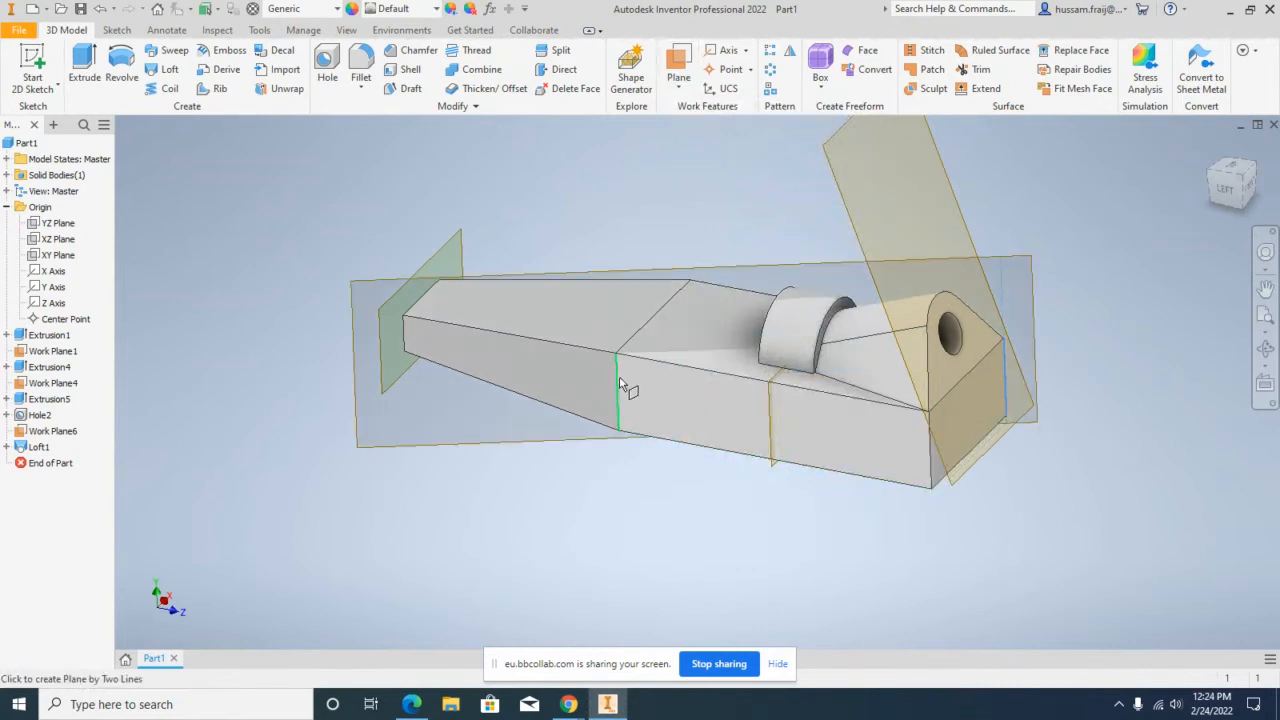
{"action": "left_click", "coordinate": [407, 332]}
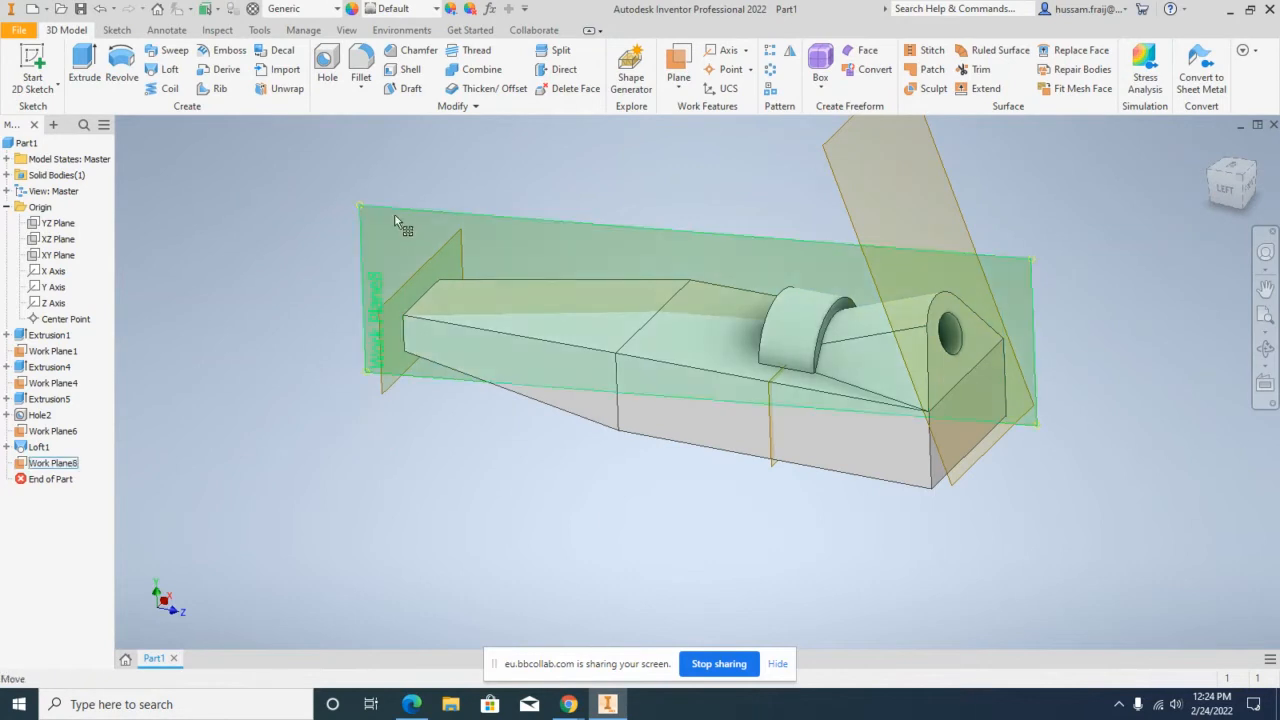
{"action": "right_click", "coordinate": [72, 460]}
{"action": "left_click", "coordinate": [90, 425]}
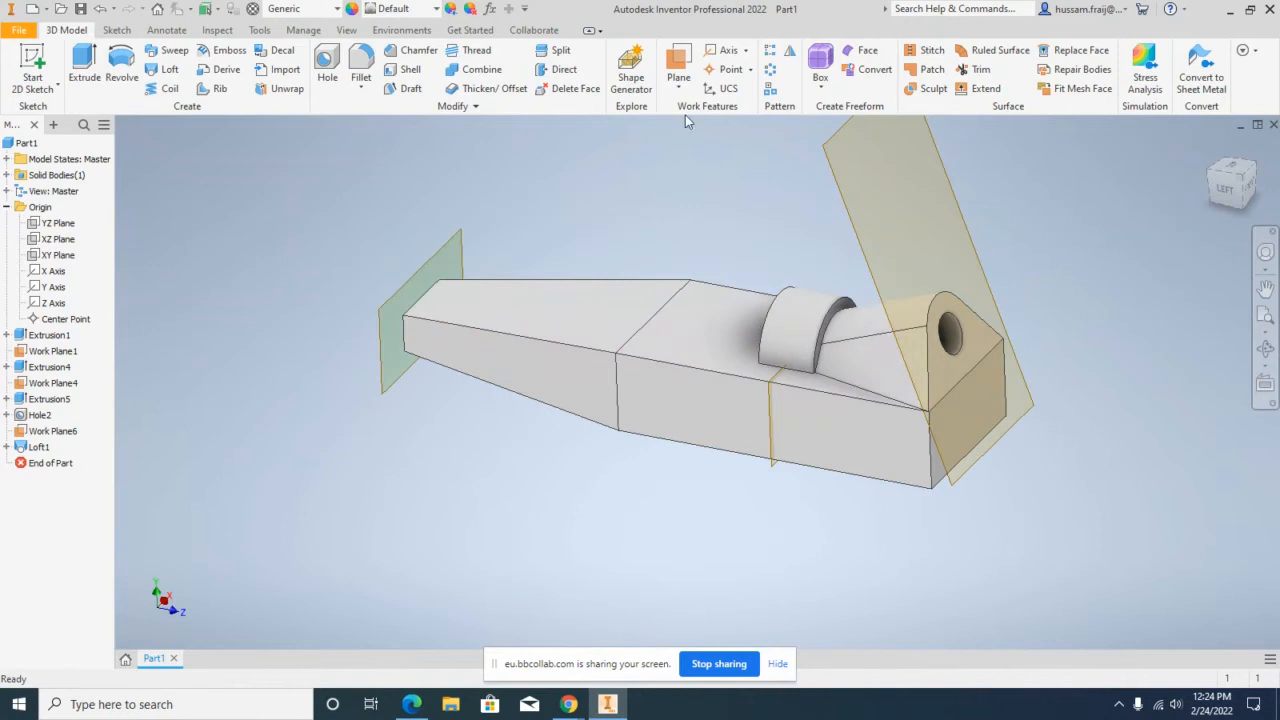
Step: Create a Three Points work plane through the block's far upper corner at the boss end, near upper loft-junction corner and near lower boss-end corner
{"action": "left_click", "coordinate": [688, 86]}
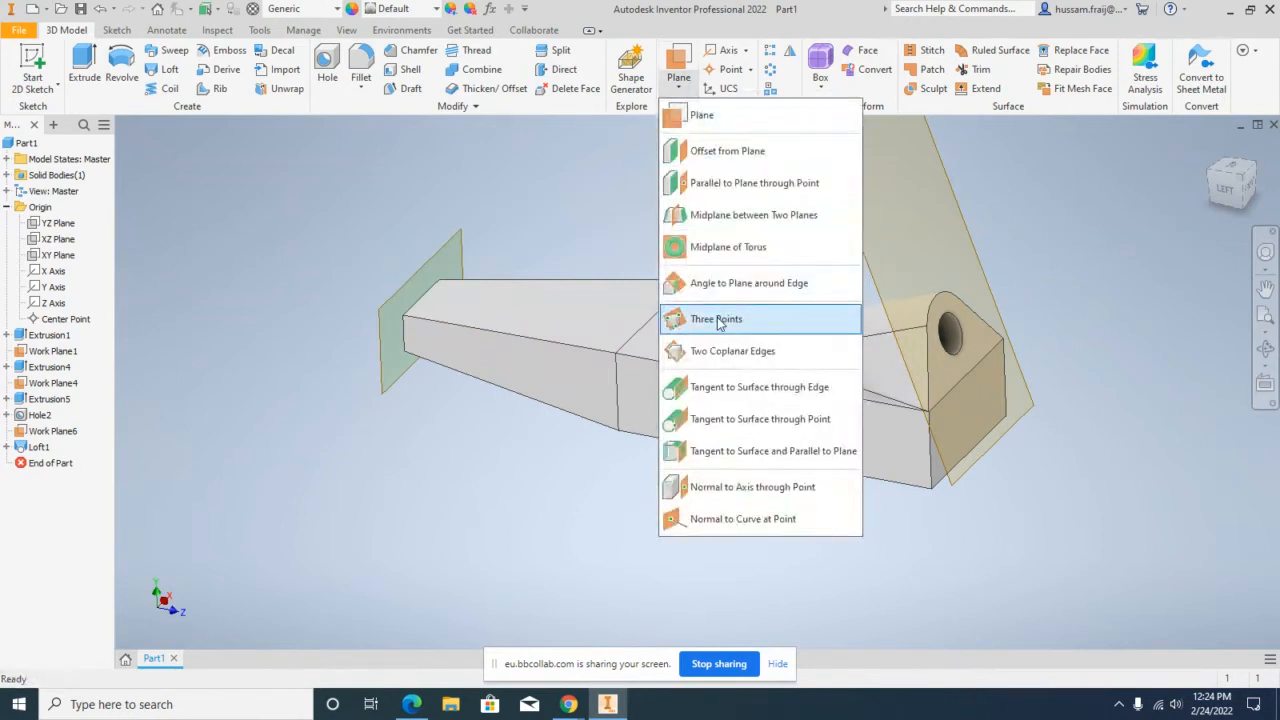
{"action": "left_click", "coordinate": [717, 320]}
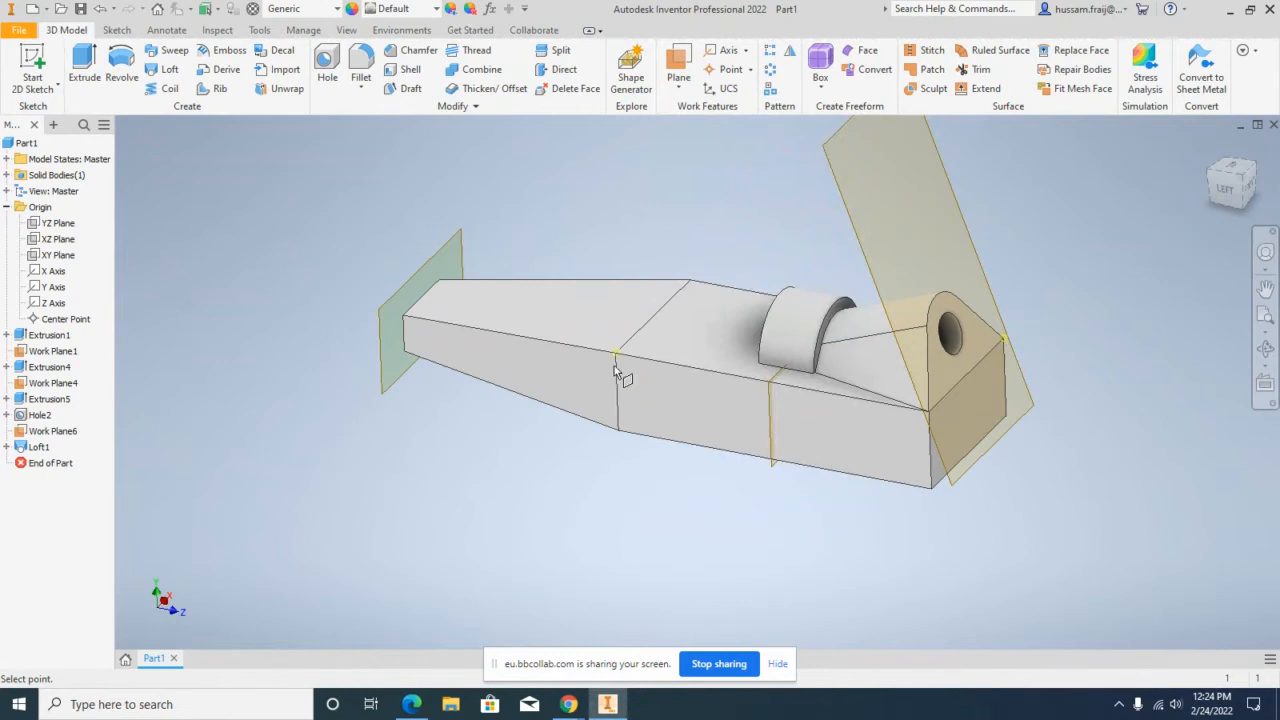
{"action": "left_click", "coordinate": [930, 490]}
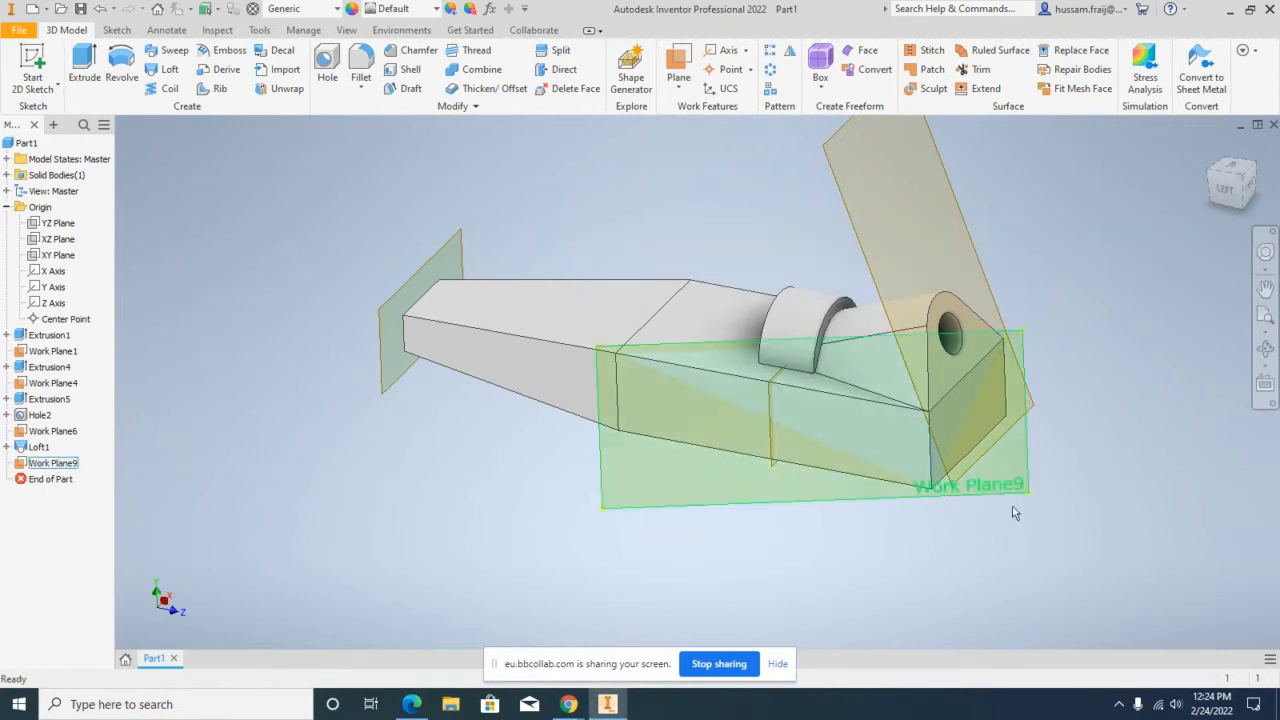
Step: Split the solid with the three-point work plane using the opposite keep side to remove the boss's upper corner region, and inspect the cut part
{"action": "left_click", "coordinate": [1265, 348]}
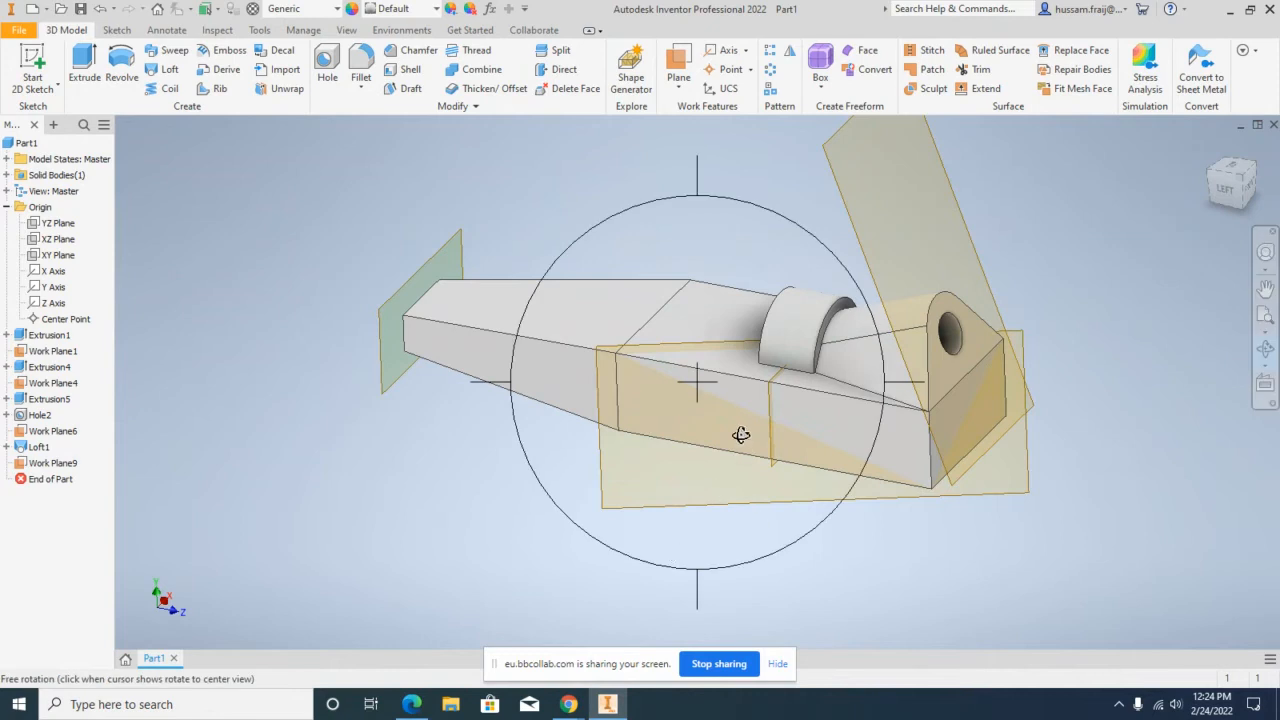
{"action": "left_click_drag", "start_coordinate": [740, 434], "coordinate": [1149, 320]}
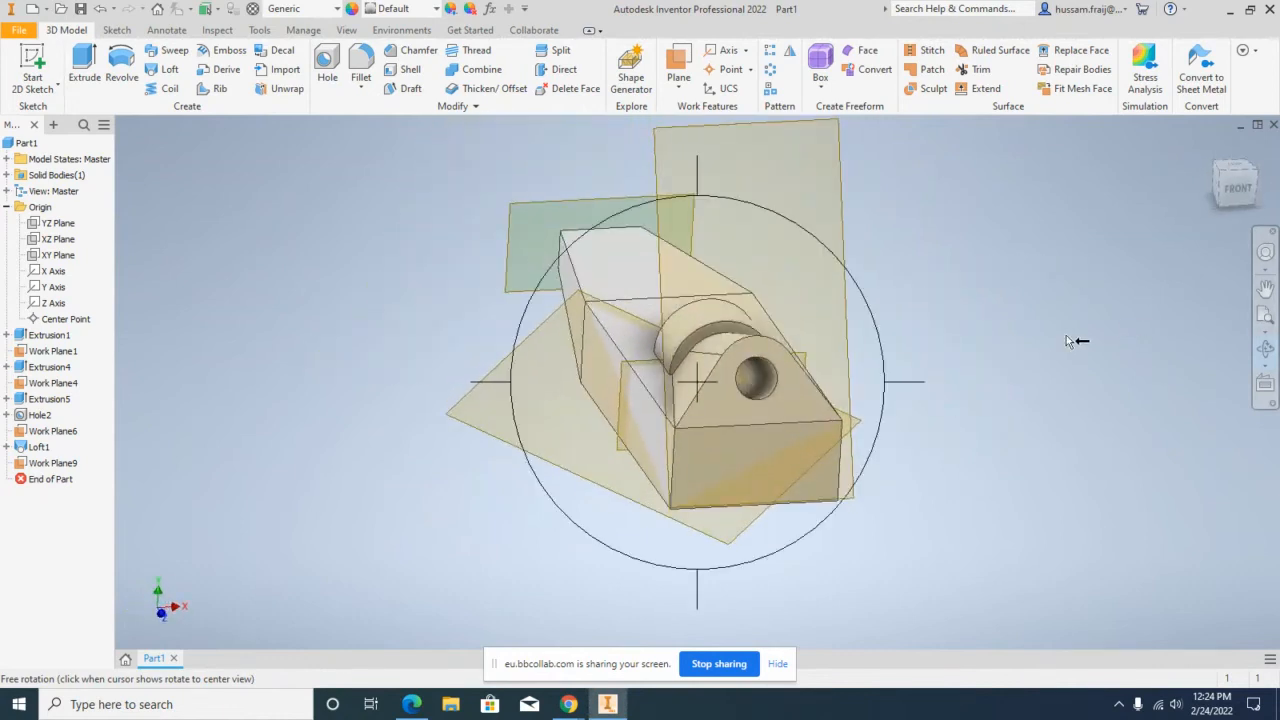
{"action": "left_click_drag", "start_coordinate": [795, 382], "coordinate": [778, 390]}
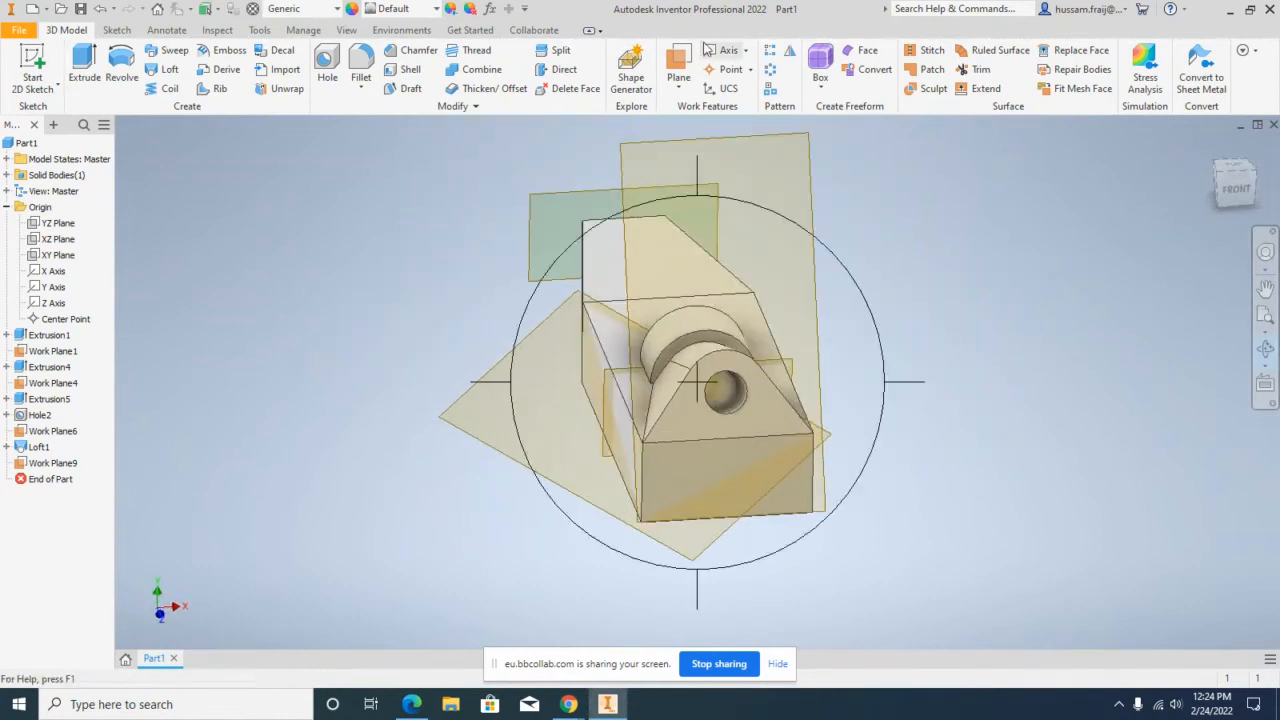
{"action": "left_click", "coordinate": [558, 53]}
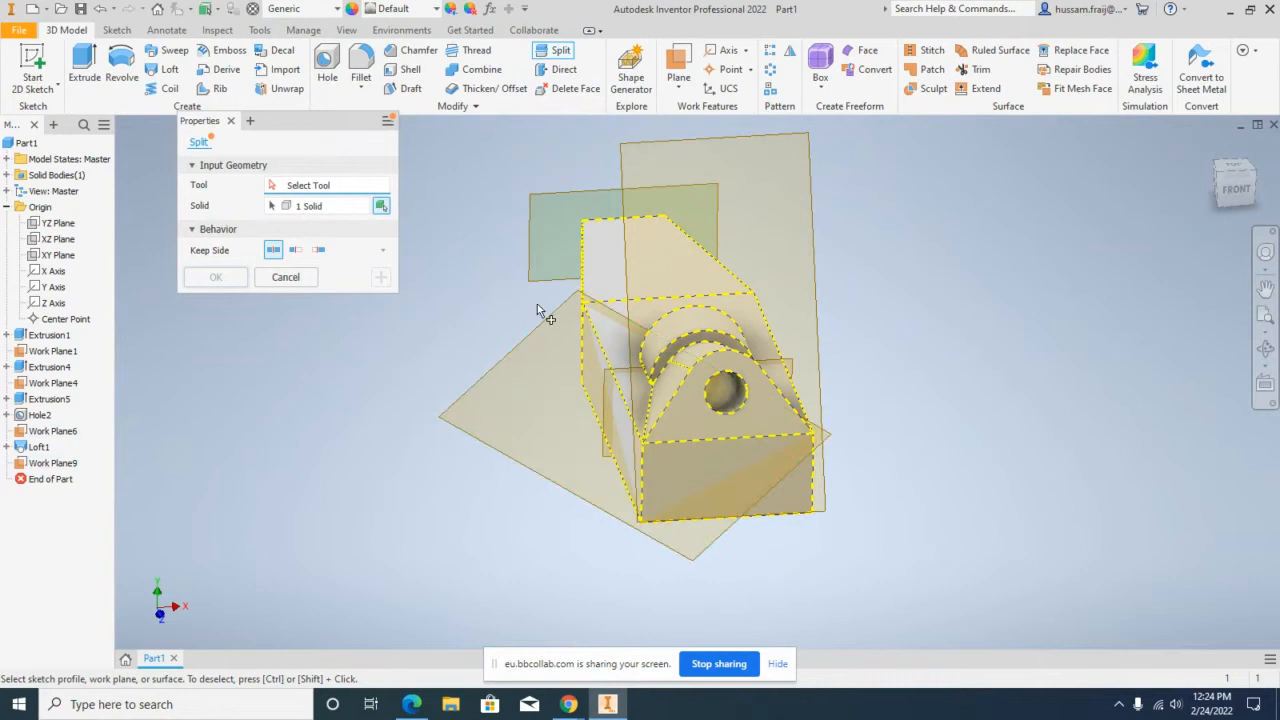
{"action": "left_click", "coordinate": [540, 330]}
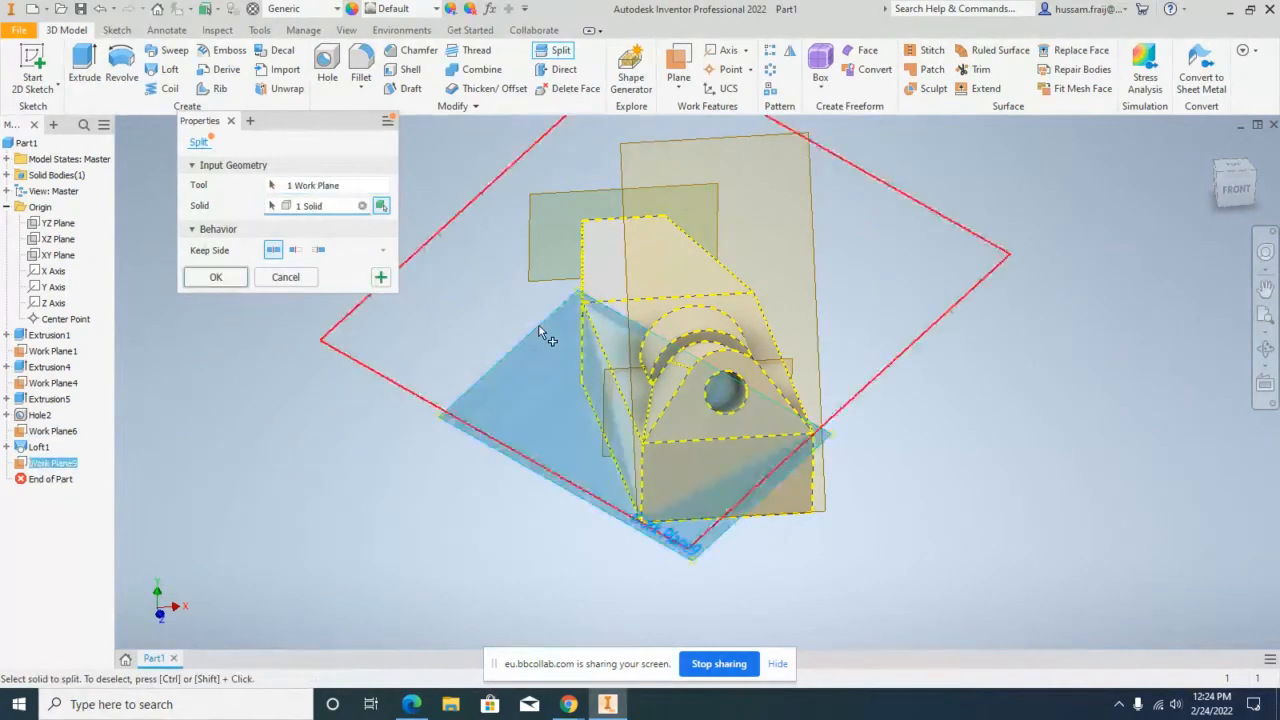
{"action": "left_click", "coordinate": [318, 250]}
{"action": "left_click", "coordinate": [231, 274]}
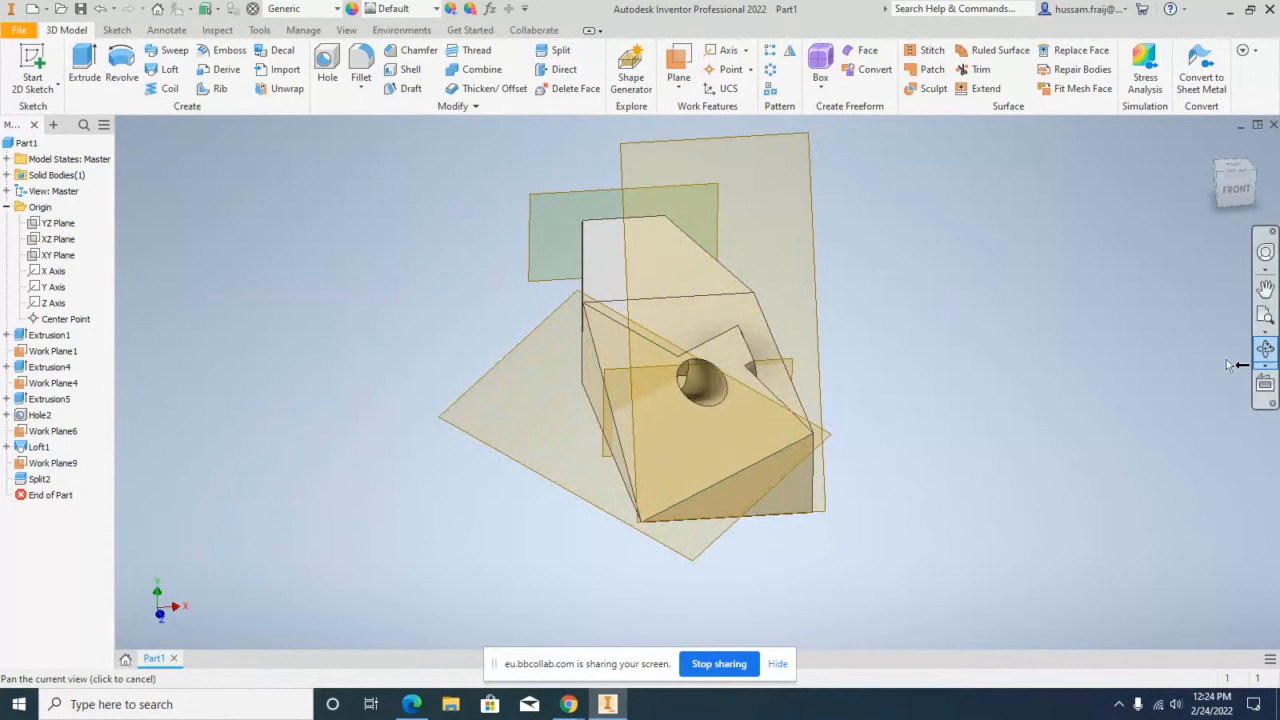
{"action": "left_click", "coordinate": [1265, 348]}
{"action": "left_click_drag", "start_coordinate": [797, 363], "coordinate": [836, 380]}
{"action": "left_click_drag", "start_coordinate": [759, 396], "coordinate": [680, 300]}
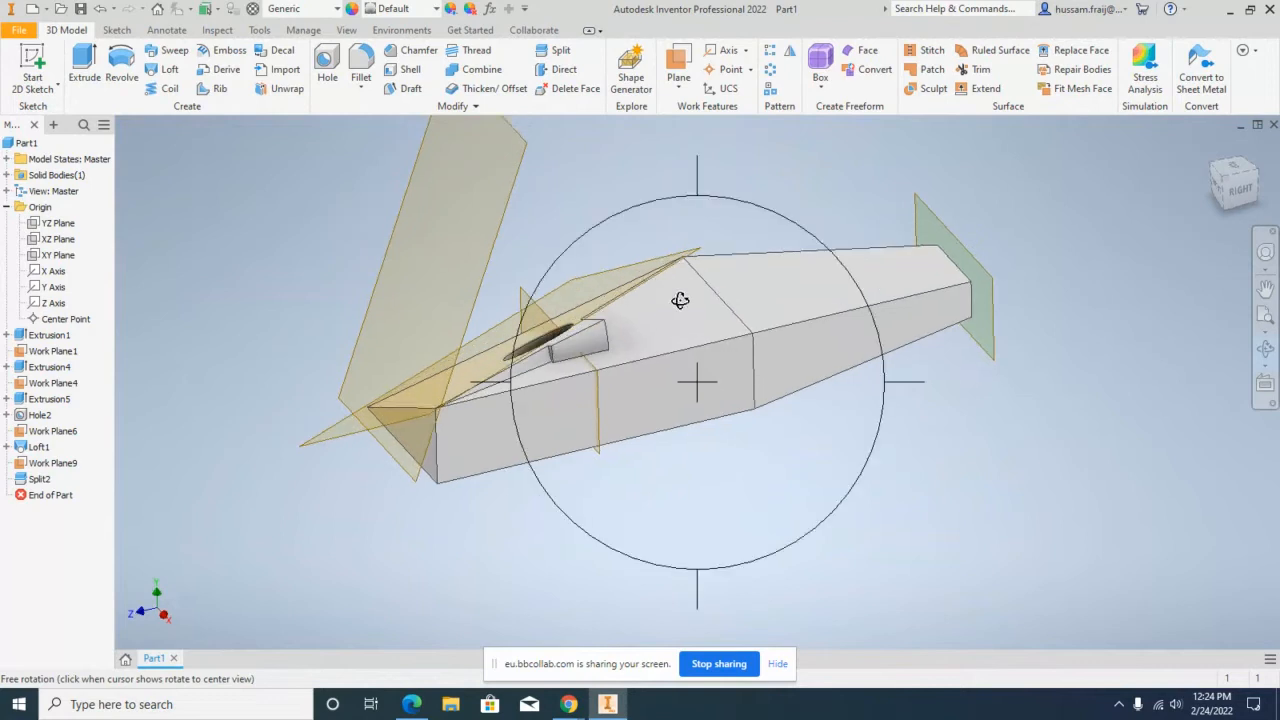
Step: Split the solid with the vertical work plane through the mid-block half-cylinder, keeping the loft side, and inspect the cut face
{"action": "key", "text": "Escape"}
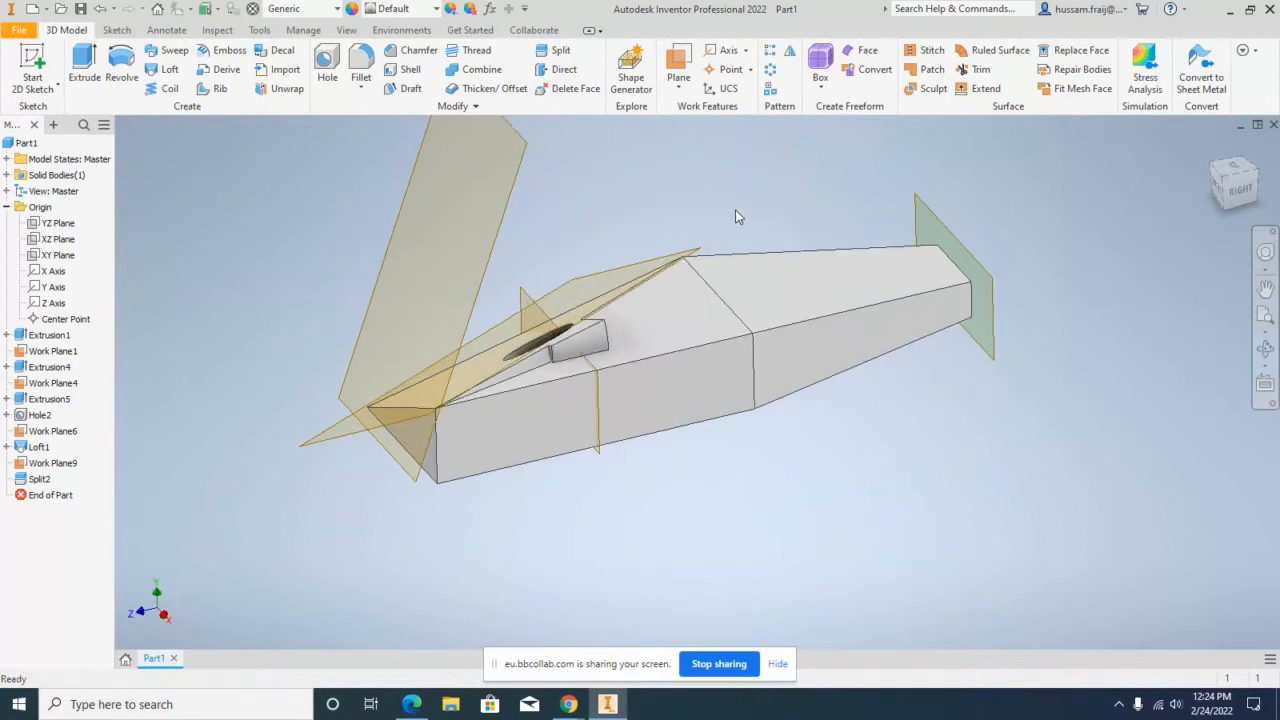
{"action": "left_click", "coordinate": [567, 54]}
{"action": "left_click", "coordinate": [527, 290]}
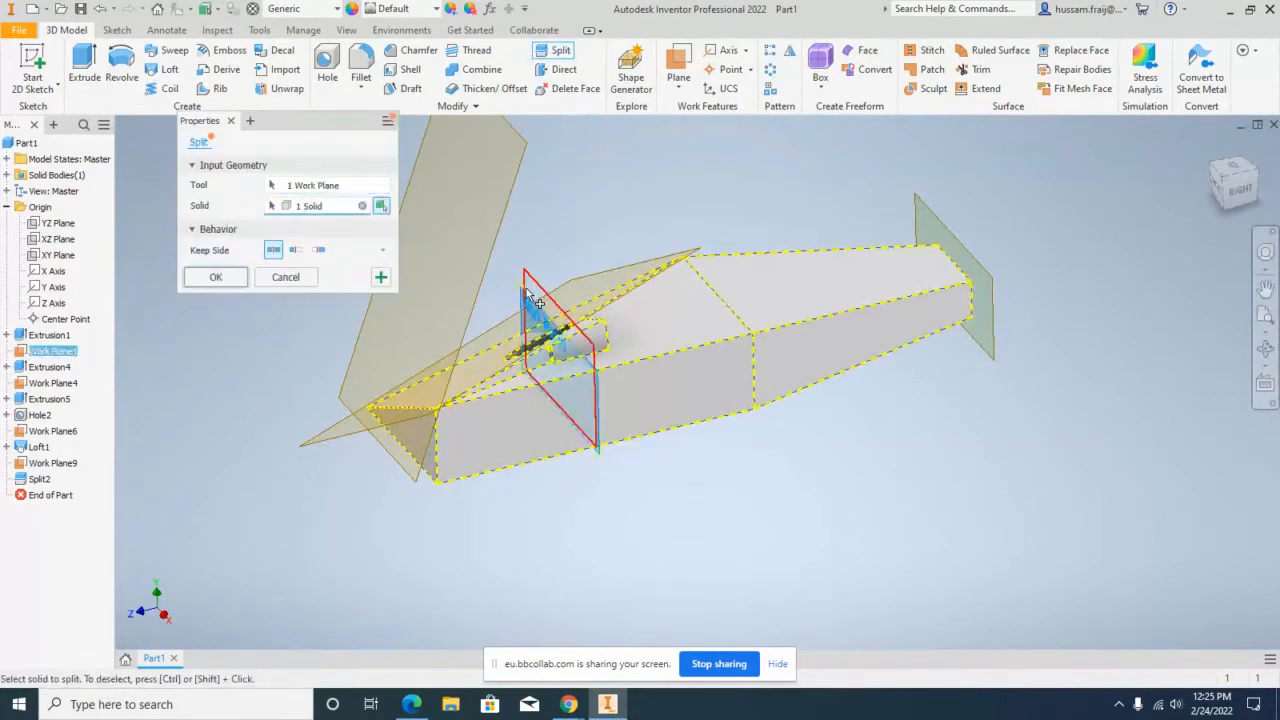
{"action": "left_click", "coordinate": [294, 251]}
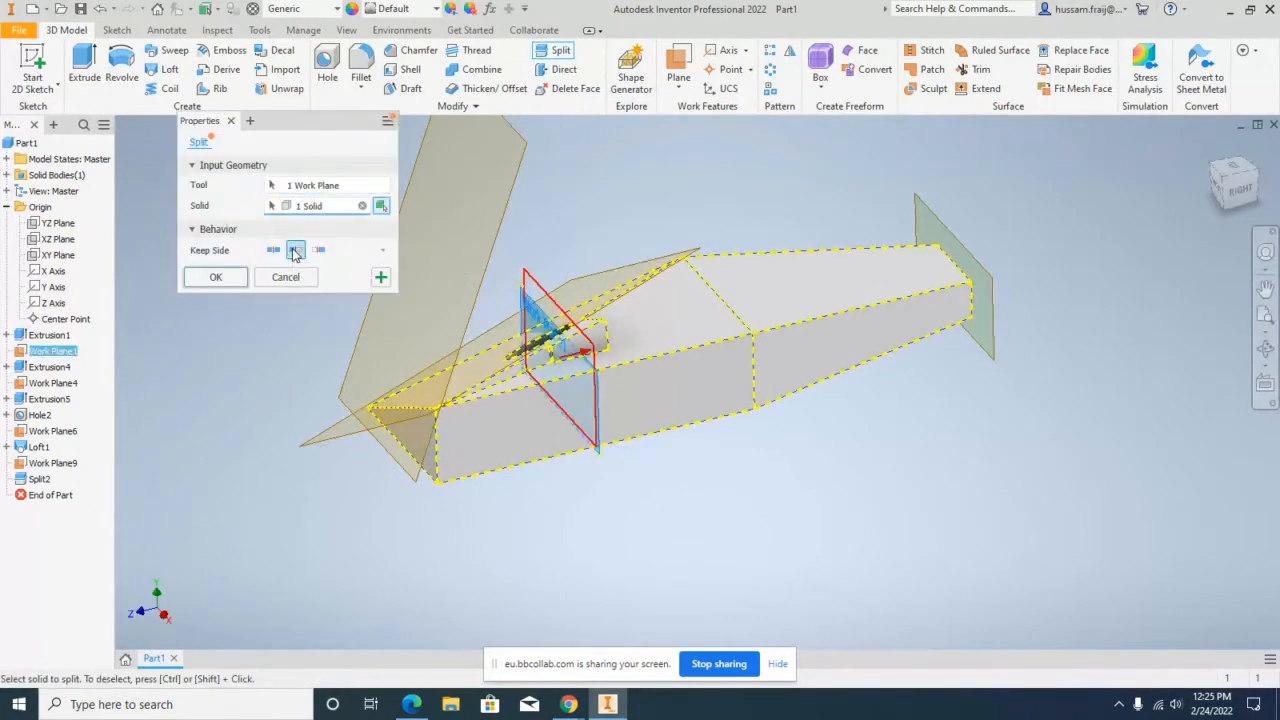
{"action": "left_click", "coordinate": [317, 250]}
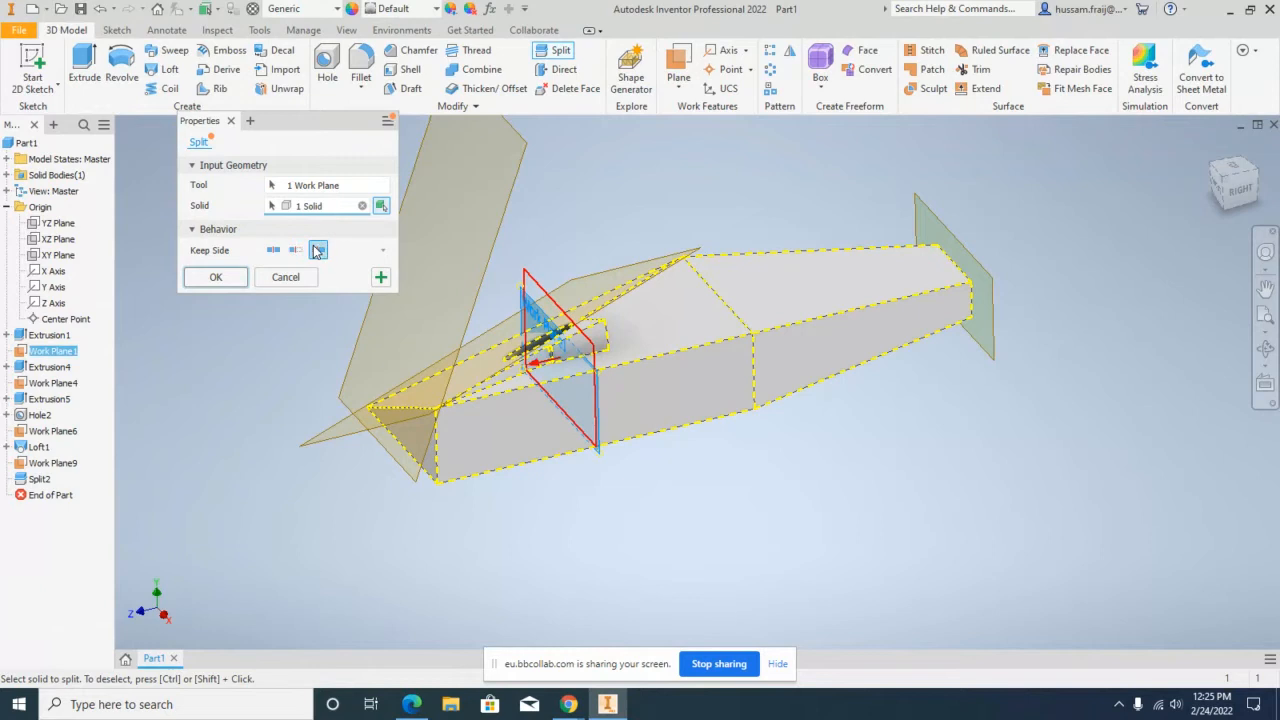
{"action": "left_click", "coordinate": [216, 277]}
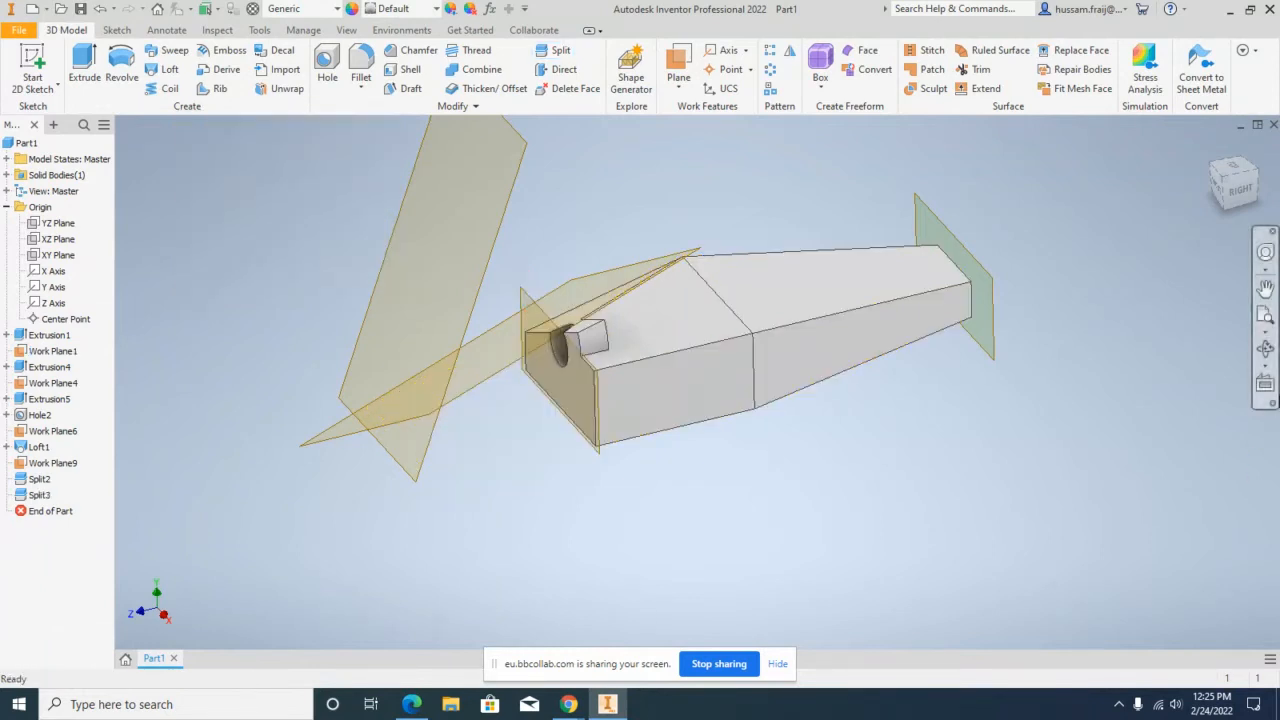
{"action": "left_click", "coordinate": [1265, 349]}
{"action": "left_click_drag", "start_coordinate": [780, 334], "coordinate": [880, 357]}
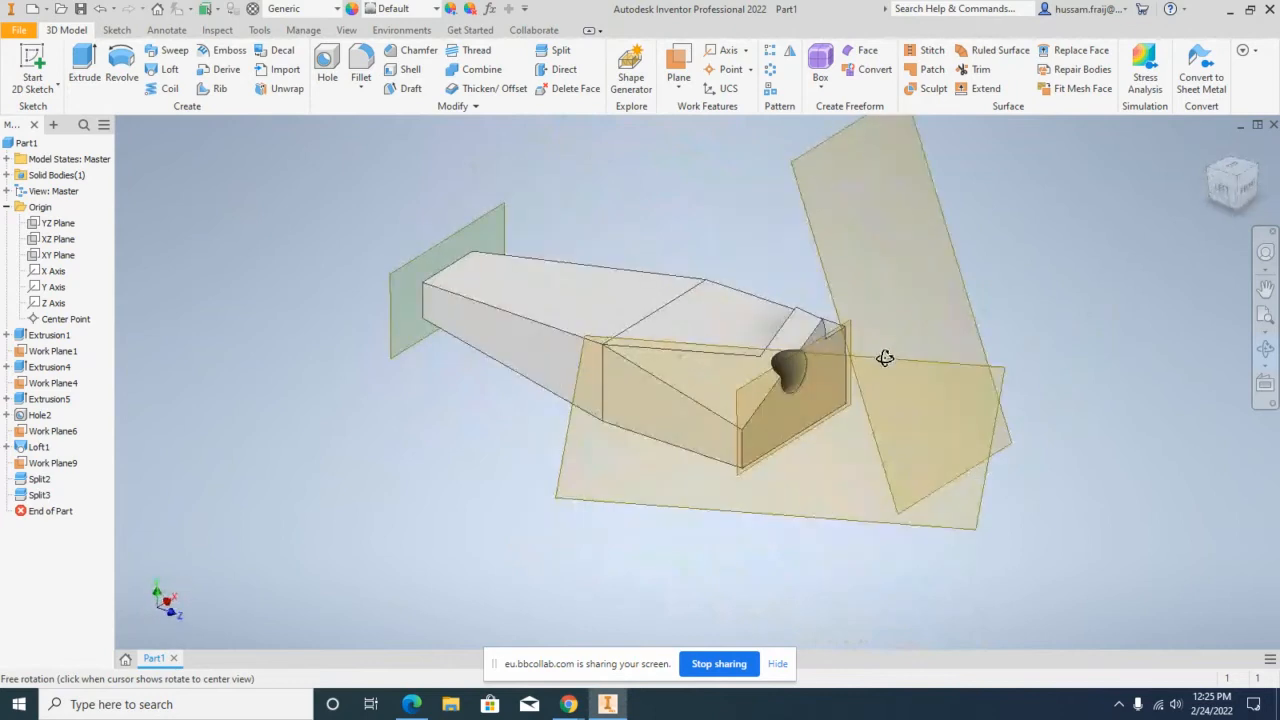
{"action": "key", "text": "Escape"}
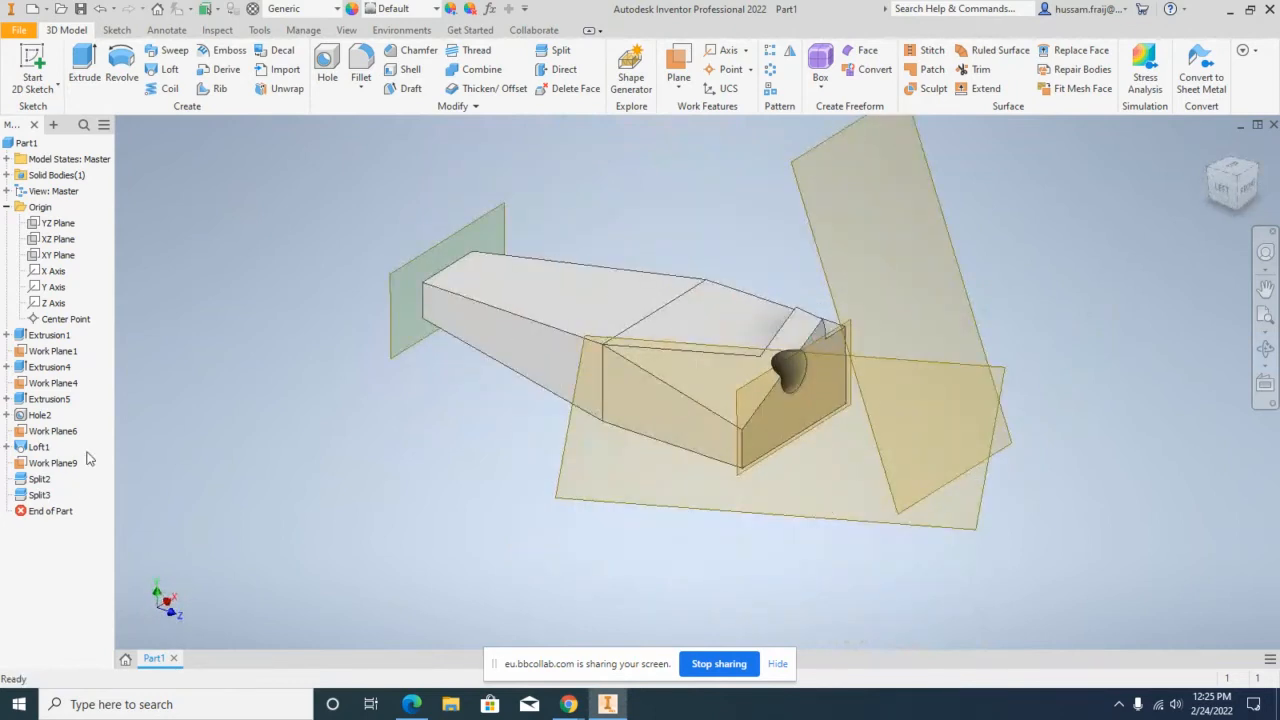
Step: Delete both split features to restore the block's boss end and half-cylinder
{"action": "left_click", "coordinate": [39, 479]}
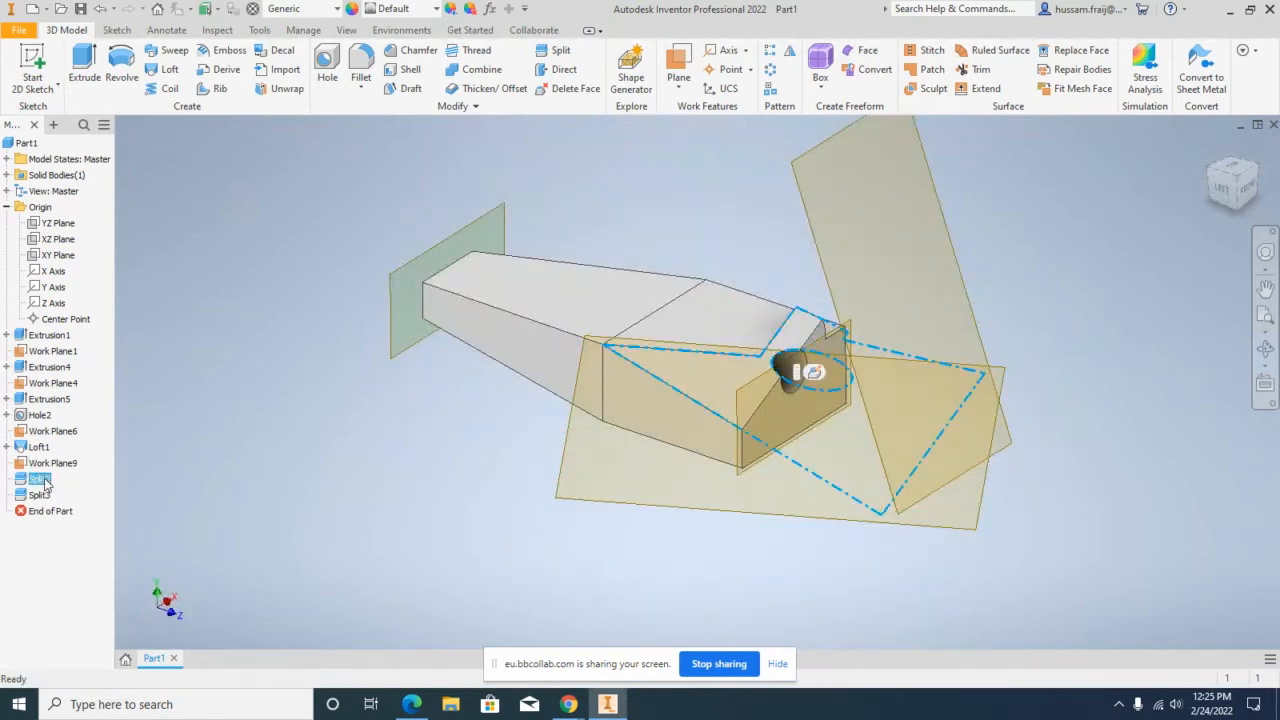
{"action": "left_click", "coordinate": [44, 496], "text": "shift"}
{"action": "right_click", "coordinate": [44, 496]}
{"action": "left_click", "coordinate": [62, 520]}
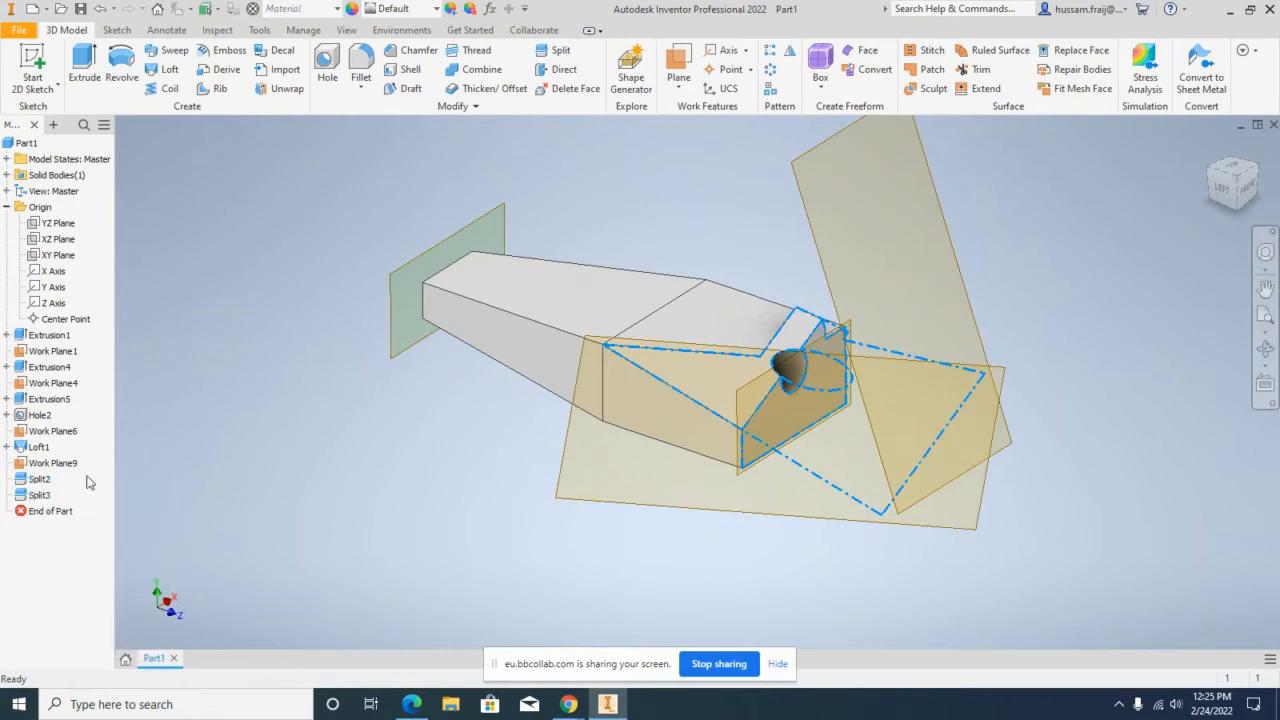
Step: Delete the loft with its consumed sketches and dependent work features, and delete the hole in the boss
{"action": "right_click", "coordinate": [47, 447]}
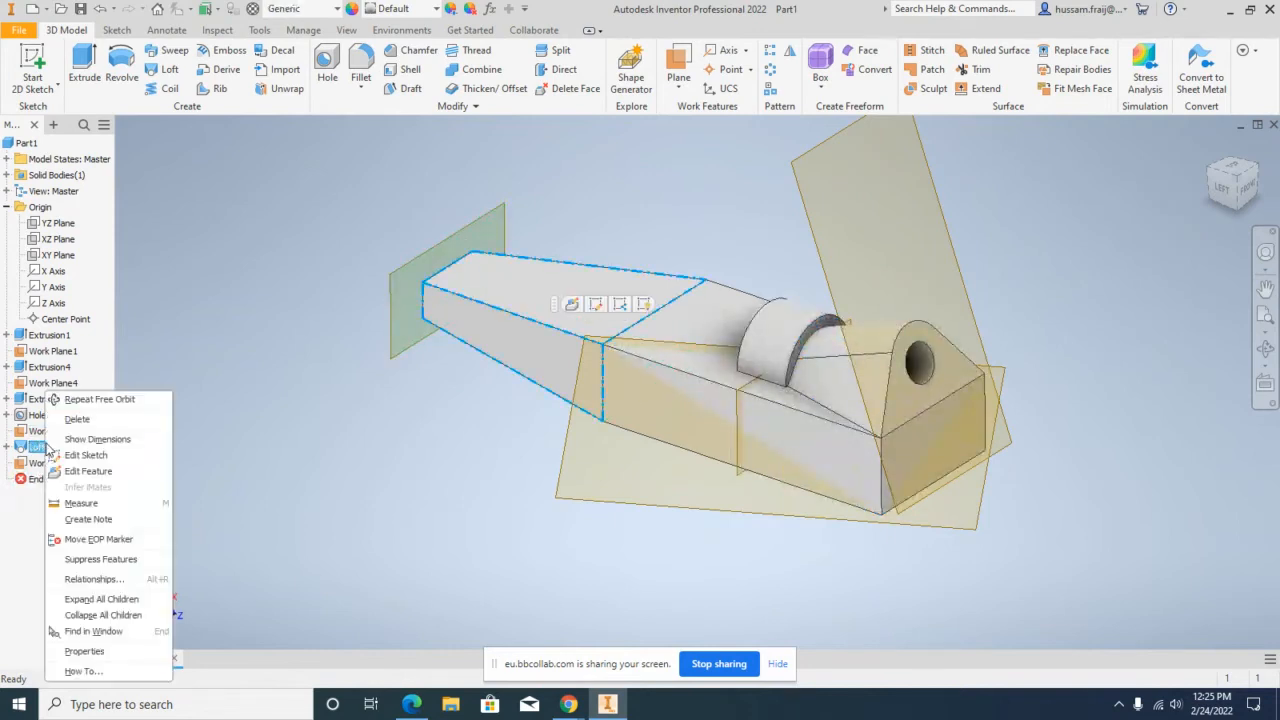
{"action": "left_click", "coordinate": [77, 428]}
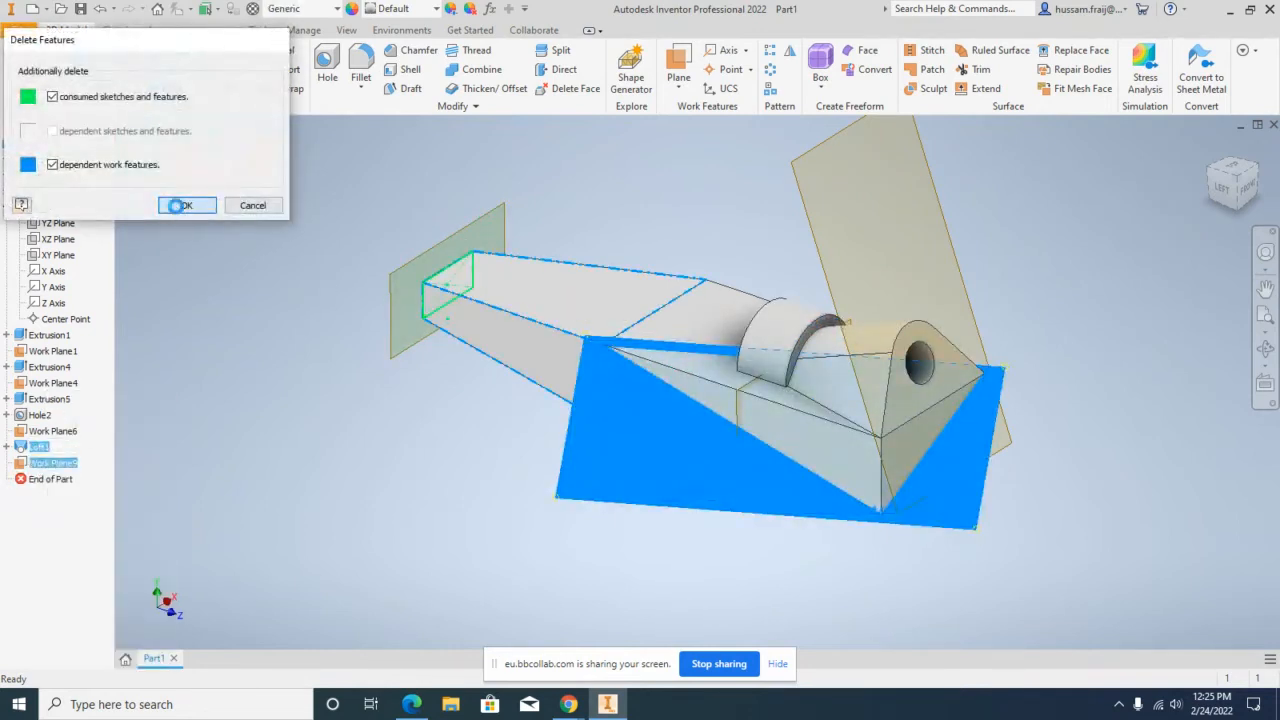
{"action": "left_click", "coordinate": [177, 203]}
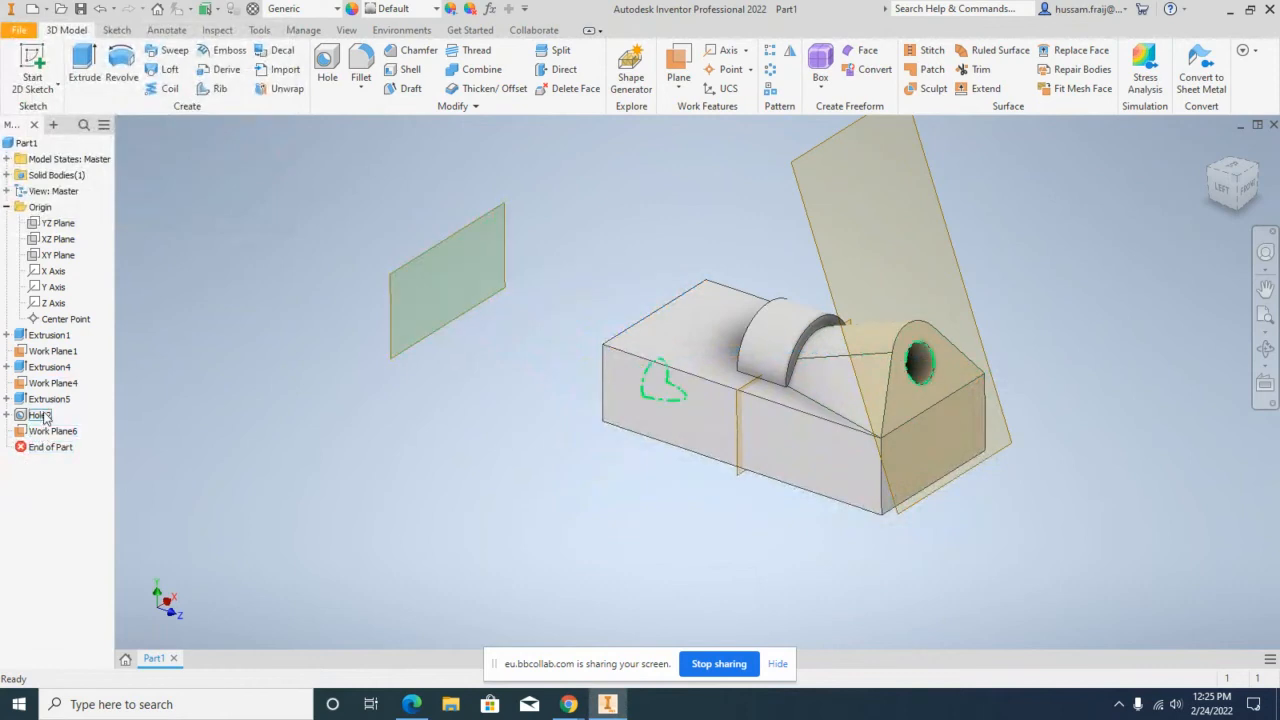
{"action": "right_click", "coordinate": [42, 416]}
{"action": "left_click", "coordinate": [70, 391]}
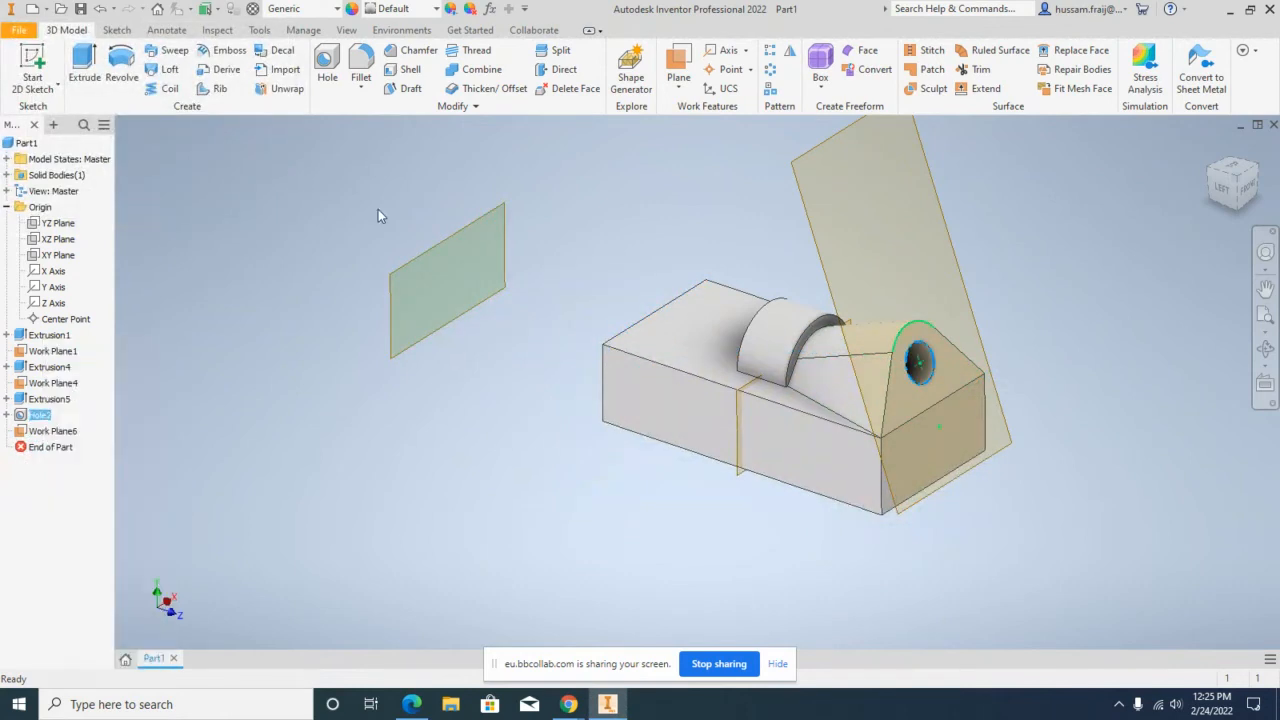
{"action": "left_click", "coordinate": [196, 206]}
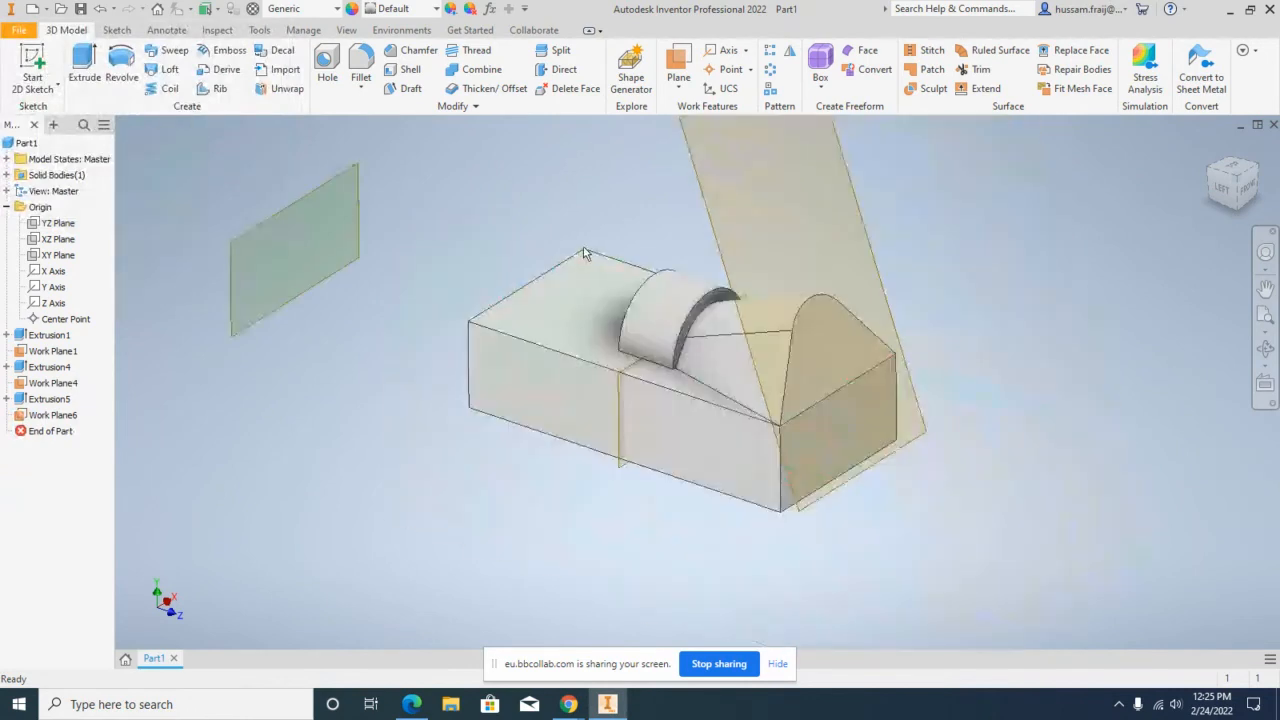
{"action": "left_click", "coordinate": [678, 88]}
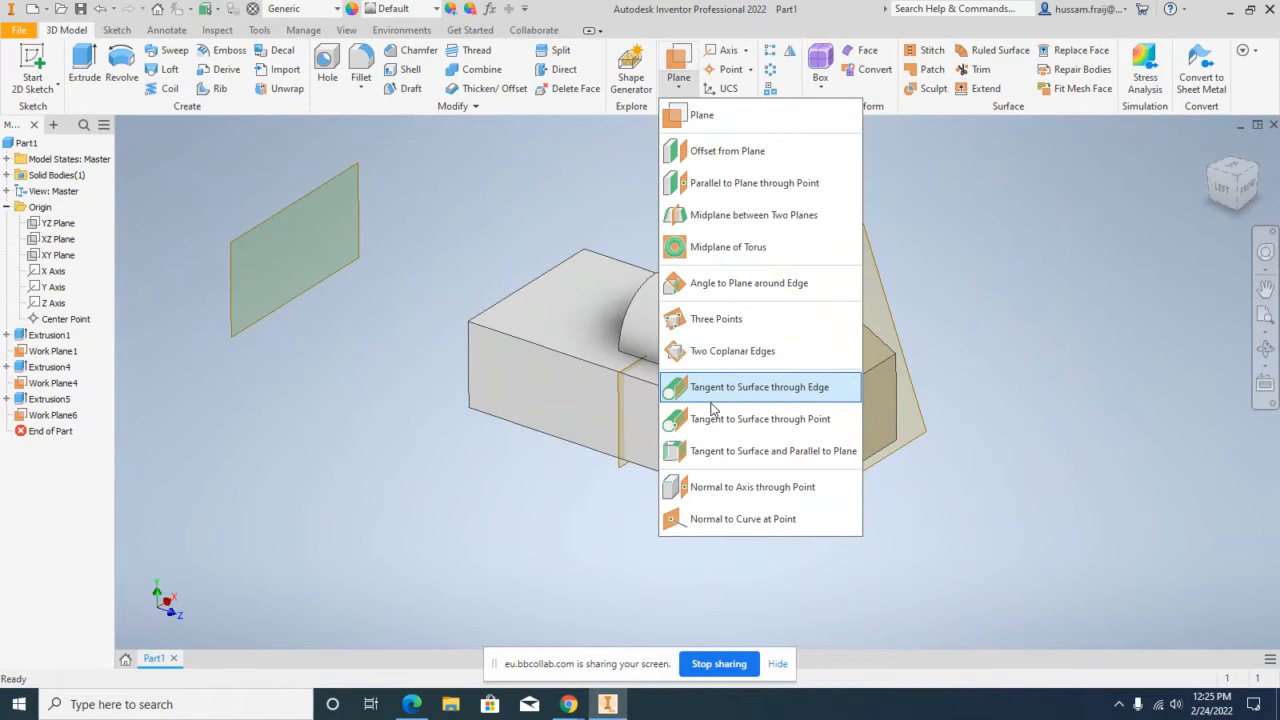
{"action": "left_click", "coordinate": [362, 379]}
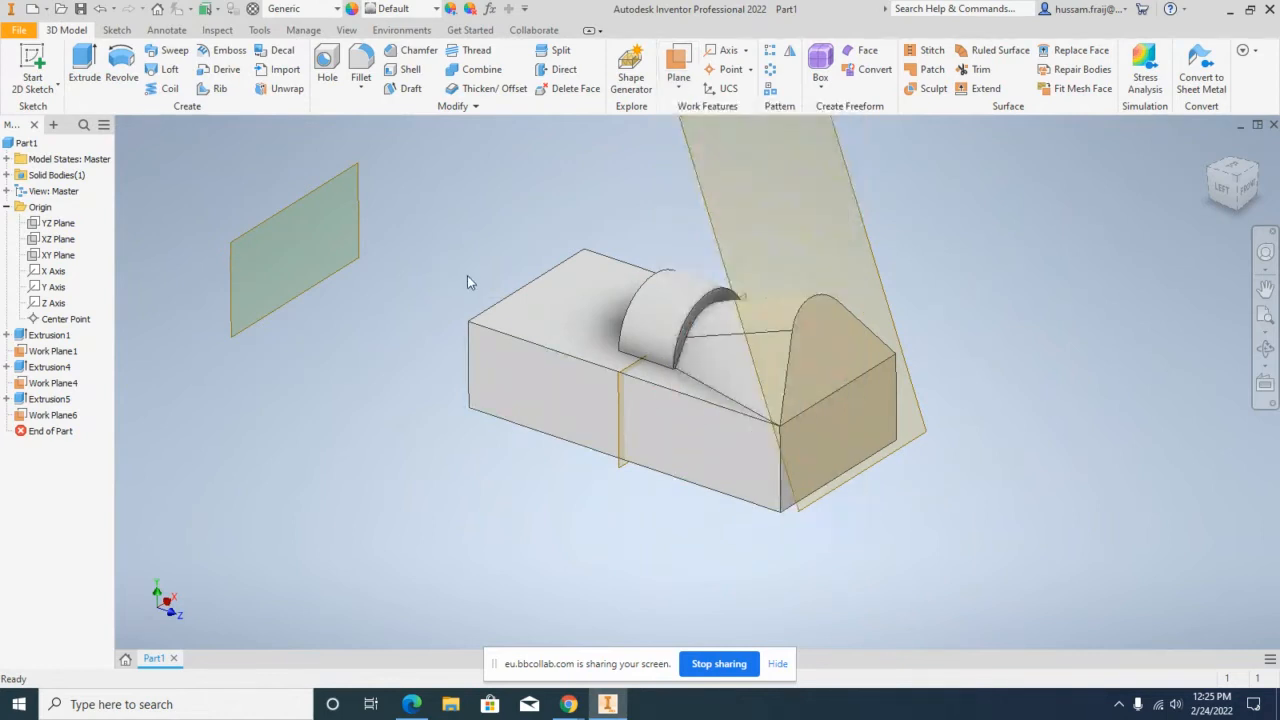
Step: Apply a Full Round Fillet to the block's end opposite the boss, using the two long side faces with the end face as center
{"action": "left_click", "coordinate": [361, 86]}
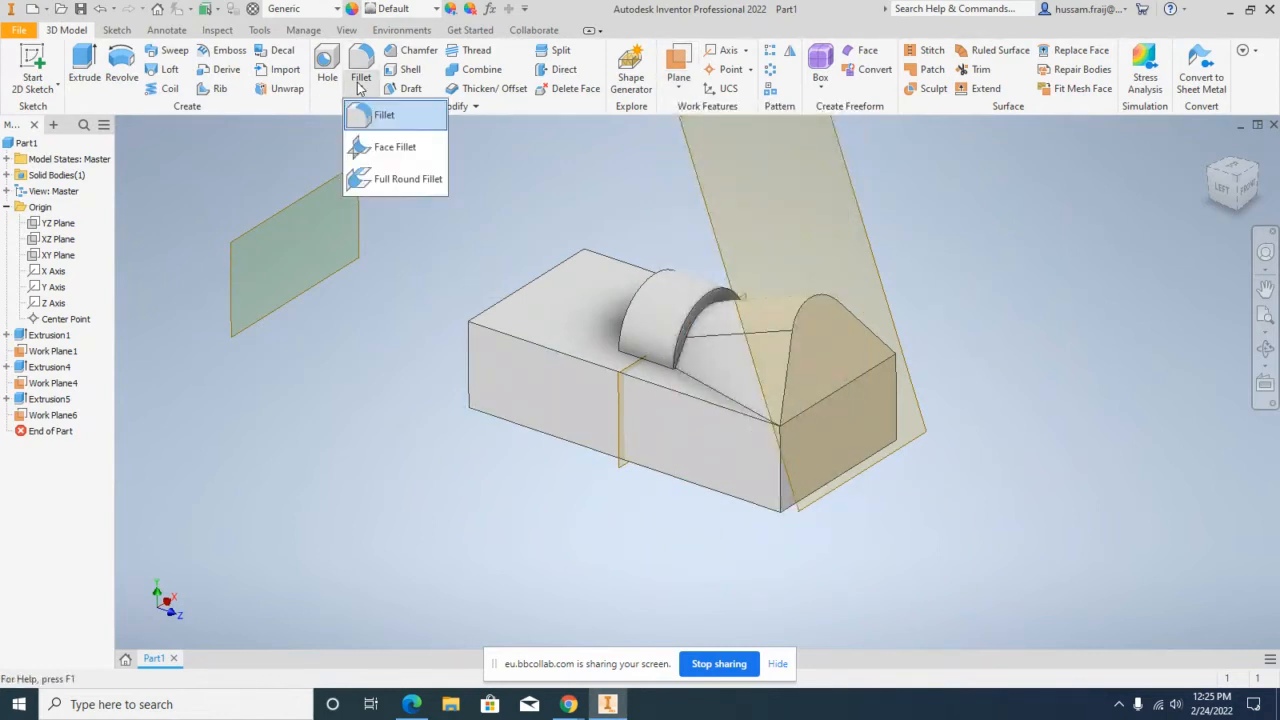
{"action": "left_click", "coordinate": [386, 180]}
{"action": "left_click", "coordinate": [496, 342]}
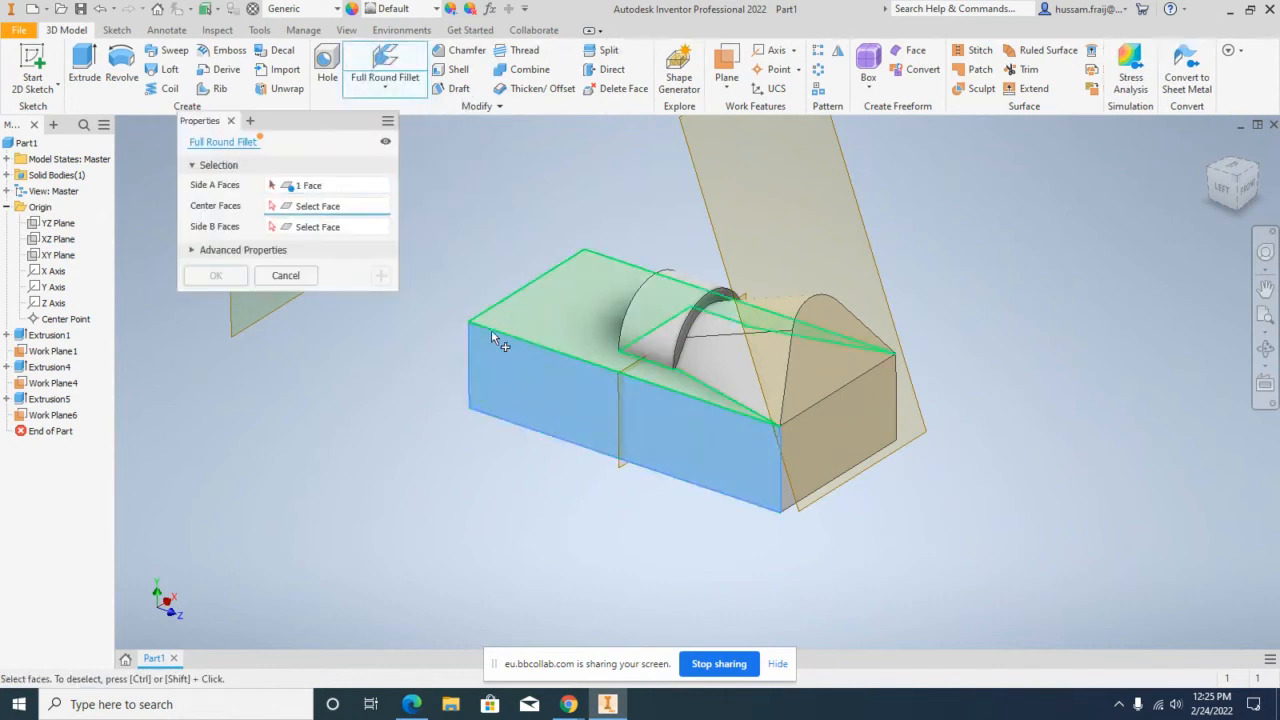
{"action": "left_click", "coordinate": [570, 295]}
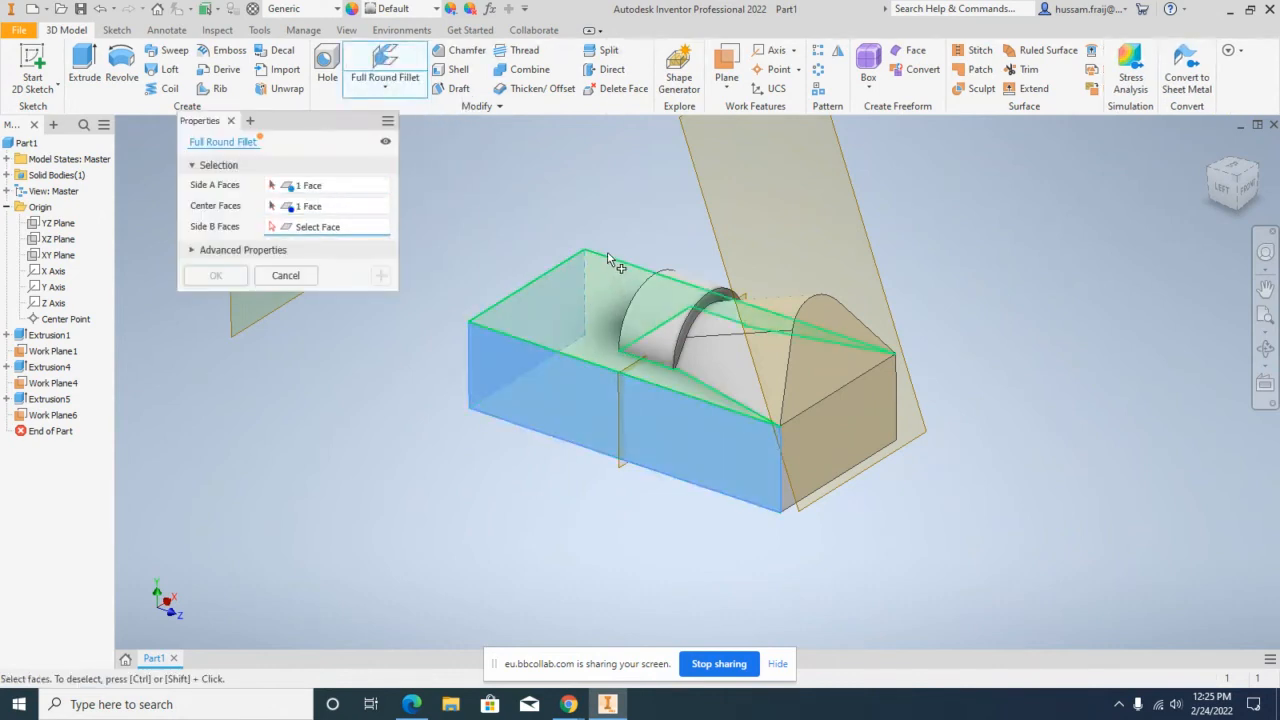
{"action": "left_click", "coordinate": [1206, 177]}
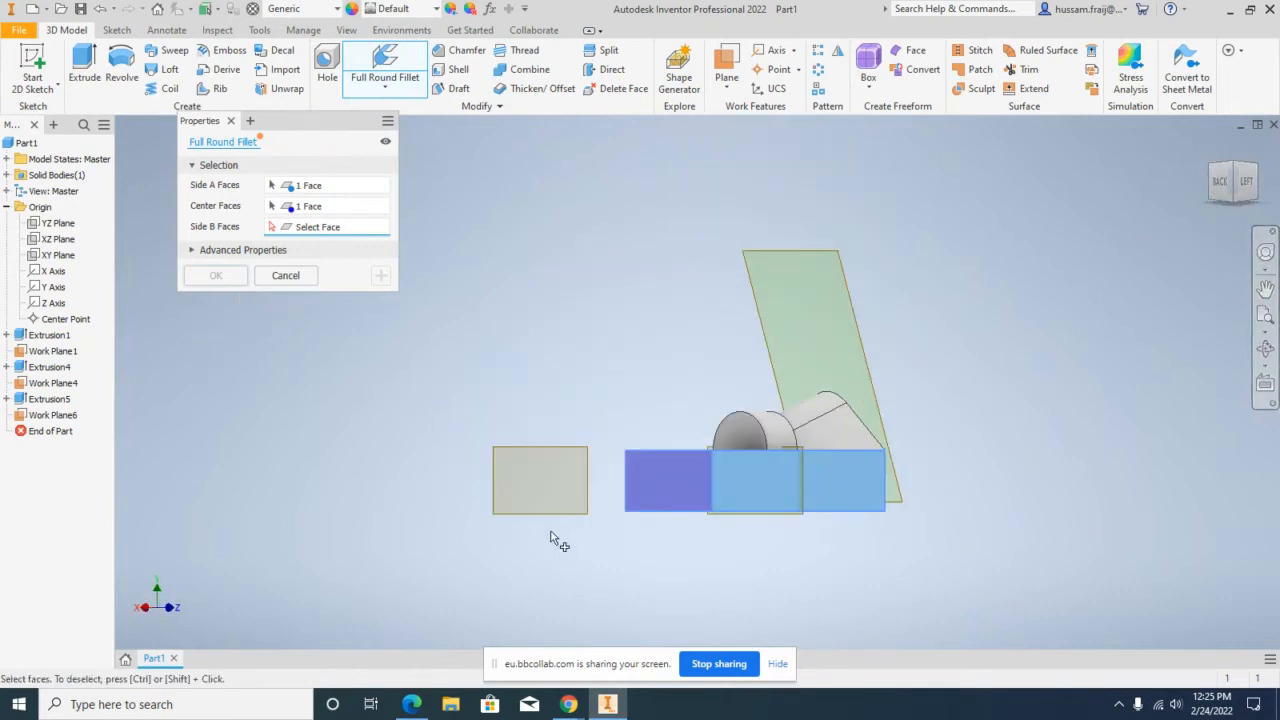
{"action": "left_click", "coordinate": [1265, 348]}
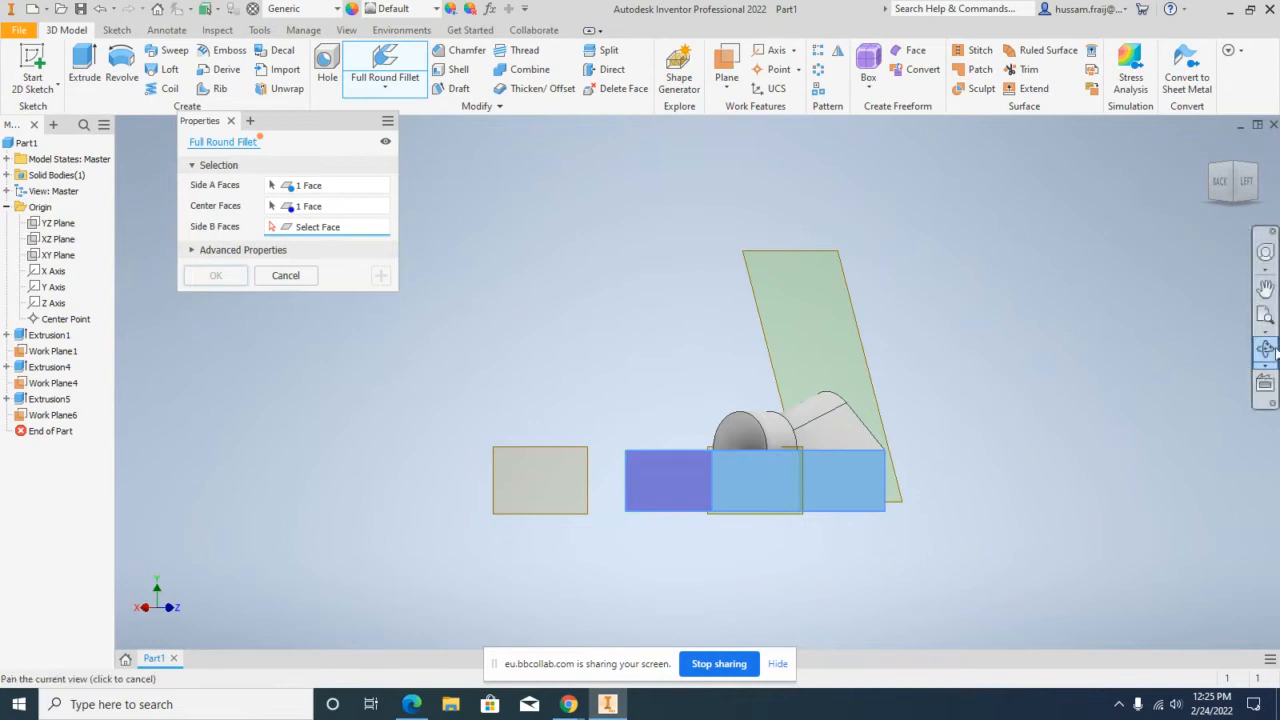
{"action": "left_click_drag", "start_coordinate": [737, 474], "coordinate": [846, 420]}
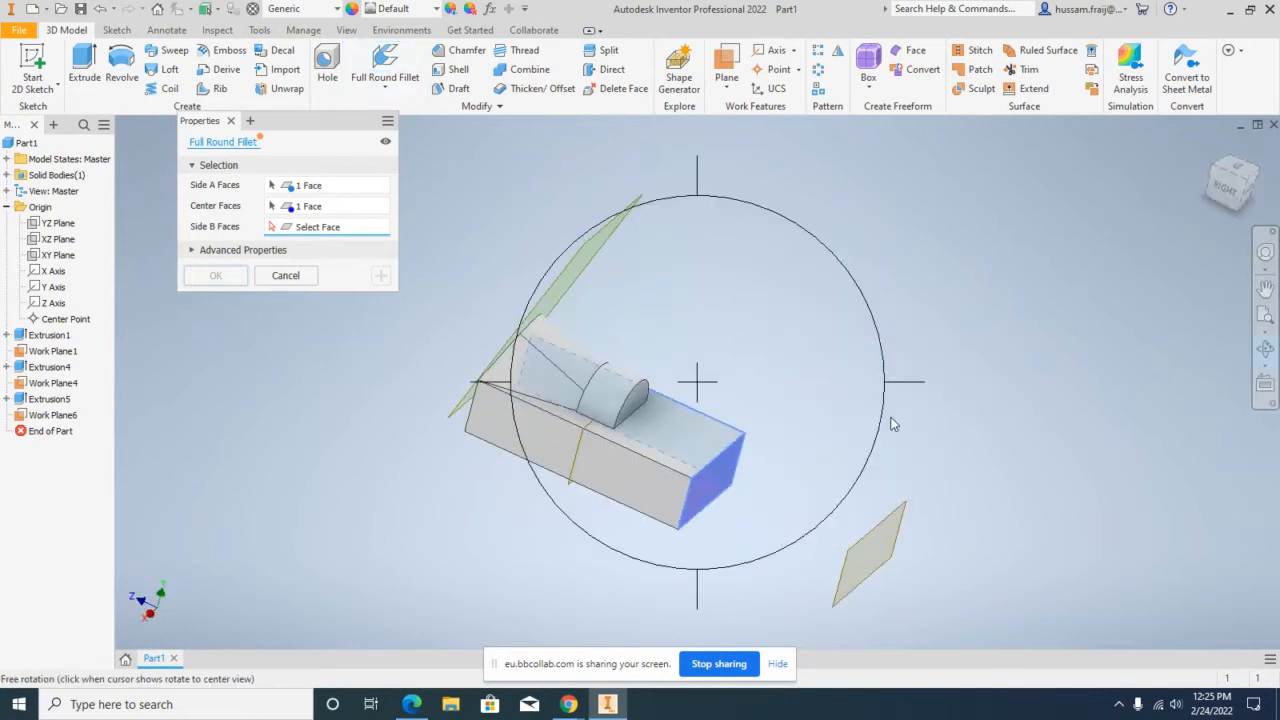
{"action": "key", "text": "Escape"}
{"action": "left_click", "coordinate": [645, 484]}
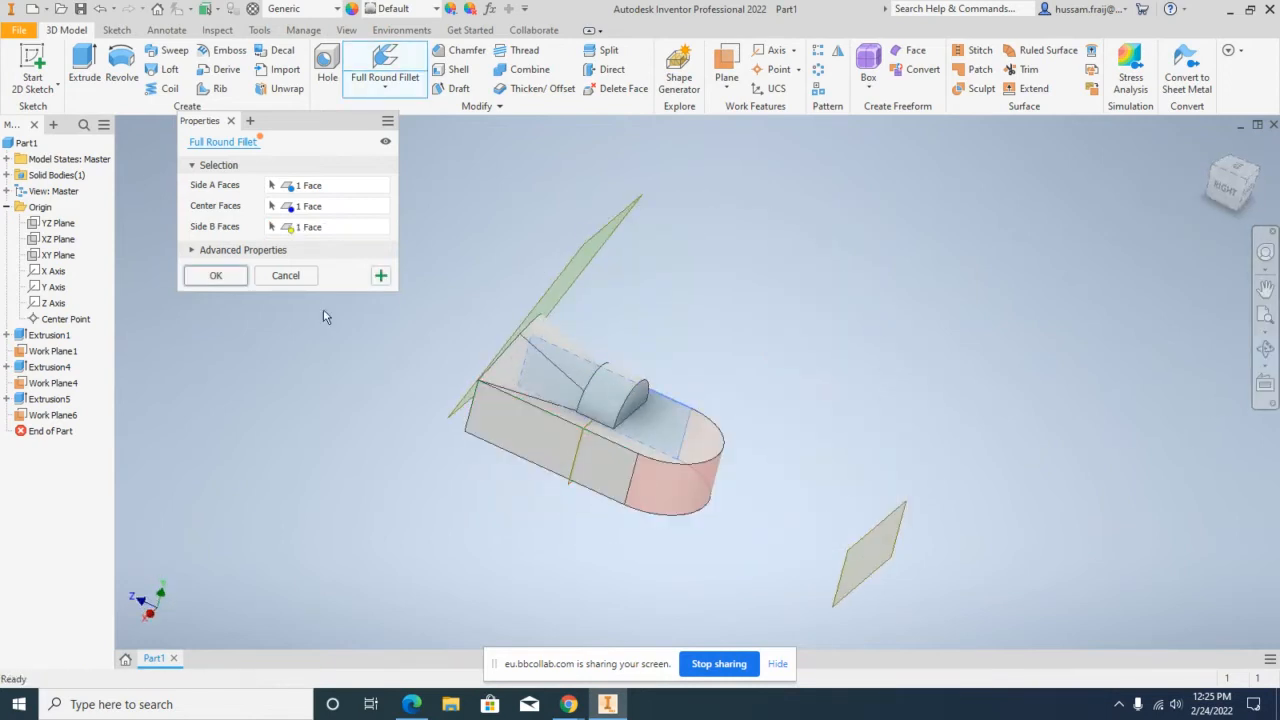
{"action": "left_click", "coordinate": [215, 275]}
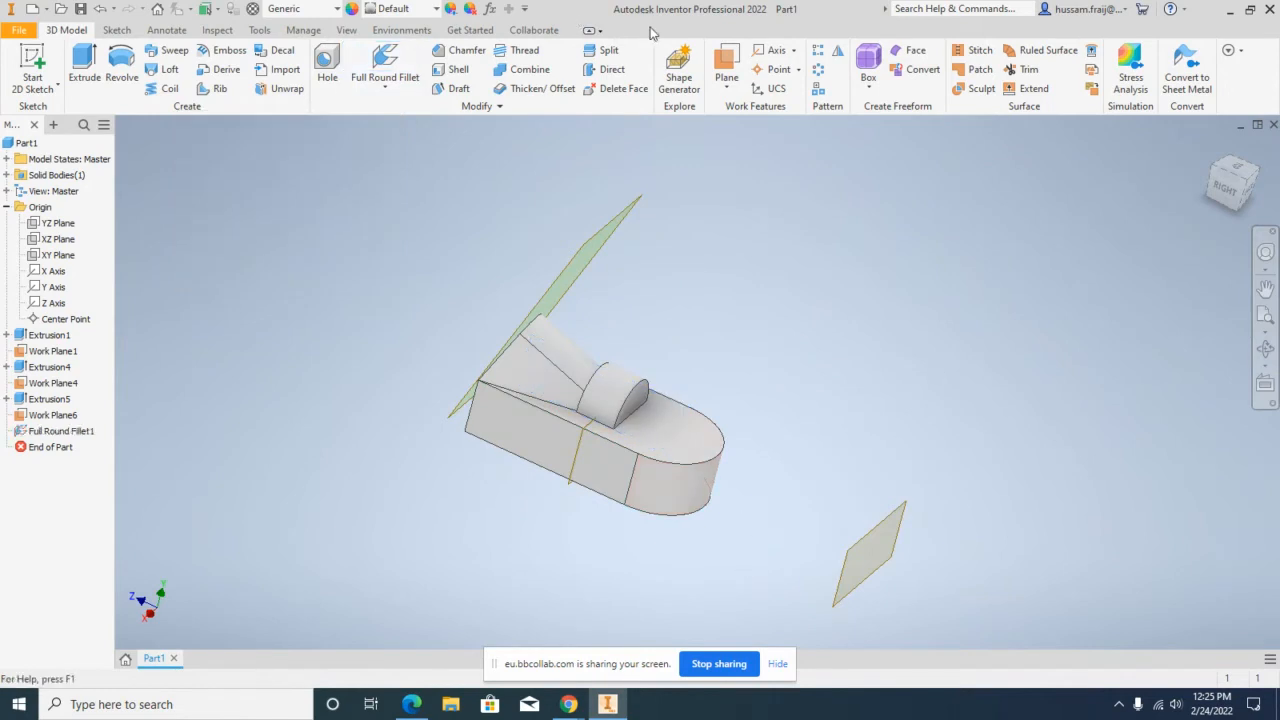
Step: Create a work plane tangent to the block's rounded end surface and parallel to its flat end face at the boss
{"action": "left_click", "coordinate": [728, 86]}
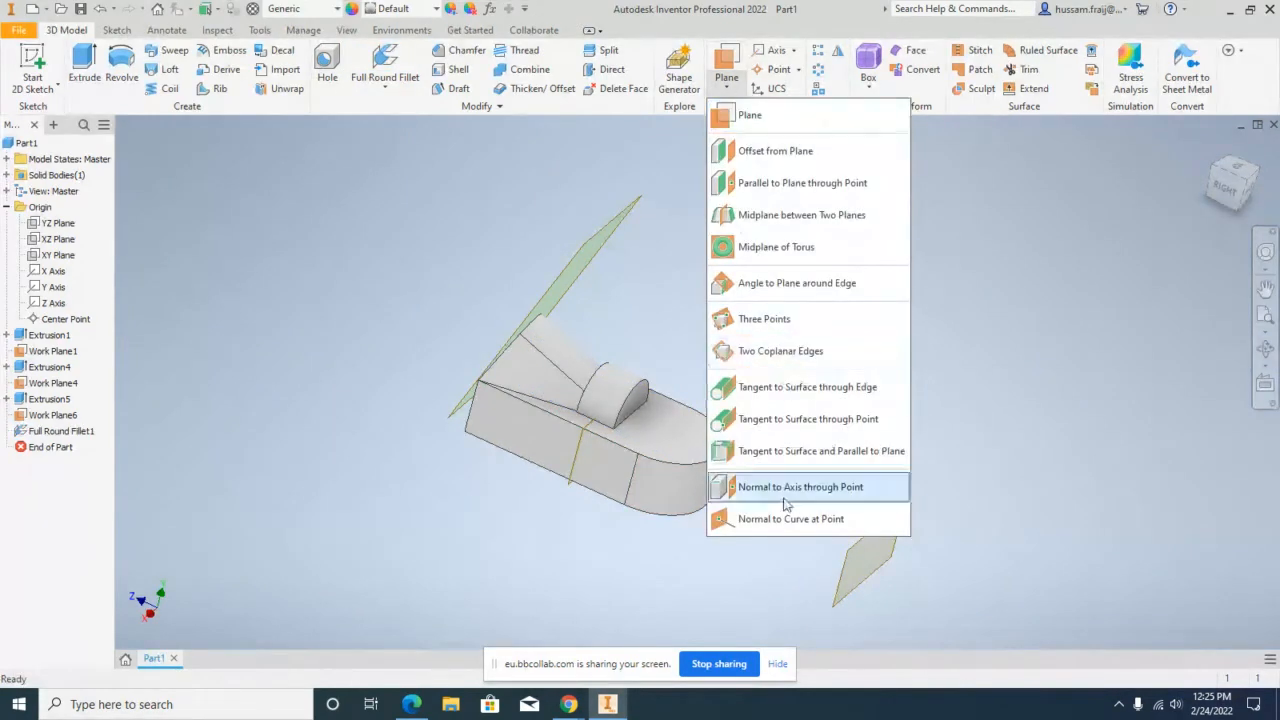
{"action": "left_click", "coordinate": [722, 521]}
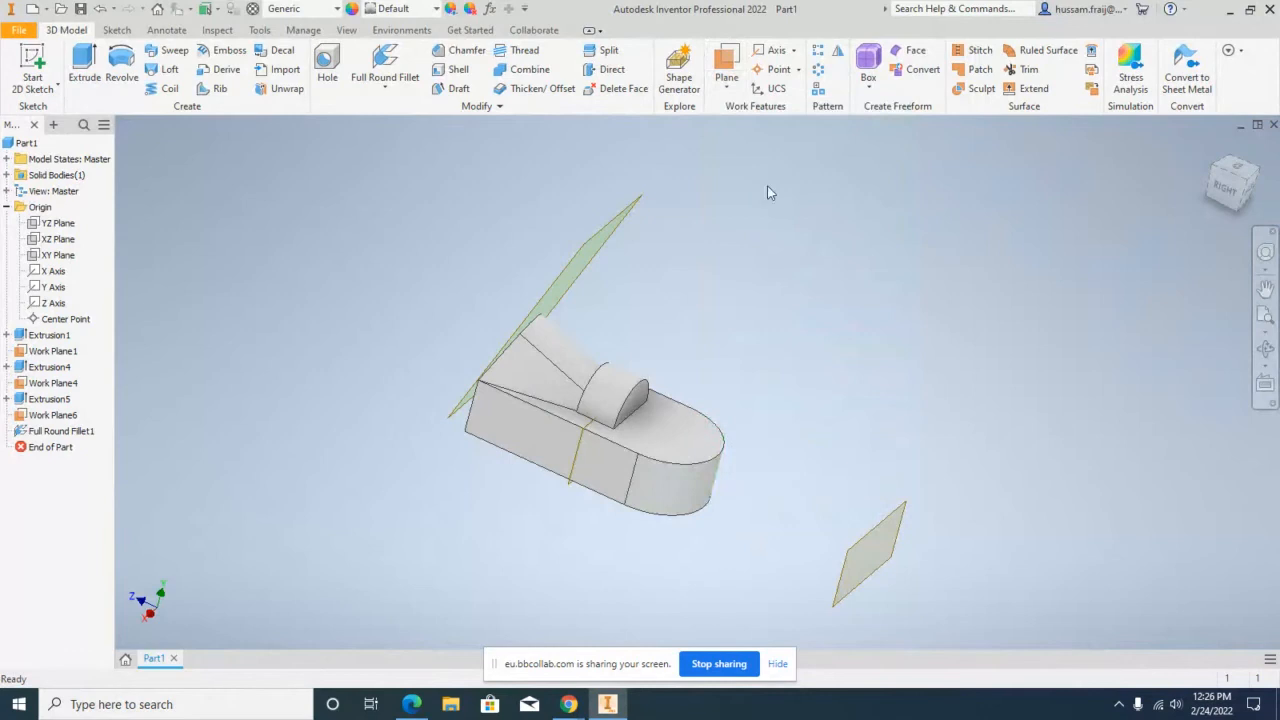
{"action": "left_click", "coordinate": [728, 86]}
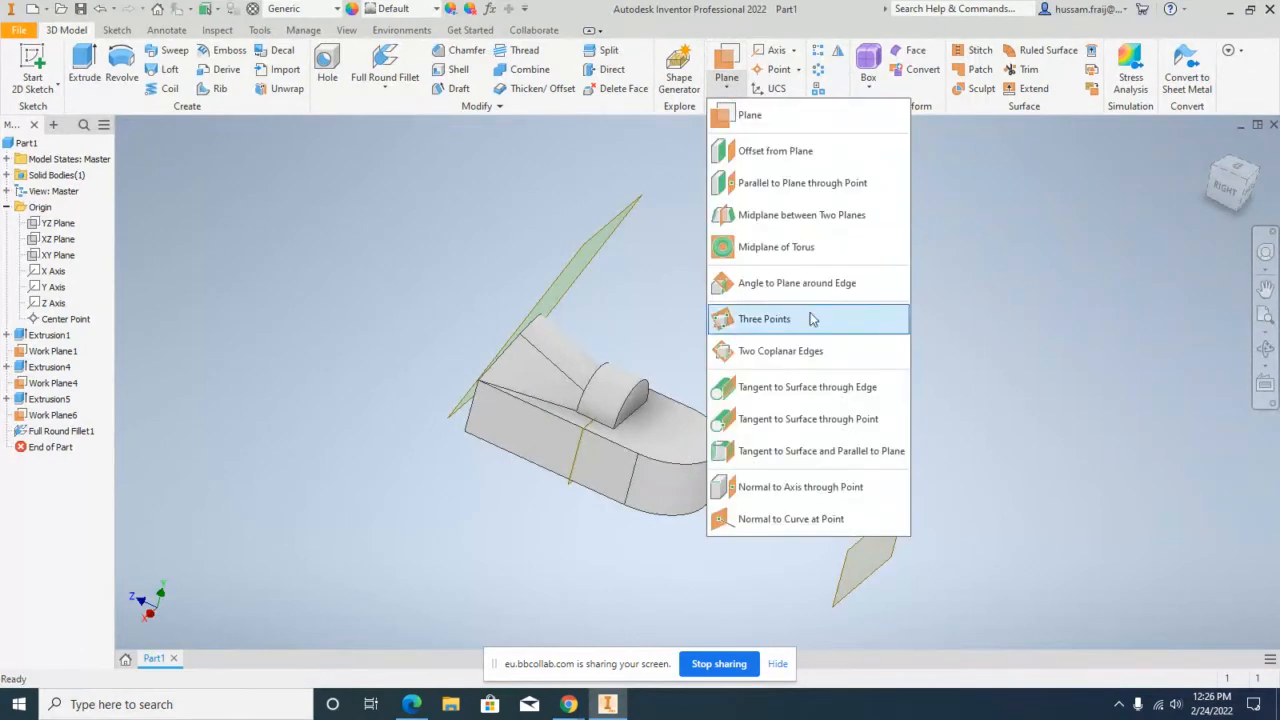
{"action": "left_click", "coordinate": [788, 456]}
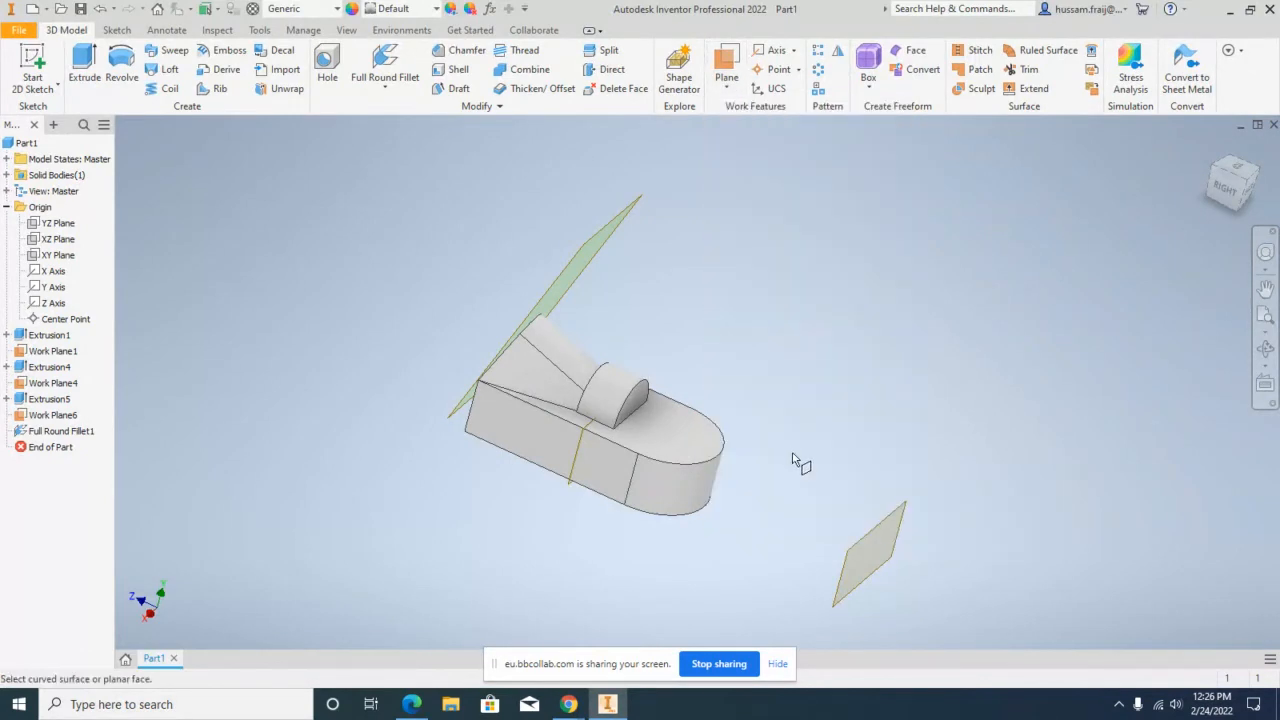
{"action": "left_click", "coordinate": [688, 481]}
{"action": "left_click", "coordinate": [1266, 350]}
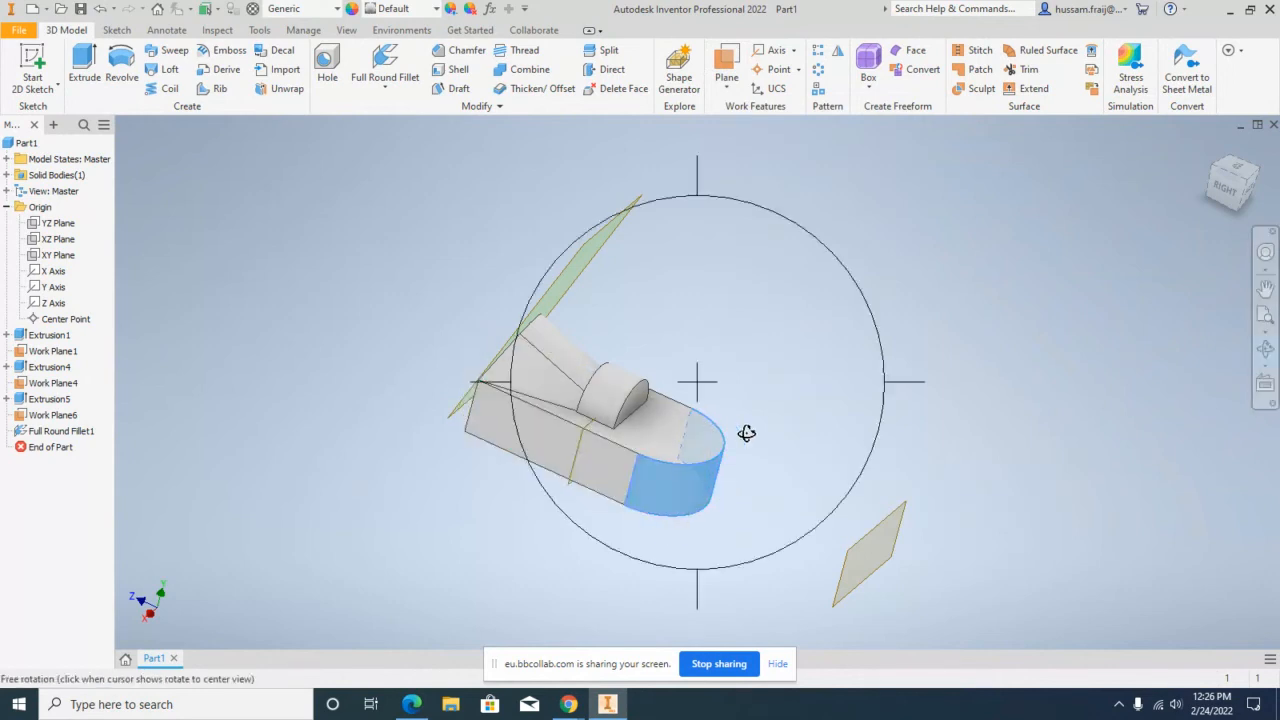
{"action": "left_click_drag", "start_coordinate": [726, 434], "coordinate": [744, 443]}
{"action": "right_click", "coordinate": [766, 396]}
{"action": "left_click", "coordinate": [780, 344]}
{"action": "left_click", "coordinate": [541, 448]}
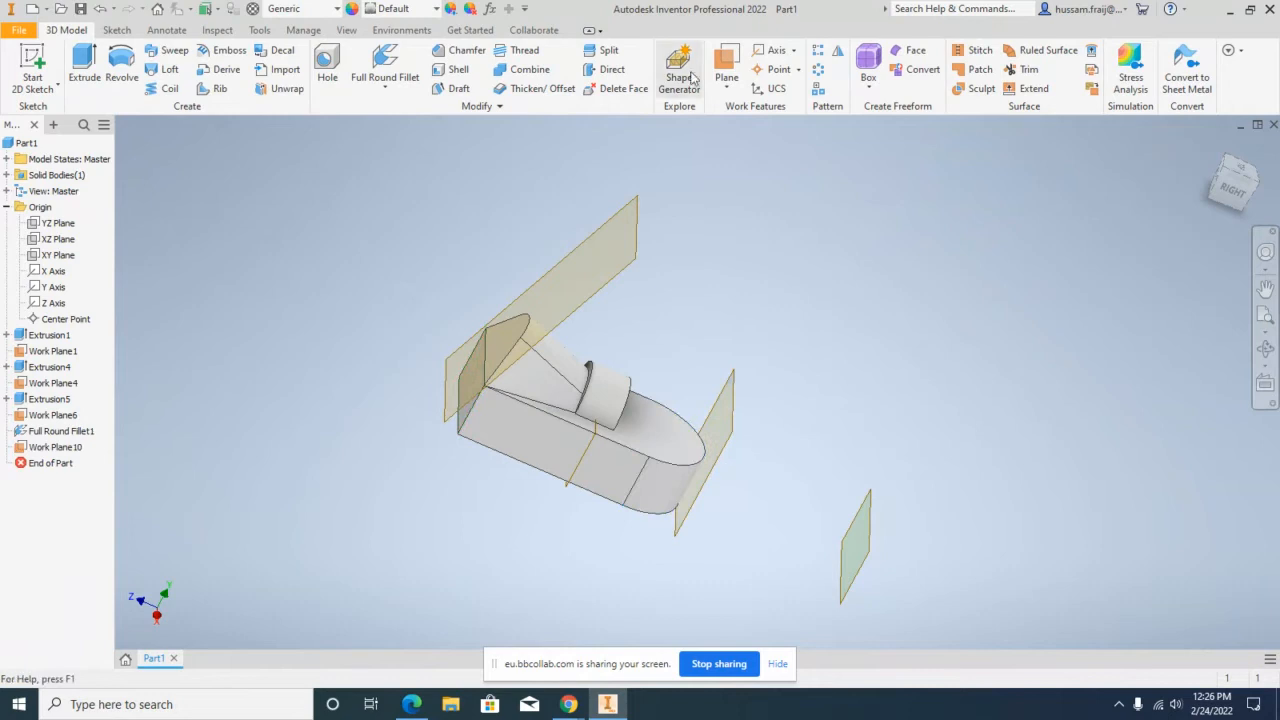
{"action": "left_click", "coordinate": [726, 86]}
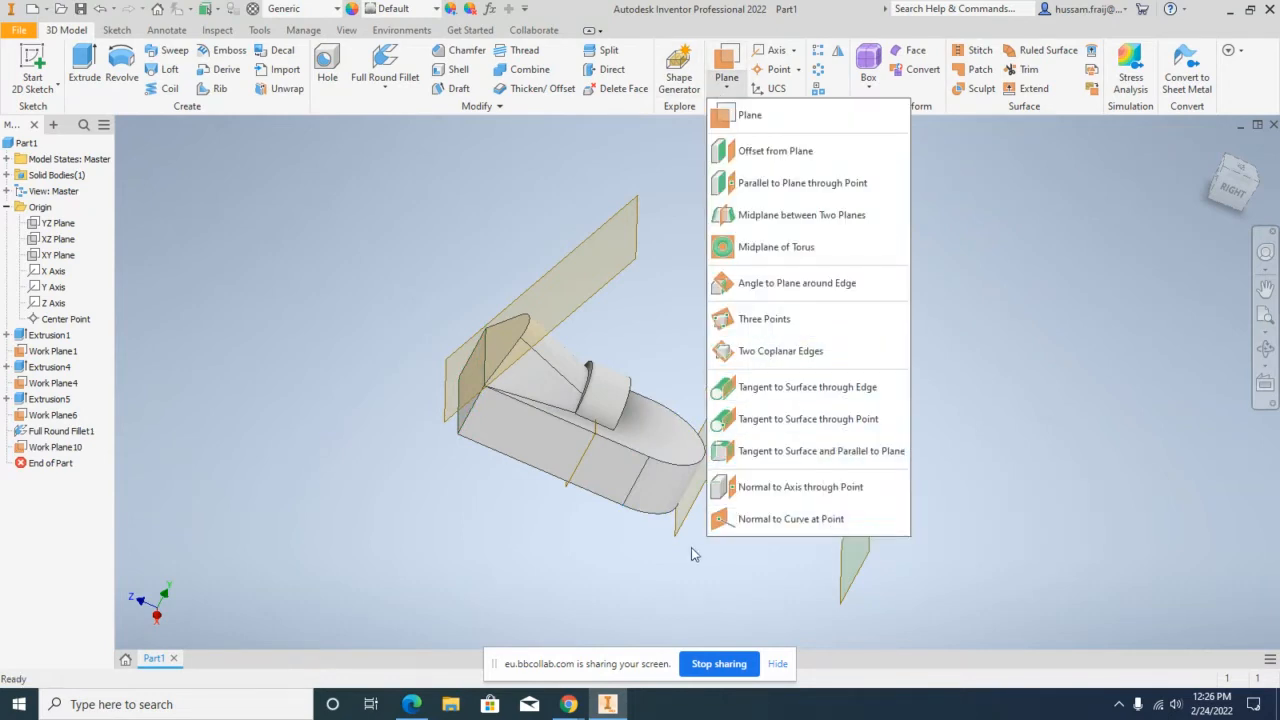
{"action": "left_click", "coordinate": [825, 451]}
{"action": "left_click", "coordinate": [675, 488]}
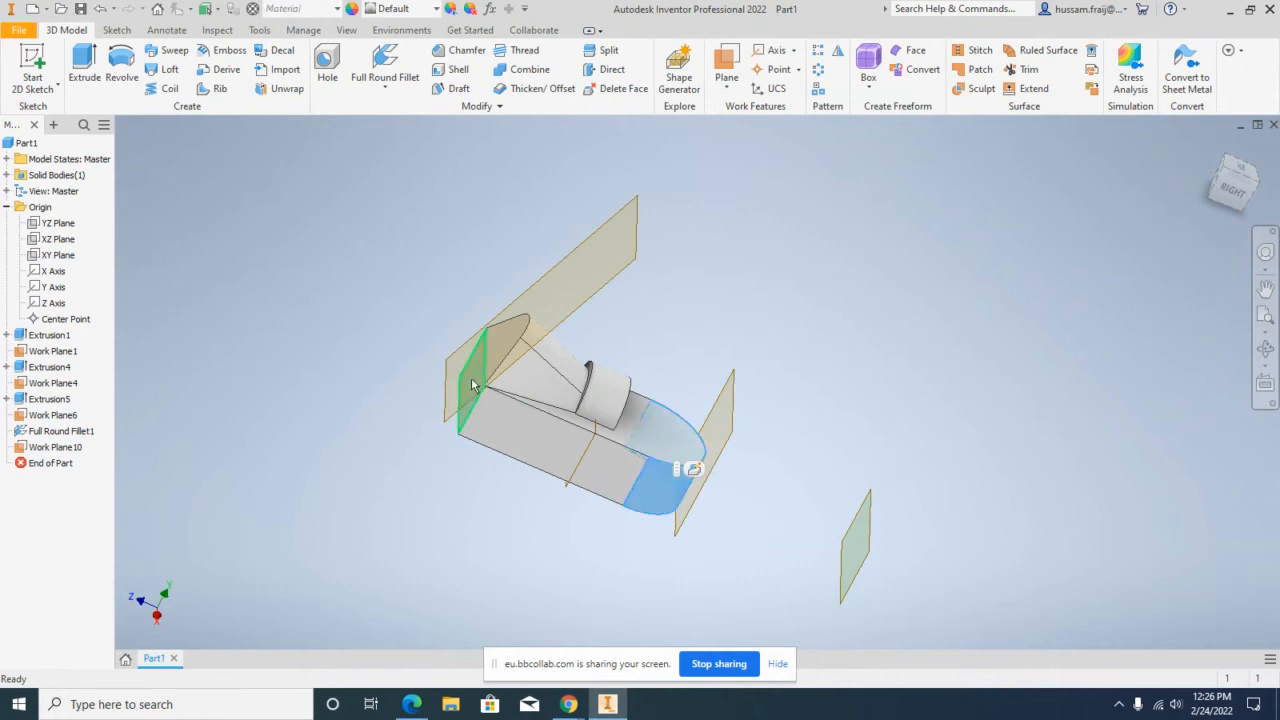
{"action": "key", "text": "Escape"}
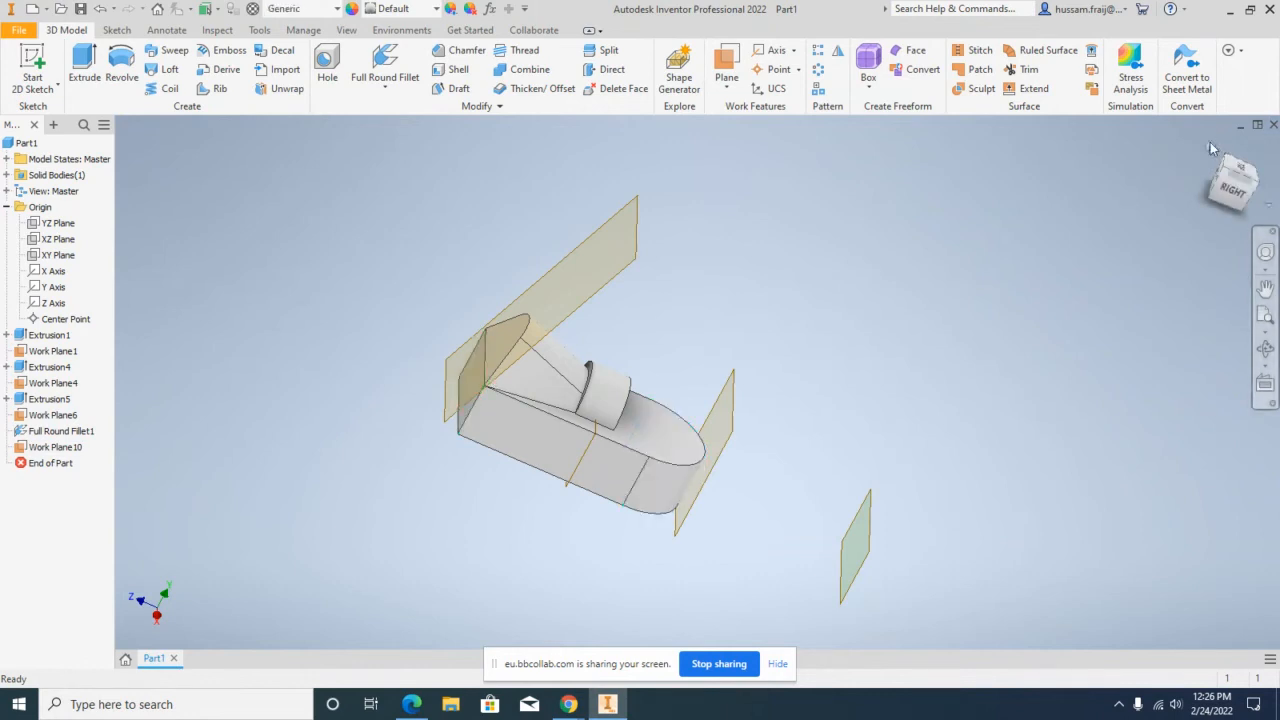
{"action": "left_click", "coordinate": [1210, 148]}
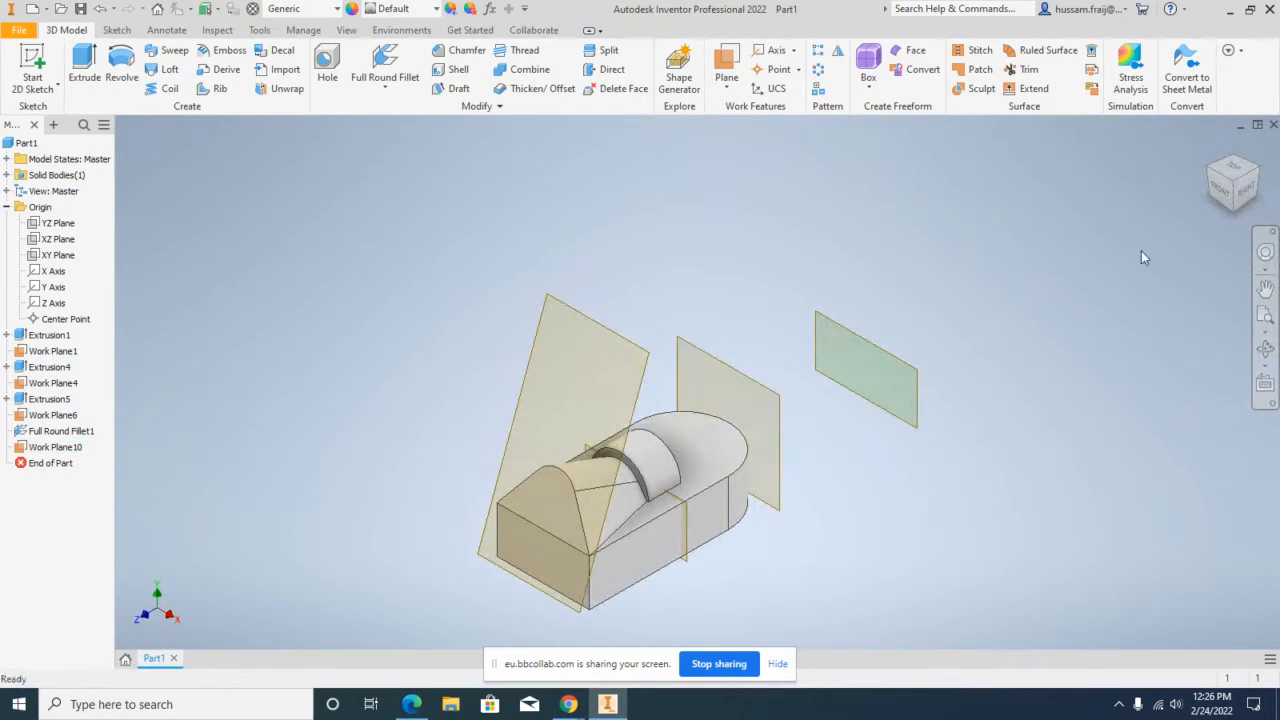
{"action": "left_click", "coordinate": [1265, 347]}
{"action": "left_click_drag", "start_coordinate": [700, 394], "coordinate": [634, 423]}
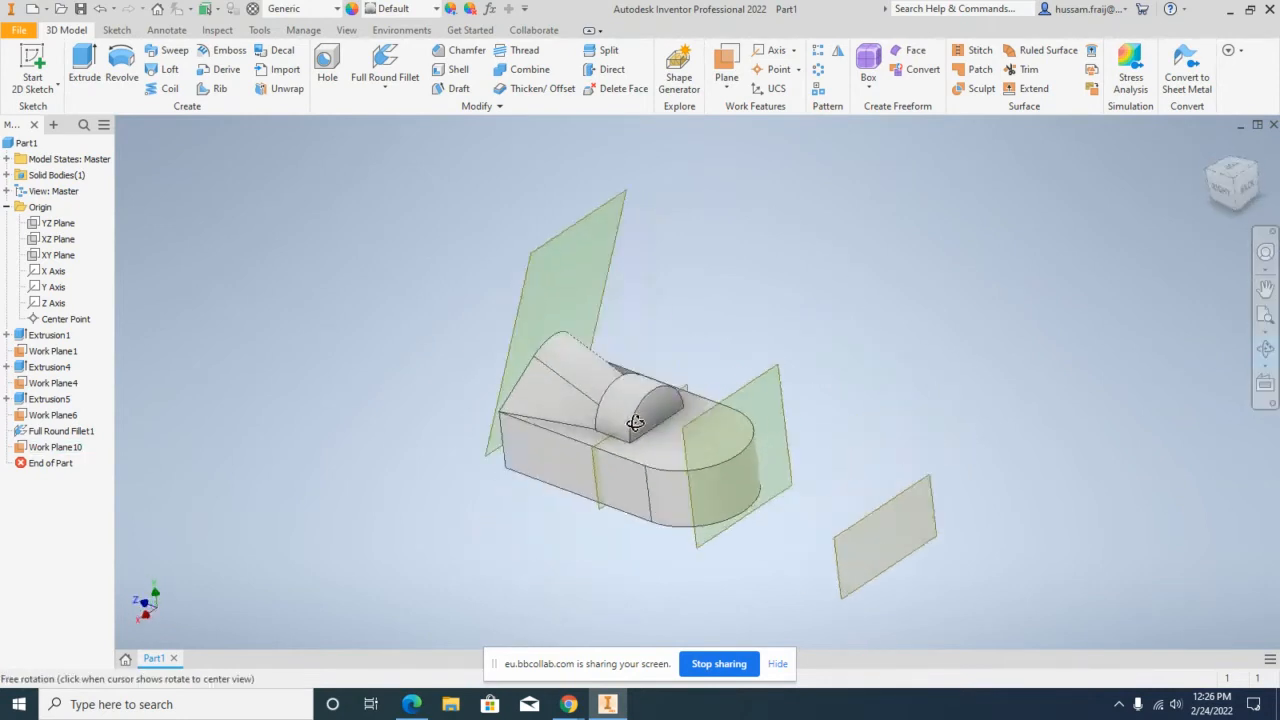
{"action": "scroll", "coordinate": [723, 461], "scroll_direction": "down", "scroll_amount": 4}
{"action": "left_click_drag", "start_coordinate": [687, 384], "coordinate": [697, 397]}
{"action": "scroll", "coordinate": [663, 360], "scroll_direction": "up", "scroll_amount": 5}
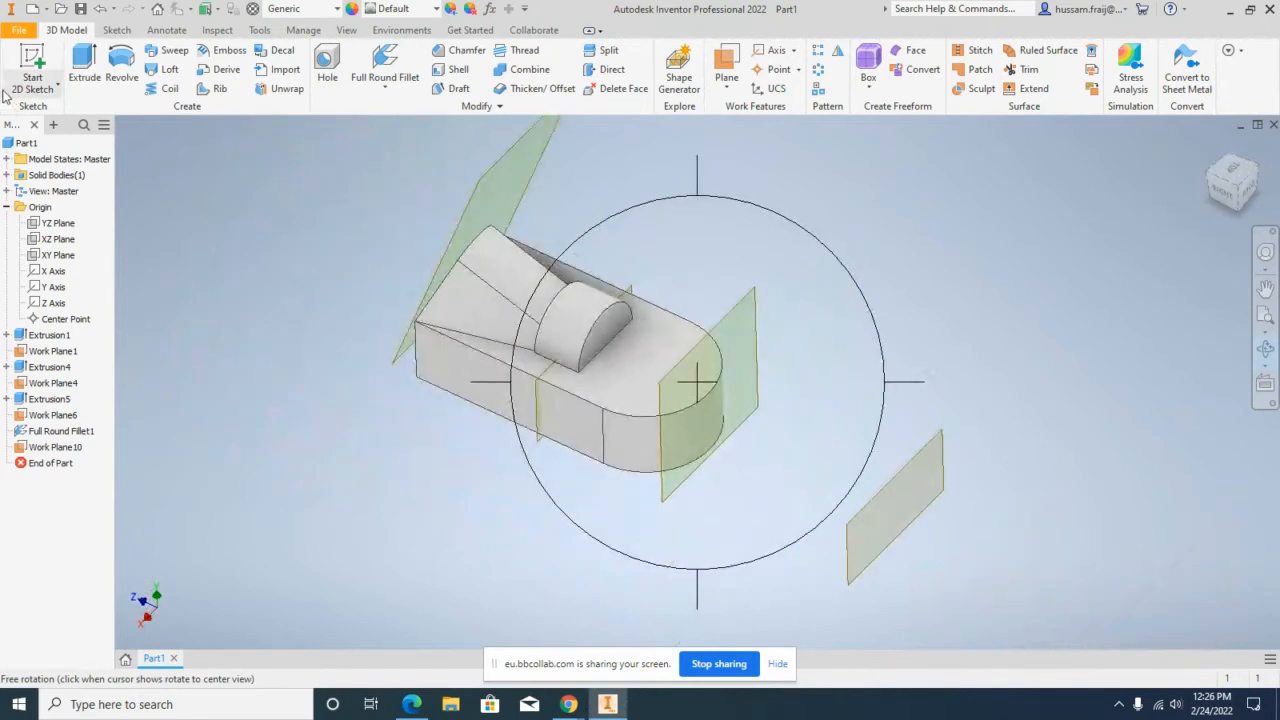
Step: Create a new part from the metric Standard (mm).ipt template
{"action": "left_click", "coordinate": [19, 30]}
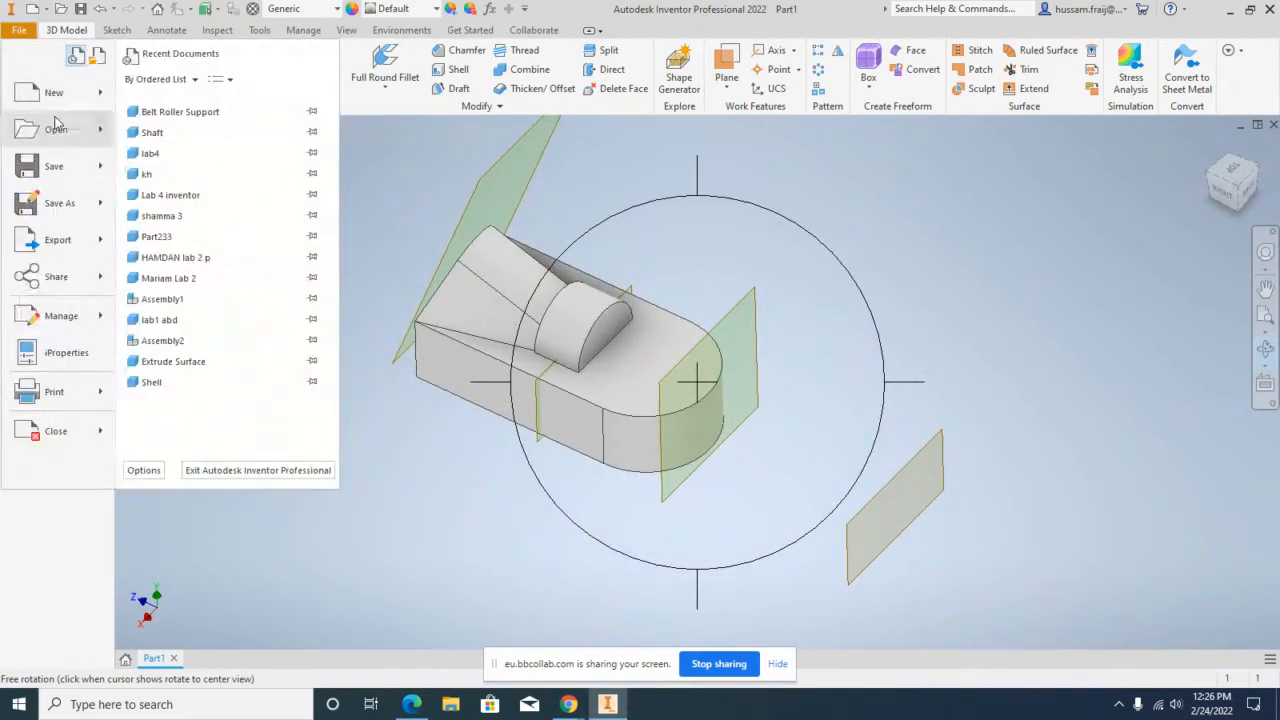
{"action": "left_click", "coordinate": [49, 94]}
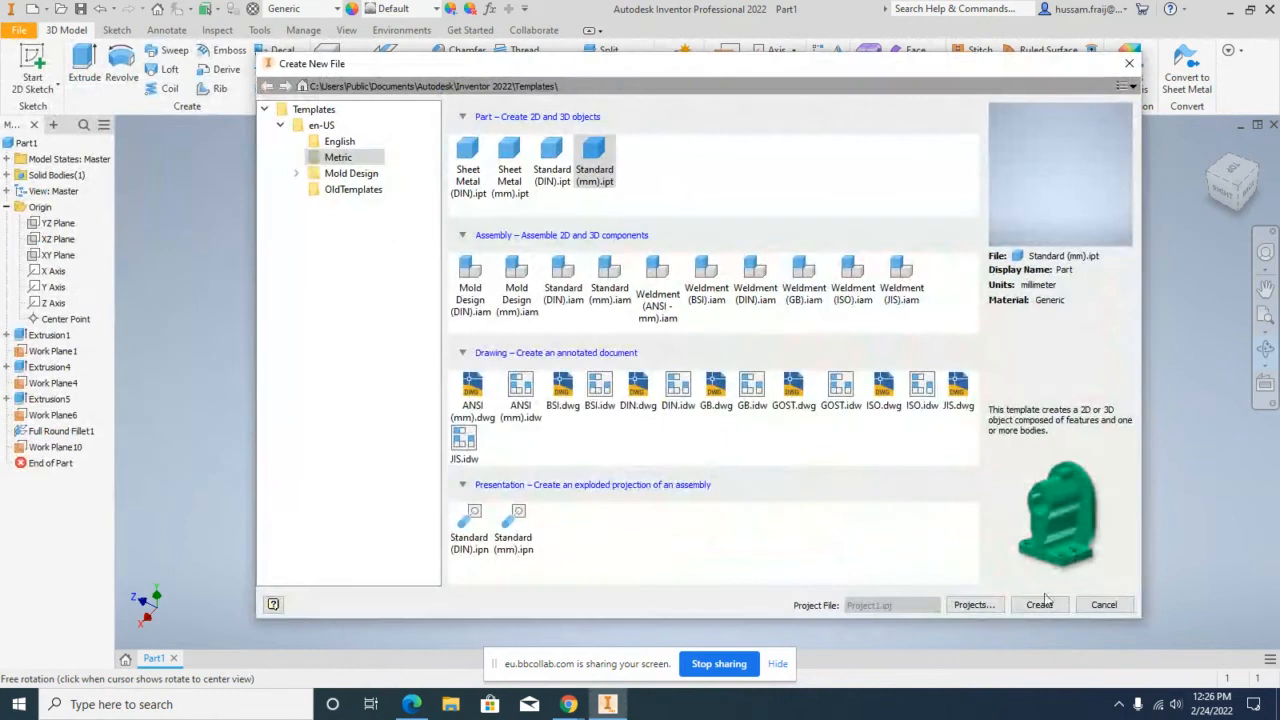
{"action": "left_click", "coordinate": [1040, 605]}
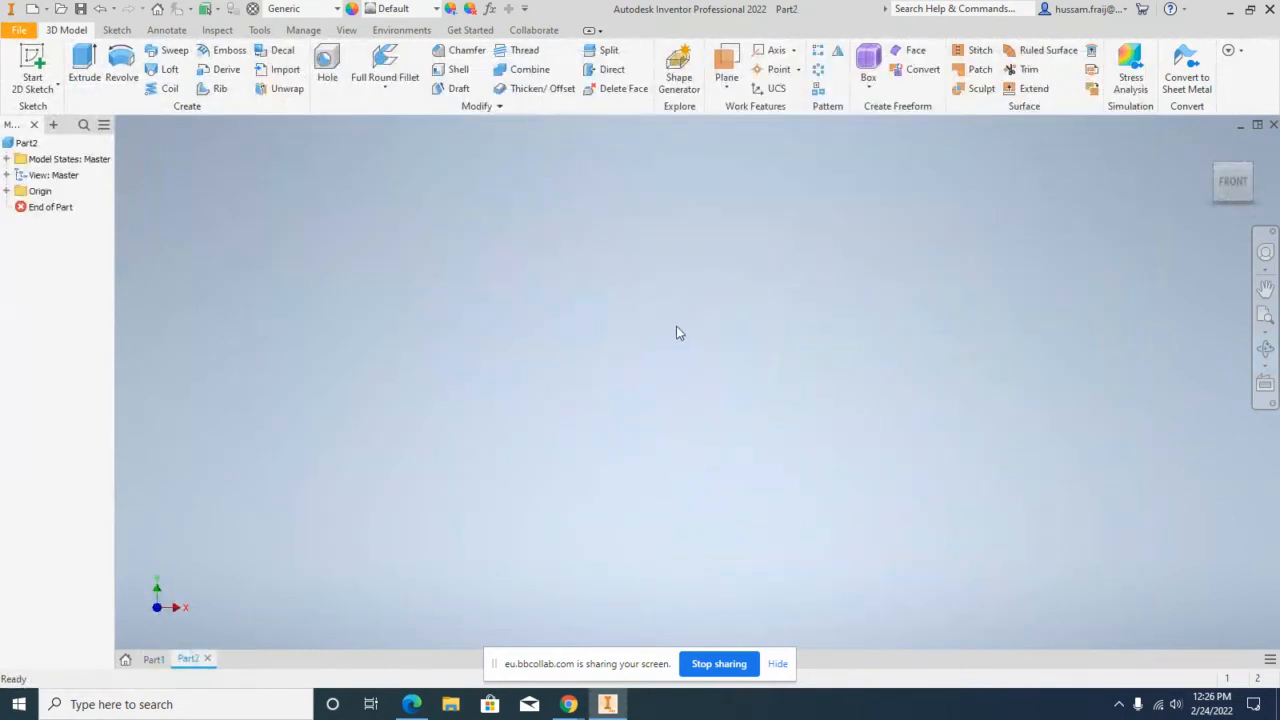
Step: Sketch a center-point rectangle on the horizontal XZ origin plane, centered on the origin, and finish the sketch
{"action": "left_click", "coordinate": [45, 92]}
{"action": "left_click", "coordinate": [50, 117]}
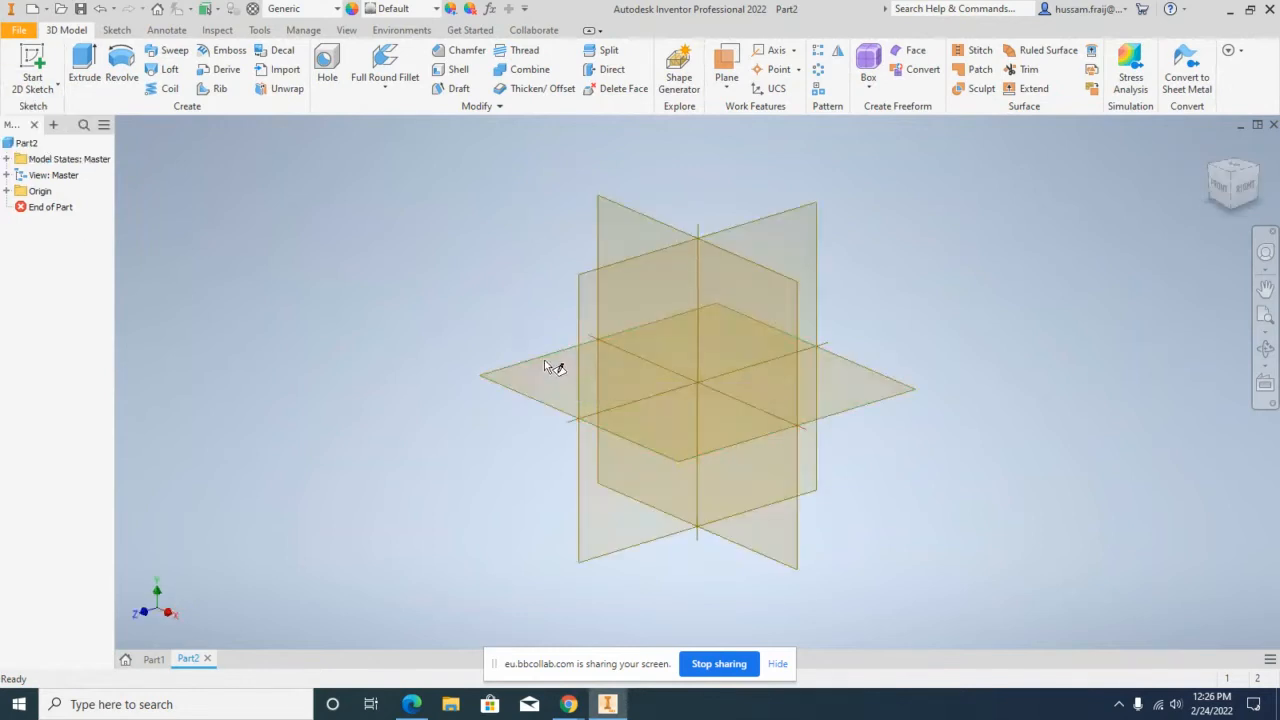
{"action": "left_click", "coordinate": [552, 369]}
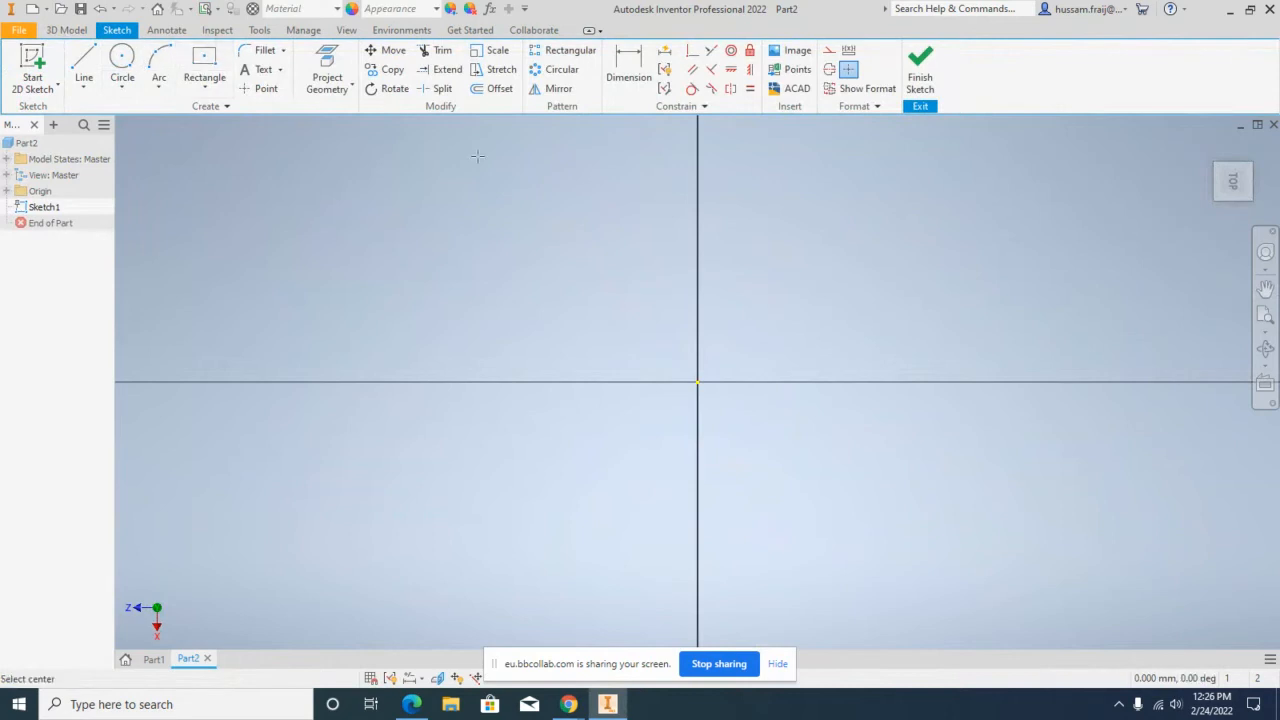
{"action": "left_click", "coordinate": [697, 382]}
{"action": "left_click", "coordinate": [963, 253]}
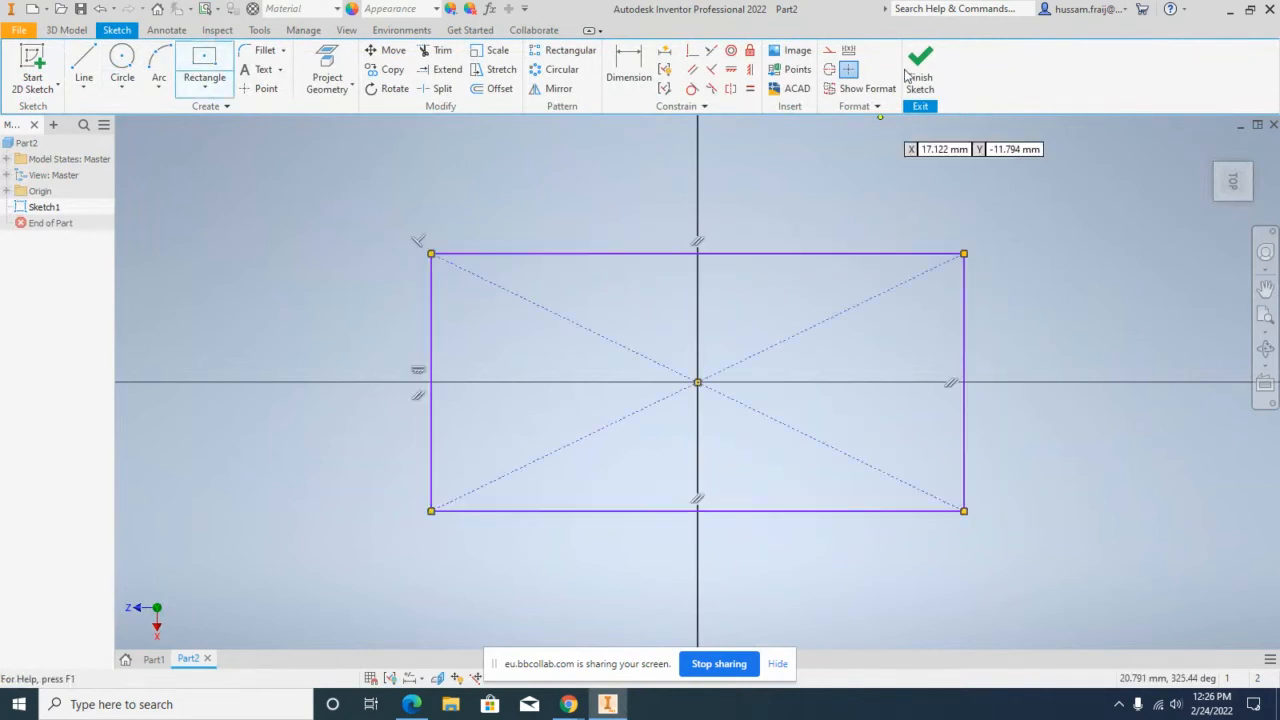
{"action": "left_click", "coordinate": [914, 70]}
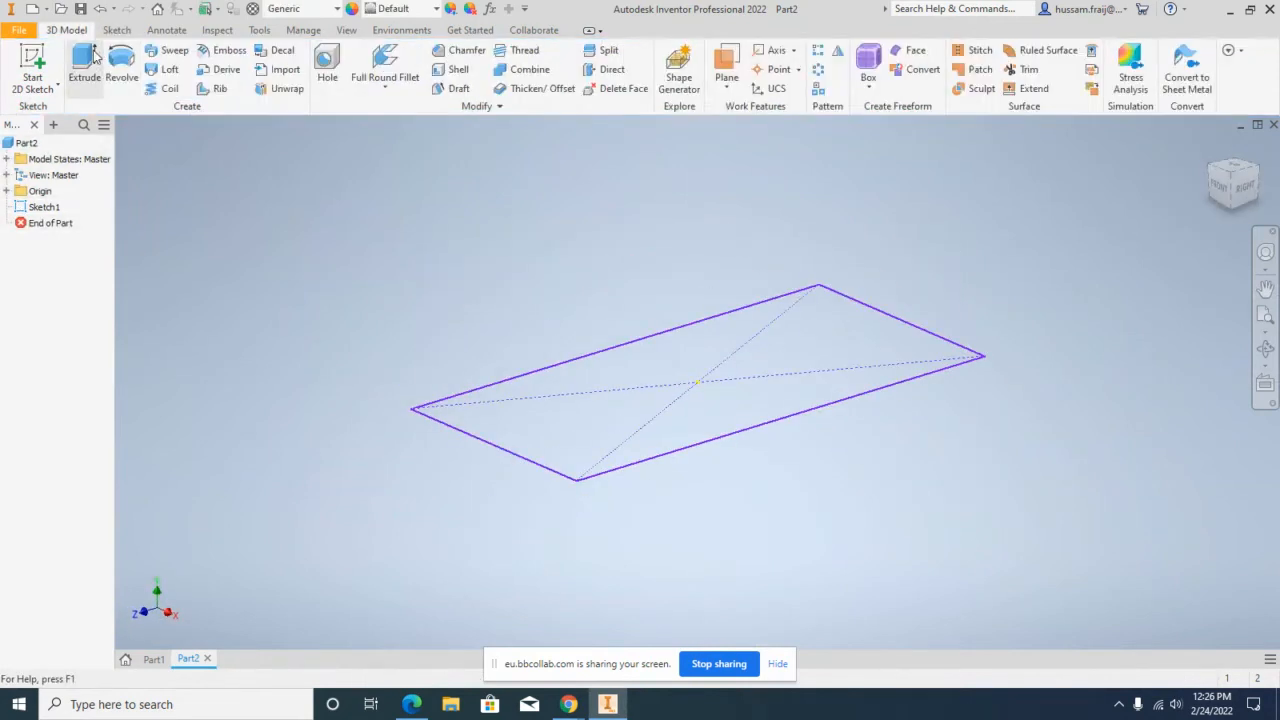
Step: Extrude the rectangle upward 4.5 mm to form the base slab
{"action": "left_click", "coordinate": [88, 62]}
{"action": "left_click_drag", "start_coordinate": [700, 203], "coordinate": [596, 283]}
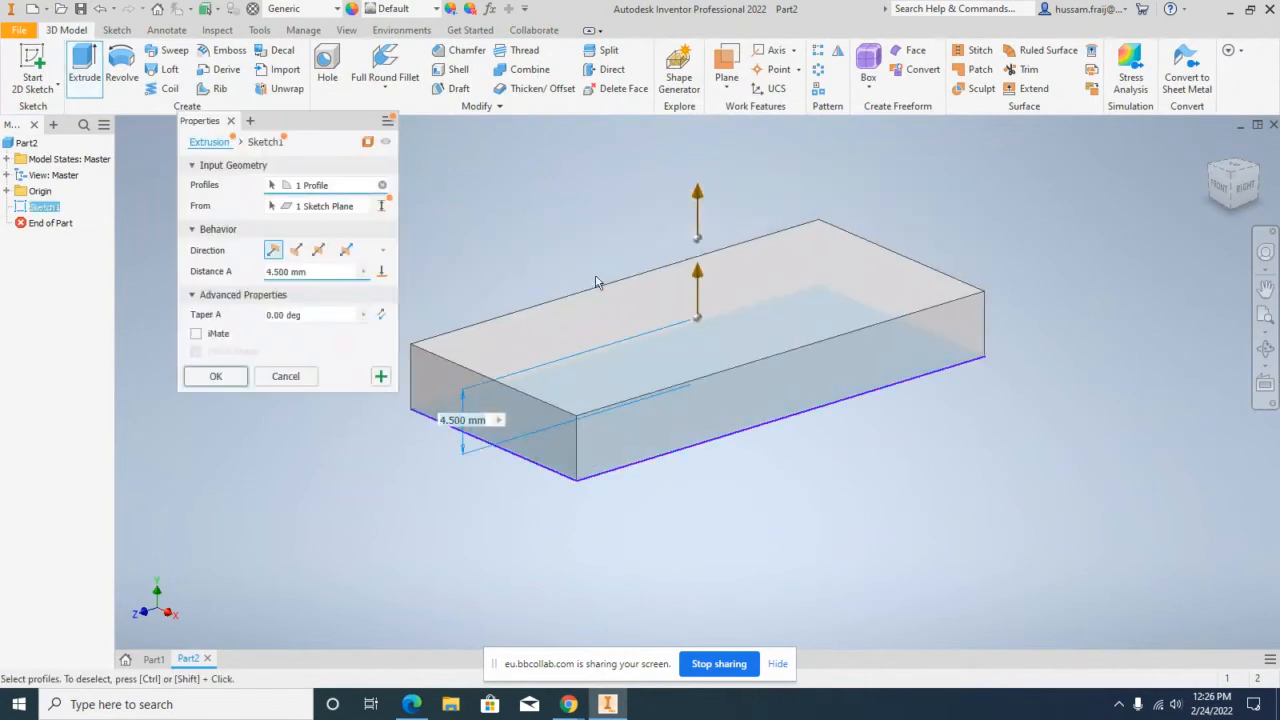
{"action": "left_click", "coordinate": [213, 377]}
Step: On the slab's top face, sketch a narrow center-point rectangle near the front short end, spanning almost the full width
{"action": "left_click", "coordinate": [50, 90]}
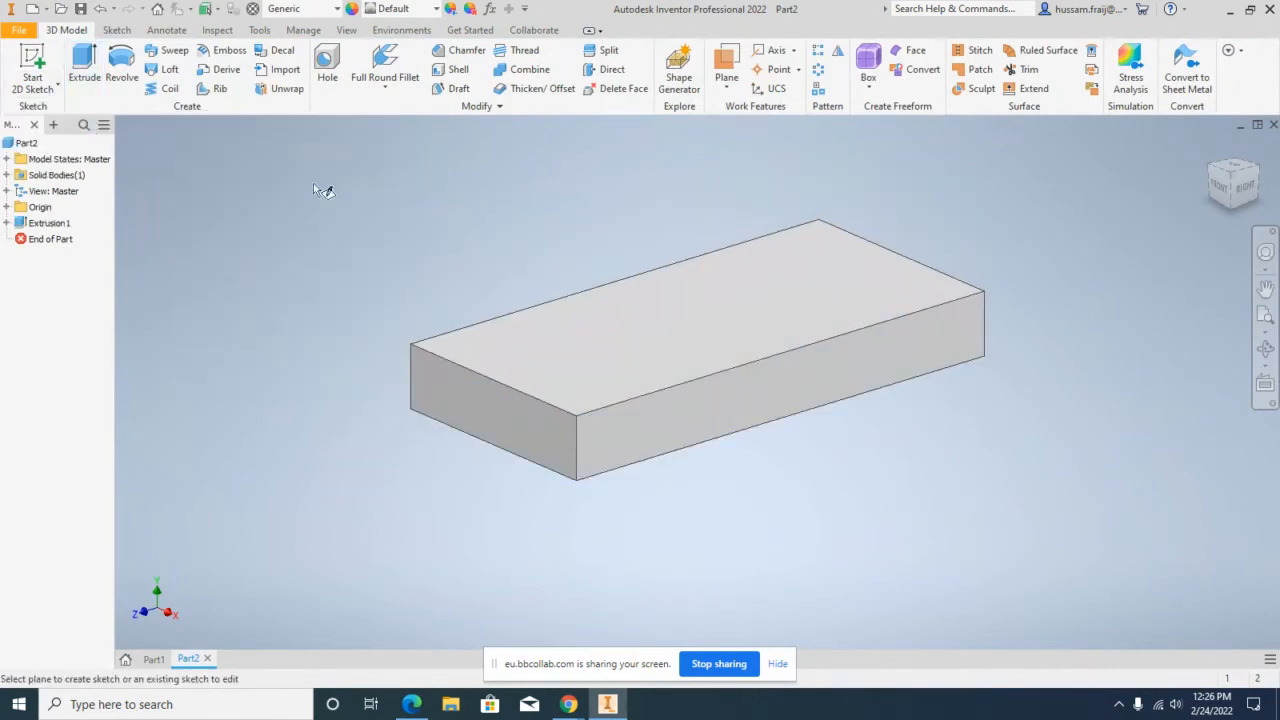
{"action": "left_click", "coordinate": [580, 345]}
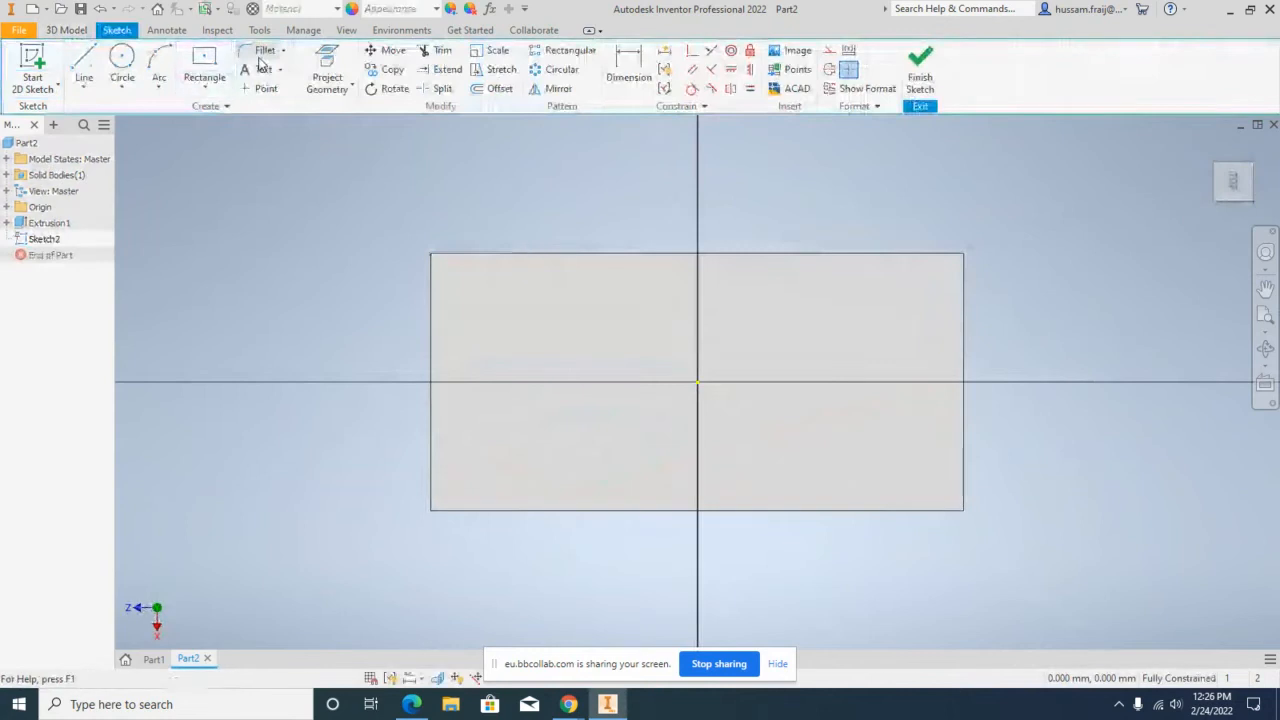
{"action": "left_click", "coordinate": [204, 70]}
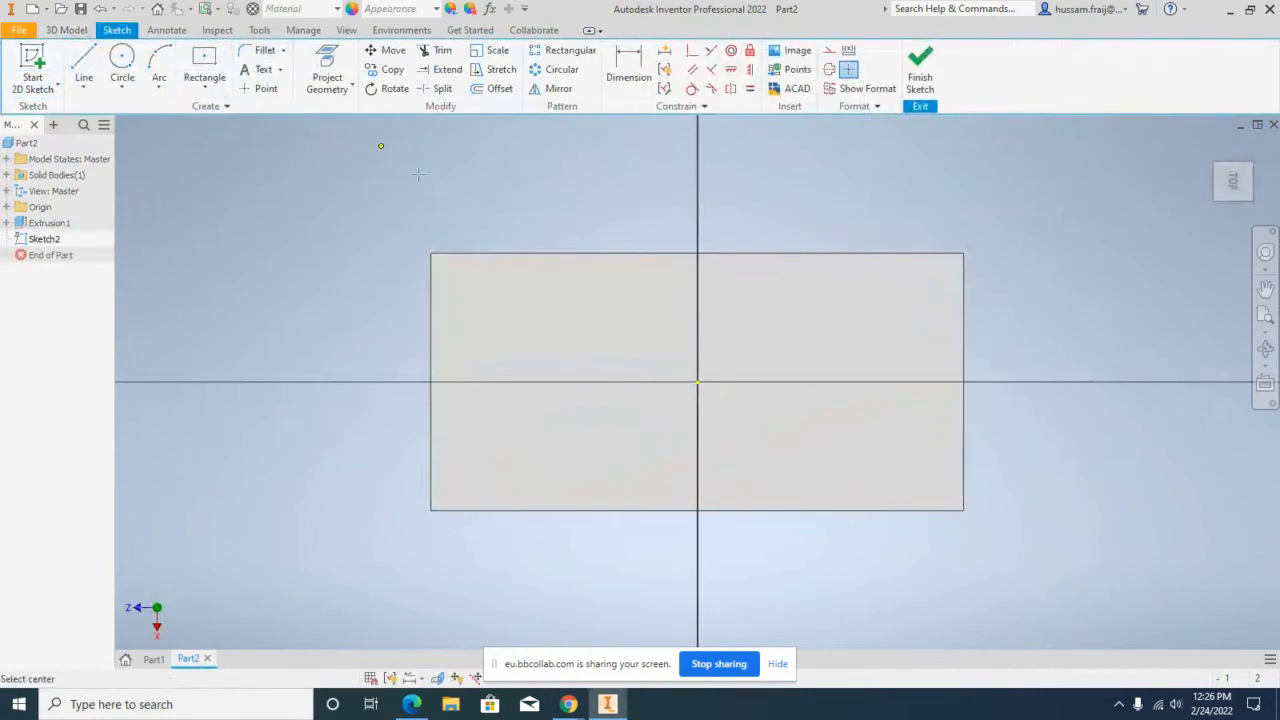
{"action": "left_click", "coordinate": [493, 382]}
{"action": "left_click", "coordinate": [535, 270]}
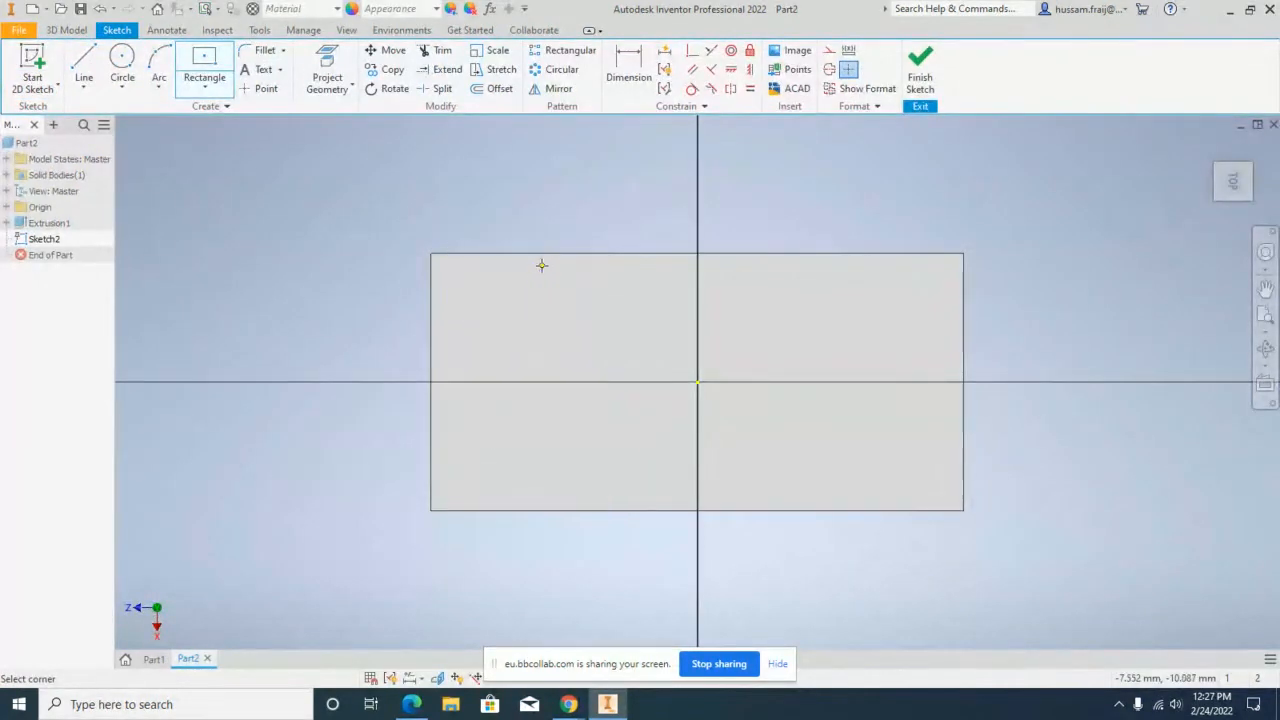
{"action": "left_click", "coordinate": [920, 72]}
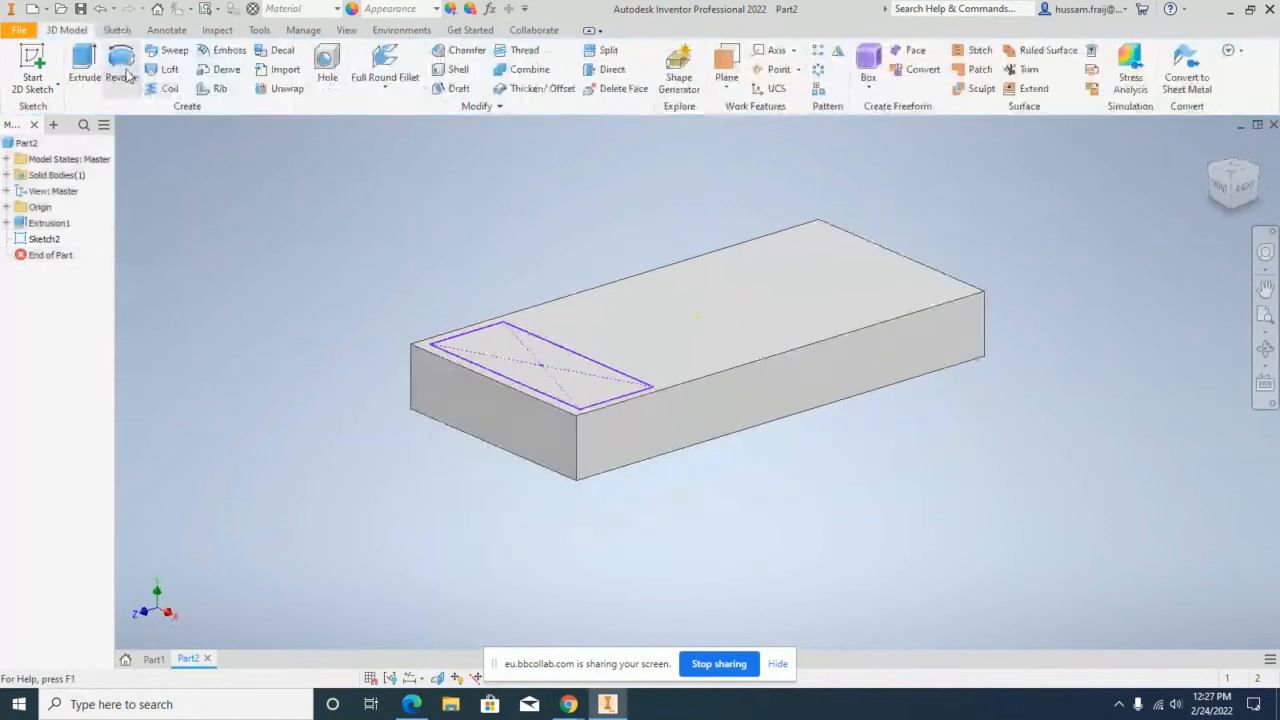
Step: Extrude the narrow rectangle upward 10.75 mm, joined to the slab
{"action": "key", "text": "e"}
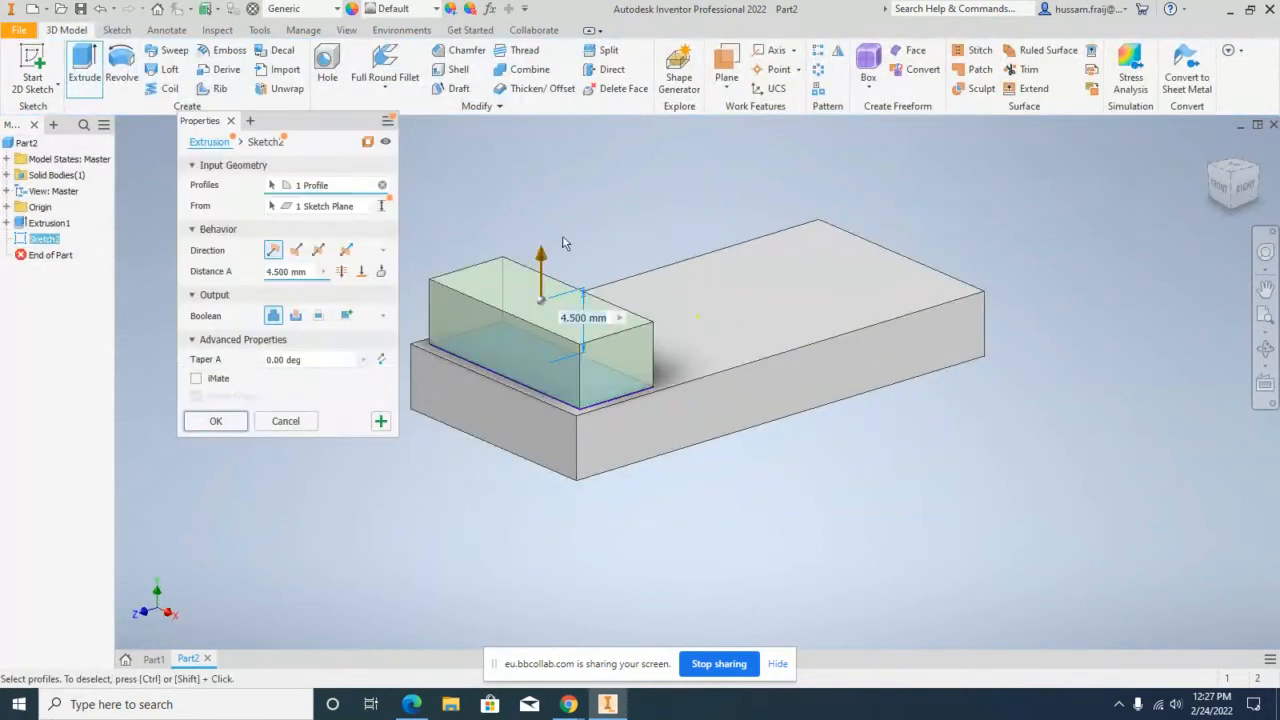
{"action": "left_click_drag", "start_coordinate": [548, 257], "coordinate": [548, 166]}
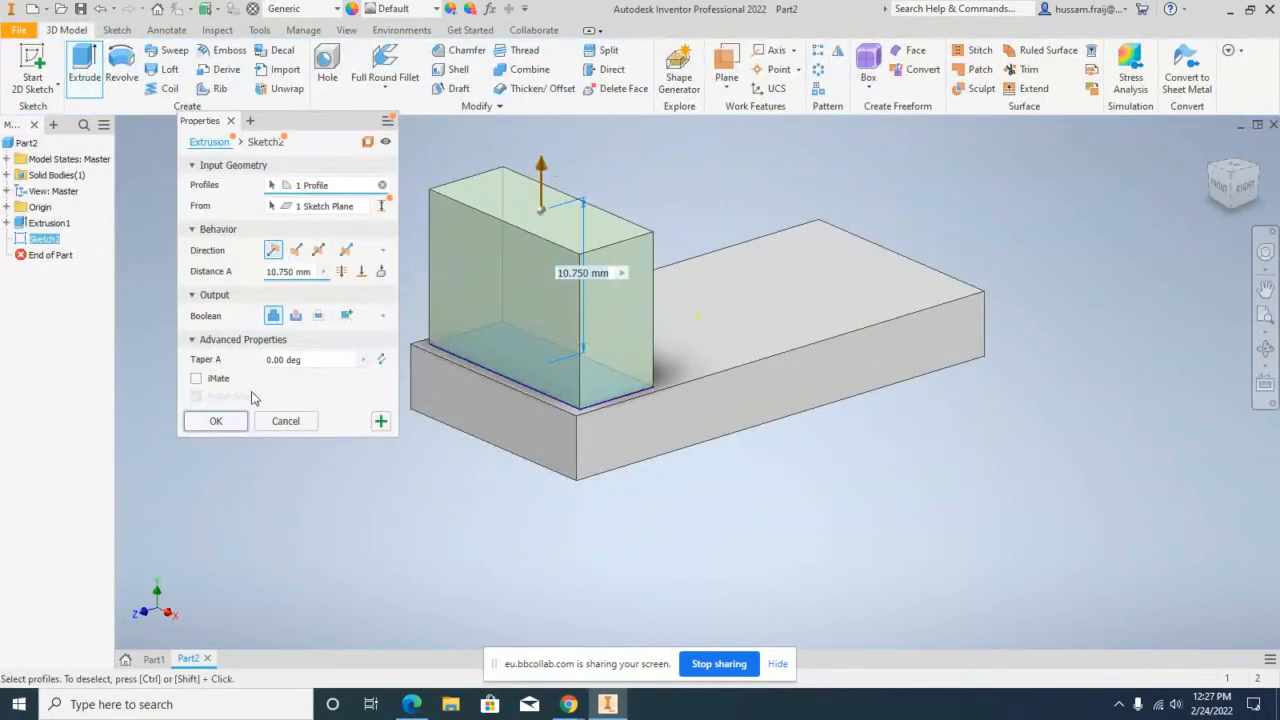
{"action": "left_click", "coordinate": [216, 421]}
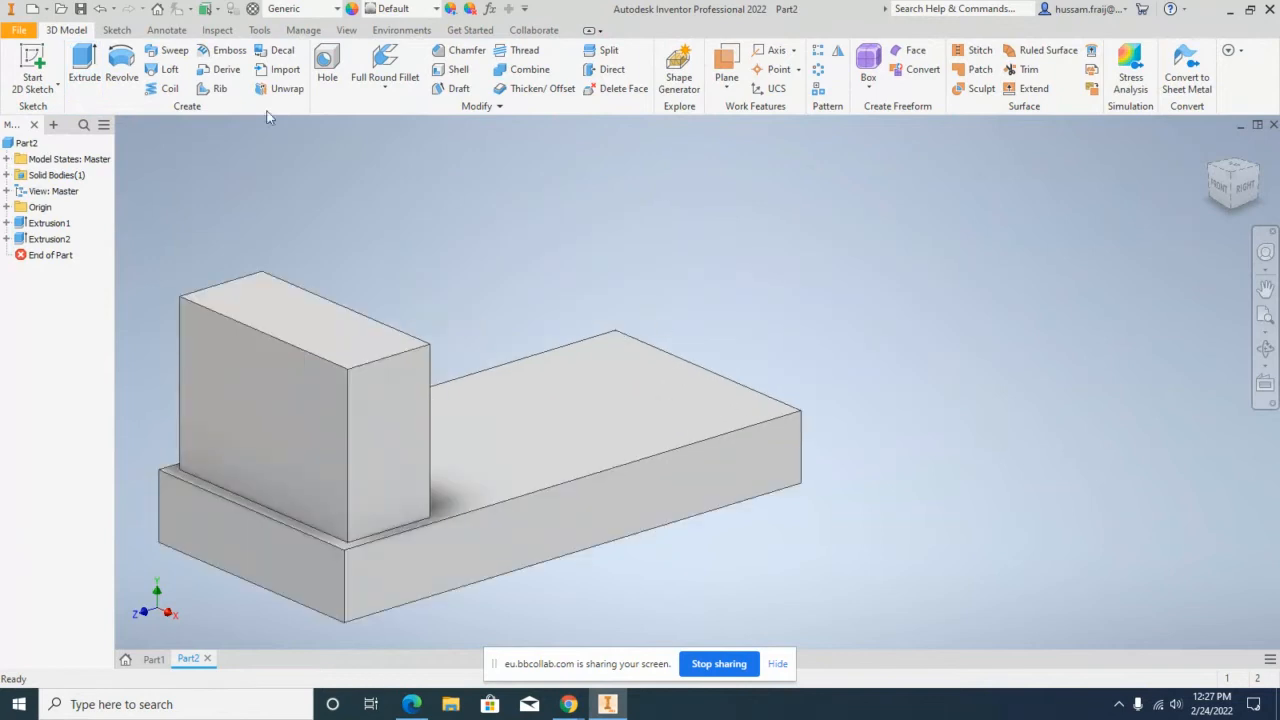
Step: On the slab's top face, sketch a second center-point rectangle near the end opposite the upright block
{"action": "left_click", "coordinate": [58, 87]}
{"action": "left_click", "coordinate": [45, 114]}
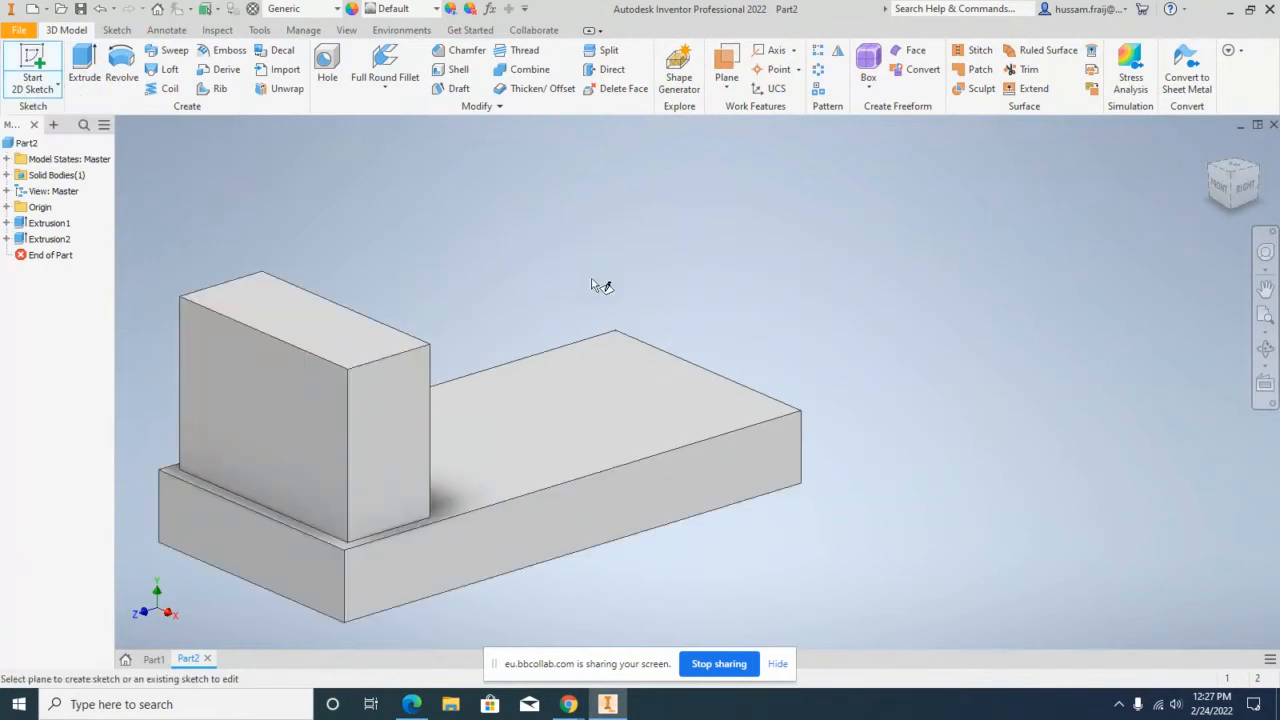
{"action": "left_click", "coordinate": [603, 384]}
{"action": "left_click", "coordinate": [203, 65]}
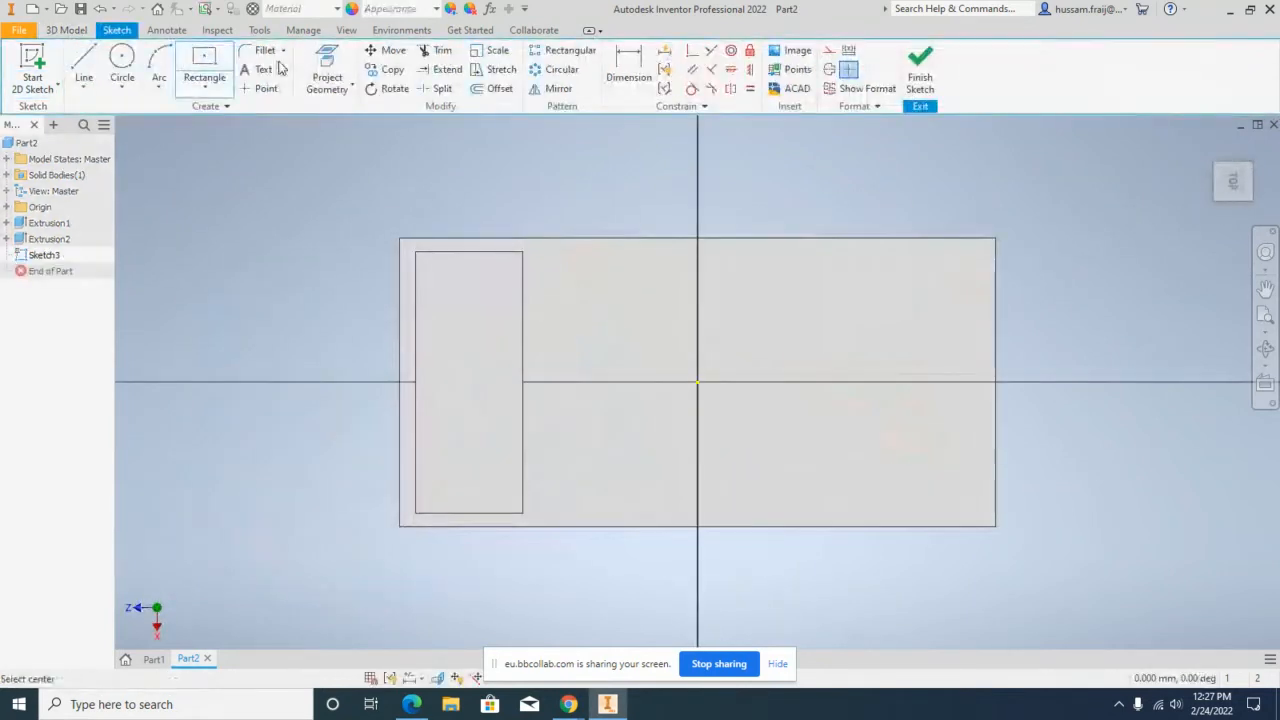
{"action": "left_click", "coordinate": [854, 381]}
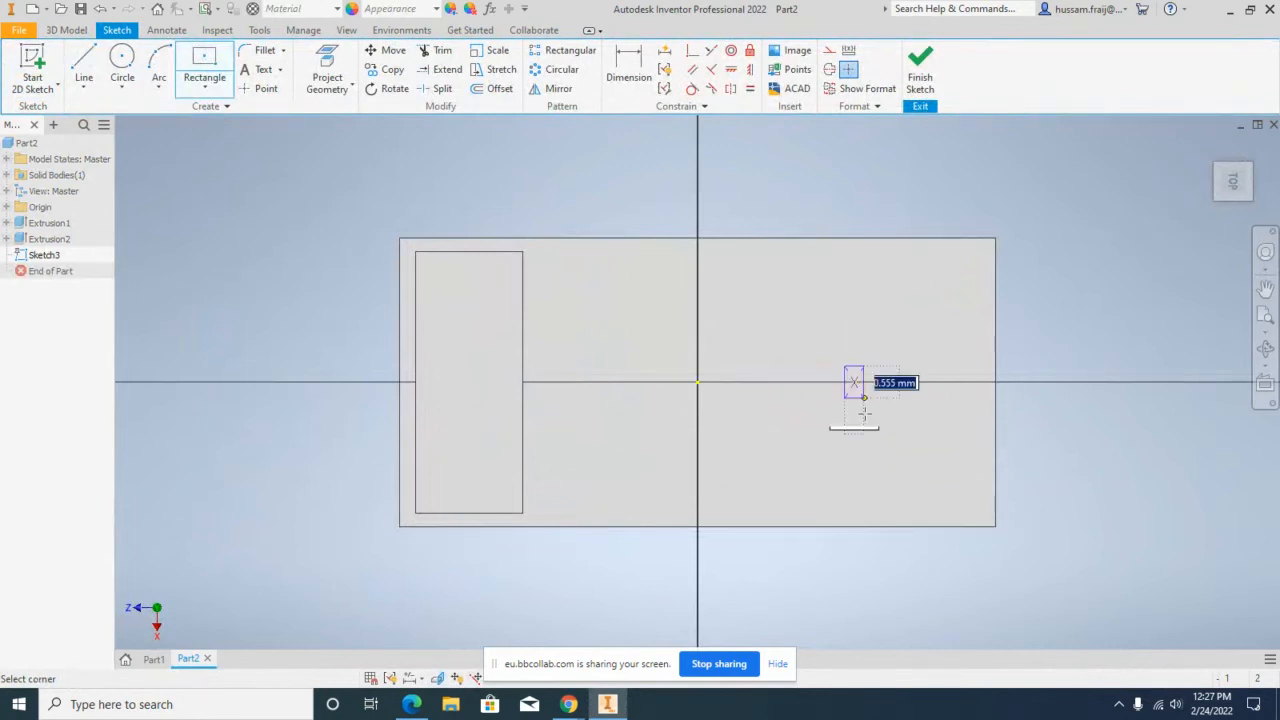
{"action": "left_click", "coordinate": [934, 503]}
{"action": "left_click", "coordinate": [920, 70]}
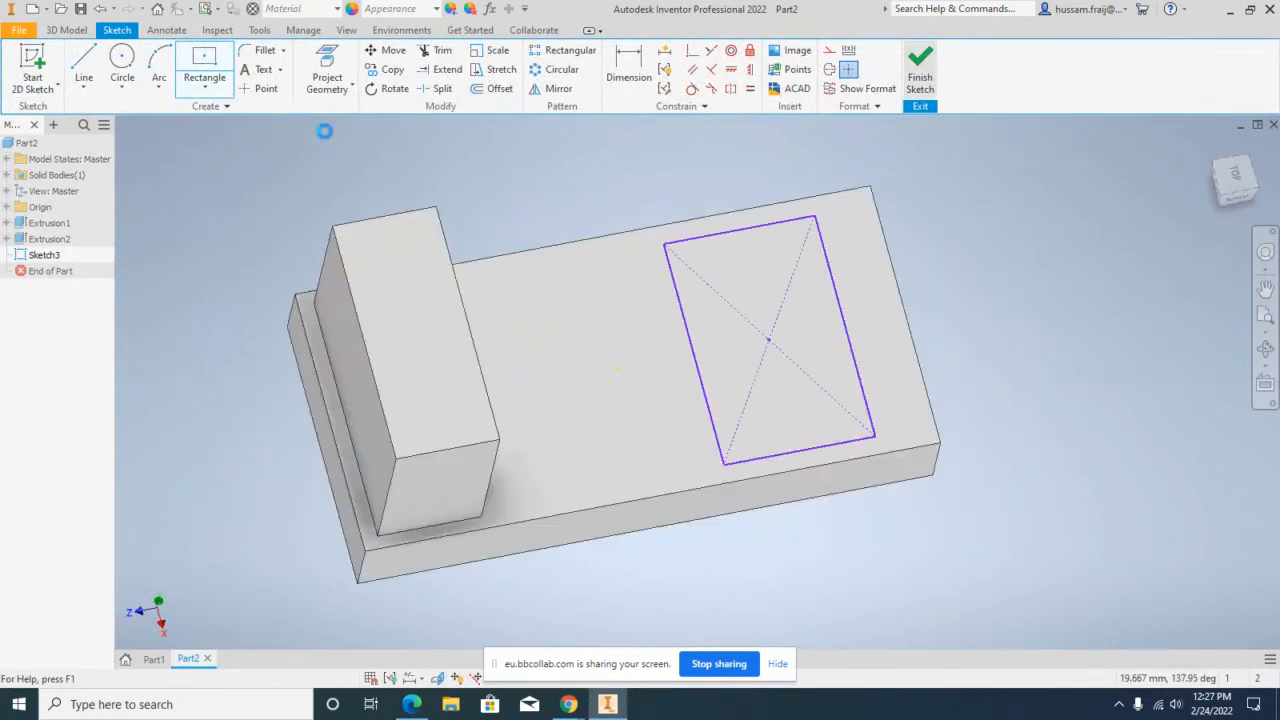
Step: Extrude the second rectangle upward 18.25 mm, joined to the slab, to form a taller block
{"action": "left_click", "coordinate": [98, 66]}
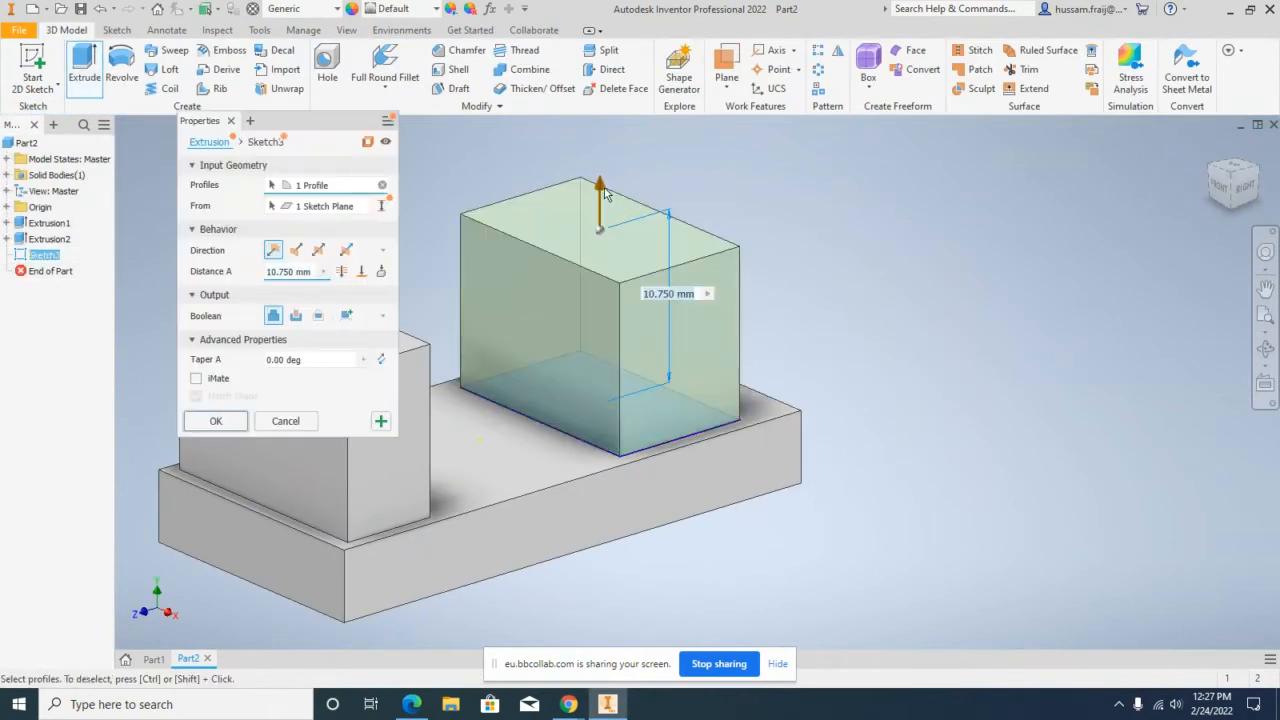
{"action": "left_click_drag", "start_coordinate": [599, 112], "coordinate": [600, 112]}
{"action": "scroll", "coordinate": [804, 569], "scroll_direction": "up", "scroll_amount": 3}
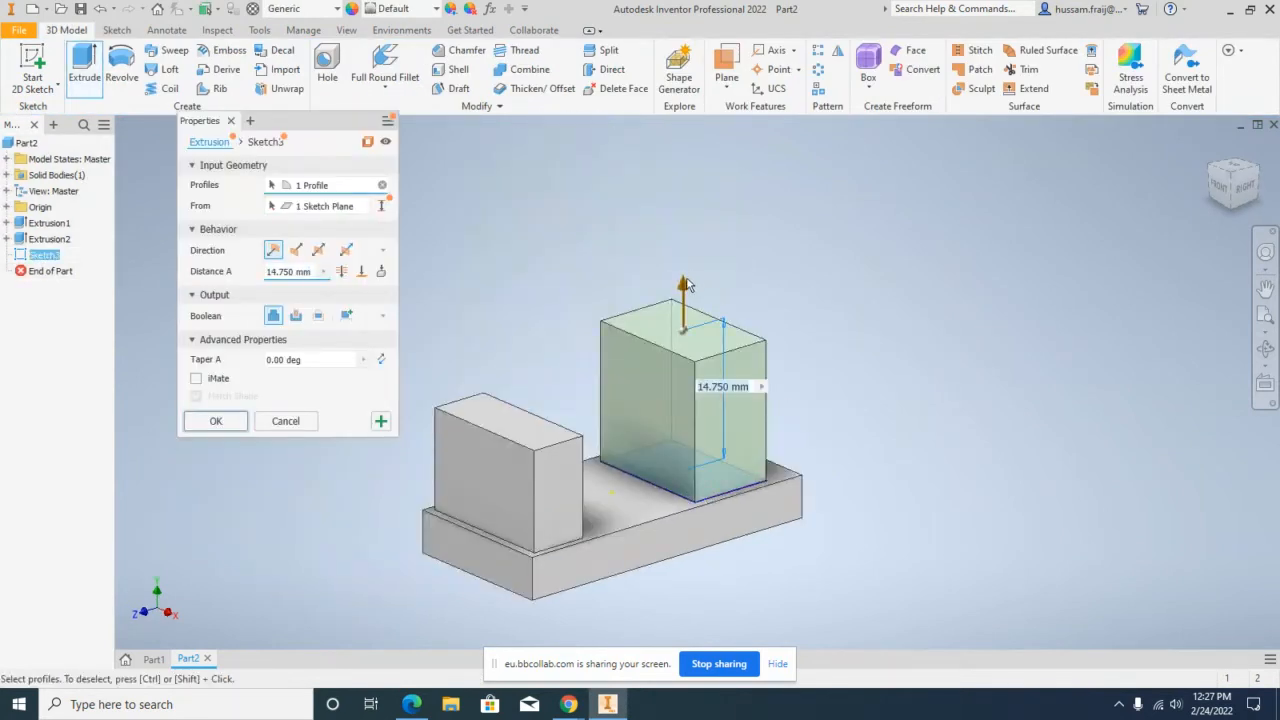
{"action": "left_click_drag", "start_coordinate": [685, 281], "coordinate": [686, 248]}
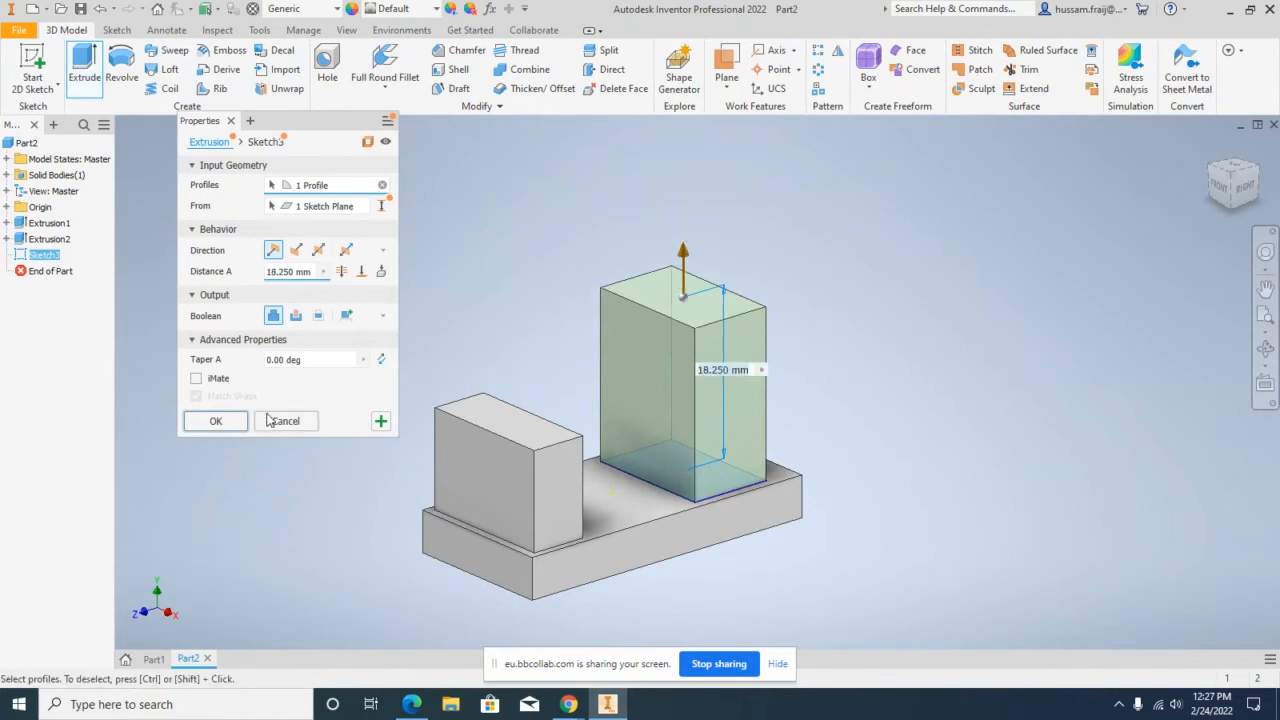
{"action": "left_click", "coordinate": [212, 421]}
Step: Apply a Full Round Fillet to the shorter block's top, using its two wide faces as sides and the top face as center
{"action": "left_click", "coordinate": [388, 66]}
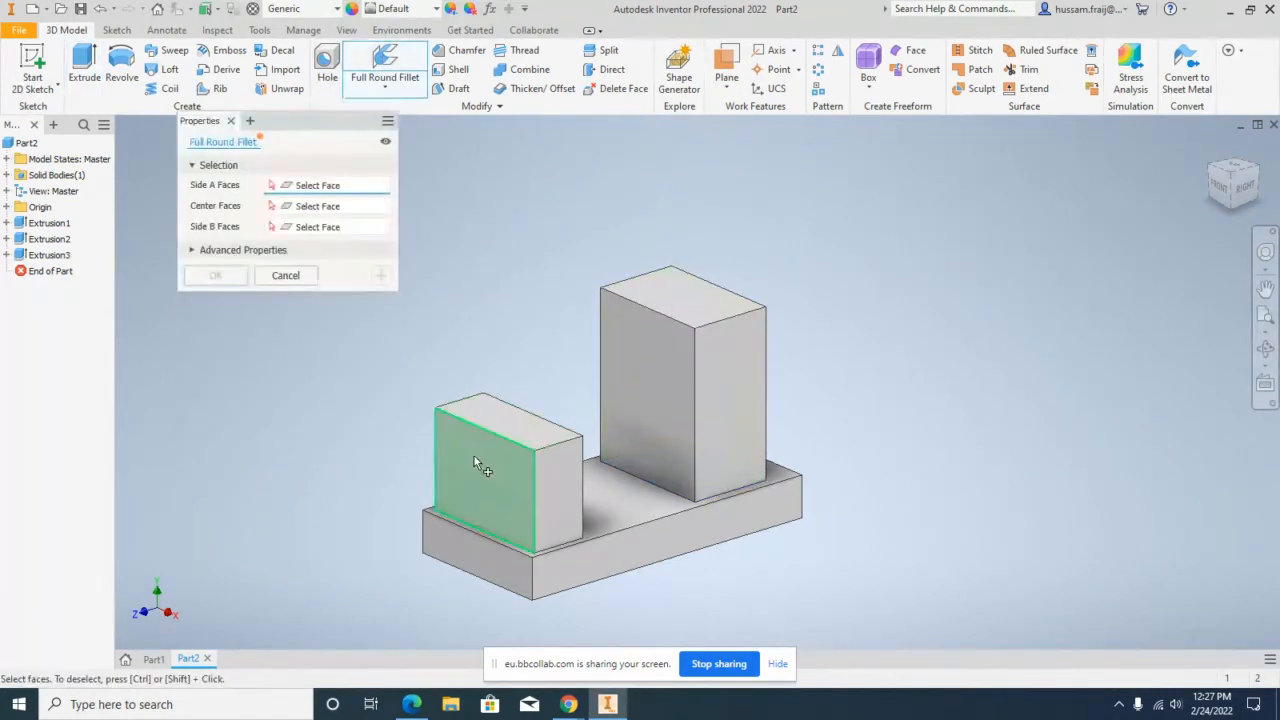
{"action": "left_click", "coordinate": [474, 456]}
{"action": "left_click", "coordinate": [502, 417]}
{"action": "left_click", "coordinate": [523, 426]}
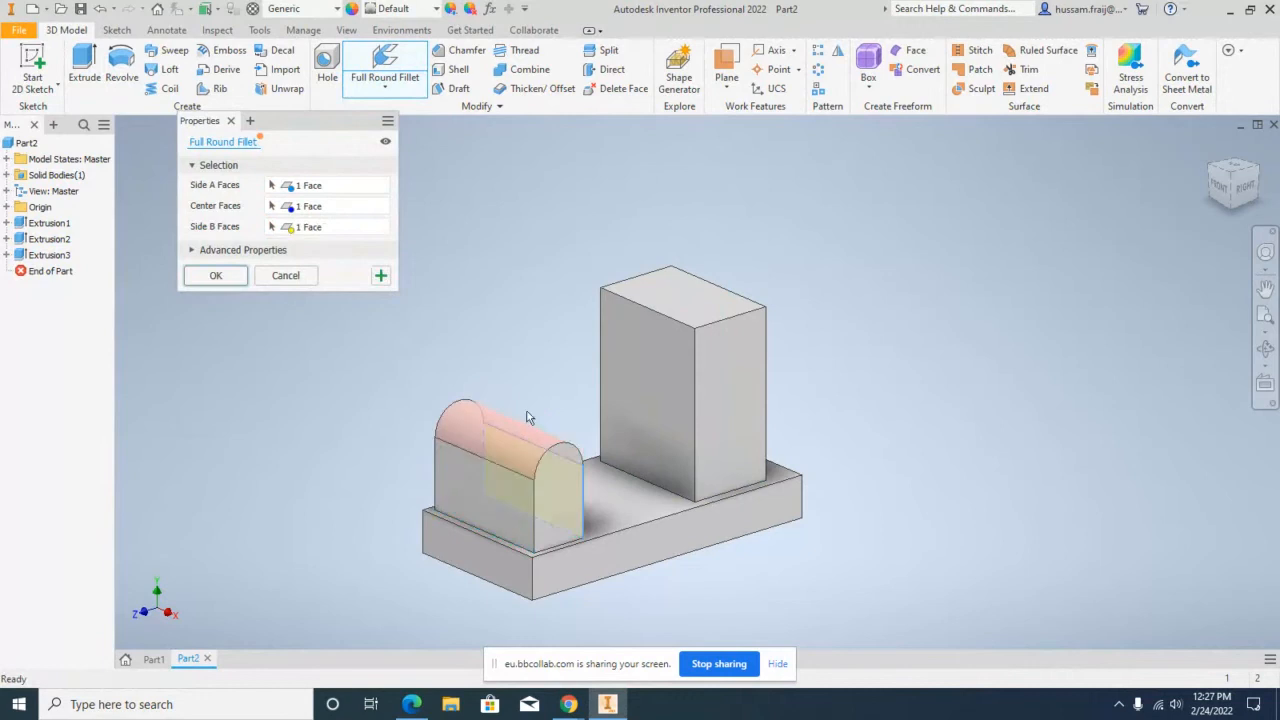
{"action": "left_click", "coordinate": [380, 275]}
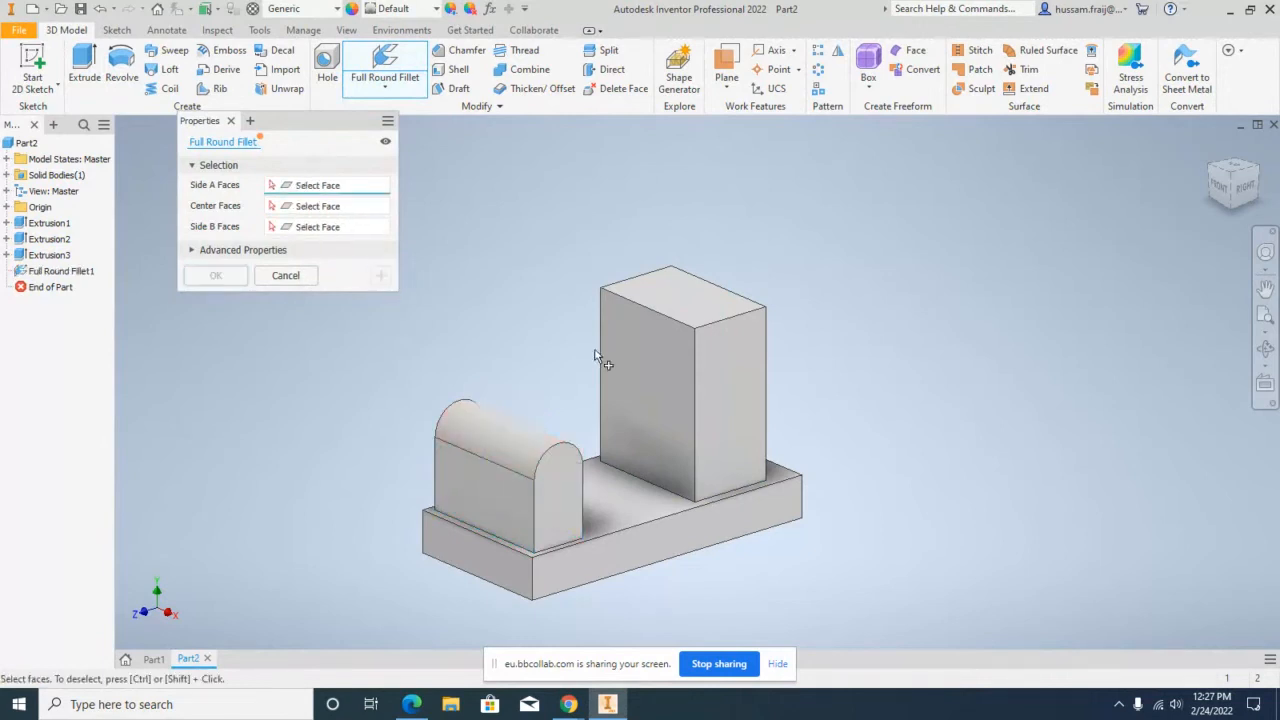
Step: Round the taller block's top with a Full Round Fillet between its two wide faces, with the top face as center
{"action": "left_click", "coordinate": [642, 360]}
{"action": "left_click", "coordinate": [670, 300]}
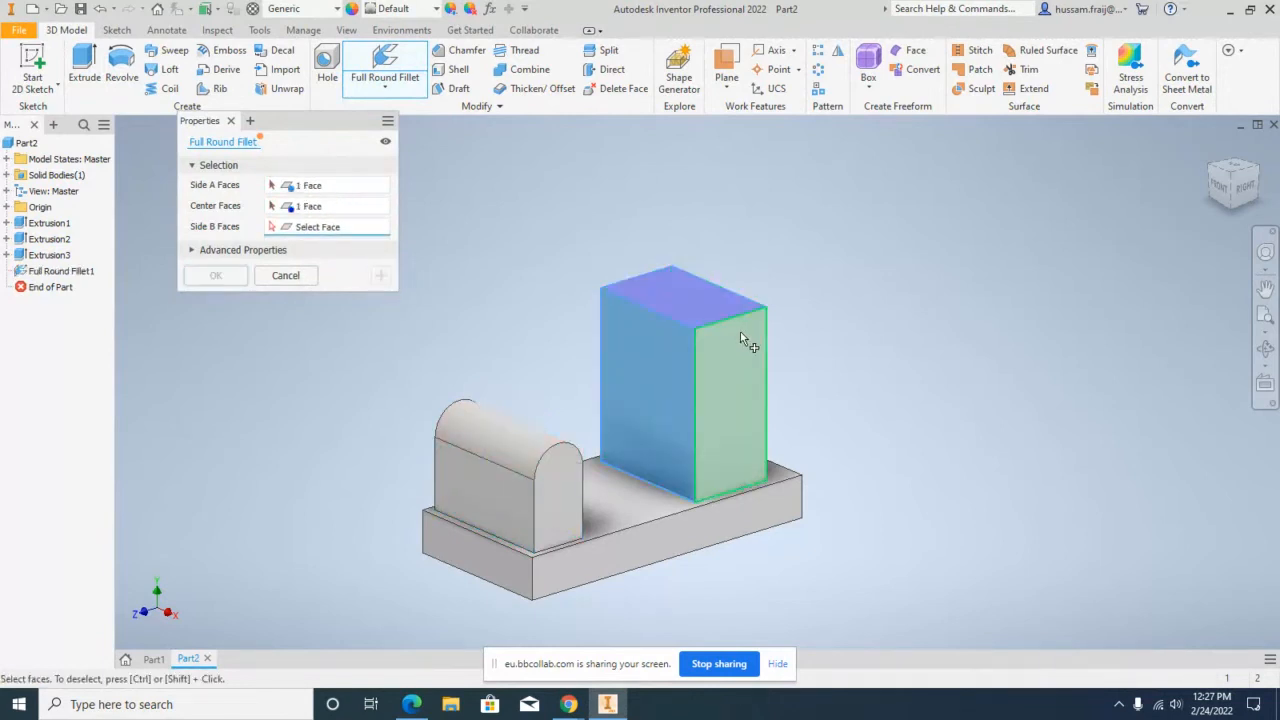
{"action": "left_click", "coordinate": [748, 320]}
{"action": "left_click", "coordinate": [234, 279]}
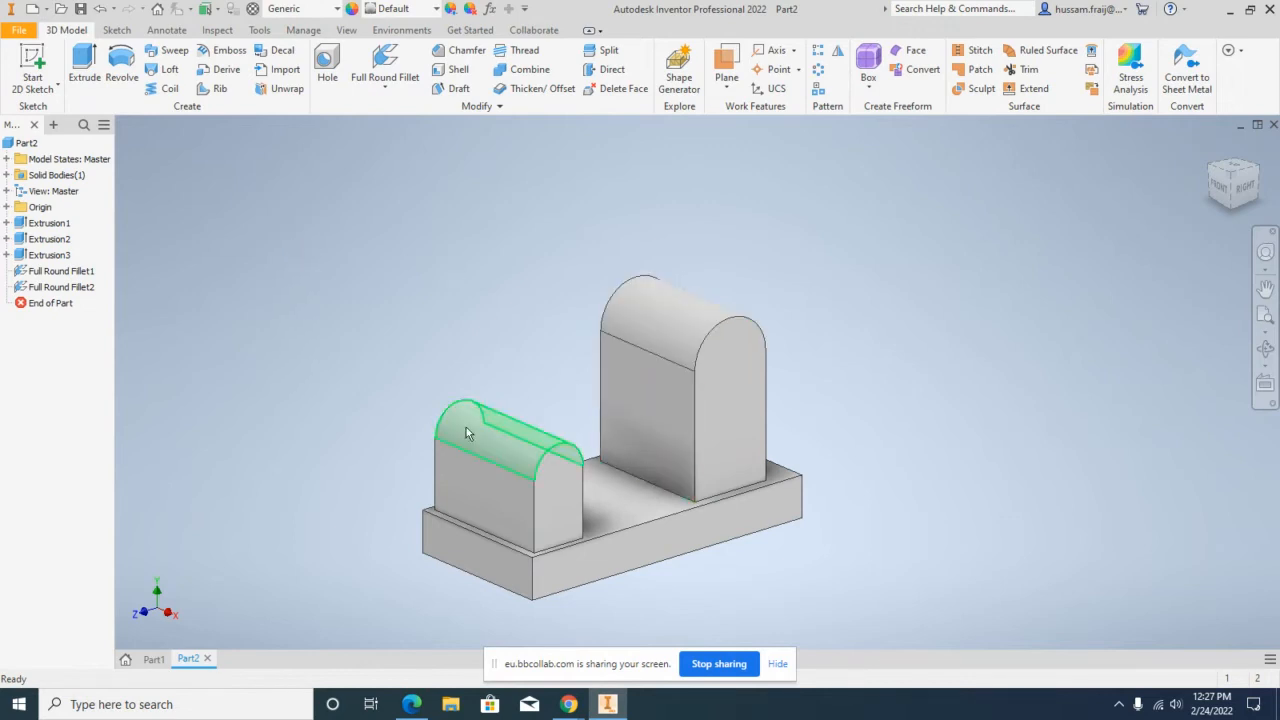
Step: Try a work plane at 20° to the slab's top face, pivoting around the shorter block's outer straight edge below its rounded top
{"action": "middle_click_drag", "start_coordinate": [400, 334], "coordinate": [352, 266]}
{"action": "left_click", "coordinate": [726, 80]}
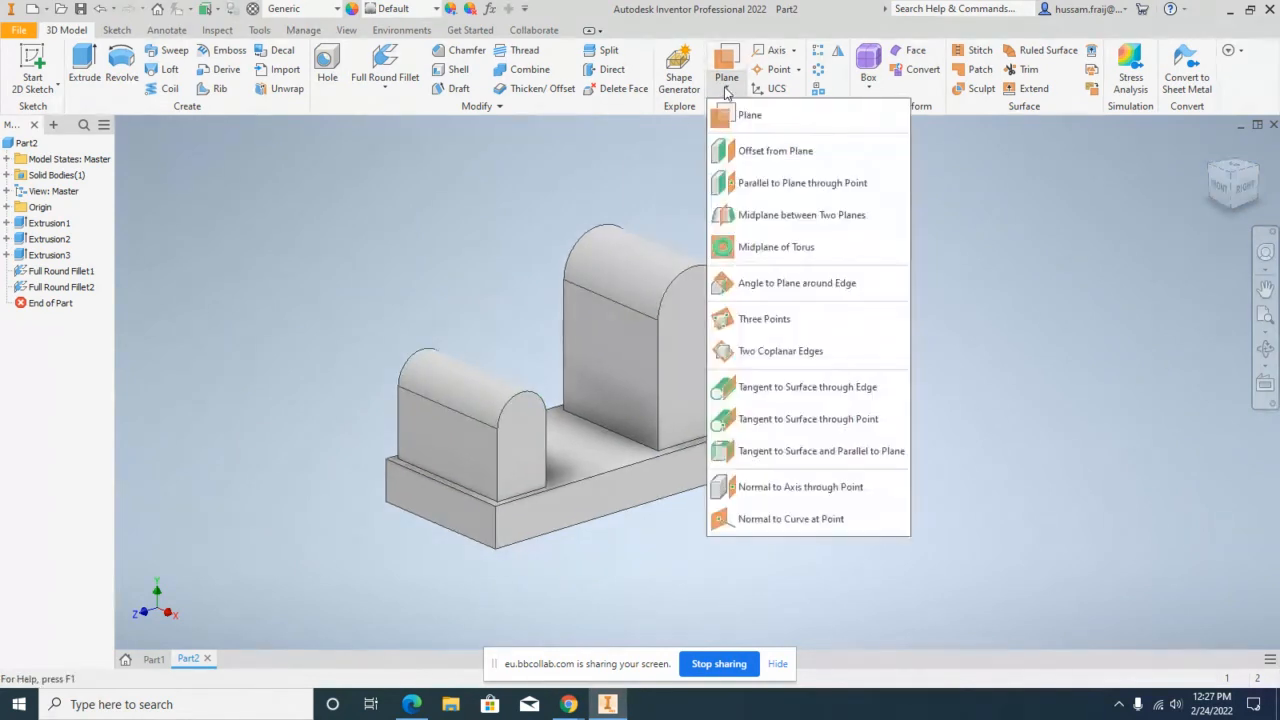
{"action": "left_click", "coordinate": [778, 286]}
{"action": "left_click", "coordinate": [580, 435]}
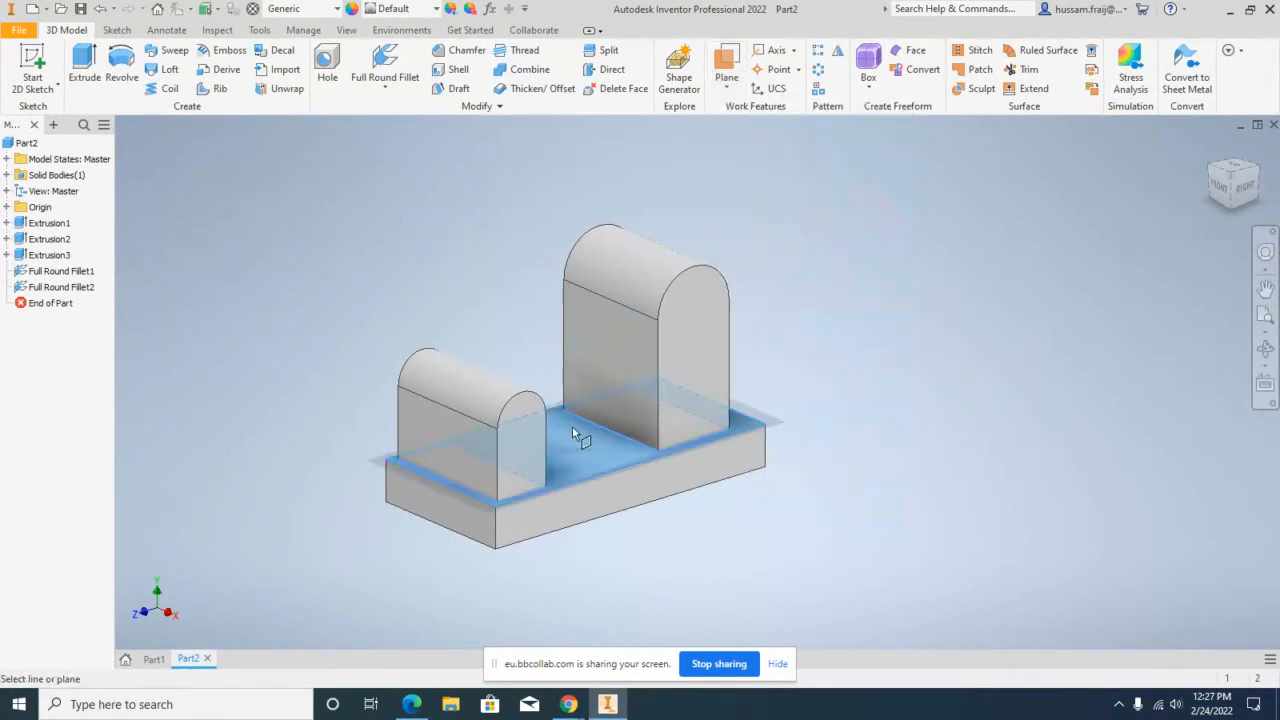
{"action": "left_click", "coordinate": [445, 401]}
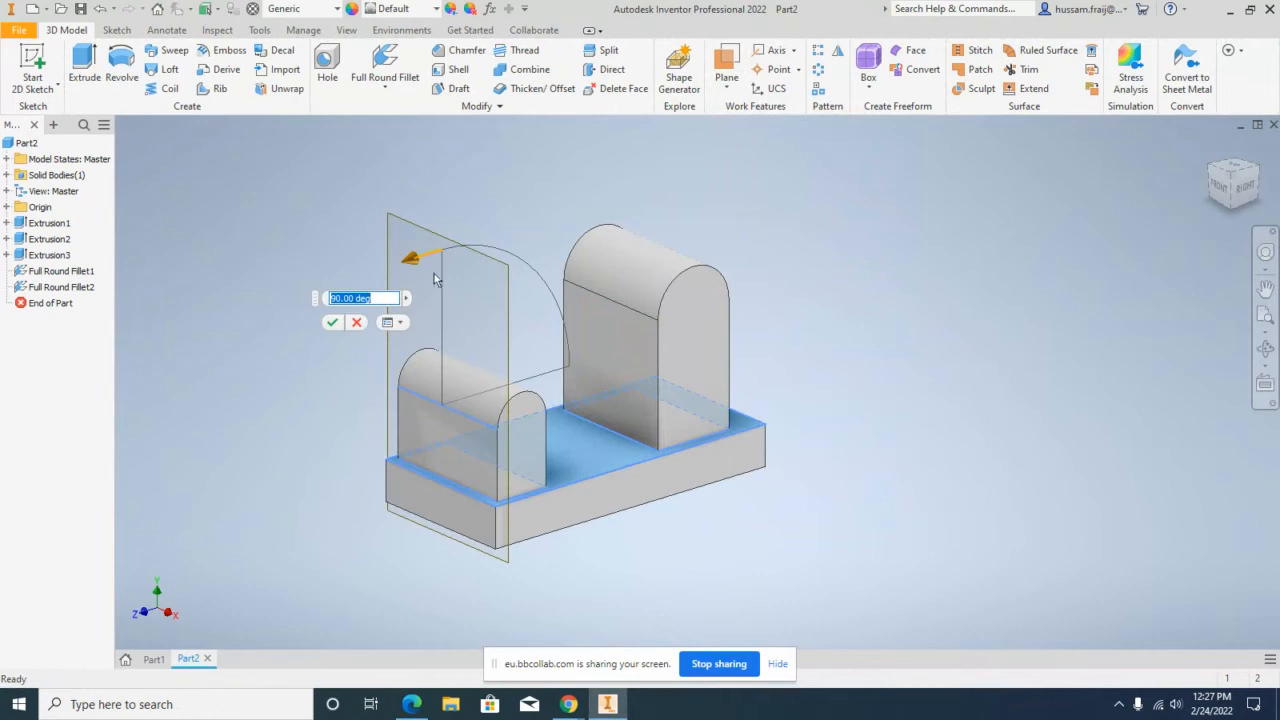
{"action": "left_click_drag", "start_coordinate": [455, 250], "coordinate": [618, 238]}
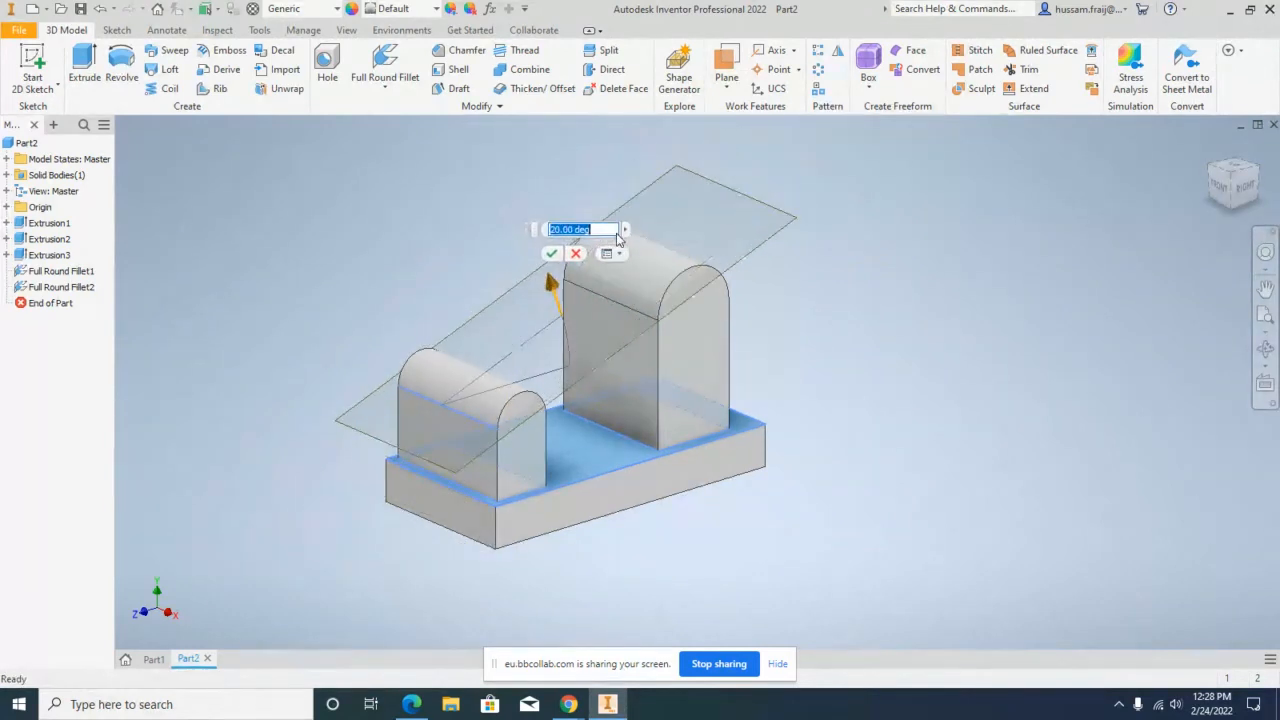
{"action": "left_click", "coordinate": [1243, 189]}
{"action": "scroll", "coordinate": [640, 350], "scroll_direction": "down", "scroll_amount": 3}
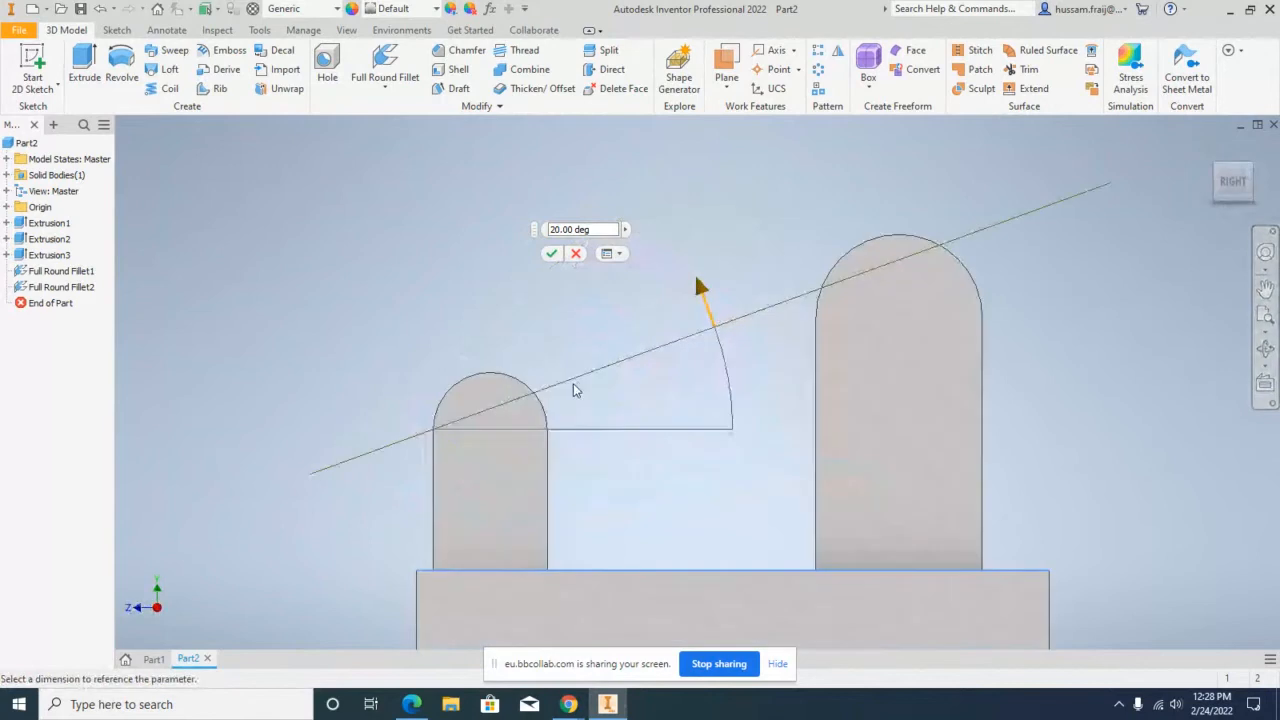
{"action": "scroll", "coordinate": [573, 383], "scroll_direction": "down", "scroll_amount": 3}
{"action": "scroll", "coordinate": [416, 360], "scroll_direction": "up", "scroll_amount": 2}
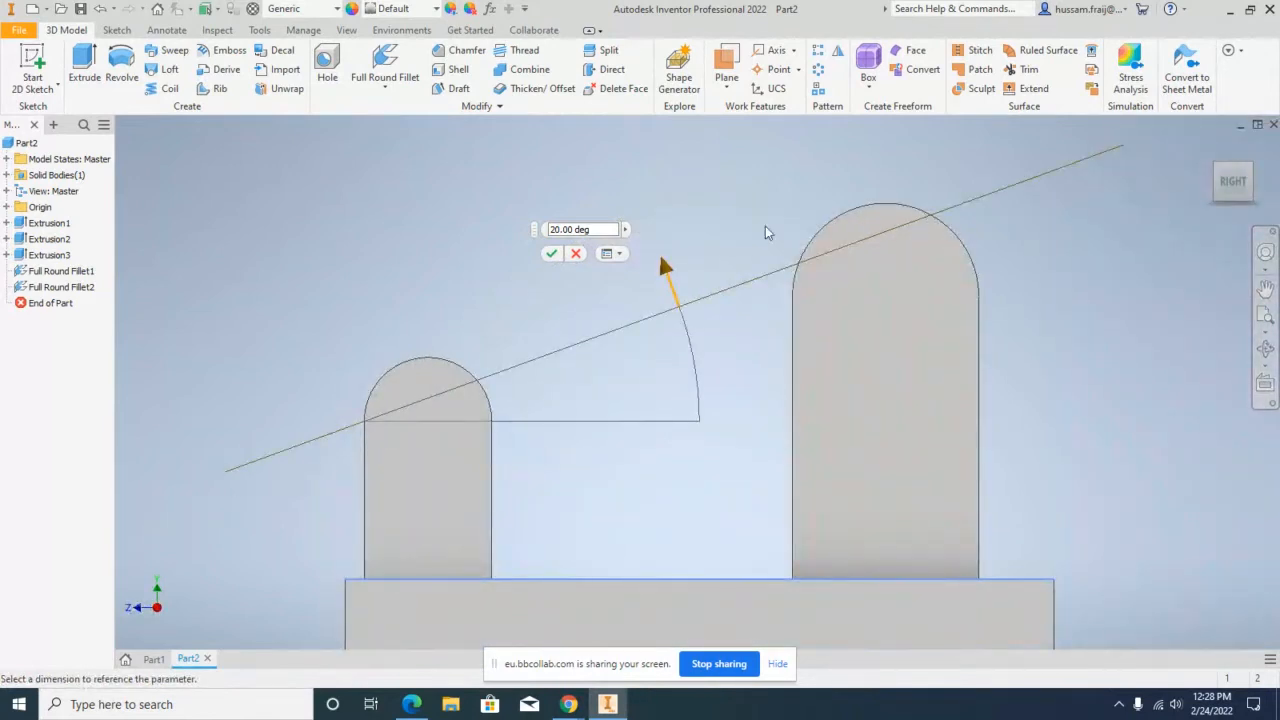
Step: Try angles of 22, 24 and 23.5 degrees to bring the previewed plane against the taller block's rounded top, and cancel the plane
{"action": "left_click_drag", "start_coordinate": [665, 267], "coordinate": [687, 247]}
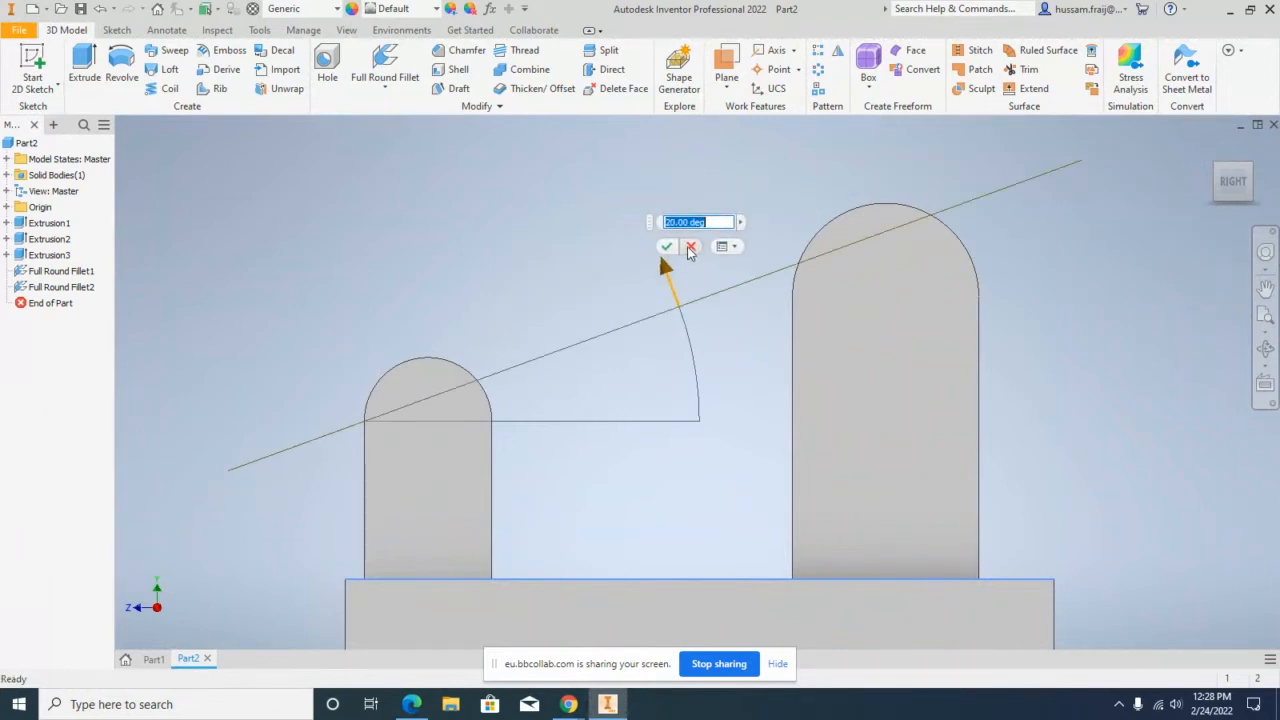
{"action": "type", "text": "22"}
{"action": "key", "text": "BackSpace"}
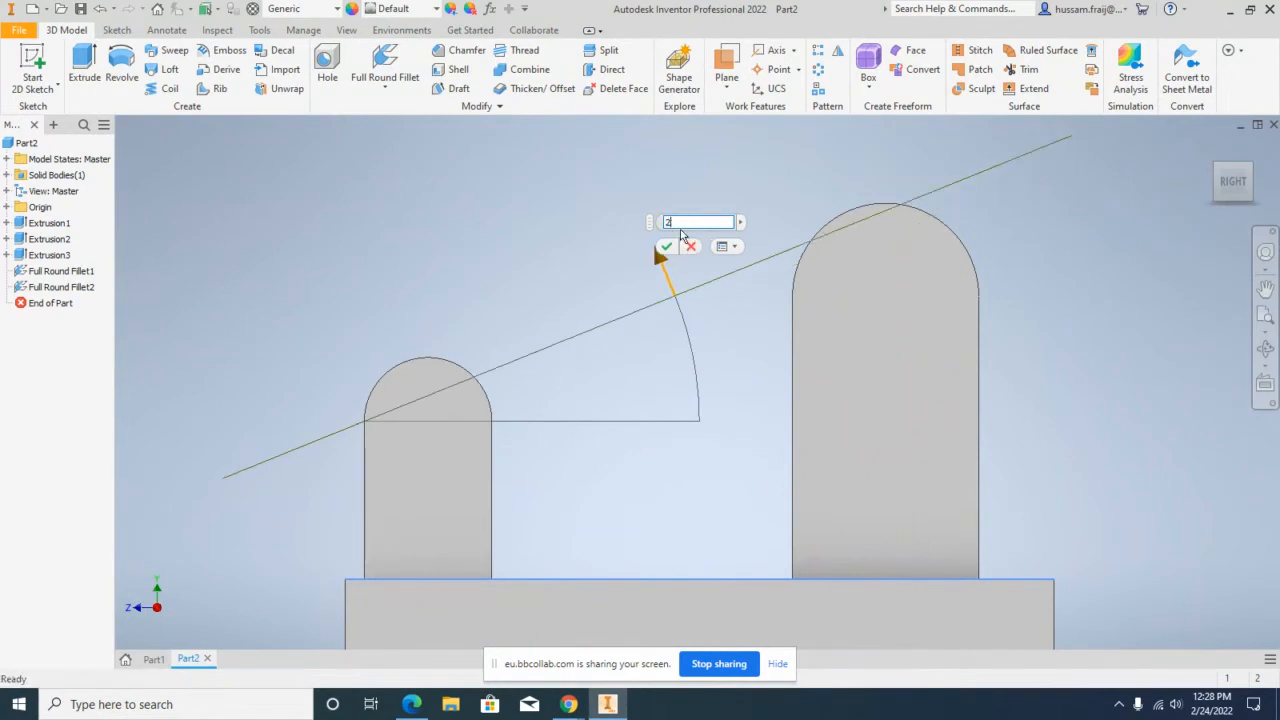
{"action": "type", "text": "4"}
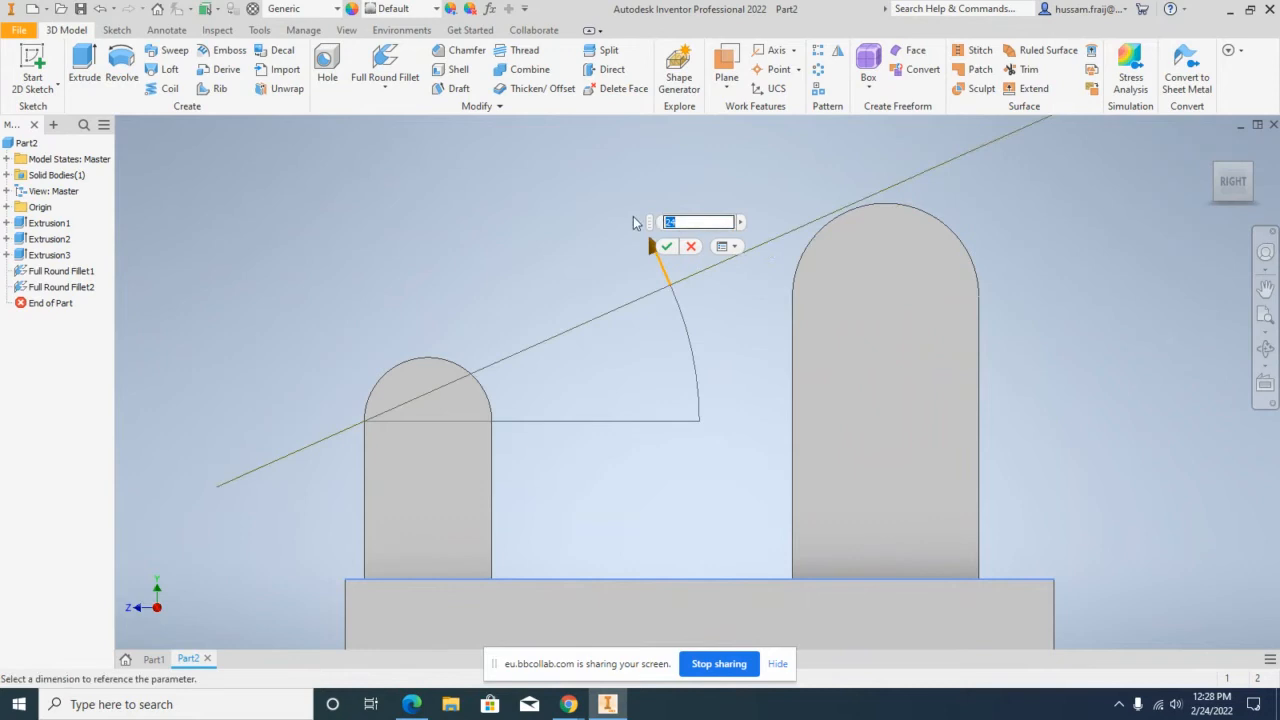
{"action": "key", "text": "BackSpace"}
{"action": "type", "text": "3.5"}
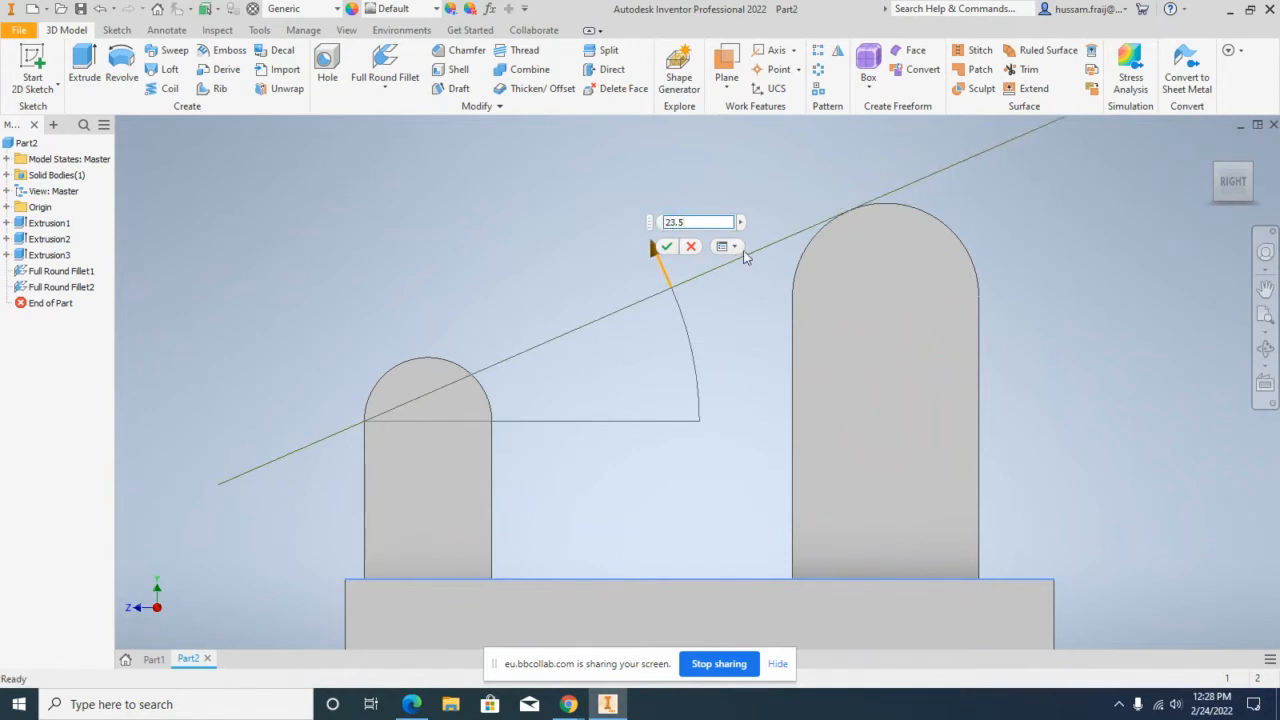
{"action": "left_click", "coordinate": [691, 248]}
Step: Try to define a work plane tangent to both rounded tops with the general Plane command, starting from the taller block's rounded face
{"action": "scroll", "coordinate": [799, 367], "scroll_direction": "up", "scroll_amount": 3}
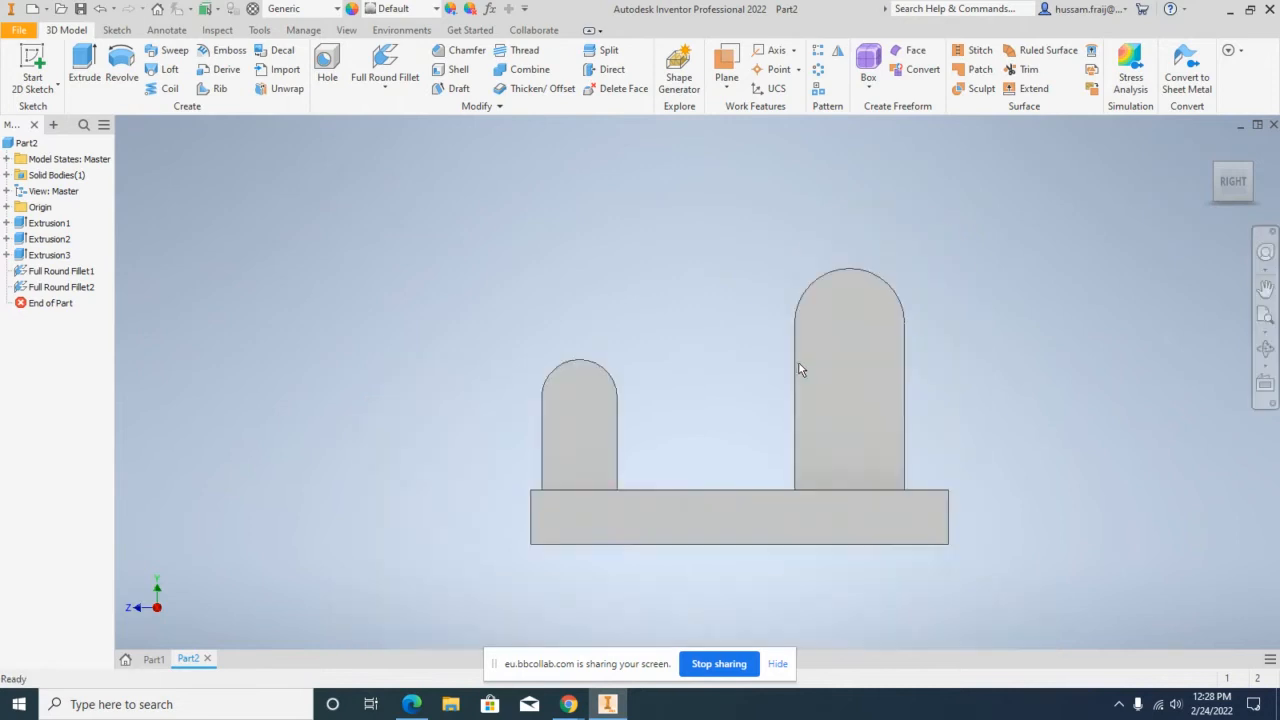
{"action": "left_click", "coordinate": [1265, 348]}
{"action": "left_click_drag", "start_coordinate": [743, 434], "coordinate": [741, 472]}
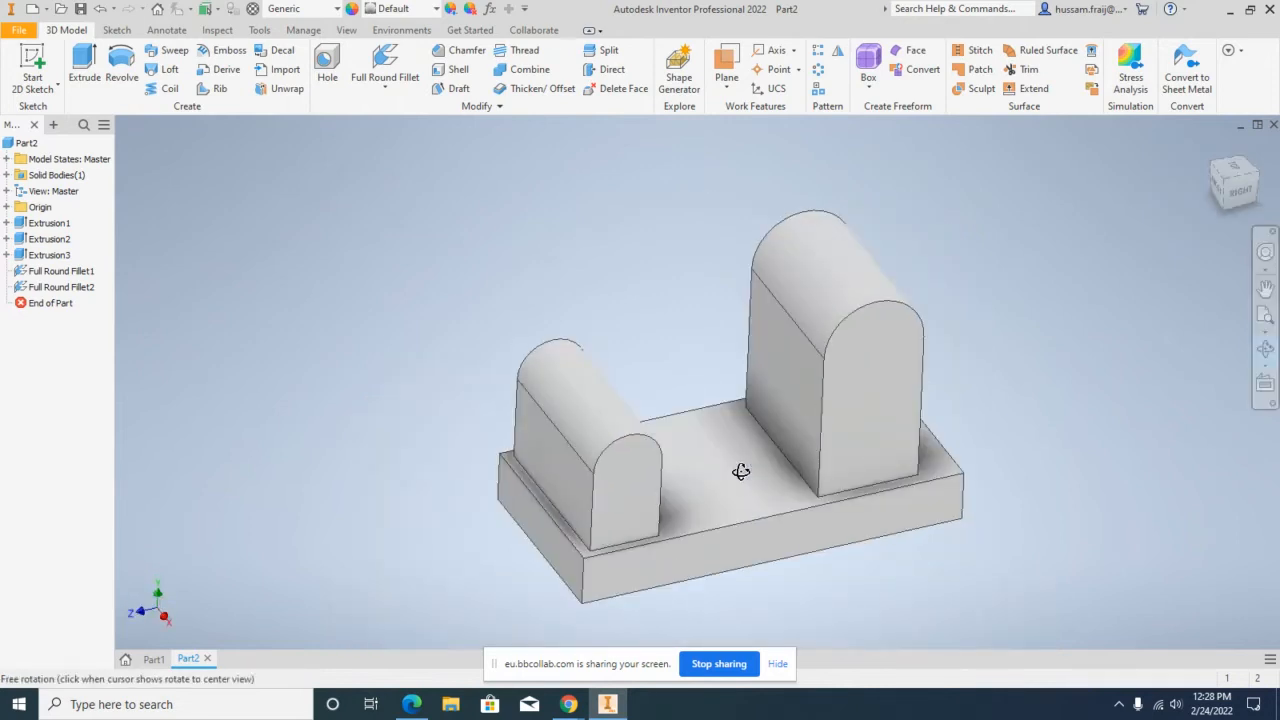
{"action": "left_click", "coordinate": [729, 87]}
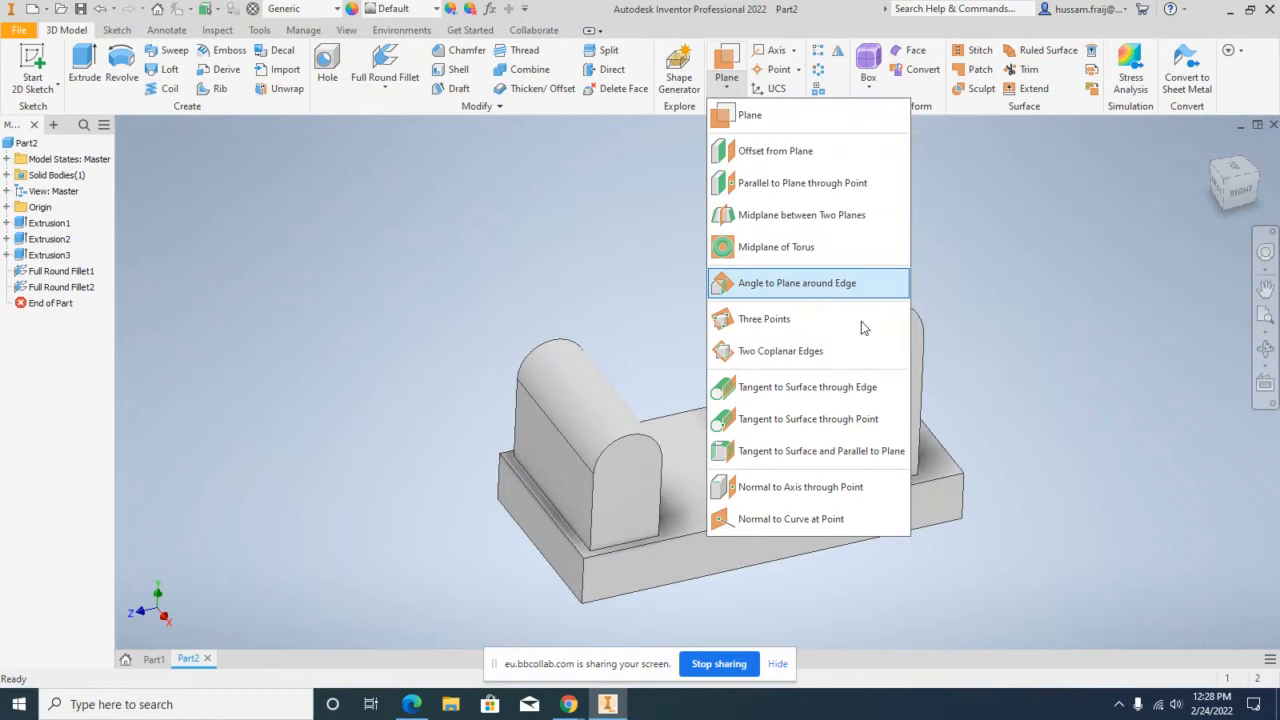
{"action": "left_click", "coordinate": [624, 270]}
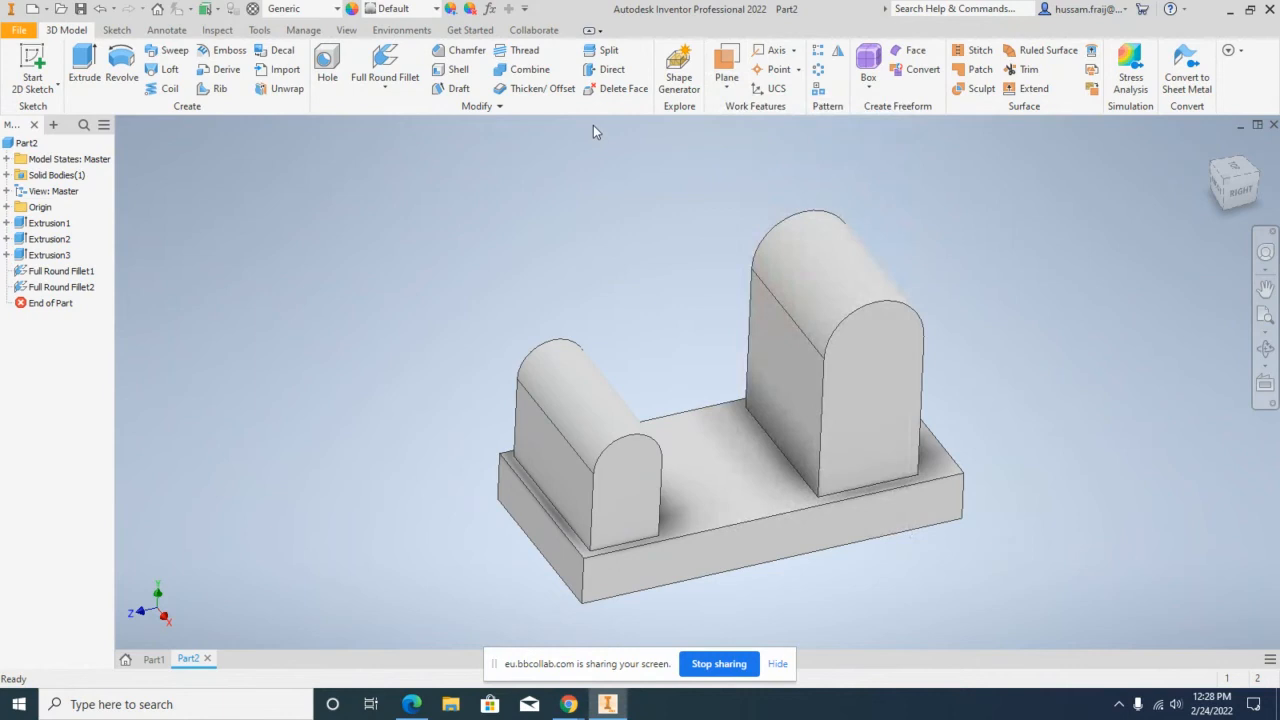
{"action": "left_click", "coordinate": [724, 62]}
{"action": "left_click", "coordinate": [816, 250]}
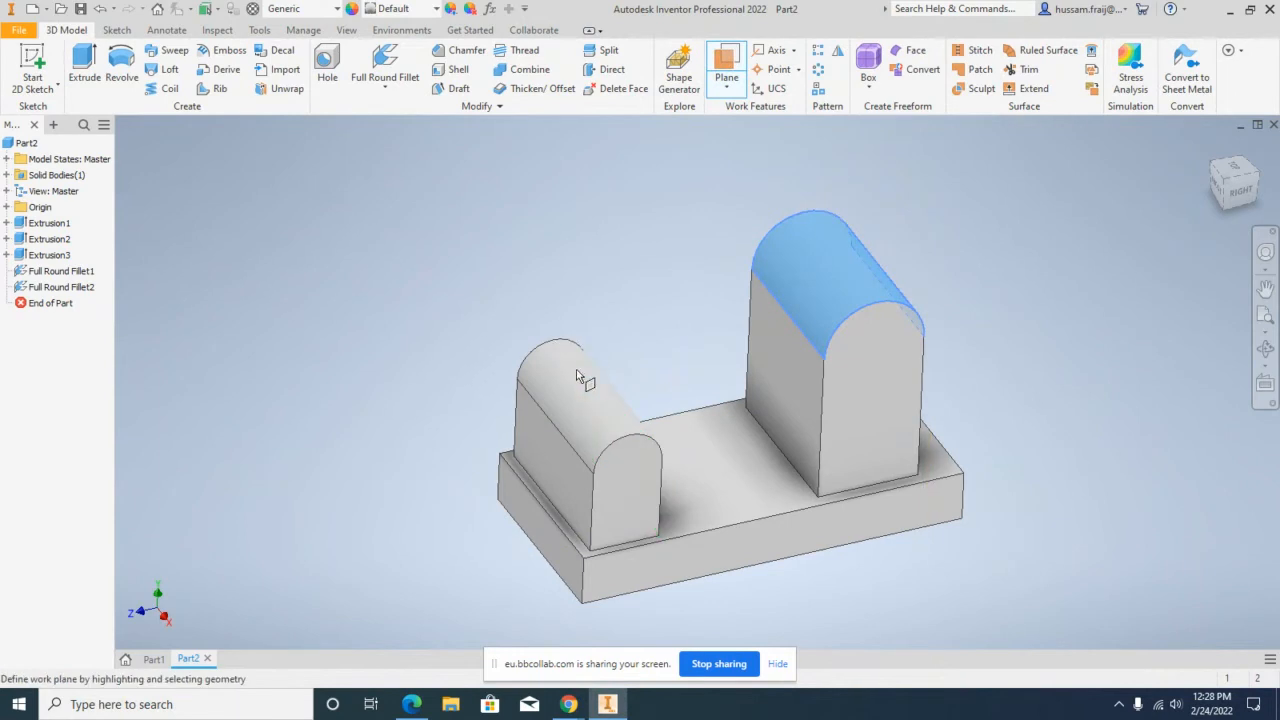
{"action": "left_click", "coordinate": [1265, 349]}
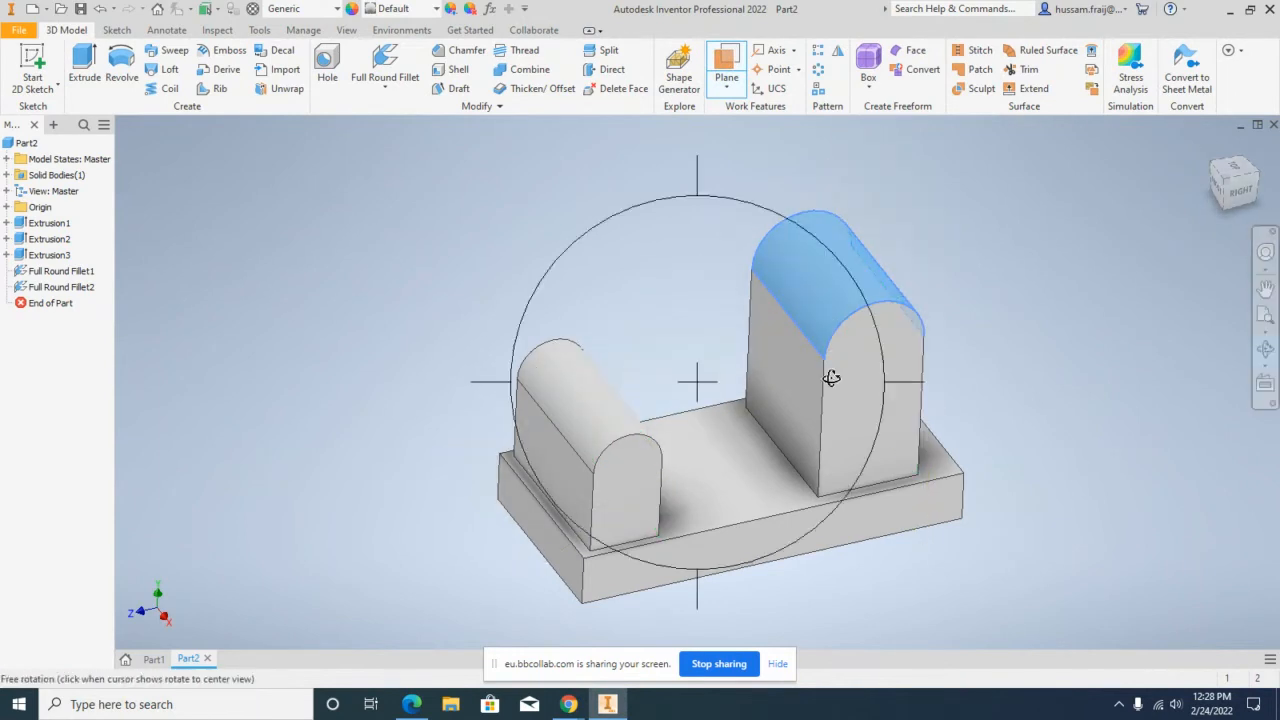
{"action": "mouse_move", "coordinate": [695, 346]}
{"action": "left_mouse_down"}
{"action": "mouse_move", "coordinate": [668, 314]}
{"action": "mouse_move", "coordinate": [688, 342]}
{"action": "left_mouse_up"}
{"action": "right_click", "coordinate": [690, 296]}
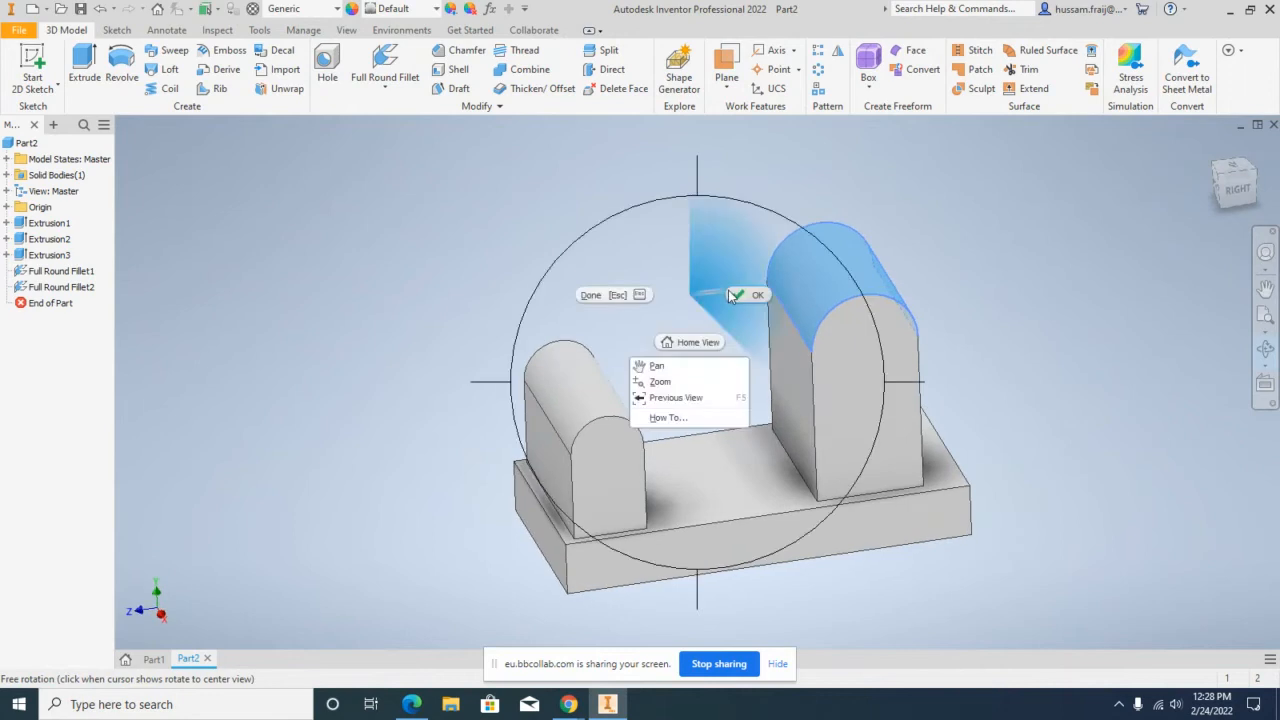
{"action": "left_click", "coordinate": [740, 295]}
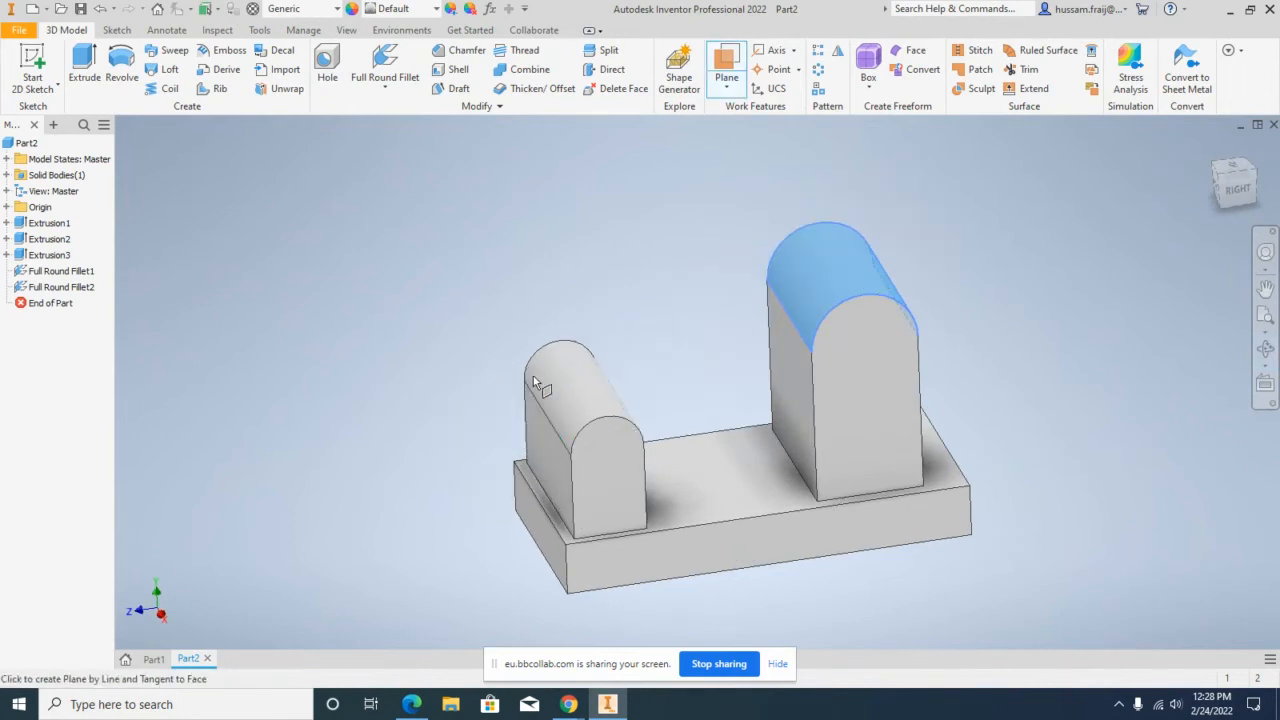
{"action": "left_click", "coordinate": [726, 88]}
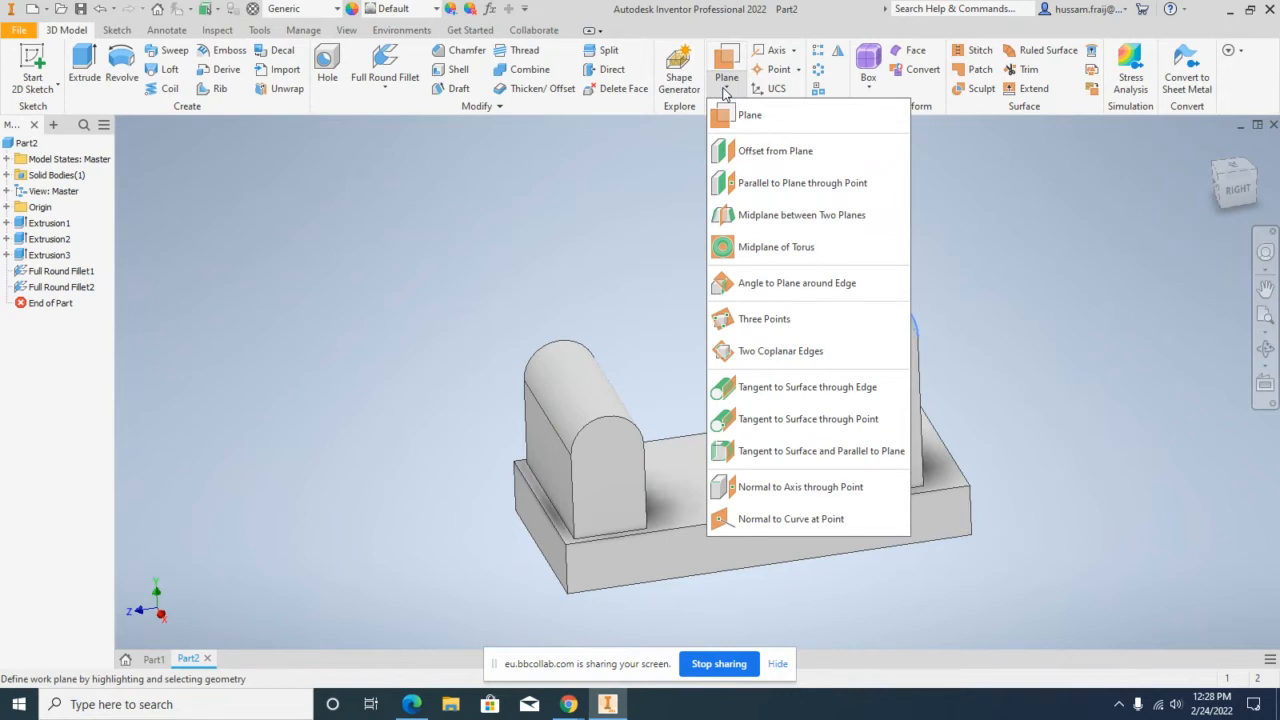
{"action": "left_click", "coordinate": [724, 114]}
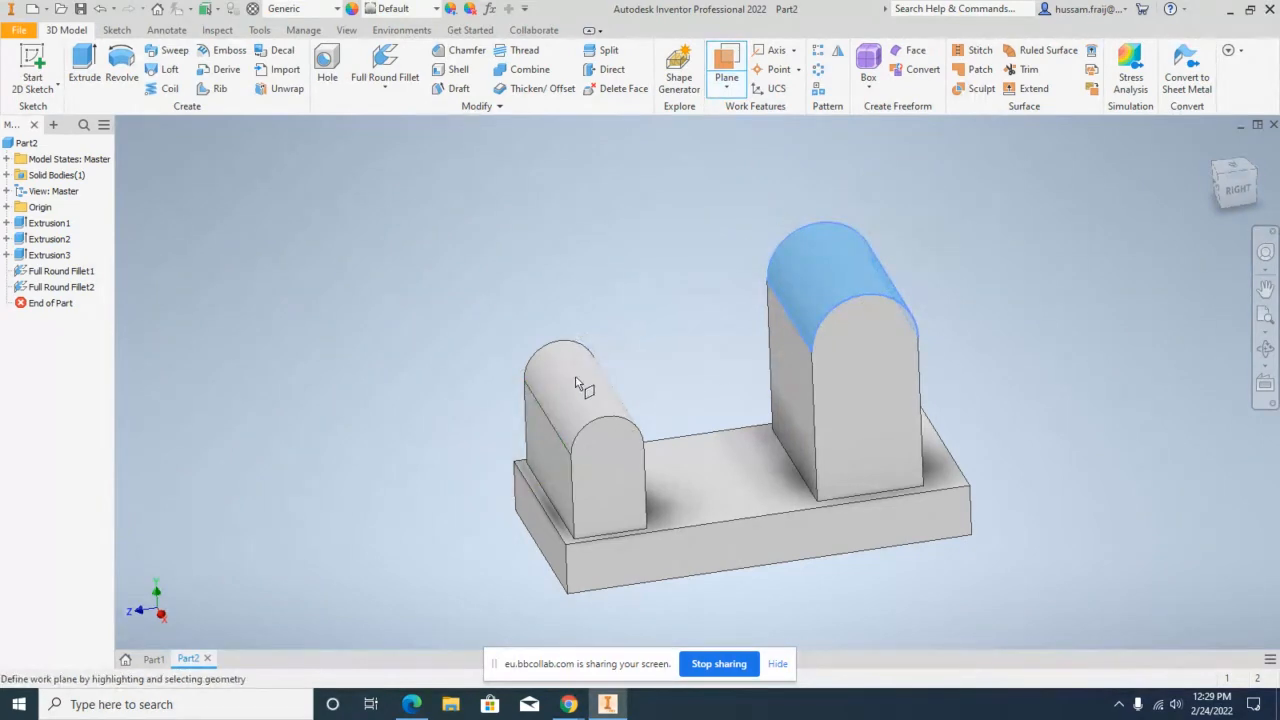
Step: Create a work plane tangent to the shorter block's rounded top through its front arc's midpoint, and undo it
{"action": "left_click", "coordinate": [726, 88]}
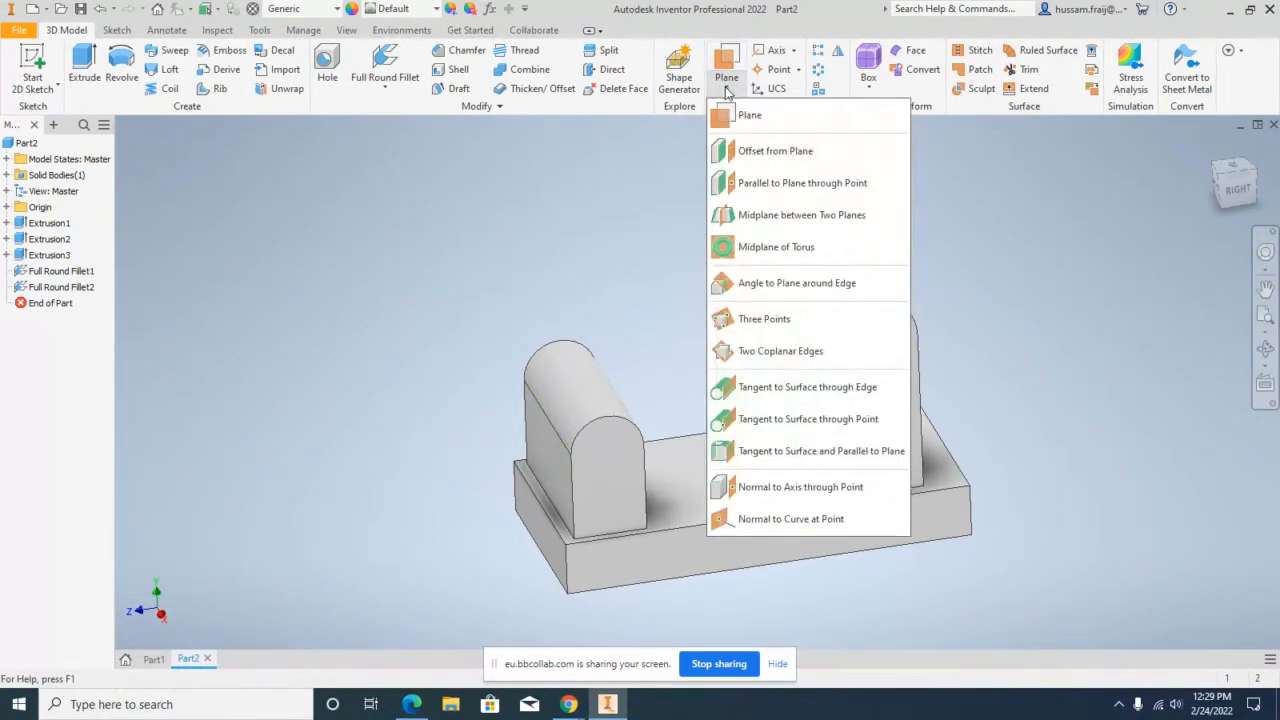
{"action": "left_click", "coordinate": [796, 419]}
{"action": "left_click", "coordinate": [602, 396]}
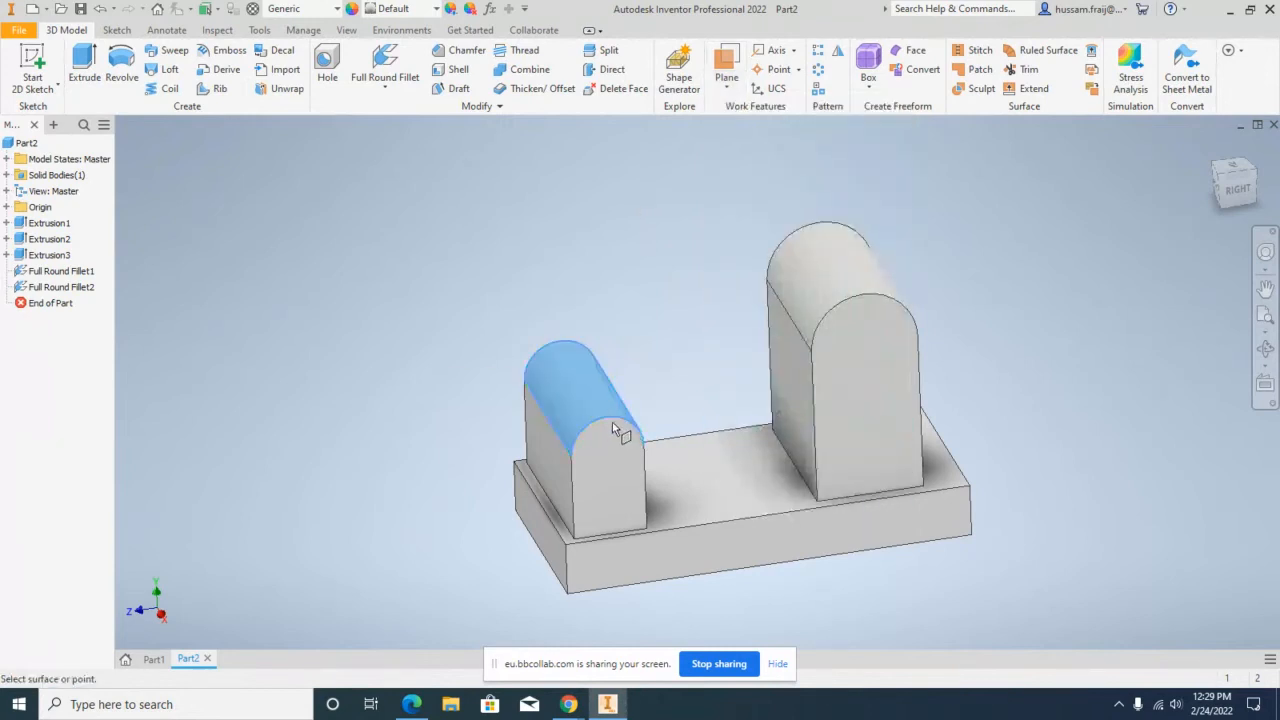
{"action": "left_click", "coordinate": [608, 418]}
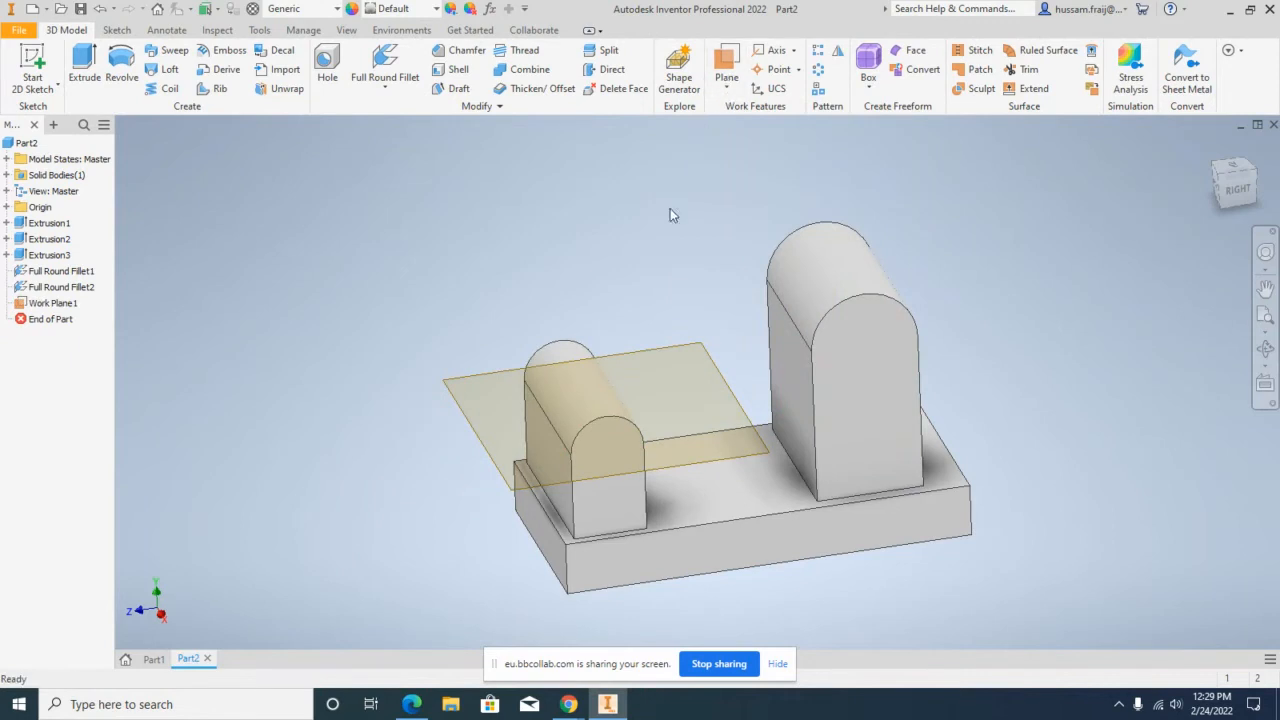
{"action": "key", "text": "ctrl+z"}
Step: Try a Tangent to Surface through Edge work plane using the taller block's rounded top as the surface
{"action": "left_click", "coordinate": [721, 87]}
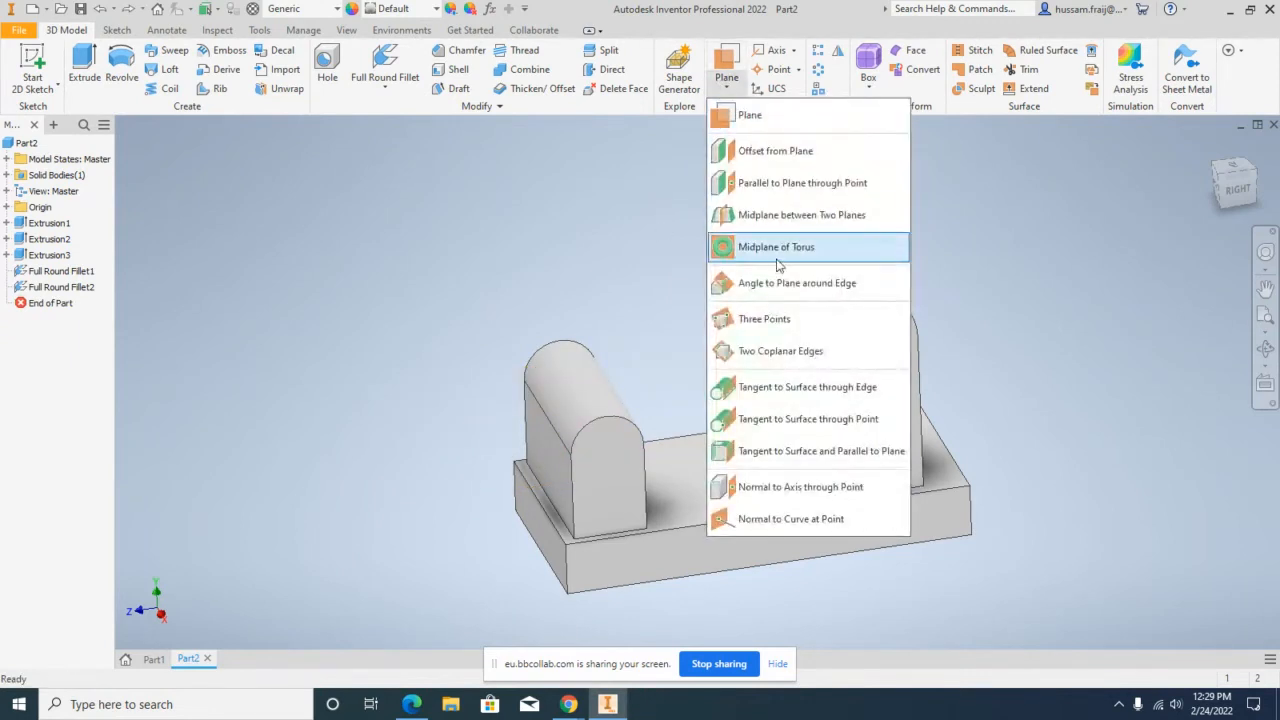
{"action": "left_click", "coordinate": [785, 388]}
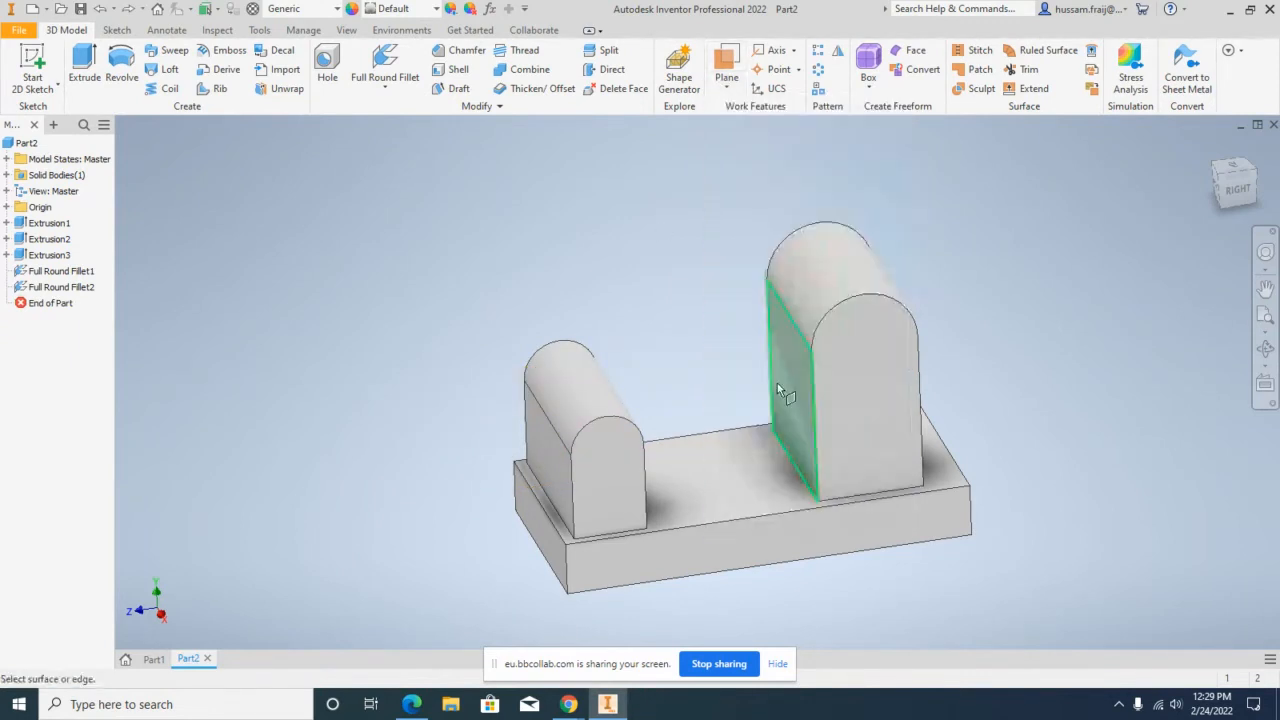
{"action": "left_click", "coordinate": [823, 277]}
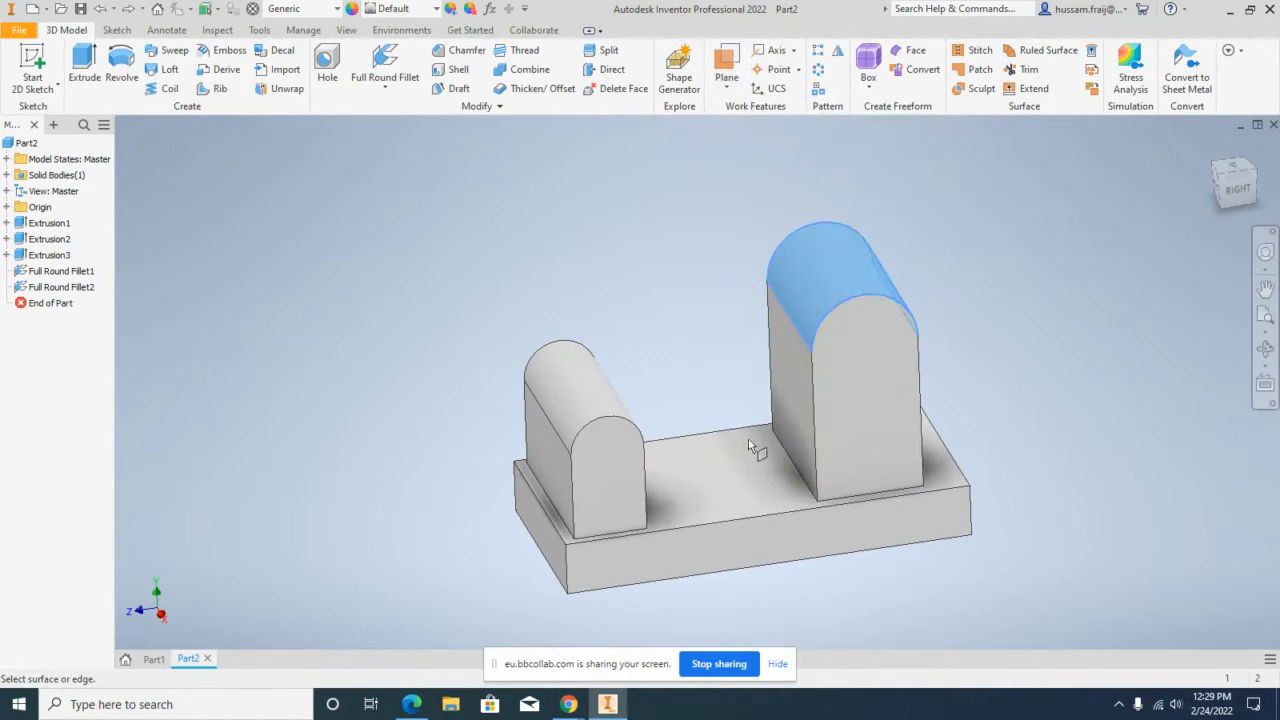
{"action": "left_click", "coordinate": [727, 84]}
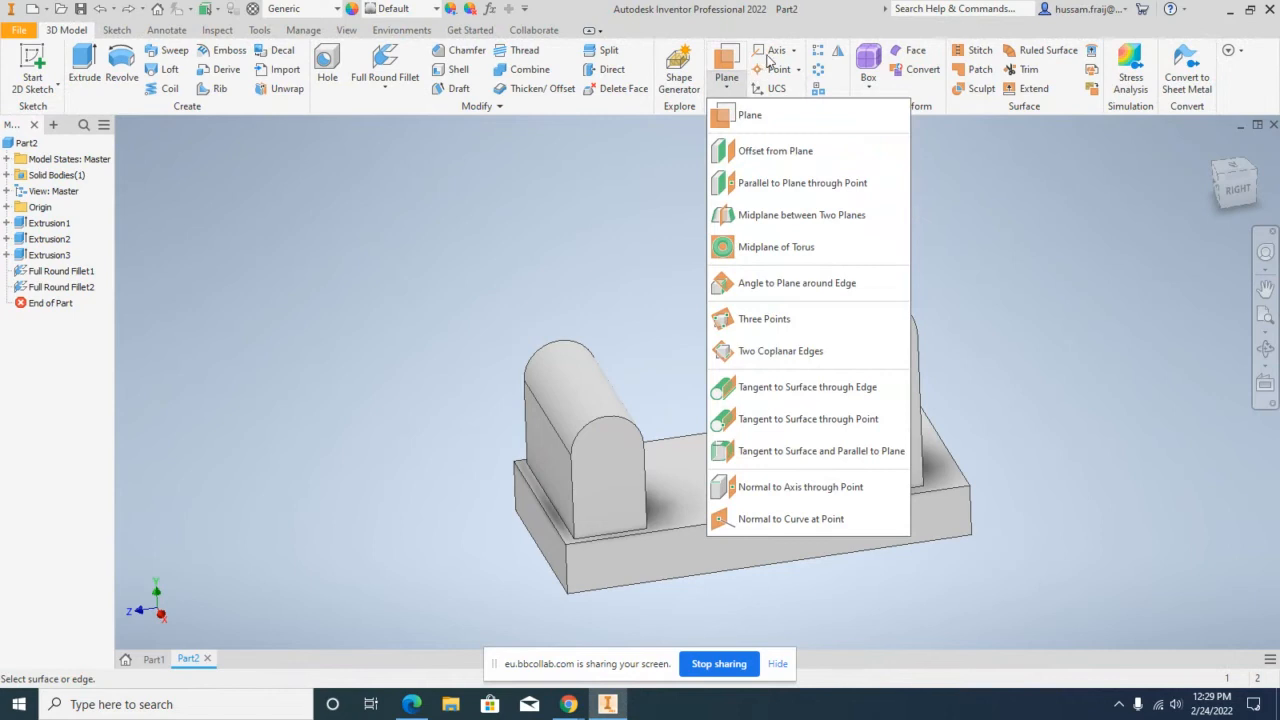
{"action": "left_click", "coordinate": [788, 50]}
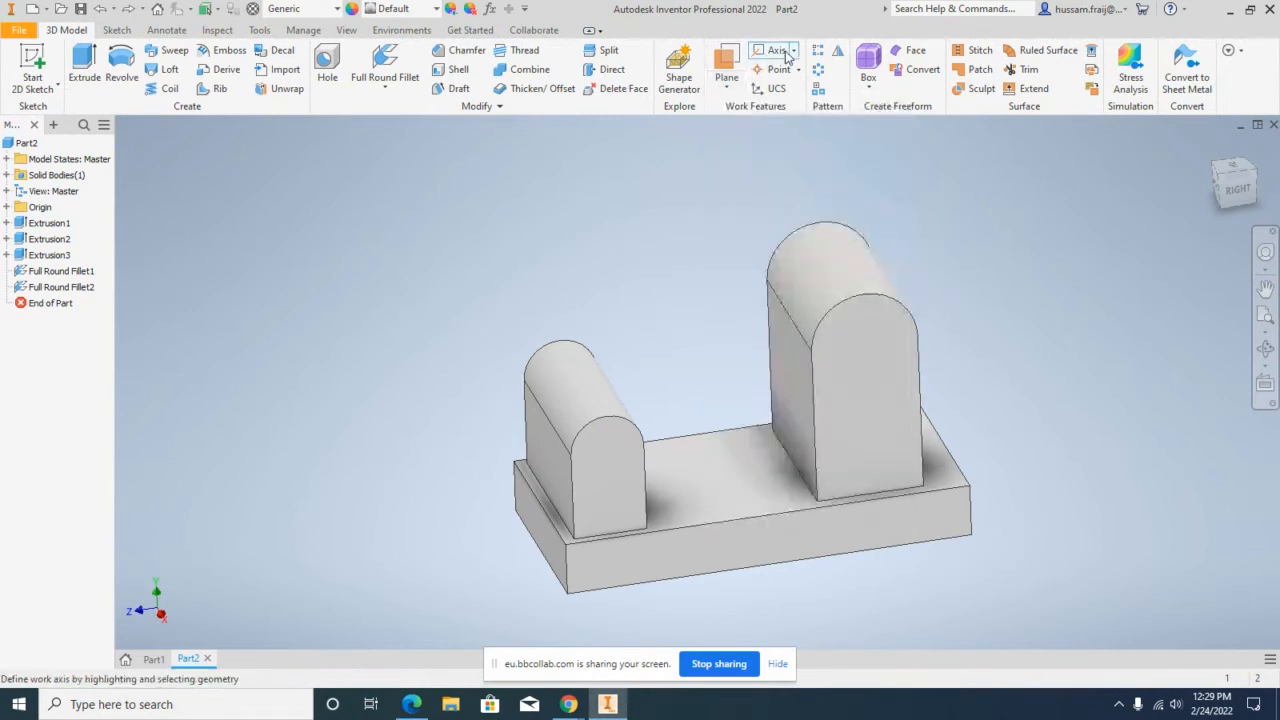
{"action": "left_click", "coordinate": [793, 51]}
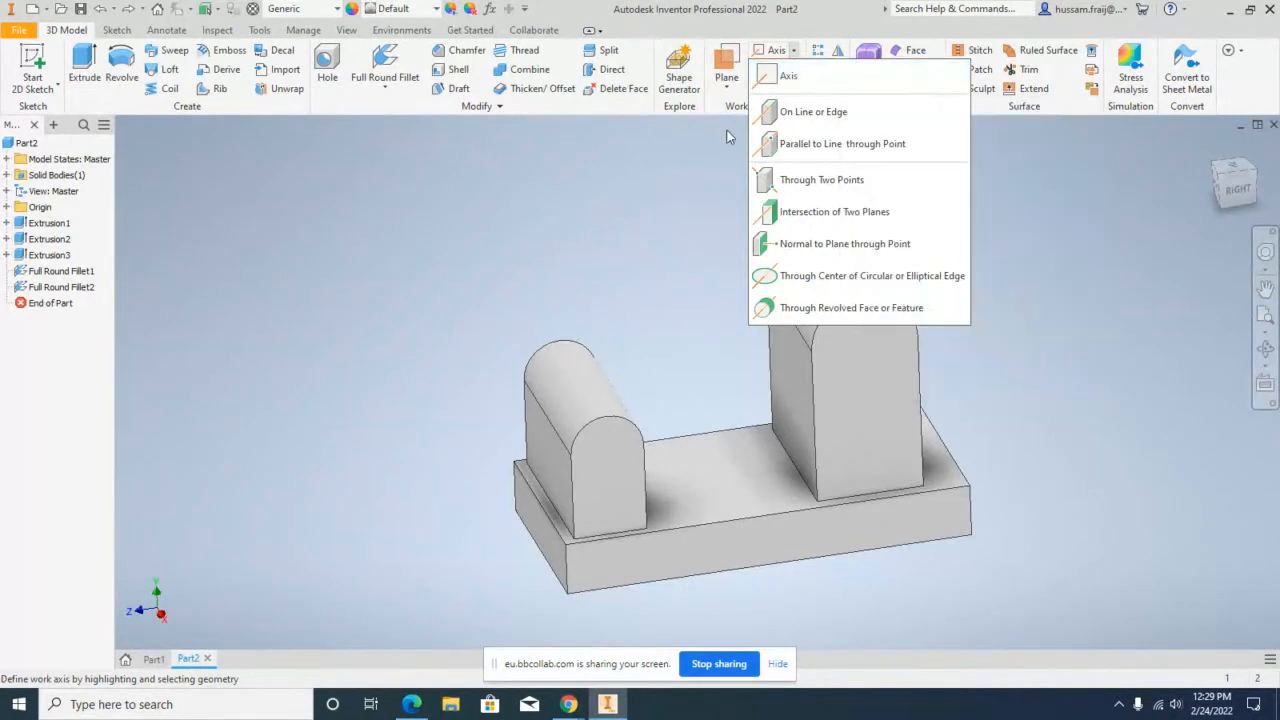
{"action": "left_click", "coordinate": [733, 89]}
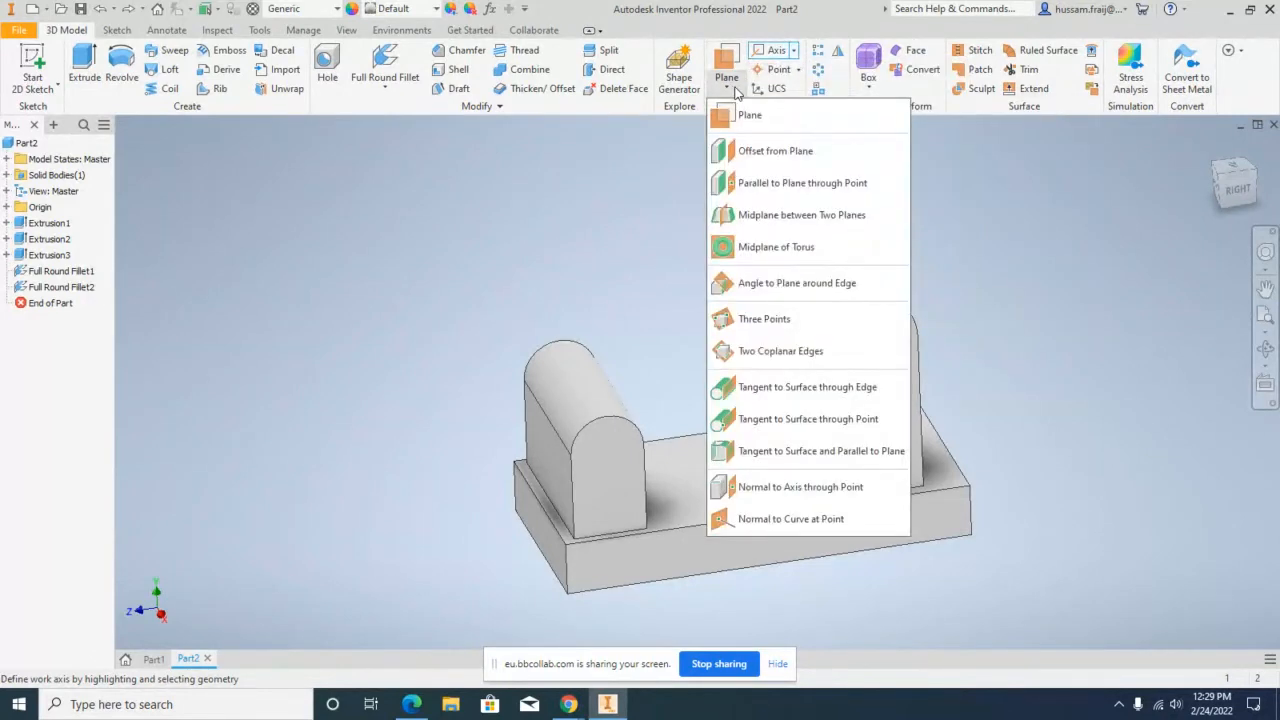
{"action": "left_click", "coordinate": [733, 88]}
{"action": "left_click", "coordinate": [736, 86]}
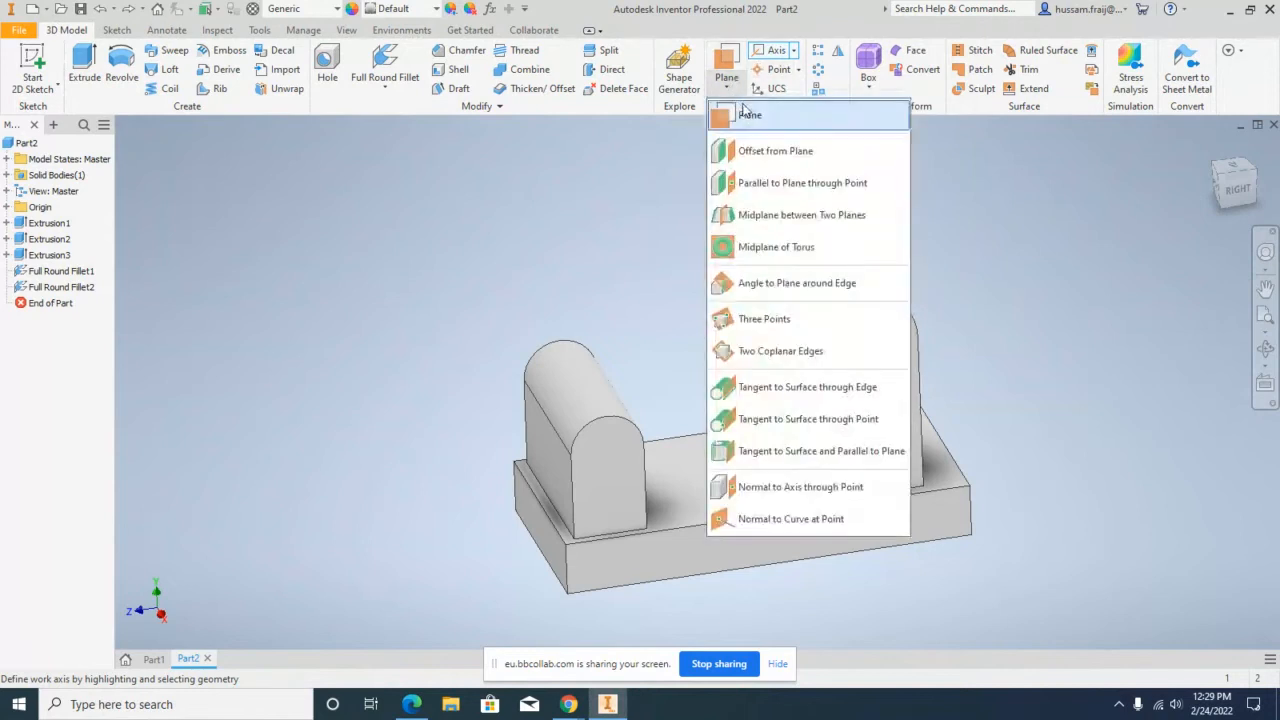
{"action": "left_click", "coordinate": [745, 113]}
{"action": "left_click", "coordinate": [829, 252]}
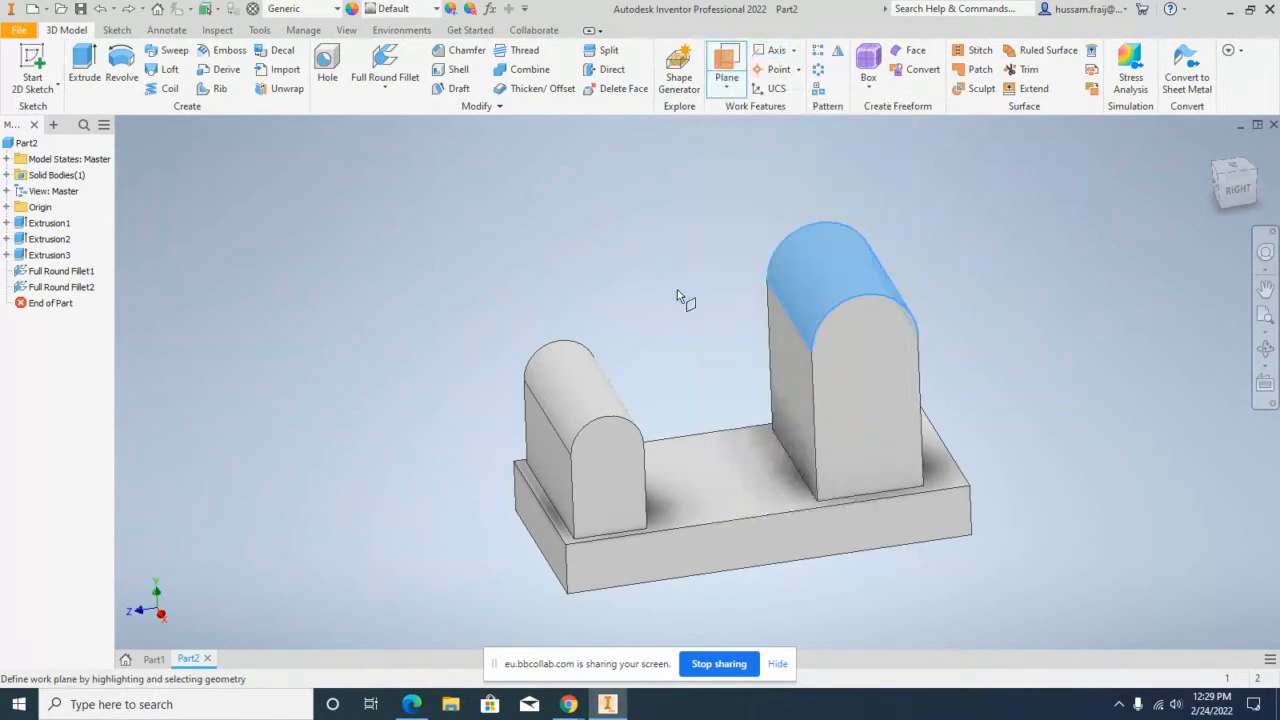
{"action": "key", "text": "Escape"}
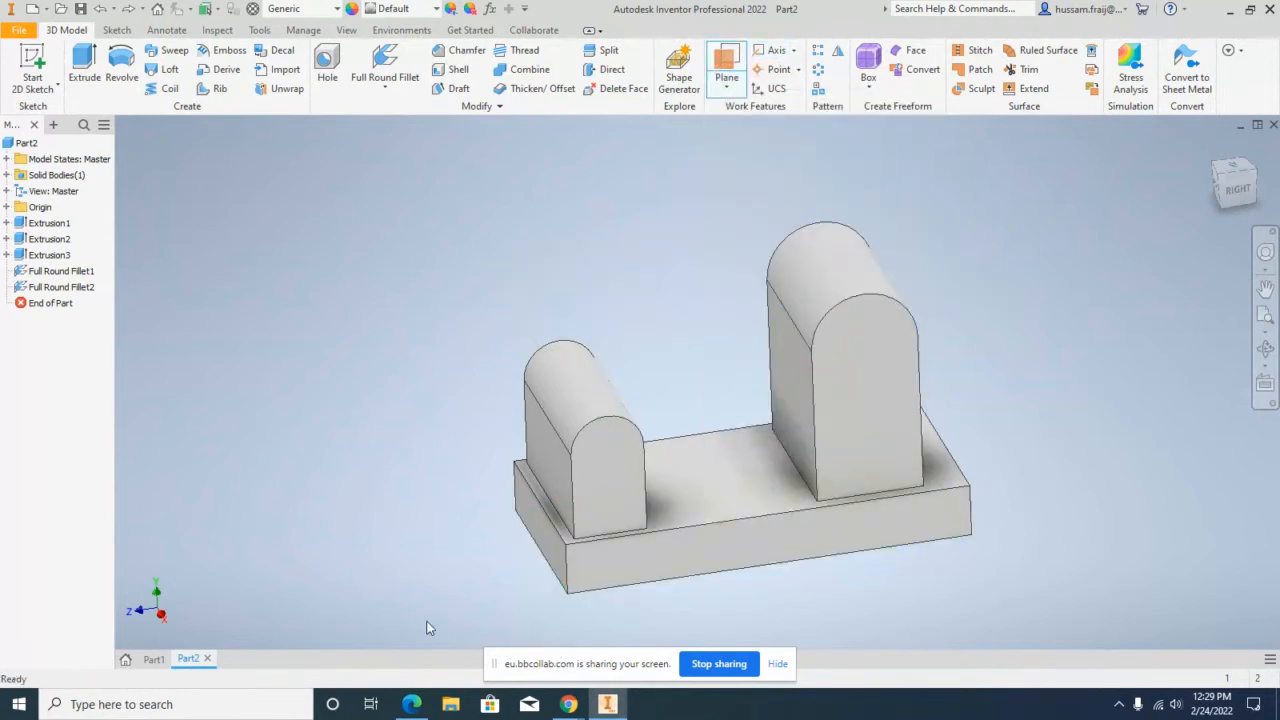
Step: Switch to the Work Features chapter PDF and examine the work plane descriptions tangent to a surface through an edge, through a point and parallel to a plane
{"action": "left_click", "coordinate": [411, 704]}
{"action": "scroll", "coordinate": [840, 223], "scroll_direction": "down", "scroll_amount": 5}
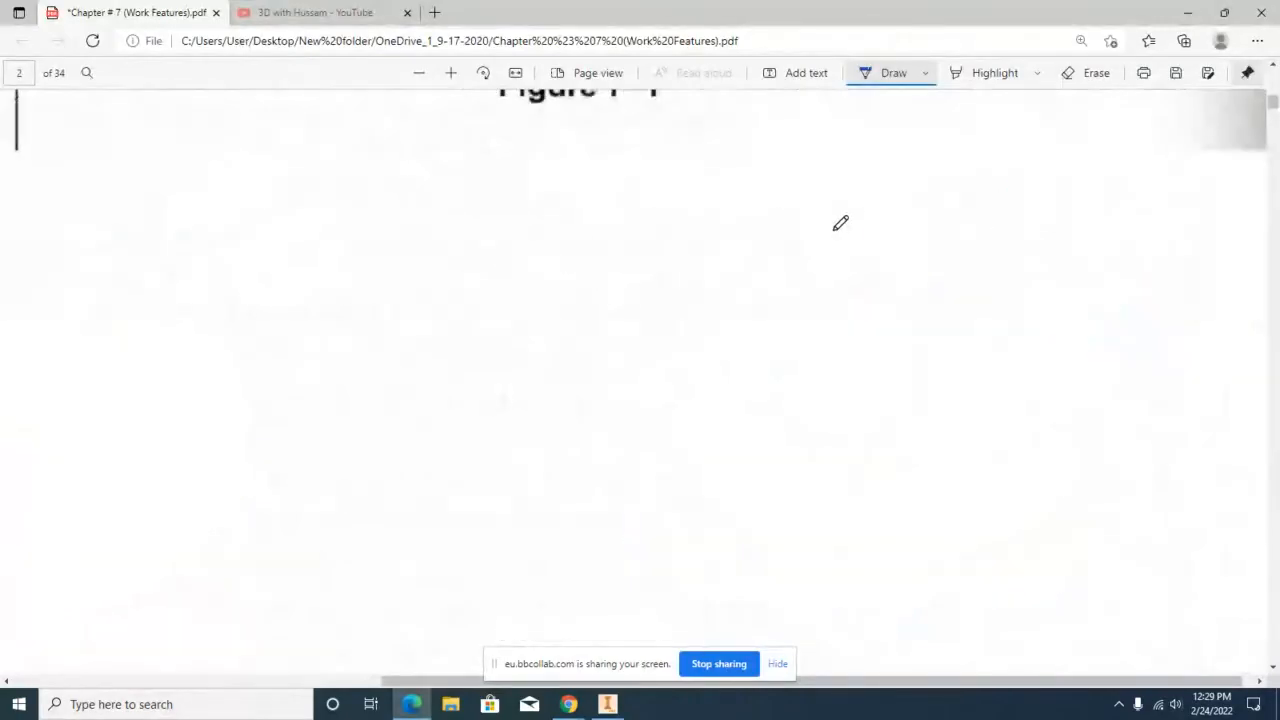
{"action": "scroll", "coordinate": [840, 223], "scroll_direction": "down", "scroll_amount": 4, "text": "ctrl"}
{"action": "scroll", "coordinate": [840, 223], "scroll_direction": "down", "scroll_amount": 10}
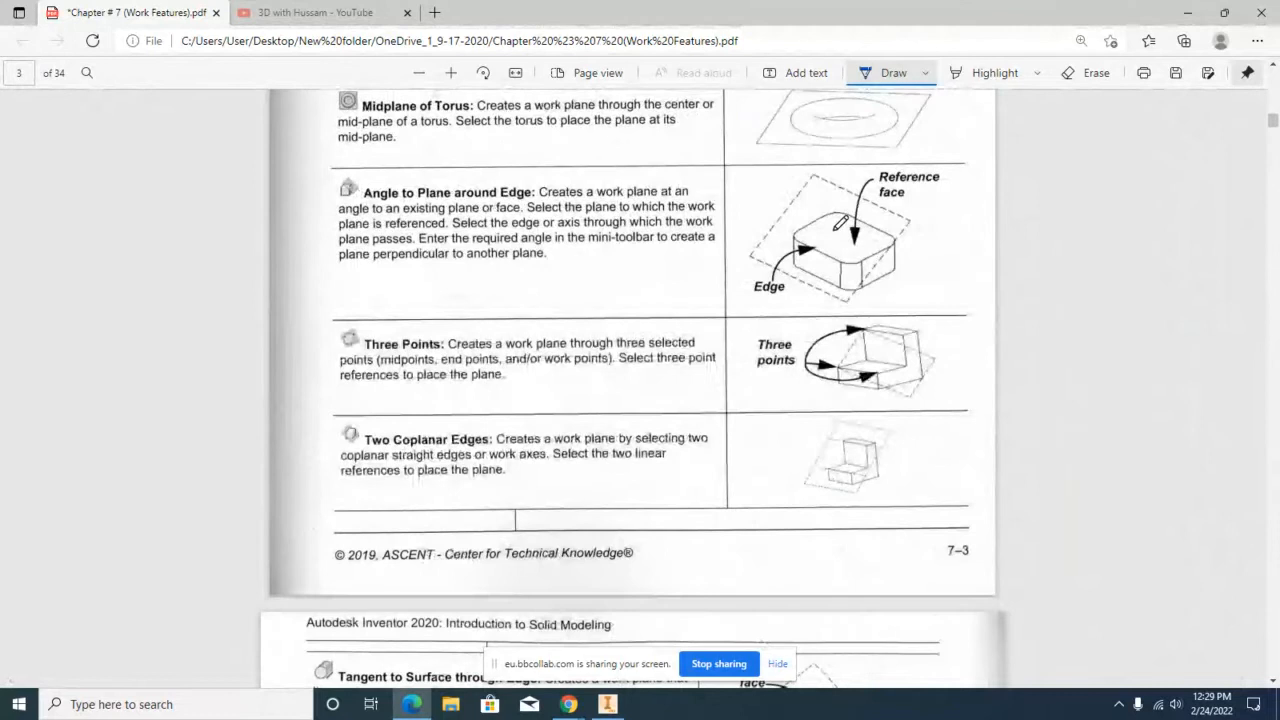
{"action": "scroll", "coordinate": [840, 223], "scroll_direction": "down", "scroll_amount": 3}
{"action": "scroll", "coordinate": [840, 223], "scroll_direction": "down", "scroll_amount": 1}
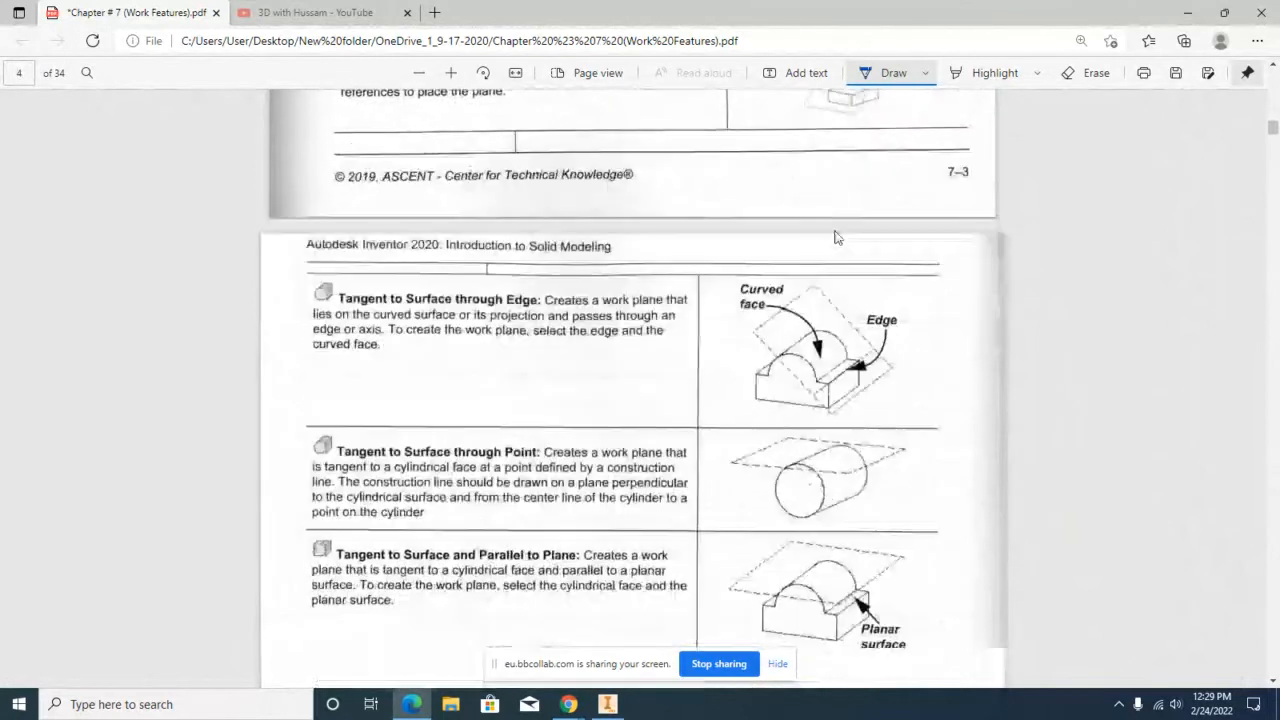
{"action": "scroll", "coordinate": [838, 237], "scroll_direction": "down", "scroll_amount": 2}
{"action": "scroll", "coordinate": [830, 238], "scroll_direction": "down", "scroll_amount": 1}
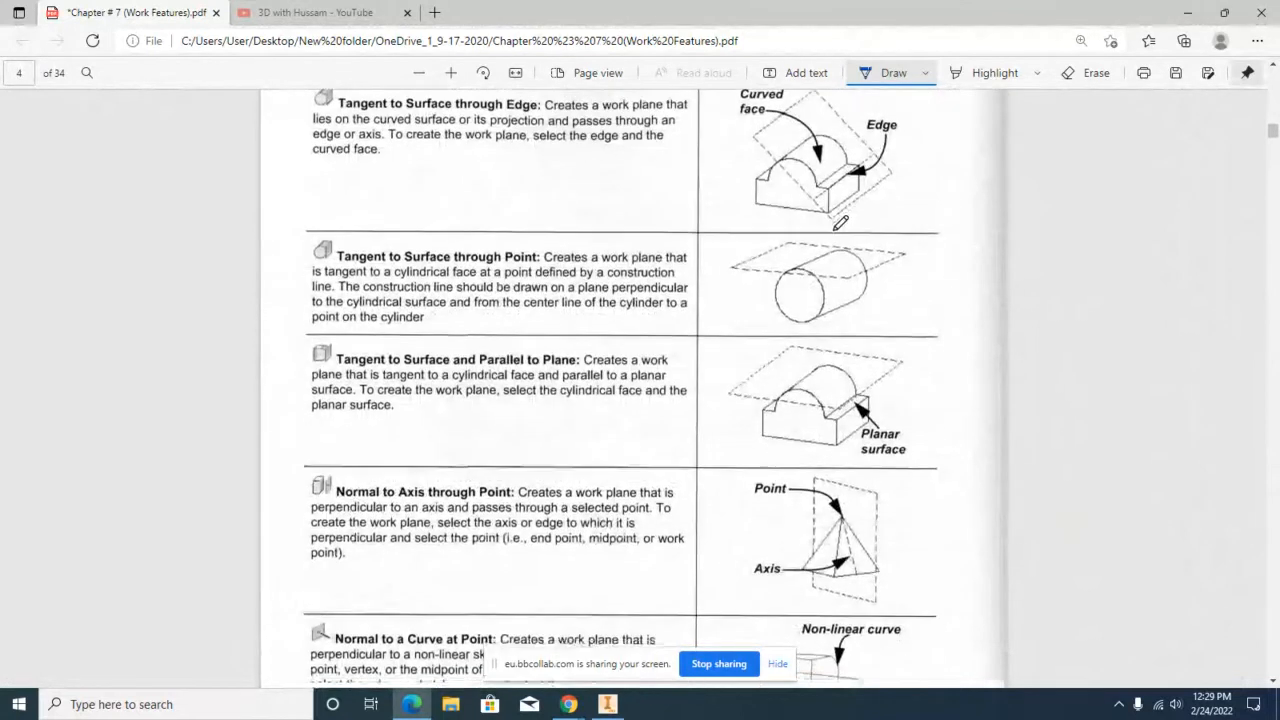
{"action": "scroll", "coordinate": [824, 239], "scroll_direction": "up", "scroll_amount": 1}
{"action": "scroll", "coordinate": [826, 241], "scroll_direction": "up", "scroll_amount": 1}
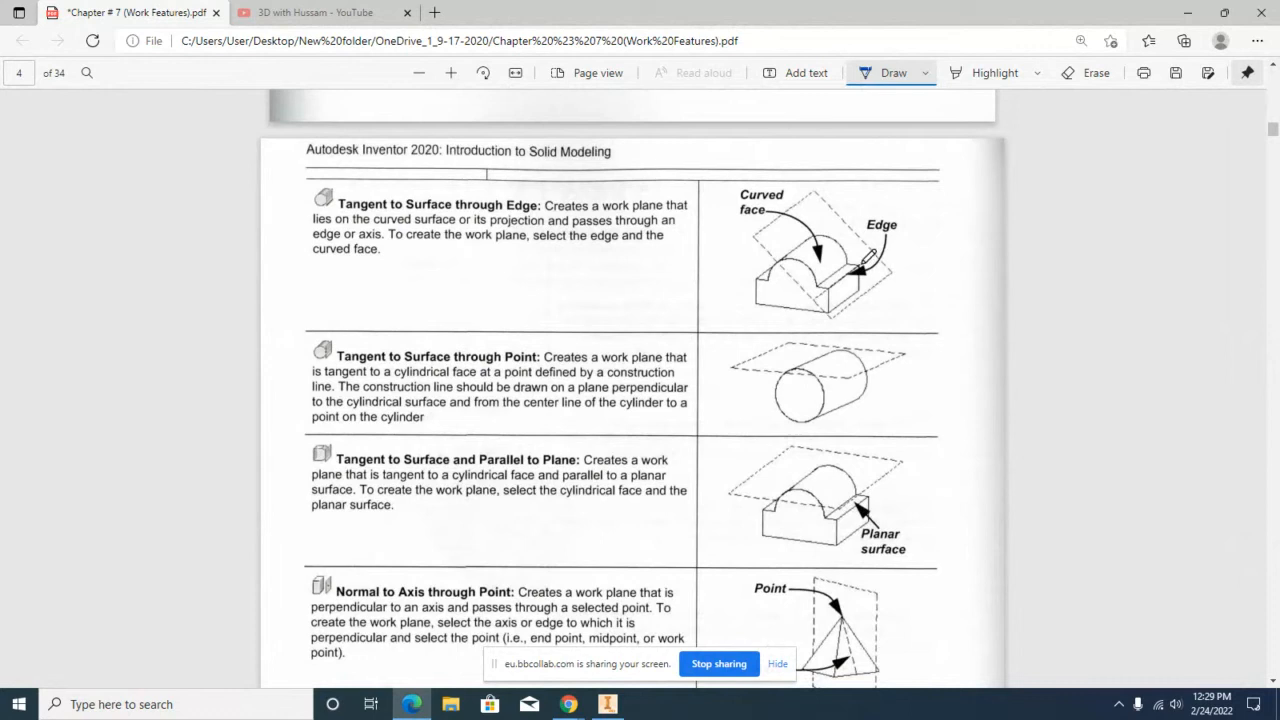
{"action": "scroll", "coordinate": [856, 365], "scroll_direction": "down", "scroll_amount": 1}
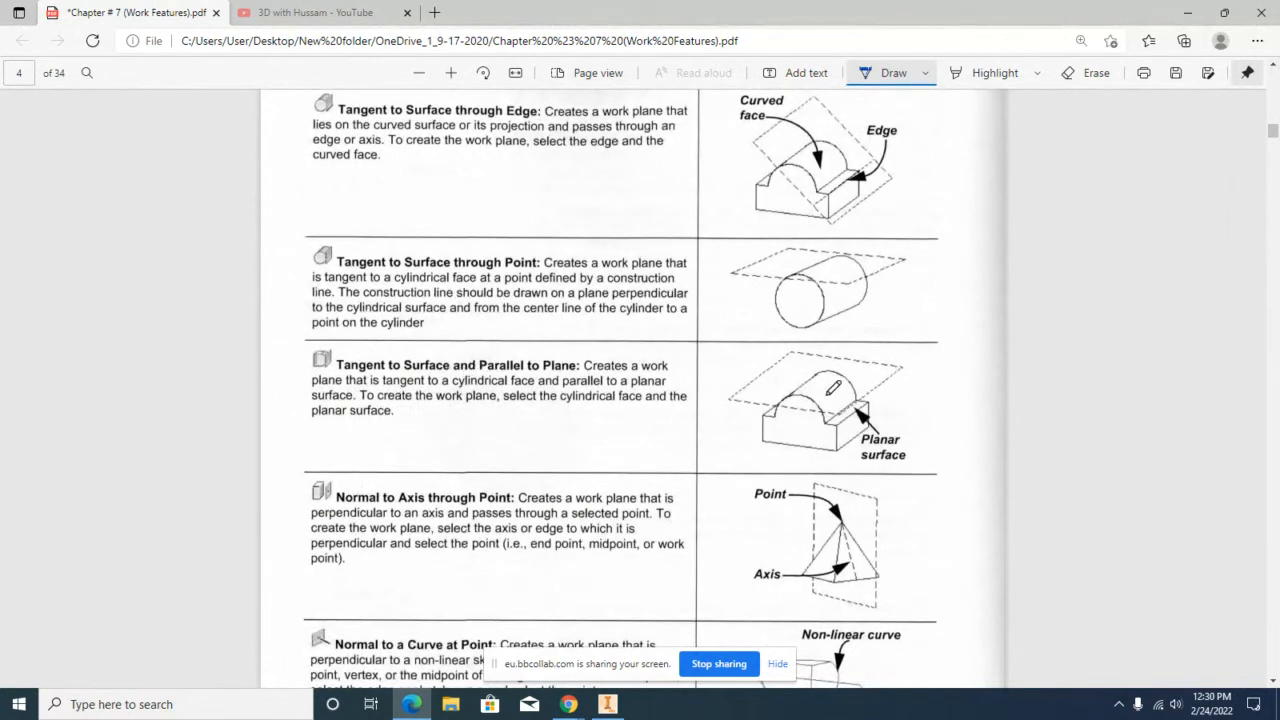
Step: Return to Inventor and create a work plane parallel to the base's top face and tangent to the taller block's rounded top
{"action": "left_click", "coordinate": [1188, 13]}
{"action": "left_click", "coordinate": [726, 65]}
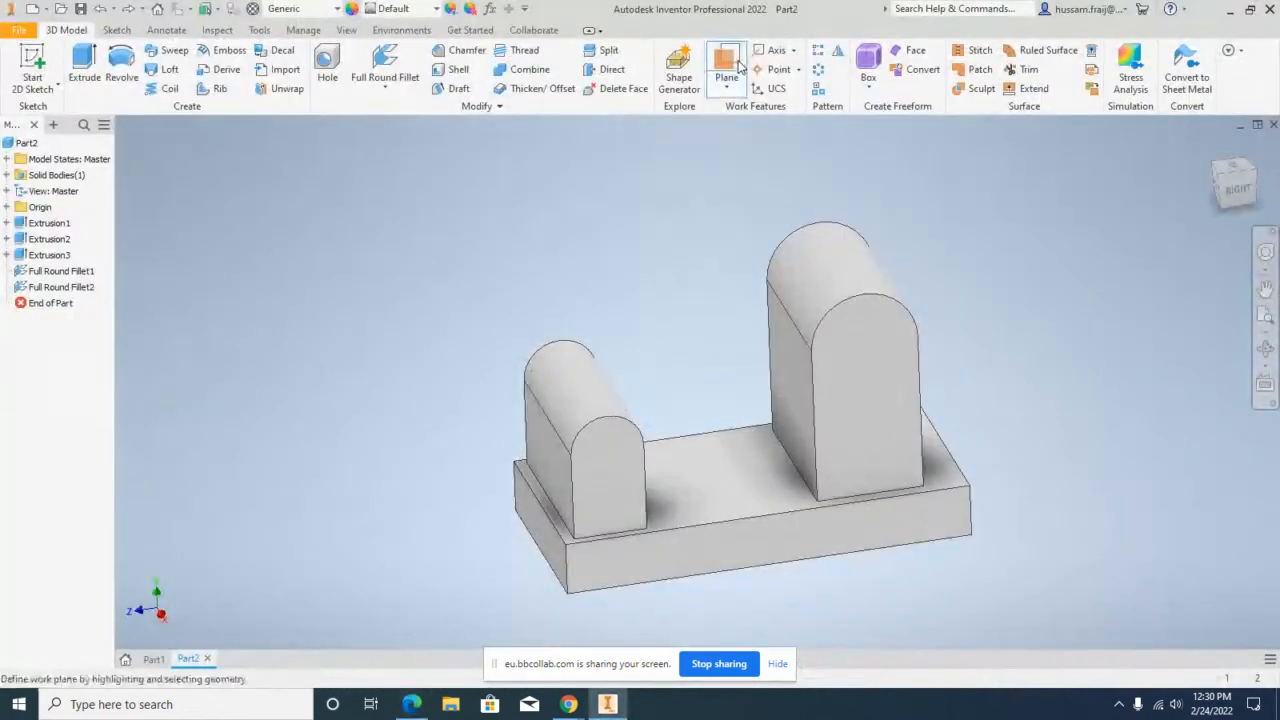
{"action": "left_click", "coordinate": [761, 403]}
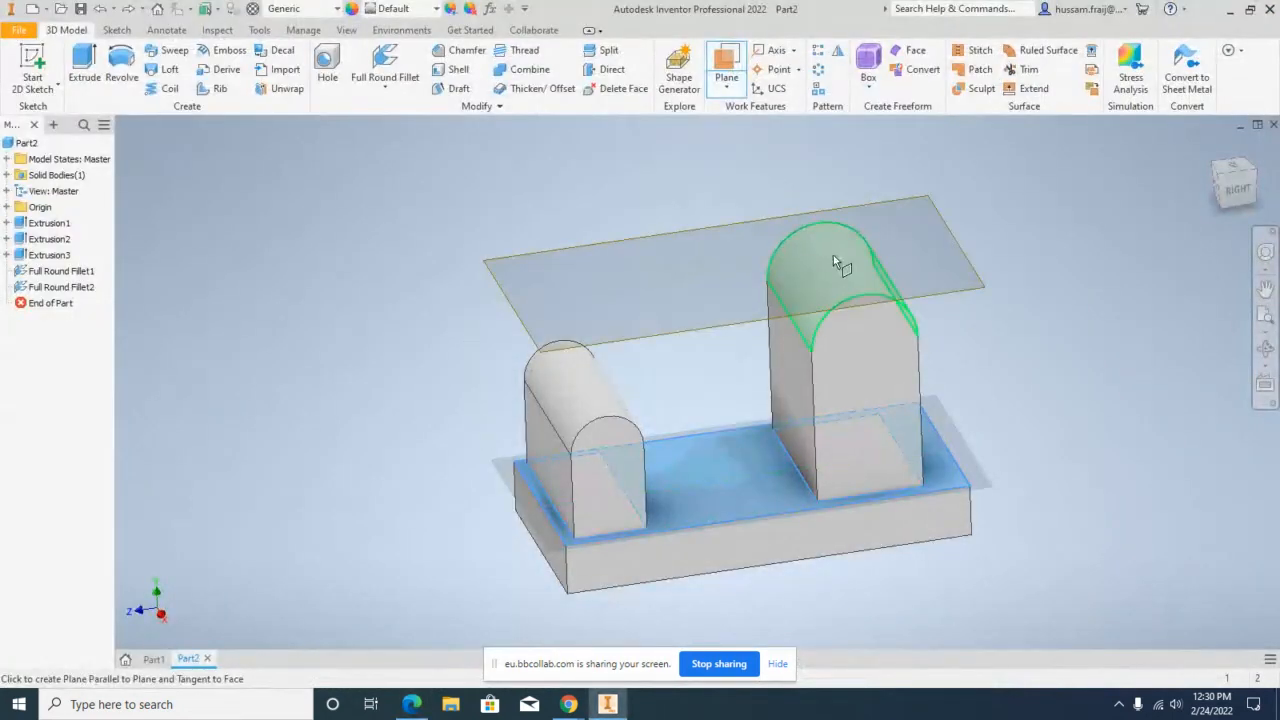
{"action": "left_click", "coordinate": [838, 263]}
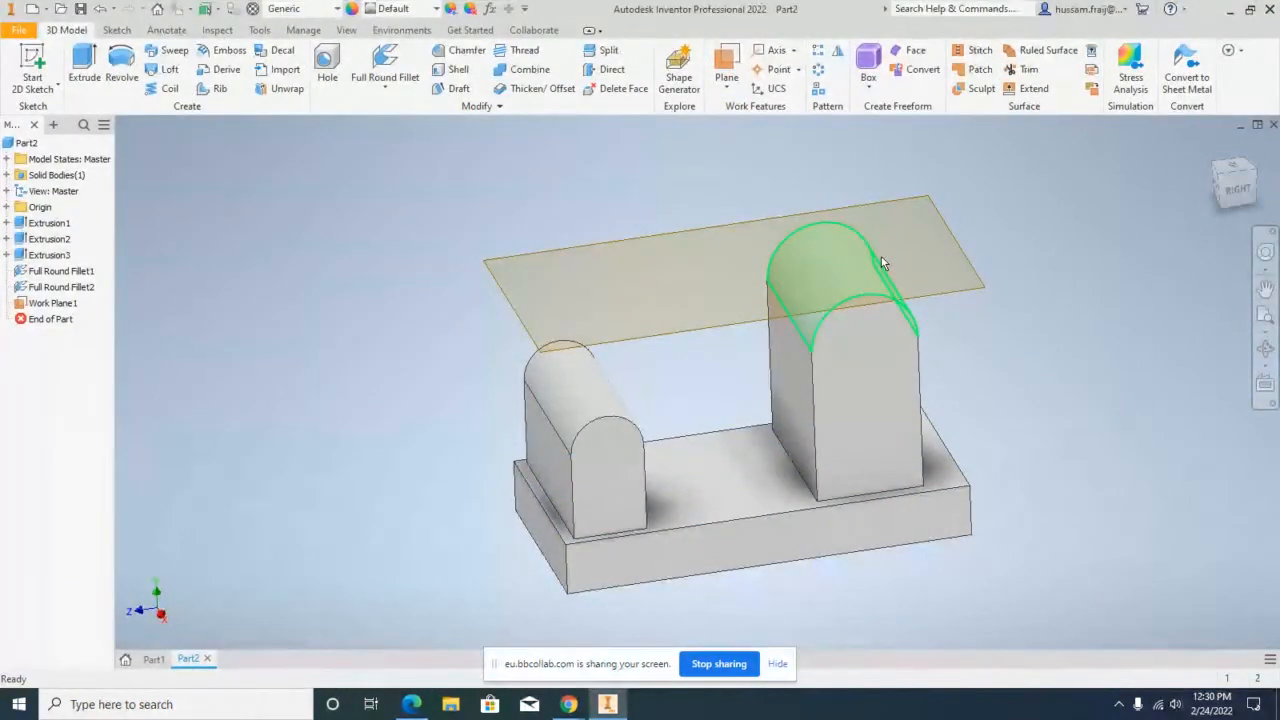
Step: Recheck the tangent plane entries in the chapter PDF, and create in Inventor a work plane through the base's end edge tangent to the taller block's rounded top
{"action": "mouse_move", "coordinate": [569, 703]}
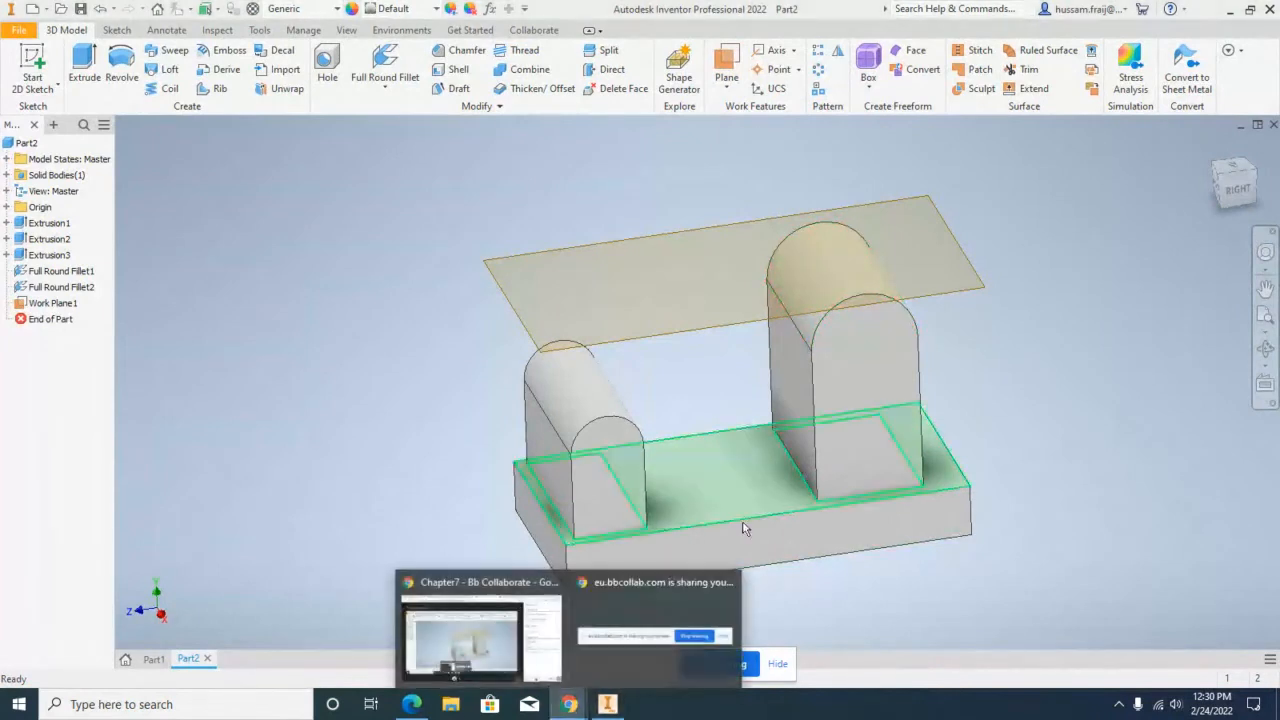
{"action": "left_click", "coordinate": [386, 704]}
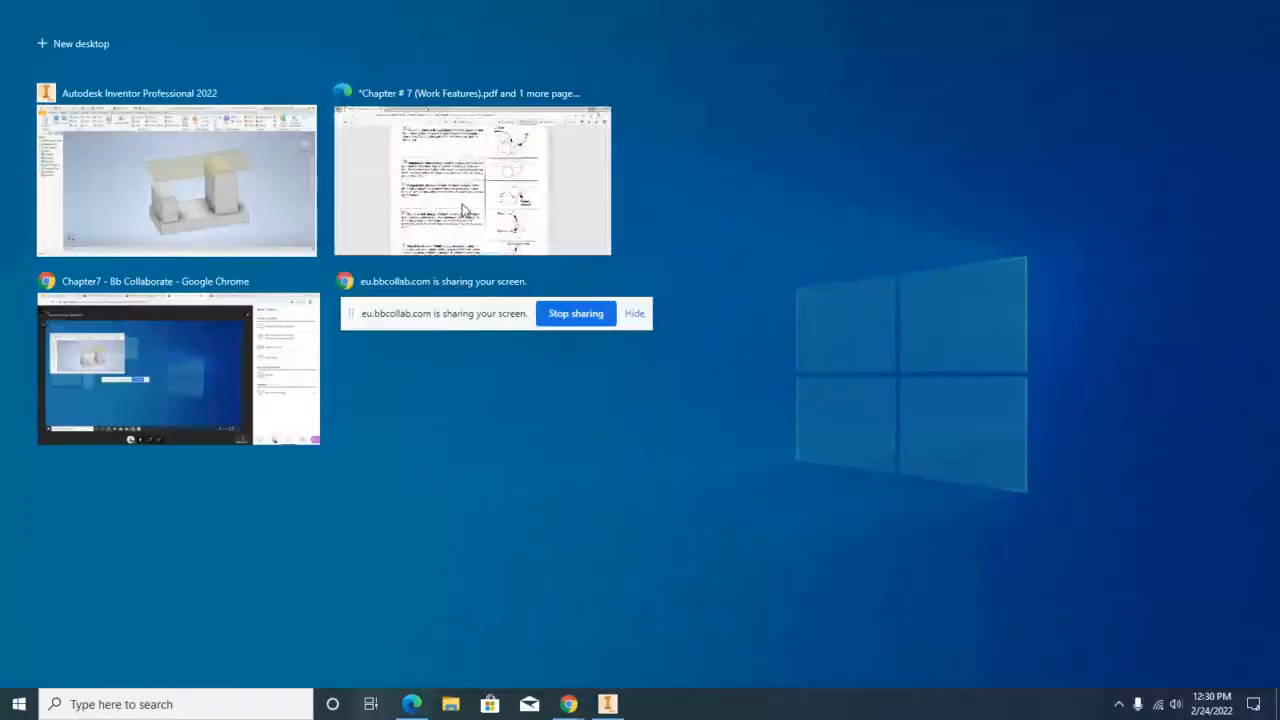
{"action": "left_click", "coordinate": [464, 210]}
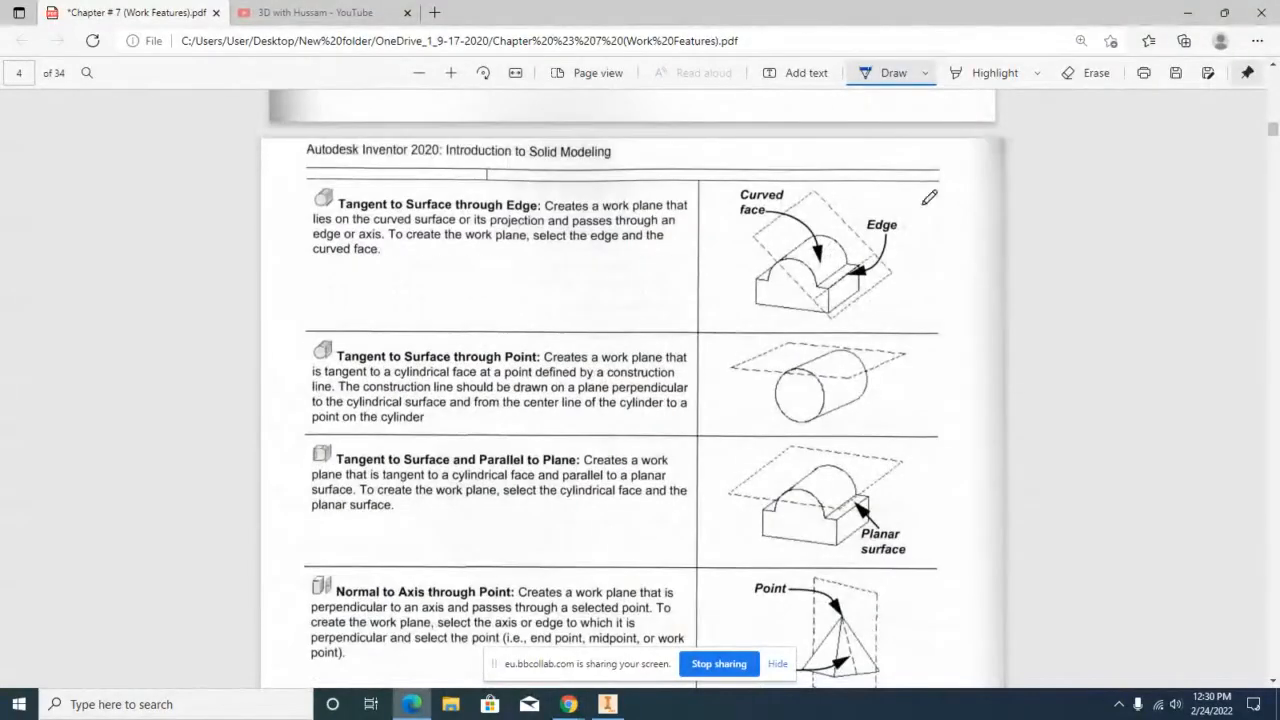
{"action": "left_click", "coordinate": [1187, 12]}
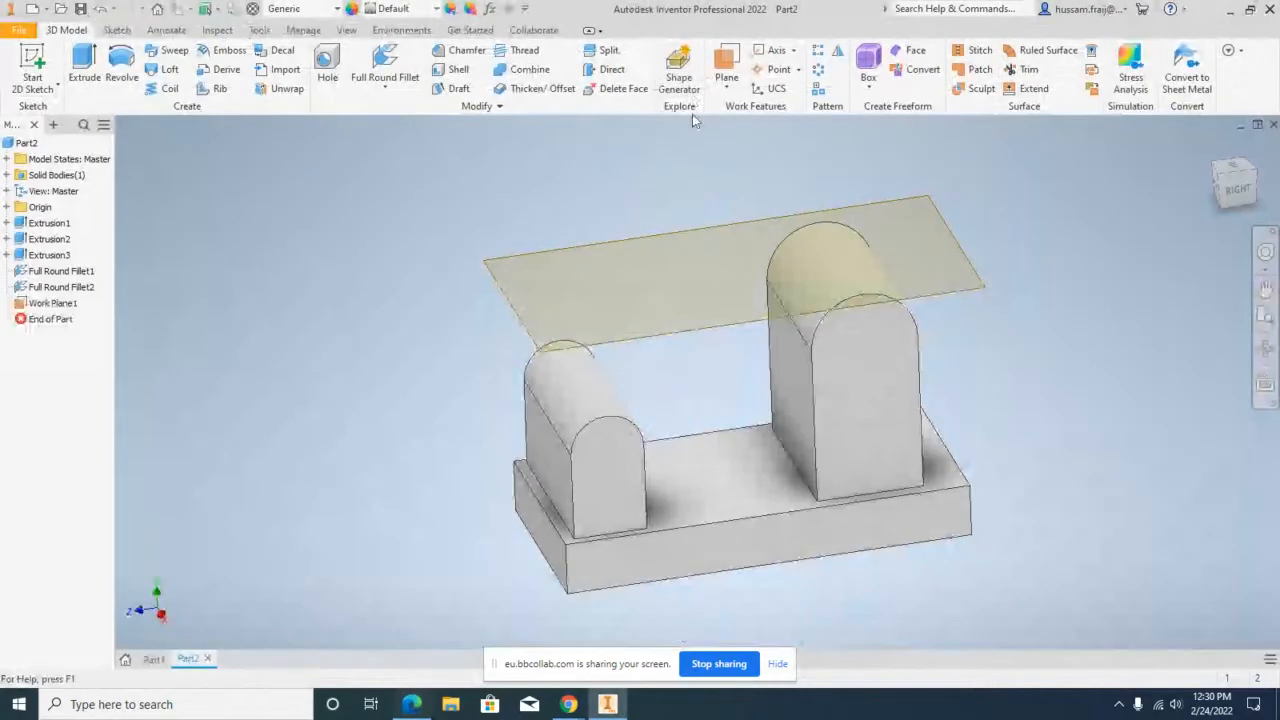
{"action": "left_click", "coordinate": [726, 62]}
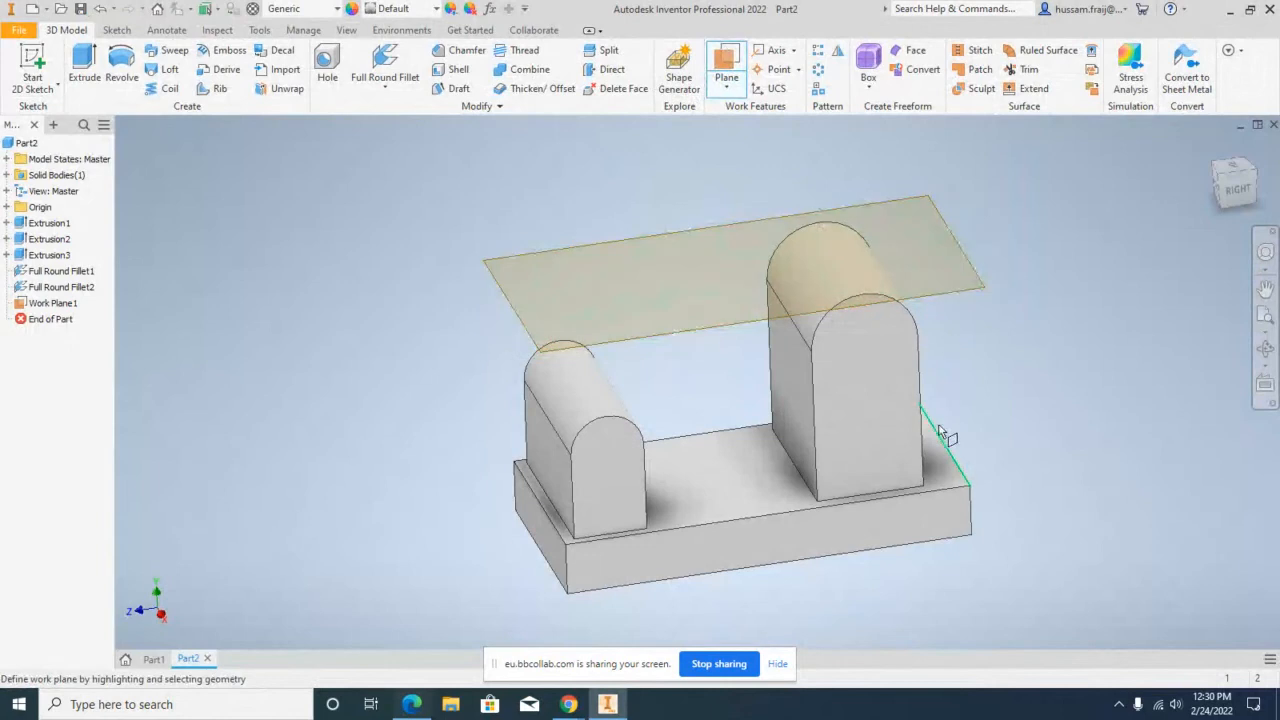
{"action": "left_click", "coordinate": [869, 261]}
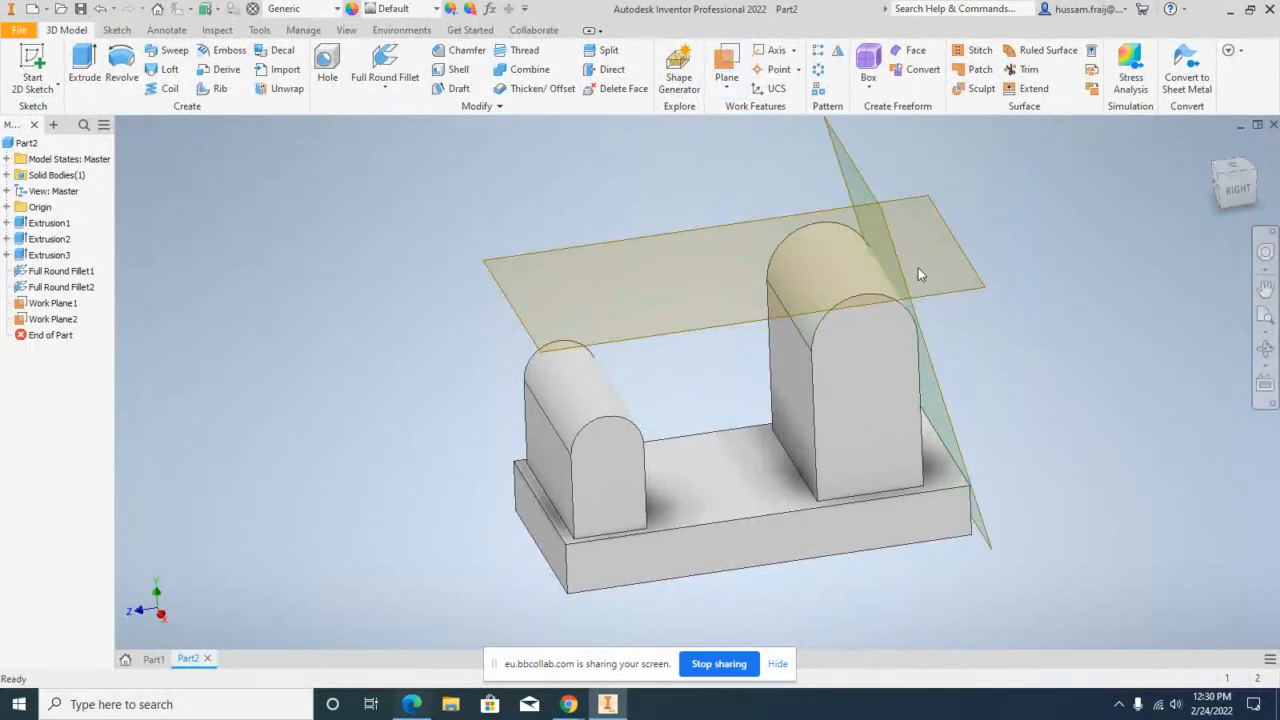
Step: Delete both tangent work planes, the one parallel to the base and the one through its end edge
{"action": "left_click", "coordinate": [645, 249]}
{"action": "key", "text": "Delete"}
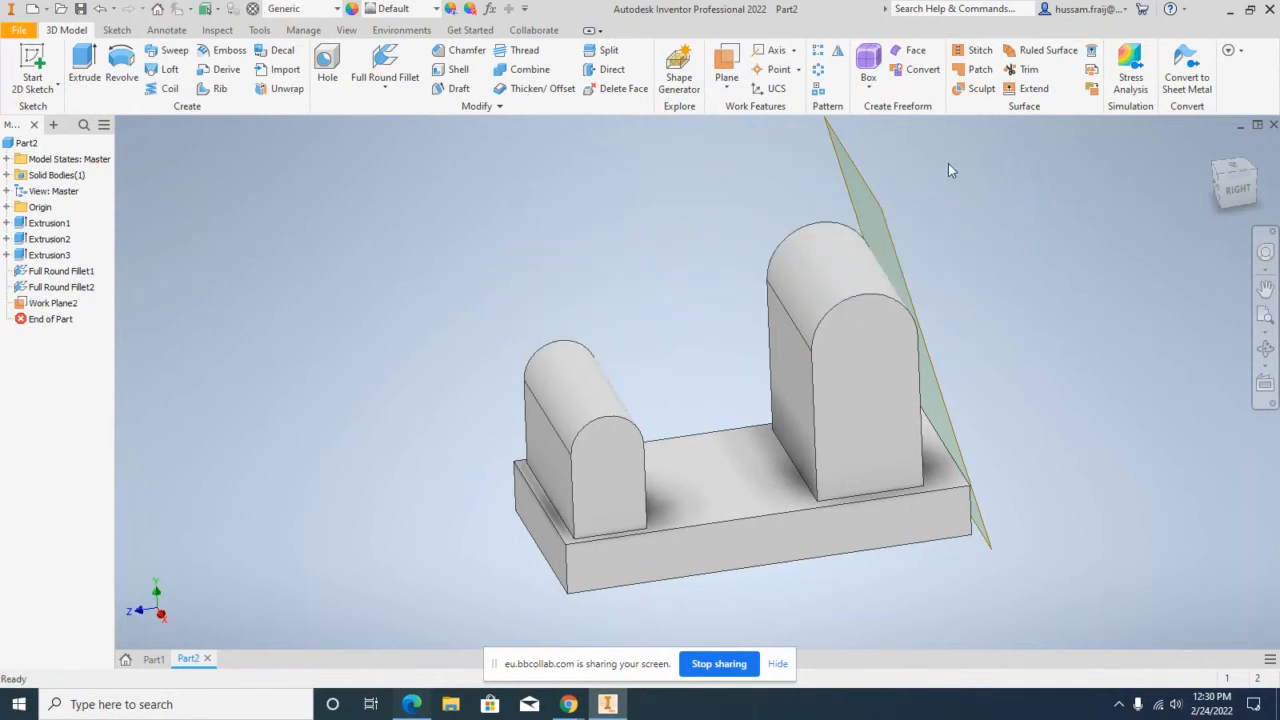
{"action": "left_click", "coordinate": [868, 190]}
{"action": "key", "text": "Delete"}
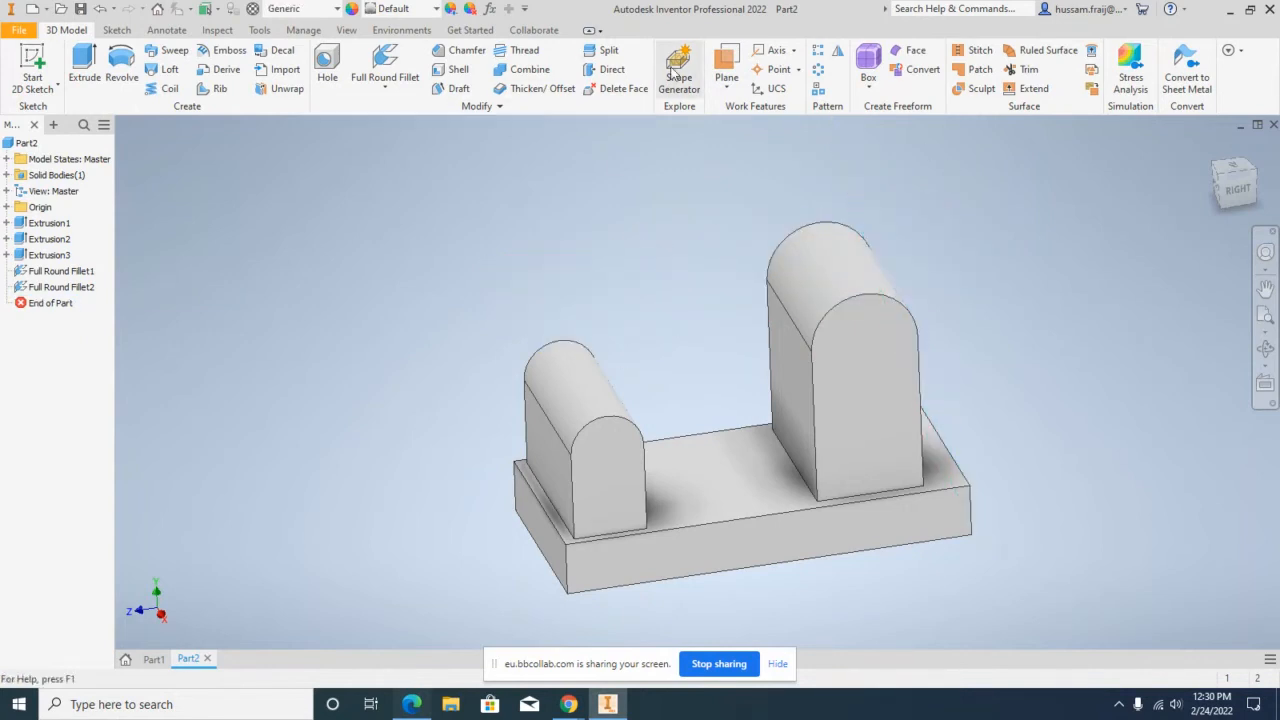
Step: Create a work plane parallel to the shorter block's side face through the midpoint of its front arc
{"action": "left_click", "coordinate": [730, 63]}
{"action": "left_click", "coordinate": [541, 447]}
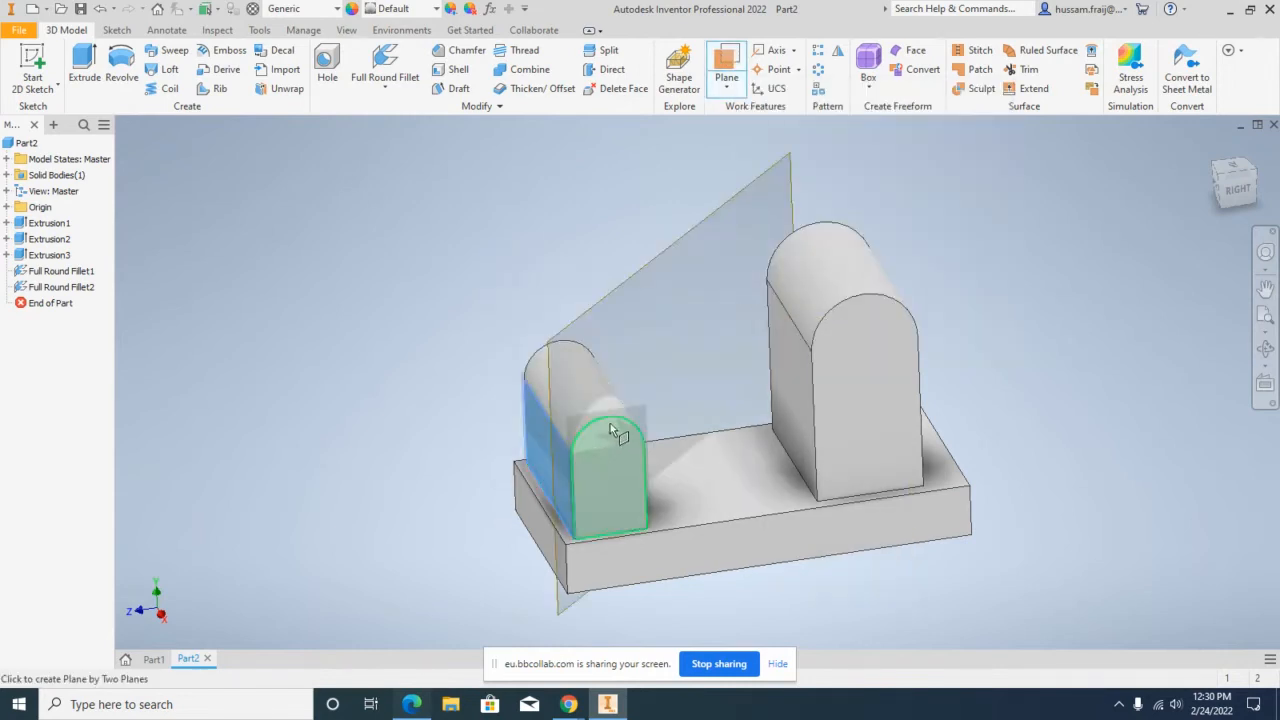
{"action": "left_click", "coordinate": [607, 418]}
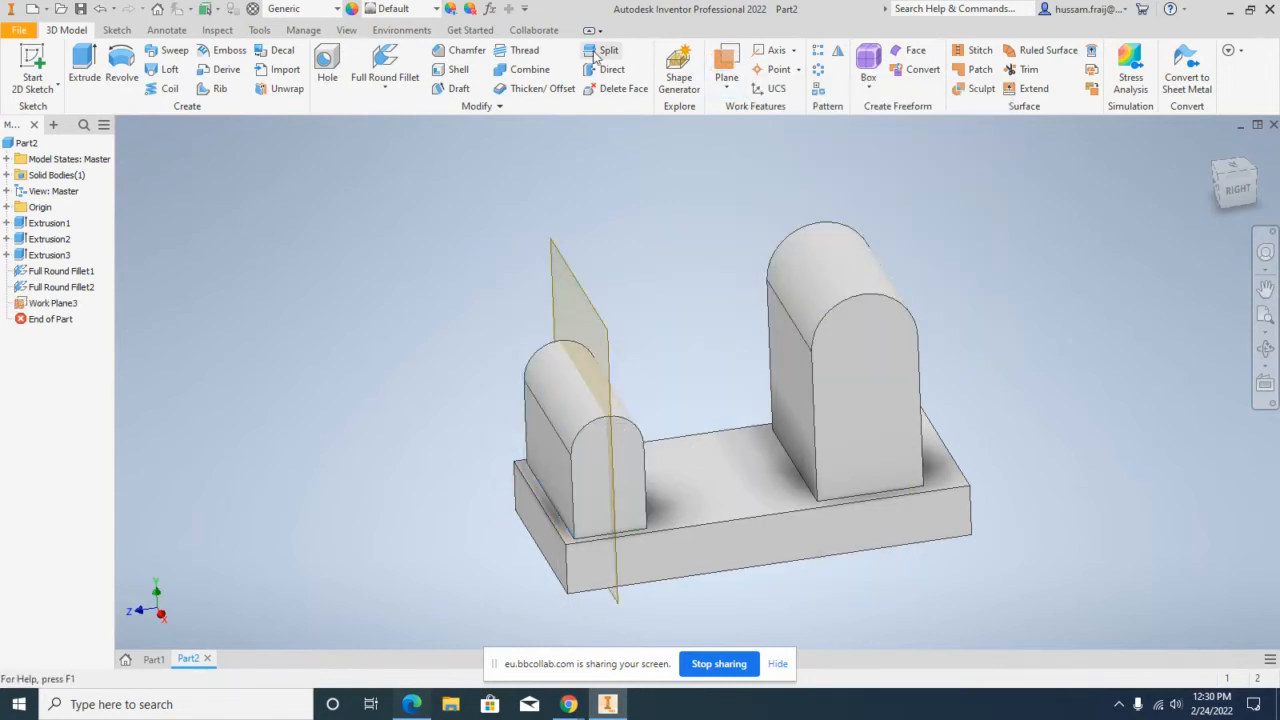
Step: Split the shorter block's rounded top face using the vertical work plane as the split tool
{"action": "left_click", "coordinate": [596, 56]}
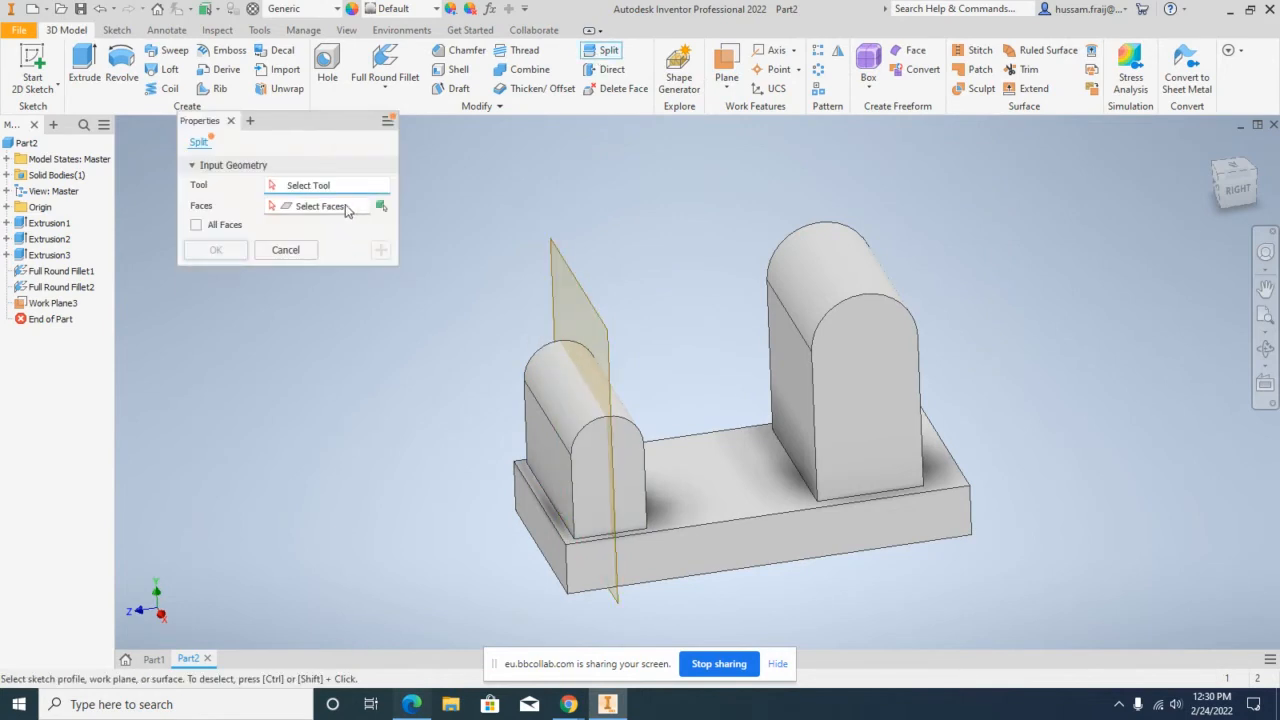
{"action": "left_click", "coordinate": [330, 206]}
{"action": "left_click", "coordinate": [555, 374]}
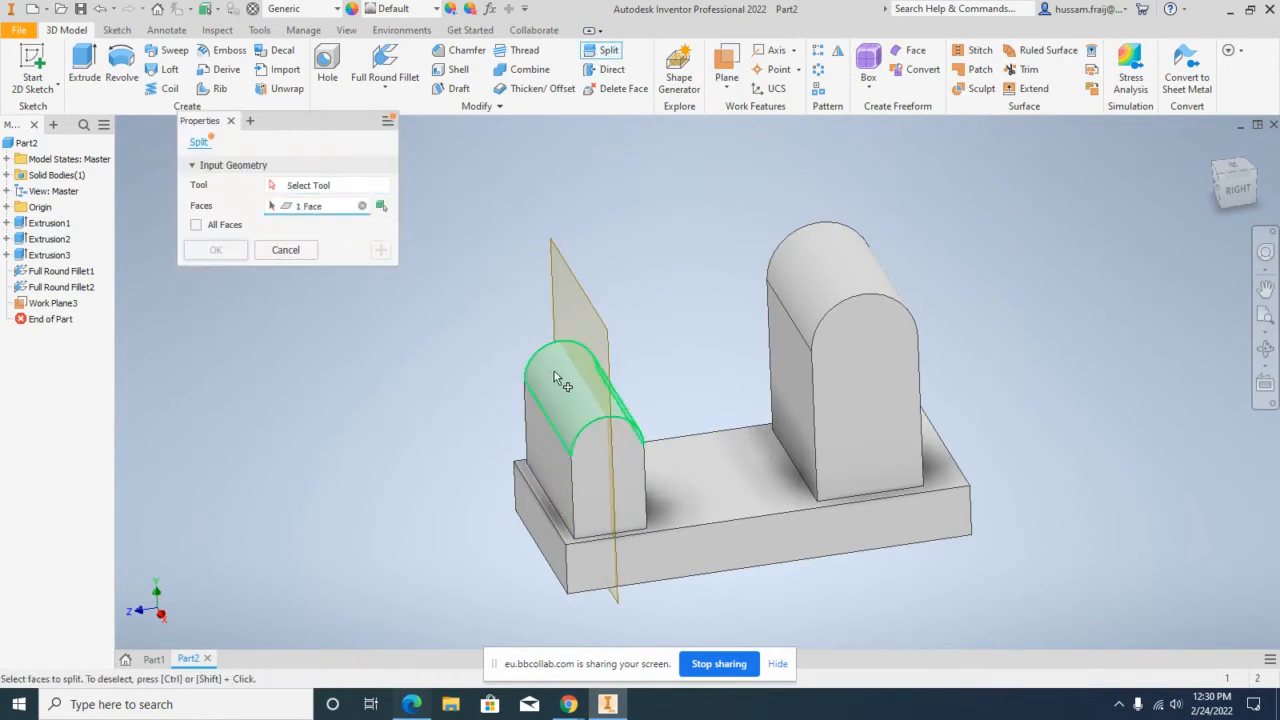
{"action": "left_click", "coordinate": [578, 283]}
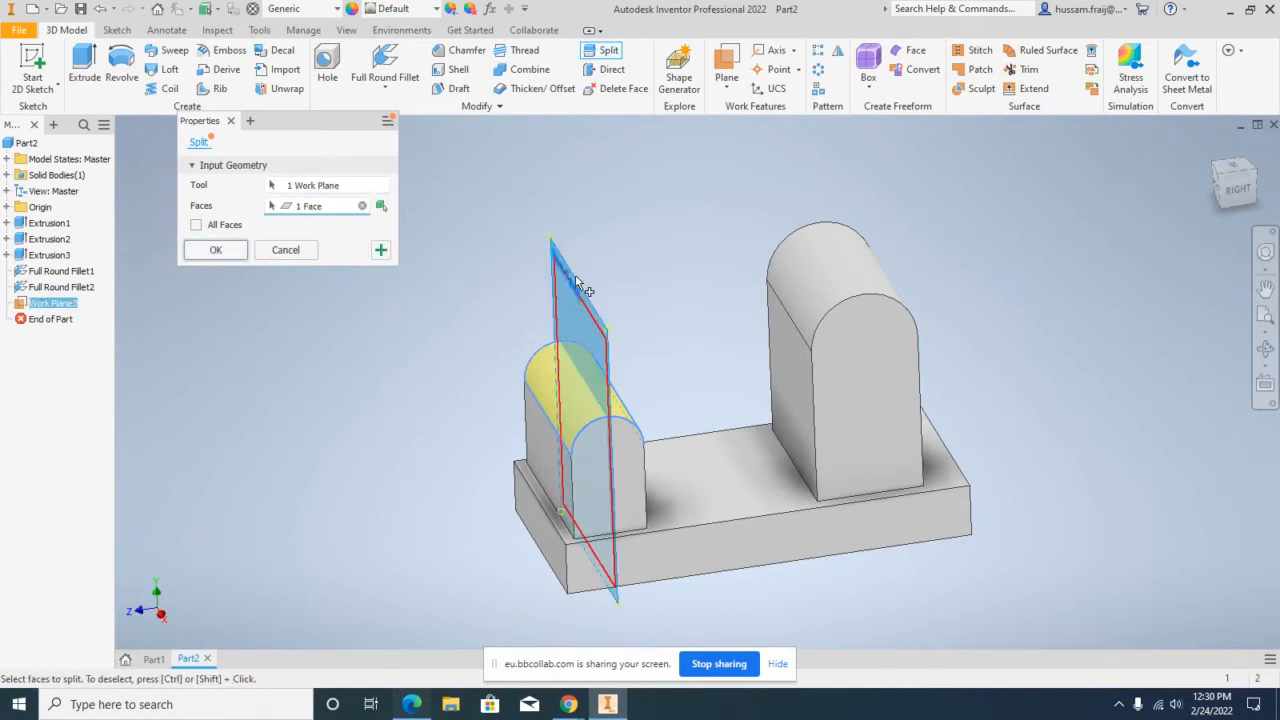
{"action": "left_click", "coordinate": [214, 252]}
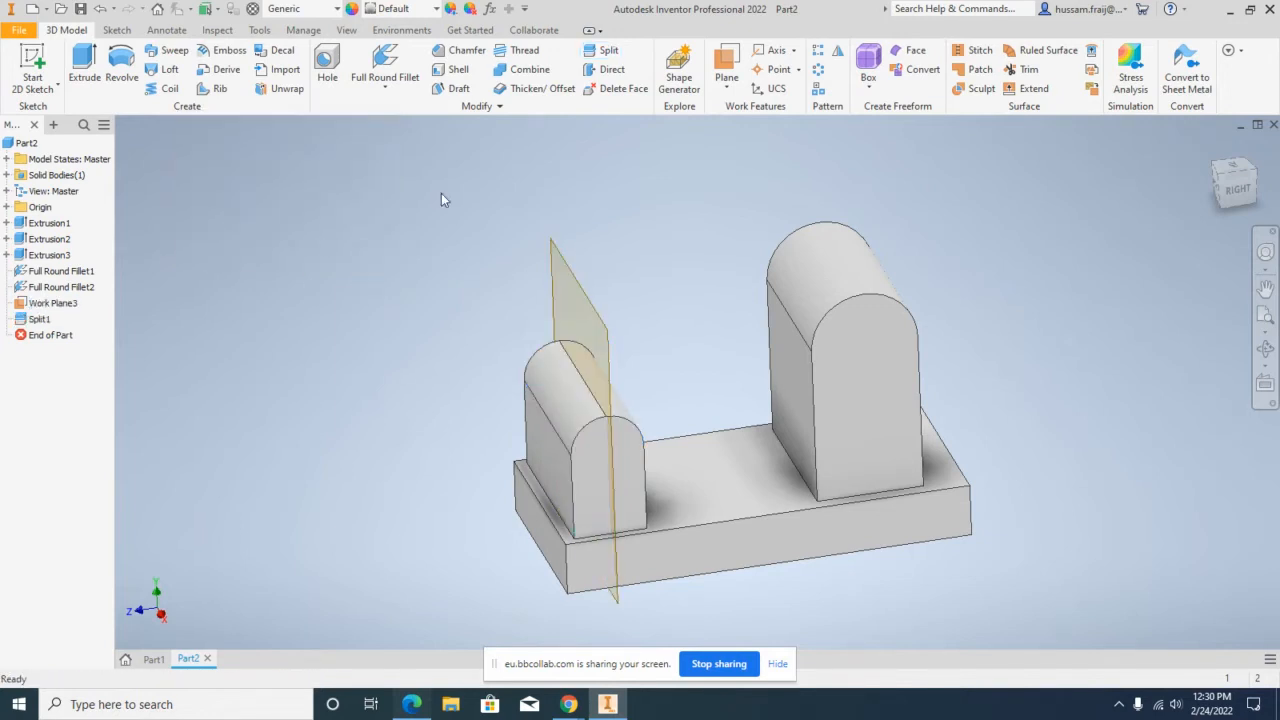
Step: Create a work plane tangent to the taller block's rounded top through the shorter block's split line, and inspect it from the right view
{"action": "left_click", "coordinate": [726, 65]}
{"action": "left_click", "coordinate": [823, 277]}
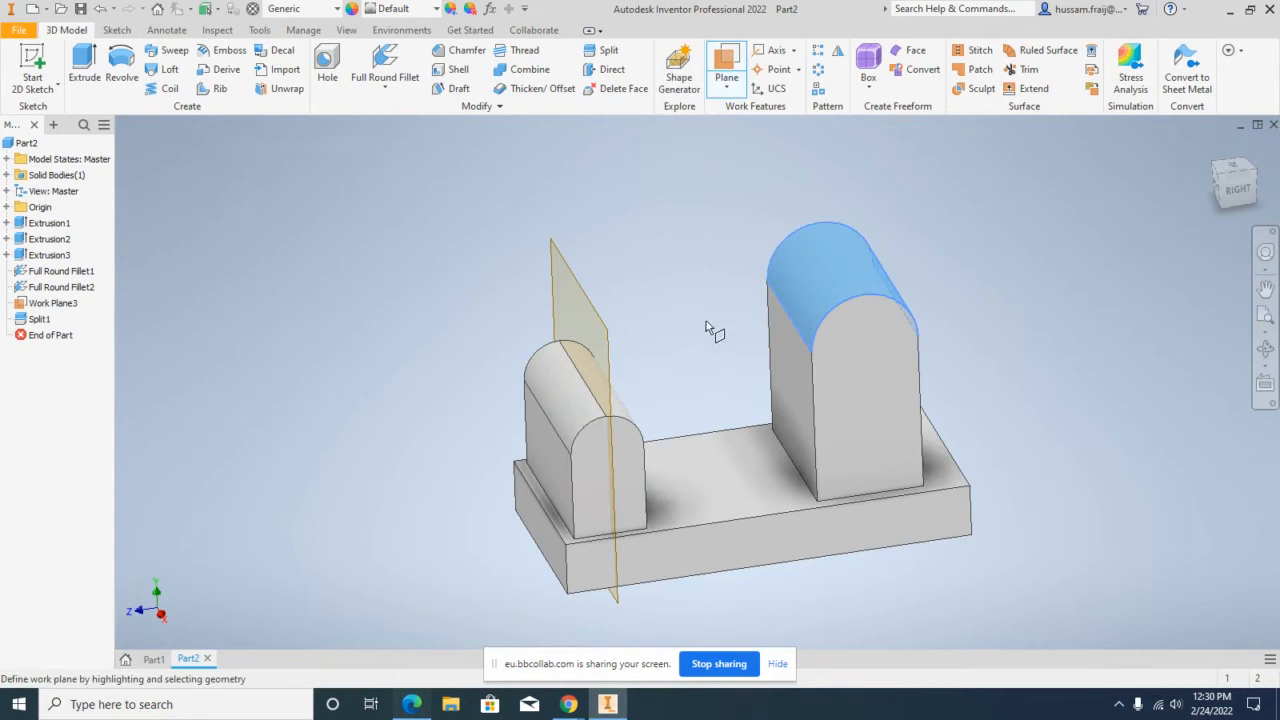
{"action": "left_click", "coordinate": [596, 382]}
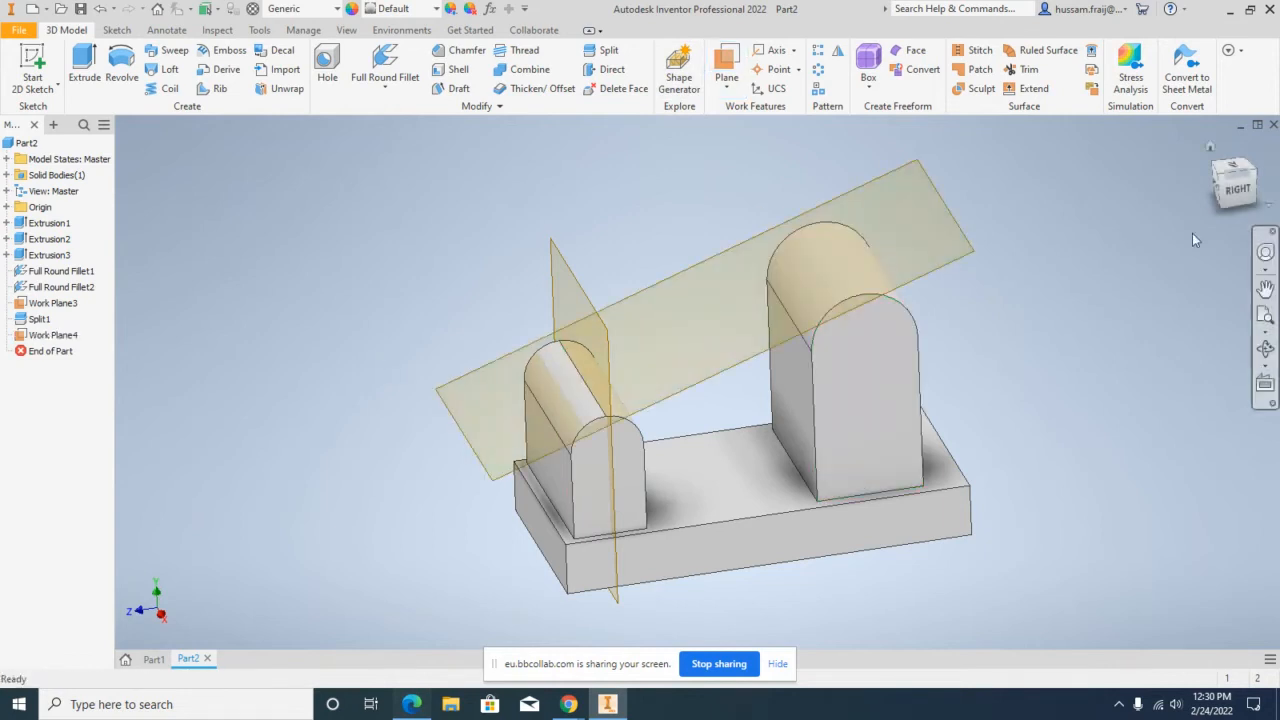
{"action": "left_click", "coordinate": [1240, 200]}
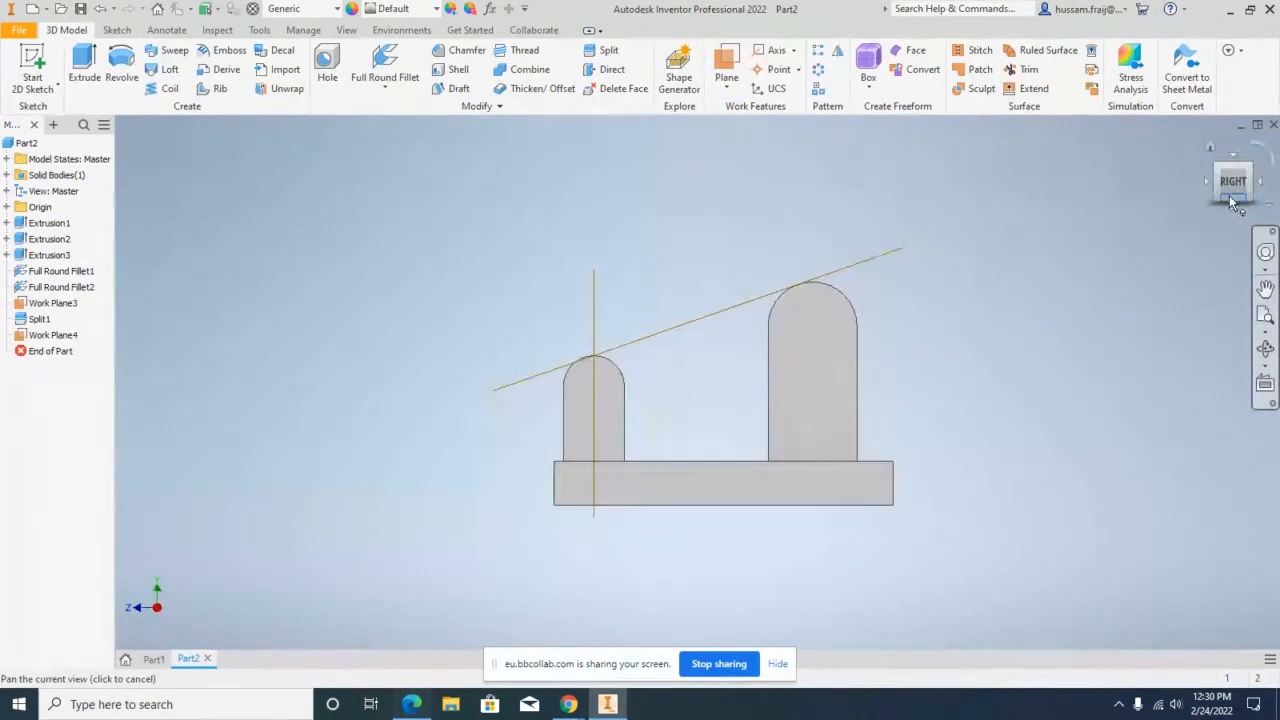
Step: Delete Work Plane3, Split1 and Work Plane4 from the part
{"action": "scroll", "coordinate": [594, 385], "scroll_direction": "up", "scroll_amount": 4}
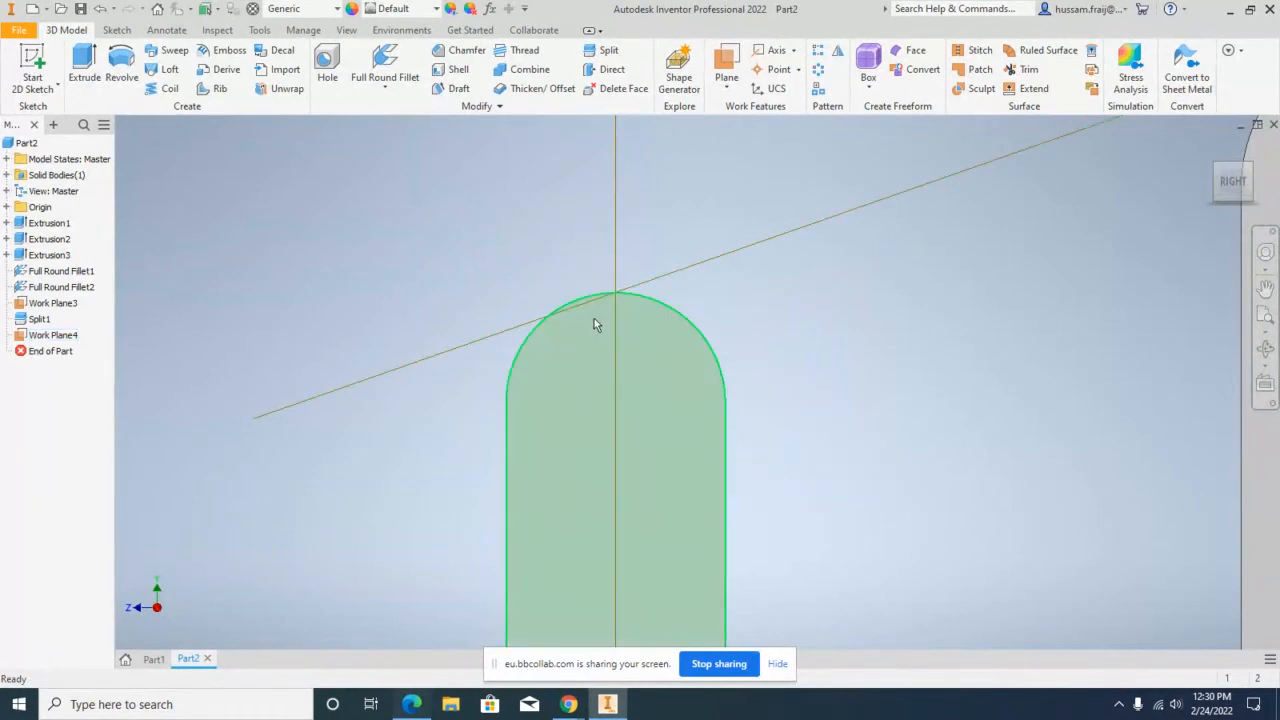
{"action": "scroll", "coordinate": [542, 345], "scroll_direction": "down", "scroll_amount": 3}
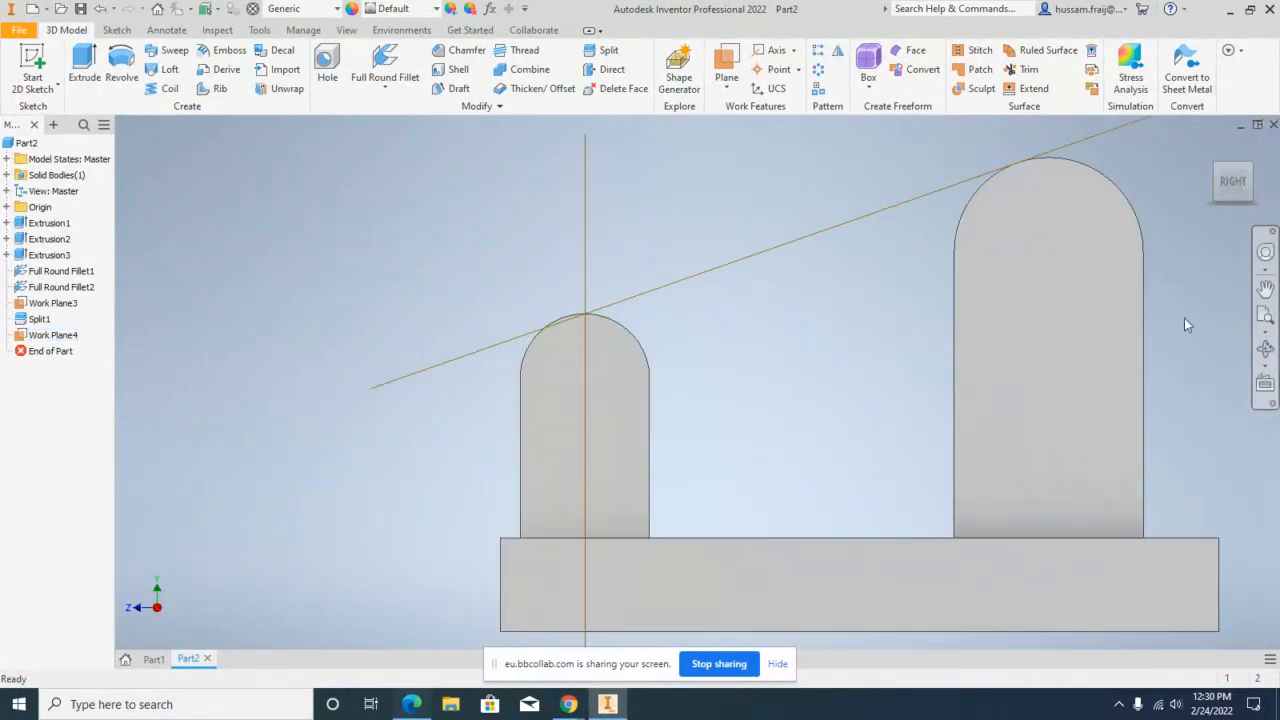
{"action": "left_click", "coordinate": [1265, 348]}
{"action": "left_click_drag", "start_coordinate": [817, 408], "coordinate": [709, 397]}
{"action": "key", "text": "Escape"}
{"action": "left_click", "coordinate": [619, 231]}
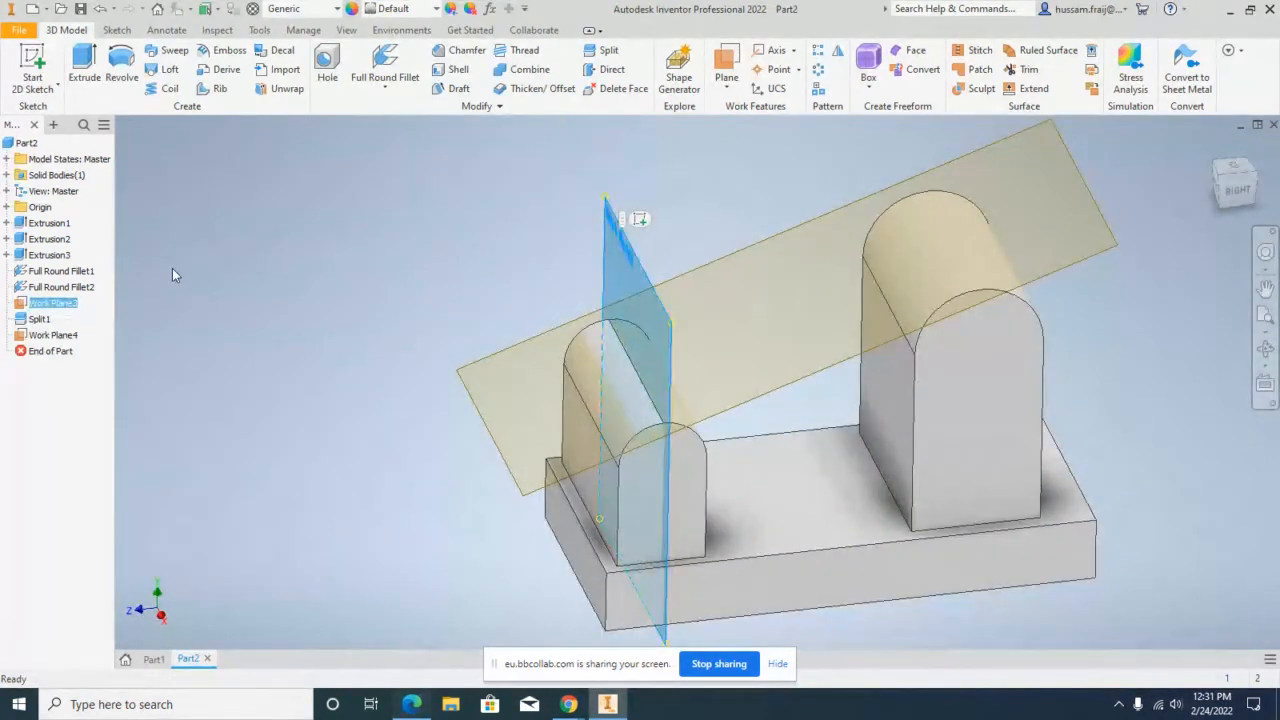
{"action": "left_click", "coordinate": [58, 337], "text": "ctrl"}
{"action": "right_click", "coordinate": [58, 337]}
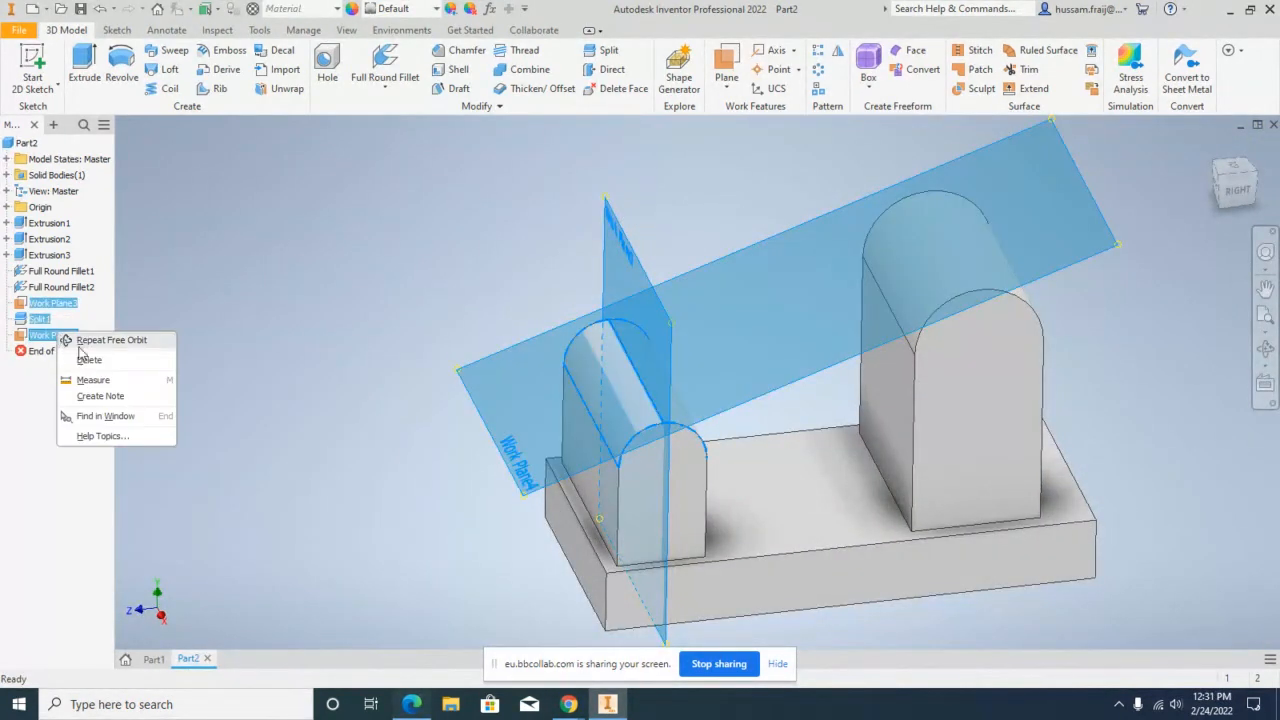
{"action": "left_click", "coordinate": [86, 360]}
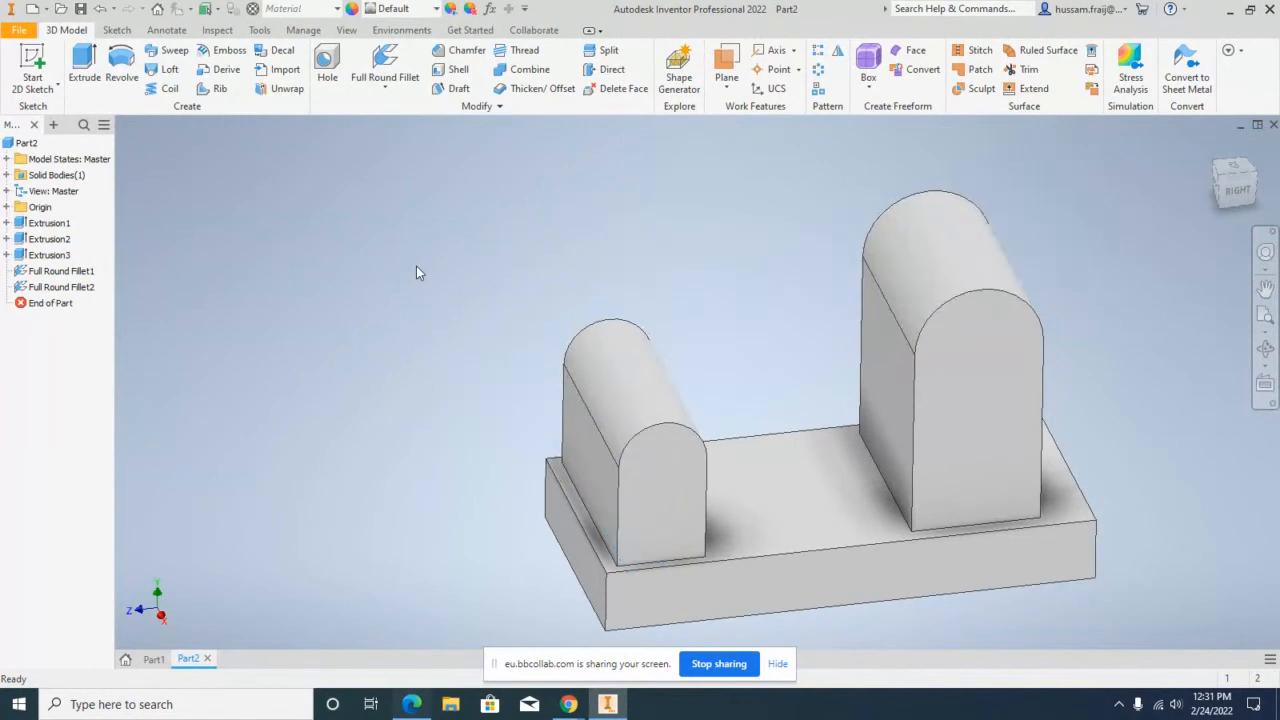
{"action": "left_click", "coordinate": [727, 82]}
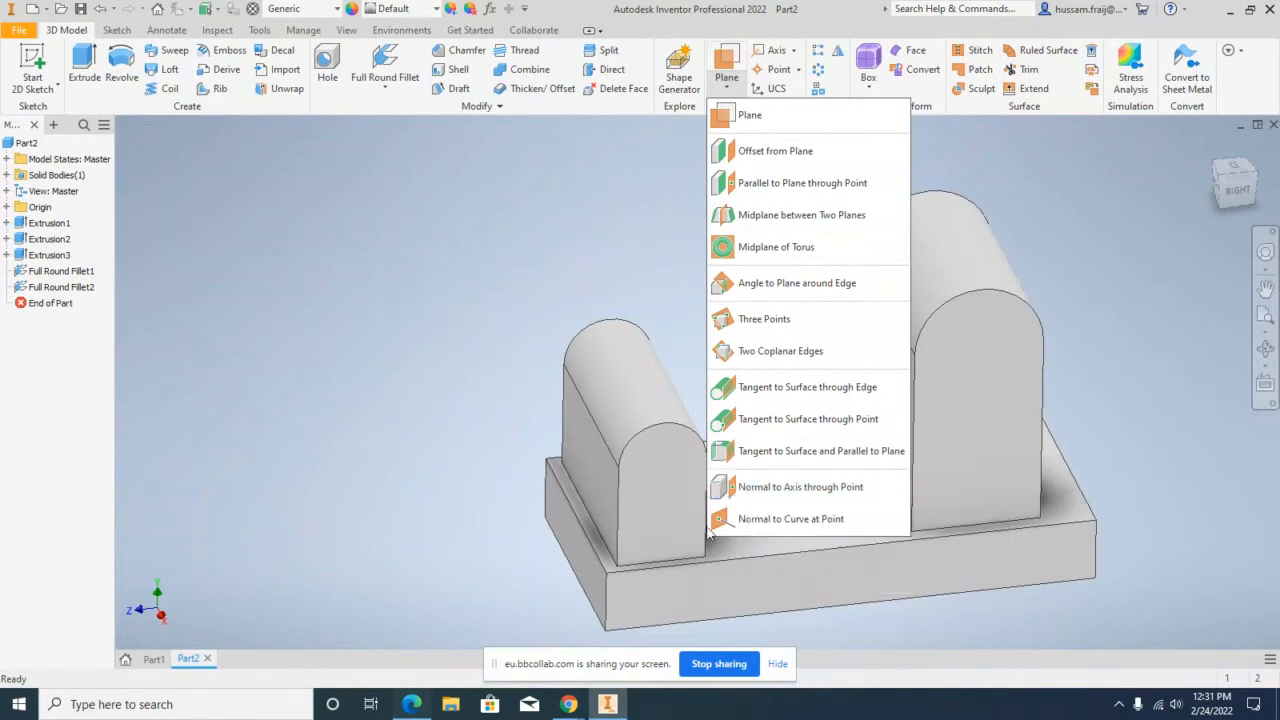
{"action": "left_click", "coordinate": [515, 278]}
{"action": "scroll", "coordinate": [662, 307], "scroll_direction": "up", "scroll_amount": 3}
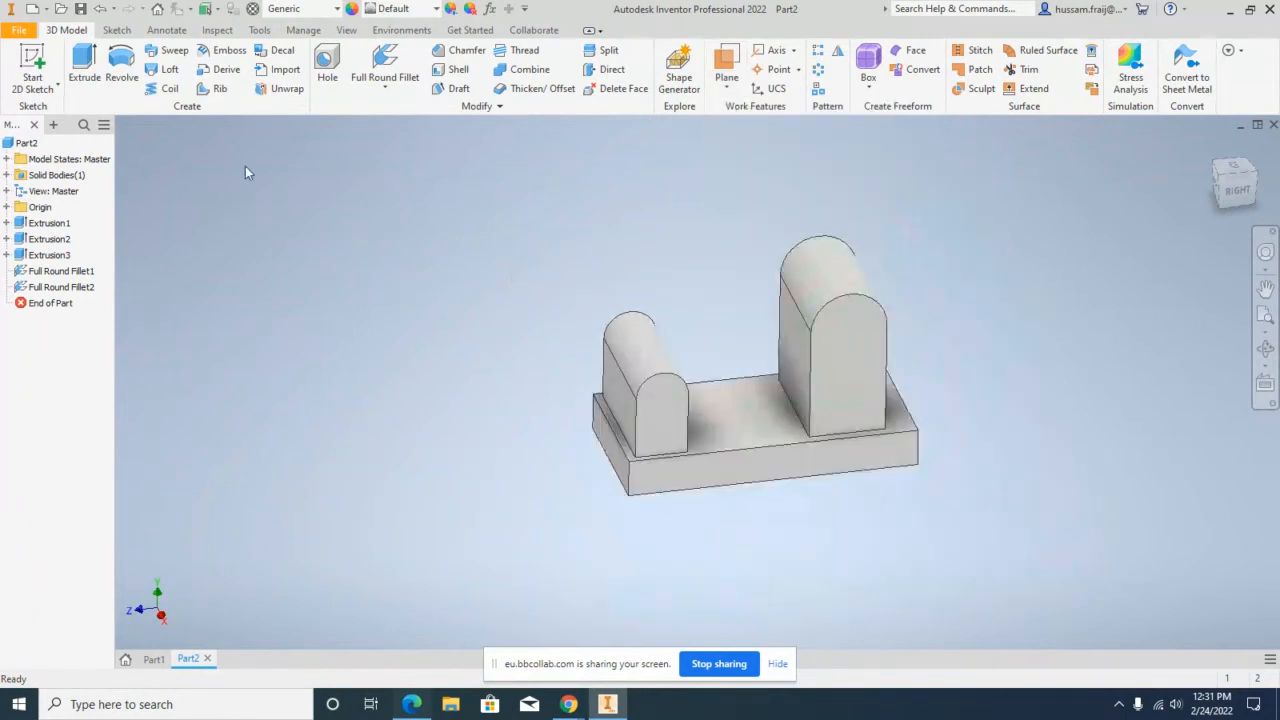
Step: Delete all three extrusions and both full round fillets, including their sketches, to empty the part
{"action": "left_click", "coordinate": [50, 223]}
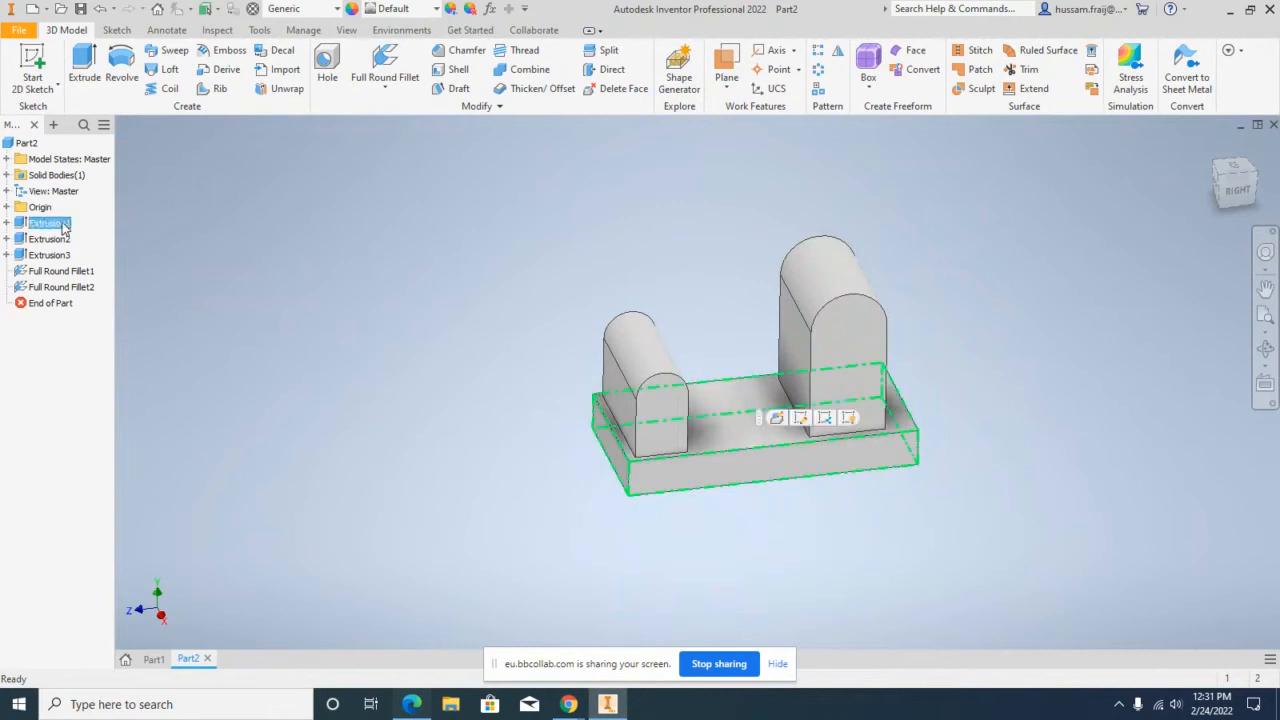
{"action": "left_click", "coordinate": [62, 287], "text": "shift"}
{"action": "right_click", "coordinate": [64, 288]}
{"action": "left_click", "coordinate": [81, 310]}
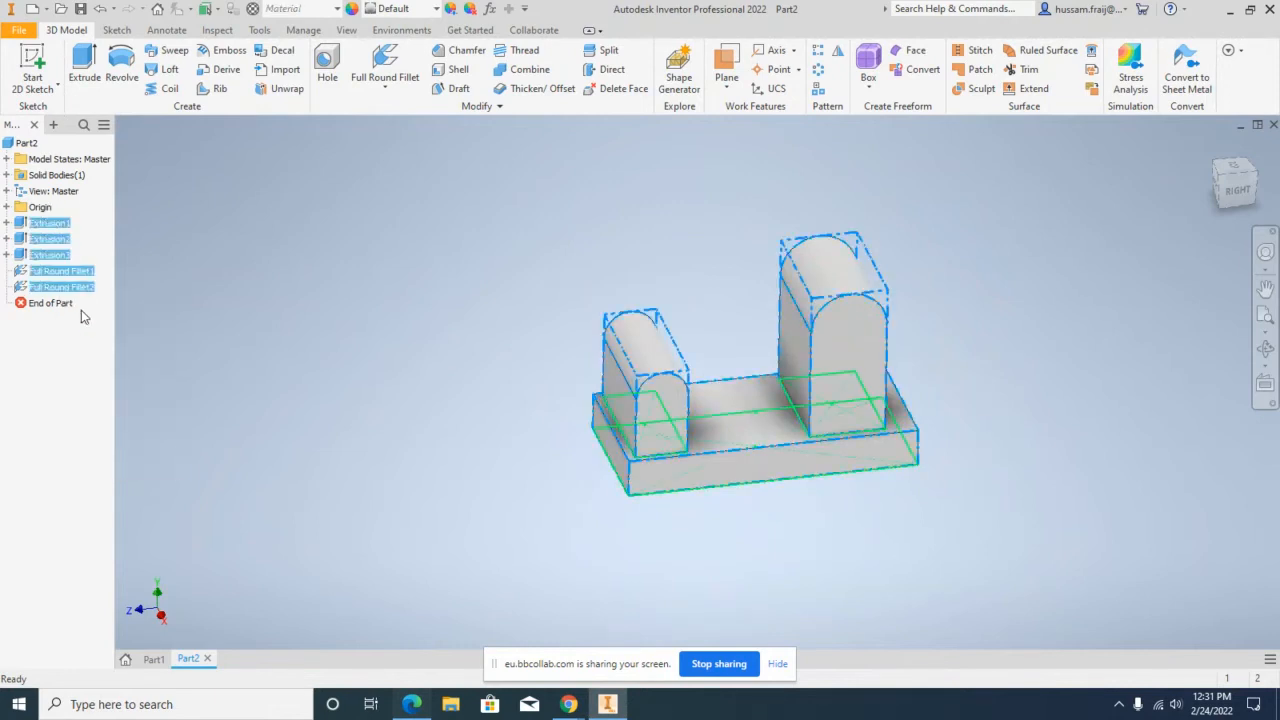
{"action": "left_click", "coordinate": [184, 206]}
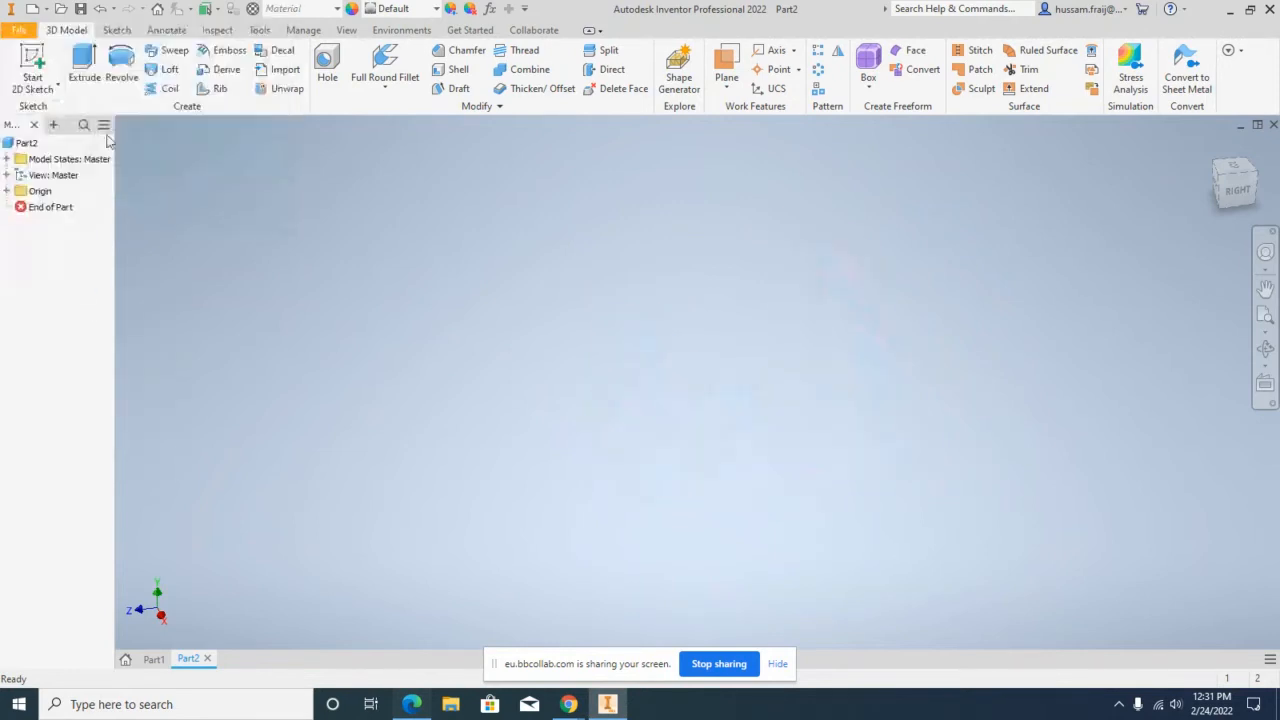
Step: Start a new 2D sketch on the XY plane
{"action": "left_click", "coordinate": [32, 72]}
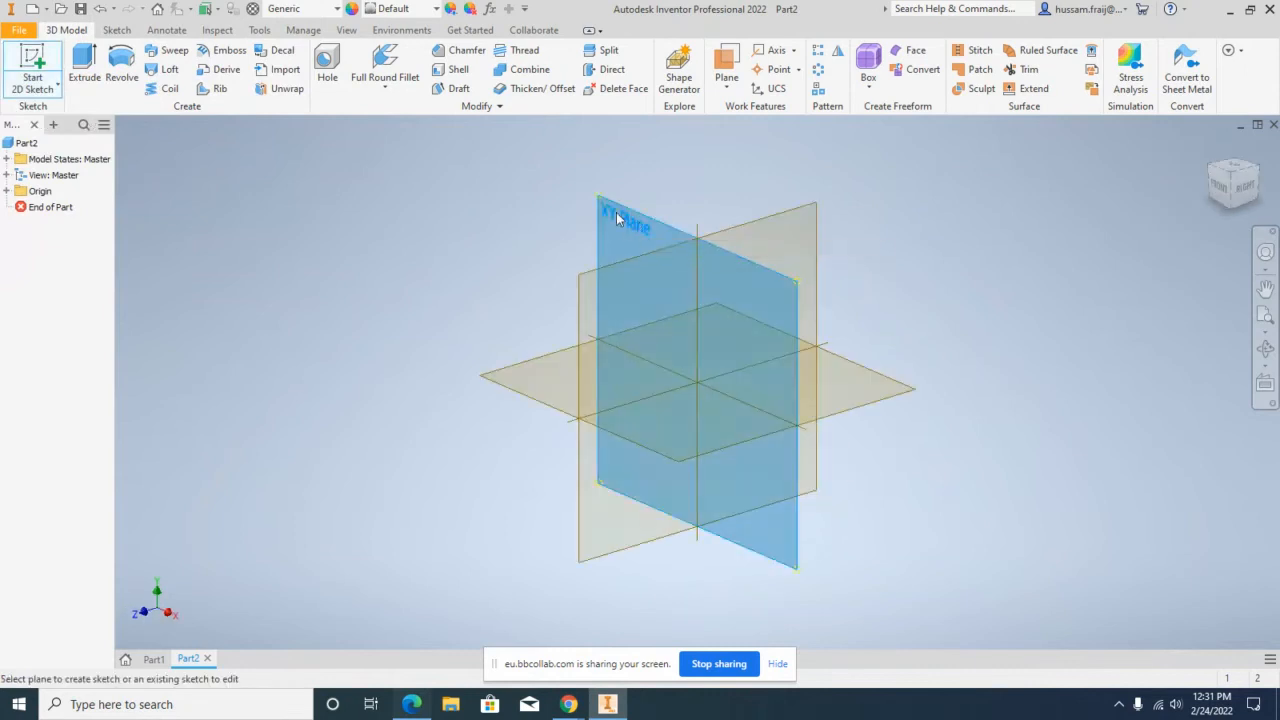
{"action": "left_click", "coordinate": [615, 212]}
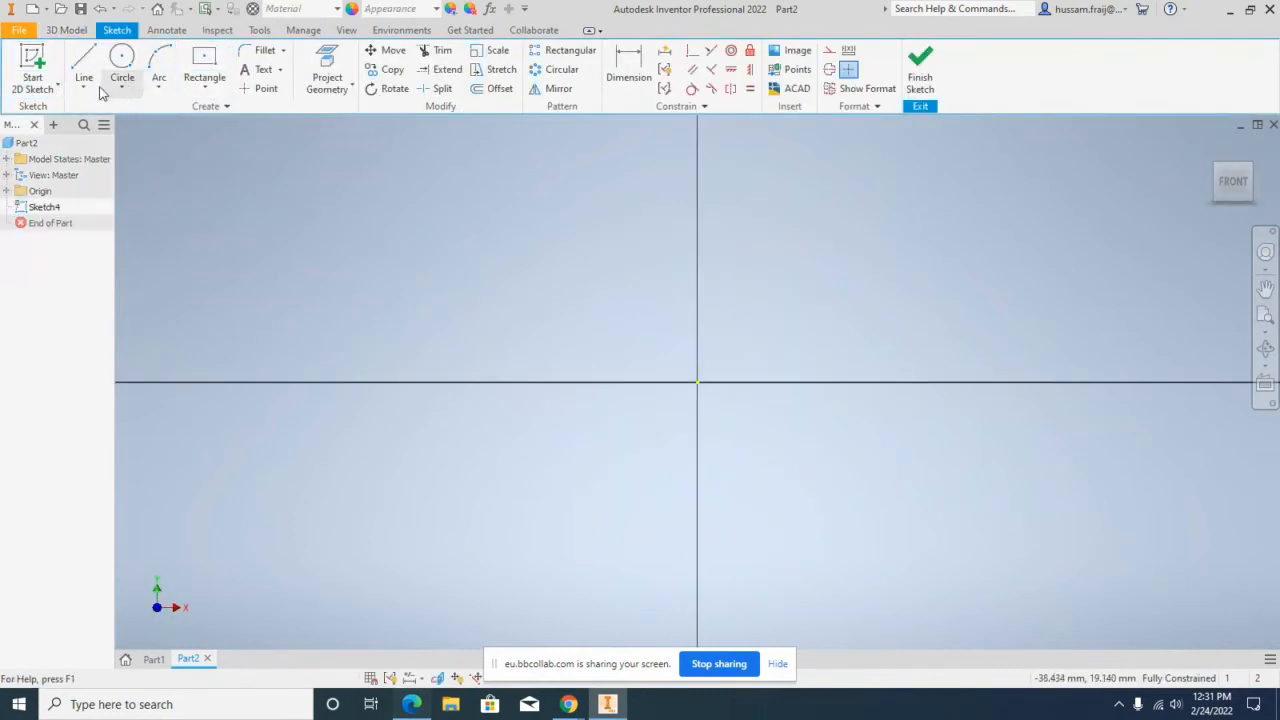
{"action": "left_click", "coordinate": [84, 97]}
{"action": "left_click", "coordinate": [116, 150]}
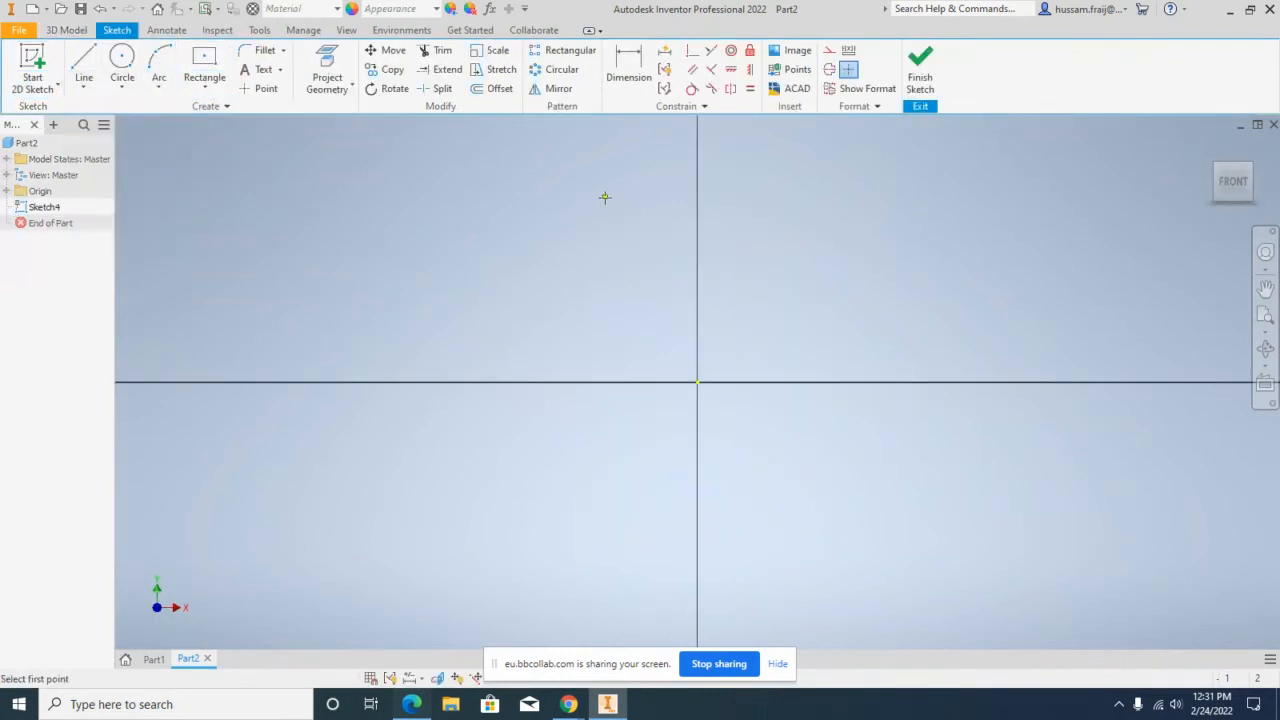
{"action": "left_click", "coordinate": [342, 214]}
{"action": "left_click", "coordinate": [643, 198]}
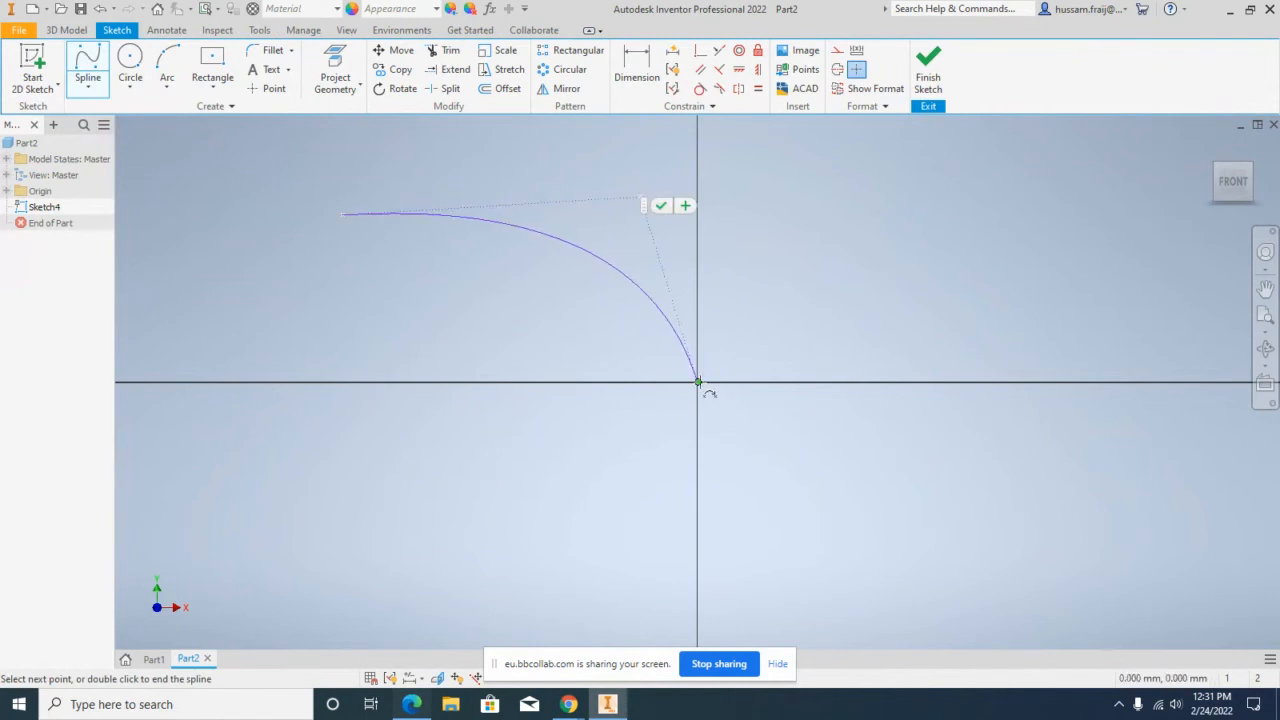
{"action": "key", "text": "Escape"}
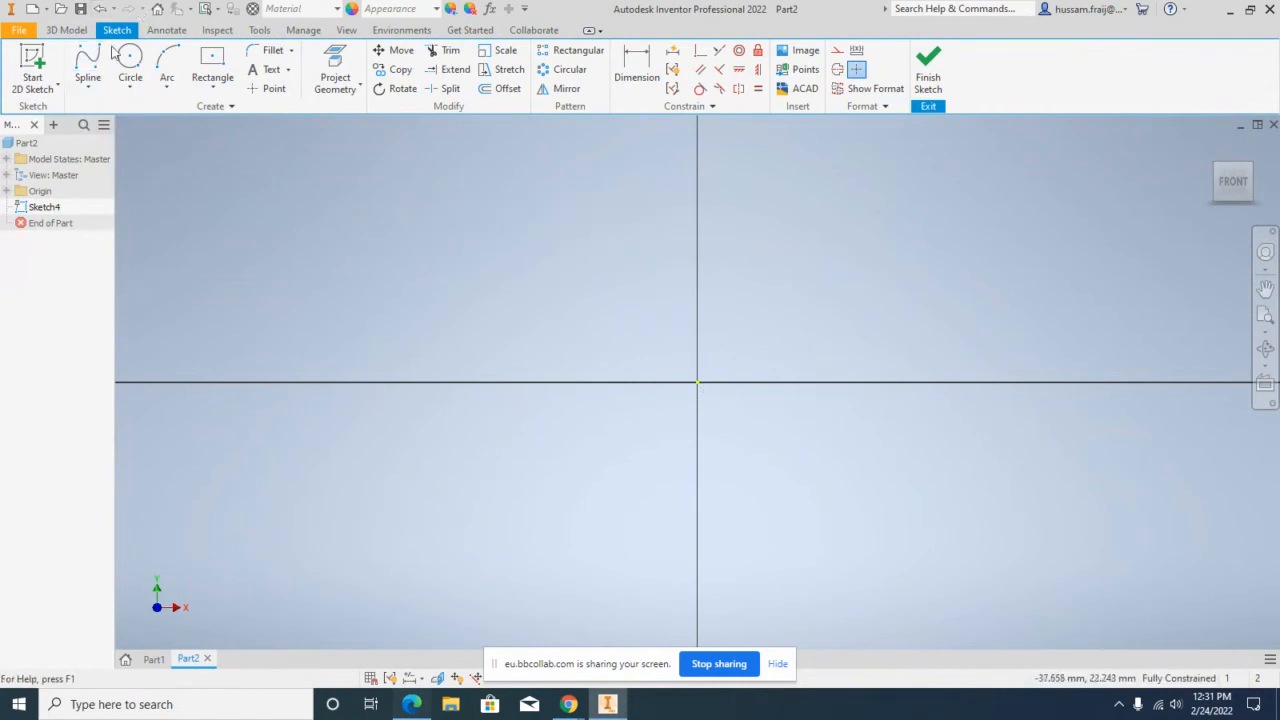
Step: Draw an open control vertex spline from the origin, rising along the vertical axis, bulging toward positive X and looping back overhead, and finish the sketch
{"action": "left_click", "coordinate": [88, 60]}
{"action": "left_click", "coordinate": [697, 382]}
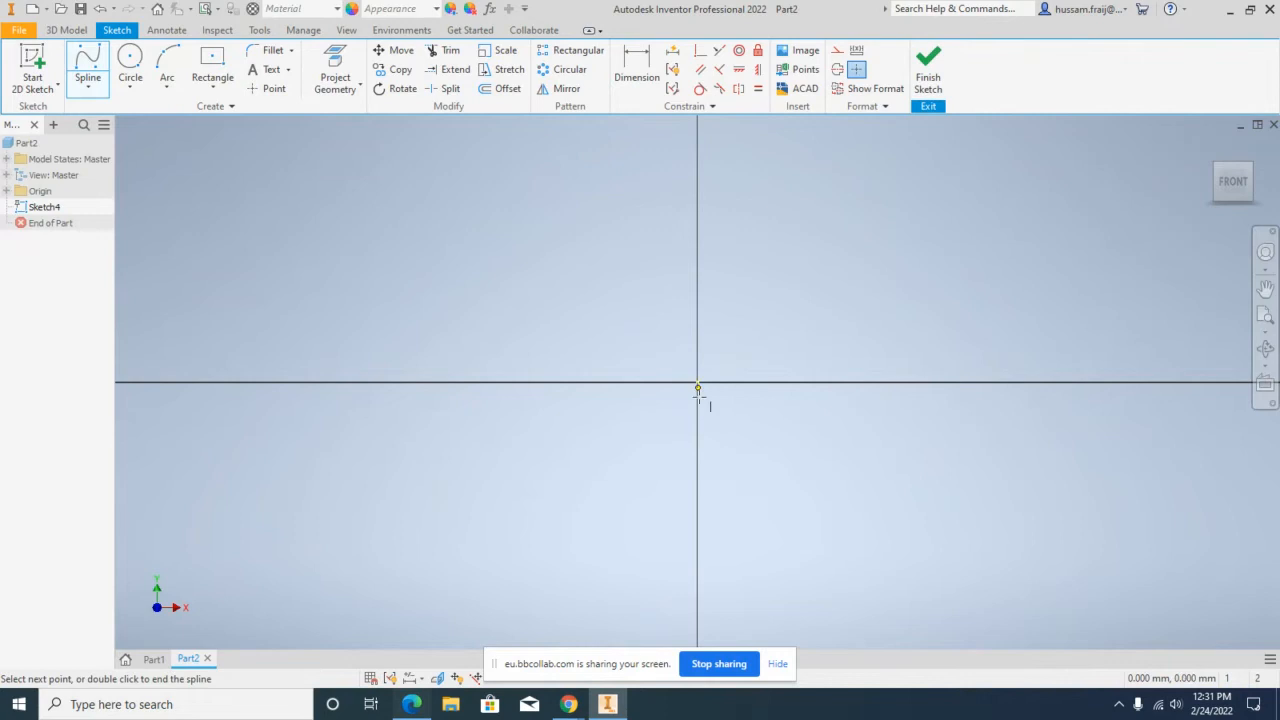
{"action": "middle_click_drag", "start_coordinate": [697, 384], "coordinate": [690, 472]}
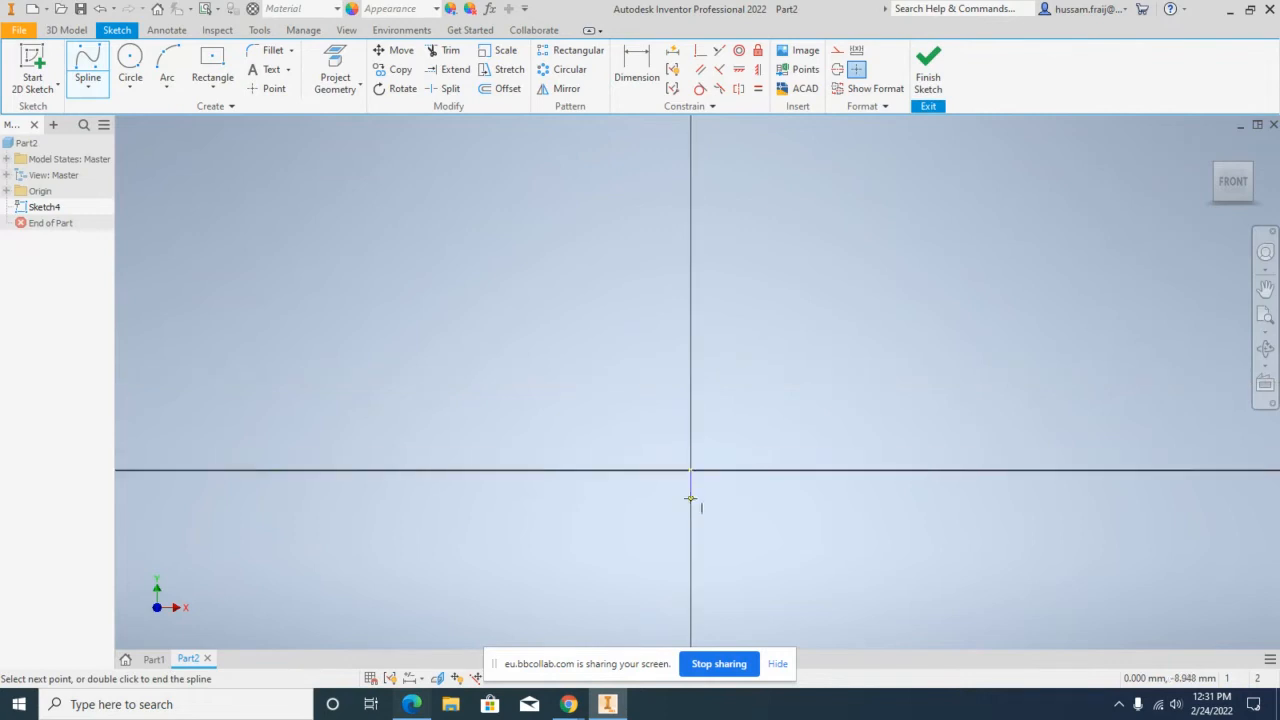
{"action": "left_click", "coordinate": [694, 196]}
{"action": "left_click", "coordinate": [757, 193]}
{"action": "left_click", "coordinate": [885, 243]}
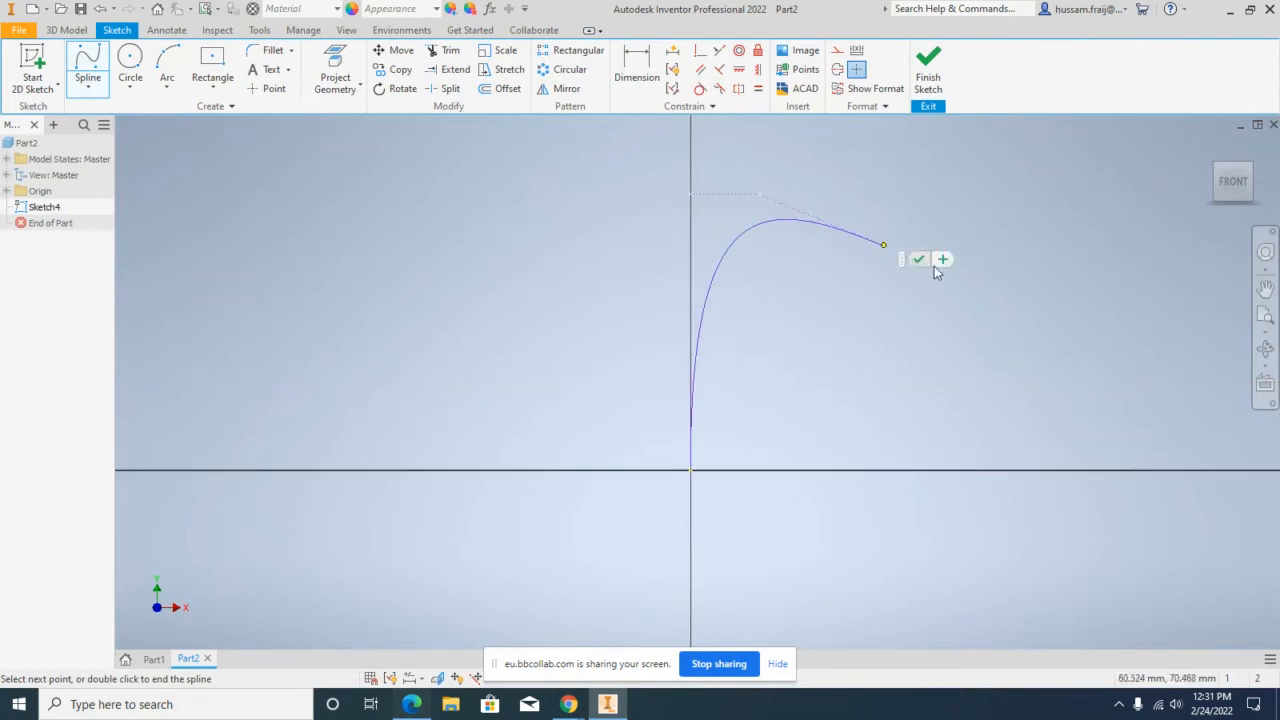
{"action": "left_click", "coordinate": [1045, 240]}
{"action": "scroll", "coordinate": [951, 286], "scroll_direction": "up", "scroll_amount": 5}
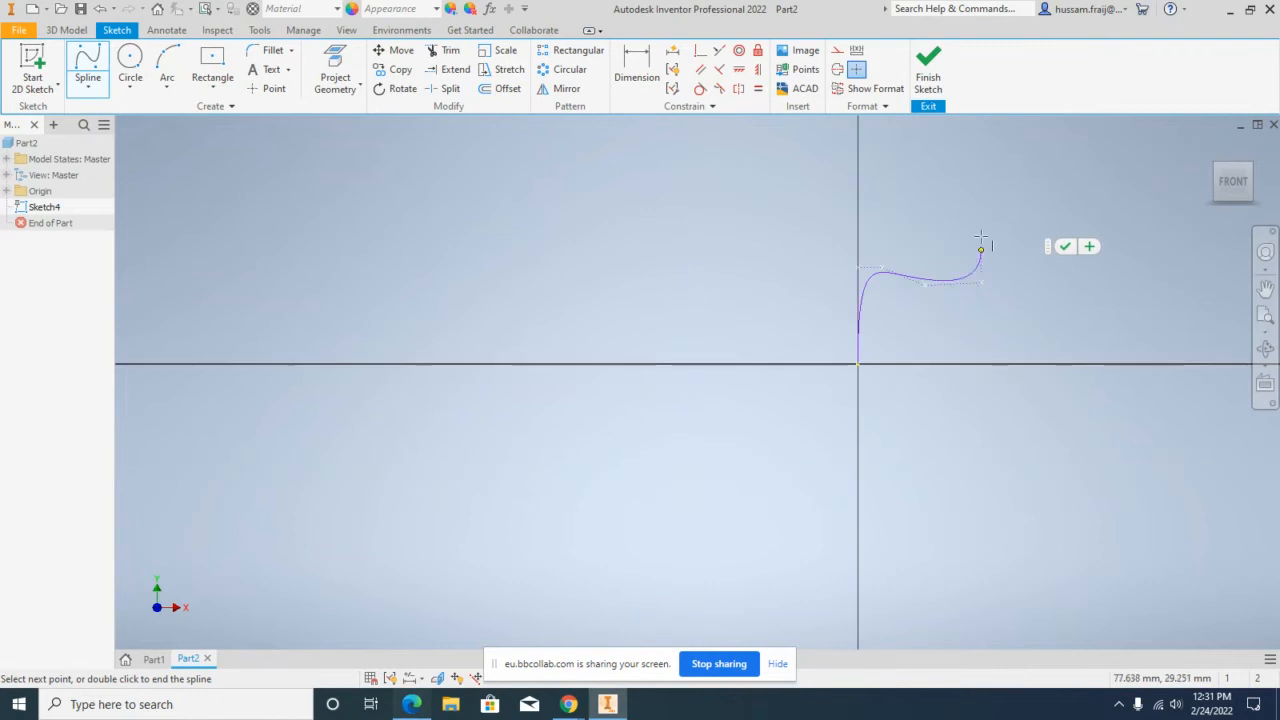
{"action": "left_click", "coordinate": [992, 170]}
{"action": "left_click", "coordinate": [858, 131]}
{"action": "left_click", "coordinate": [686, 190]}
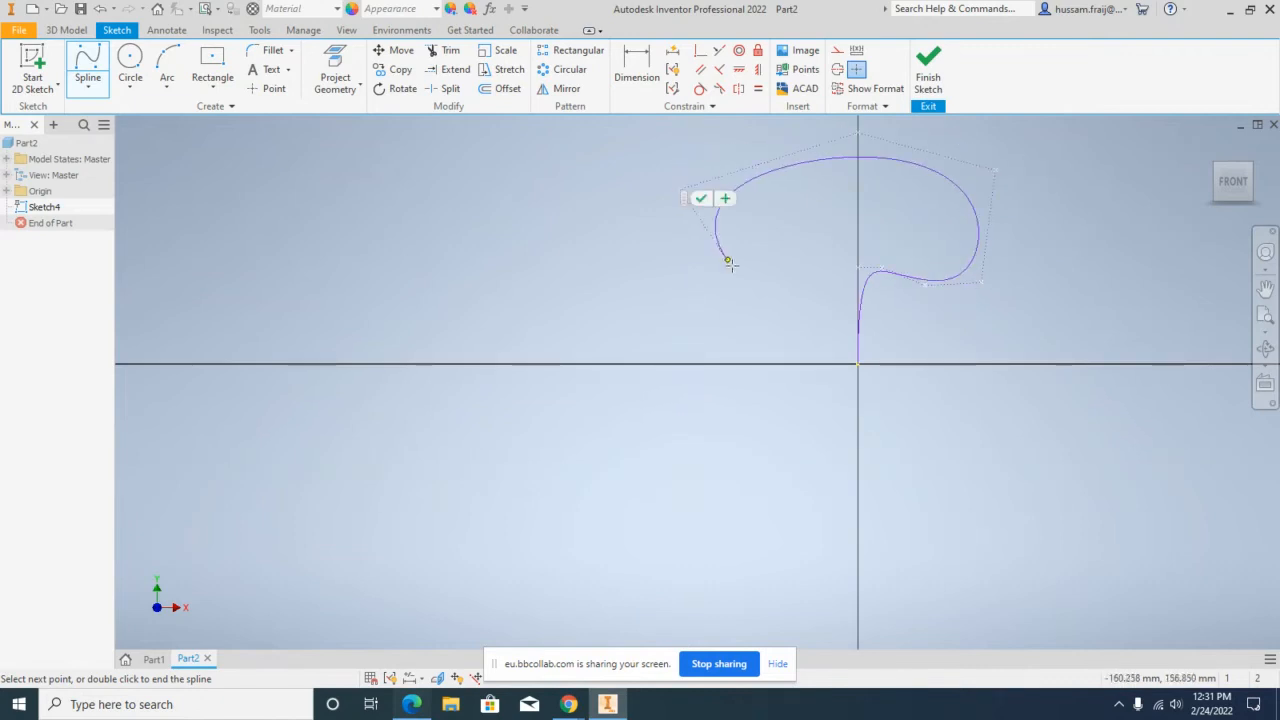
{"action": "left_click", "coordinate": [743, 296]}
{"action": "right_click", "coordinate": [787, 281]}
{"action": "left_click", "coordinate": [838, 280]}
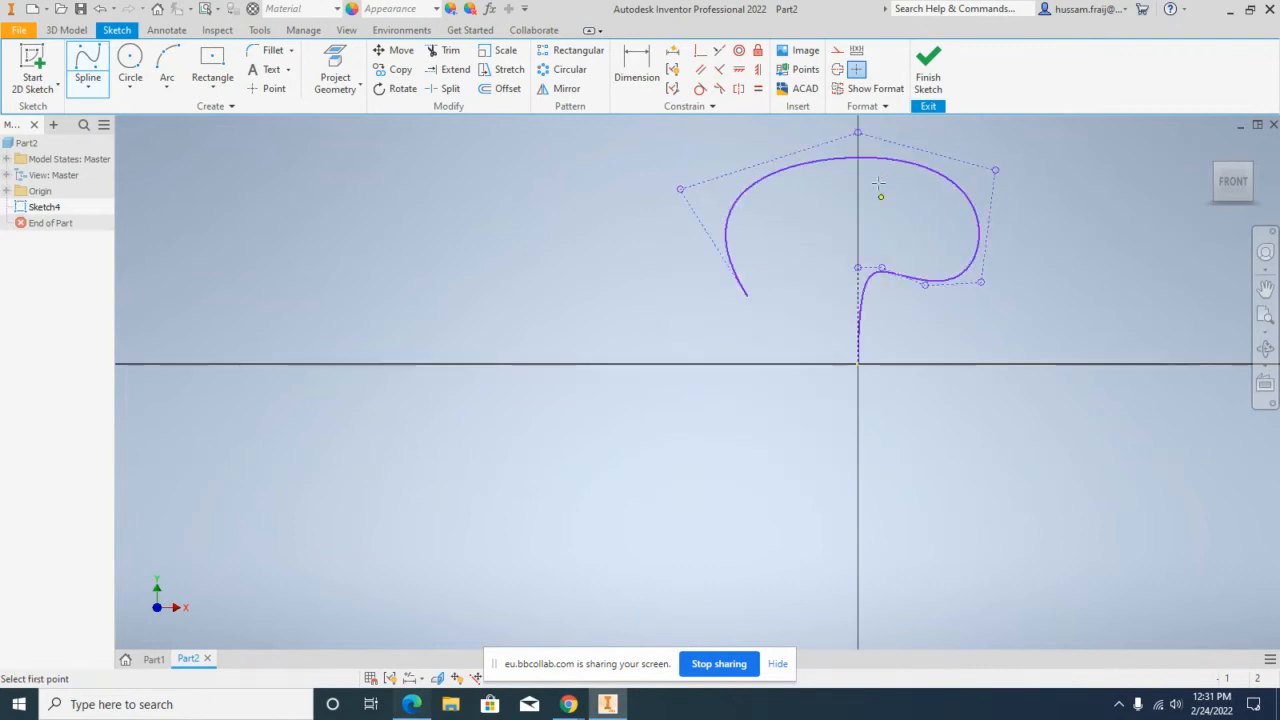
{"action": "left_click", "coordinate": [935, 65]}
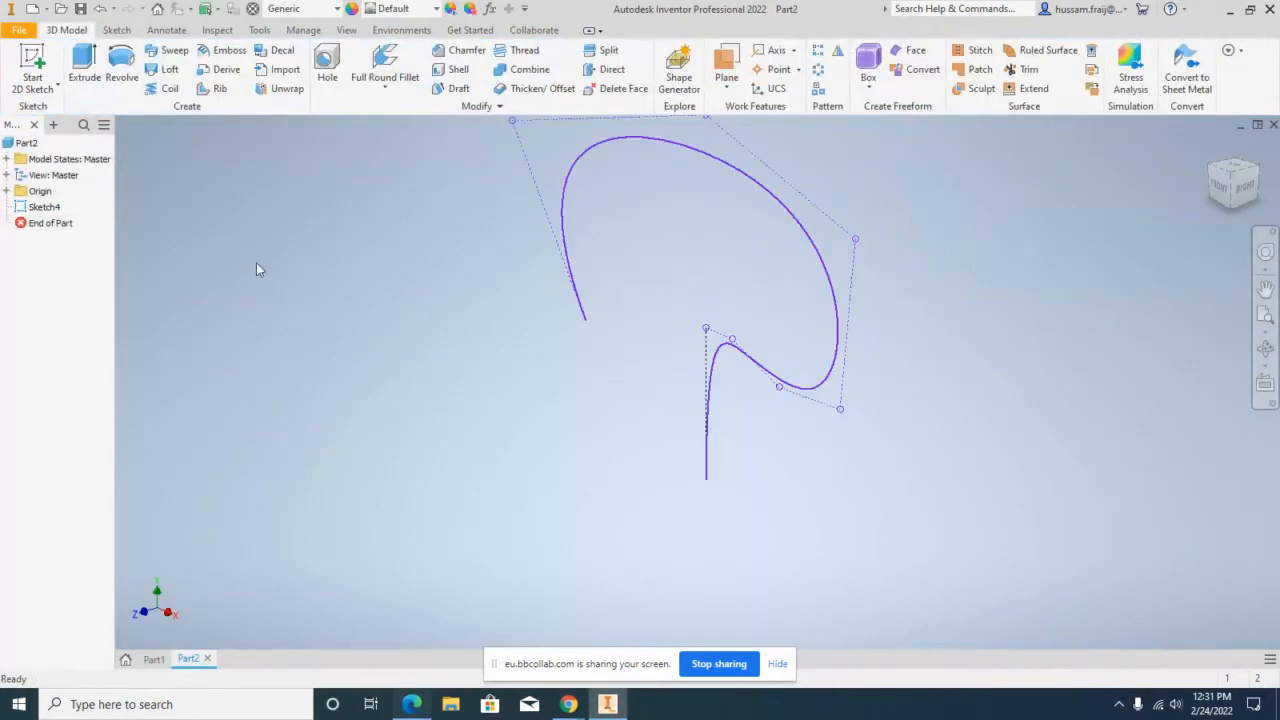
Step: Make the origin XZ plane visible
{"action": "left_click", "coordinate": [7, 191]}
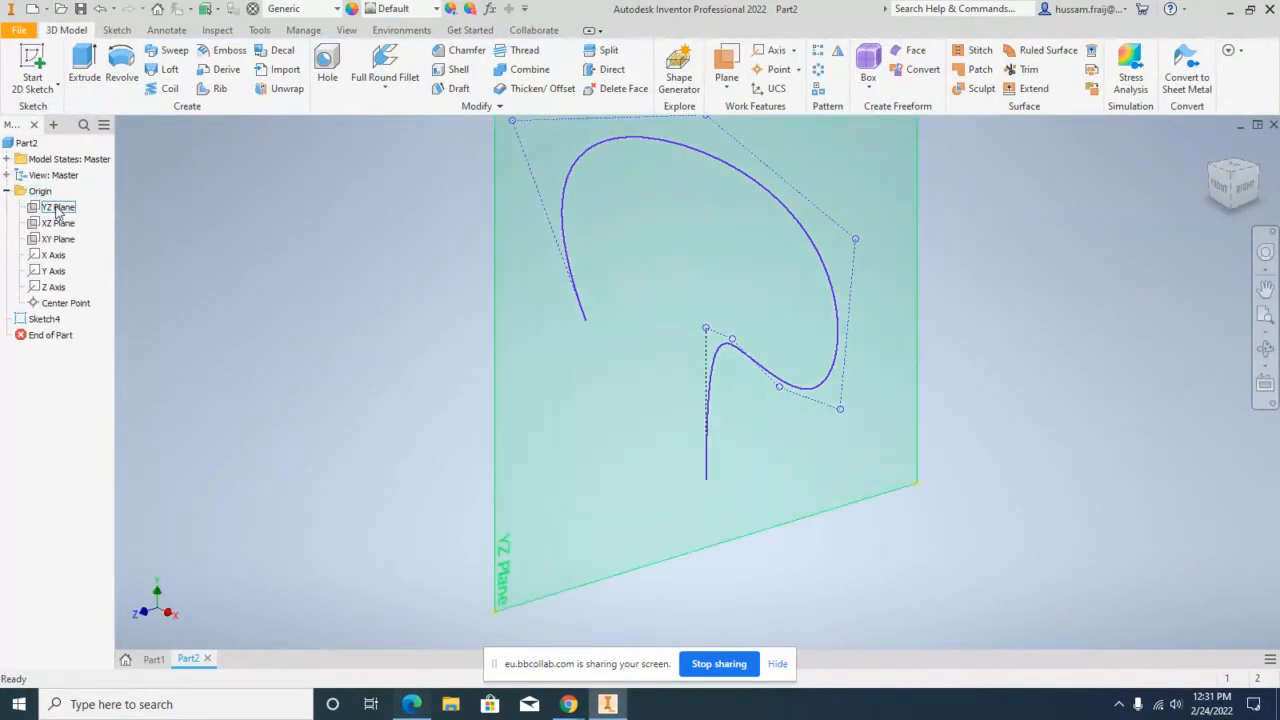
{"action": "right_click", "coordinate": [57, 223]}
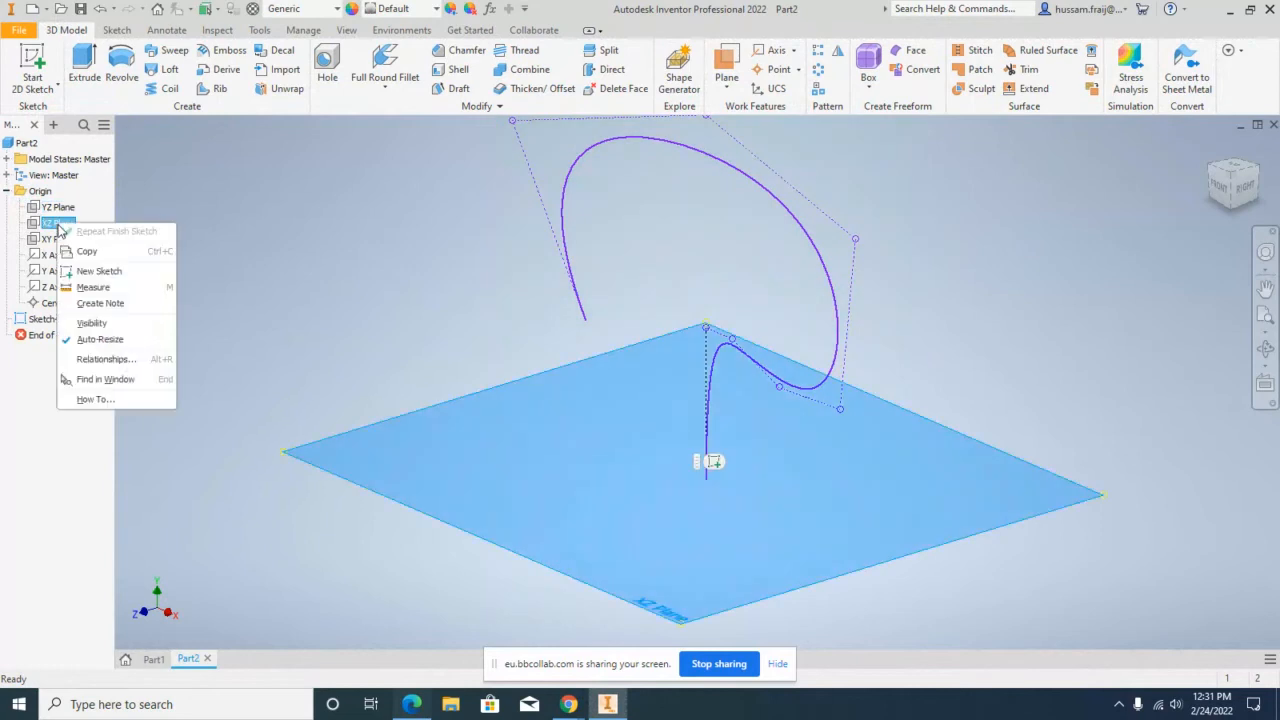
{"action": "left_click", "coordinate": [91, 323]}
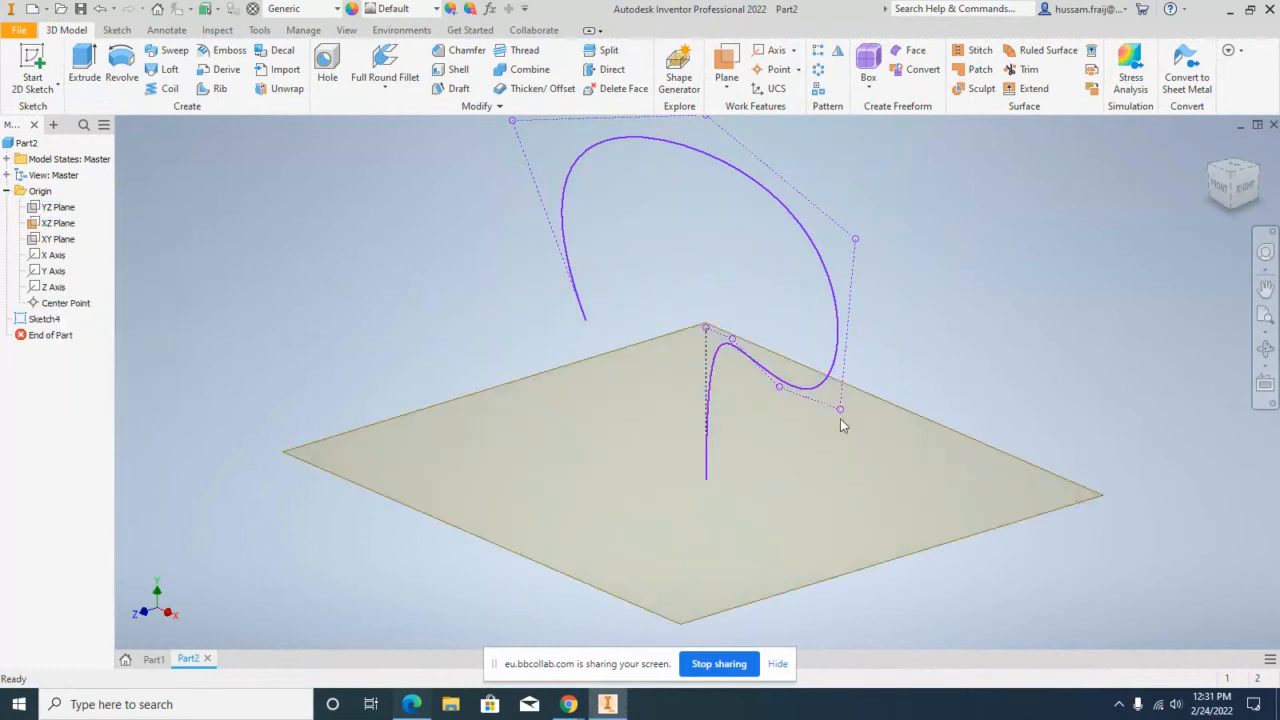
Step: Sketch a circle centred on the origin on the XZ plane and finish the sketch
{"action": "left_click", "coordinate": [45, 97]}
{"action": "left_click", "coordinate": [552, 371]}
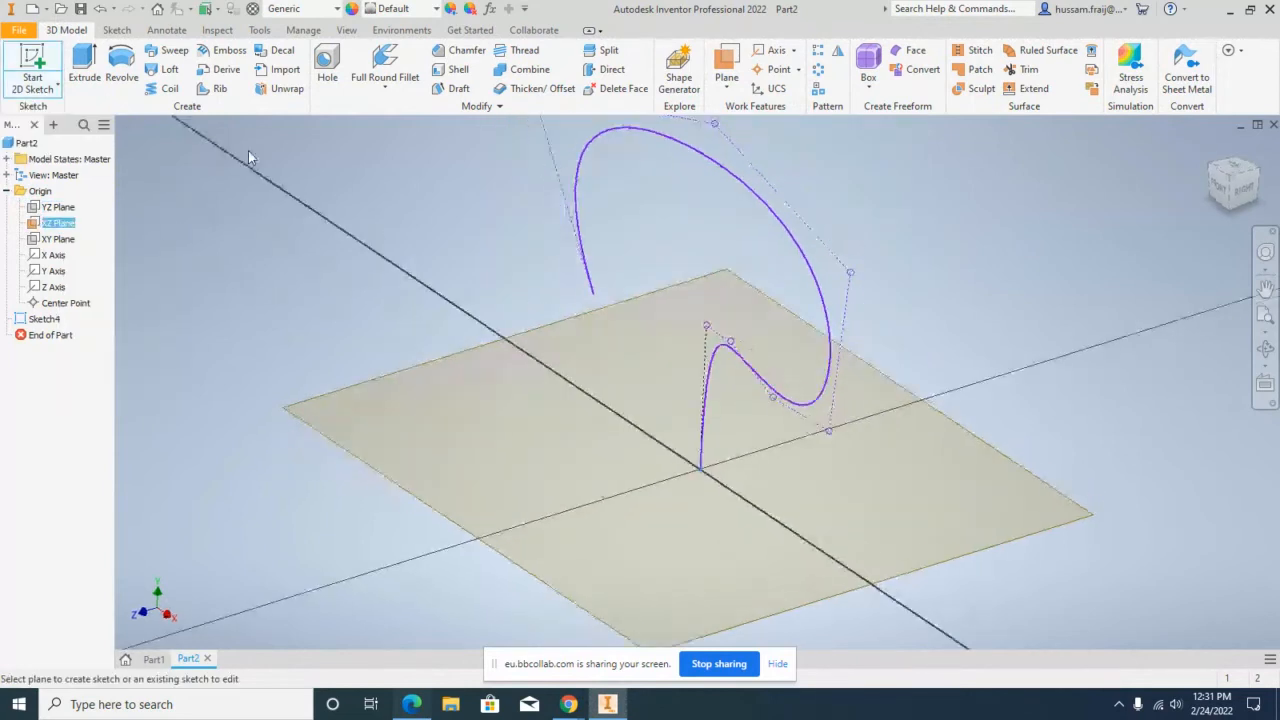
{"action": "key", "text": "c"}
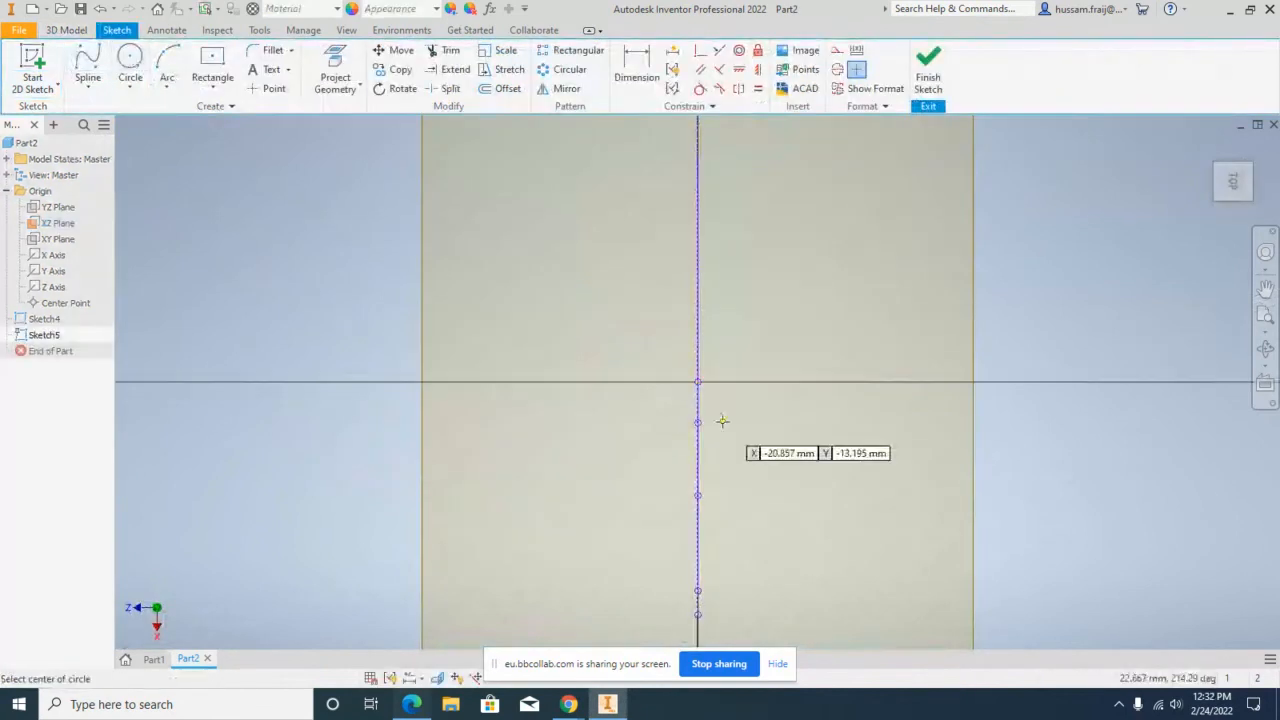
{"action": "left_click", "coordinate": [698, 382]}
{"action": "left_click", "coordinate": [738, 397]}
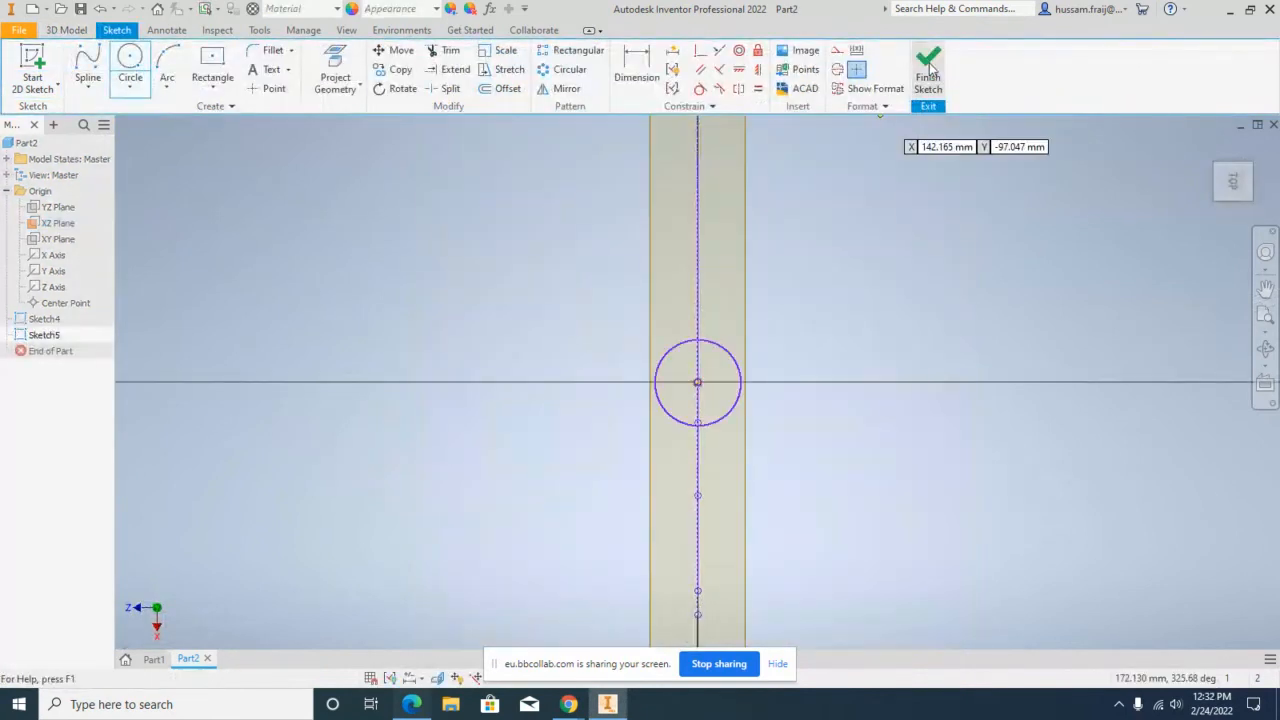
{"action": "left_click", "coordinate": [929, 68]}
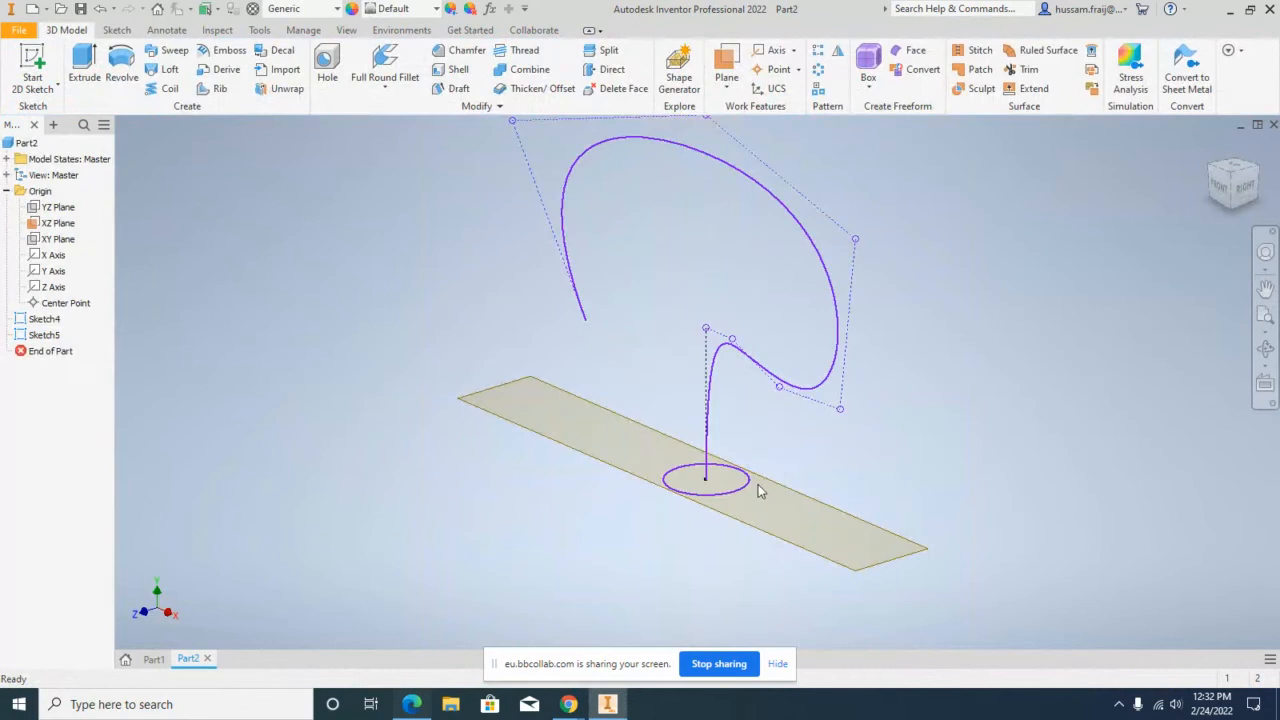
Step: Shrink the circle and reshape the spline's lower bends by moving its control vertices outward
{"action": "left_click_drag", "start_coordinate": [751, 490], "coordinate": [900, 424]}
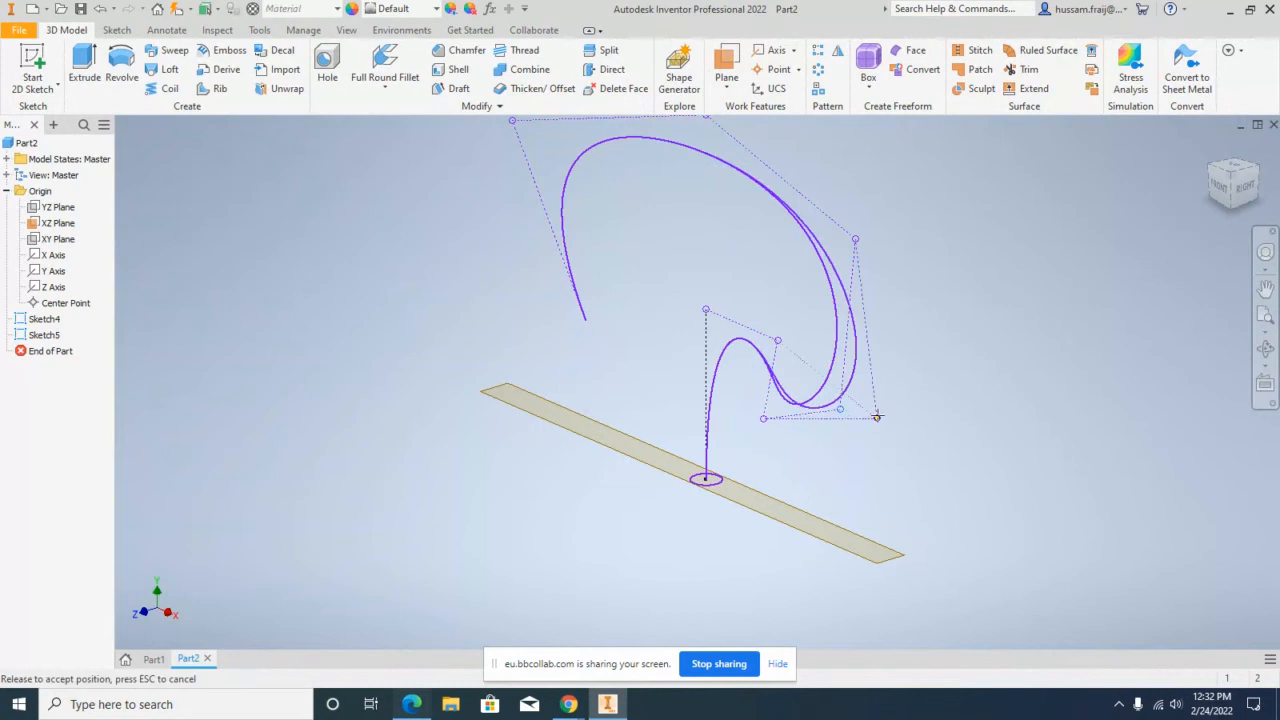
Step: Sweep the circle along the spline path, and undo the sweep
{"action": "left_click", "coordinate": [168, 50]}
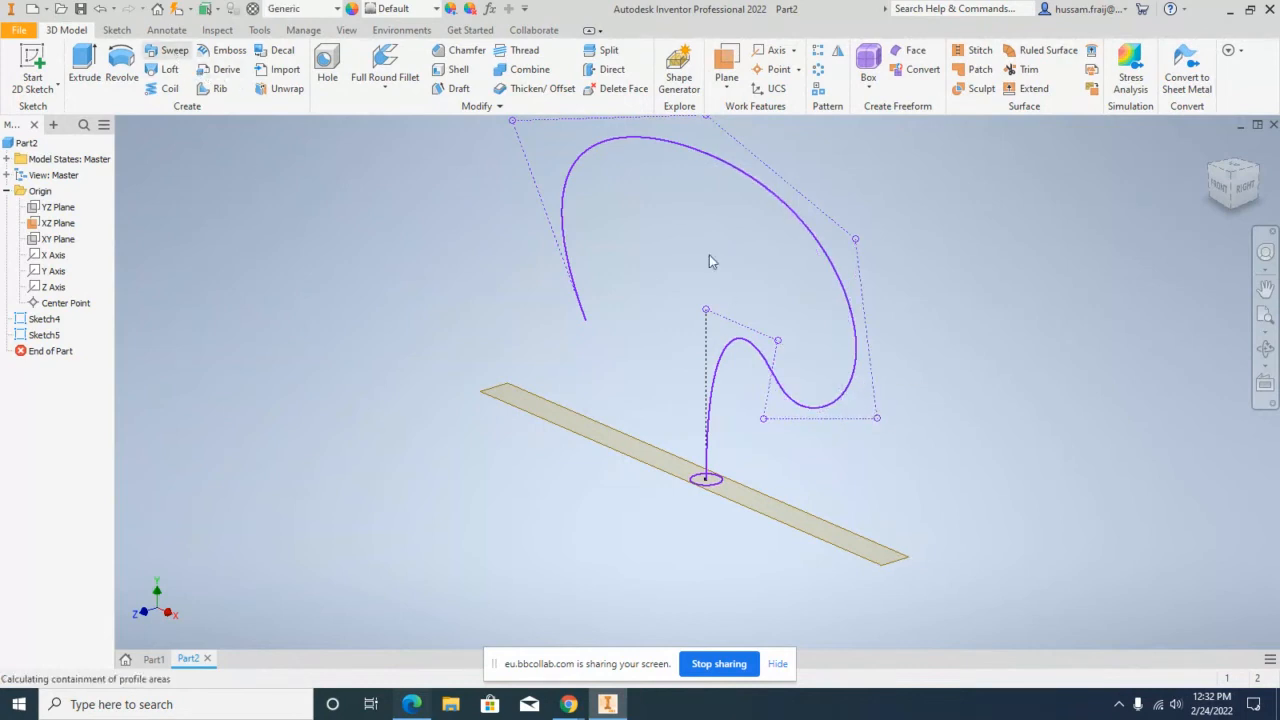
{"action": "left_click", "coordinate": [713, 378]}
{"action": "left_click", "coordinate": [228, 362]}
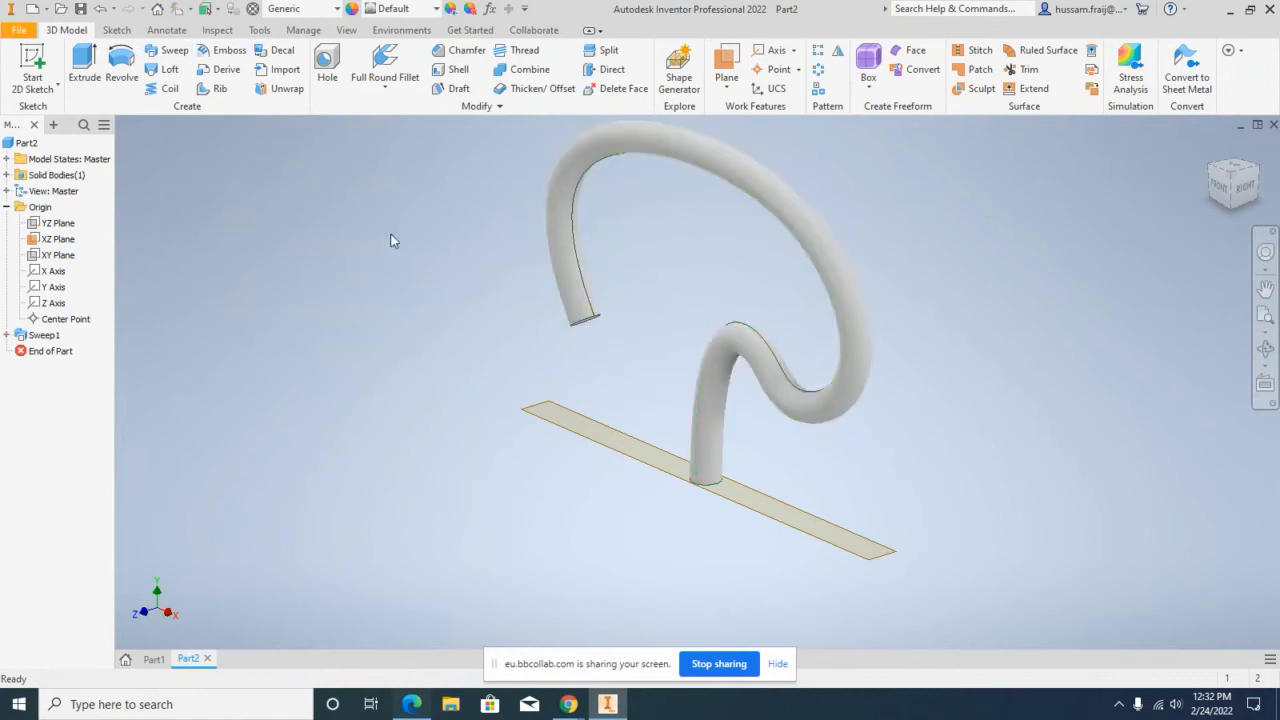
{"action": "key", "text": "ctrl+z"}
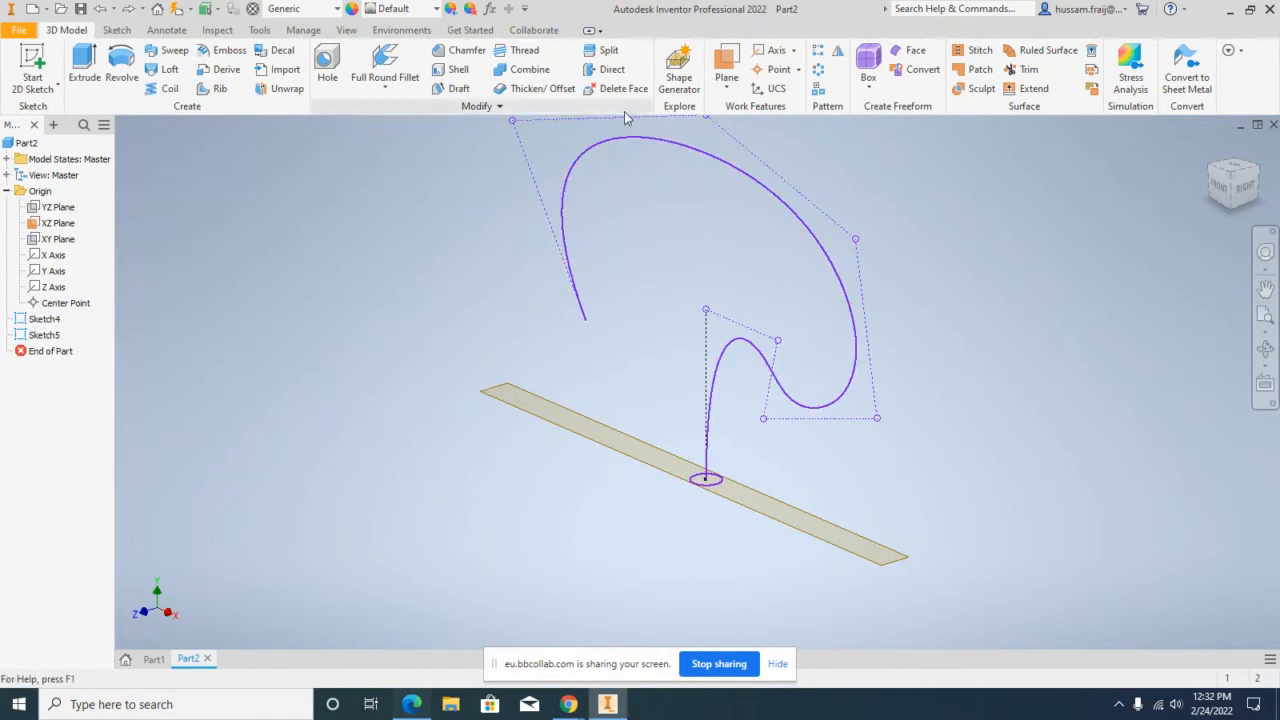
{"action": "left_click", "coordinate": [726, 86]}
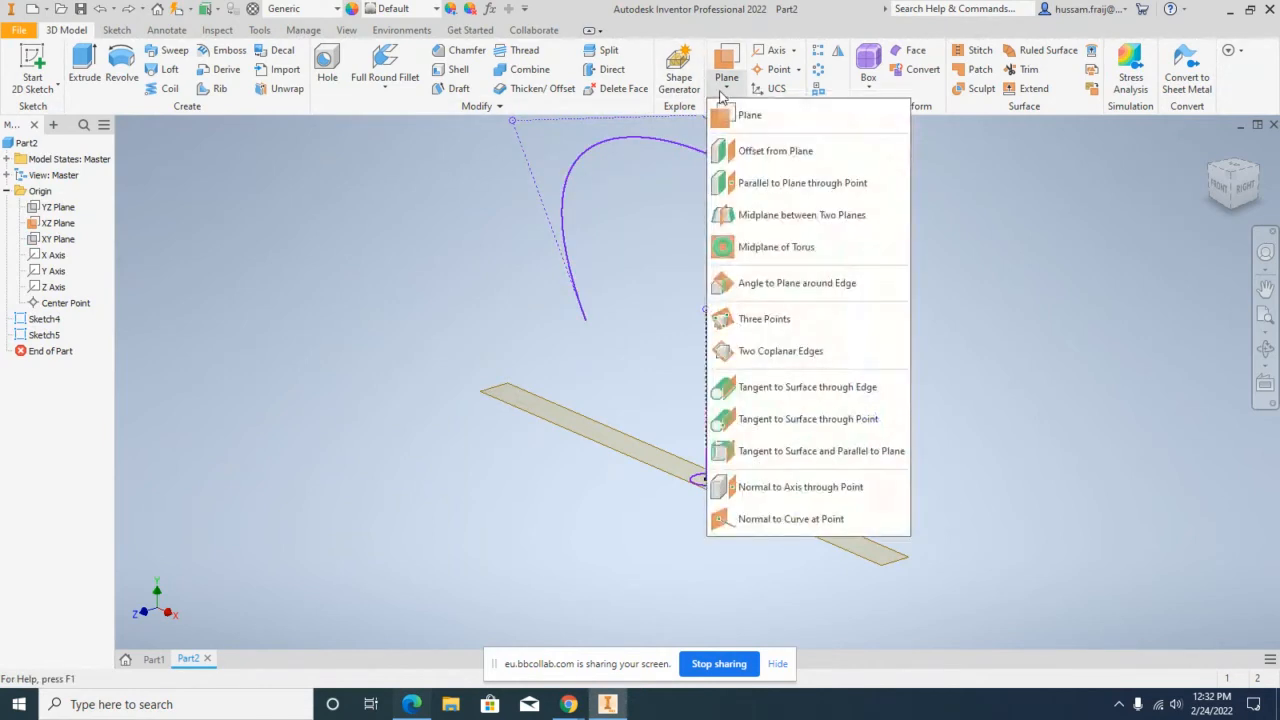
{"action": "left_click", "coordinate": [783, 521]}
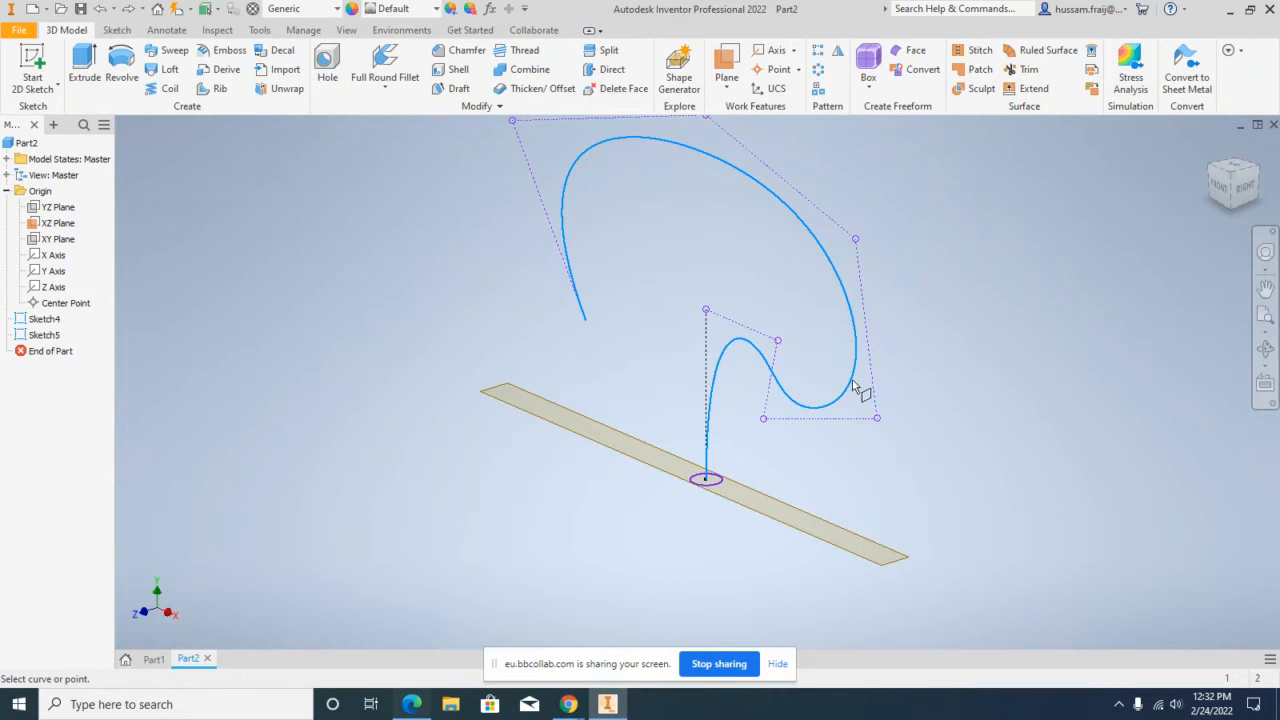
{"action": "key", "text": "Escape"}
Step: Edit the spline's sketch, place three points along its upper curve and one at its free end, and finish the sketch
{"action": "right_click", "coordinate": [48, 320]}
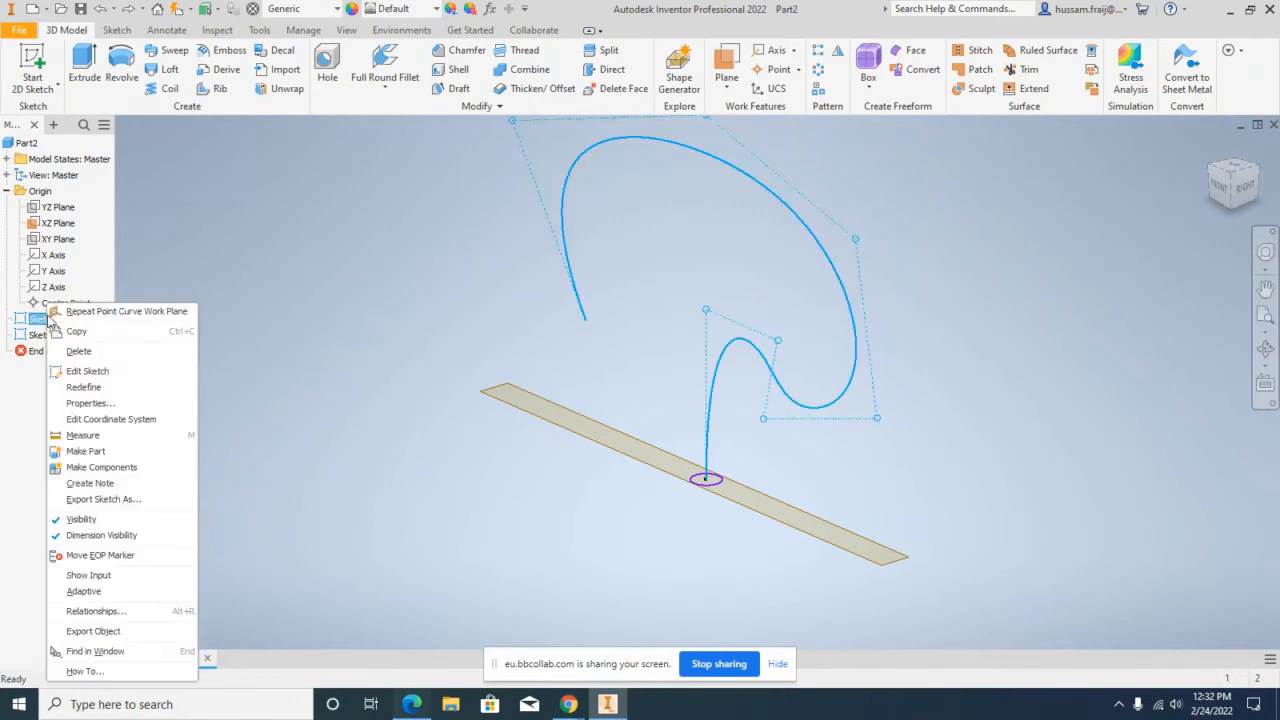
{"action": "left_click", "coordinate": [92, 374]}
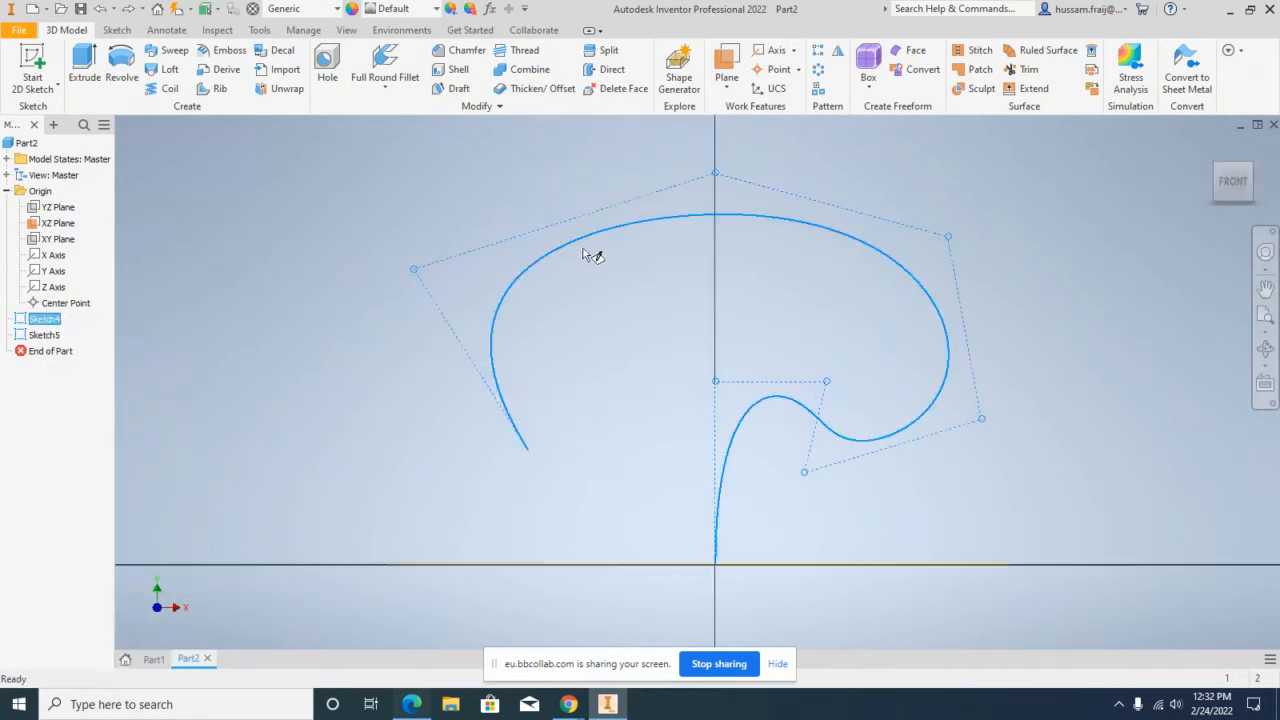
{"action": "left_click", "coordinate": [92, 91]}
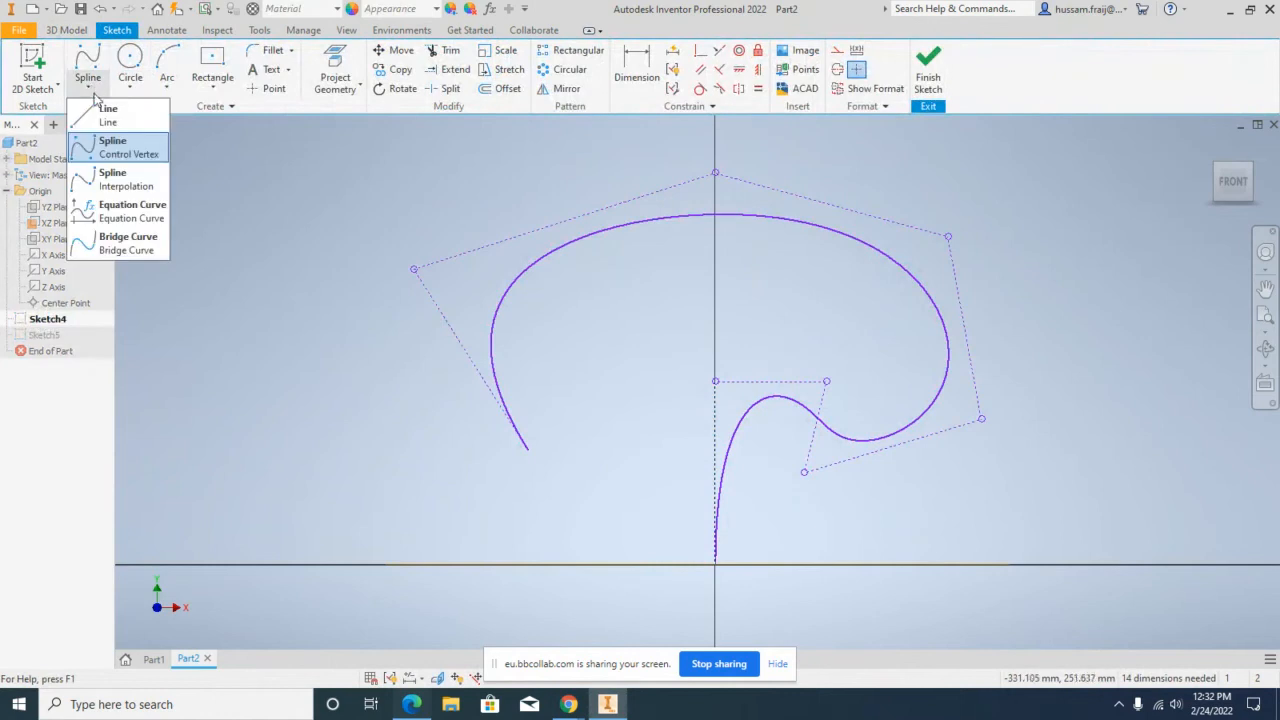
{"action": "left_click", "coordinate": [268, 88]}
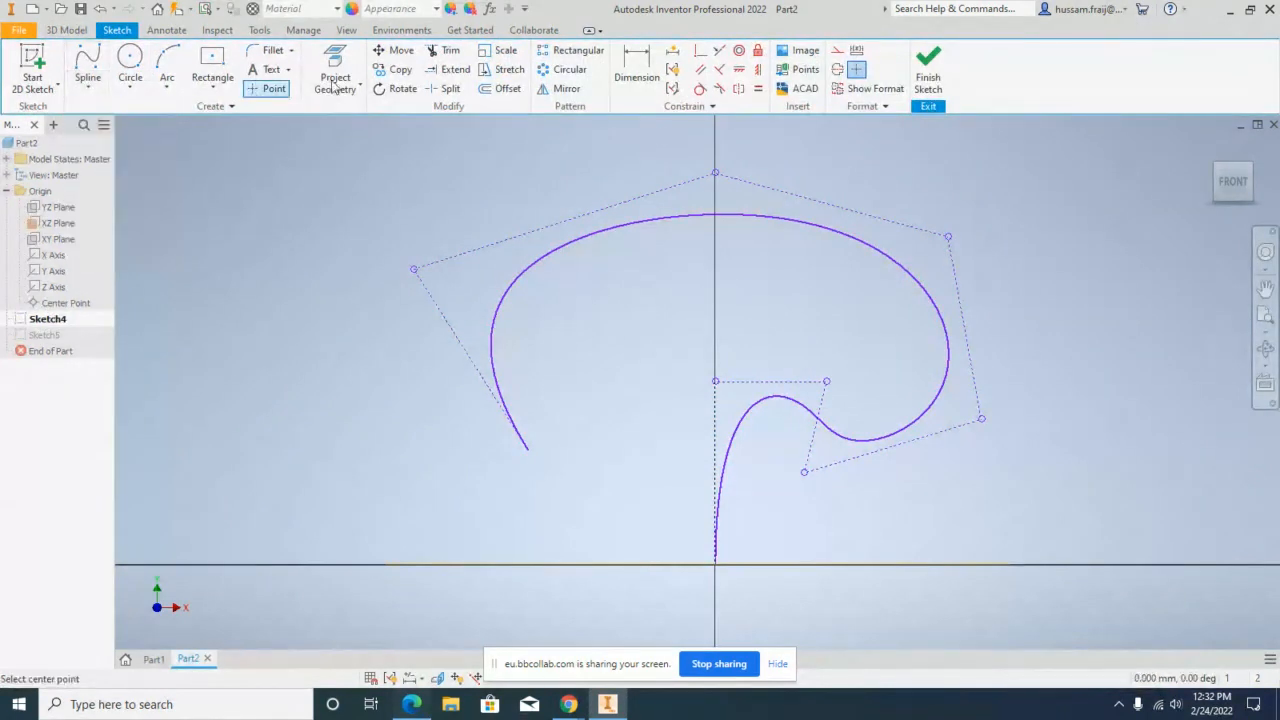
{"action": "left_click", "coordinate": [946, 343]}
{"action": "left_click", "coordinate": [831, 229]}
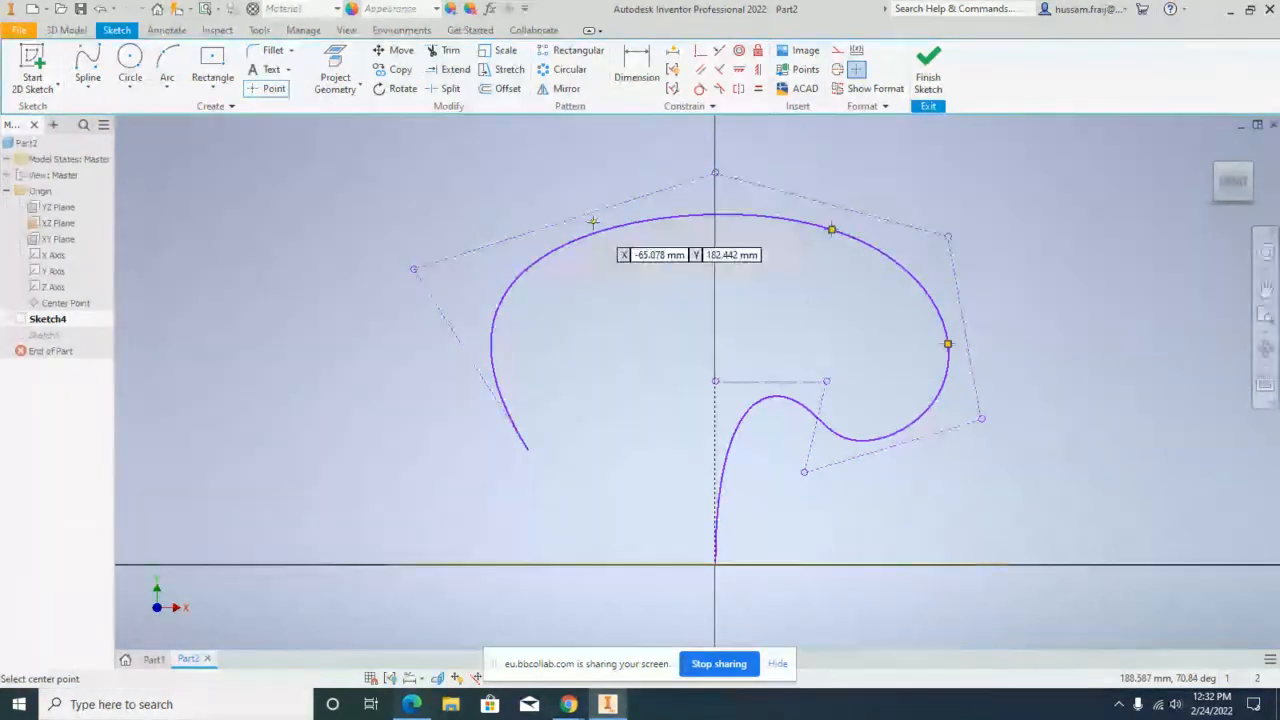
{"action": "left_click", "coordinate": [582, 237]}
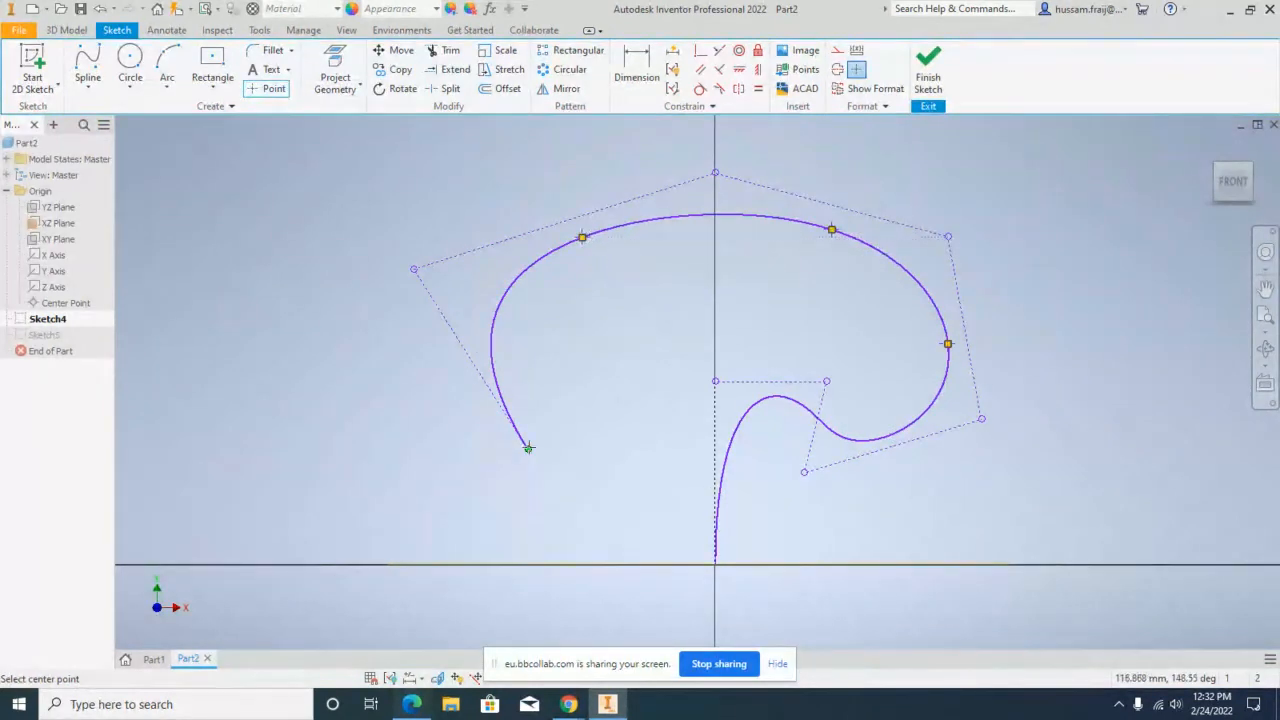
{"action": "right_click", "coordinate": [655, 365]}
{"action": "left_click", "coordinate": [665, 345]}
{"action": "left_click", "coordinate": [925, 75]}
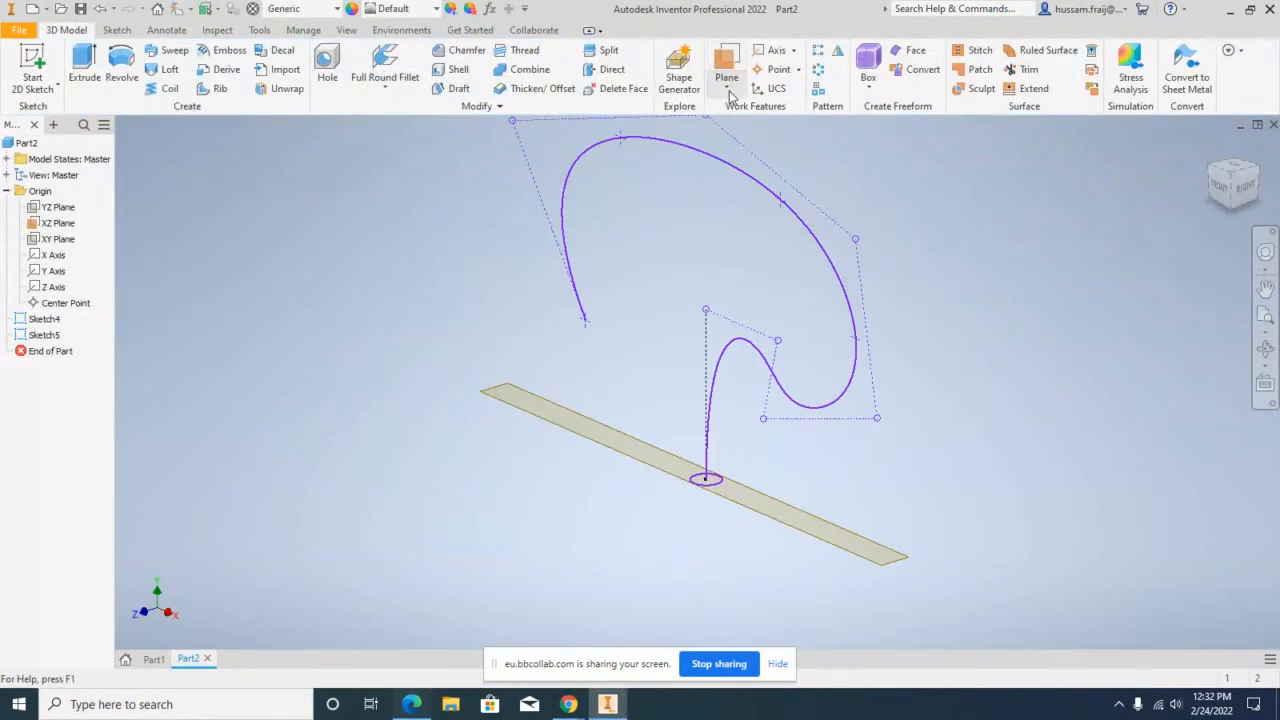
Step: Create a work plane normal to the spline at the sketch point on its outer right-hand bend
{"action": "left_click", "coordinate": [731, 93]}
{"action": "left_click", "coordinate": [745, 517]}
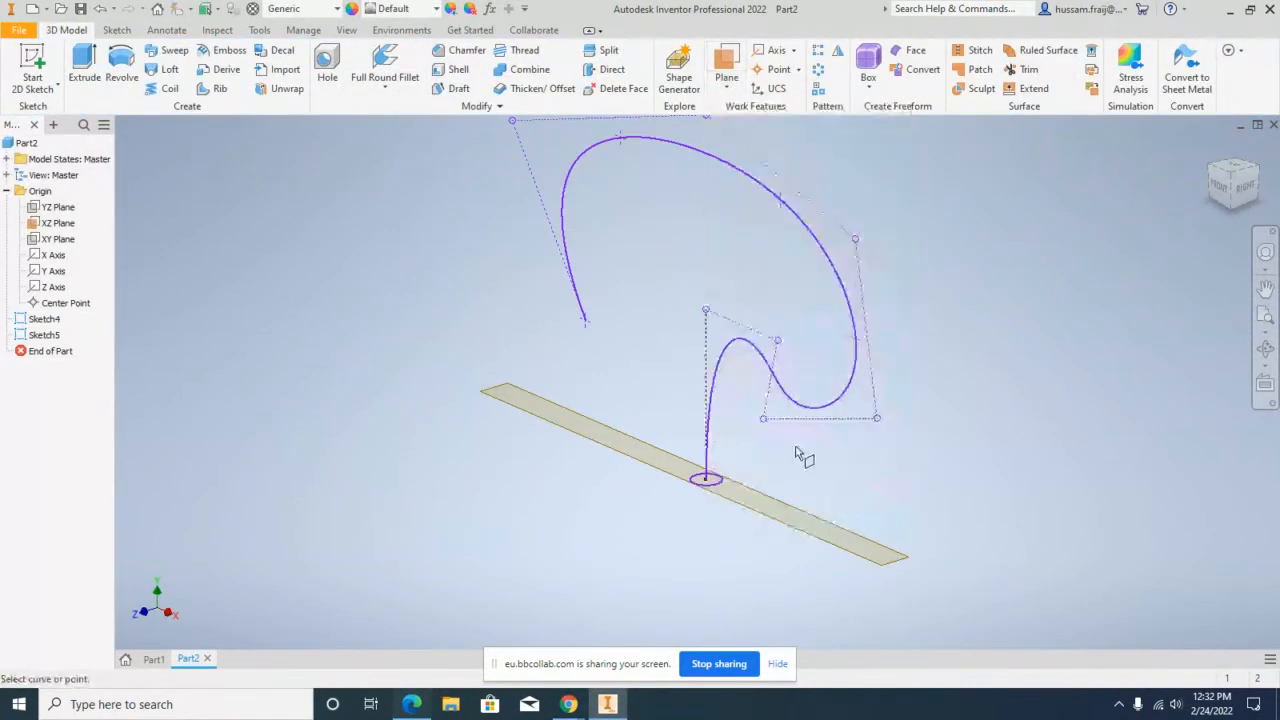
{"action": "left_click", "coordinate": [855, 347]}
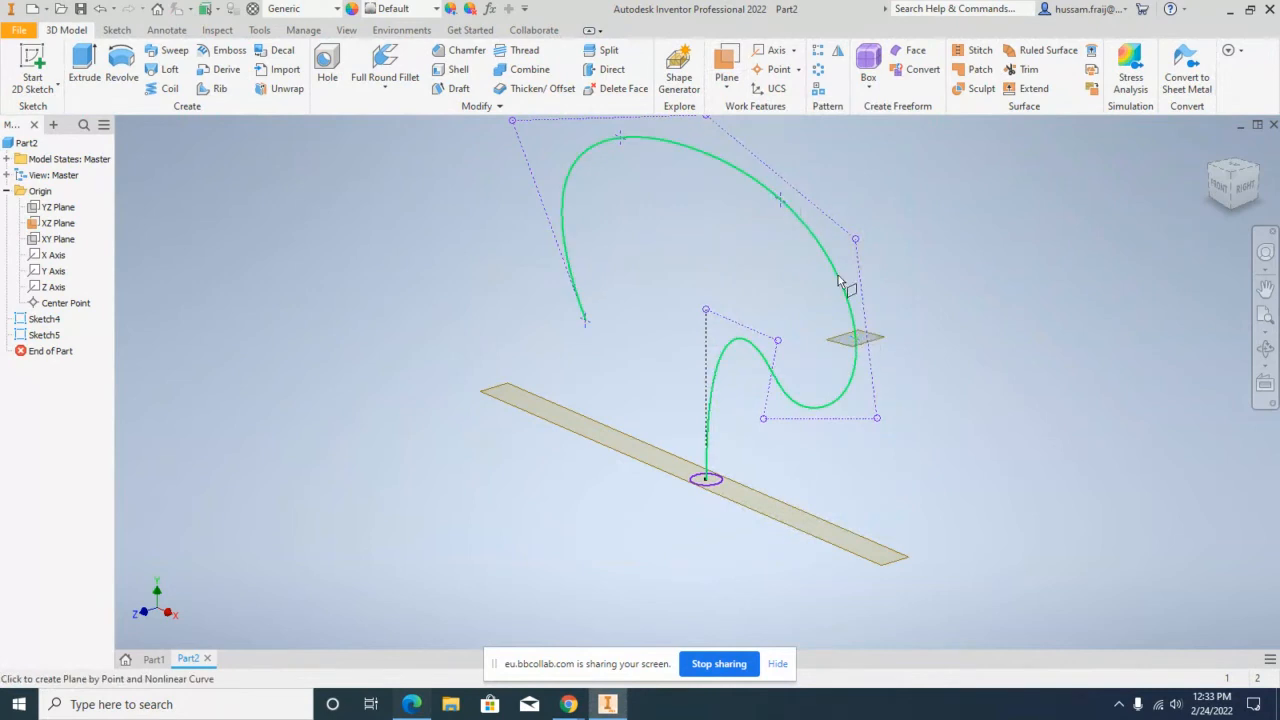
{"action": "right_click", "coordinate": [900, 282]}
{"action": "left_click", "coordinate": [895, 273]}
{"action": "left_click", "coordinate": [858, 343]}
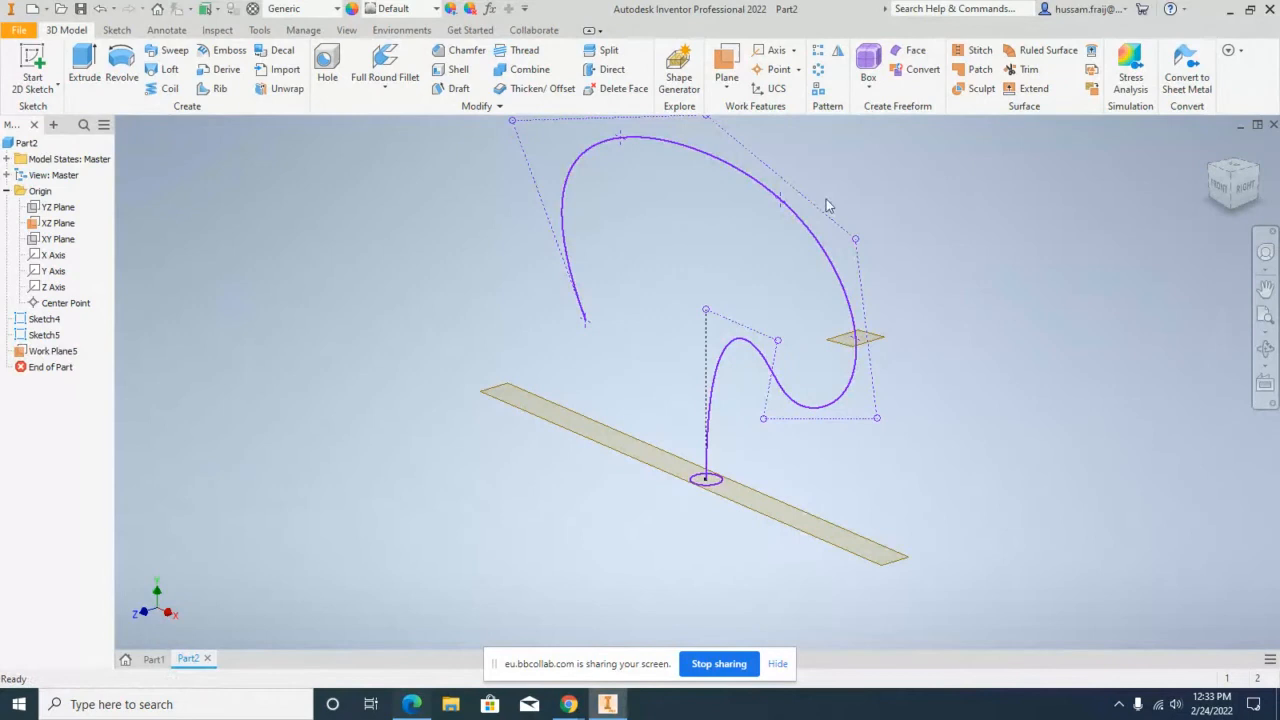
Step: Create a work plane normal to the spline at the middle of the three sketch points along its upper curve
{"action": "left_click", "coordinate": [726, 86]}
{"action": "left_click", "coordinate": [758, 519]}
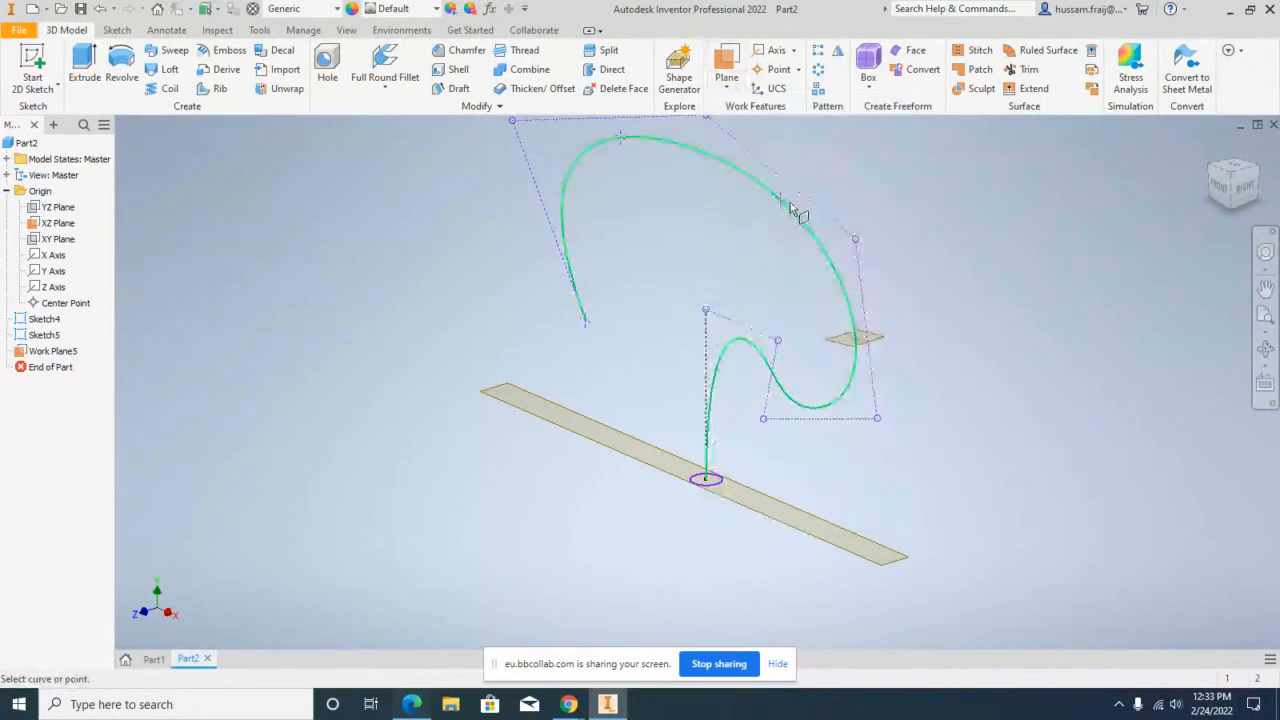
{"action": "left_click", "coordinate": [785, 205]}
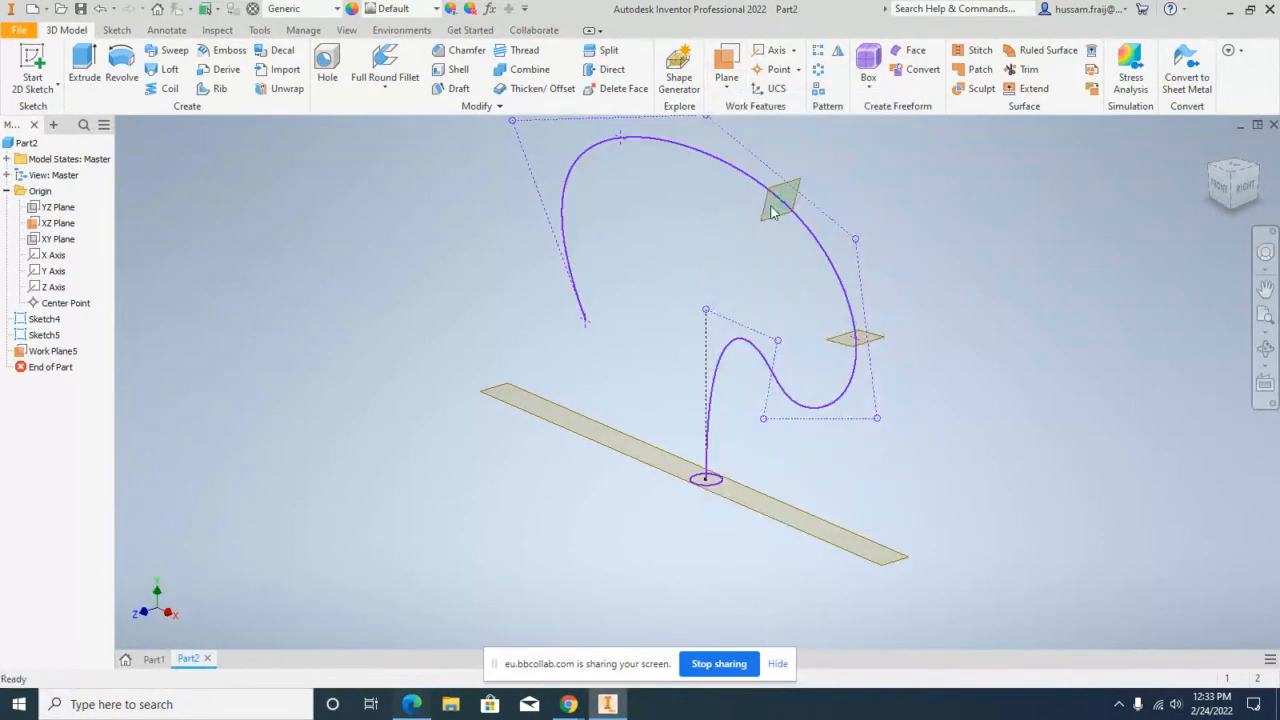
{"action": "right_click", "coordinate": [703, 226]}
{"action": "key", "text": "Escape"}
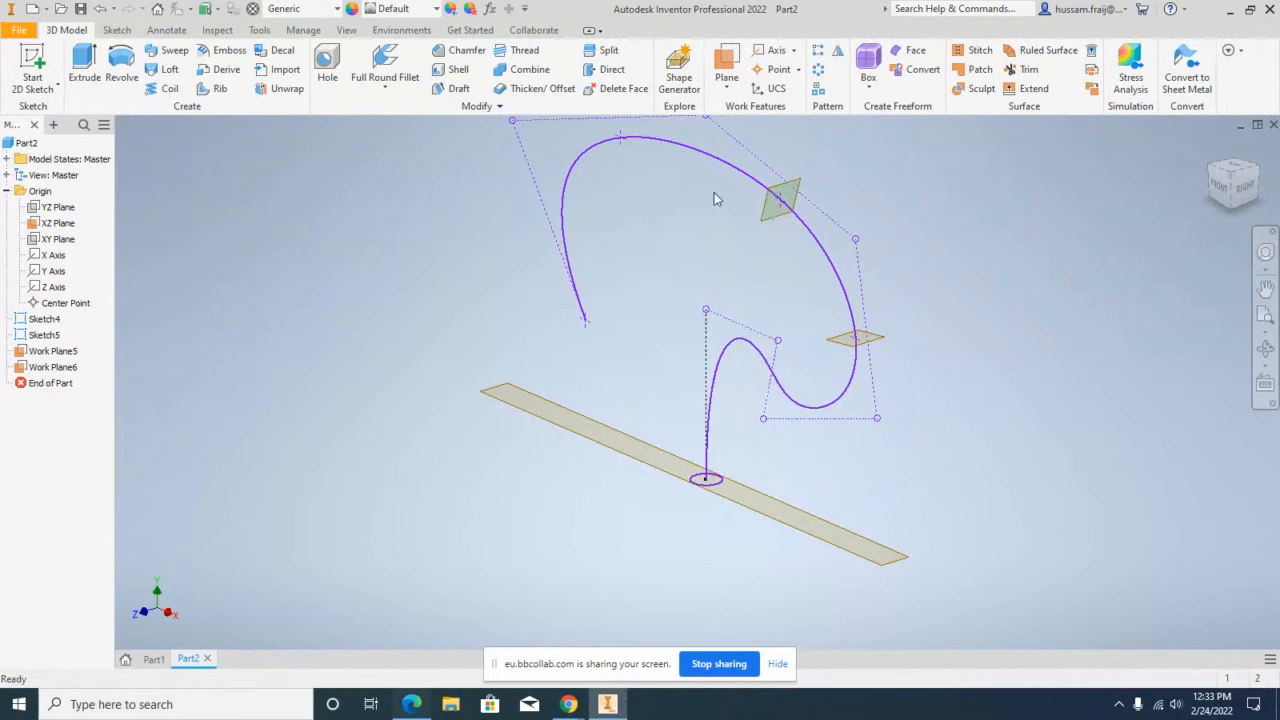
Step: Create a work plane normal to the spline at the sketch point near its crest
{"action": "left_click", "coordinate": [726, 86]}
{"action": "left_click", "coordinate": [758, 519]}
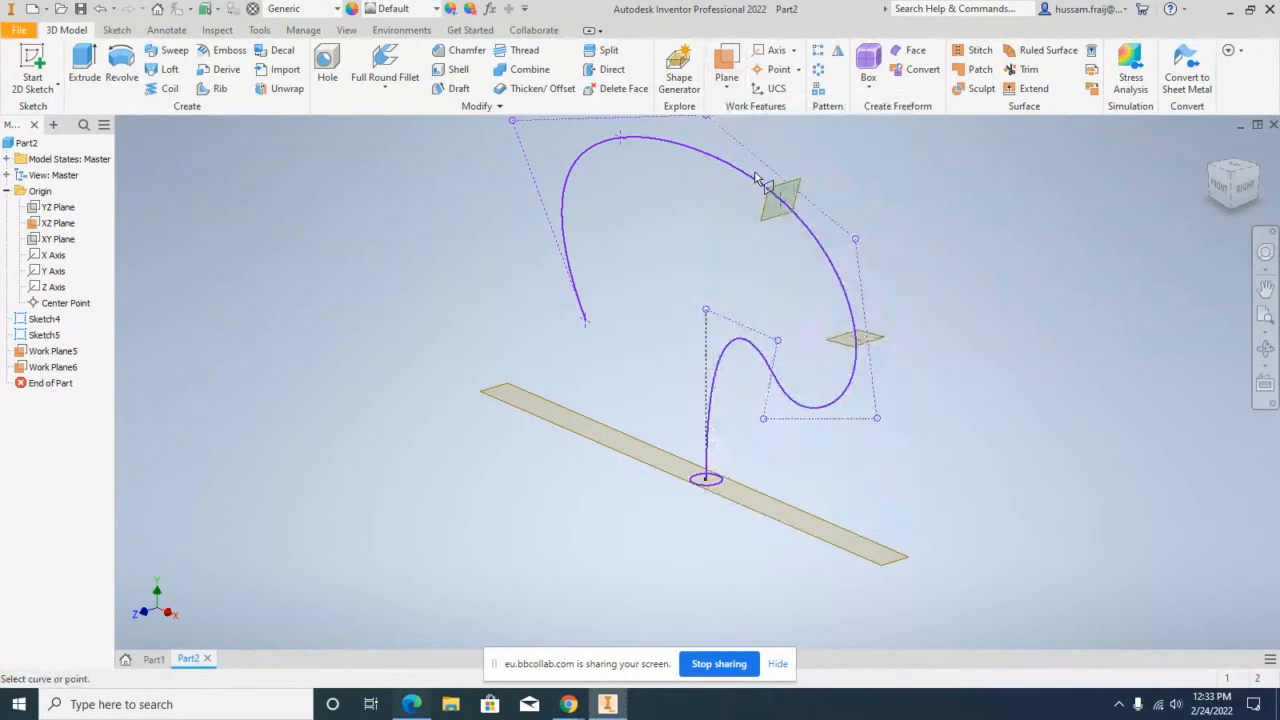
{"action": "left_click", "coordinate": [631, 143]}
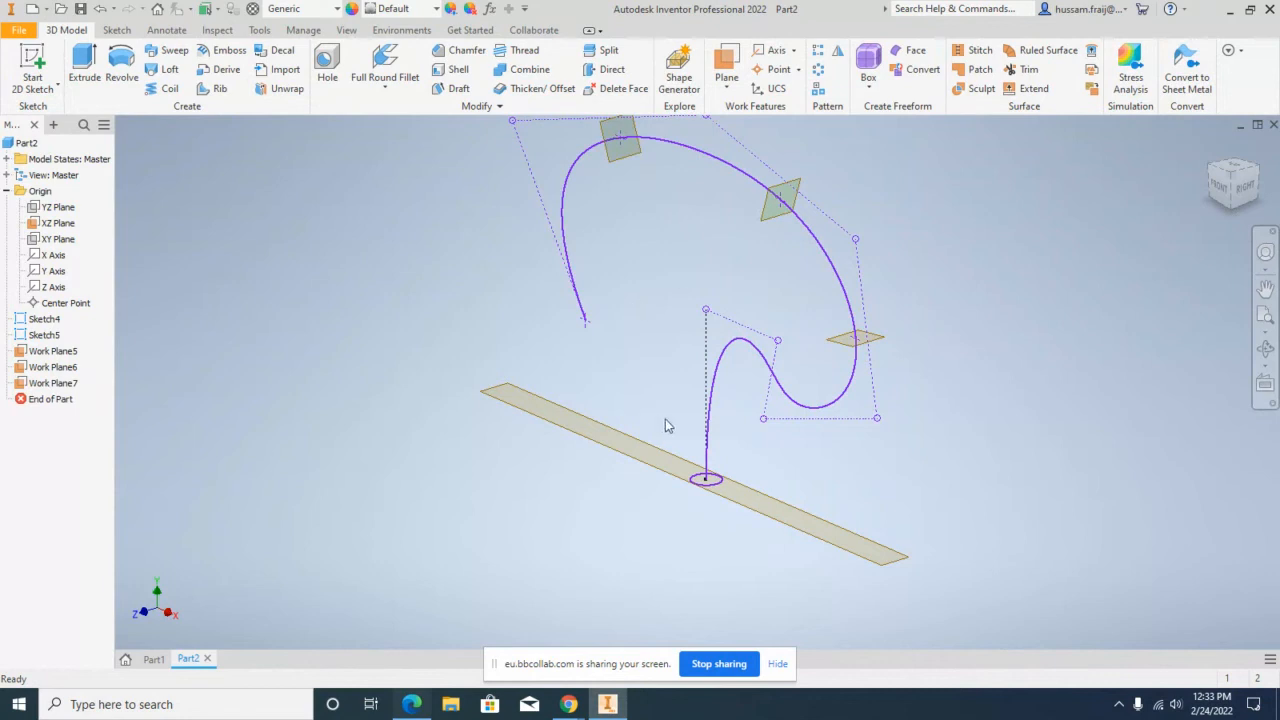
{"action": "right_click", "coordinate": [641, 370]}
{"action": "left_click", "coordinate": [731, 258]}
Step: Create a work plane normal to the spline at its free end point
{"action": "left_click", "coordinate": [727, 88]}
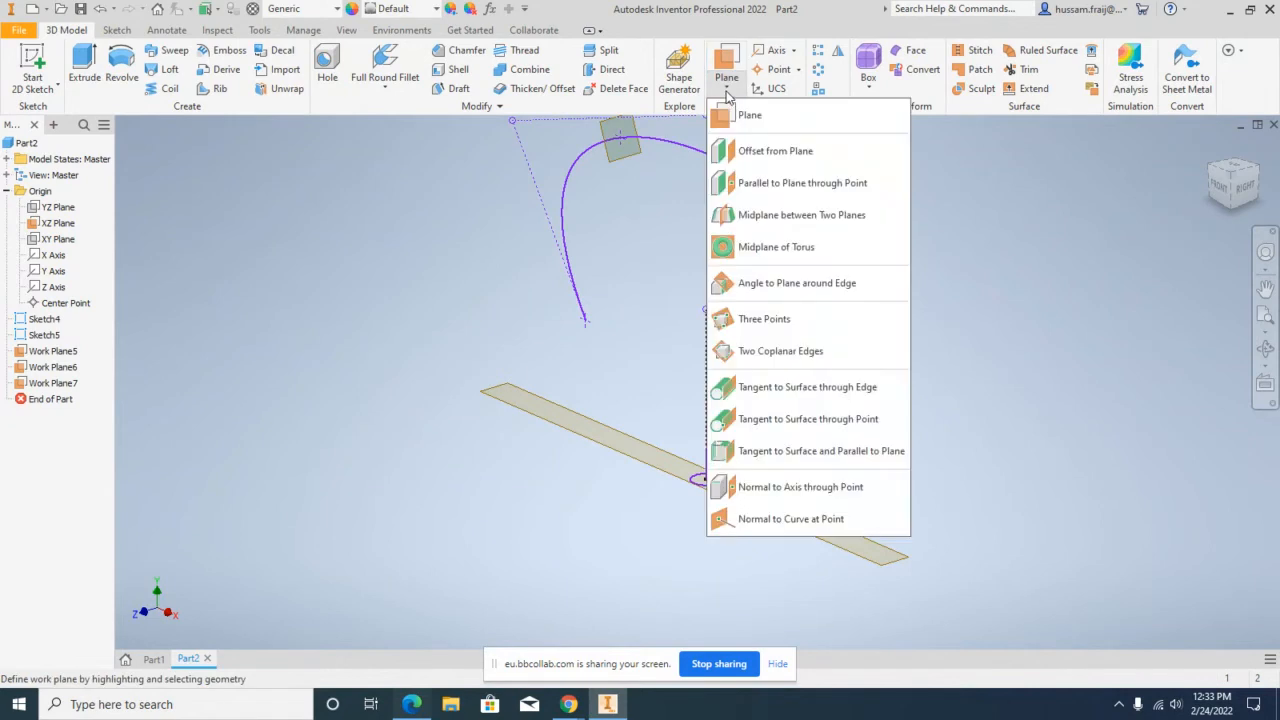
{"action": "left_click", "coordinate": [752, 519]}
{"action": "left_click", "coordinate": [586, 306]}
{"action": "left_click", "coordinate": [587, 320]}
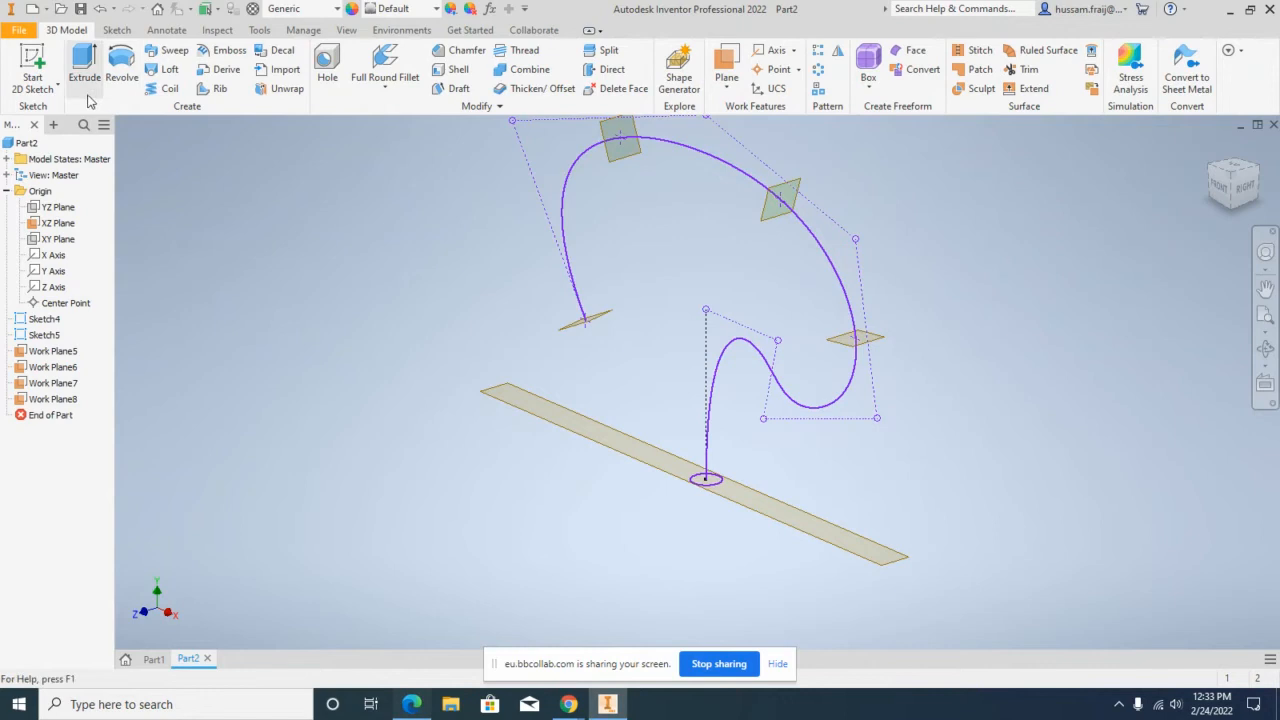
Step: Sketch a centre rectangle about the spline point on the work plane at the outer right-hand bend, and finish the sketch
{"action": "left_click", "coordinate": [32, 66]}
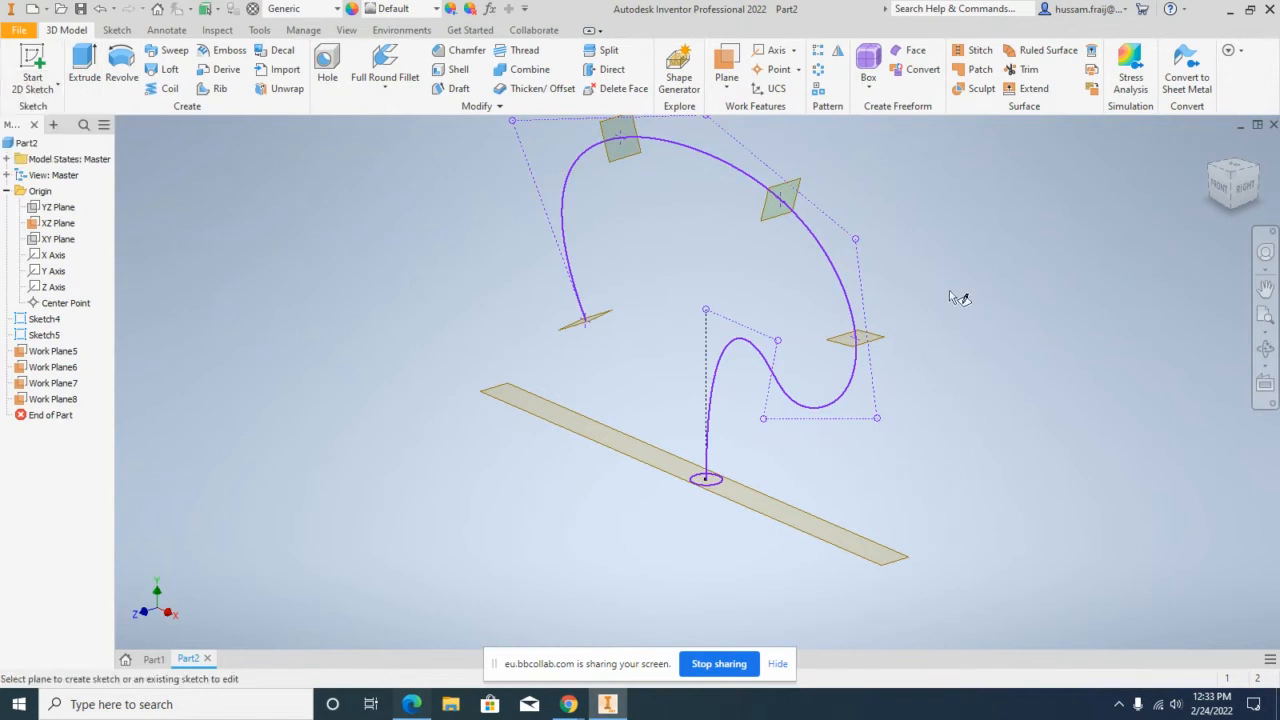
{"action": "left_click", "coordinate": [874, 340]}
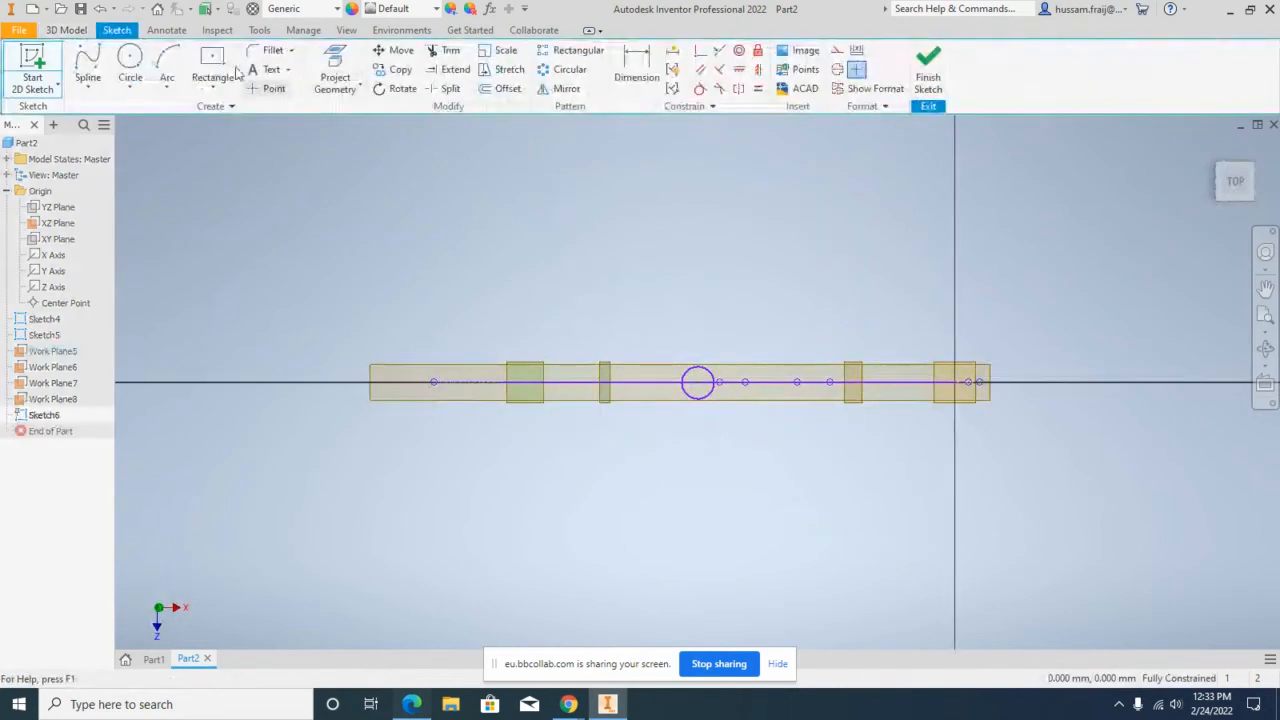
{"action": "left_click", "coordinate": [955, 382]}
{"action": "left_click", "coordinate": [977, 331]}
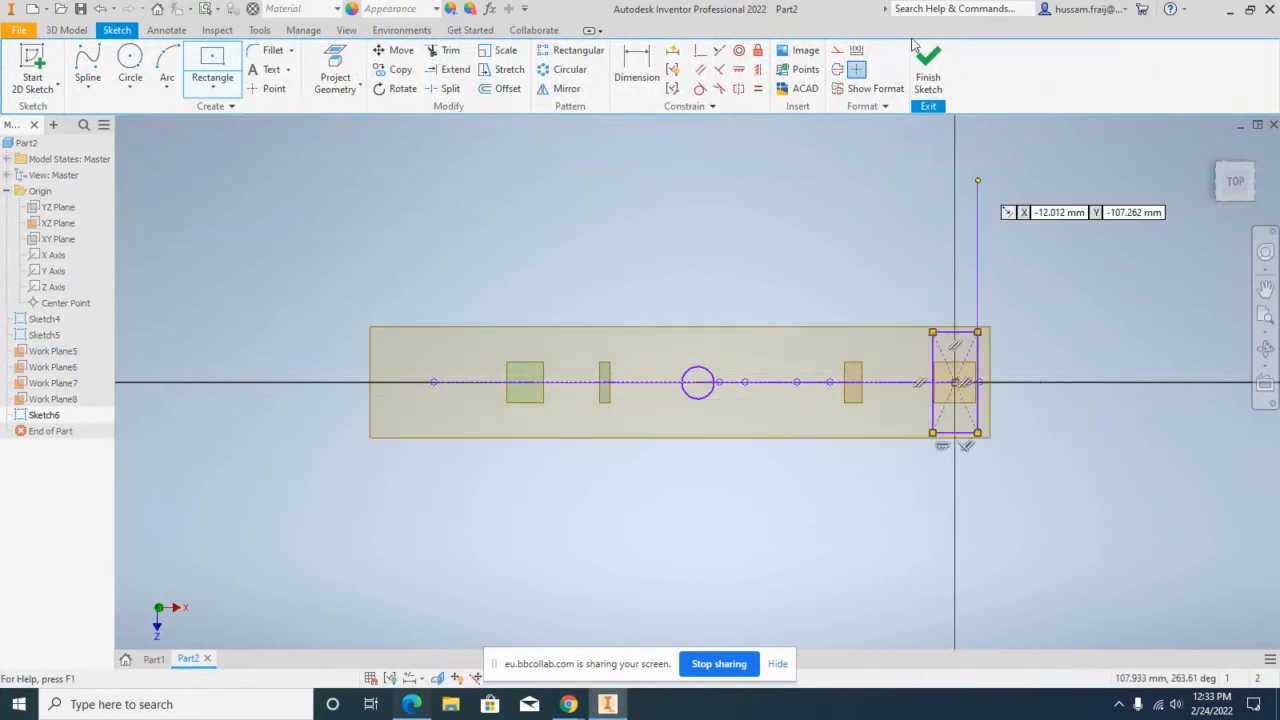
{"action": "left_click", "coordinate": [928, 77]}
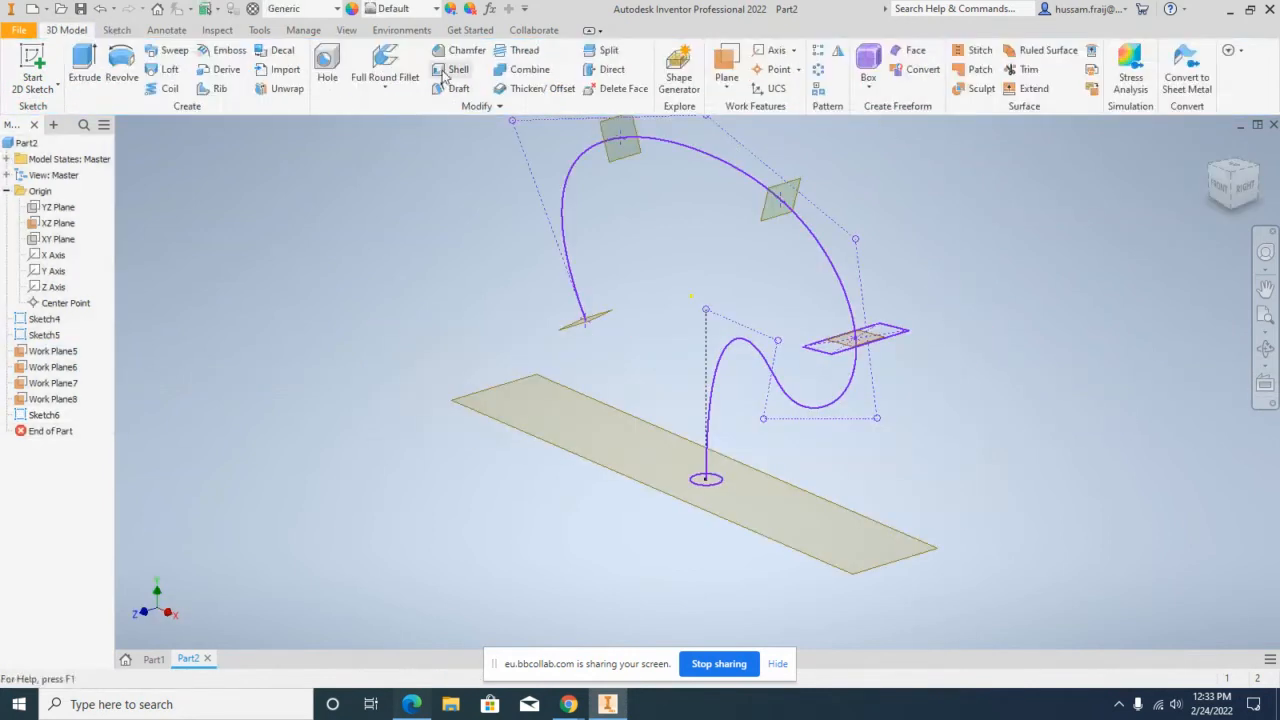
Step: Sketch a centre rectangle around the spline on the second work plane, between the right-hand bend and the crest, and finish the sketch
{"action": "left_click", "coordinate": [40, 88]}
{"action": "left_click", "coordinate": [46, 113]}
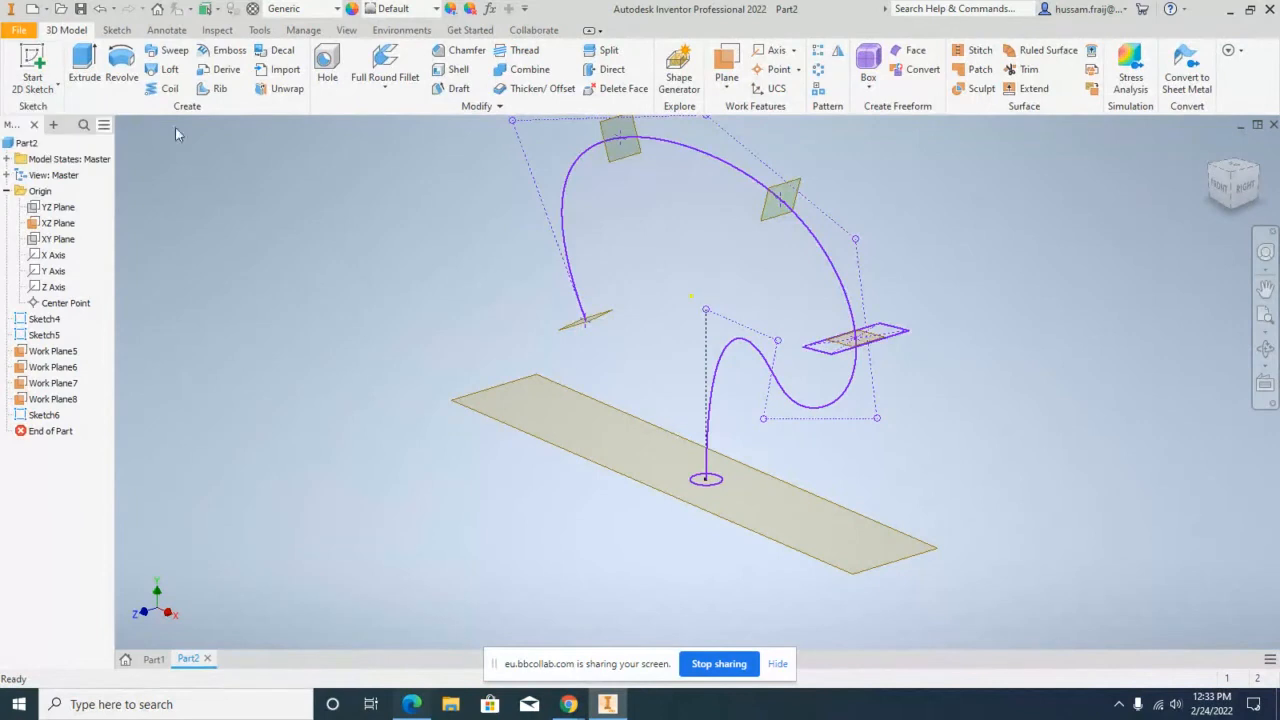
{"action": "left_click", "coordinate": [798, 192]}
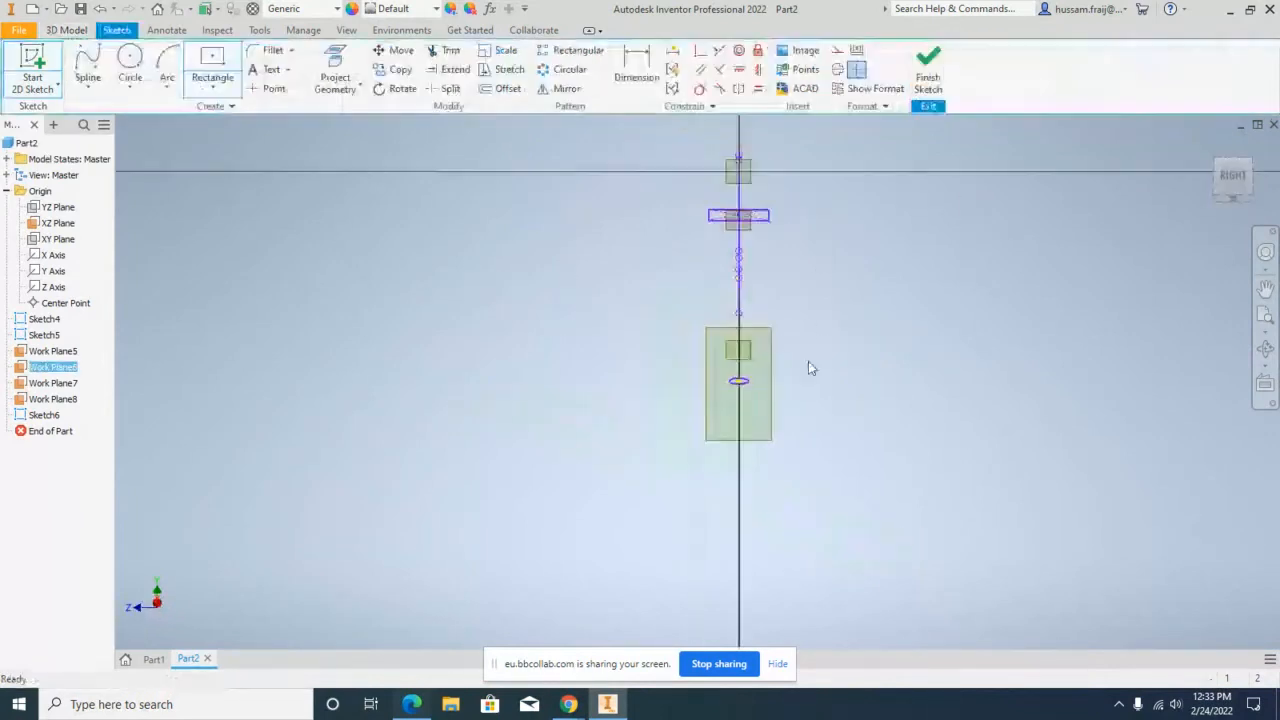
{"action": "scroll", "coordinate": [810, 245], "scroll_direction": "up", "scroll_amount": 4}
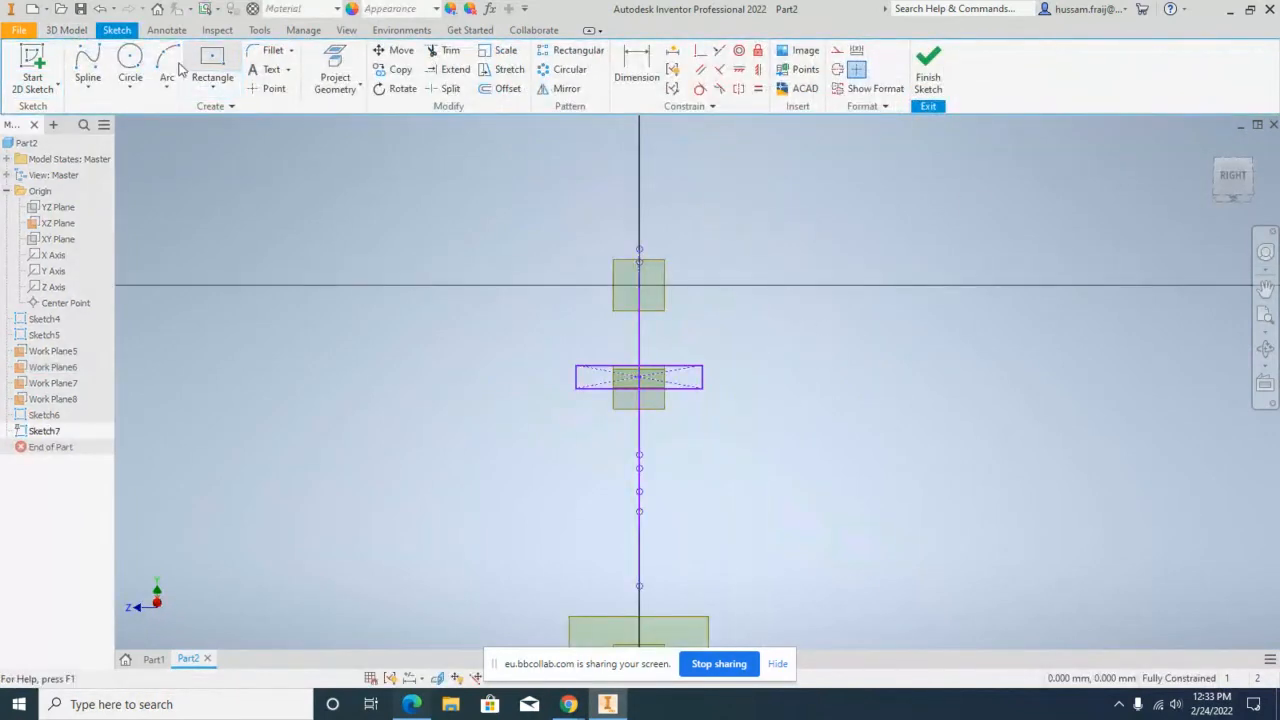
{"action": "left_click", "coordinate": [212, 65]}
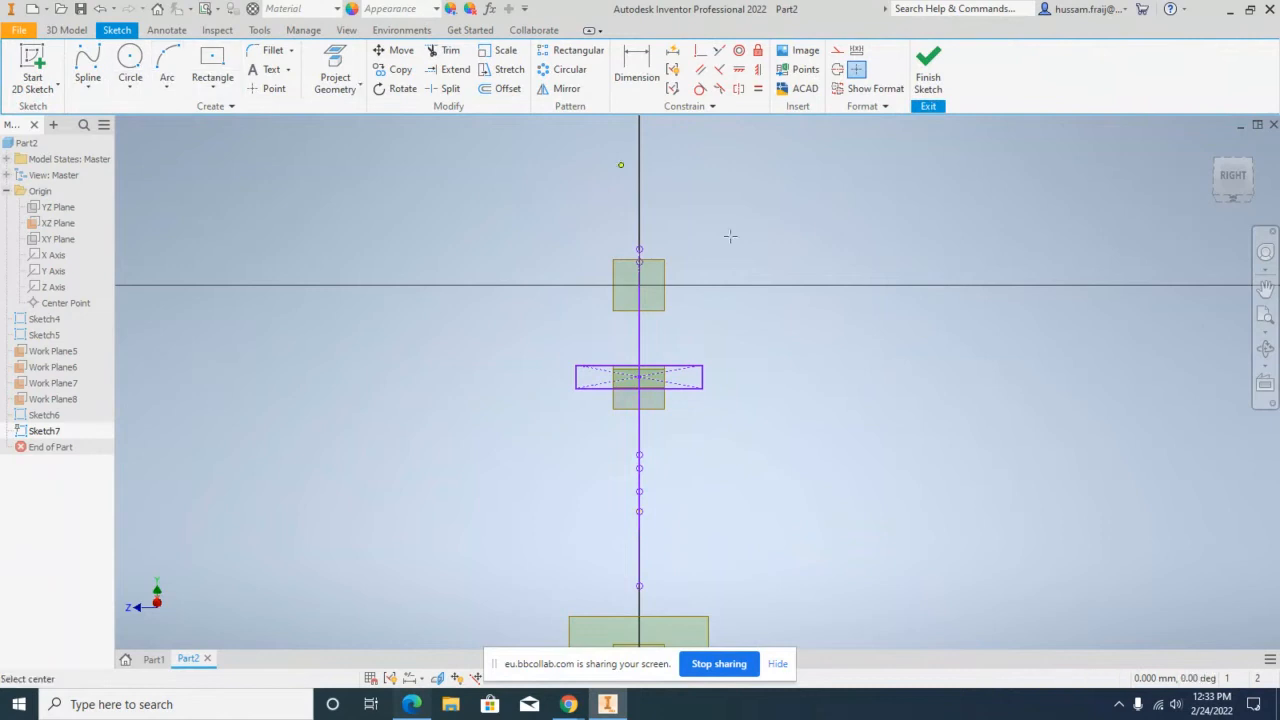
{"action": "left_click", "coordinate": [639, 281]}
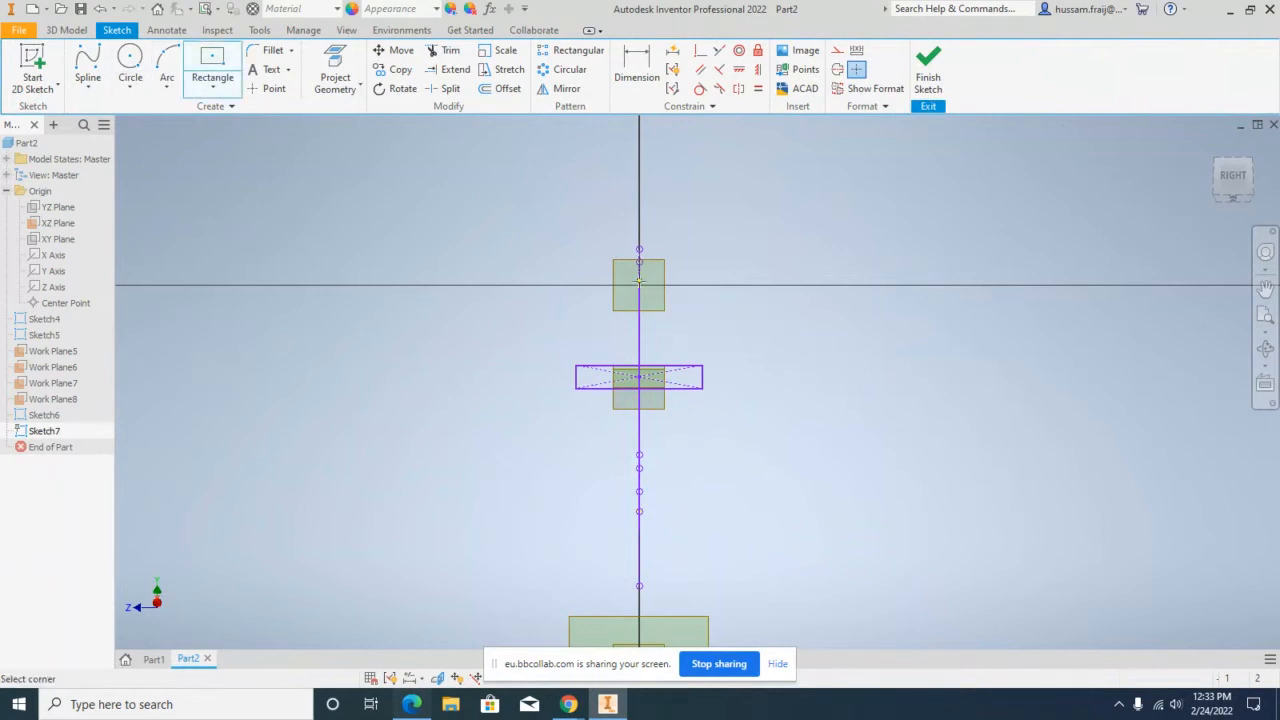
{"action": "left_click", "coordinate": [696, 255]}
{"action": "left_click", "coordinate": [928, 66]}
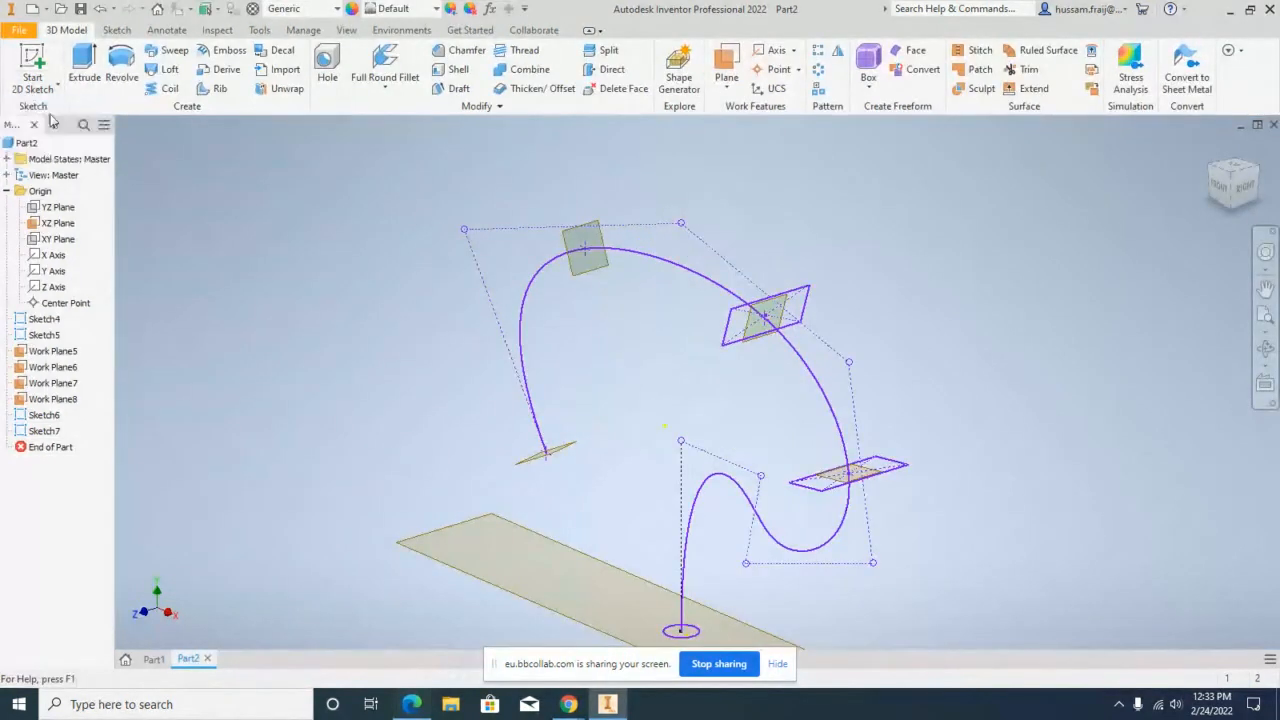
Step: Sketch a centre rectangle on the work plane near the spline's crest and finish the sketch
{"action": "left_click", "coordinate": [32, 72]}
{"action": "left_click", "coordinate": [511, 173]}
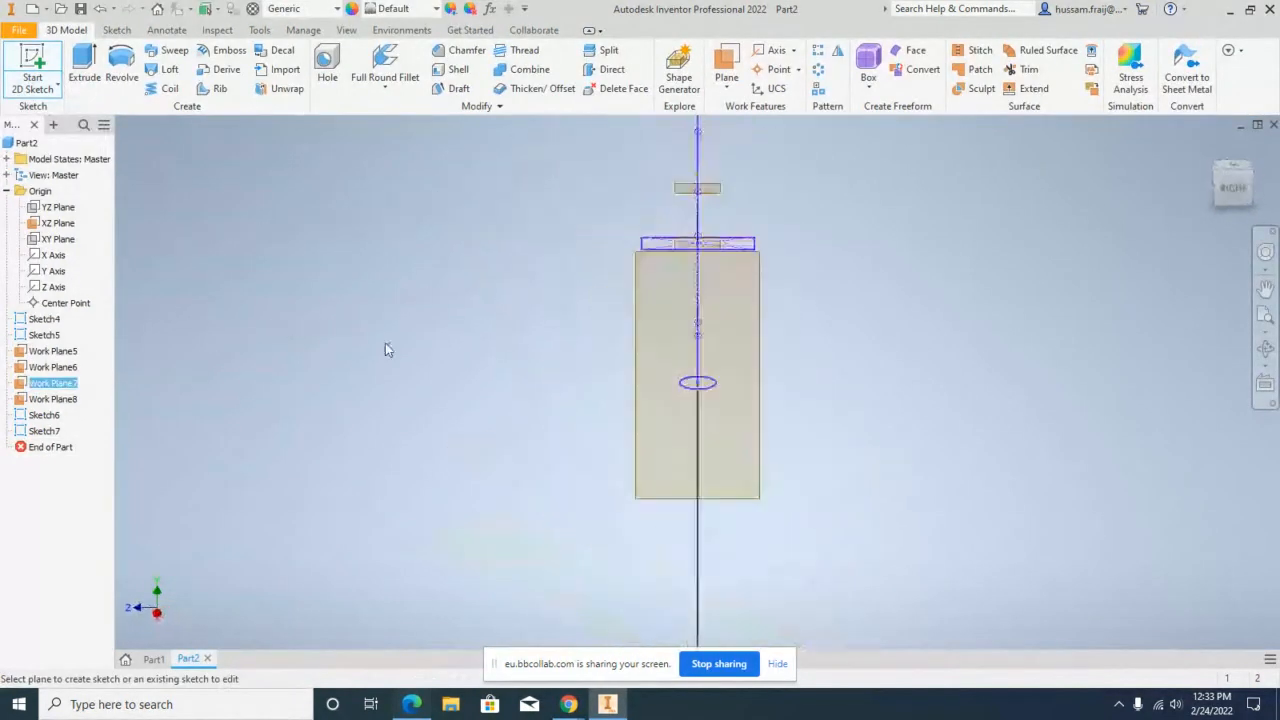
{"action": "left_click", "coordinate": [229, 65]}
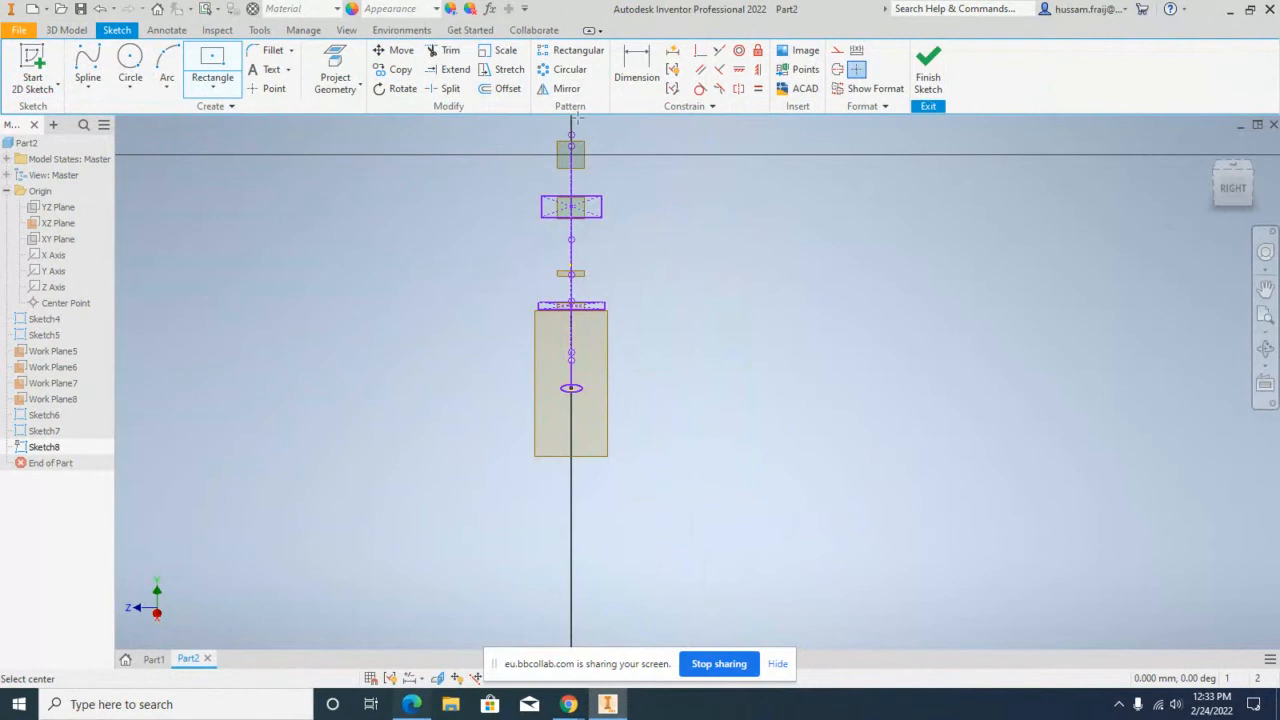
{"action": "left_click", "coordinate": [571, 145]}
{"action": "left_click", "coordinate": [928, 66]}
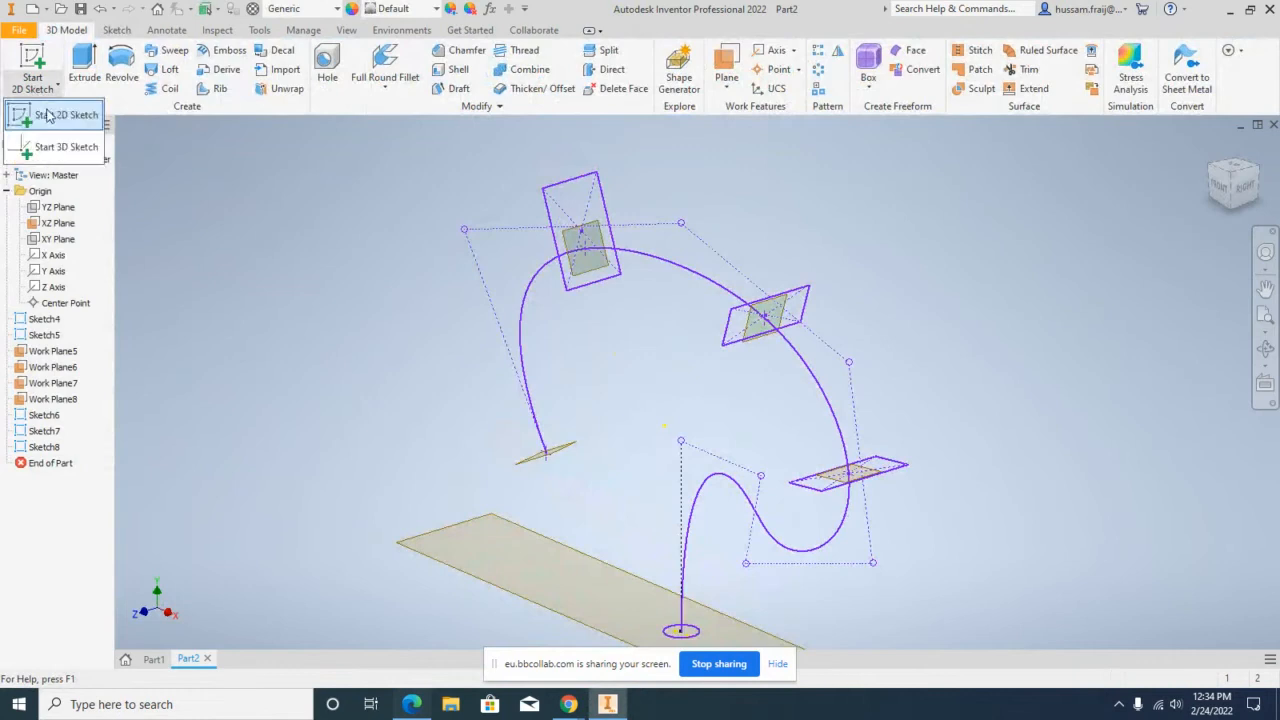
Step: Sketch a circle centred on the spline's free end point on the work plane there
{"action": "left_click", "coordinate": [33, 77]}
{"action": "left_click", "coordinate": [578, 452]}
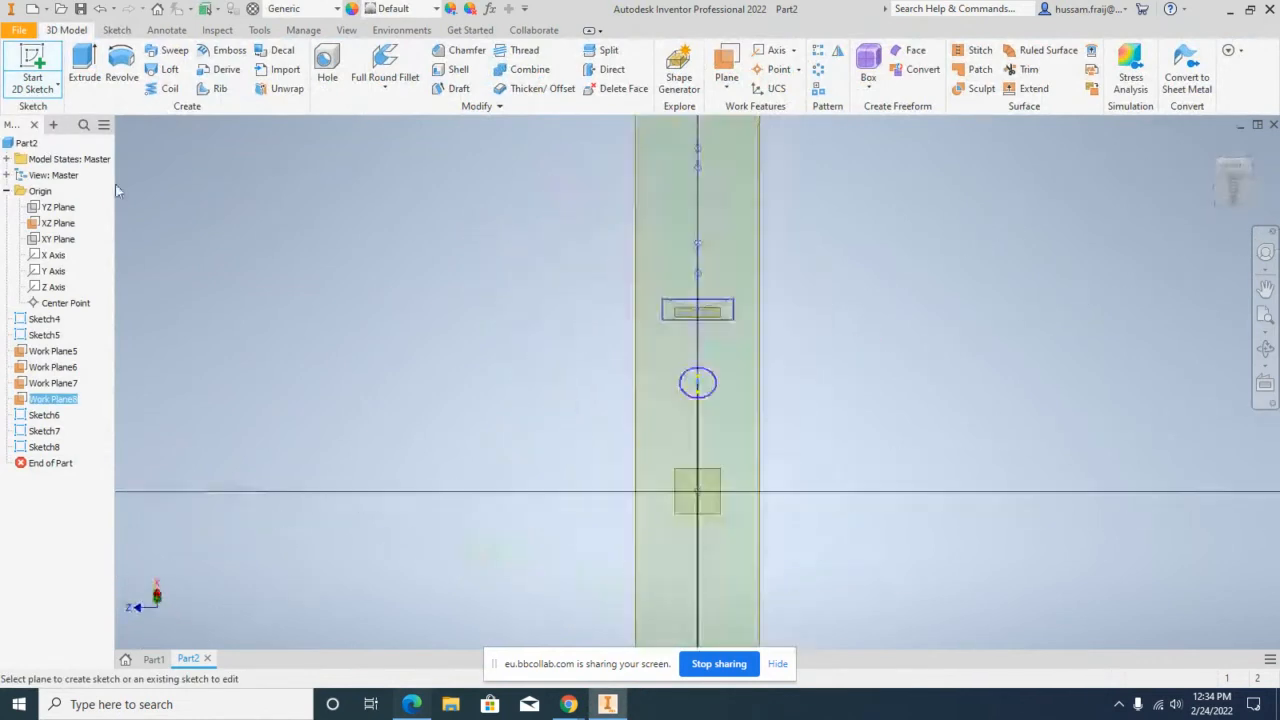
{"action": "left_click", "coordinate": [130, 58]}
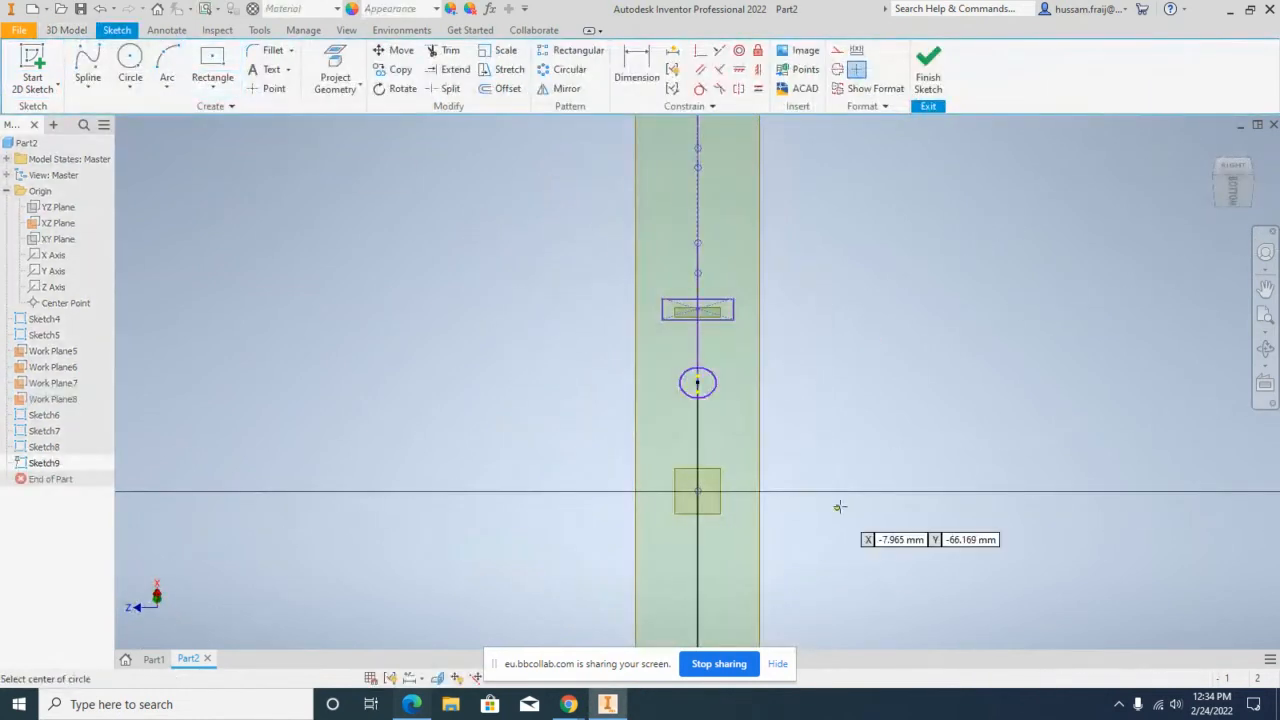
{"action": "left_click", "coordinate": [697, 491]}
{"action": "left_click", "coordinate": [700, 455]}
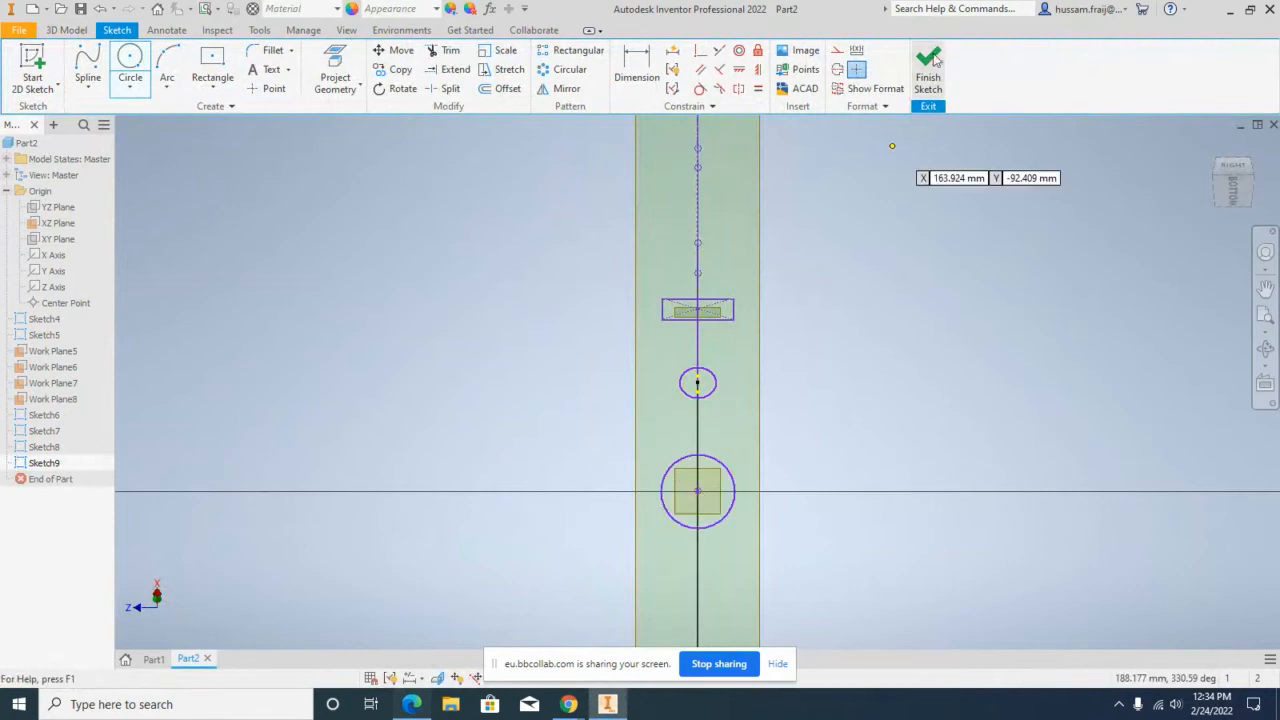
Step: Finish the circle sketch at the spline's free end point
{"action": "left_click", "coordinate": [940, 60]}
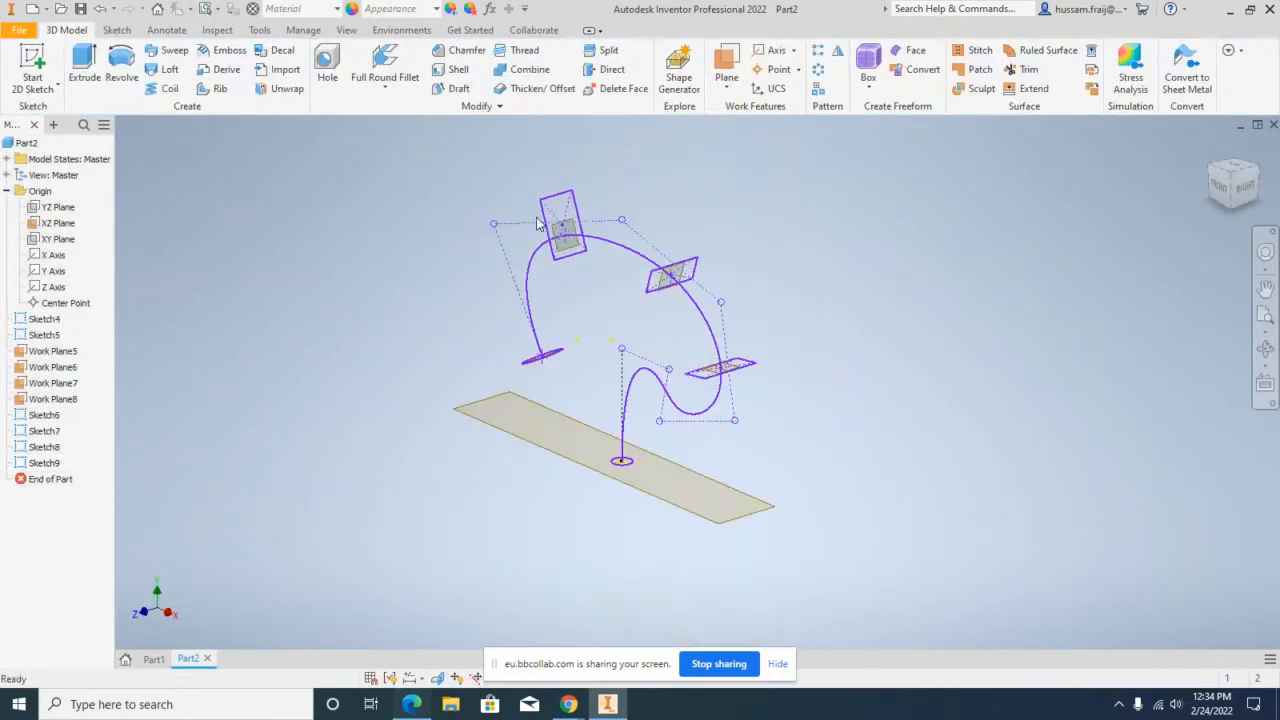
{"action": "left_click", "coordinate": [1266, 347]}
{"action": "left_click_drag", "start_coordinate": [806, 354], "coordinate": [843, 329]}
{"action": "key", "text": "Escape"}
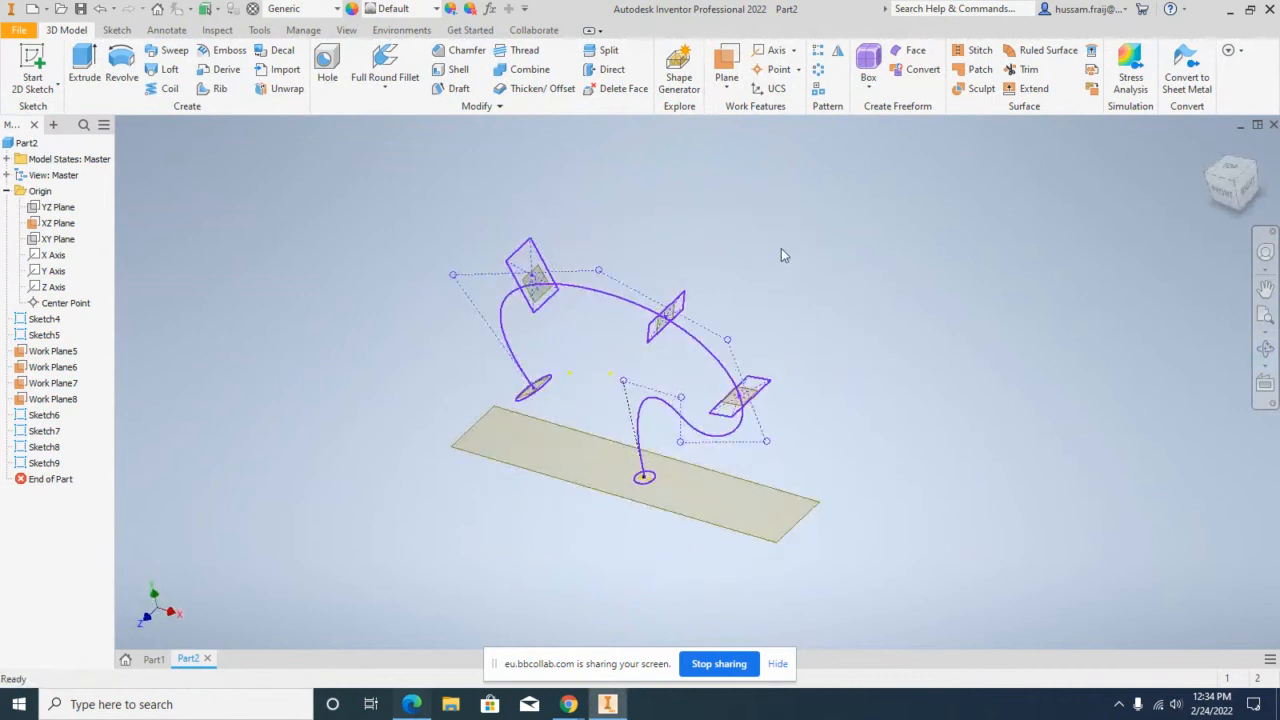
Step: Start a Loft and add the five profiles as sections in order along the spline, from the base circle to the end circle
{"action": "left_click", "coordinate": [165, 71]}
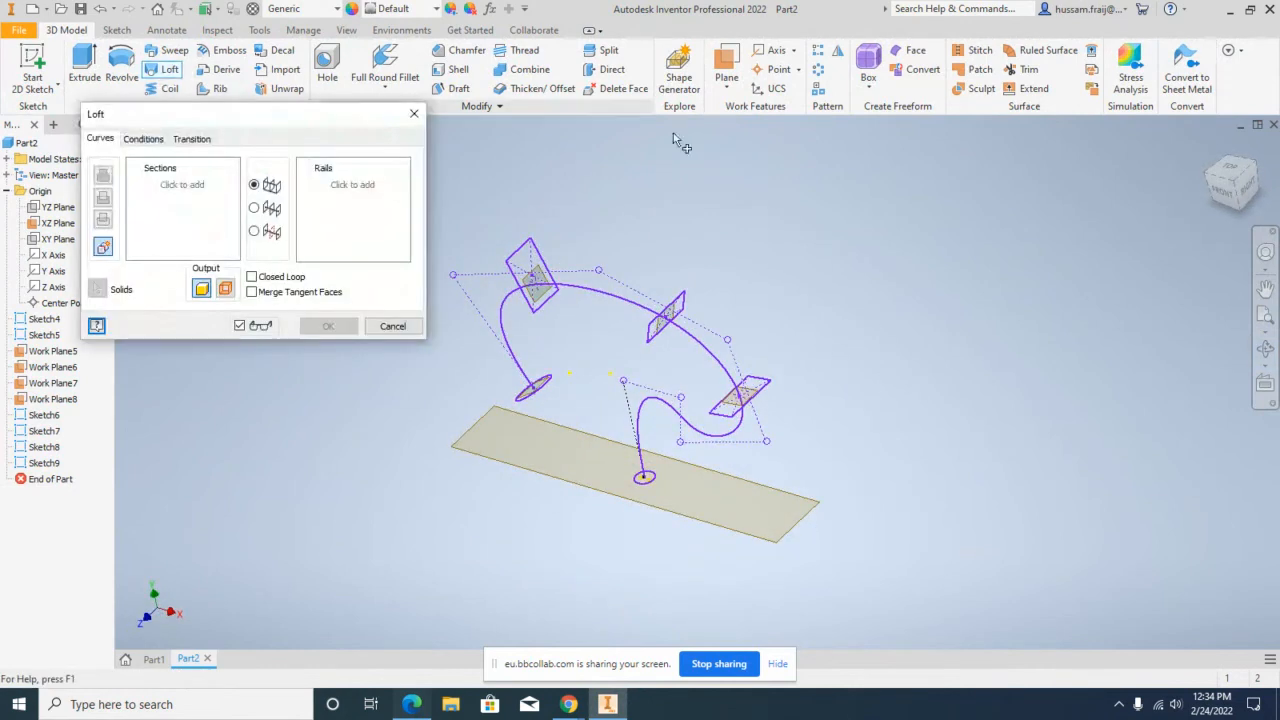
{"action": "left_click", "coordinate": [656, 478]}
{"action": "left_click", "coordinate": [758, 398]}
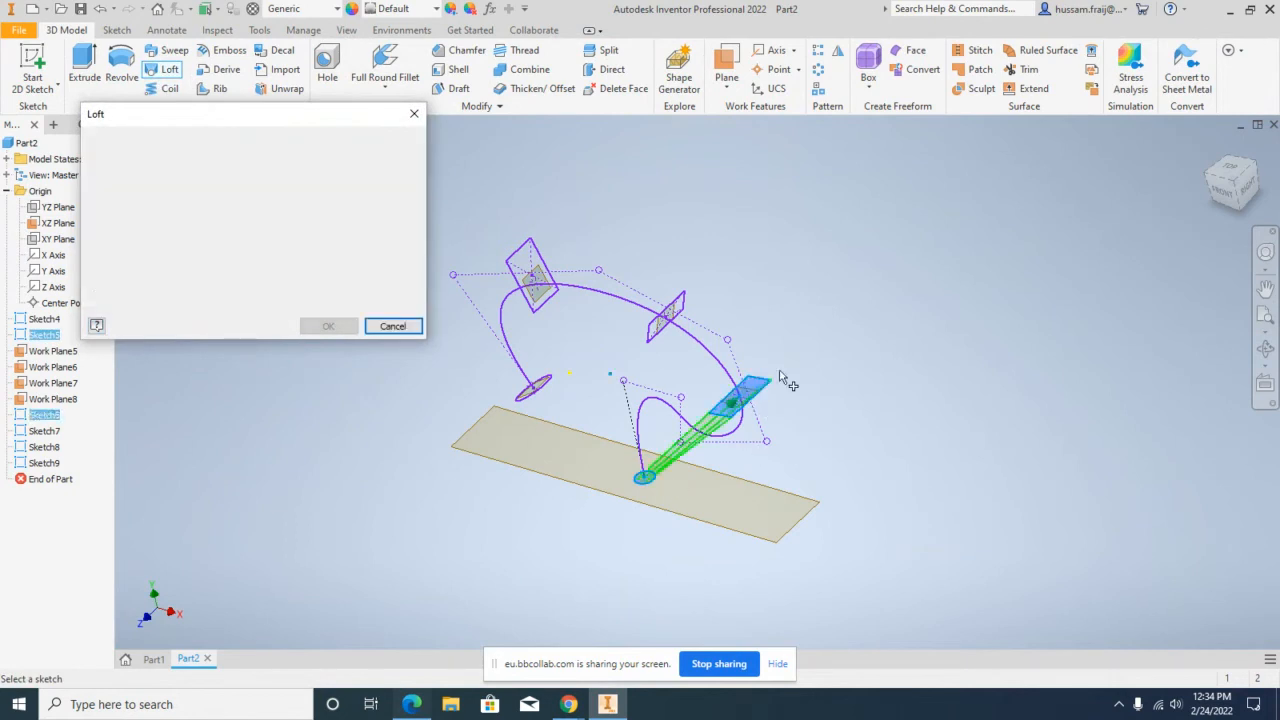
{"action": "left_click", "coordinate": [673, 306]}
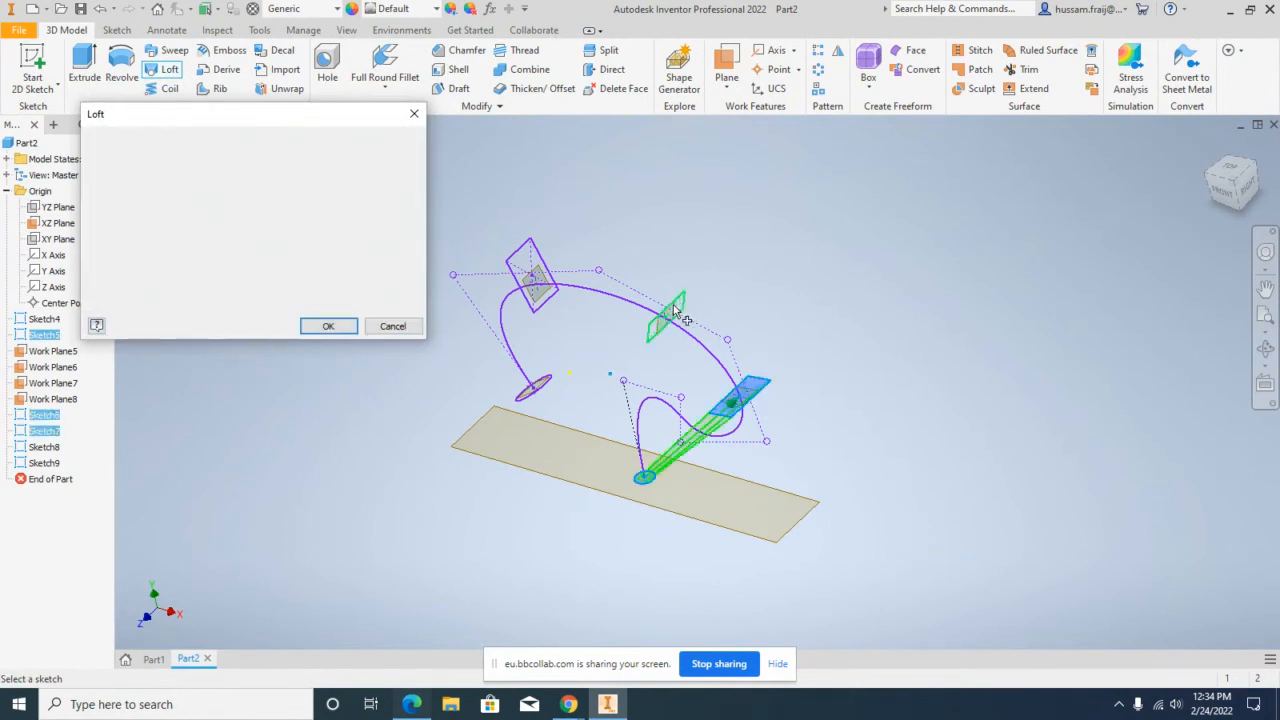
{"action": "left_click", "coordinate": [534, 258]}
{"action": "left_click", "coordinate": [549, 380]}
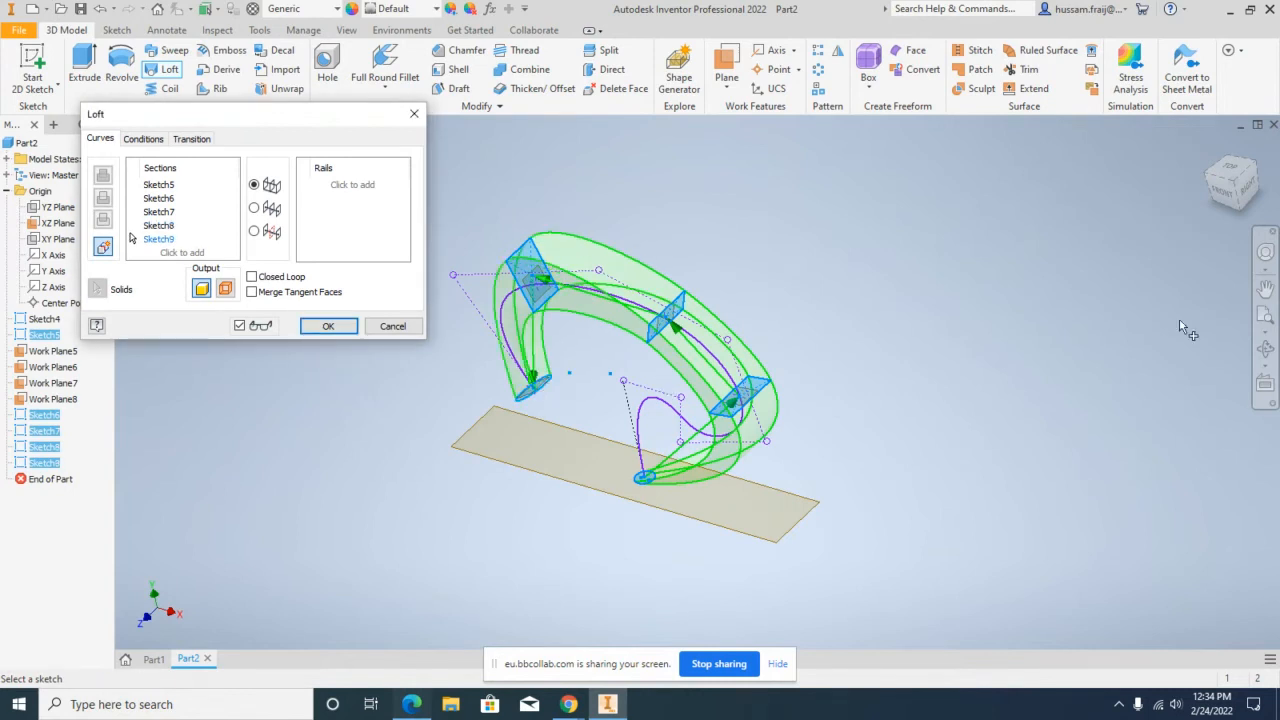
Step: Set the loft to follow a centre line, pick the spline as that line, and create the solid
{"action": "left_click", "coordinate": [1265, 349]}
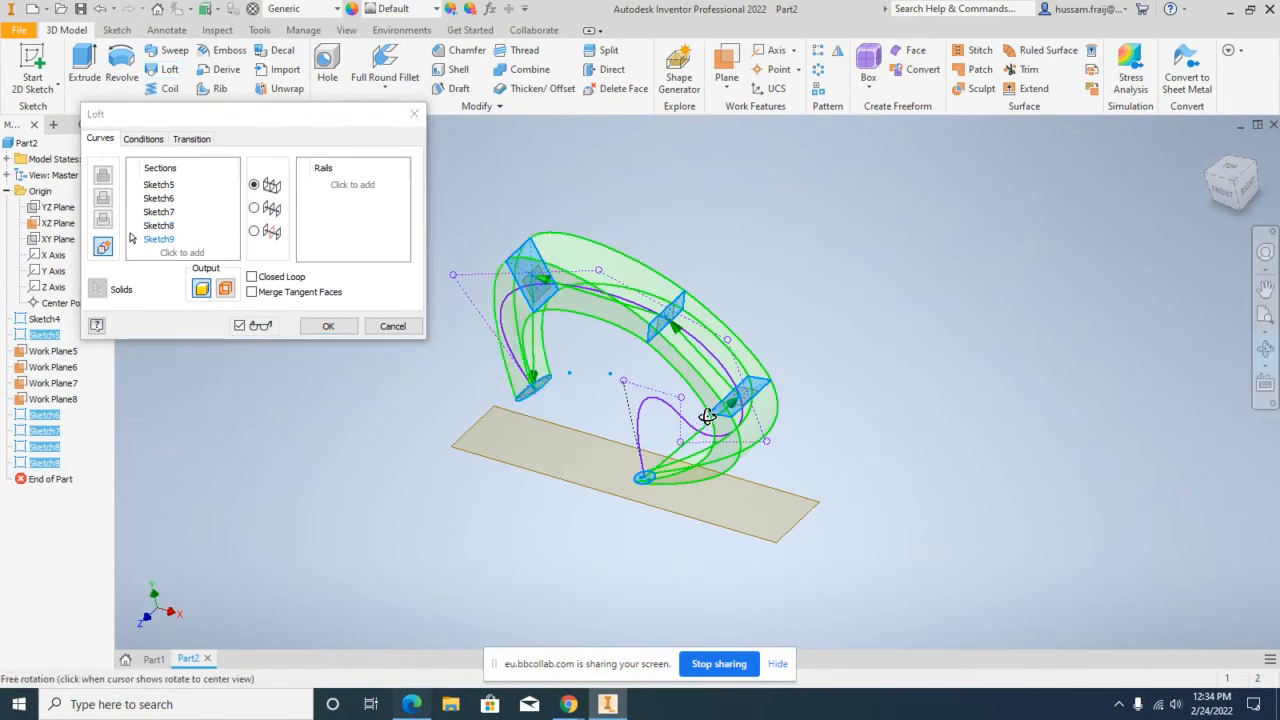
{"action": "left_click_drag", "start_coordinate": [707, 415], "coordinate": [757, 357]}
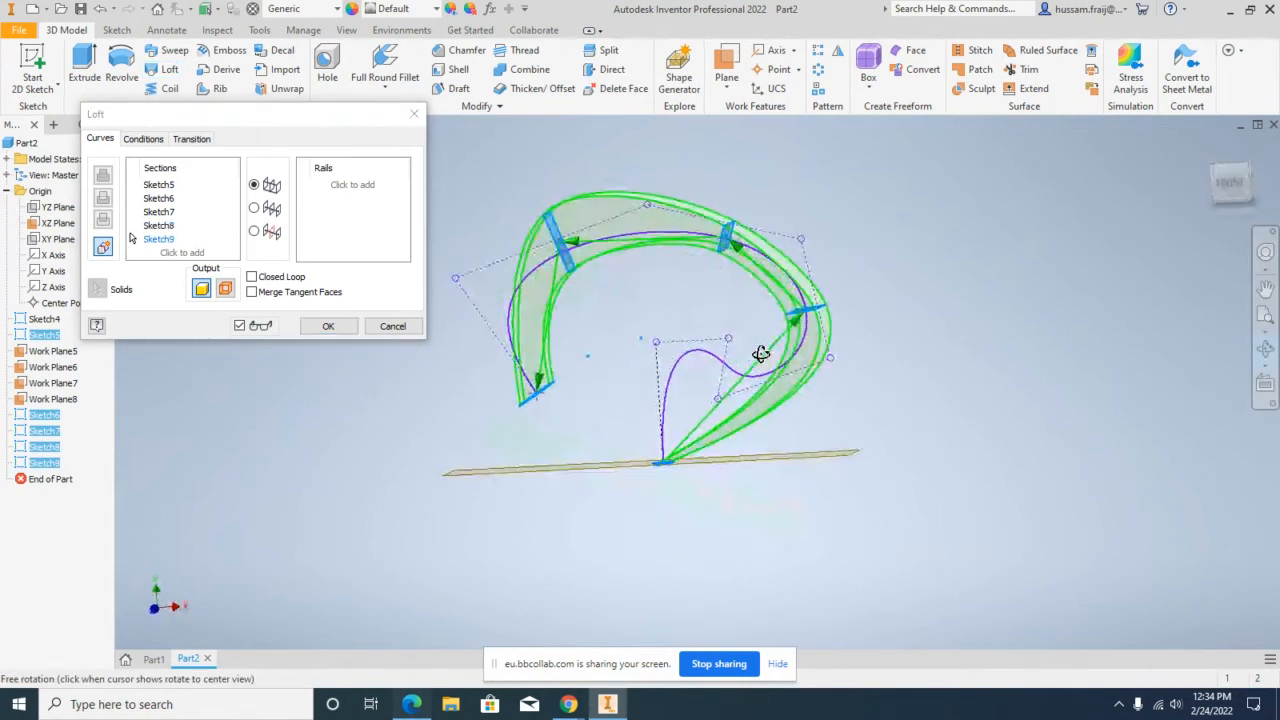
{"action": "left_click", "coordinate": [254, 208]}
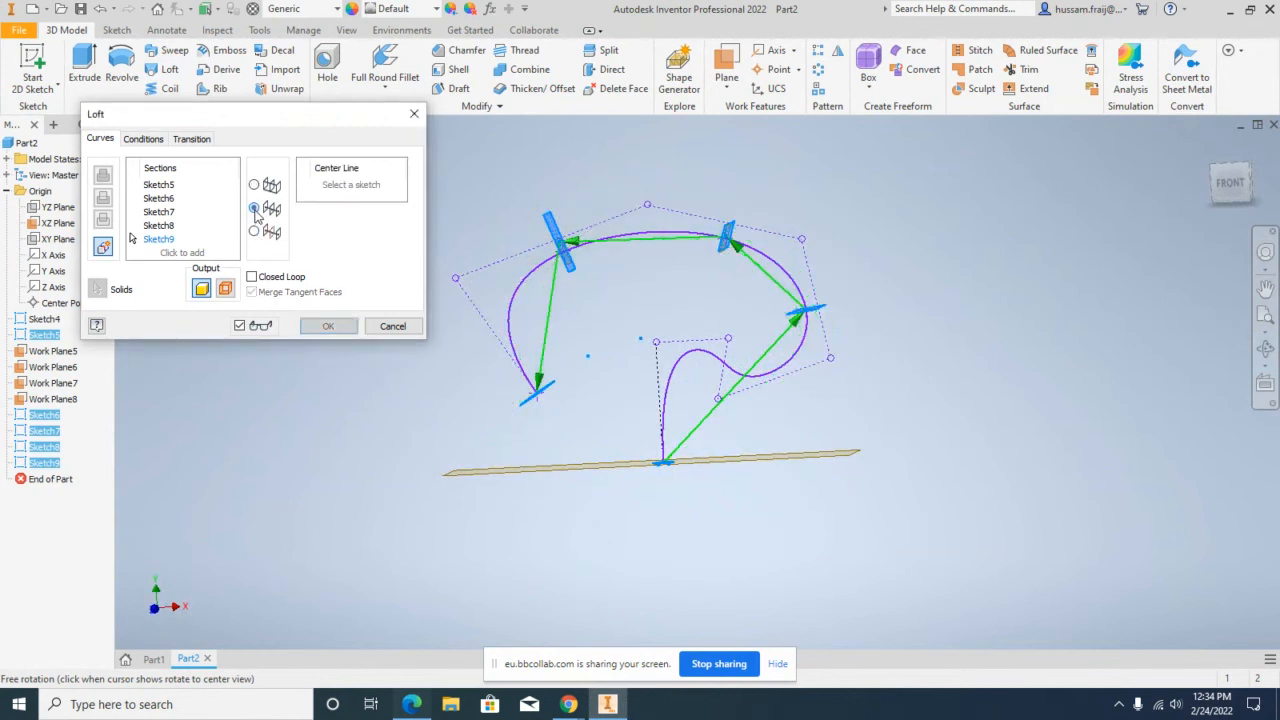
{"action": "left_click", "coordinate": [640, 236]}
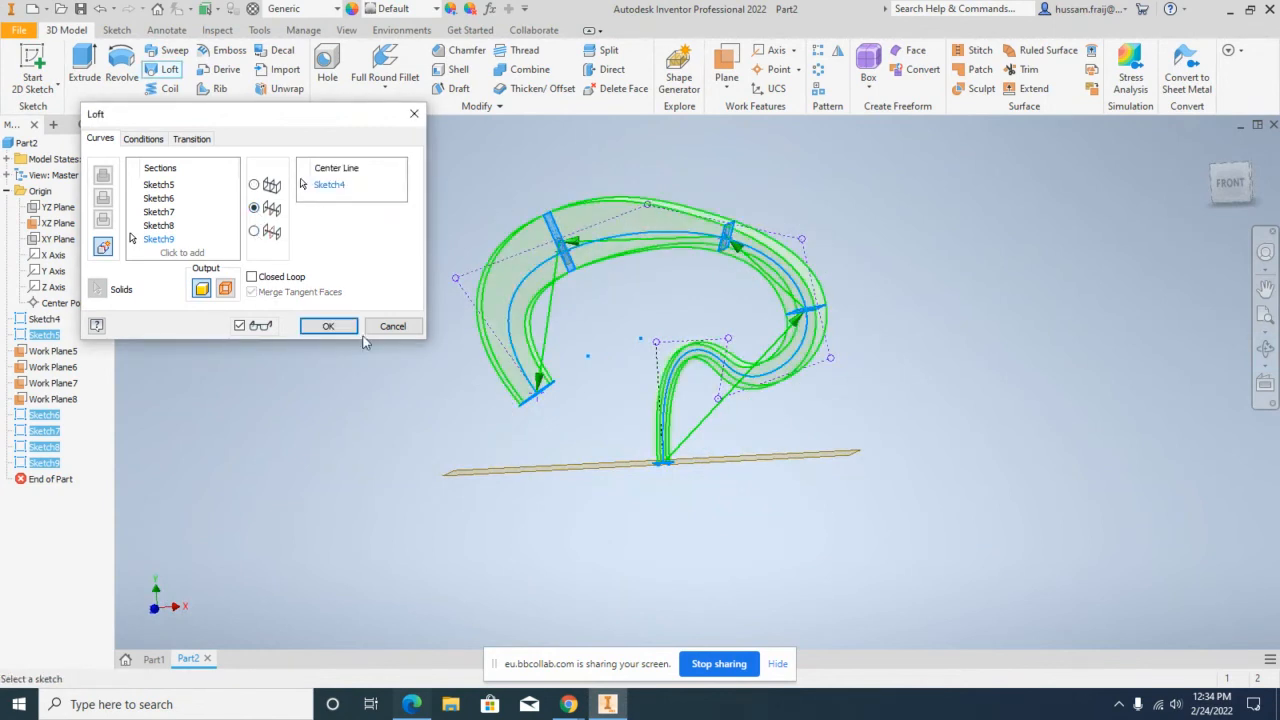
{"action": "left_click", "coordinate": [330, 325]}
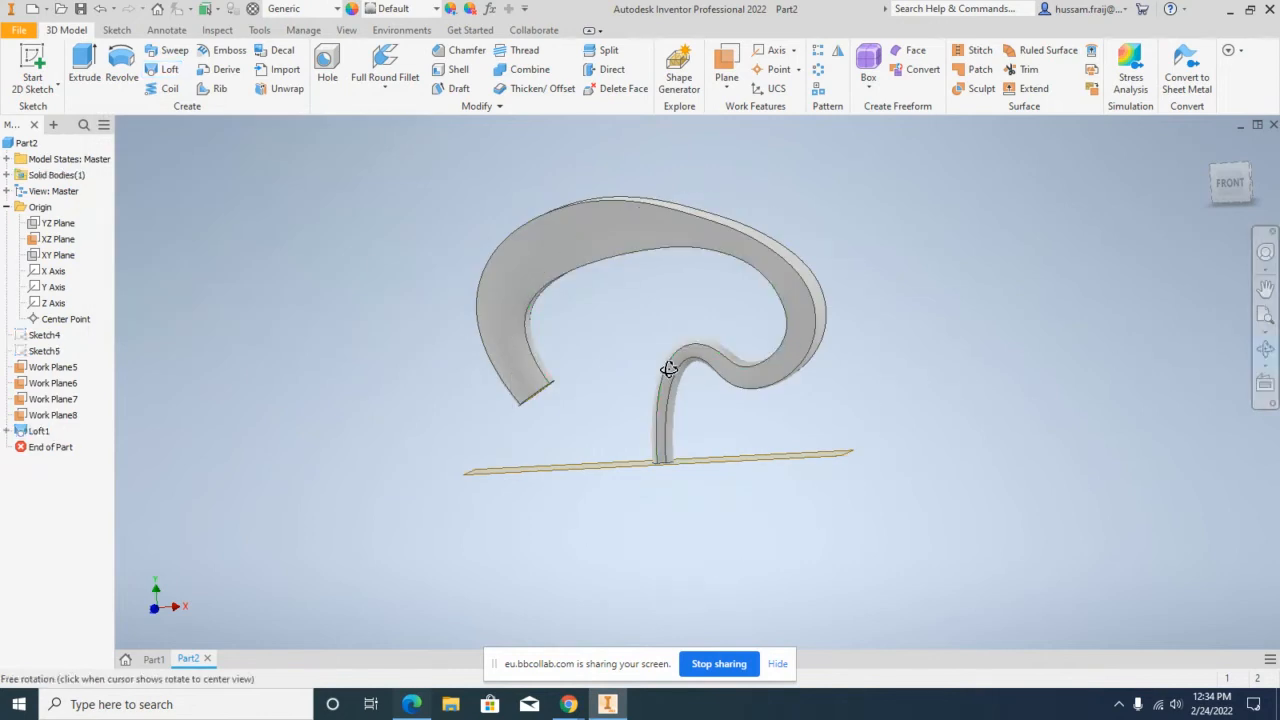
Step: Examine the lofted solid from other angles and highlight its work planes and consumed sketches to identify each profile
{"action": "left_click_drag", "start_coordinate": [669, 369], "coordinate": [668, 500]}
{"action": "left_click_drag", "start_coordinate": [714, 369], "coordinate": [835, 338]}
{"action": "right_click", "coordinate": [835, 338]}
{"action": "left_click", "coordinate": [230, 320]}
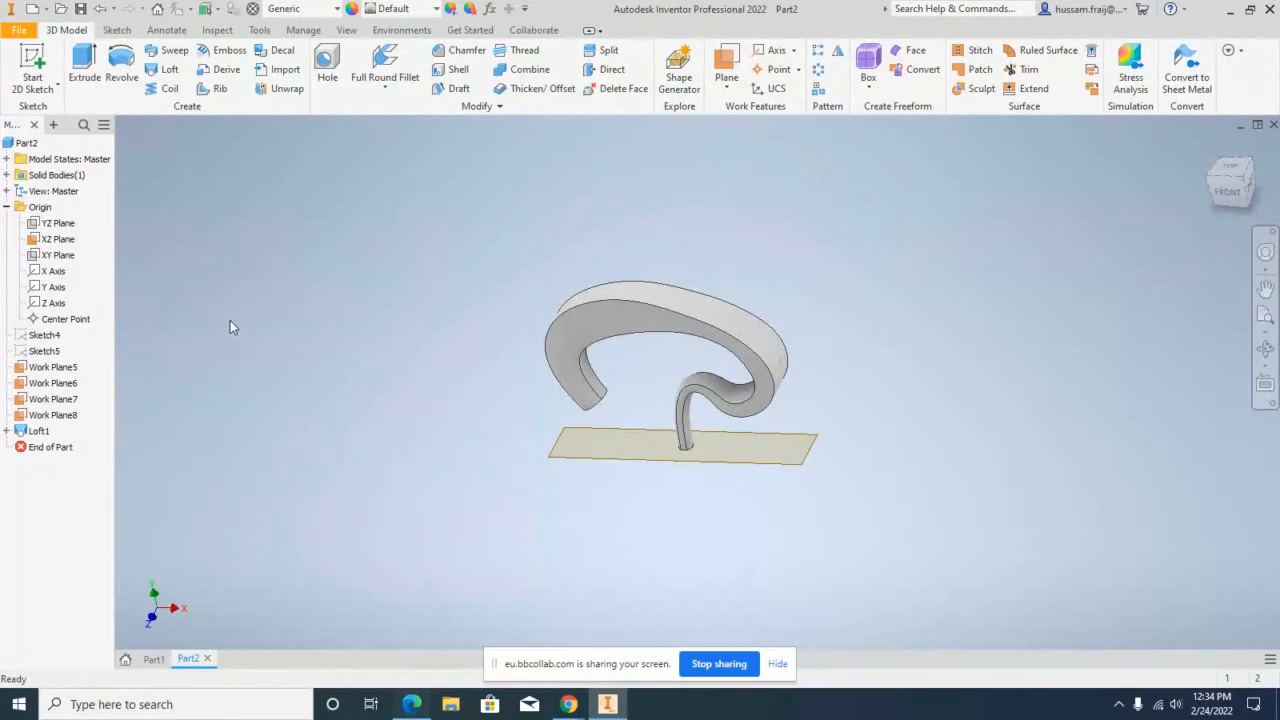
{"action": "left_click", "coordinate": [54, 368]}
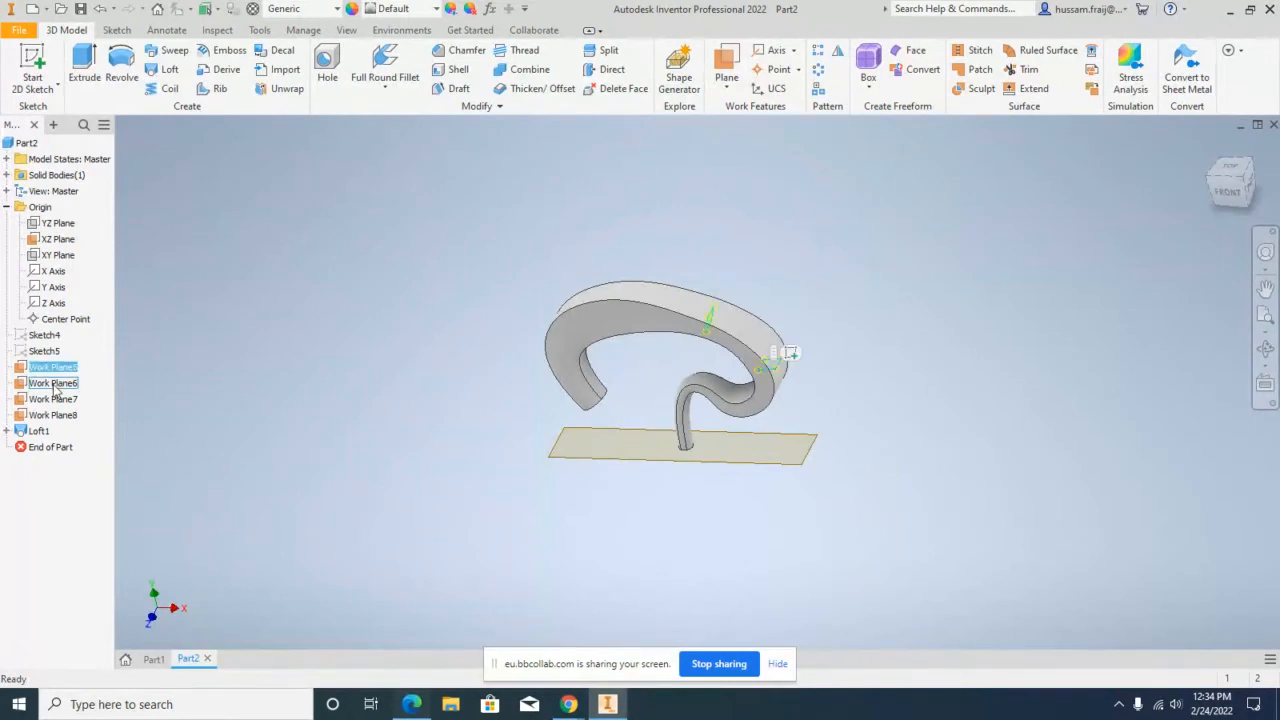
{"action": "left_click", "coordinate": [55, 384]}
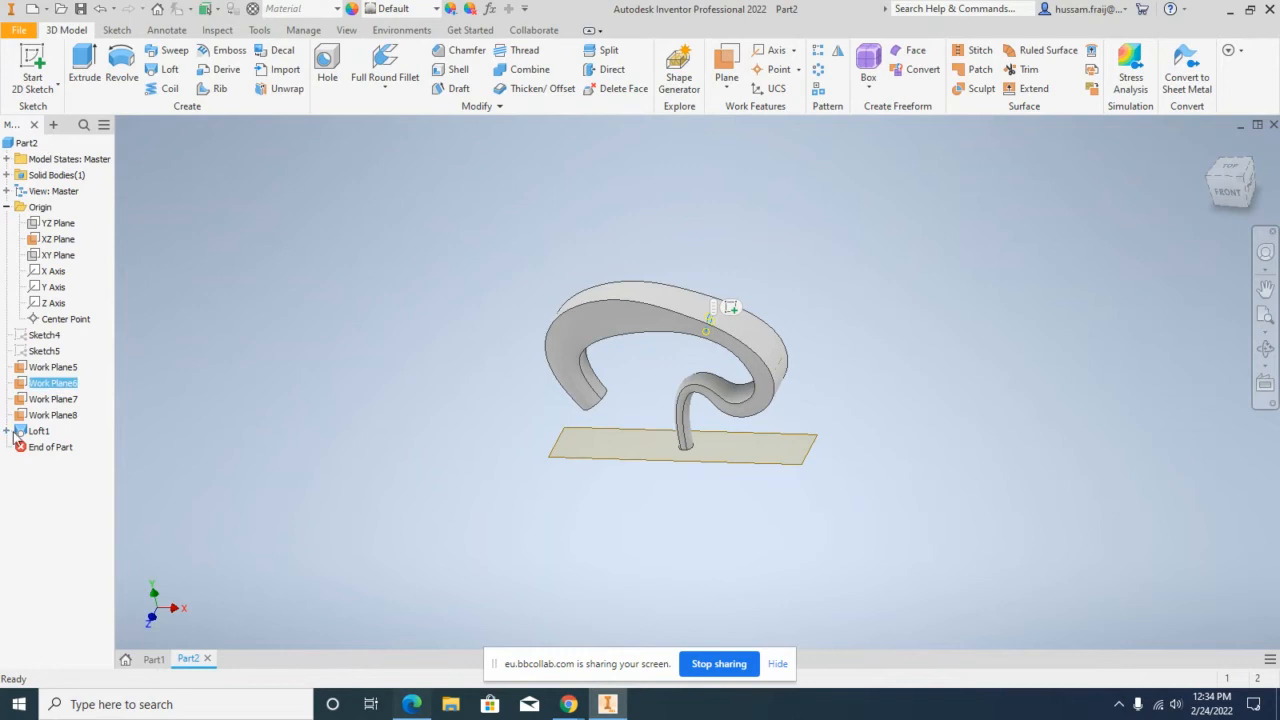
{"action": "left_click", "coordinate": [8, 431]}
{"action": "left_click", "coordinate": [55, 447]}
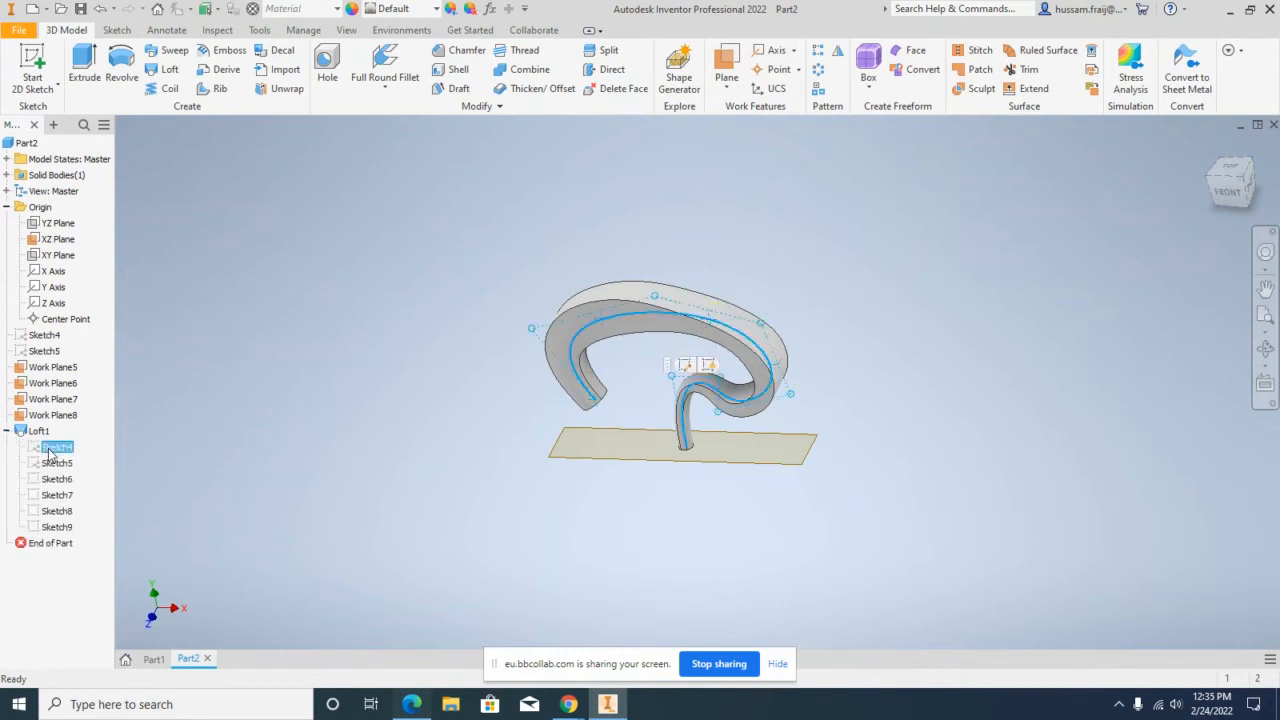
{"action": "left_click", "coordinate": [52, 464]}
{"action": "left_click", "coordinate": [55, 479]}
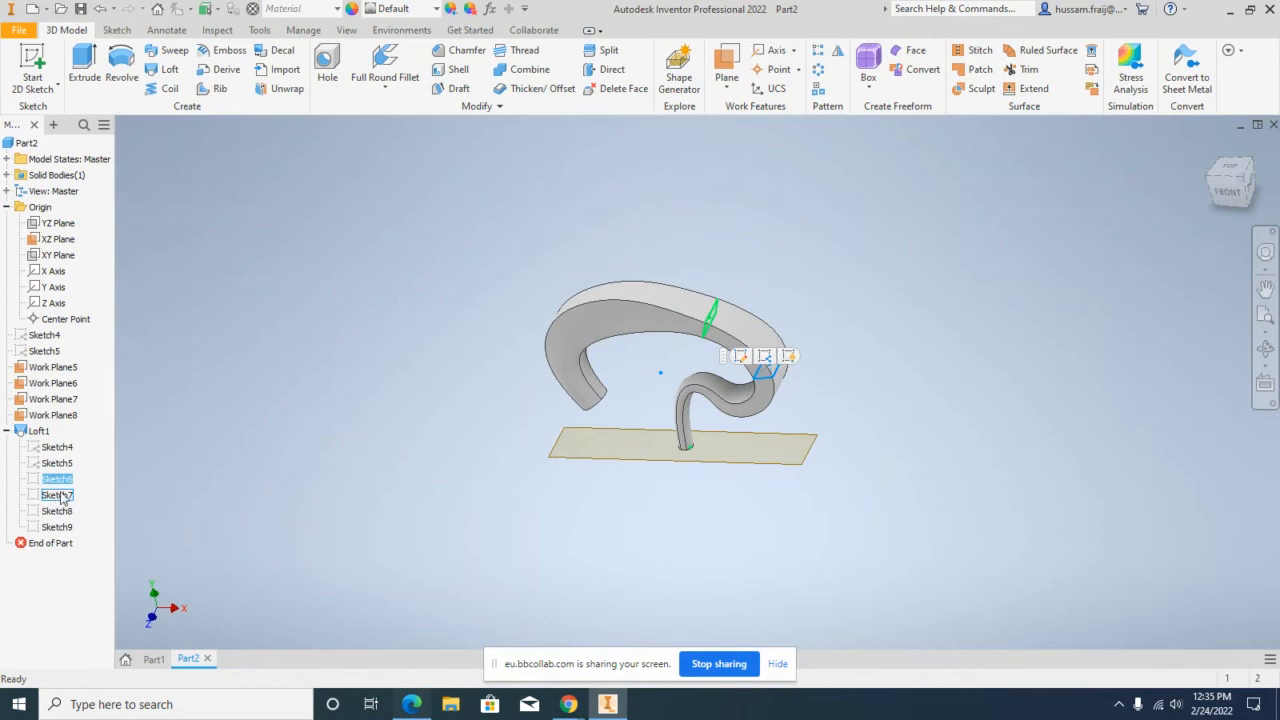
Step: Edit Sketch7 of the loft by enlarging its rectangle and recentring it on the spline point, and finish the sketch
{"action": "left_click", "coordinate": [57, 495]}
{"action": "right_click", "coordinate": [61, 494]}
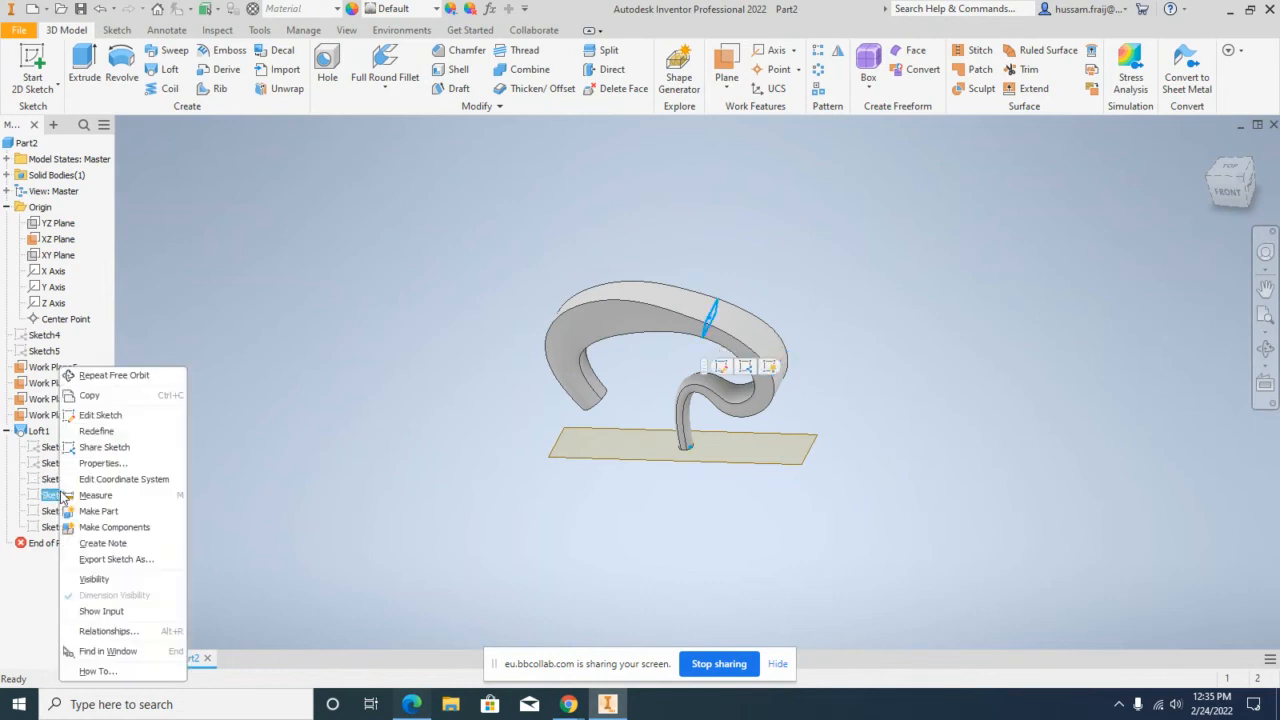
{"action": "left_click", "coordinate": [105, 415]}
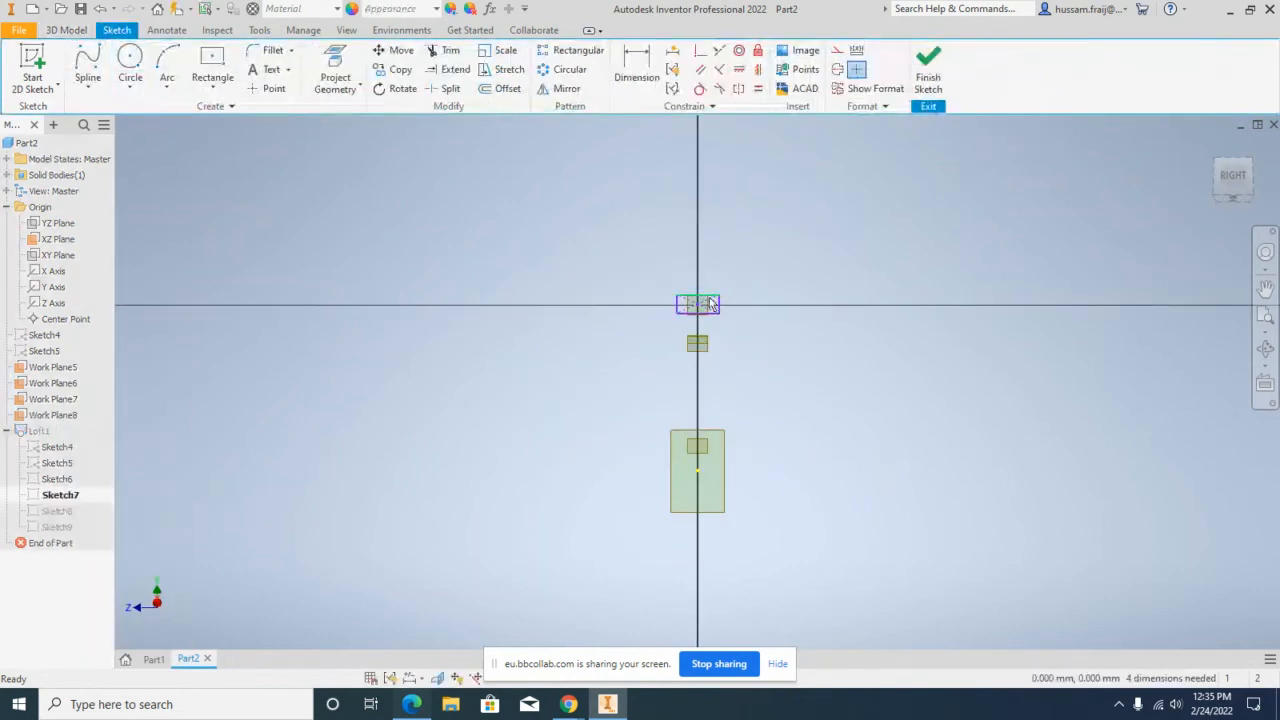
{"action": "mouse_move", "coordinate": [720, 304]}
{"action": "left_mouse_down"}
{"action": "mouse_move", "coordinate": [763, 320]}
{"action": "mouse_move", "coordinate": [686, 286]}
{"action": "mouse_move", "coordinate": [679, 297]}
{"action": "mouse_move", "coordinate": [705, 310]}
{"action": "left_mouse_up"}
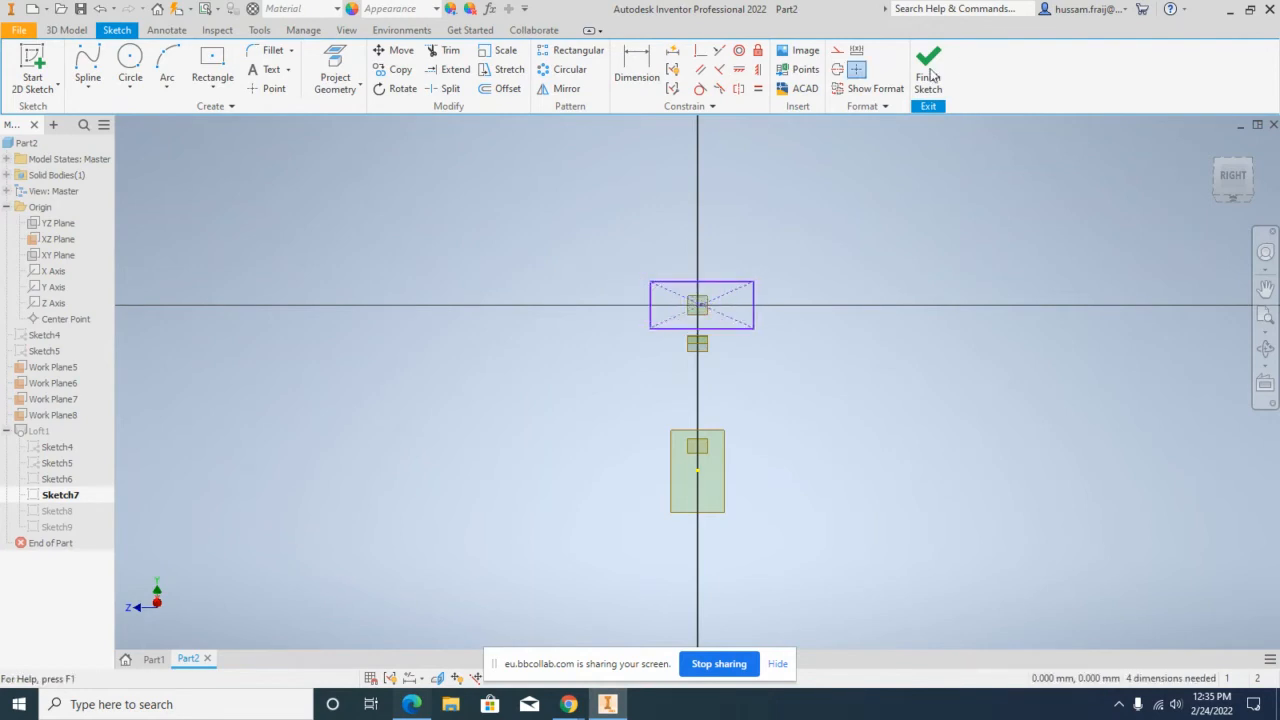
{"action": "scroll", "coordinate": [737, 297], "scroll_direction": "up", "scroll_amount": 5}
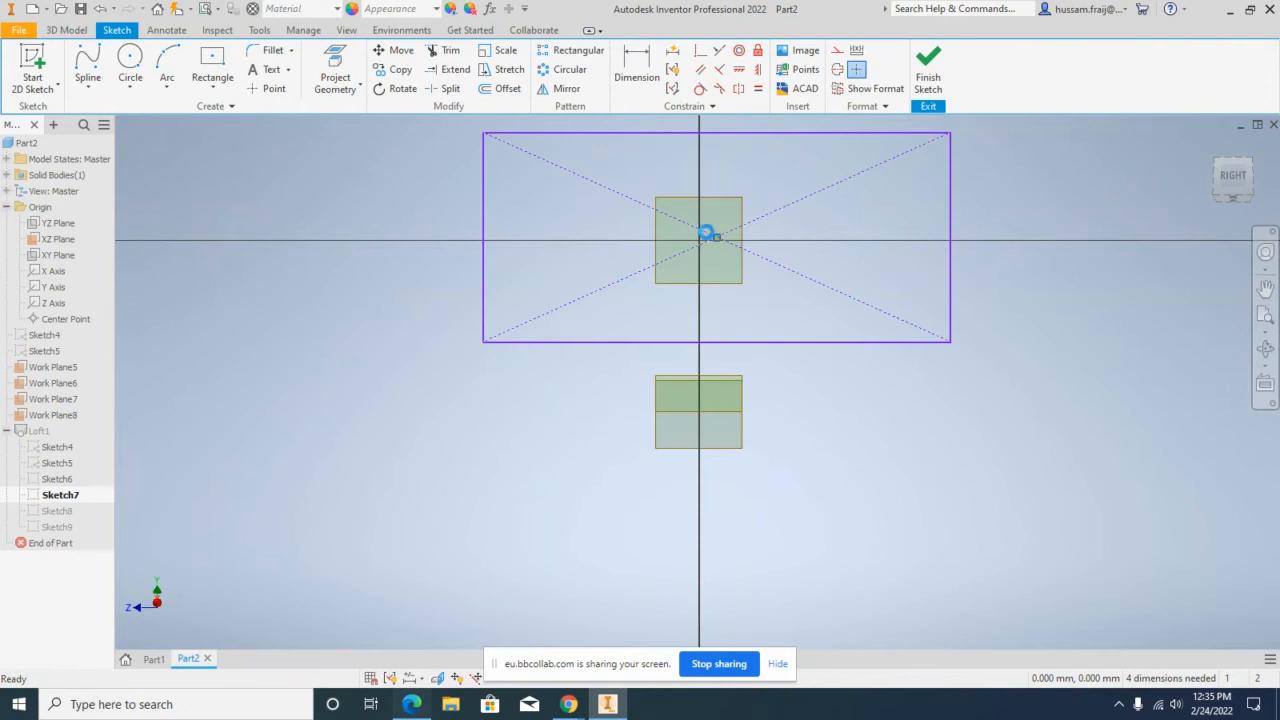
{"action": "left_click_drag", "start_coordinate": [706, 234], "coordinate": [726, 217]}
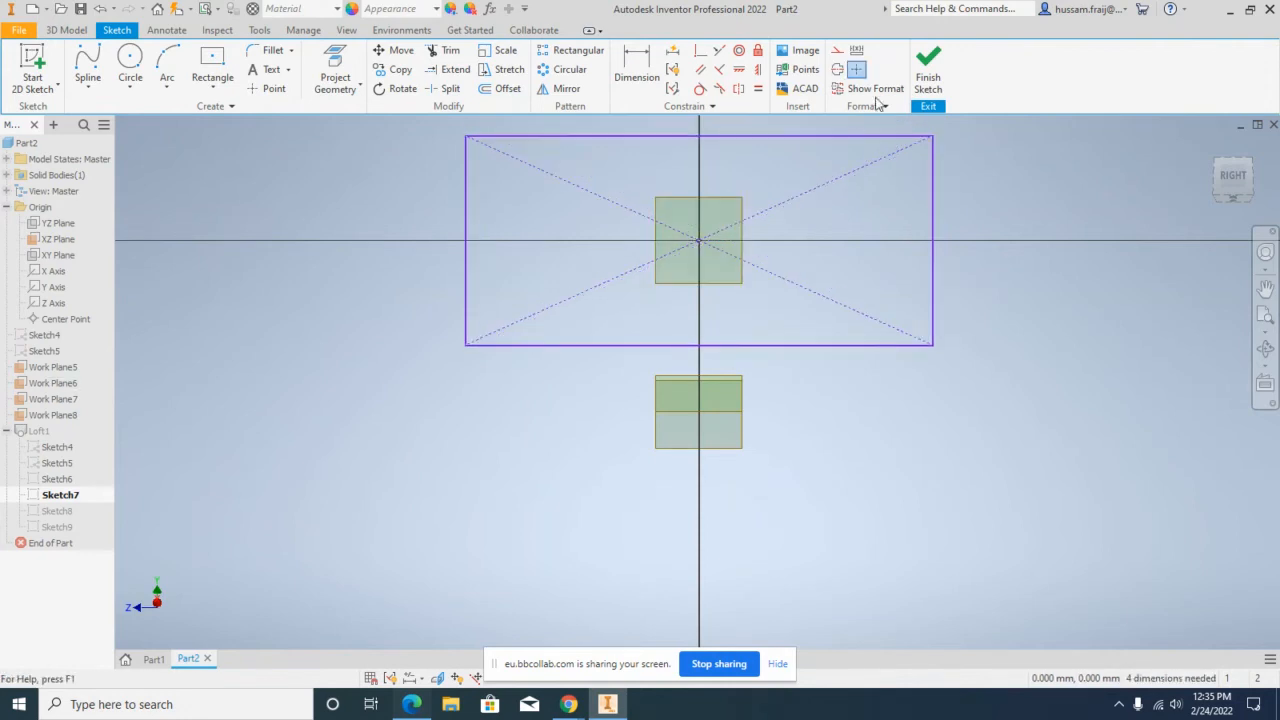
{"action": "left_click", "coordinate": [934, 58]}
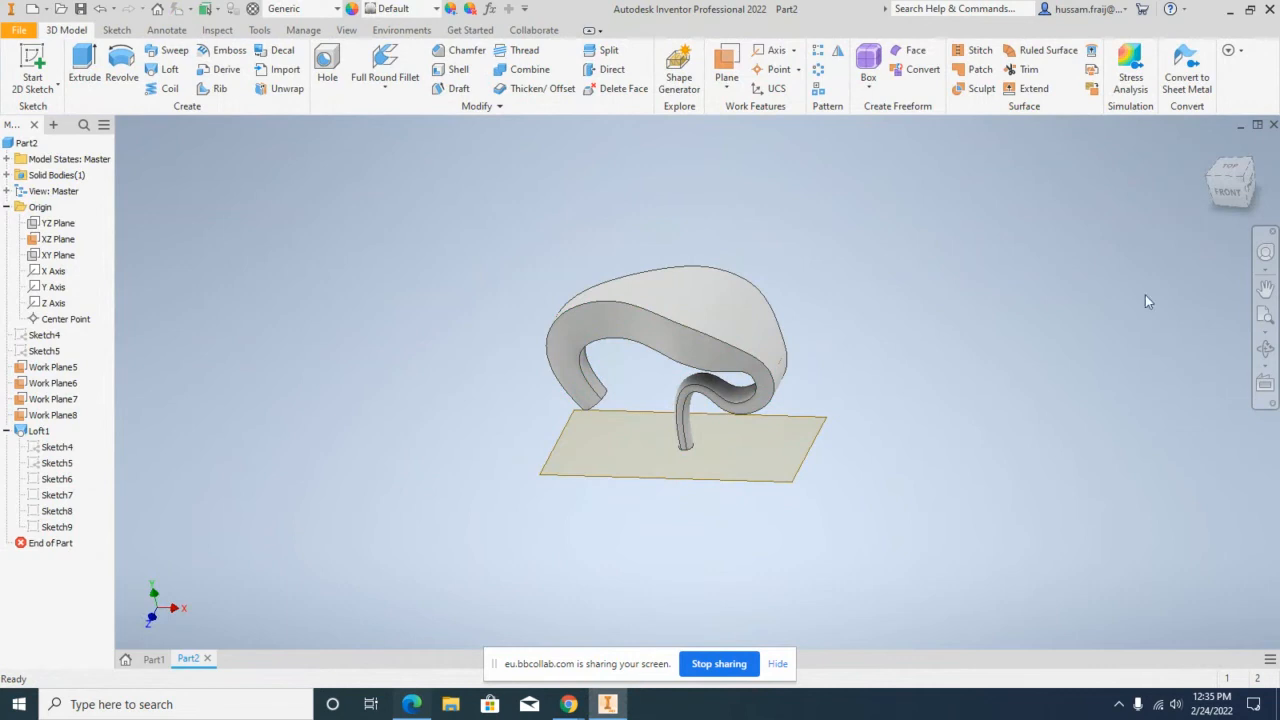
Step: Inspect the reshaped loft and delete the Loft1 feature while keeping its consumed profile sketches
{"action": "left_click", "coordinate": [1265, 349]}
{"action": "left_click", "coordinate": [1003, 387]}
{"action": "left_click", "coordinate": [705, 368]}
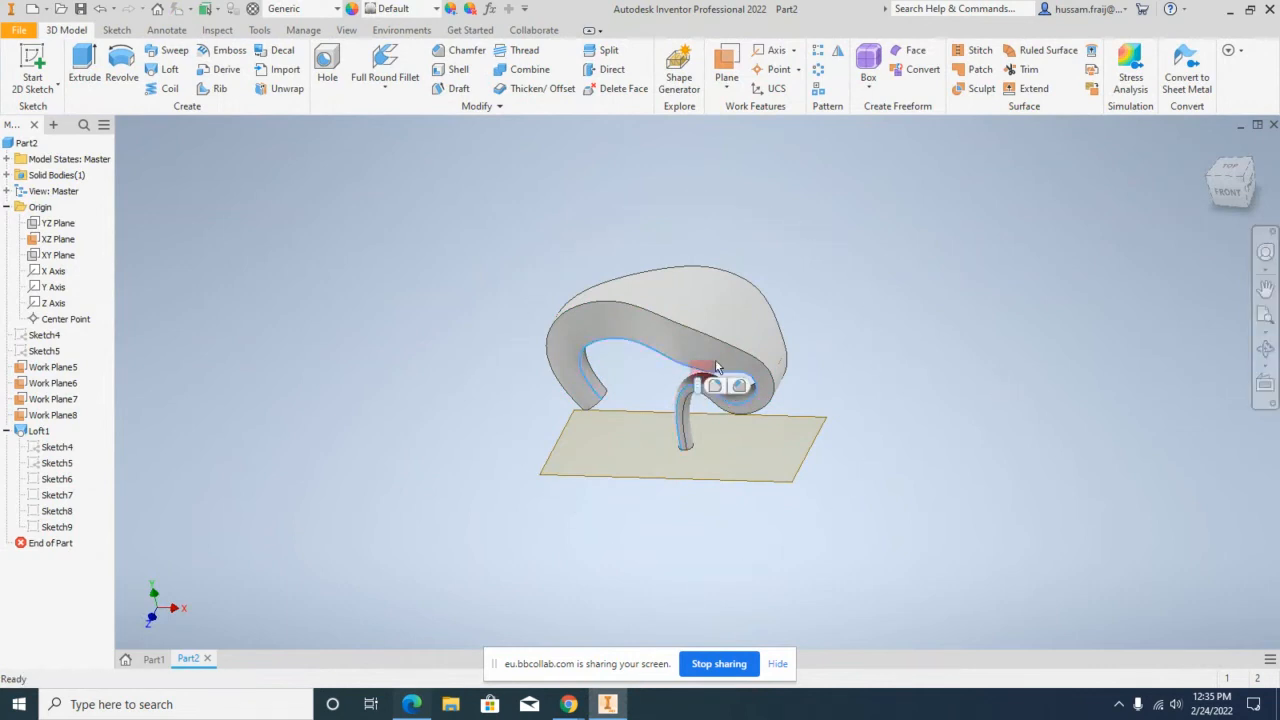
{"action": "left_click", "coordinate": [1265, 349]}
{"action": "left_click_drag", "start_coordinate": [726, 398], "coordinate": [700, 365]}
{"action": "left_click", "coordinate": [886, 283]}
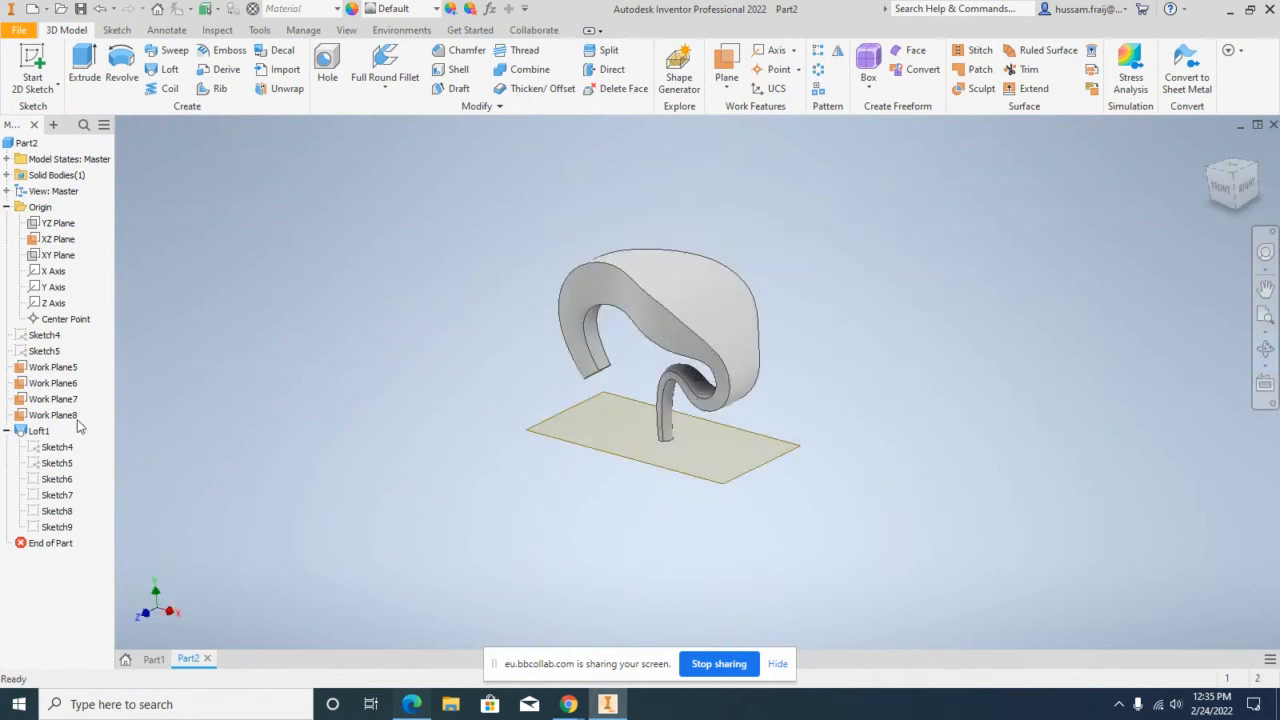
{"action": "left_click", "coordinate": [42, 431]}
{"action": "right_click", "coordinate": [42, 432]}
{"action": "left_click", "coordinate": [66, 454]}
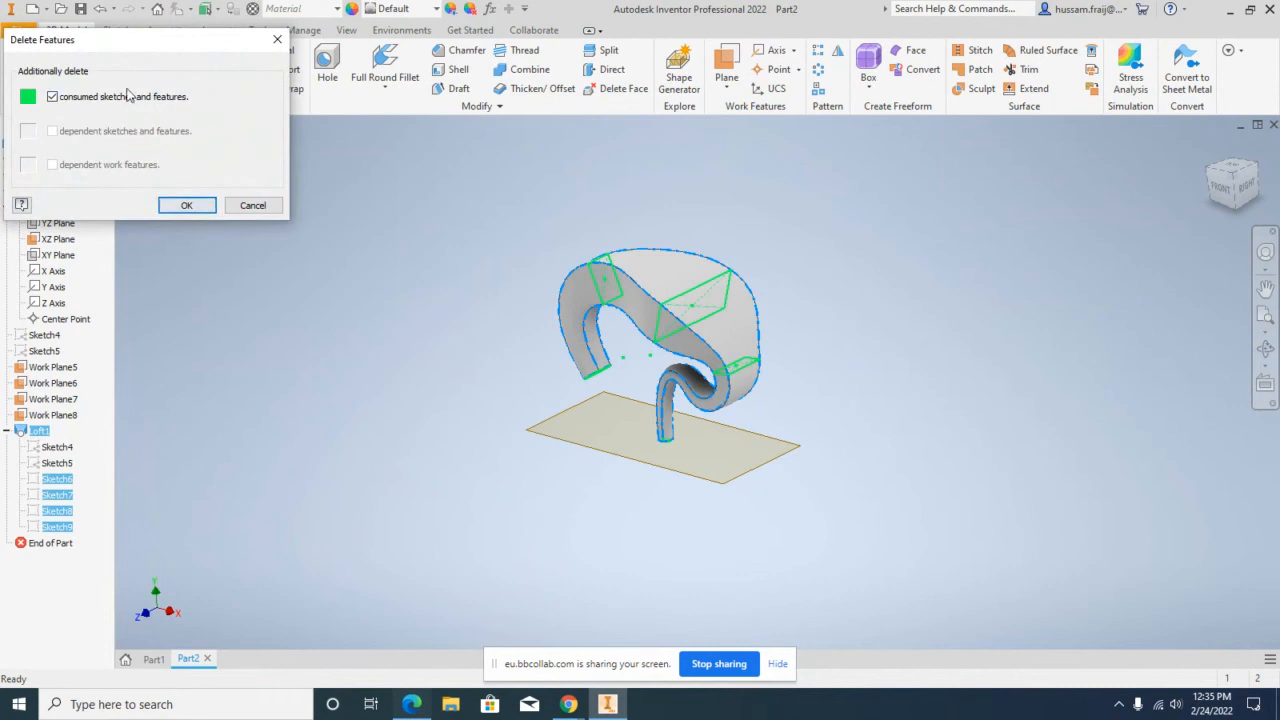
{"action": "left_click", "coordinate": [188, 206]}
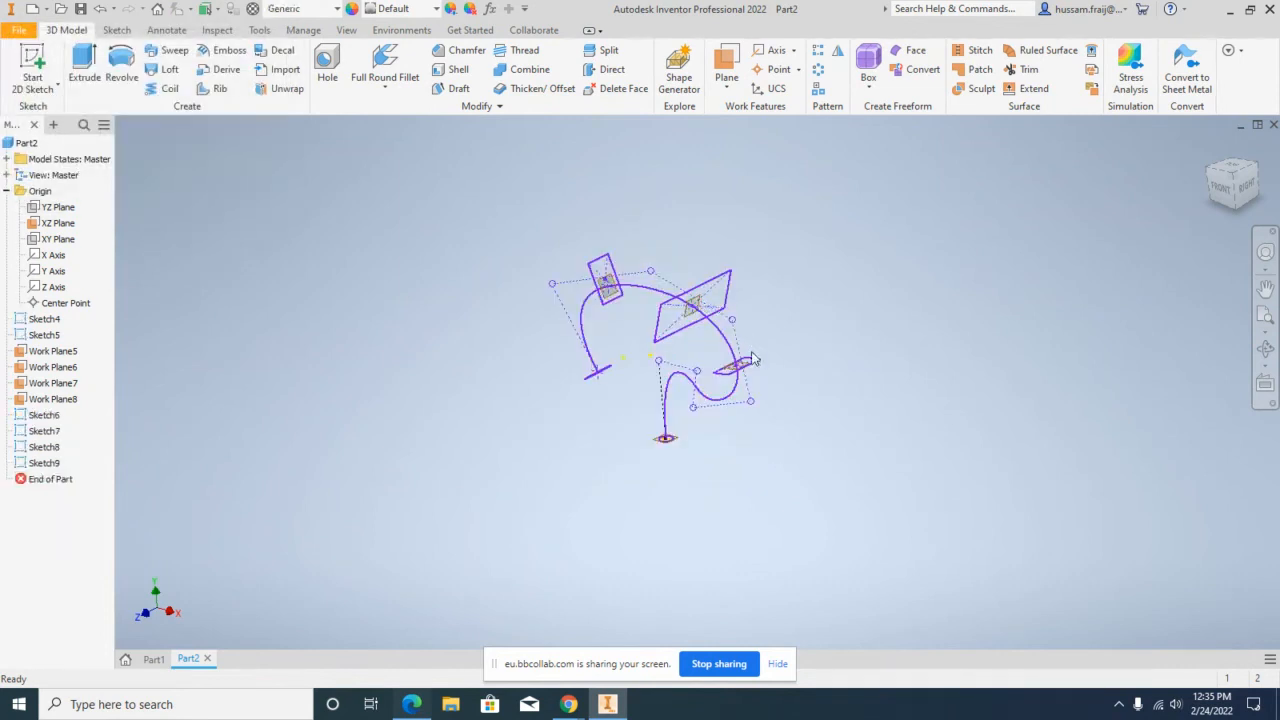
{"action": "scroll", "coordinate": [753, 360], "scroll_direction": "down", "scroll_amount": 5}
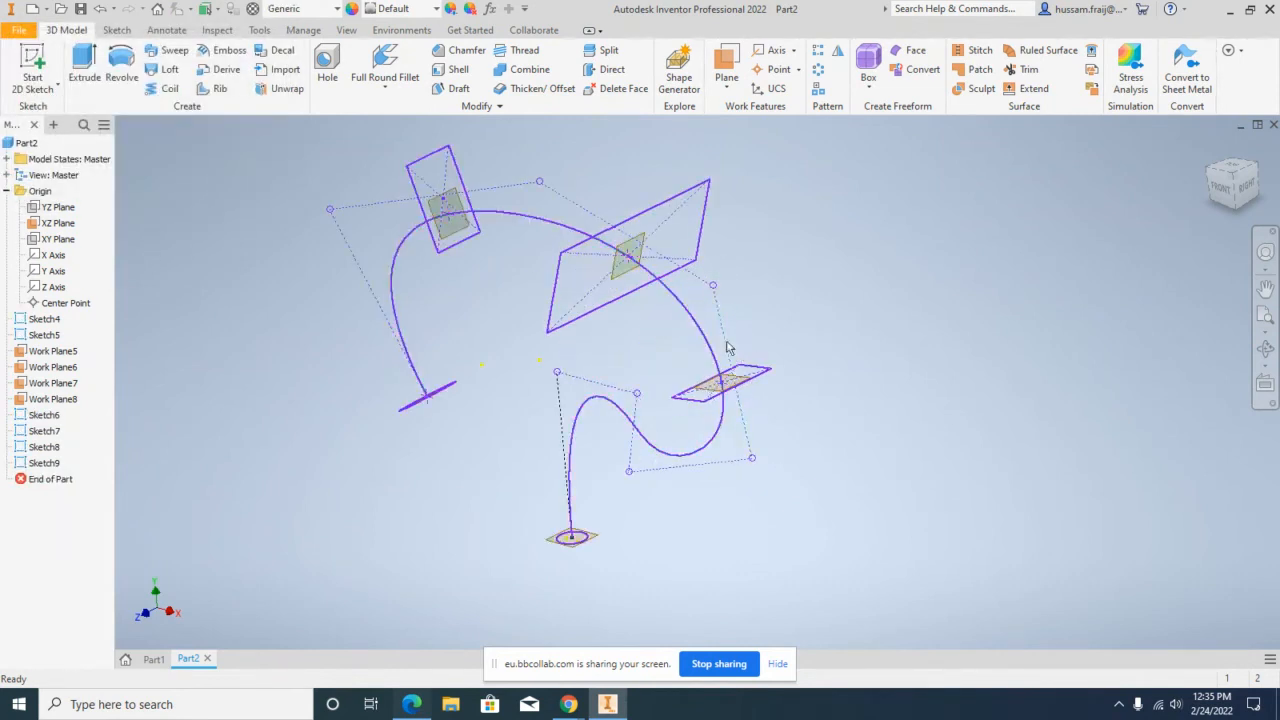
{"action": "left_click", "coordinate": [726, 86]}
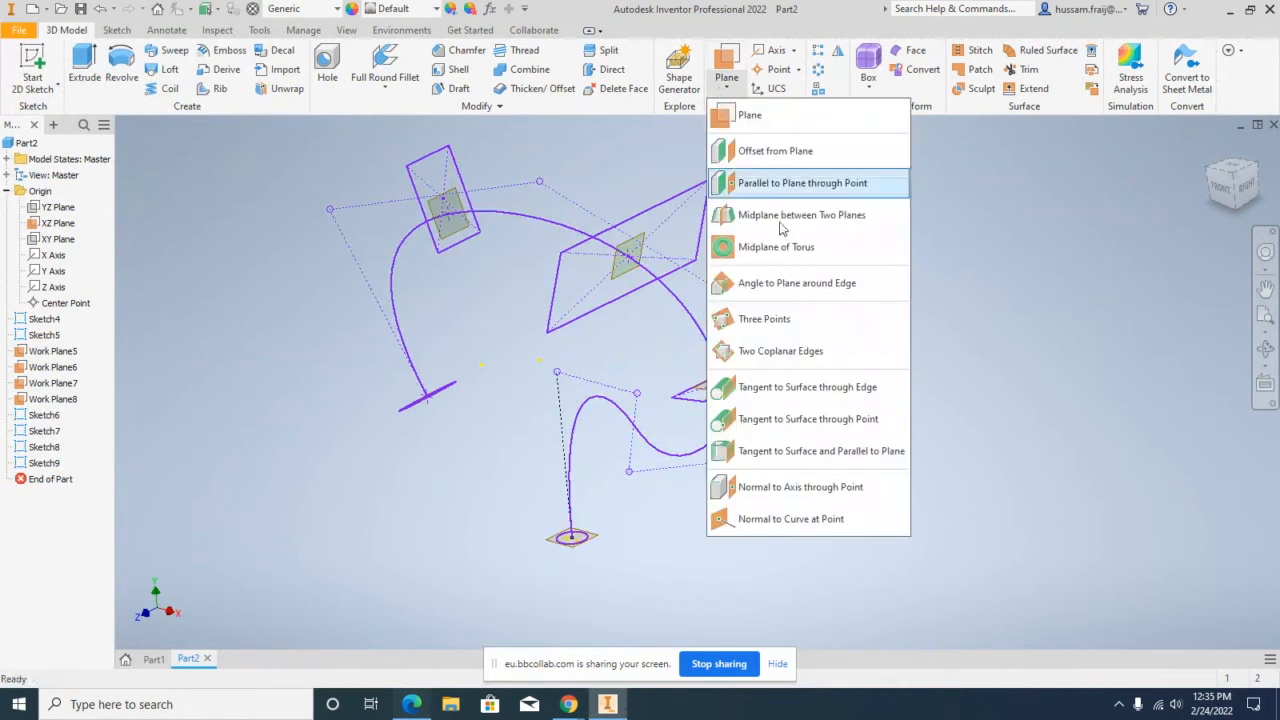
{"action": "left_click", "coordinate": [770, 521]}
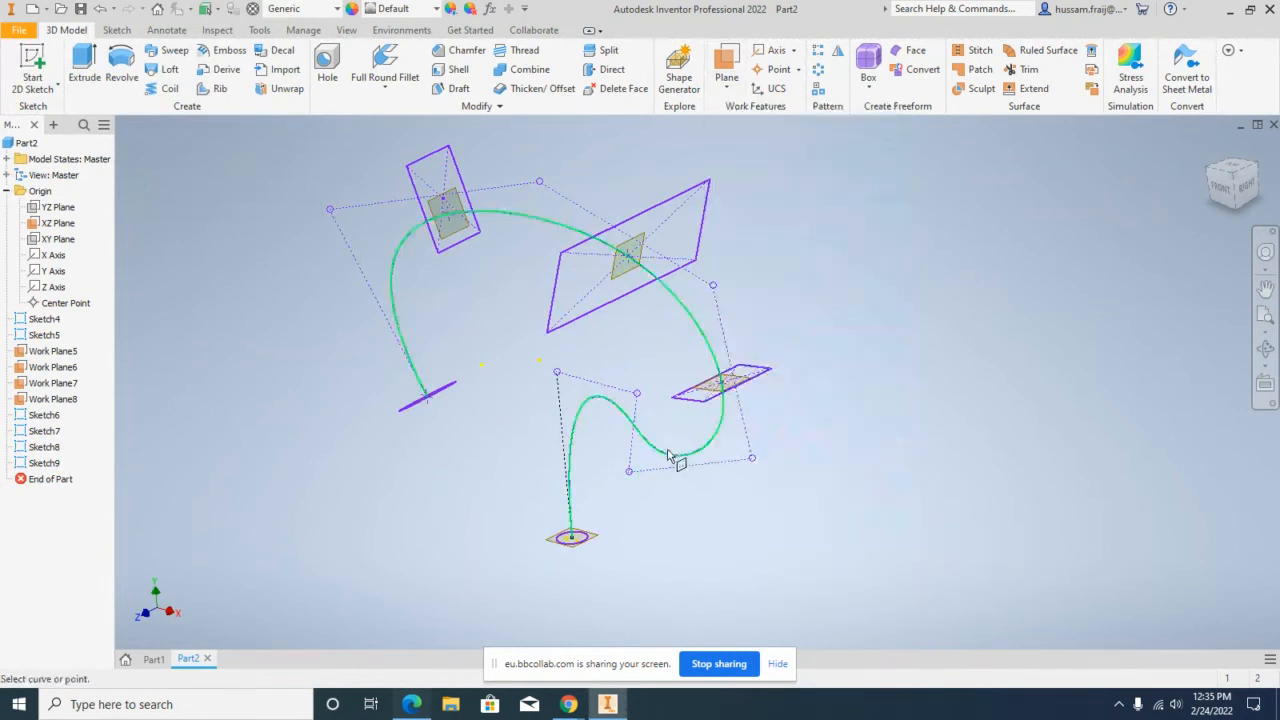
{"action": "left_click", "coordinate": [668, 455]}
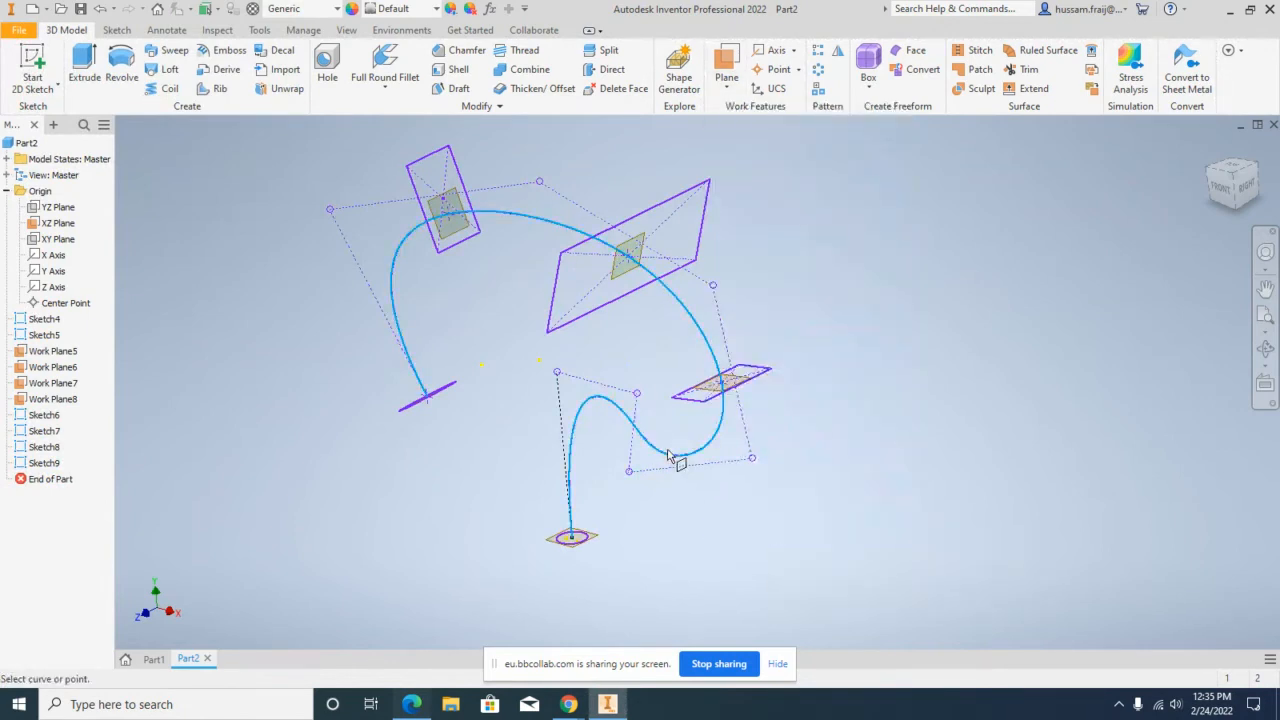
{"action": "left_click", "coordinate": [718, 397]}
{"action": "key", "text": "Escape"}
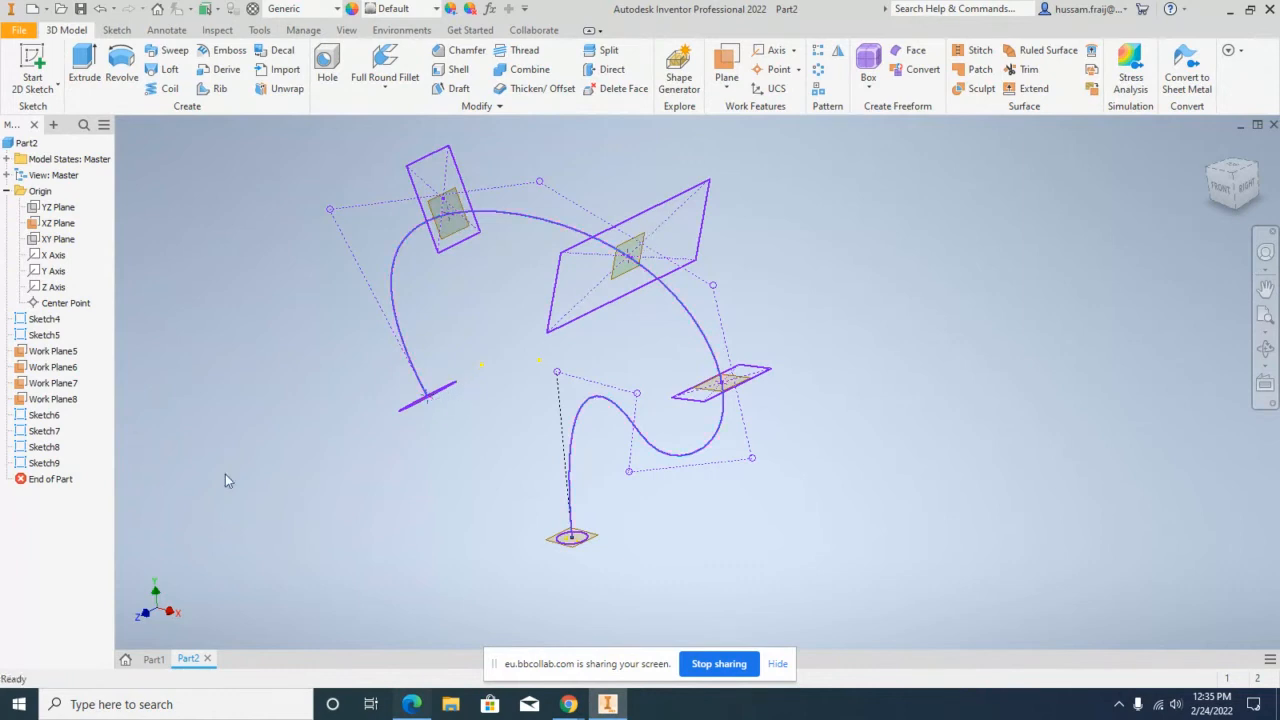
Step: Switch to the Part1 document and look over the available work axis types
{"action": "left_click", "coordinate": [153, 660]}
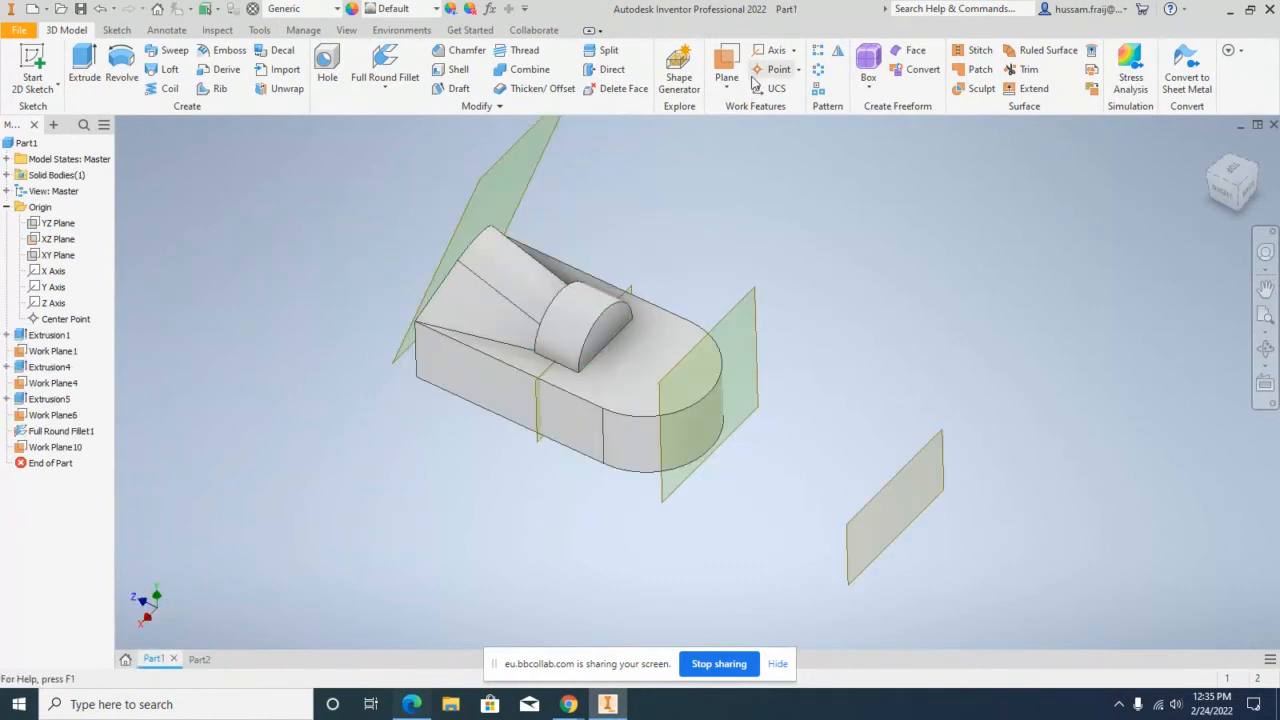
{"action": "left_click", "coordinate": [793, 50]}
{"action": "left_click", "coordinate": [613, 163]}
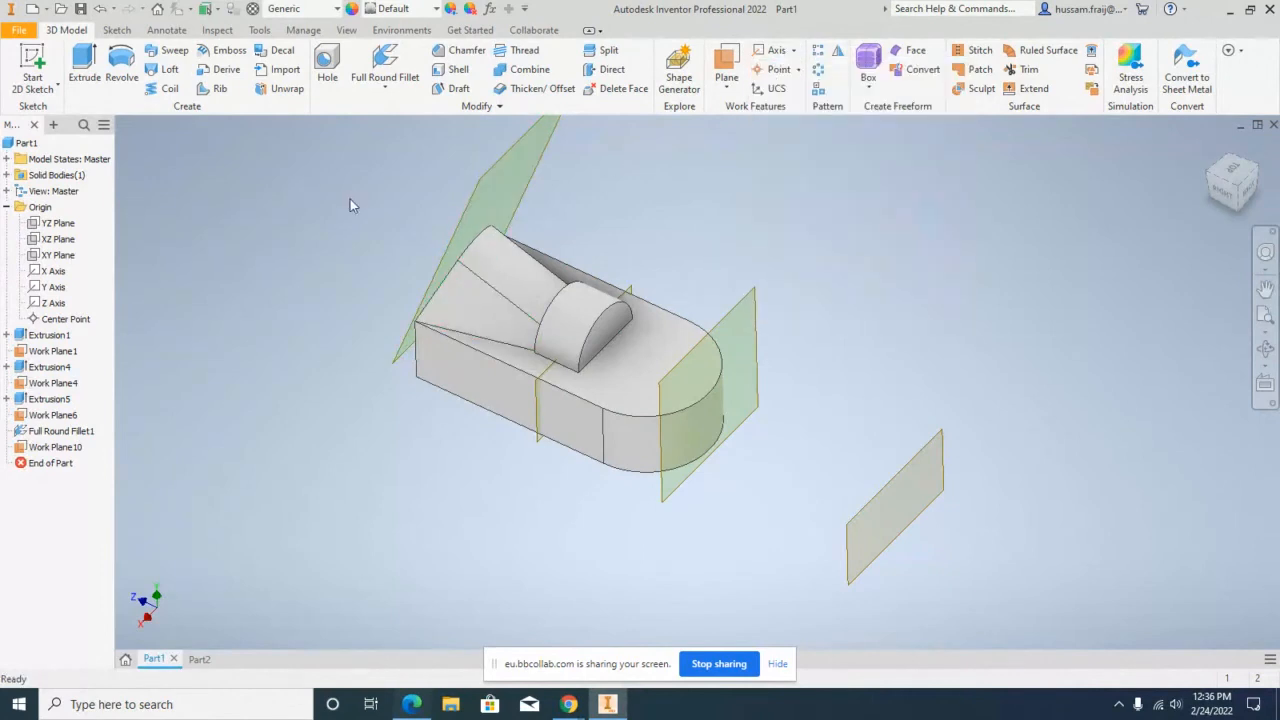
{"action": "left_click", "coordinate": [793, 50]}
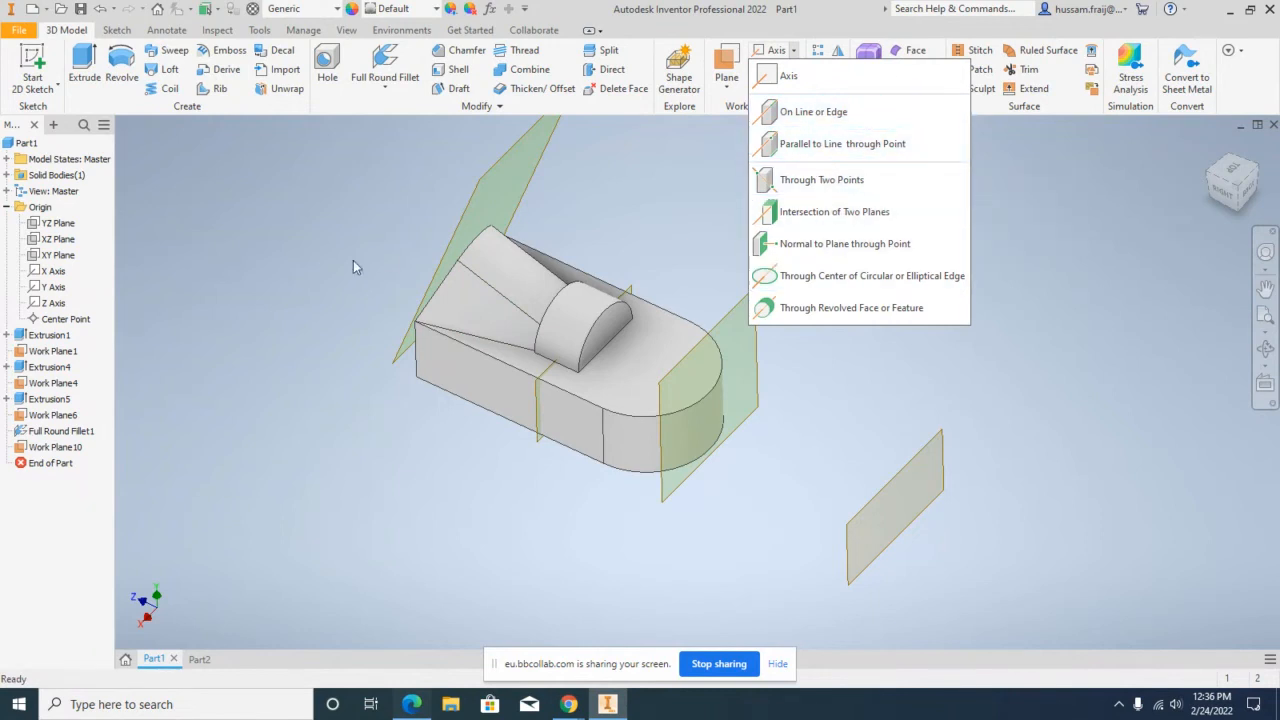
{"action": "left_click", "coordinate": [322, 262]}
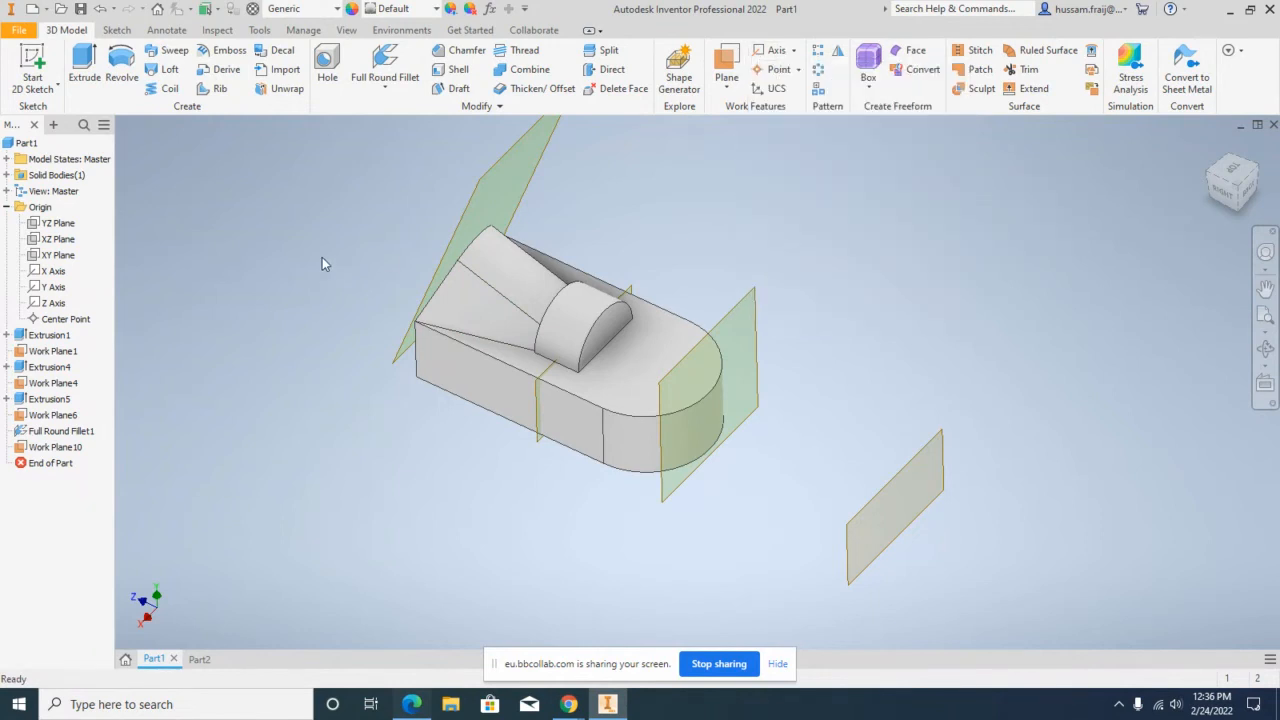
Step: Delete the features from Work Plane4 through Work Plane10, including Extrusion5 and Full Round Fillet1, together with their consumed sketches
{"action": "left_click", "coordinate": [52, 383]}
{"action": "left_click", "coordinate": [60, 447], "text": "shift"}
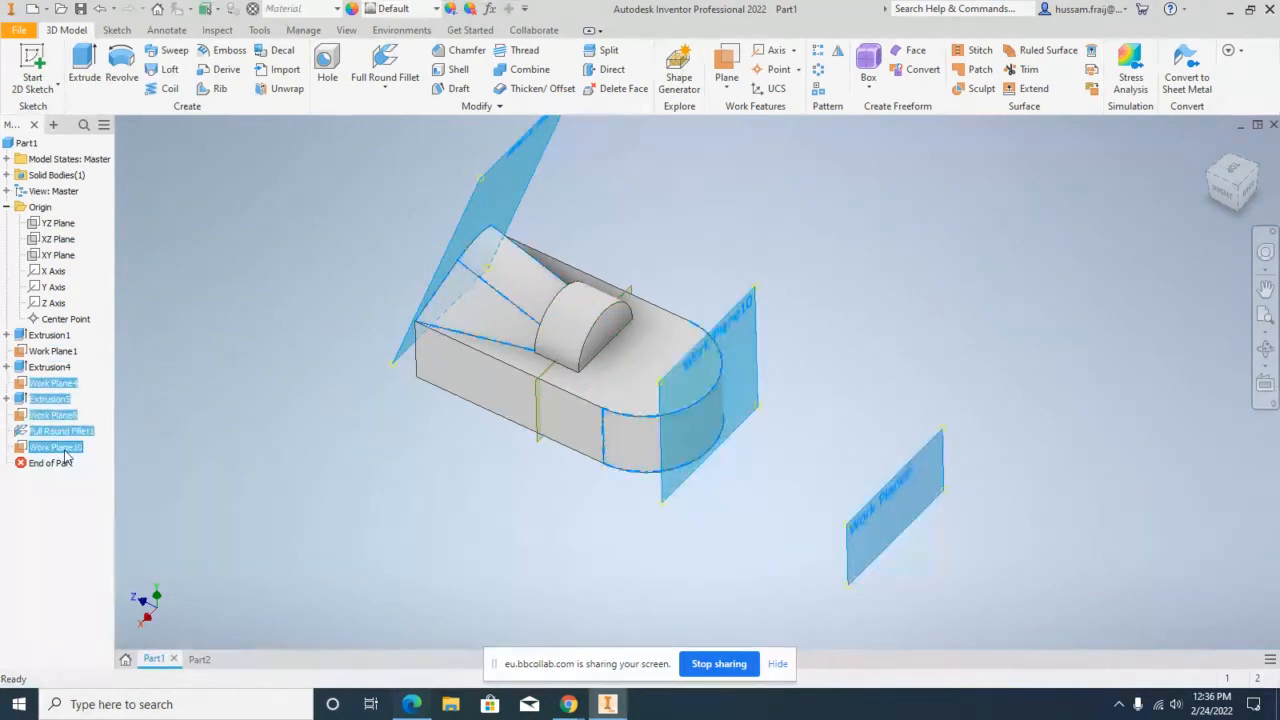
{"action": "right_click", "coordinate": [66, 456]}
{"action": "left_click", "coordinate": [85, 498]}
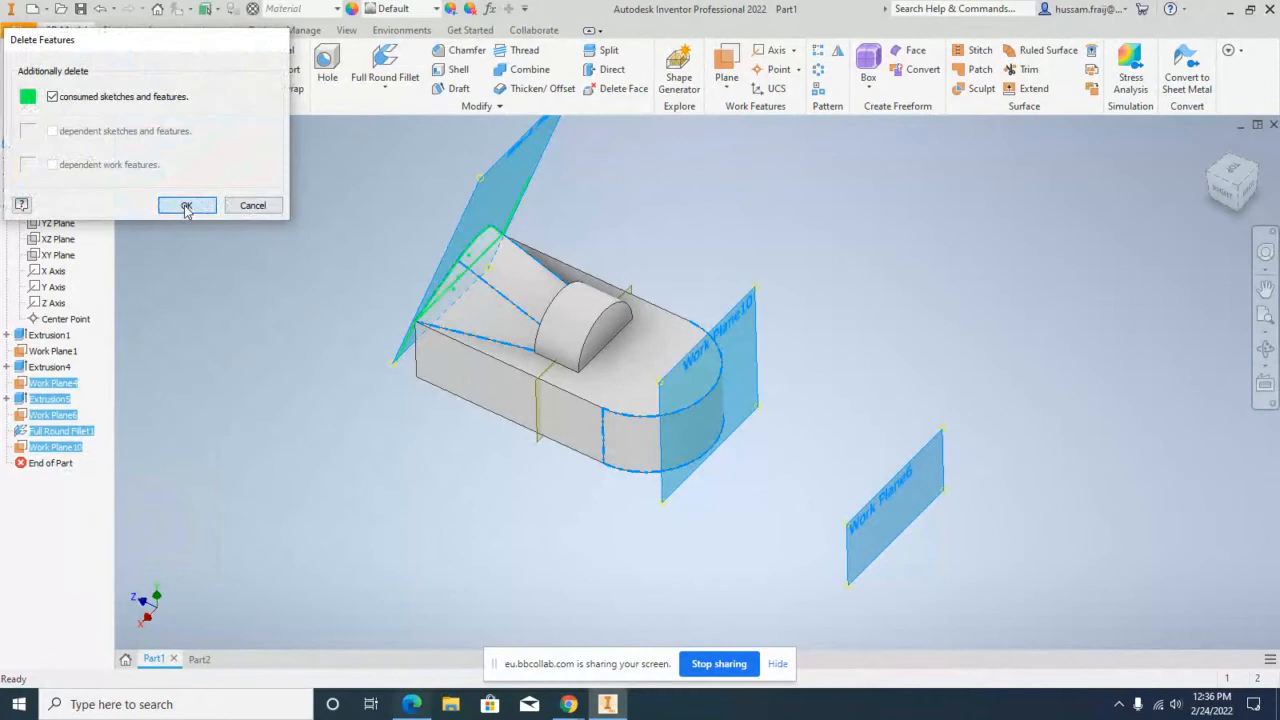
{"action": "left_click", "coordinate": [186, 206]}
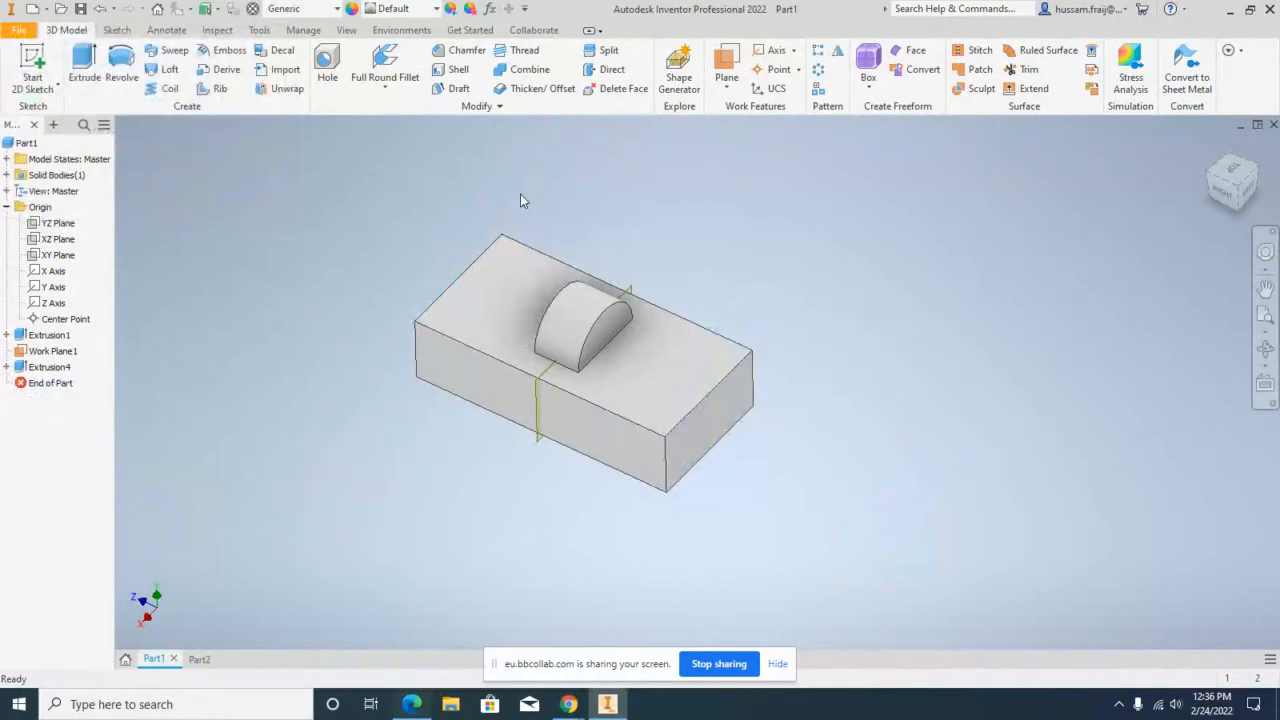
Step: Fillet the short upper edge at the block's end farthest from the half-cylinder's front with an 8 mm radius
{"action": "left_click", "coordinate": [385, 86]}
{"action": "left_click", "coordinate": [386, 114]}
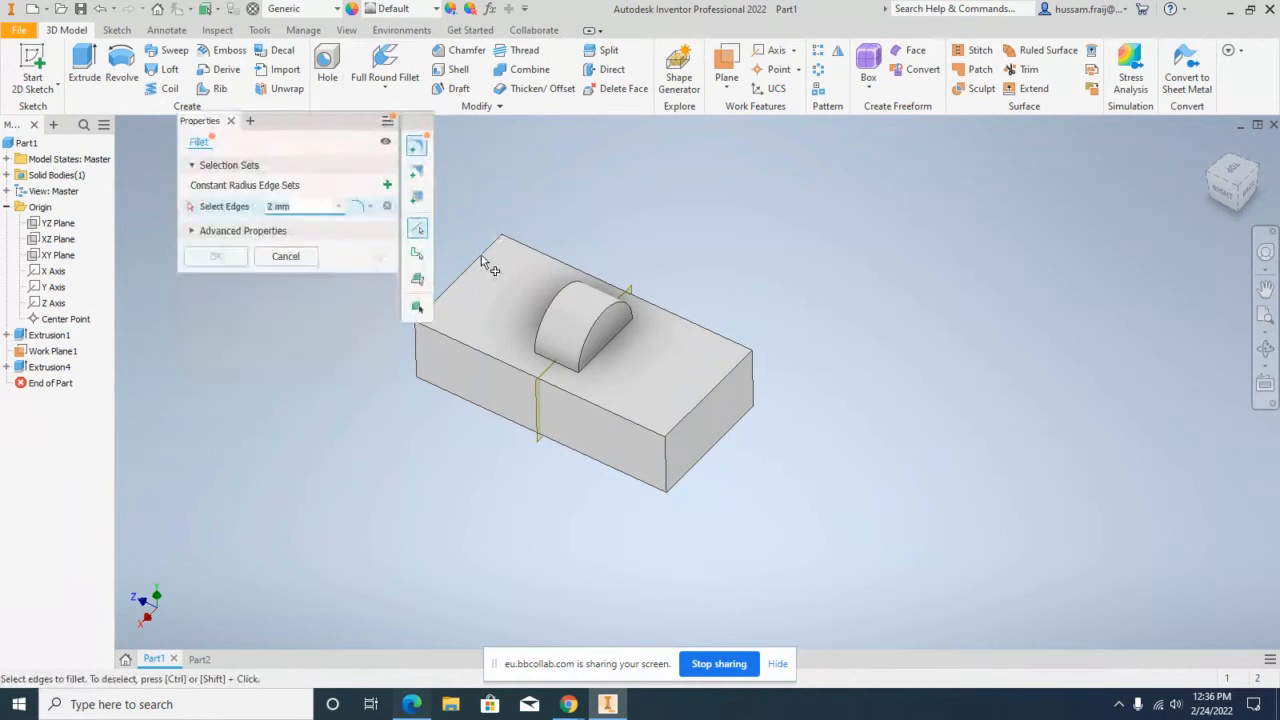
{"action": "left_click", "coordinate": [481, 255]}
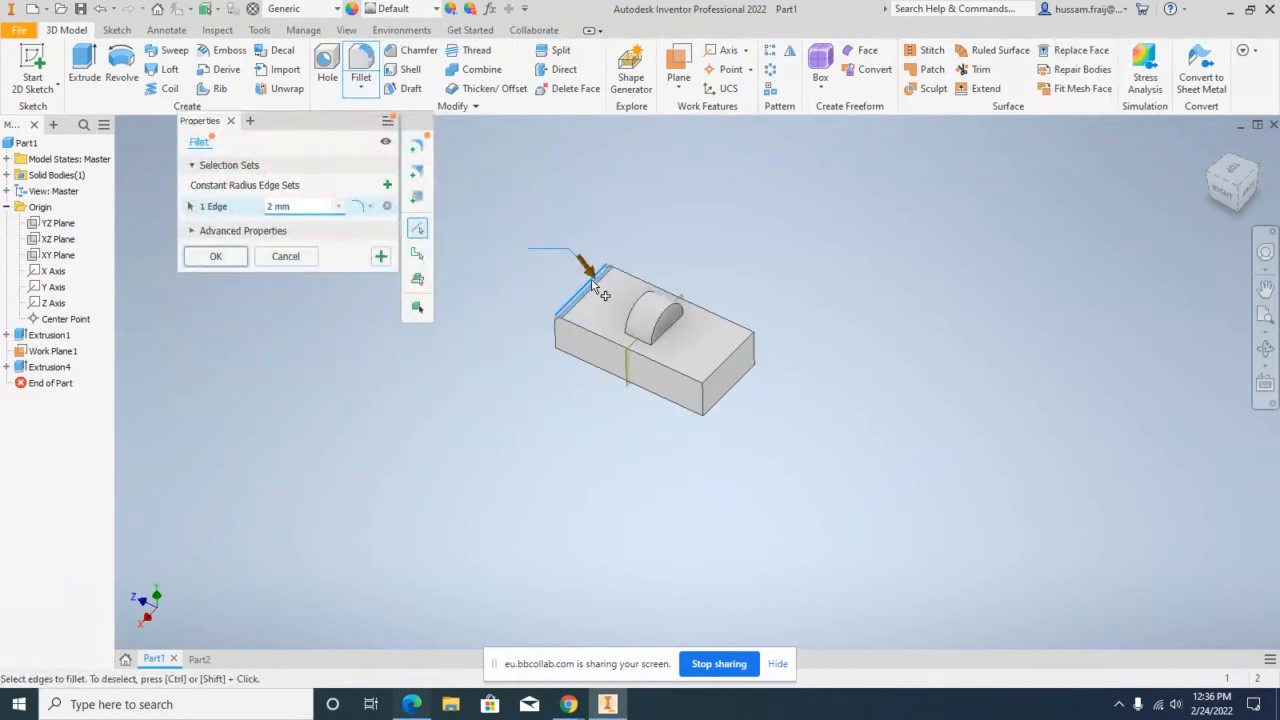
{"action": "scroll", "coordinate": [590, 278], "scroll_direction": "up", "scroll_amount": 3}
{"action": "left_click_drag", "start_coordinate": [597, 287], "coordinate": [611, 298]}
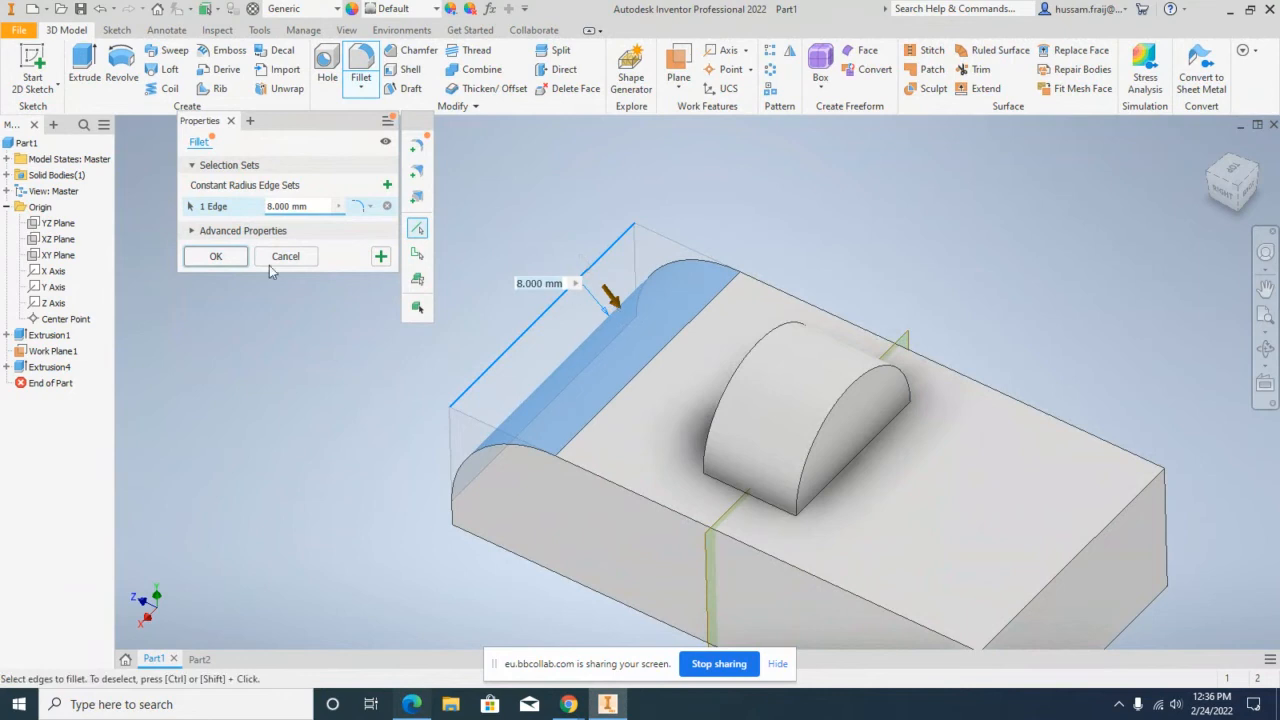
{"action": "left_click", "coordinate": [215, 256]}
{"action": "middle_click_drag", "start_coordinate": [440, 251], "coordinate": [346, 229]}
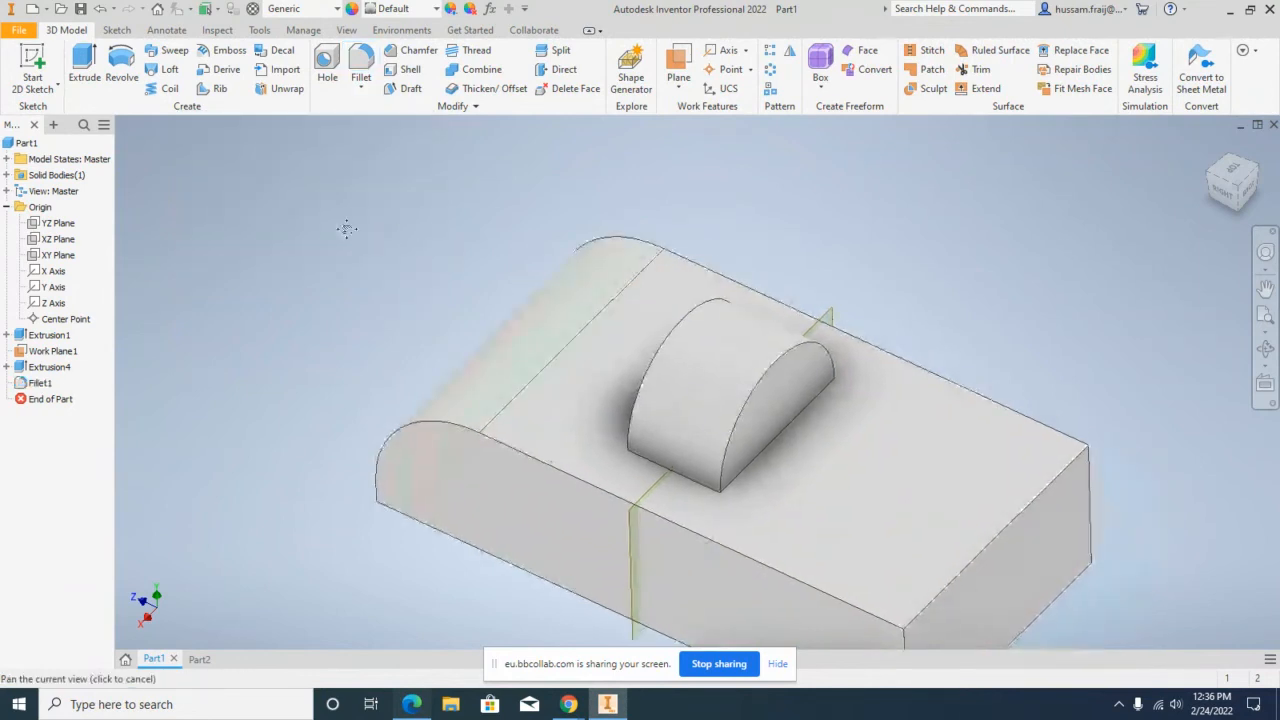
{"action": "left_click", "coordinate": [1265, 348]}
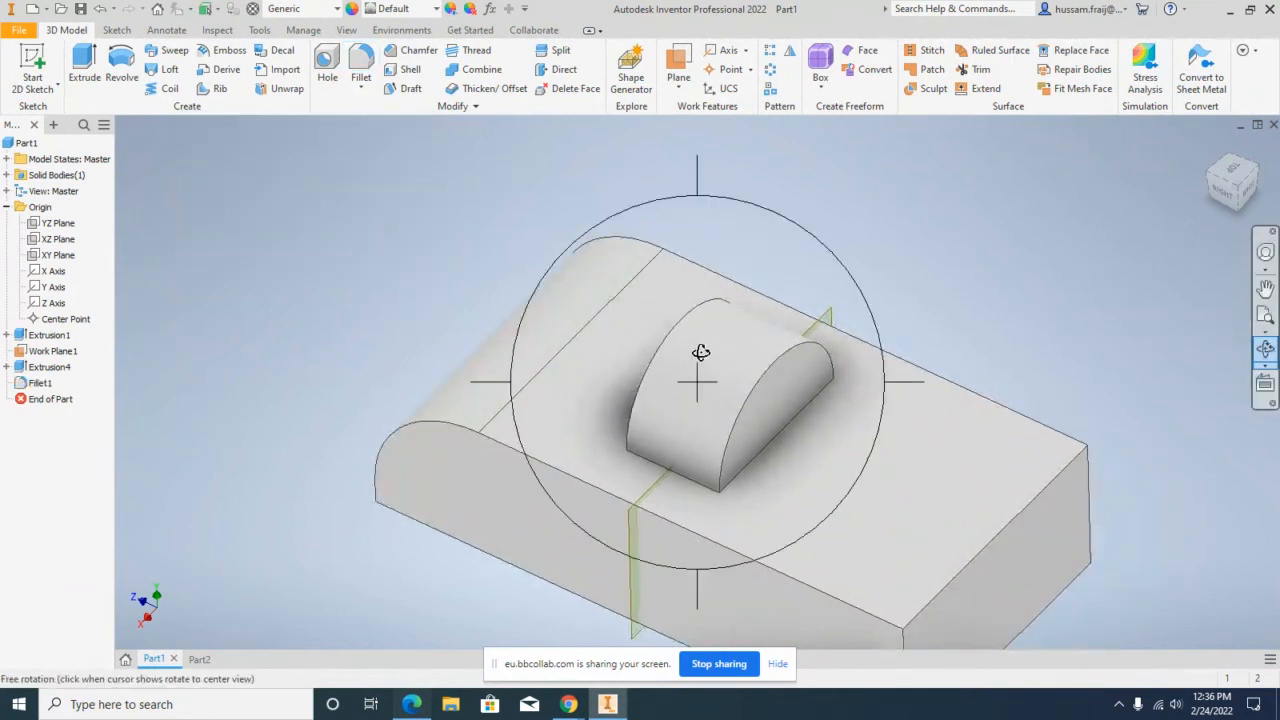
{"action": "left_click_drag", "start_coordinate": [701, 352], "coordinate": [682, 318]}
{"action": "scroll", "coordinate": [691, 351], "scroll_direction": "down", "scroll_amount": 3}
{"action": "scroll", "coordinate": [592, 414], "scroll_direction": "up", "scroll_amount": 3}
{"action": "key", "text": "Escape"}
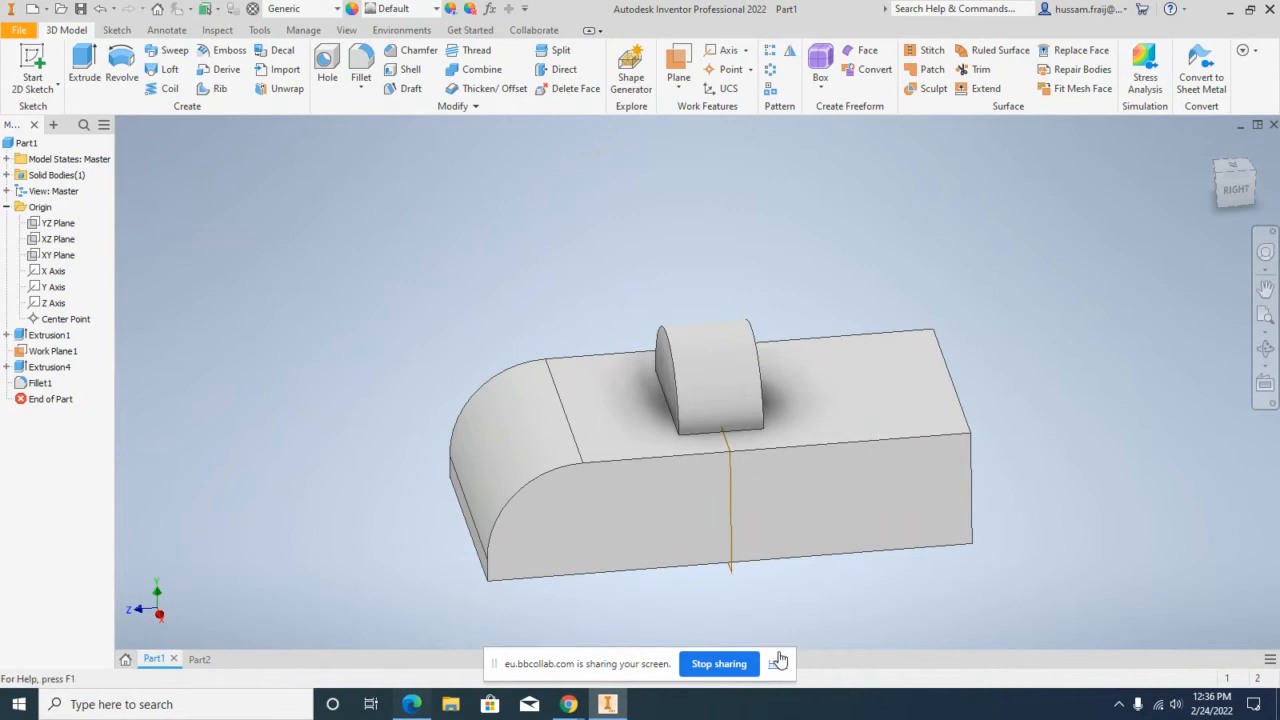
Step: Try an angled work plane from the block's top face around the upper edge at the end opposite the fillet
{"action": "left_click", "coordinate": [679, 86]}
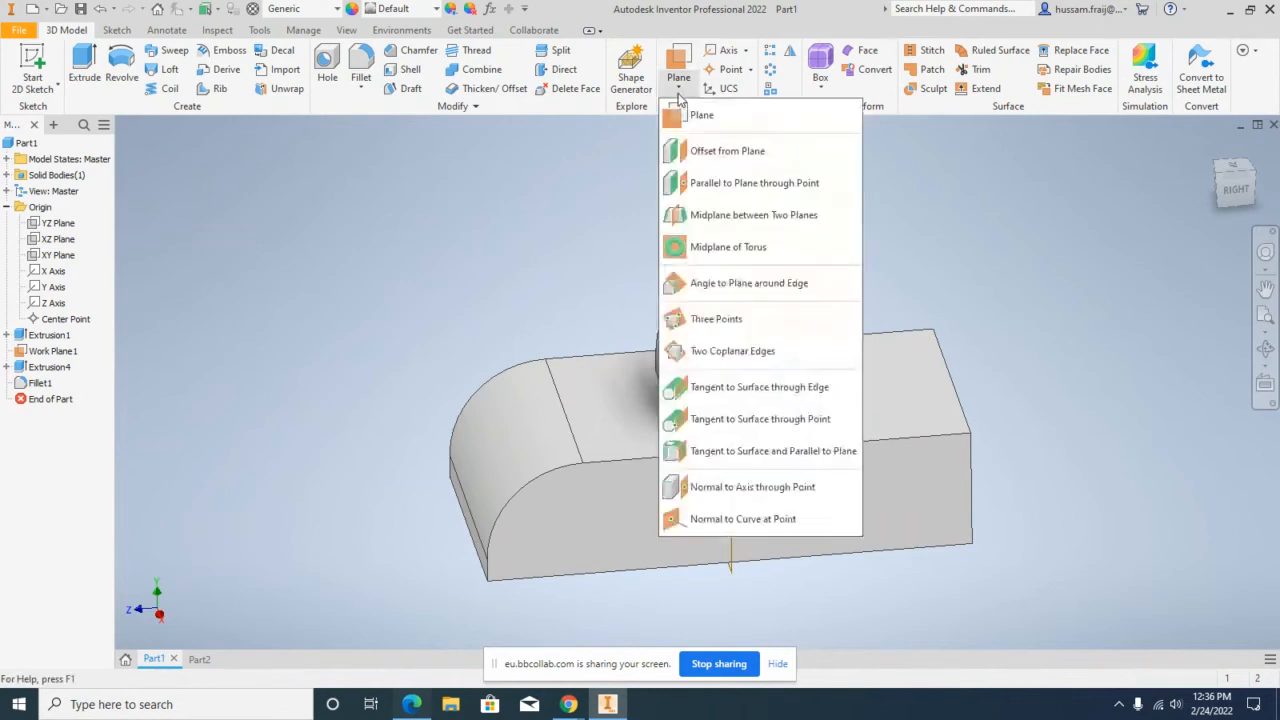
{"action": "left_click", "coordinate": [755, 284]}
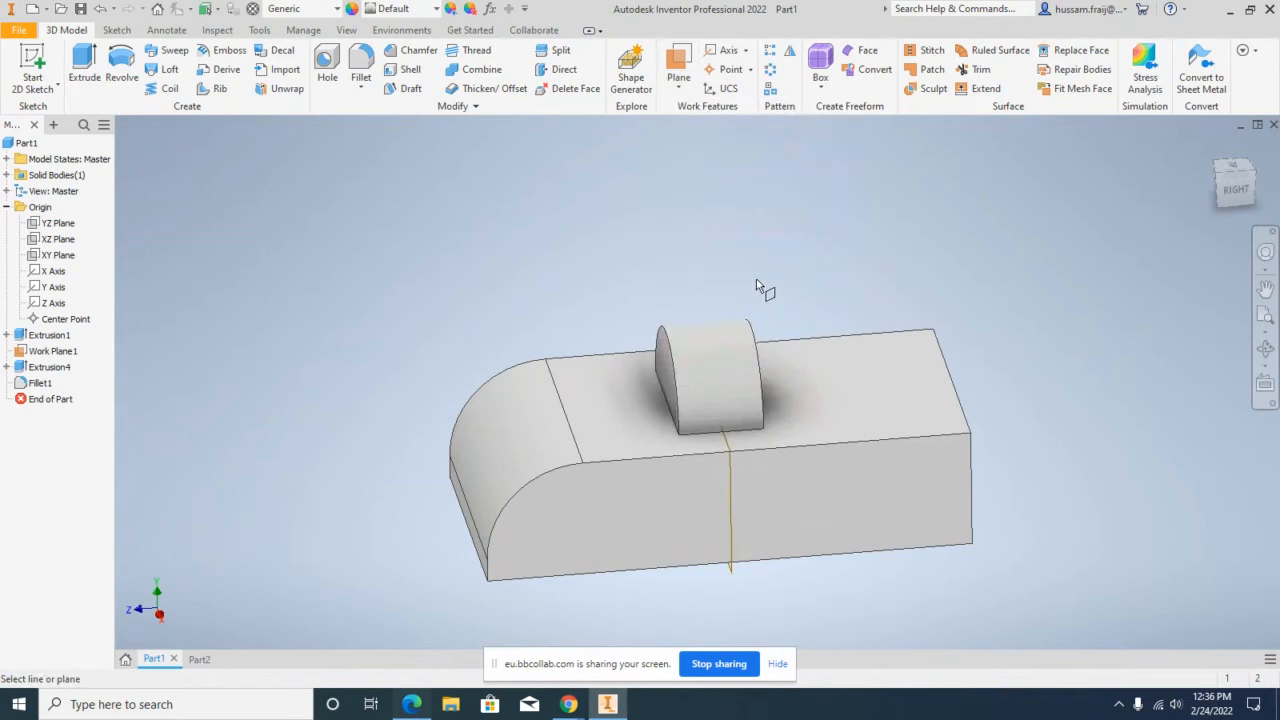
{"action": "left_click", "coordinate": [843, 372]}
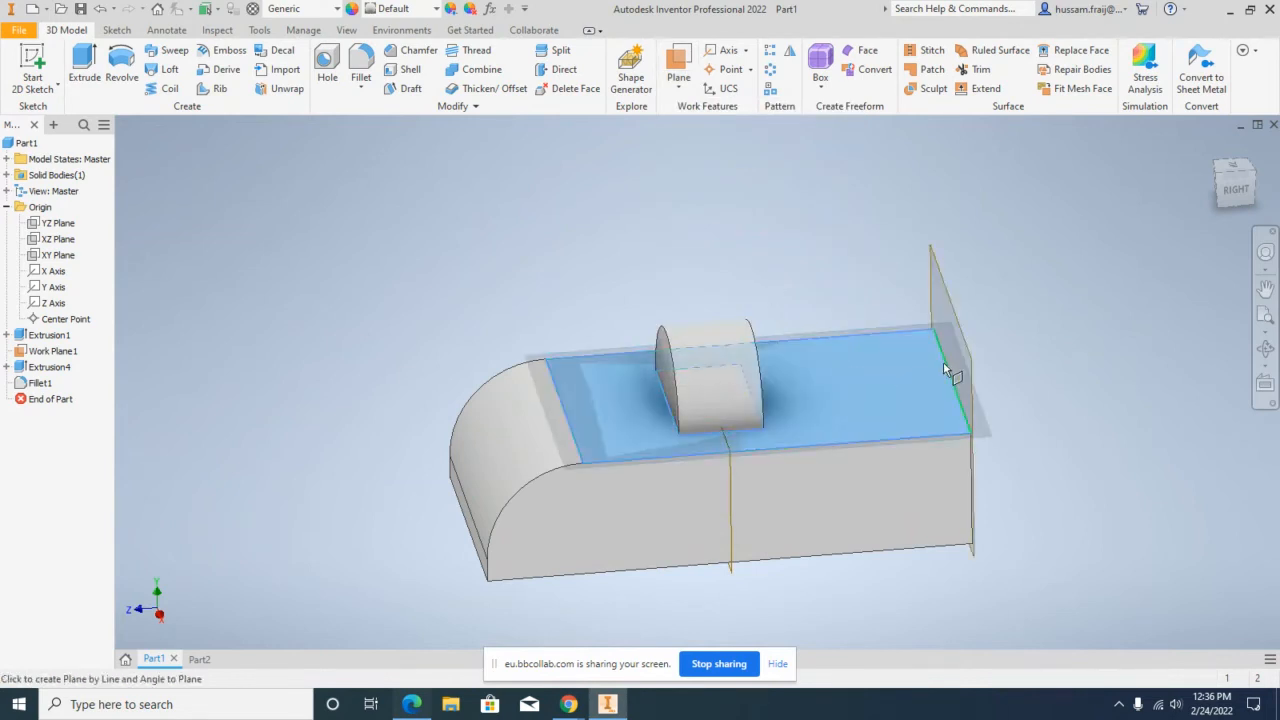
{"action": "left_click", "coordinate": [945, 369]}
{"action": "left_click_drag", "start_coordinate": [990, 186], "coordinate": [892, 229]}
{"action": "left_click", "coordinate": [961, 206]}
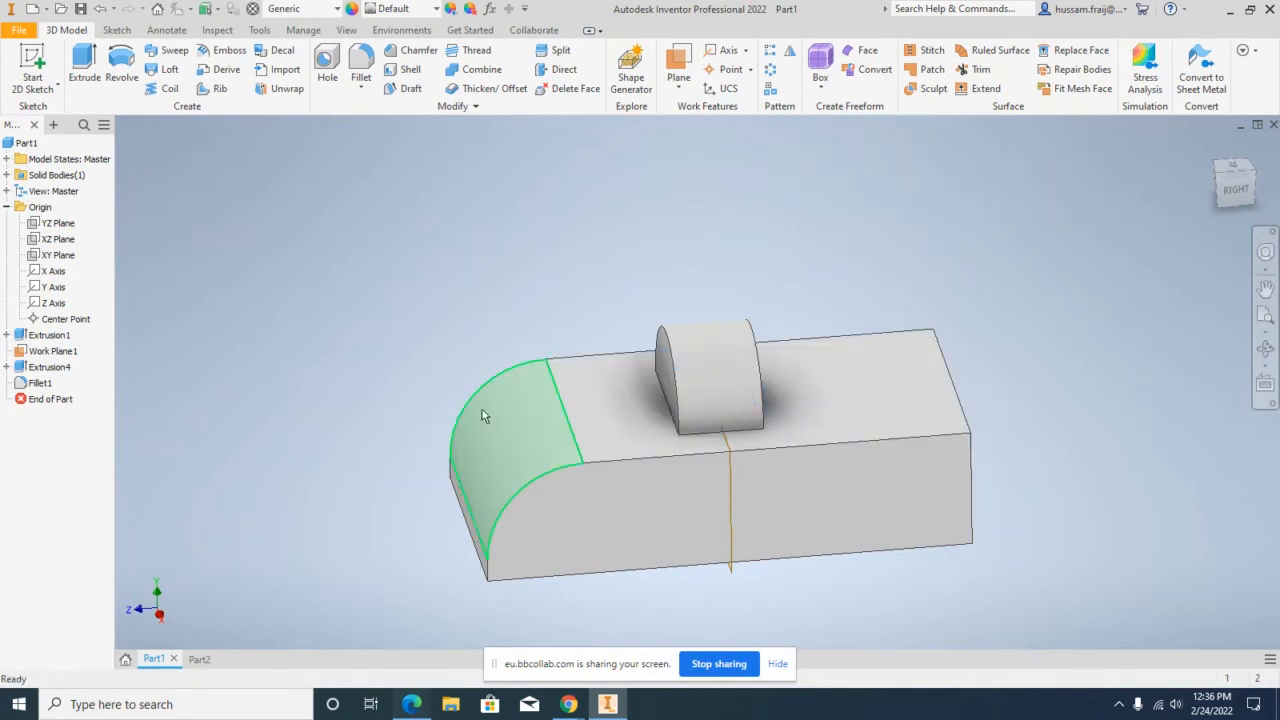
Step: Try a work plane at -45 degrees to the top face around the edge where the fillet meets that face
{"action": "left_click", "coordinate": [683, 63]}
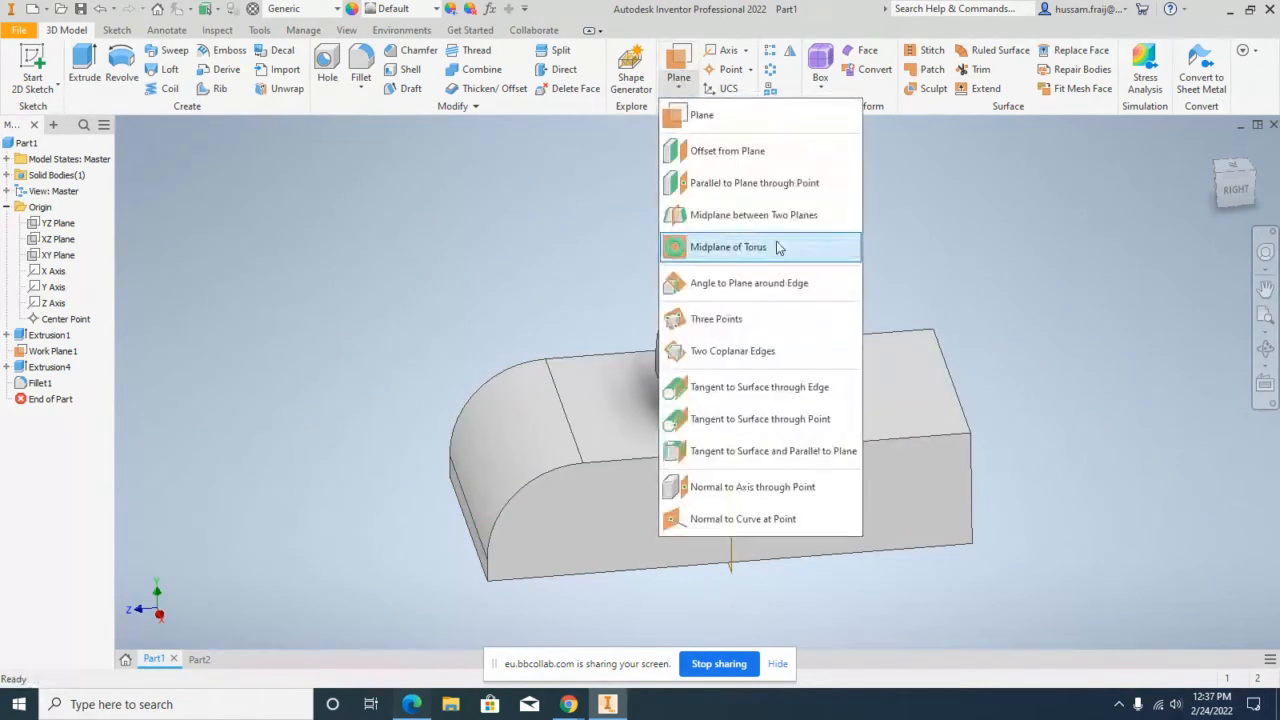
{"action": "left_click", "coordinate": [757, 280]}
{"action": "left_click", "coordinate": [613, 385]}
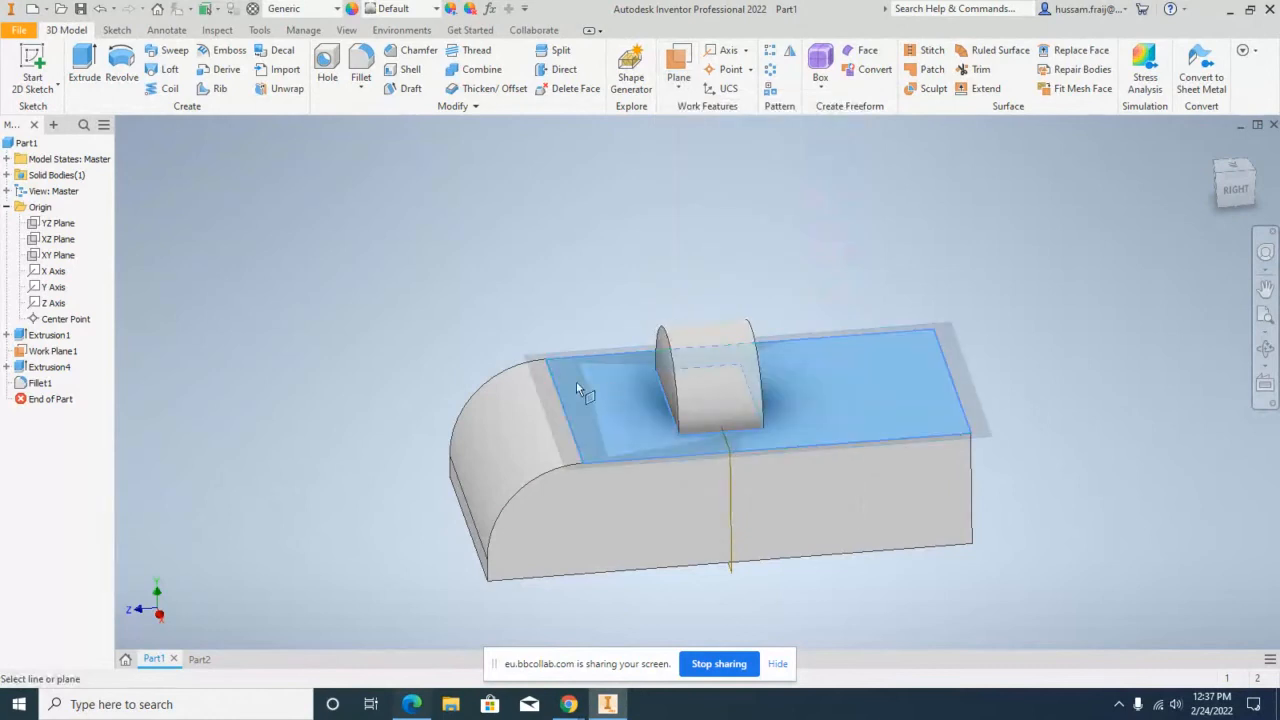
{"action": "left_click", "coordinate": [556, 383]}
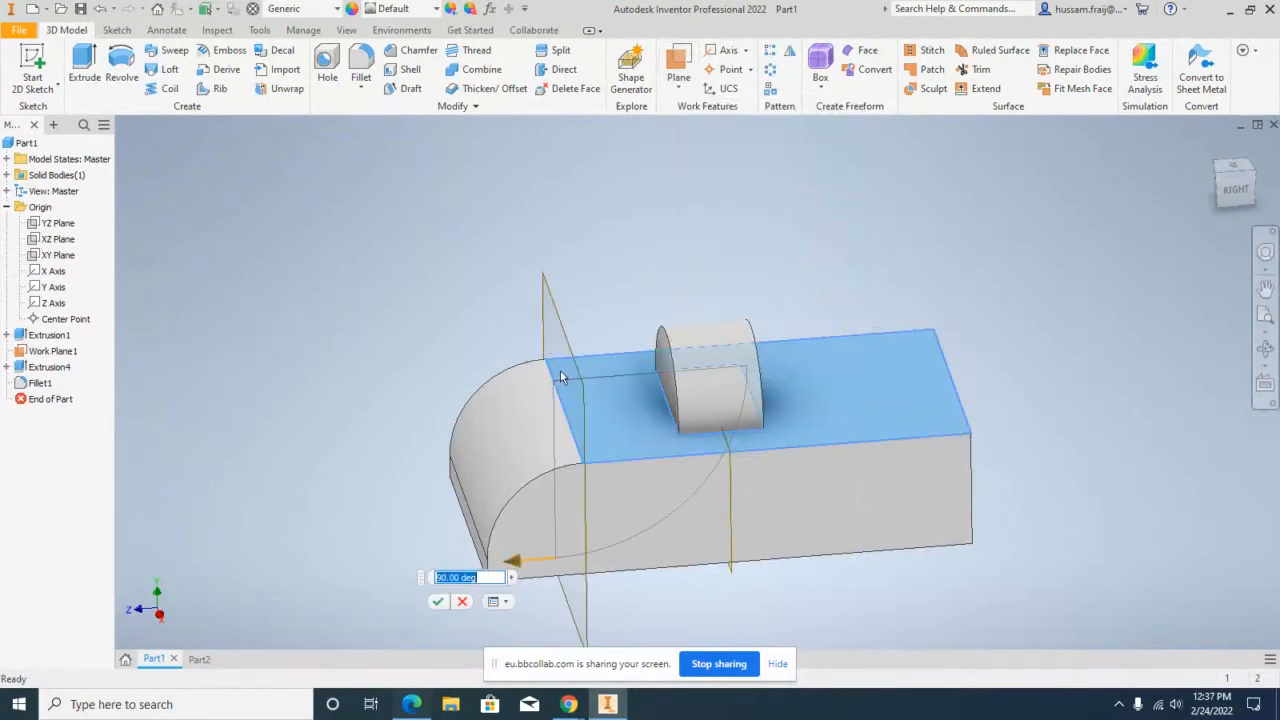
{"action": "left_click_drag", "start_coordinate": [523, 561], "coordinate": [669, 296]}
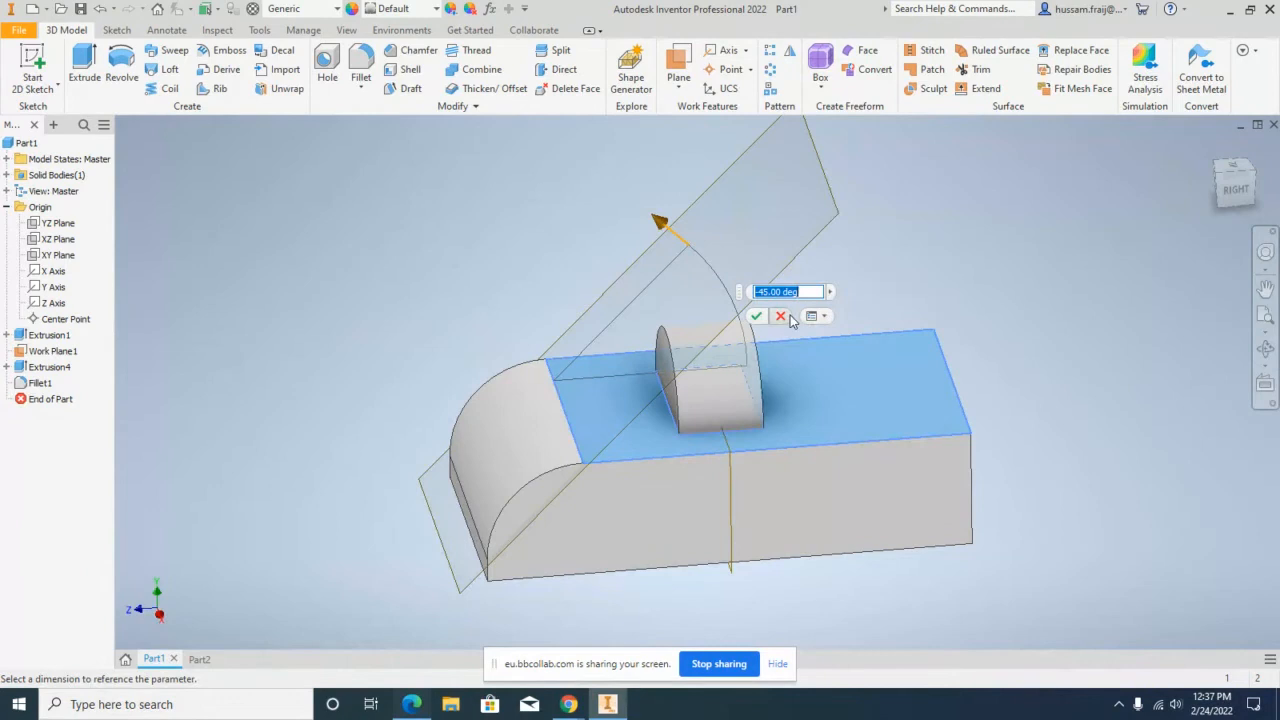
{"action": "left_click", "coordinate": [756, 316]}
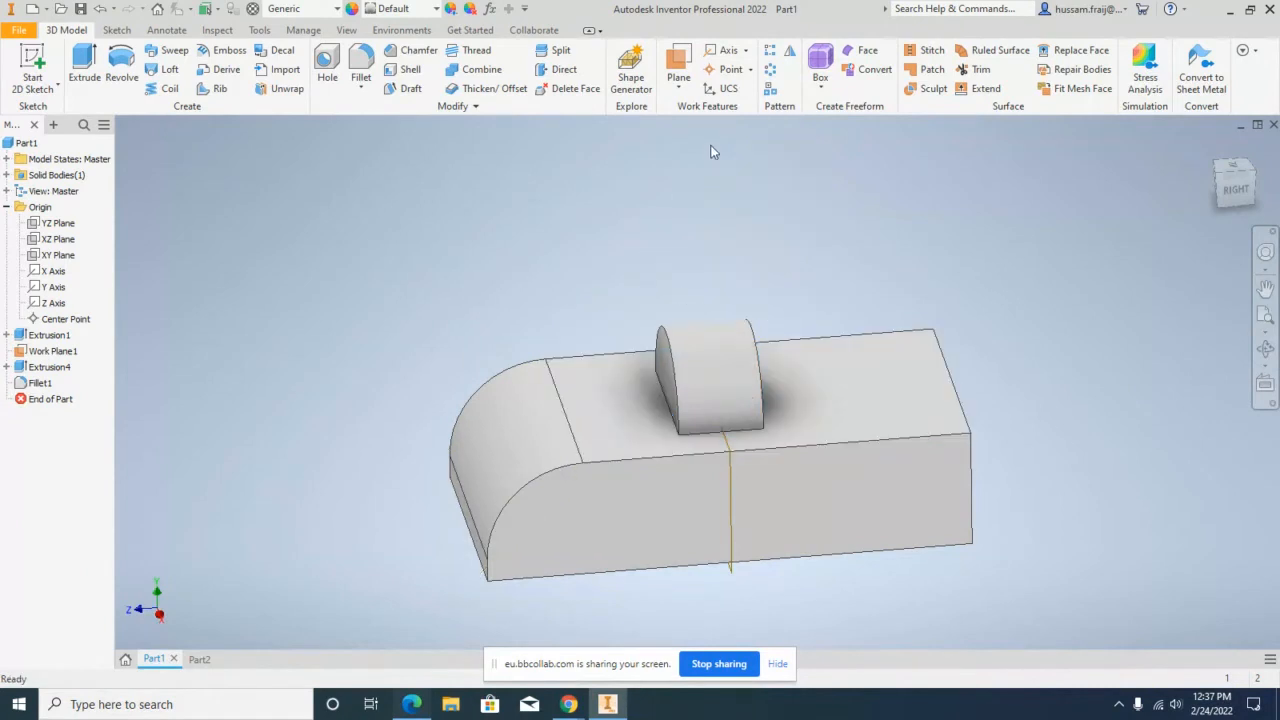
Step: Create a work axis at the intersection of the block's top face plane and the flat end face below the fillet
{"action": "left_click", "coordinate": [745, 50]}
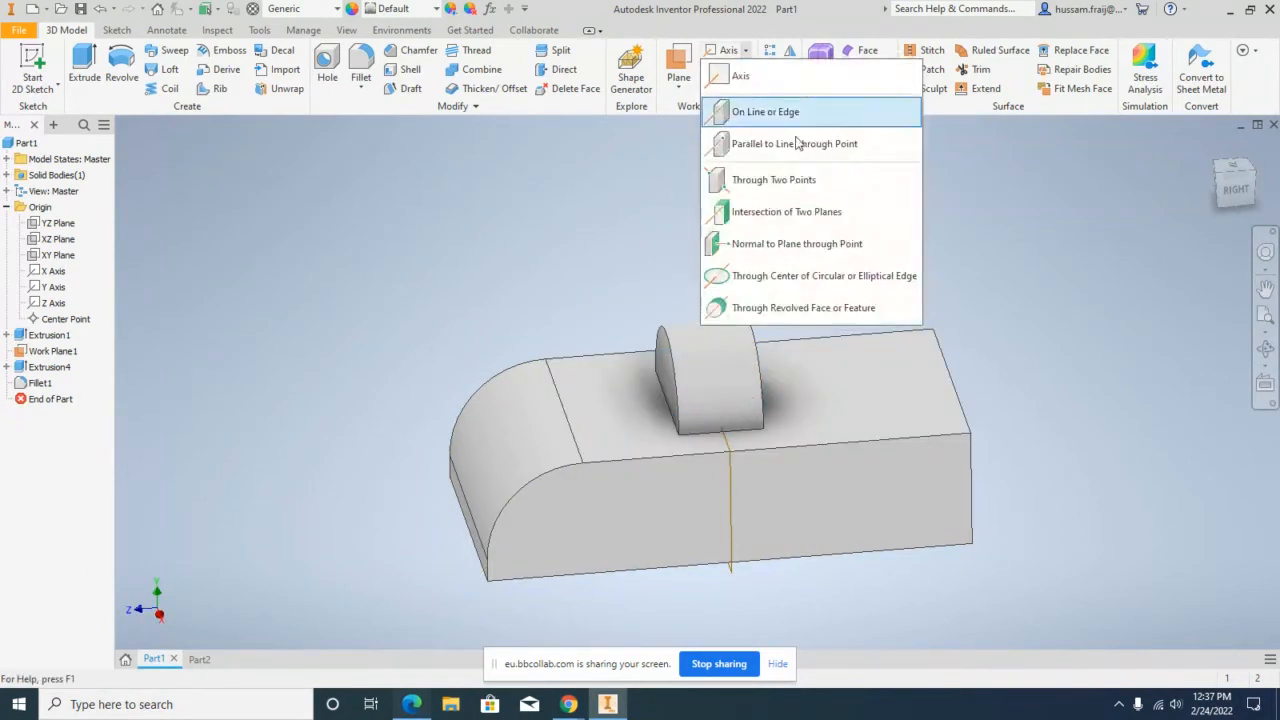
{"action": "left_click", "coordinate": [771, 212]}
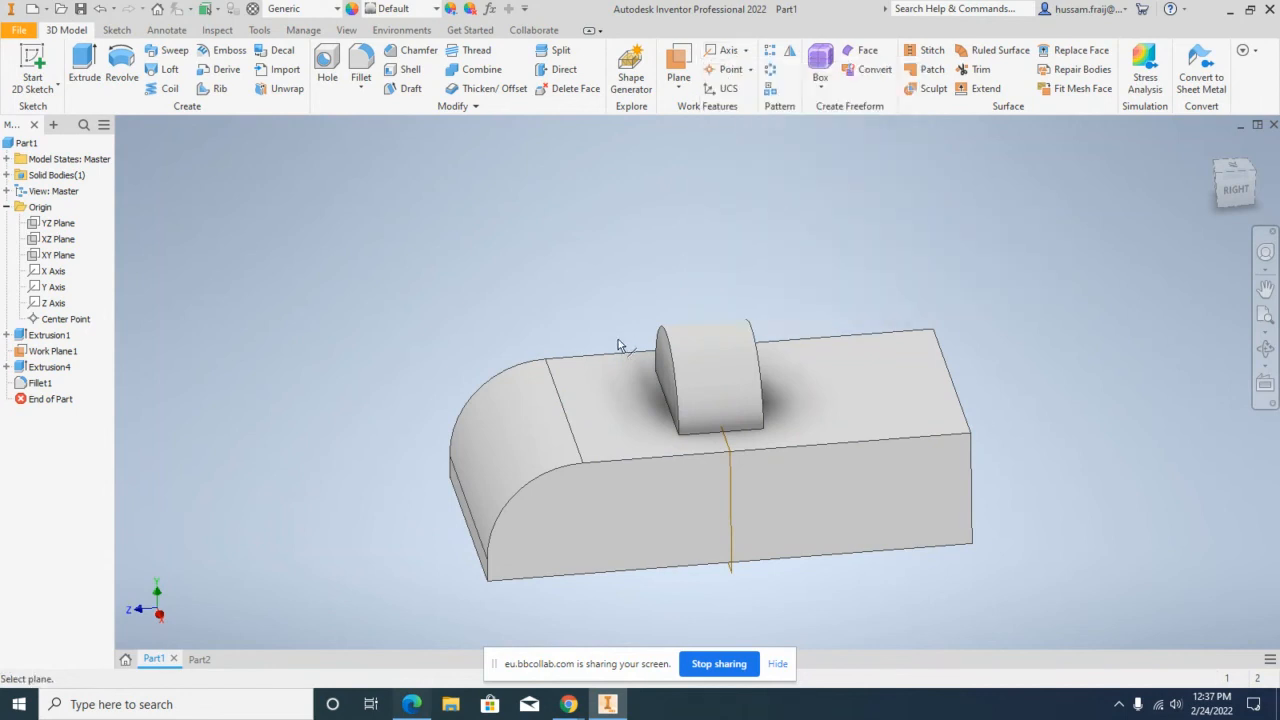
{"action": "left_click", "coordinate": [480, 495]}
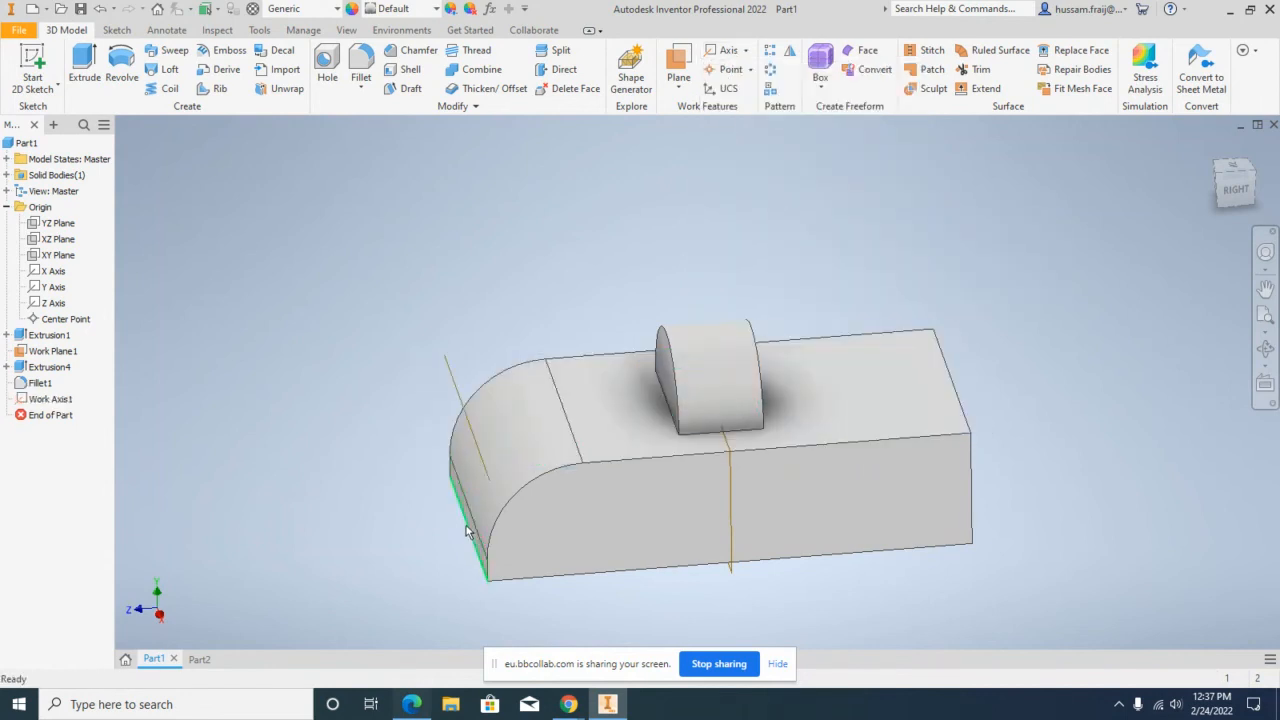
Step: Set up a work plane angled 55 degrees from the top face around the new work axis
{"action": "left_click", "coordinate": [1266, 350]}
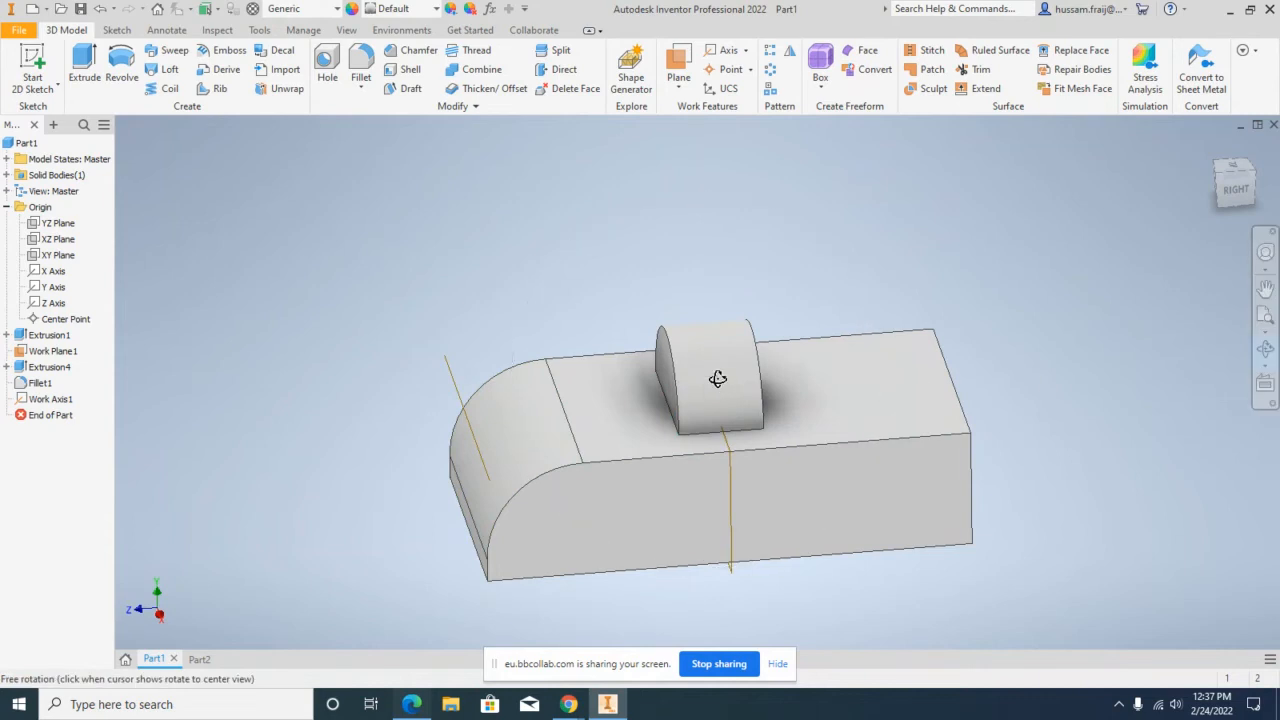
{"action": "left_click_drag", "start_coordinate": [728, 371], "coordinate": [716, 336]}
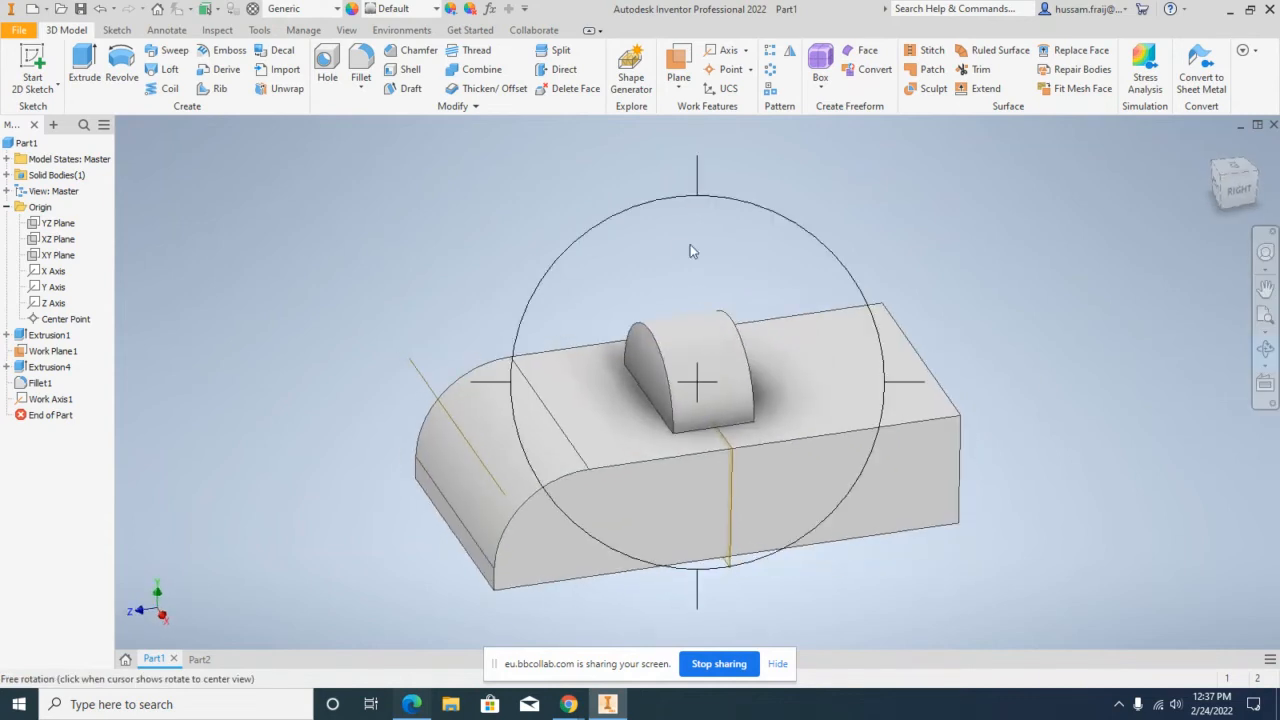
{"action": "left_click", "coordinate": [681, 89]}
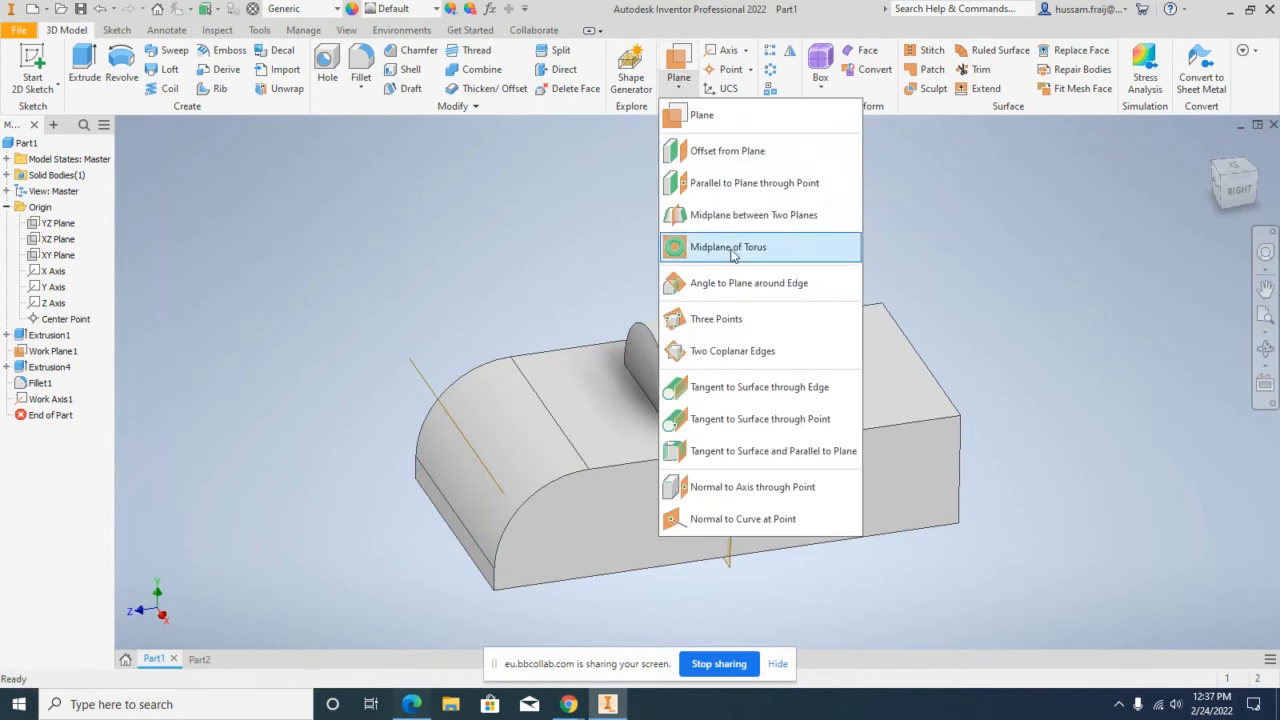
{"action": "left_click", "coordinate": [748, 283]}
{"action": "left_click", "coordinate": [602, 370]}
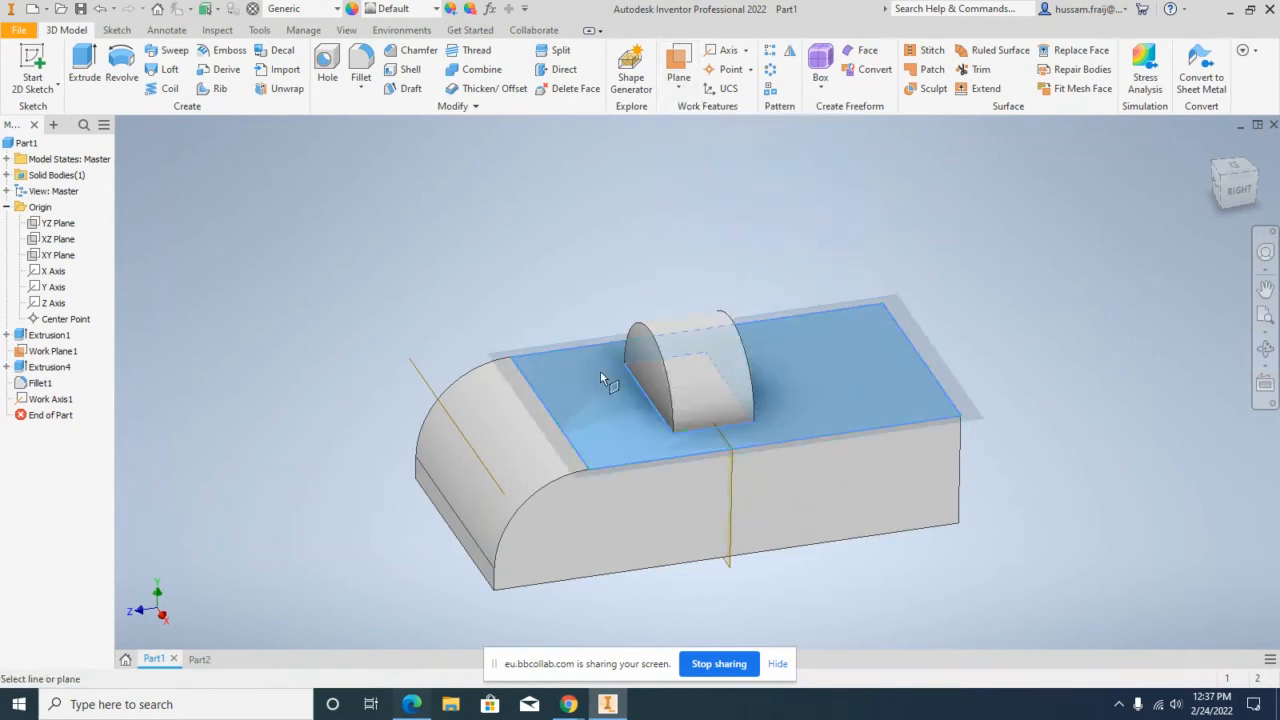
{"action": "left_click", "coordinate": [421, 384]}
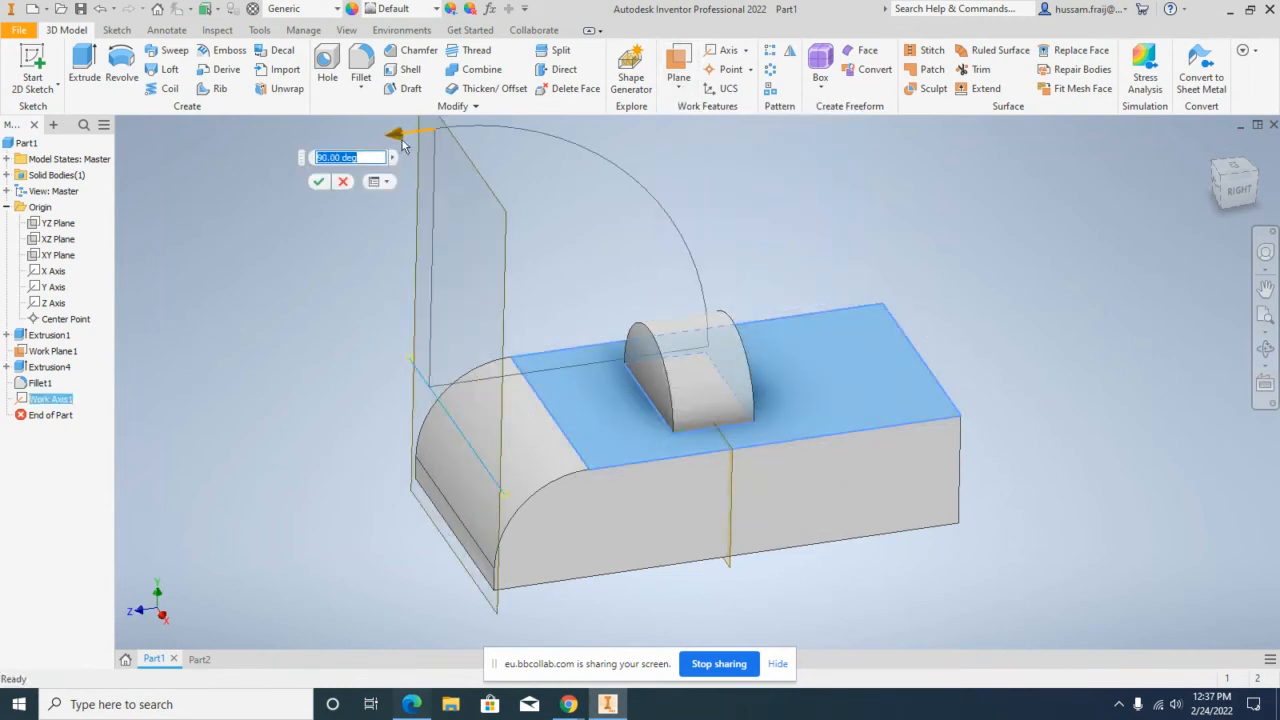
{"action": "left_click_drag", "start_coordinate": [397, 135], "coordinate": [560, 140]}
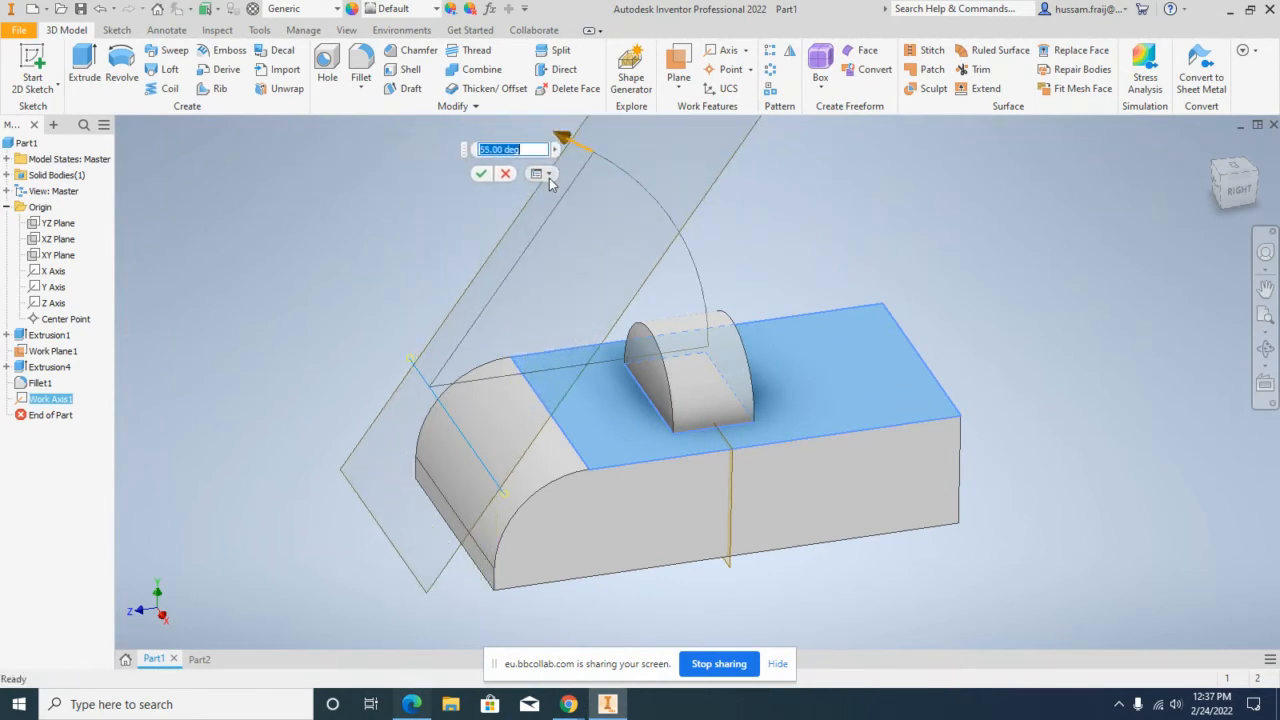
Step: Reduce the work plane's angle below 45 degrees using the right side view, and create the plane
{"action": "left_click", "coordinate": [1241, 196]}
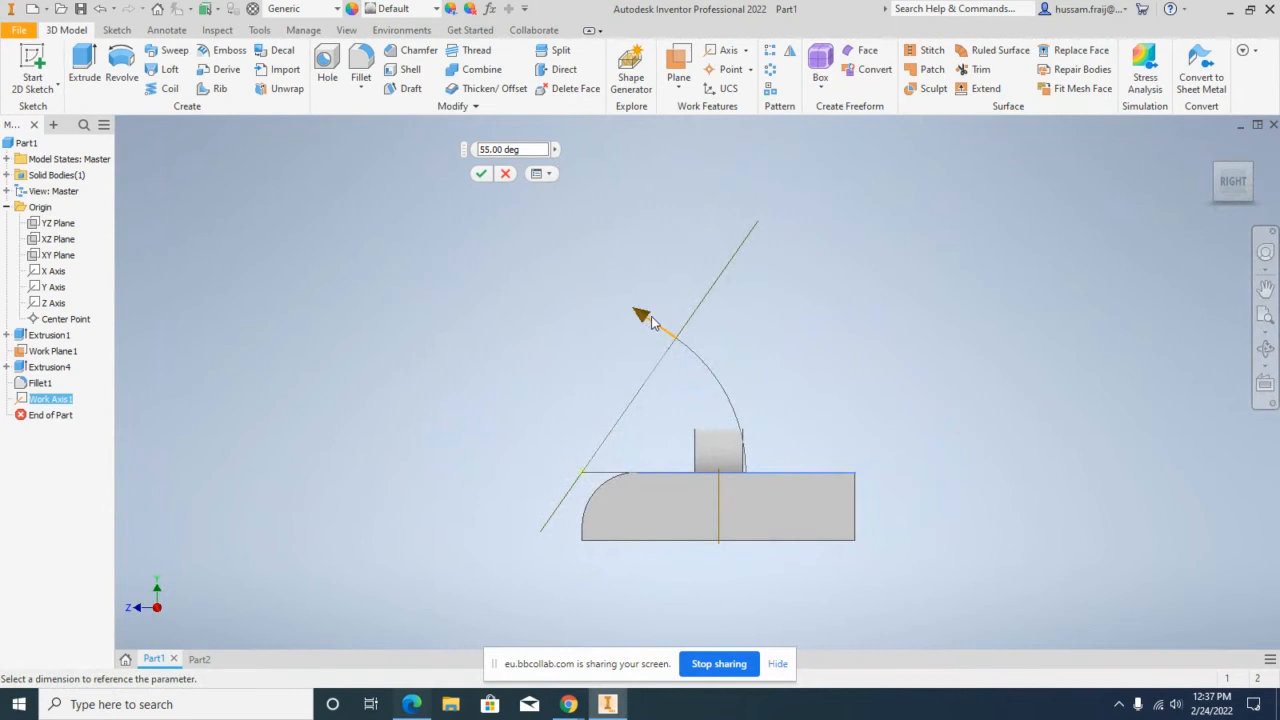
{"action": "left_click_drag", "start_coordinate": [640, 311], "coordinate": [675, 340]}
{"action": "scroll", "coordinate": [676, 499], "scroll_direction": "up", "scroll_amount": 4}
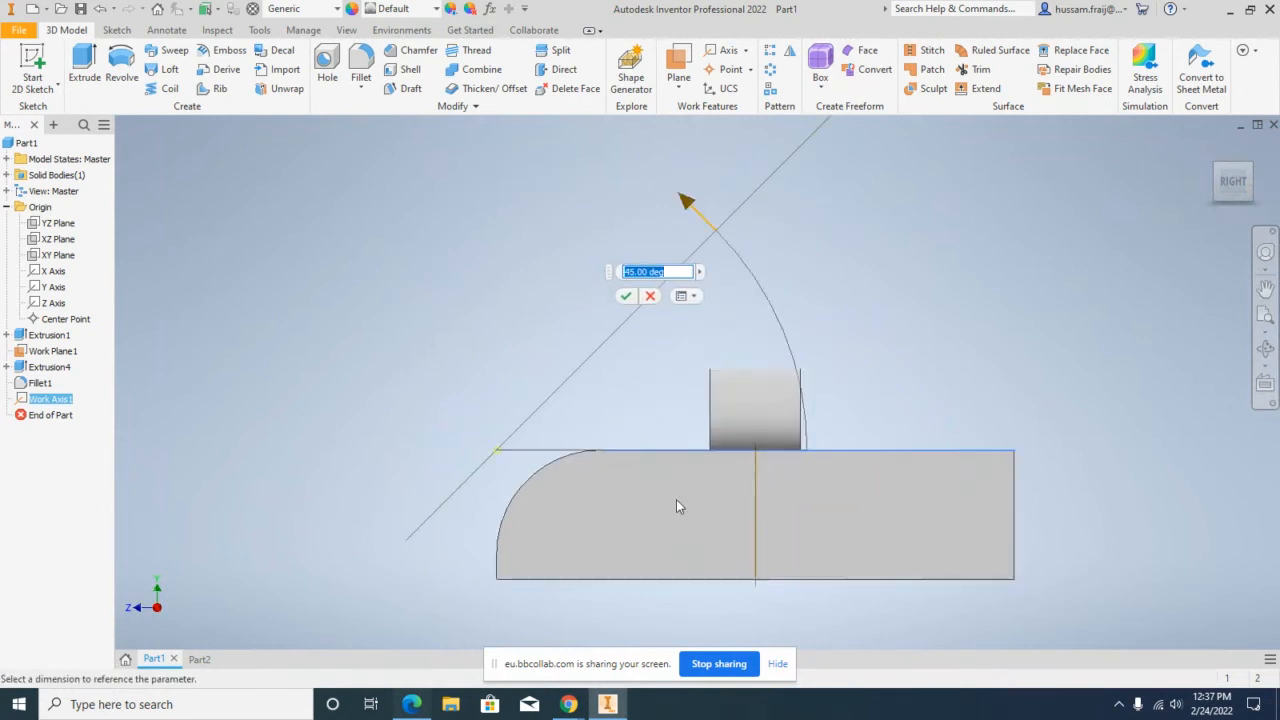
{"action": "scroll", "coordinate": [752, 172], "scroll_direction": "down", "scroll_amount": 2}
{"action": "scroll", "coordinate": [758, 258], "scroll_direction": "down", "scroll_amount": 2}
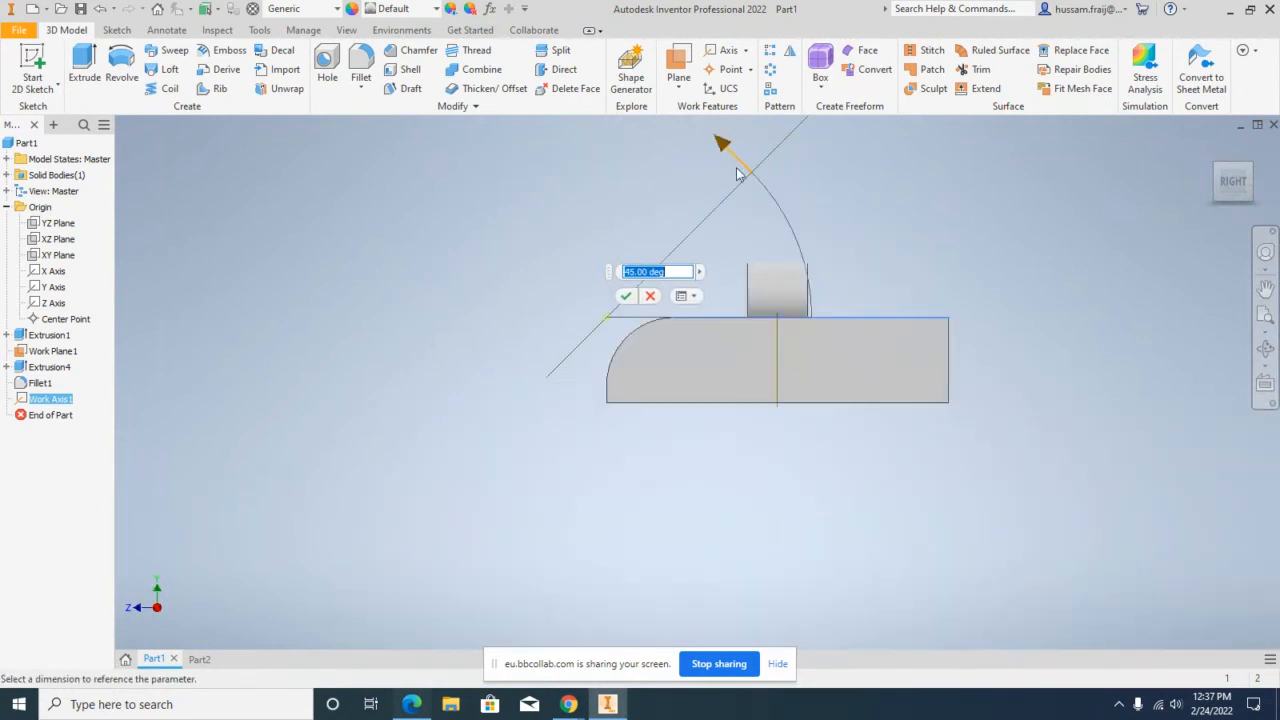
{"action": "mouse_move", "coordinate": [736, 167]}
{"action": "left_mouse_down"}
{"action": "mouse_move", "coordinate": [770, 190]}
{"action": "mouse_move", "coordinate": [704, 128]}
{"action": "mouse_move", "coordinate": [733, 155]}
{"action": "left_mouse_up"}
{"action": "left_click", "coordinate": [705, 175]}
{"action": "left_click", "coordinate": [1265, 349]}
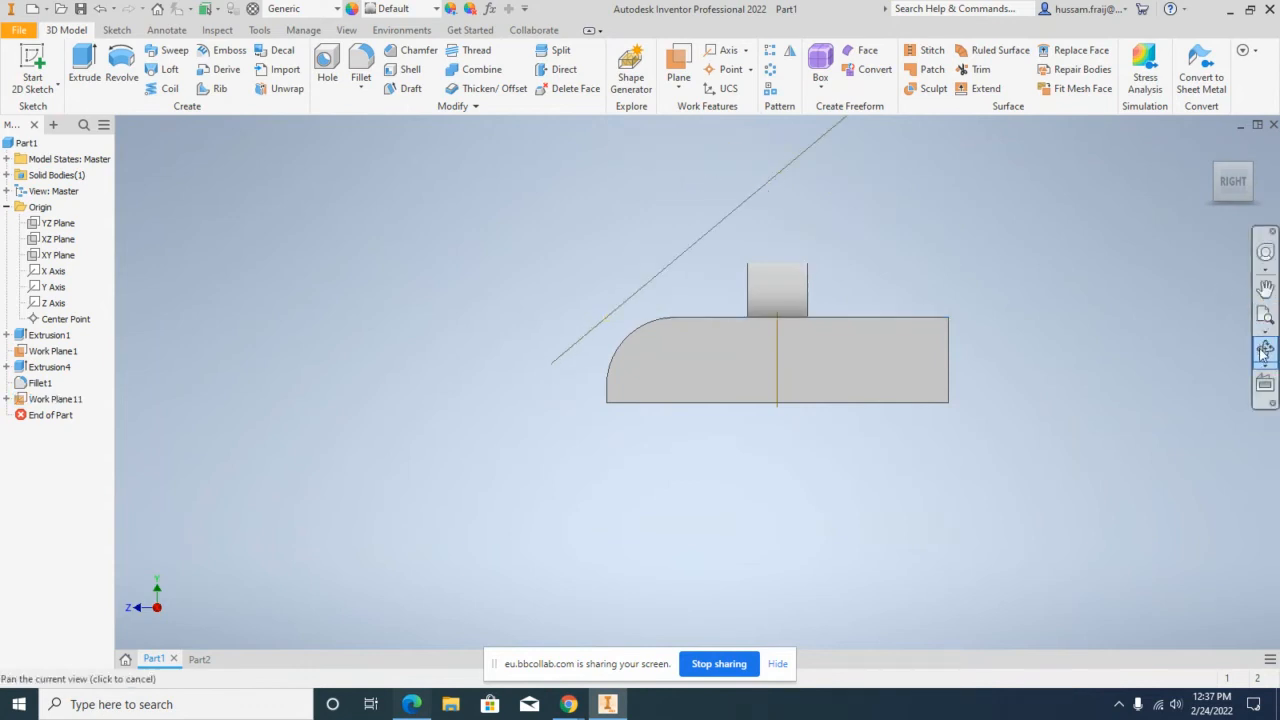
{"action": "left_click_drag", "start_coordinate": [769, 374], "coordinate": [664, 488]}
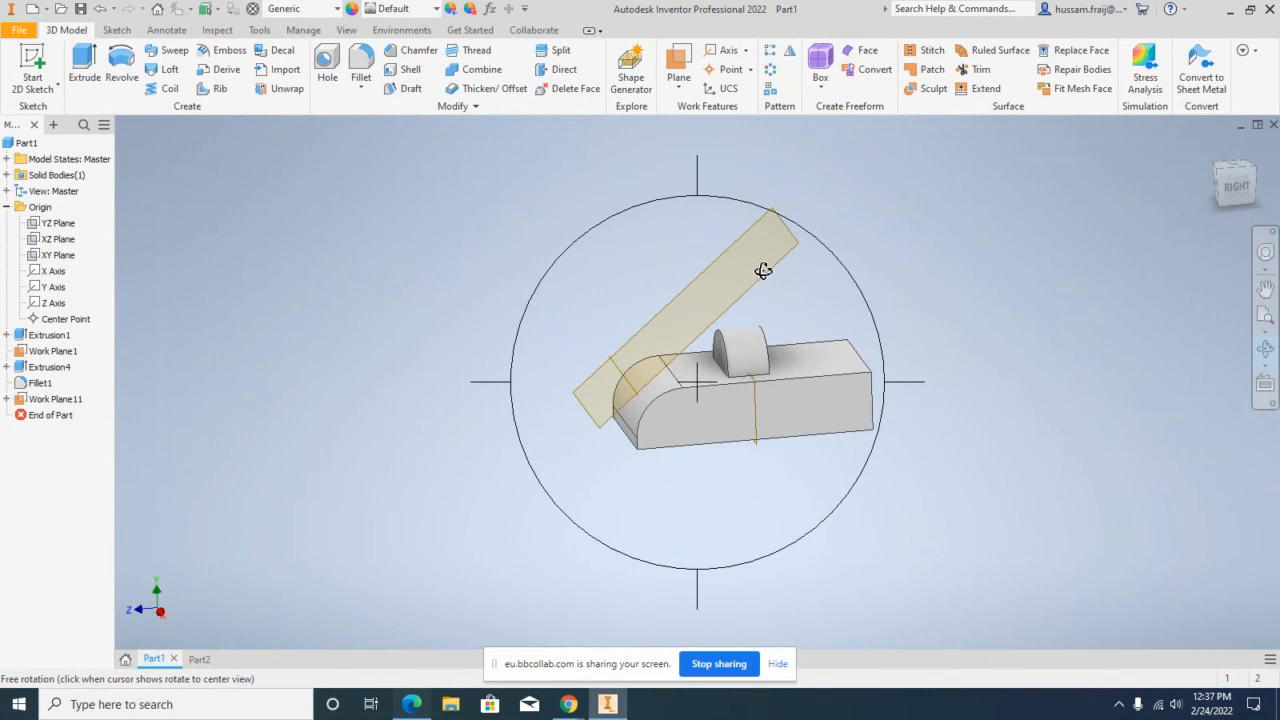
{"action": "left_click_drag", "start_coordinate": [763, 270], "coordinate": [769, 490]}
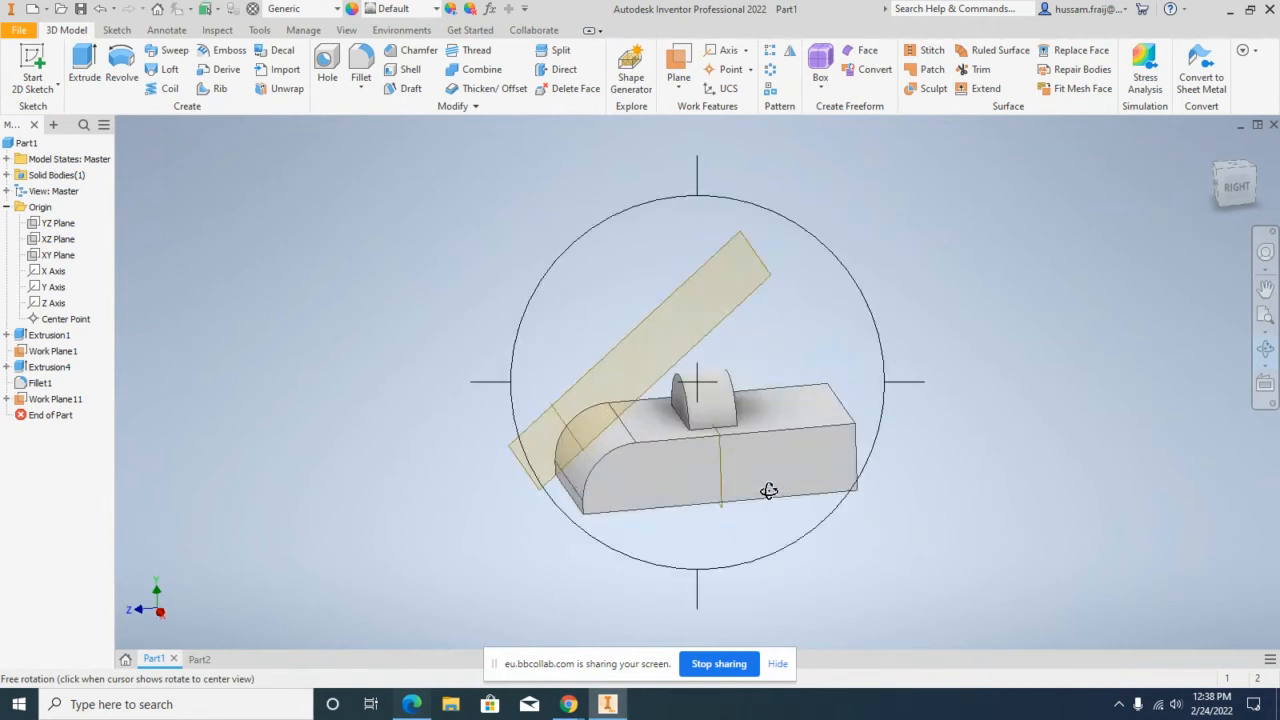
{"action": "key", "text": "Escape"}
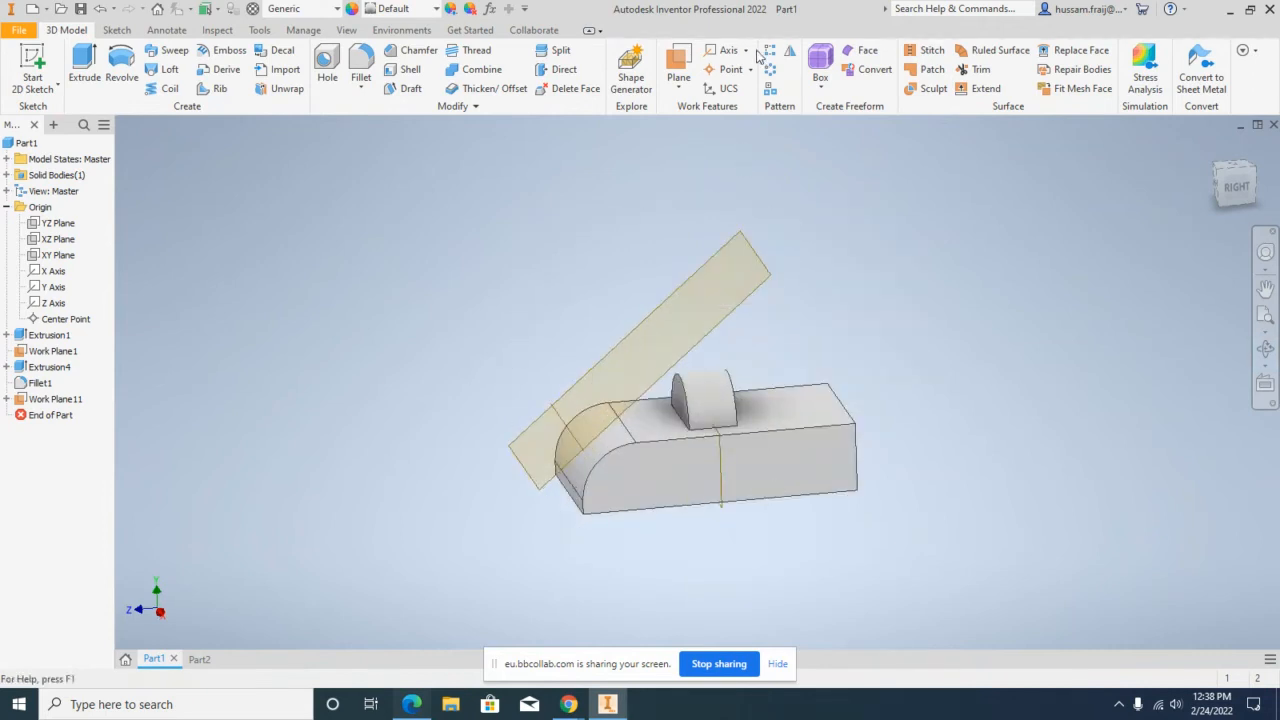
Step: Create a work axis normal to the block's long side face through the top corner at its square end
{"action": "left_click", "coordinate": [746, 50]}
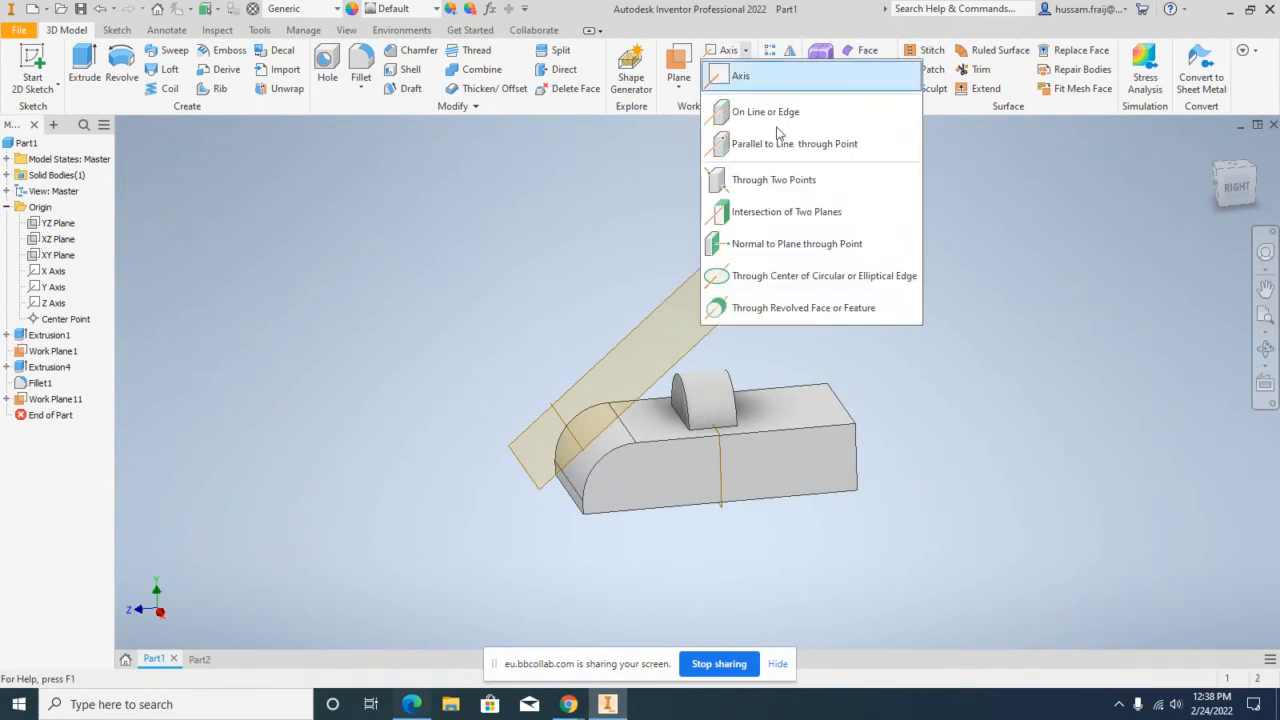
{"action": "left_click", "coordinate": [800, 246]}
{"action": "left_click", "coordinate": [826, 462]}
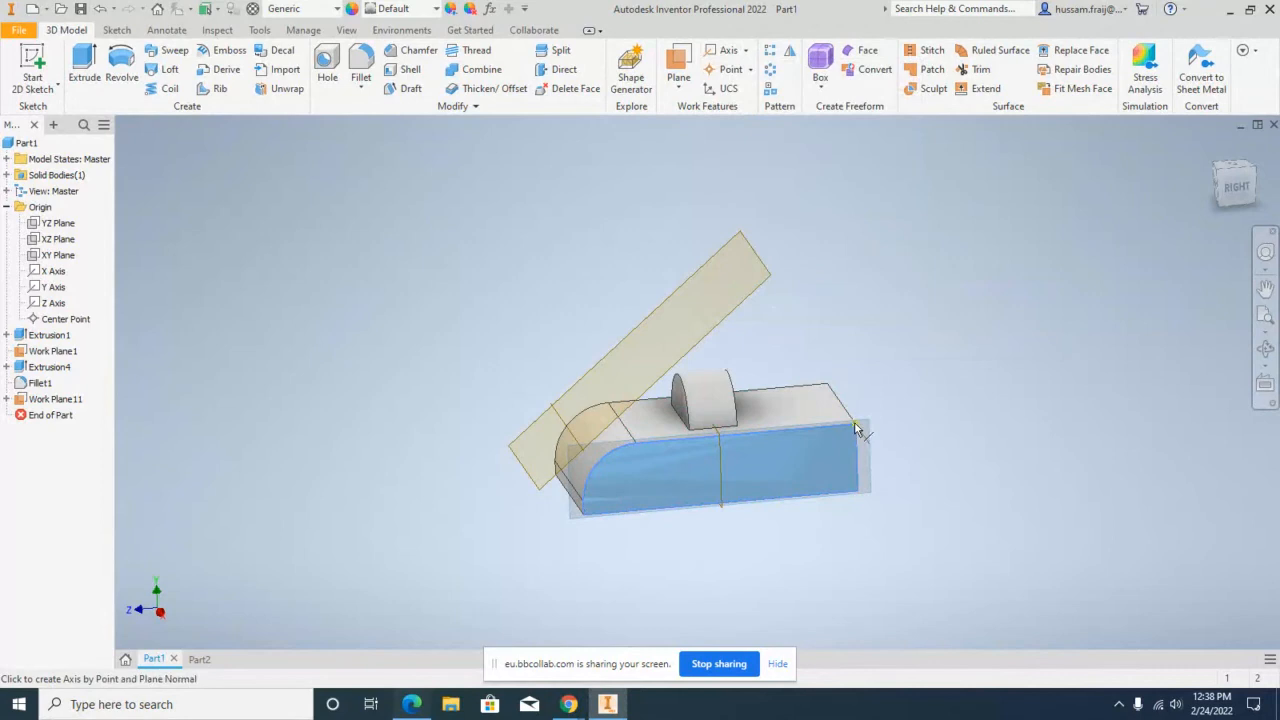
{"action": "left_click", "coordinate": [857, 424]}
{"action": "left_click", "coordinate": [1265, 348]}
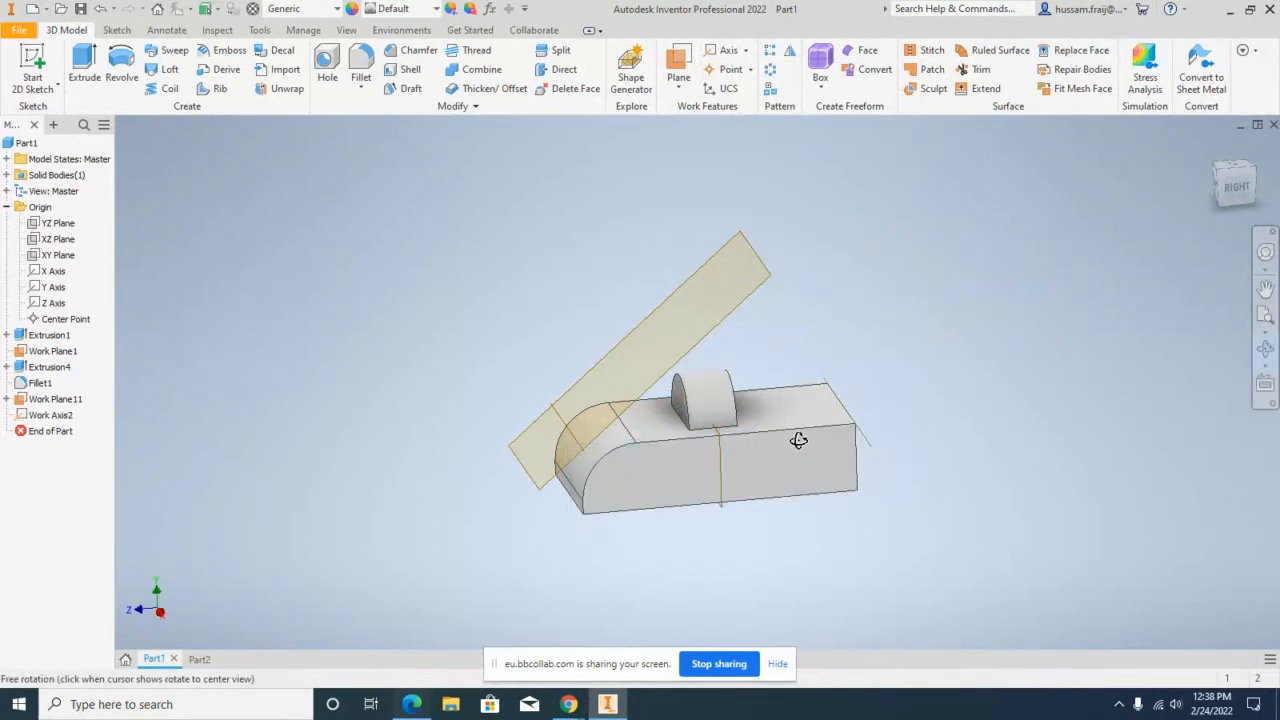
{"action": "mouse_move", "coordinate": [797, 437]}
{"action": "left_mouse_down"}
{"action": "mouse_move", "coordinate": [820, 468]}
{"action": "mouse_move", "coordinate": [803, 451]}
{"action": "left_mouse_up"}
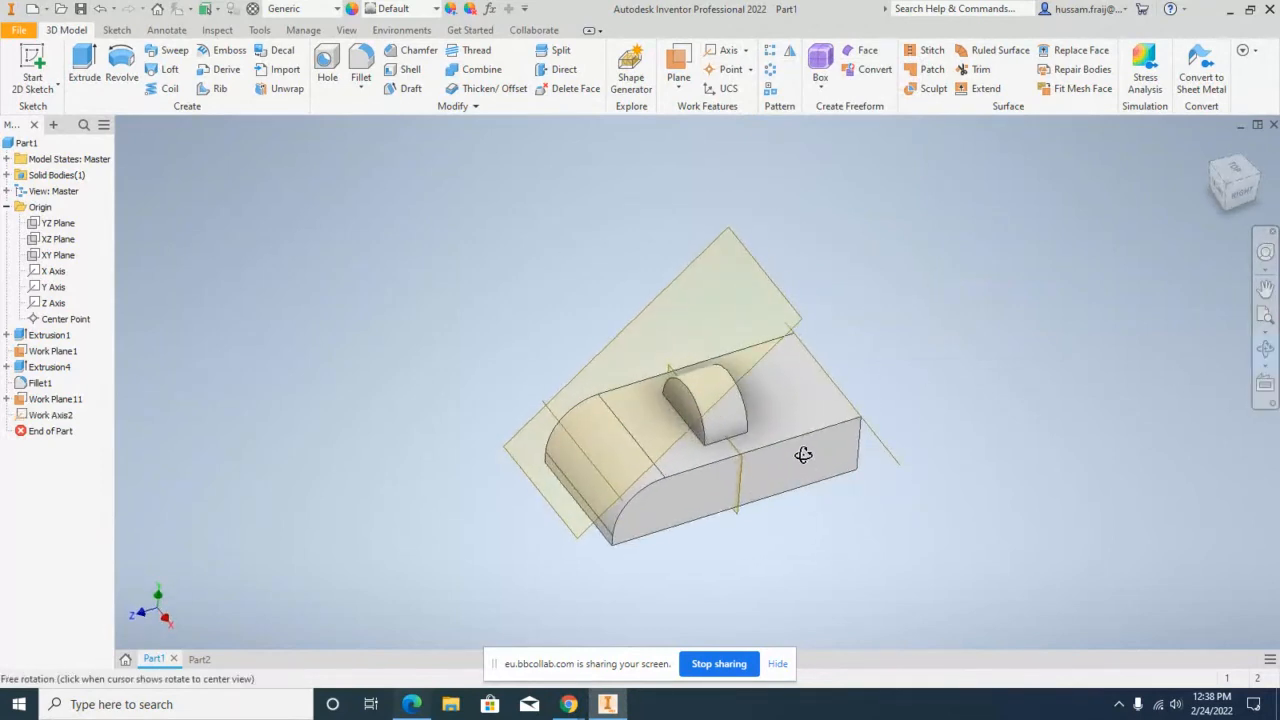
{"action": "left_click_drag", "start_coordinate": [823, 380], "coordinate": [803, 377]}
{"action": "key", "text": "Escape"}
{"action": "scroll", "coordinate": [725, 425], "scroll_direction": "down", "scroll_amount": 5}
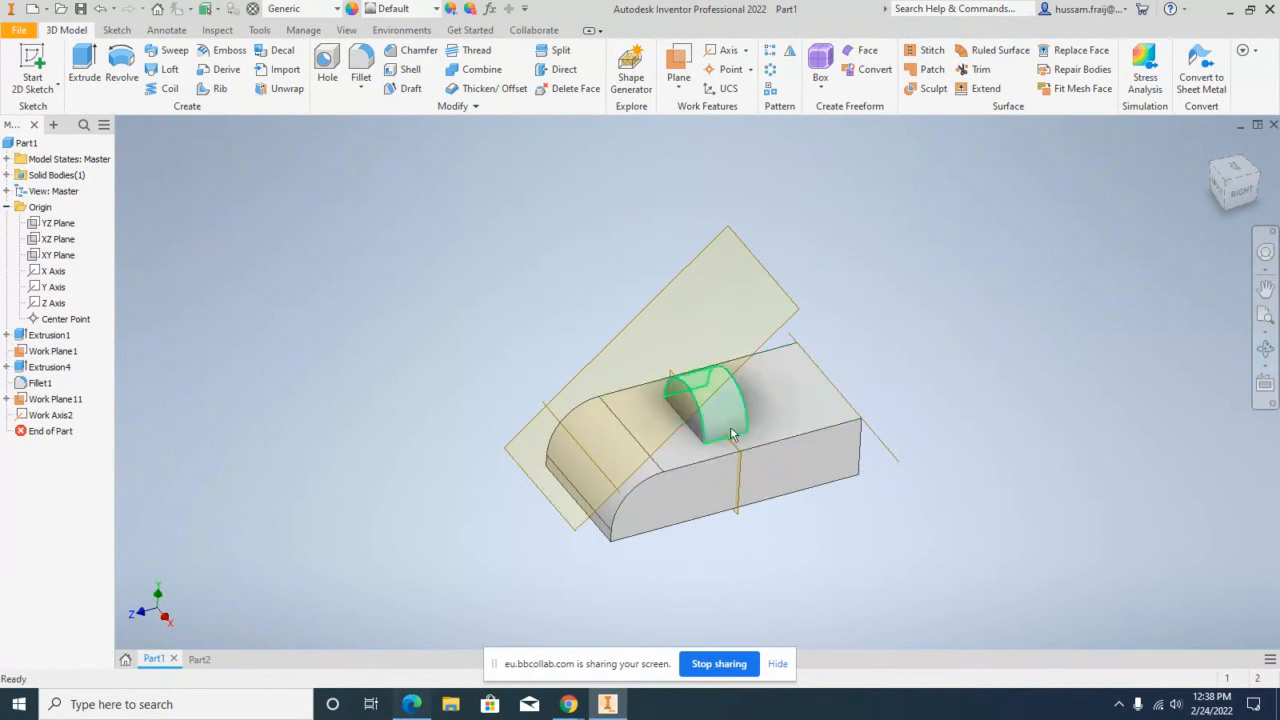
Step: Create a work axis through the center of the half-round boss from its curved face
{"action": "scroll", "coordinate": [680, 346], "scroll_direction": "up", "scroll_amount": 5}
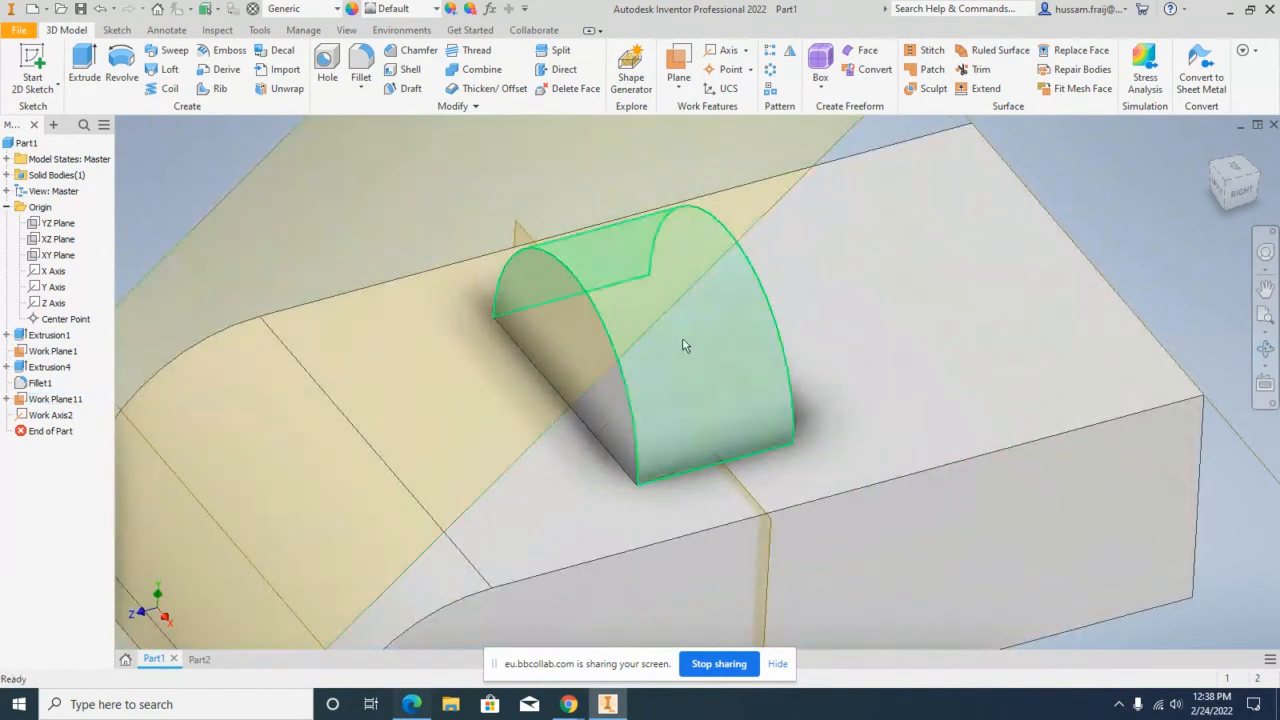
{"action": "left_click", "coordinate": [724, 50]}
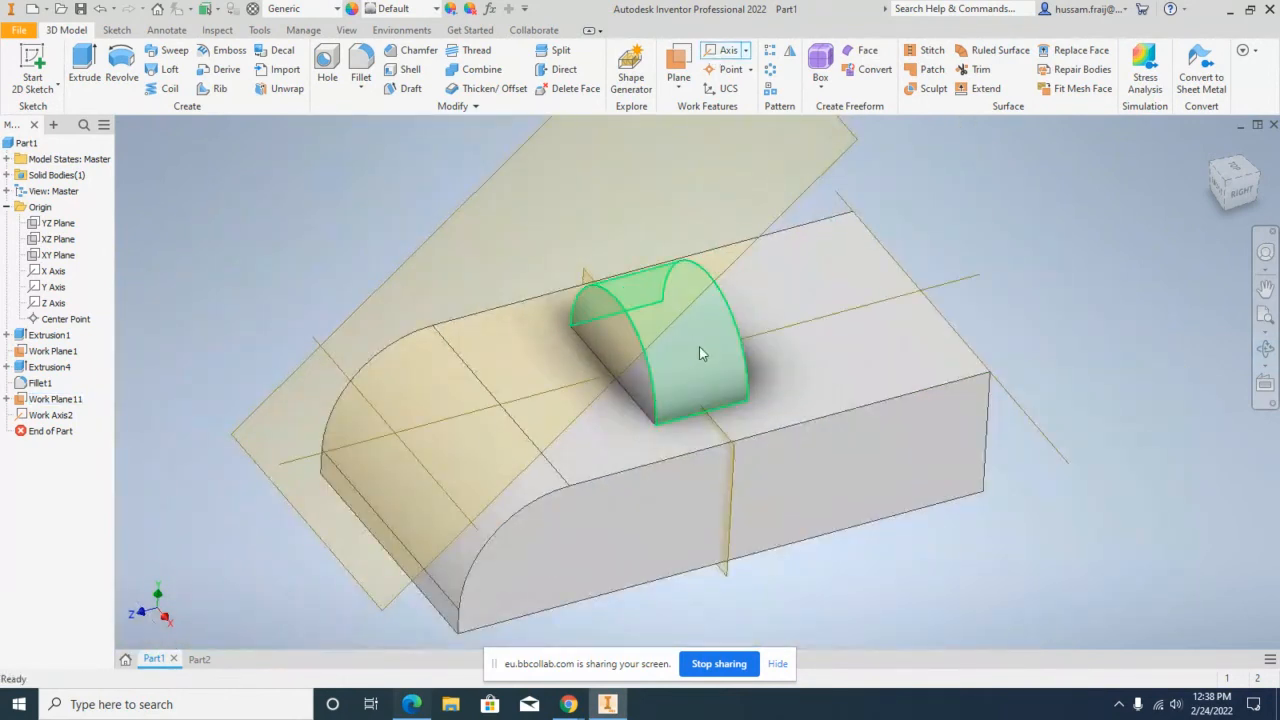
{"action": "left_click", "coordinate": [699, 347]}
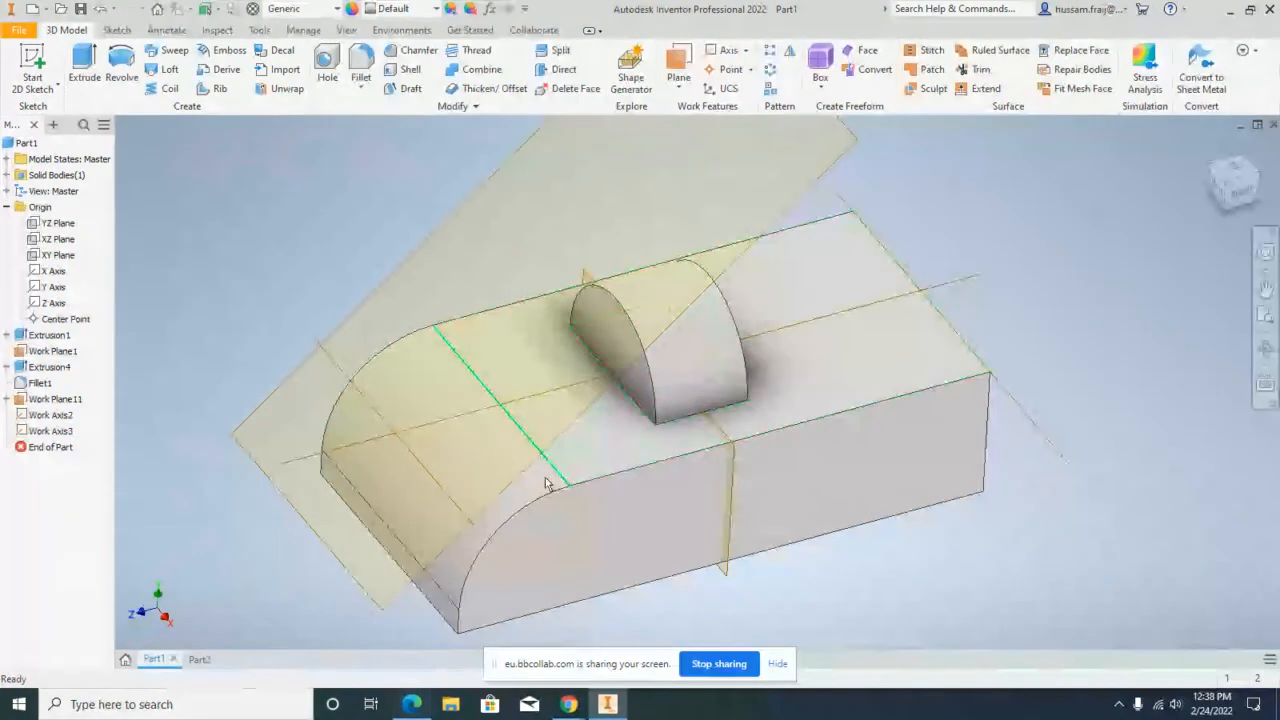
Step: Sketch a circle on the block's top face, centered across its width between the half-round boss and the square end
{"action": "scroll", "coordinate": [543, 480], "scroll_direction": "up", "scroll_amount": 4}
{"action": "left_click", "coordinate": [32, 68]}
{"action": "left_click", "coordinate": [740, 402]}
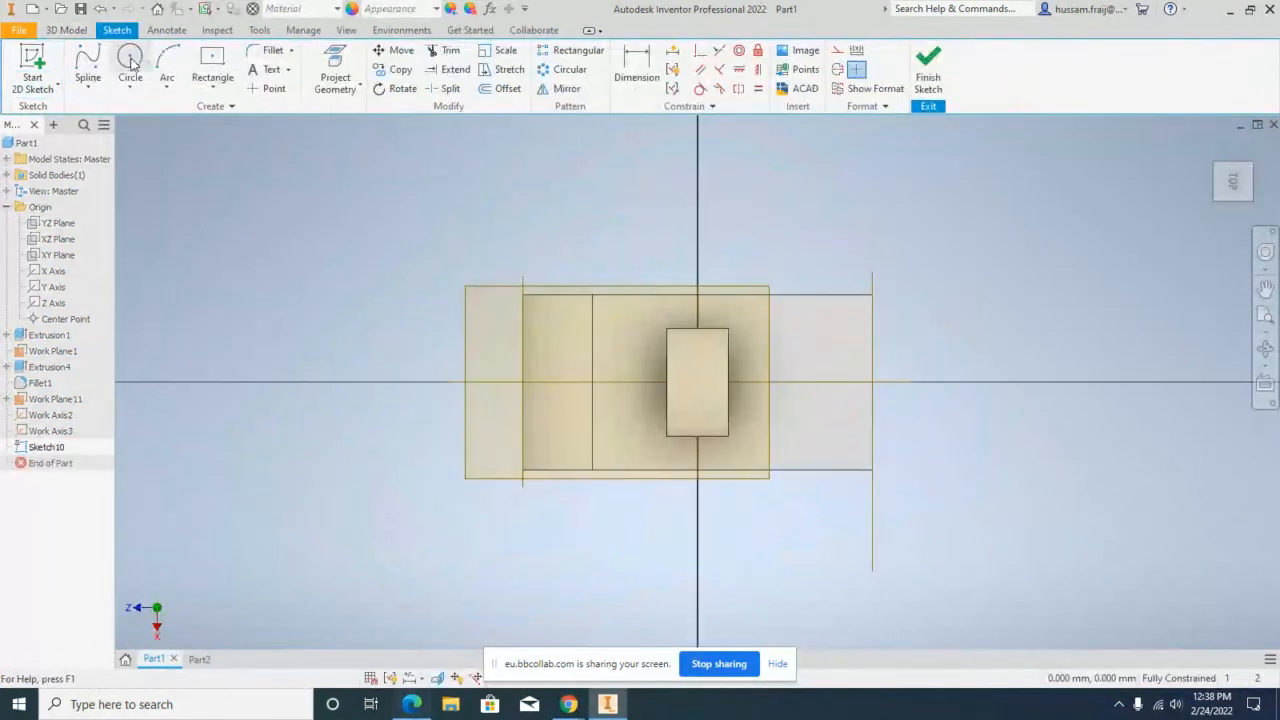
{"action": "left_click", "coordinate": [133, 66]}
{"action": "left_click", "coordinate": [832, 382]}
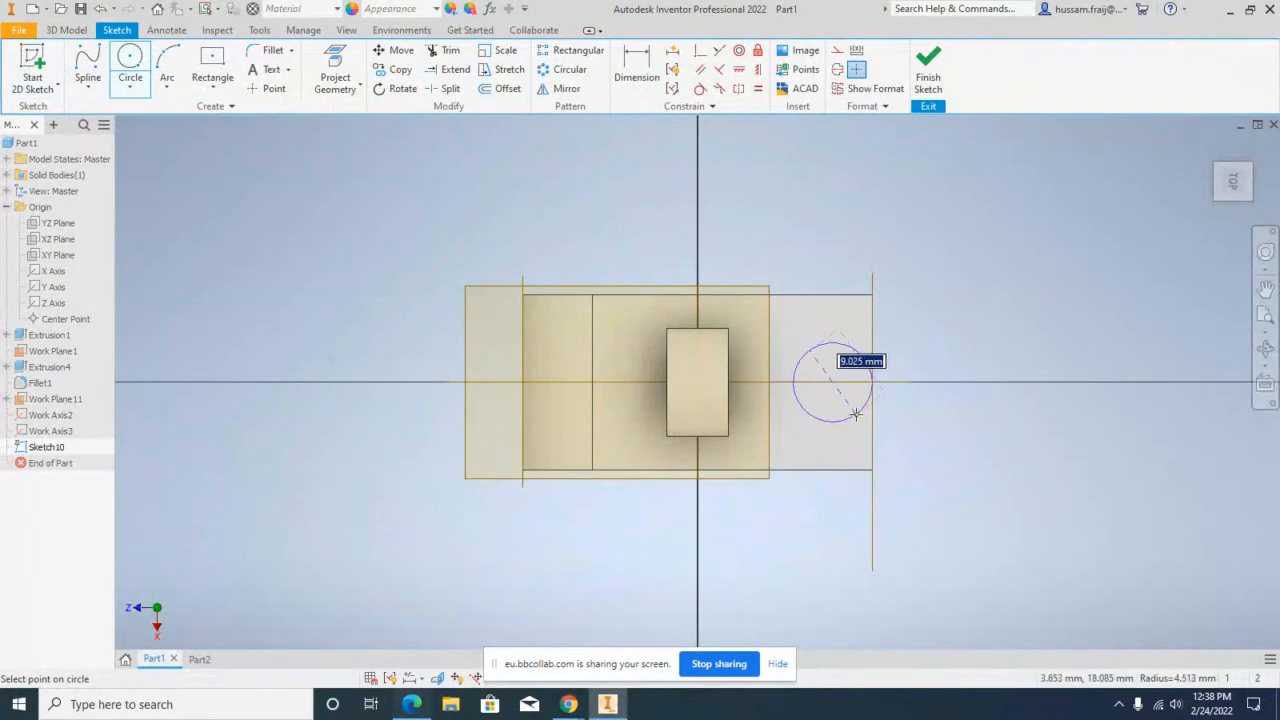
{"action": "left_click", "coordinate": [889, 429]}
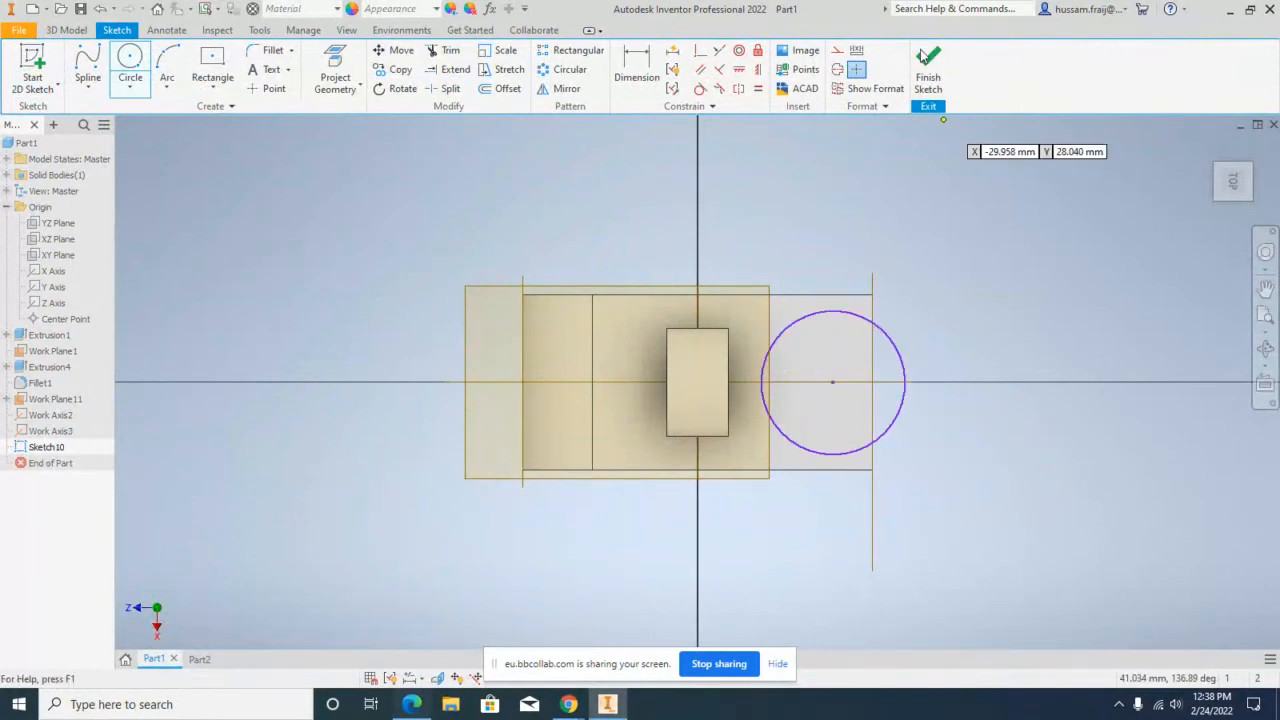
{"action": "left_click", "coordinate": [910, 56]}
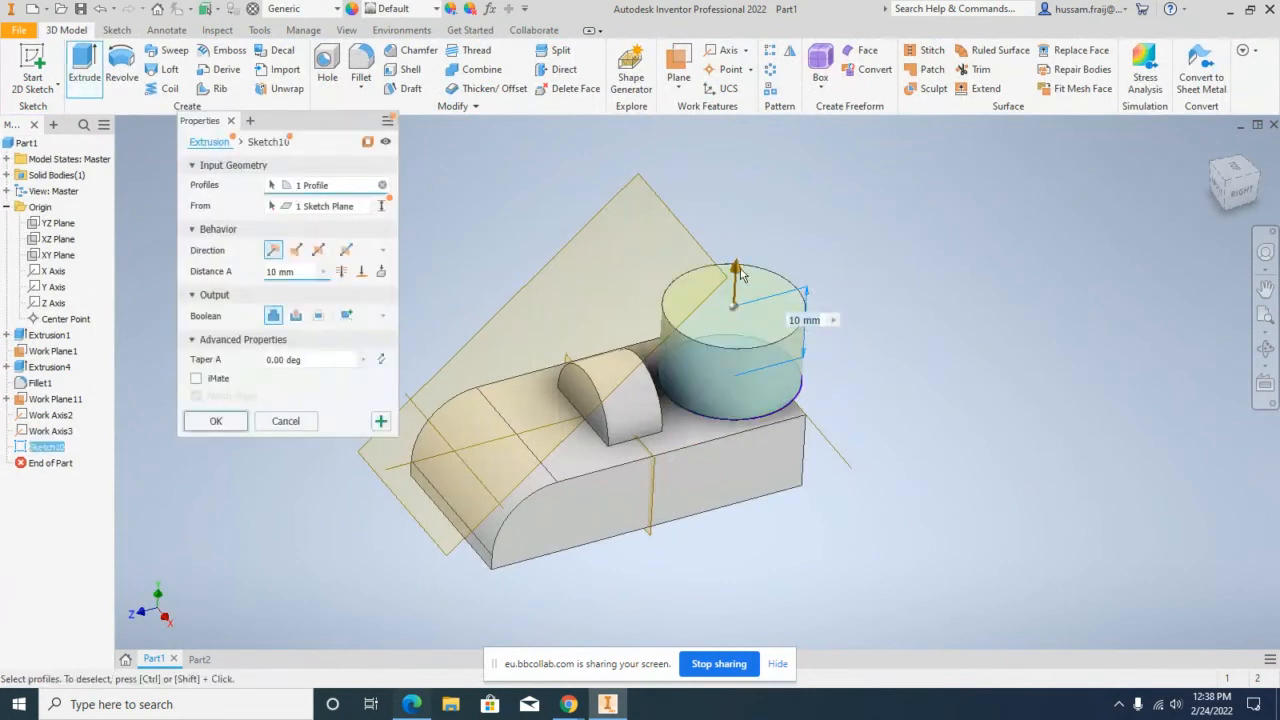
Step: Extrude the circle 41.5 mm upward from the block's top face, joined to the body
{"action": "left_click_drag", "start_coordinate": [740, 275], "coordinate": [744, 130]}
{"action": "scroll", "coordinate": [850, 320], "scroll_direction": "down", "scroll_amount": 3}
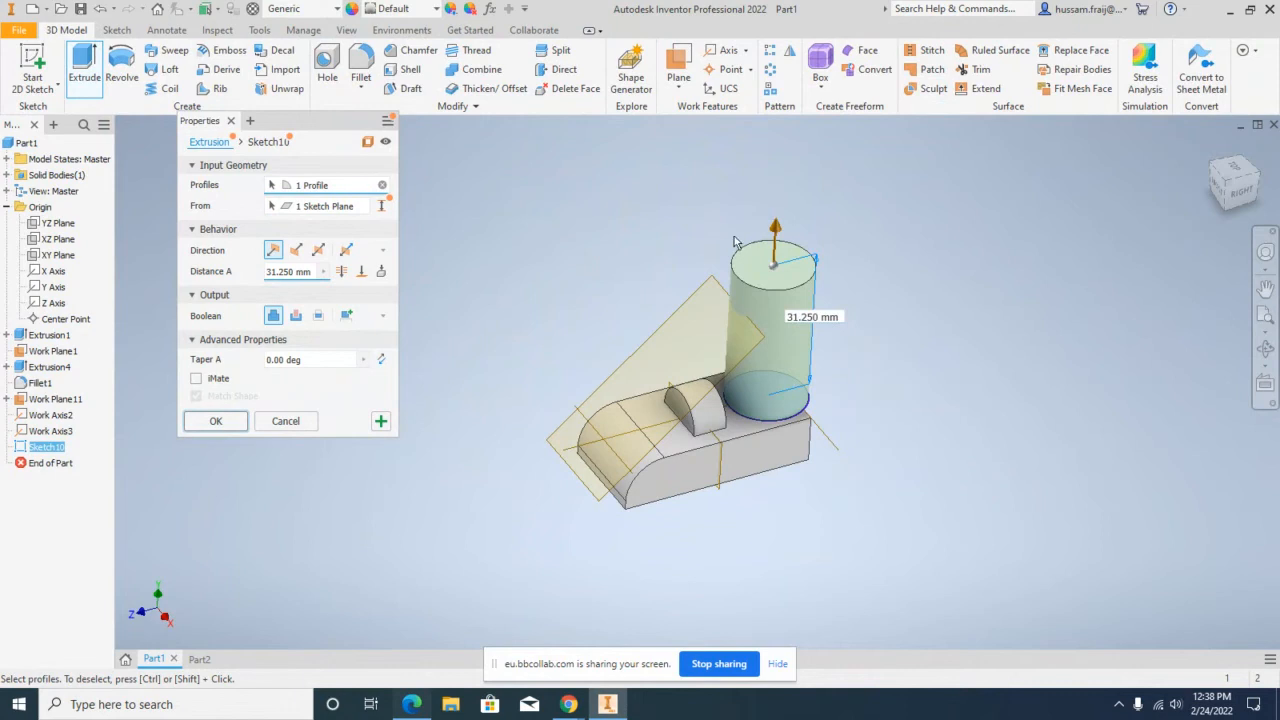
{"action": "left_click_drag", "start_coordinate": [778, 230], "coordinate": [778, 186]}
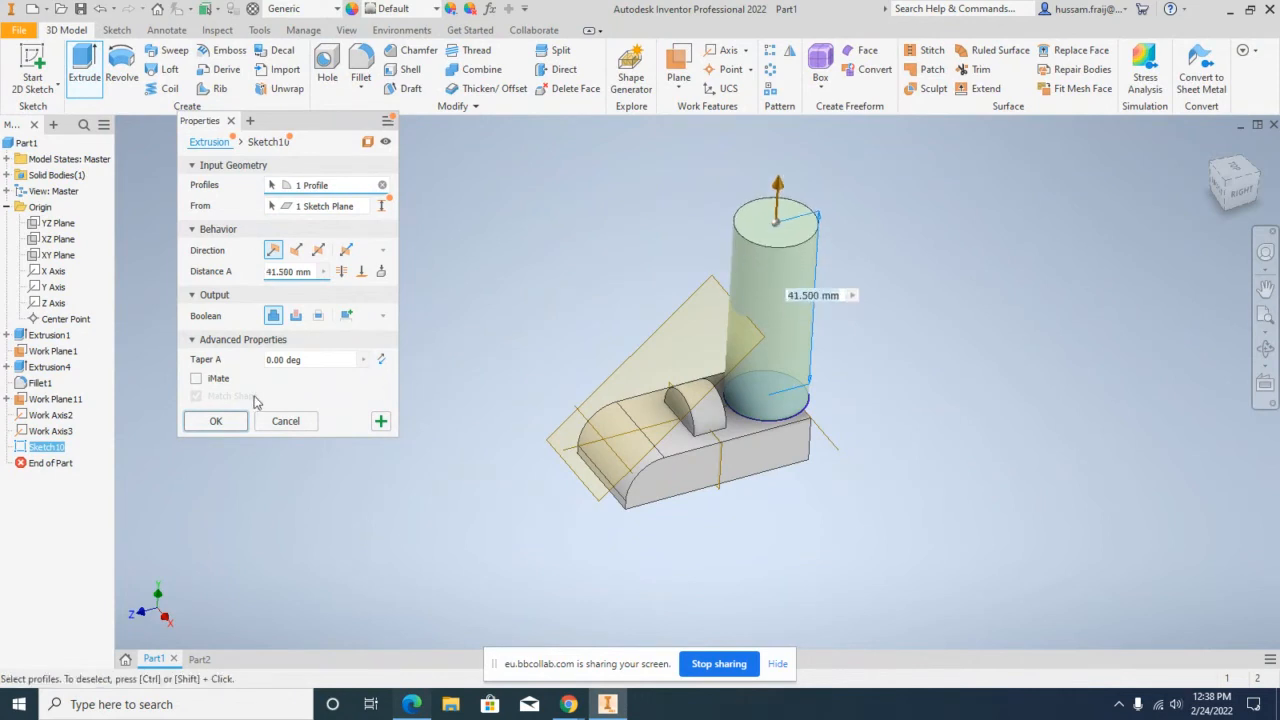
{"action": "left_click", "coordinate": [229, 423]}
{"action": "scroll", "coordinate": [850, 180], "scroll_direction": "up", "scroll_amount": 3}
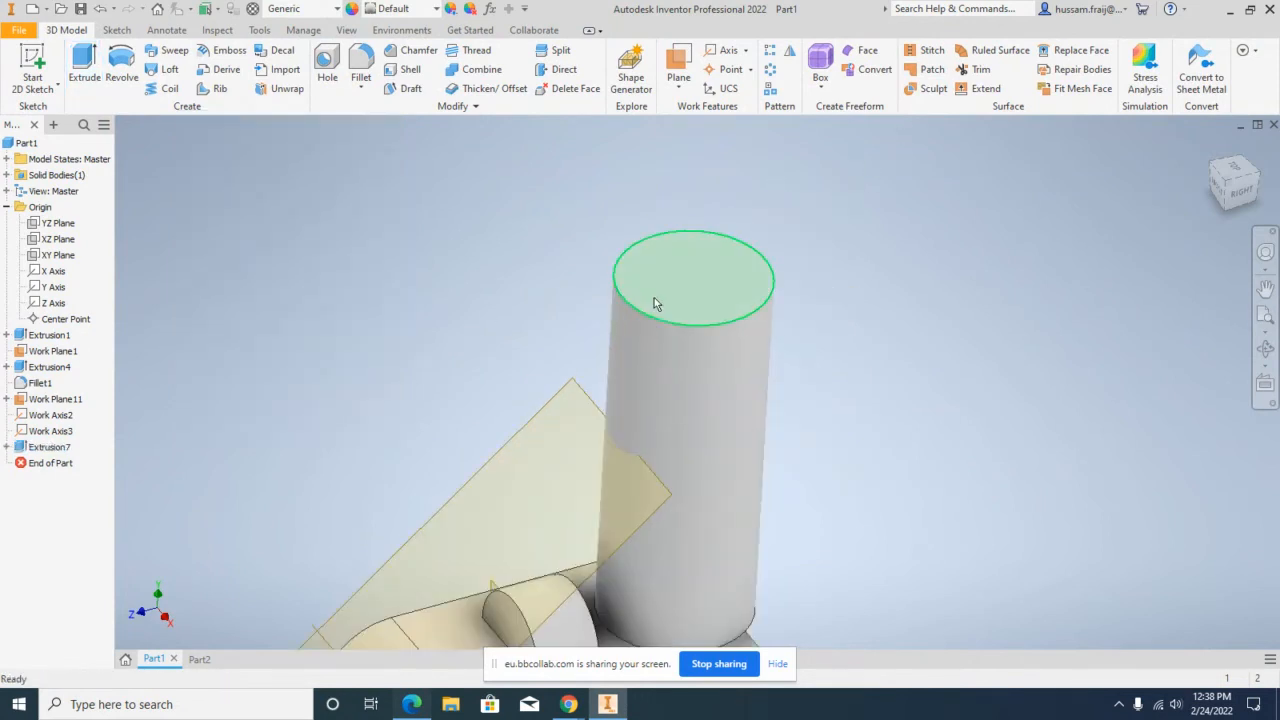
{"action": "scroll", "coordinate": [686, 258], "scroll_direction": "up", "scroll_amount": 2}
{"action": "scroll", "coordinate": [687, 259], "scroll_direction": "down", "scroll_amount": 2}
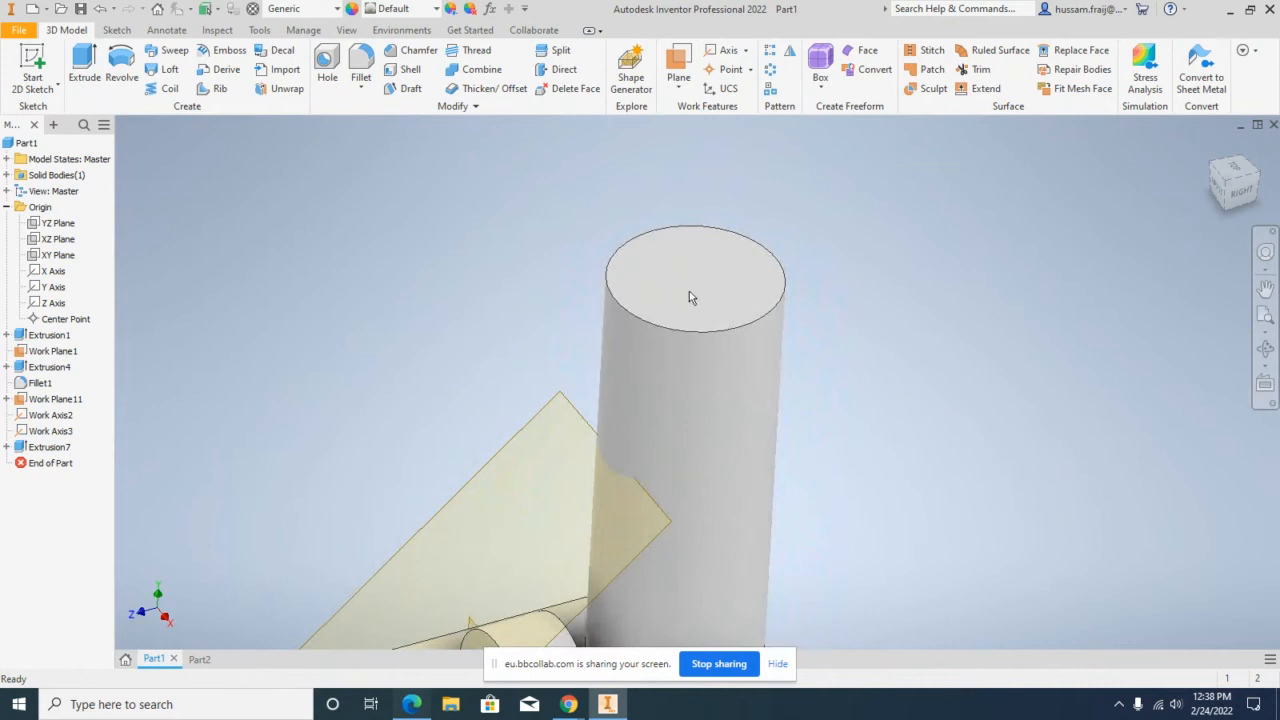
{"action": "left_click", "coordinate": [678, 62]}
{"action": "scroll", "coordinate": [808, 249], "scroll_direction": "down", "scroll_amount": 3}
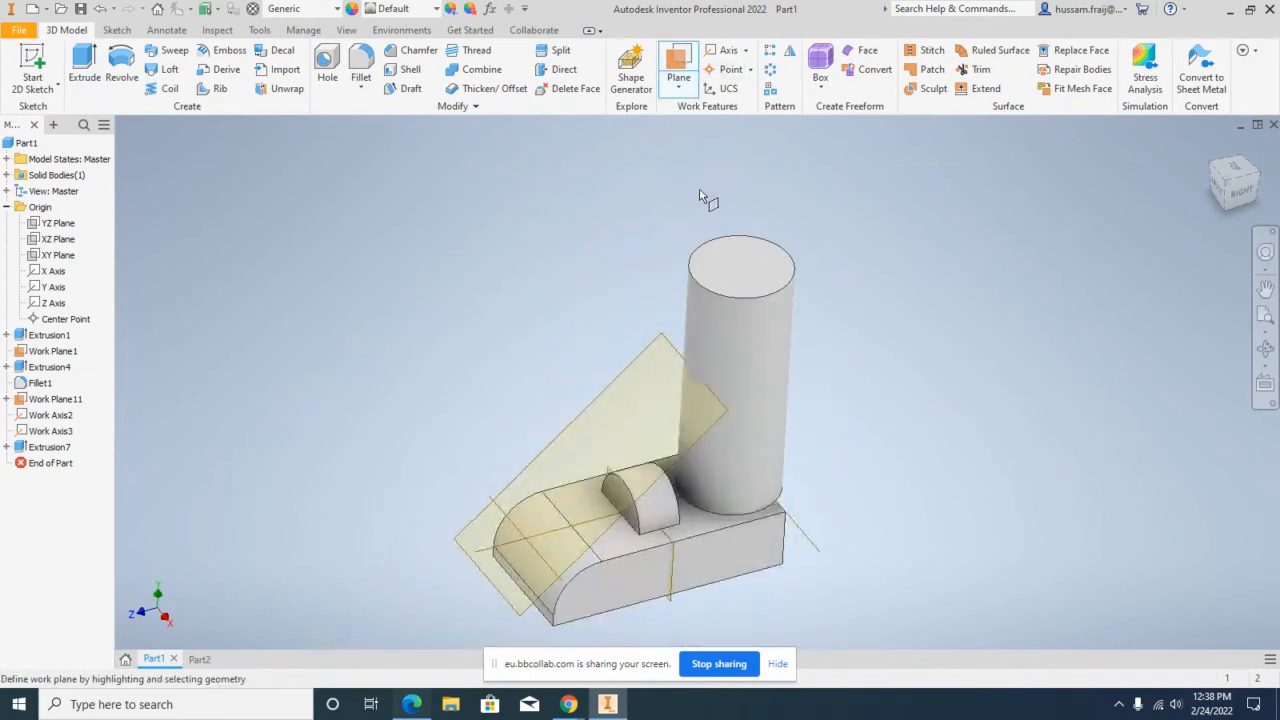
{"action": "left_click", "coordinate": [57, 255]}
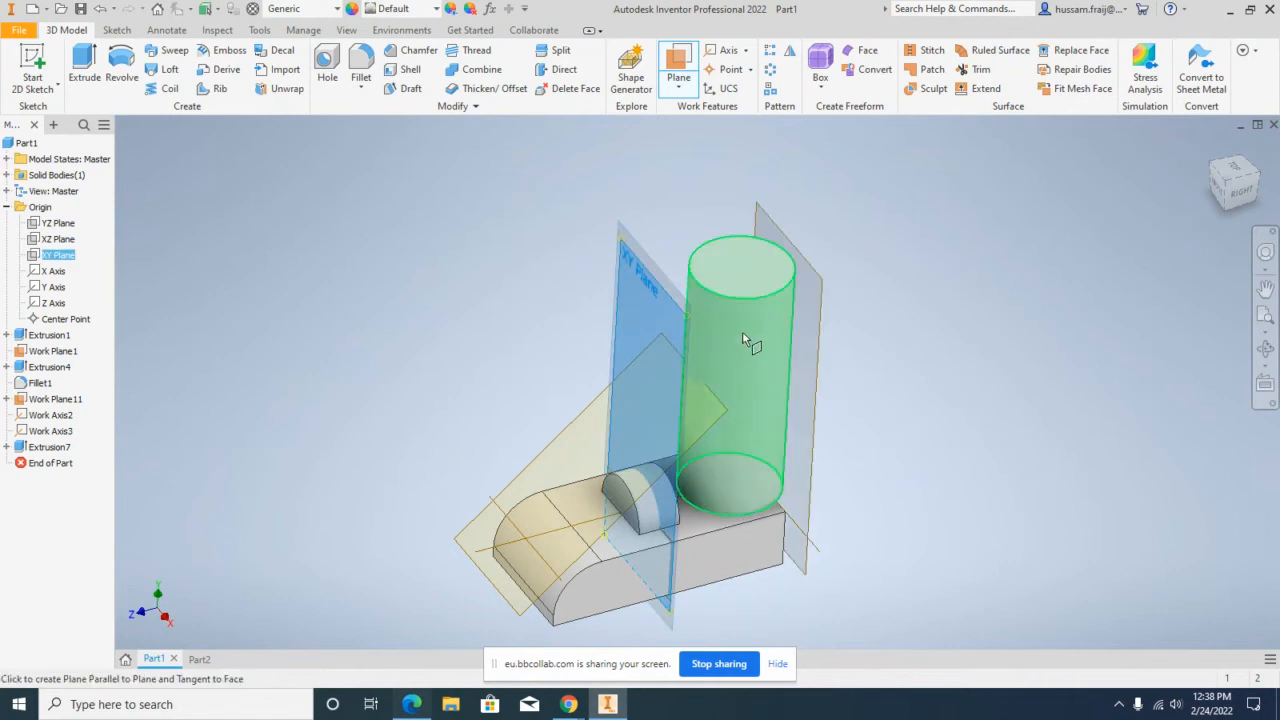
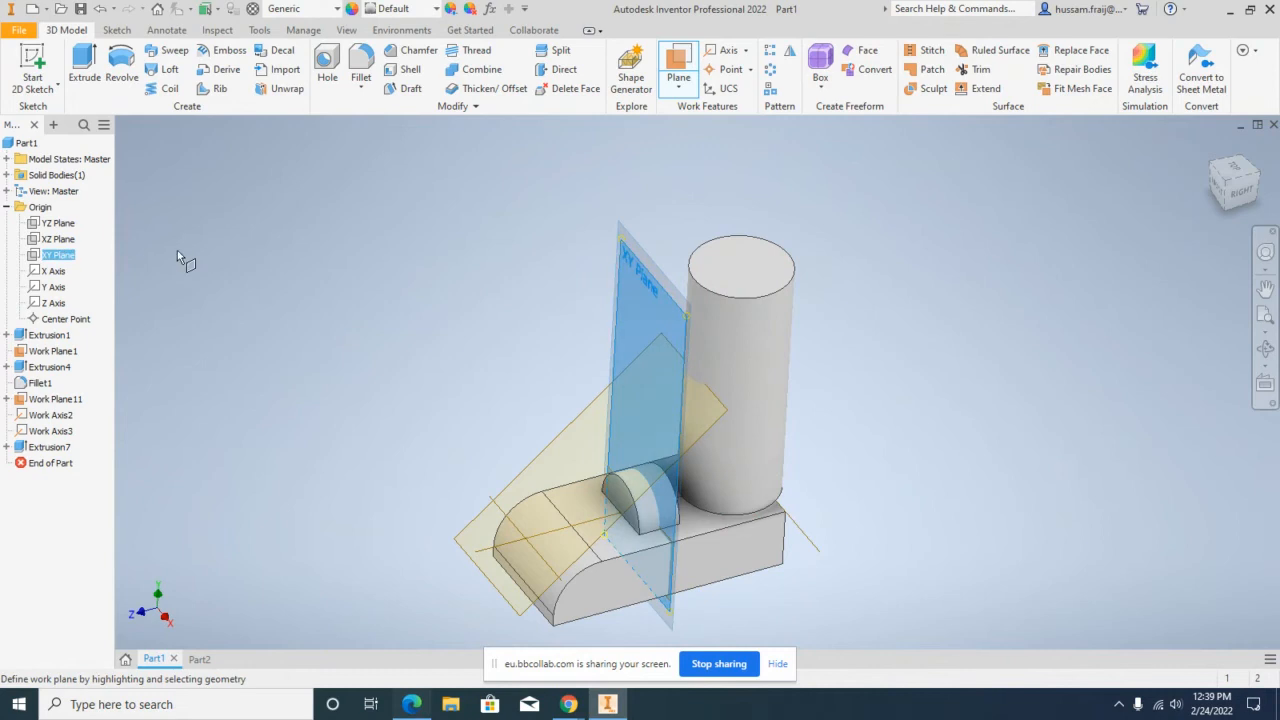
{"action": "key", "text": "Escape"}
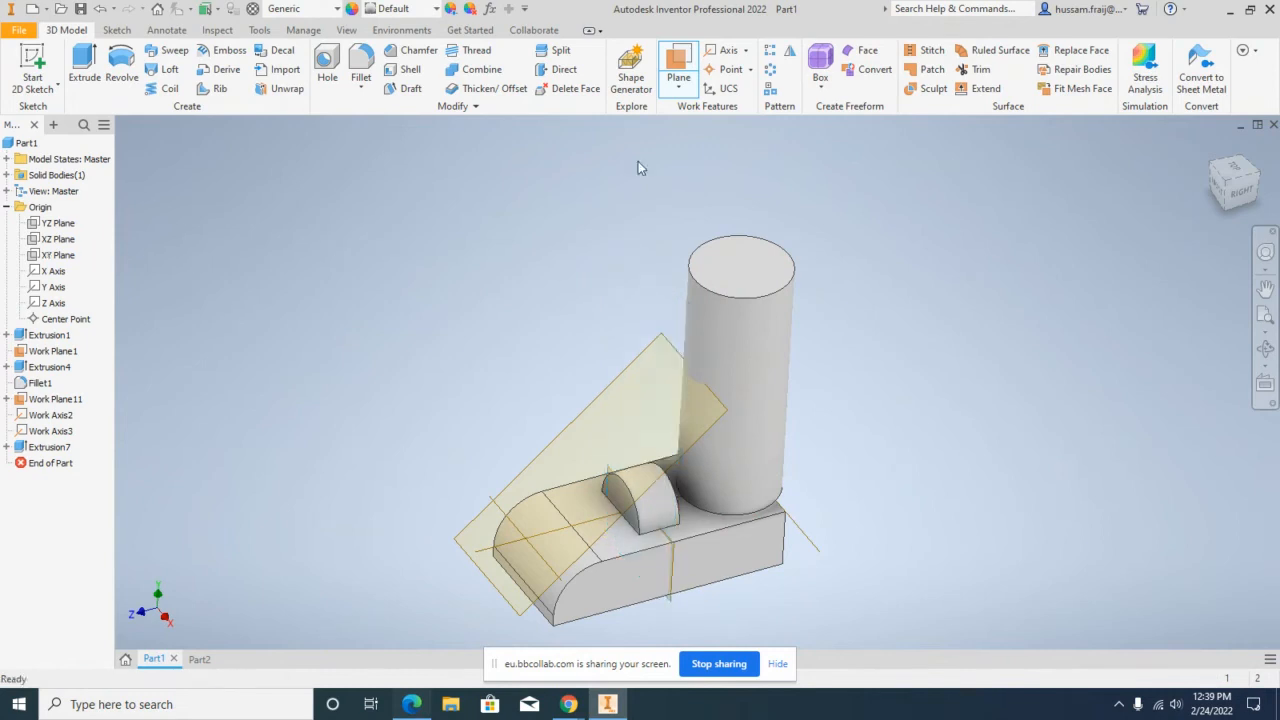
Step: Create two work planes parallel to the XY plane, tangent to opposite sides of the tall cylinder
{"action": "left_click", "coordinate": [678, 65]}
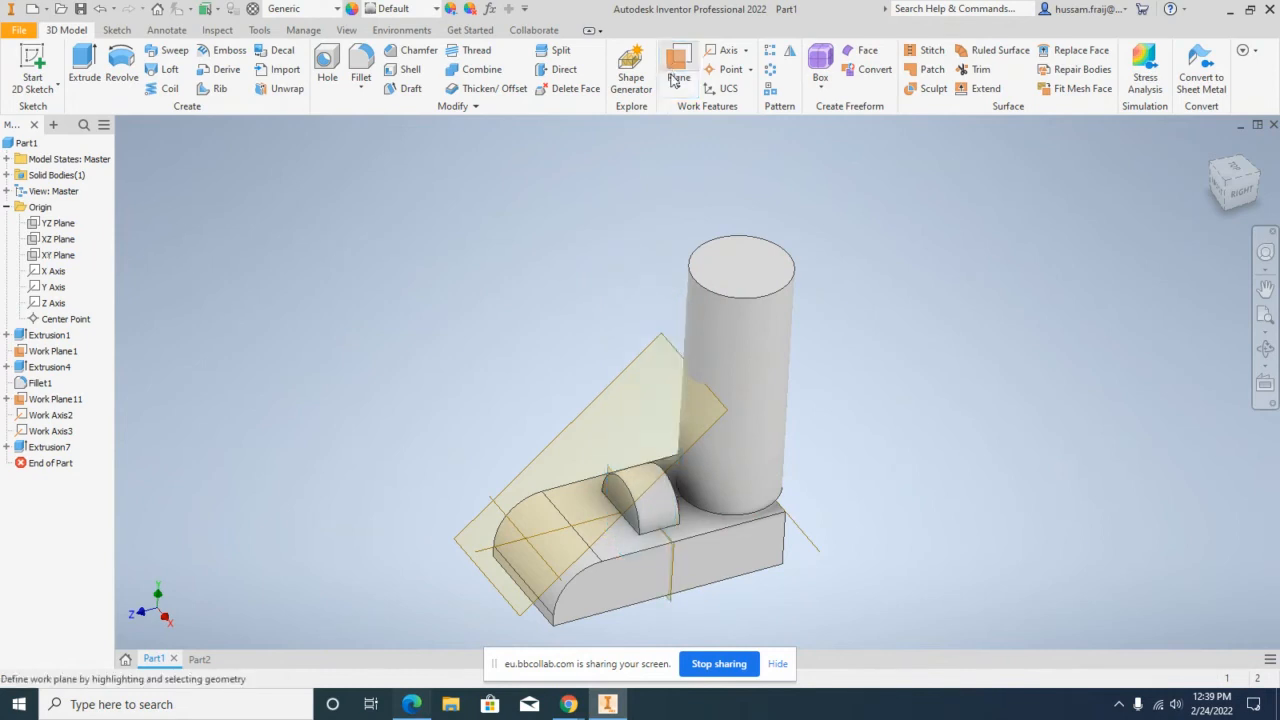
{"action": "left_click", "coordinate": [58, 256]}
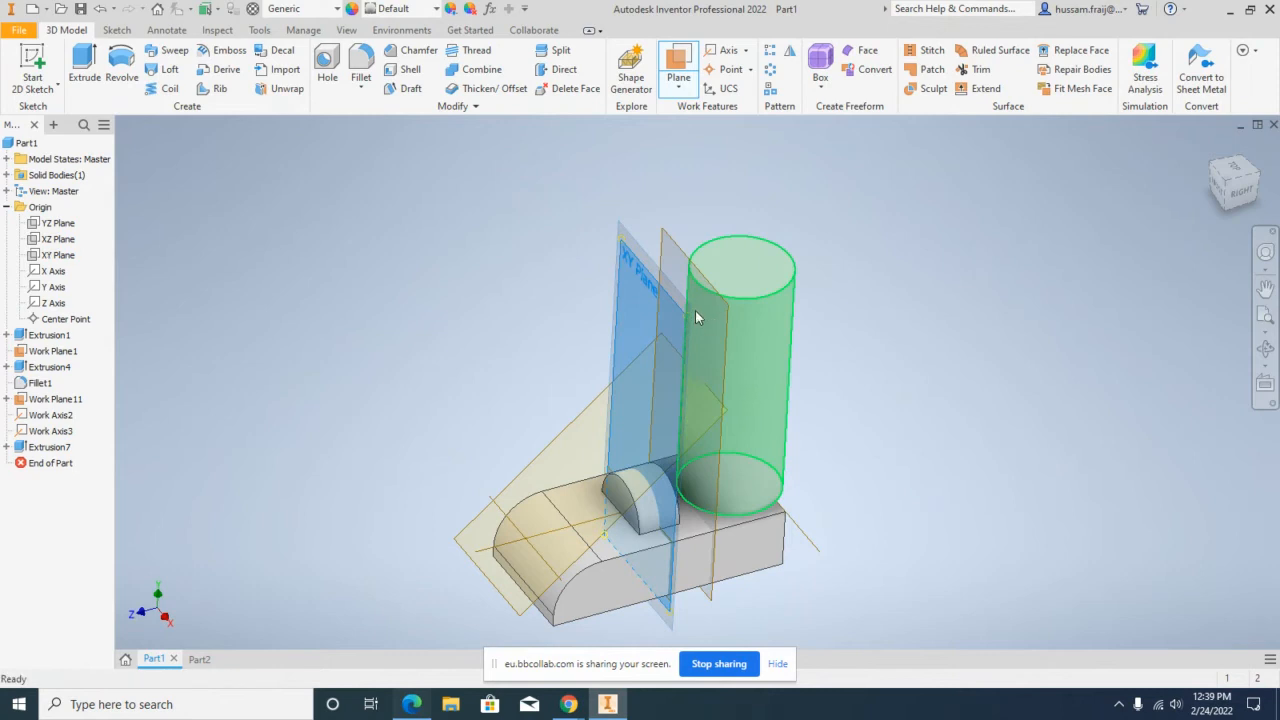
{"action": "left_click", "coordinate": [700, 312]}
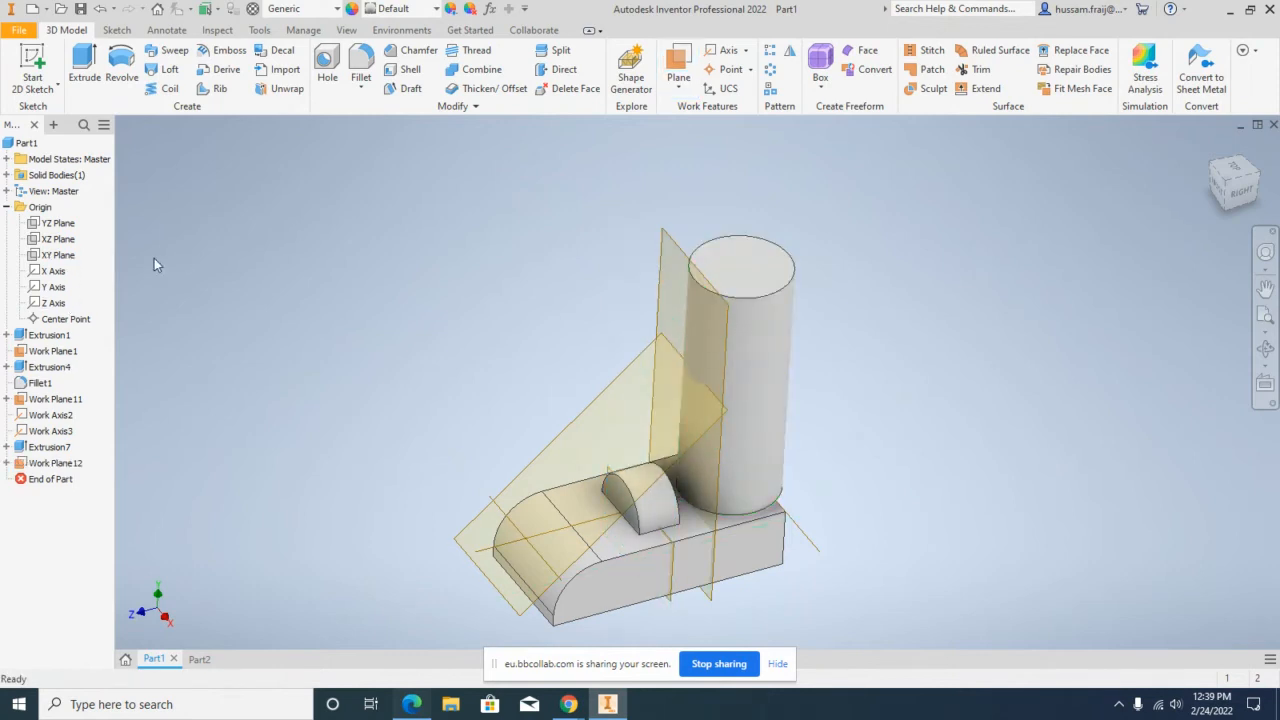
{"action": "left_click", "coordinate": [60, 256]}
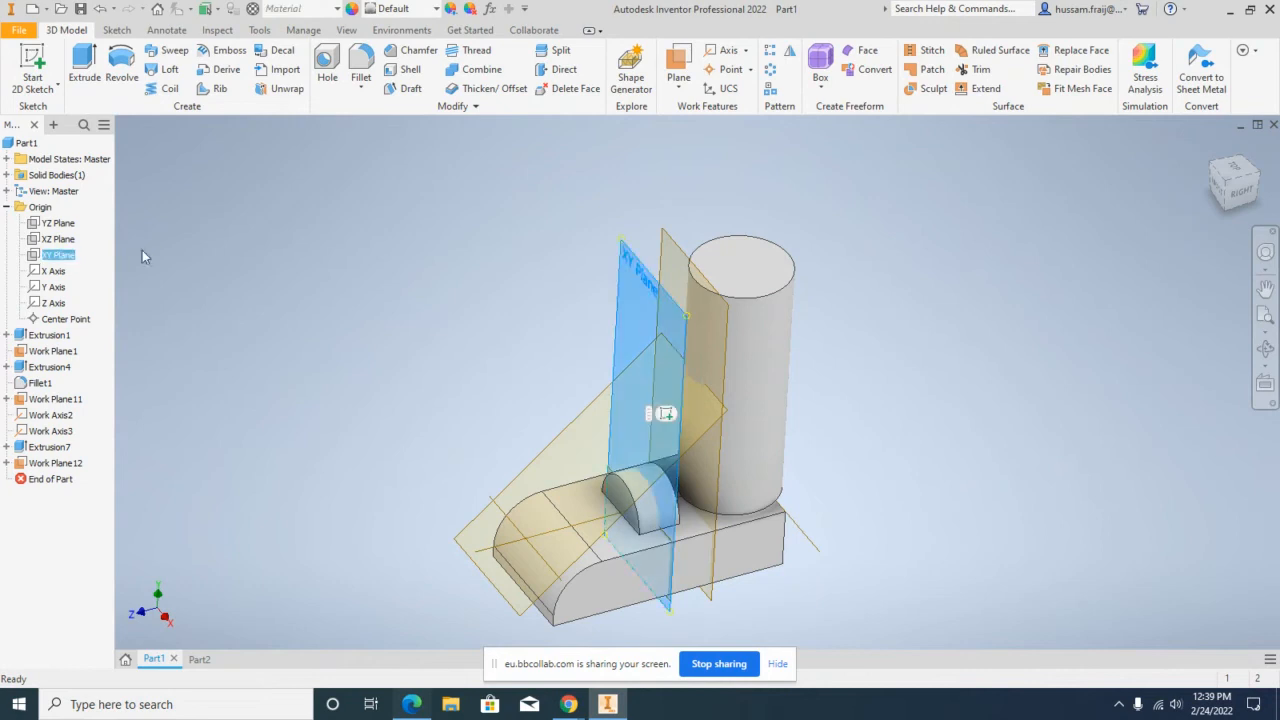
{"action": "left_click", "coordinate": [679, 65]}
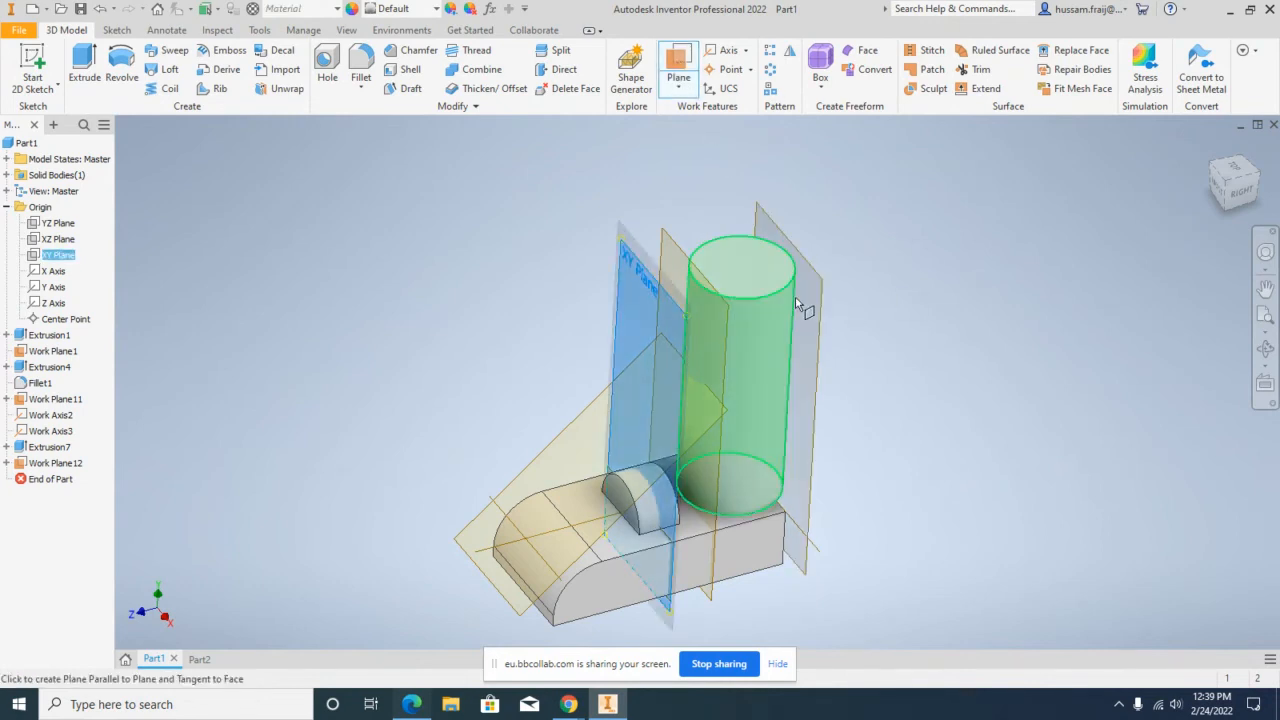
{"action": "left_click", "coordinate": [798, 307]}
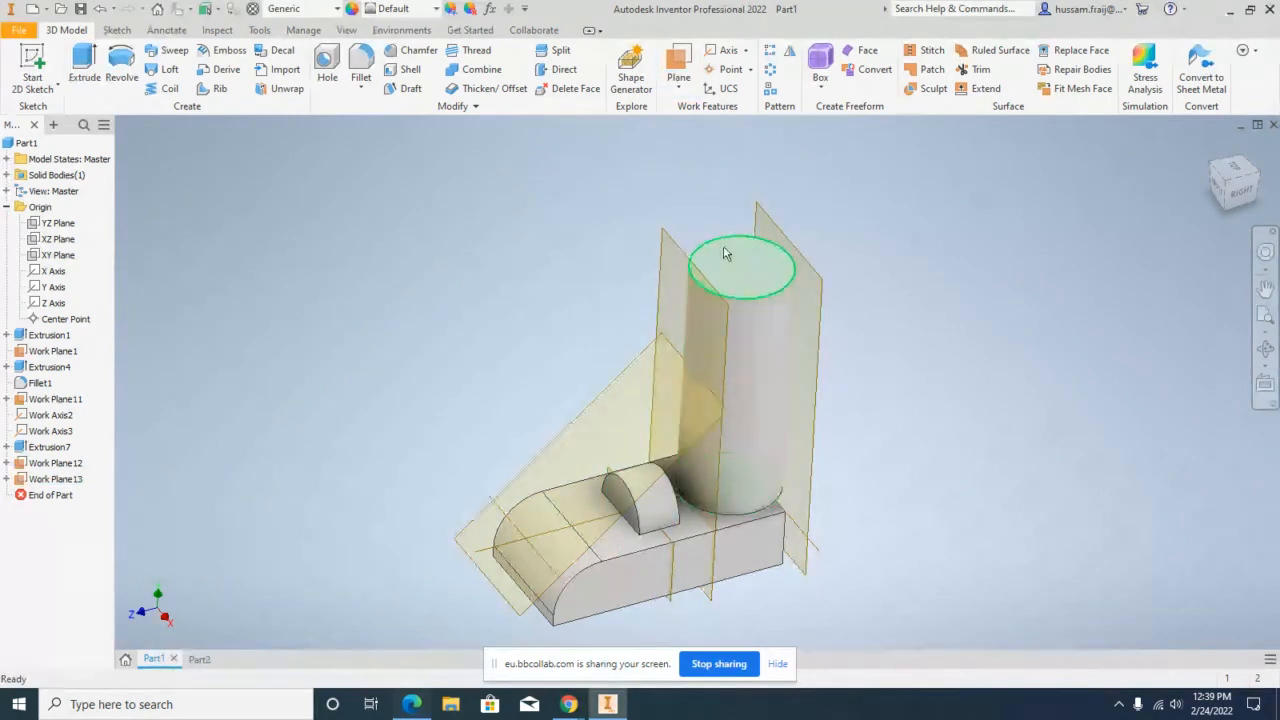
{"action": "left_click", "coordinate": [679, 65]}
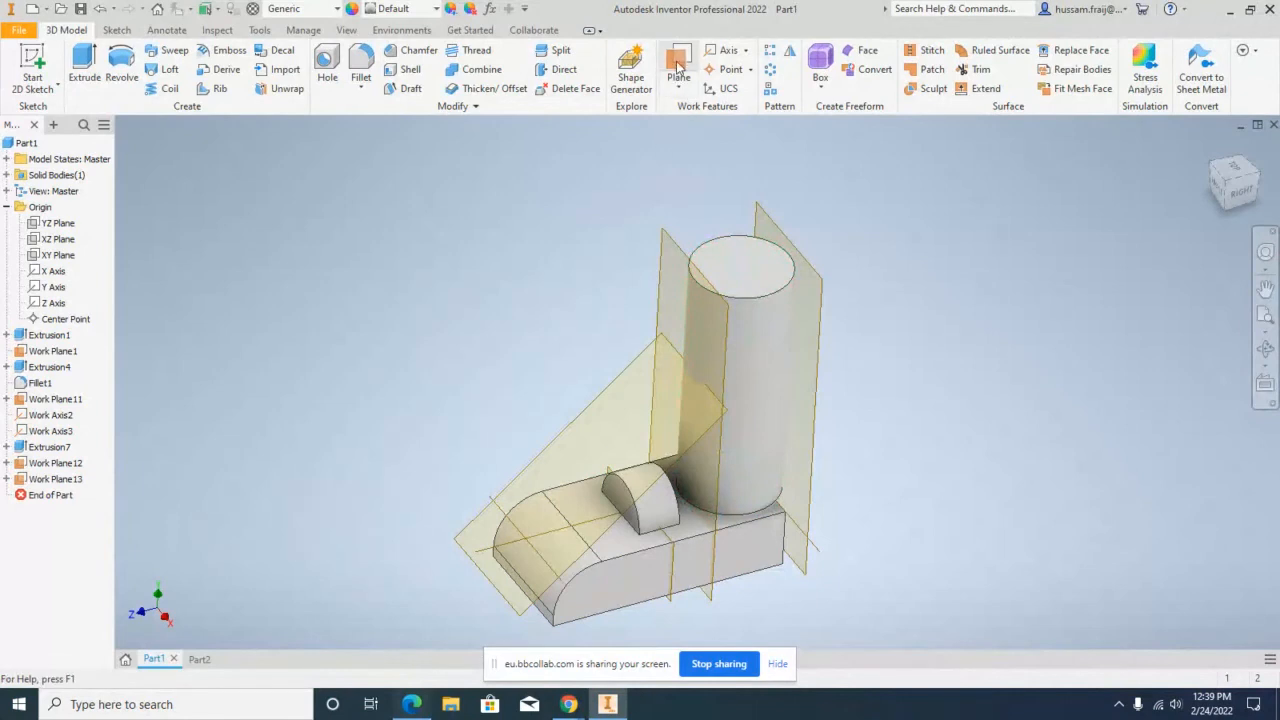
{"action": "left_click", "coordinate": [823, 298]}
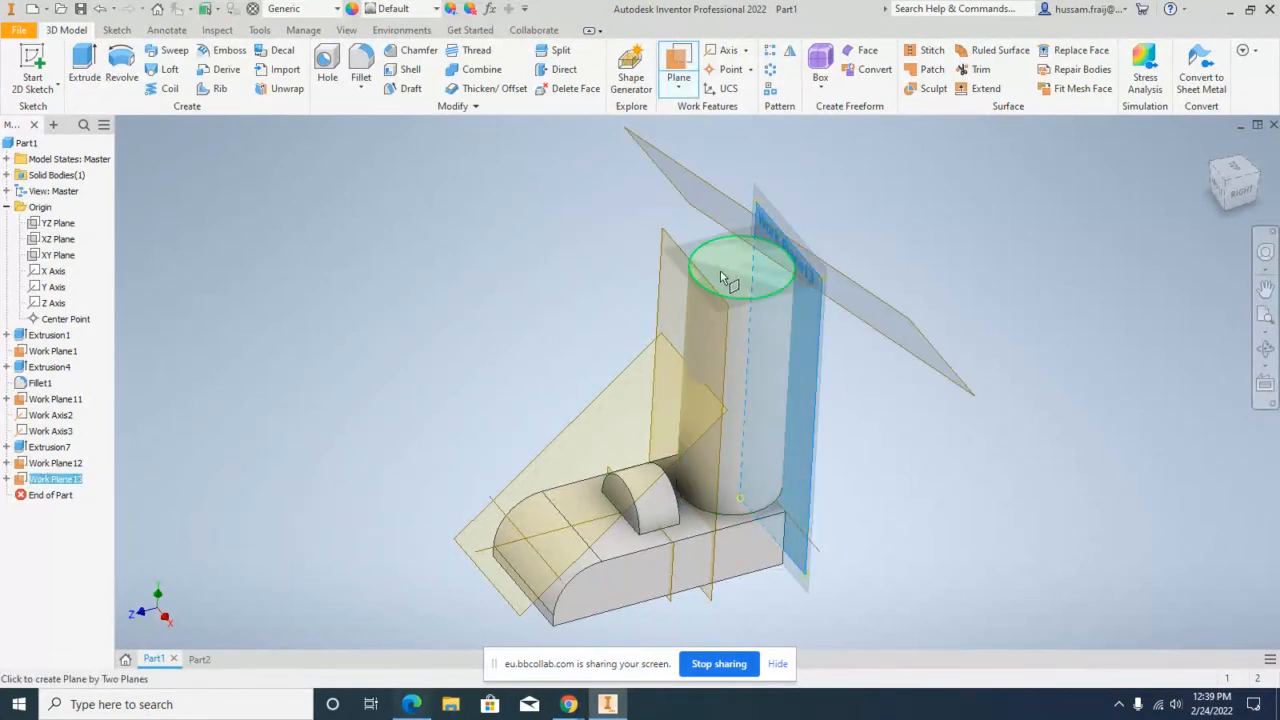
{"action": "key", "text": "Escape"}
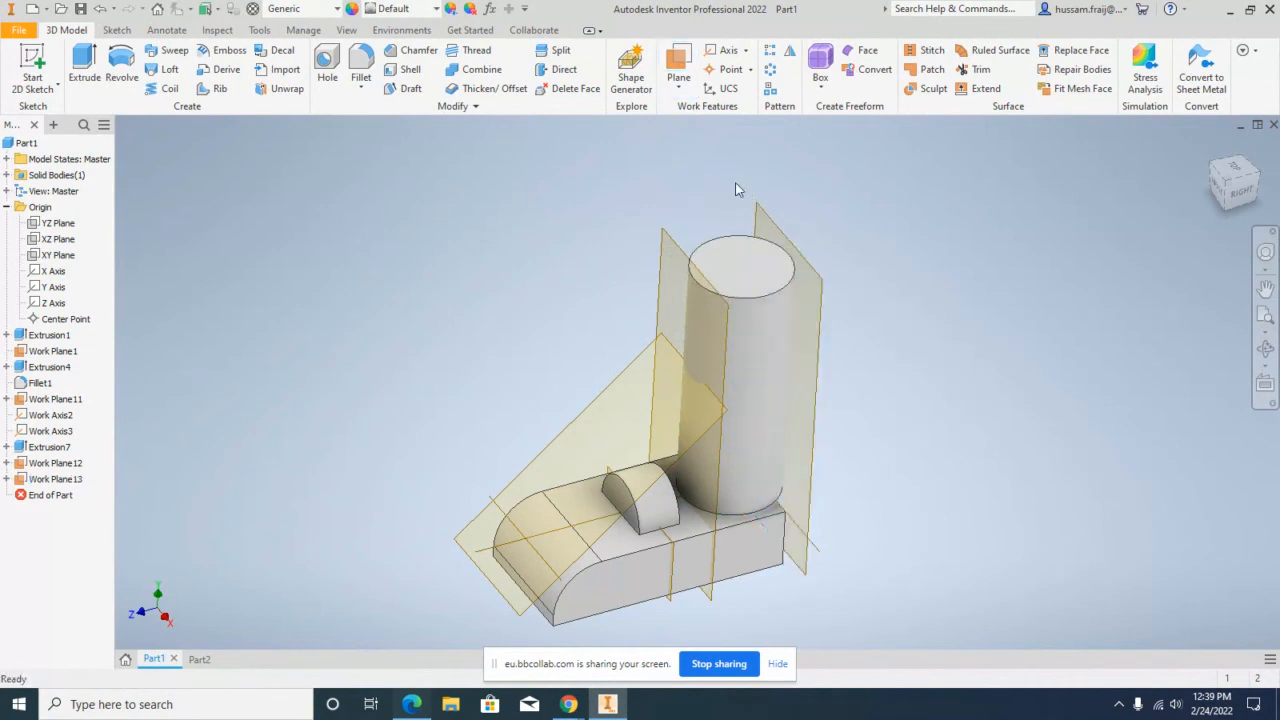
{"action": "left_click", "coordinate": [722, 51]}
{"action": "left_click", "coordinate": [752, 333]}
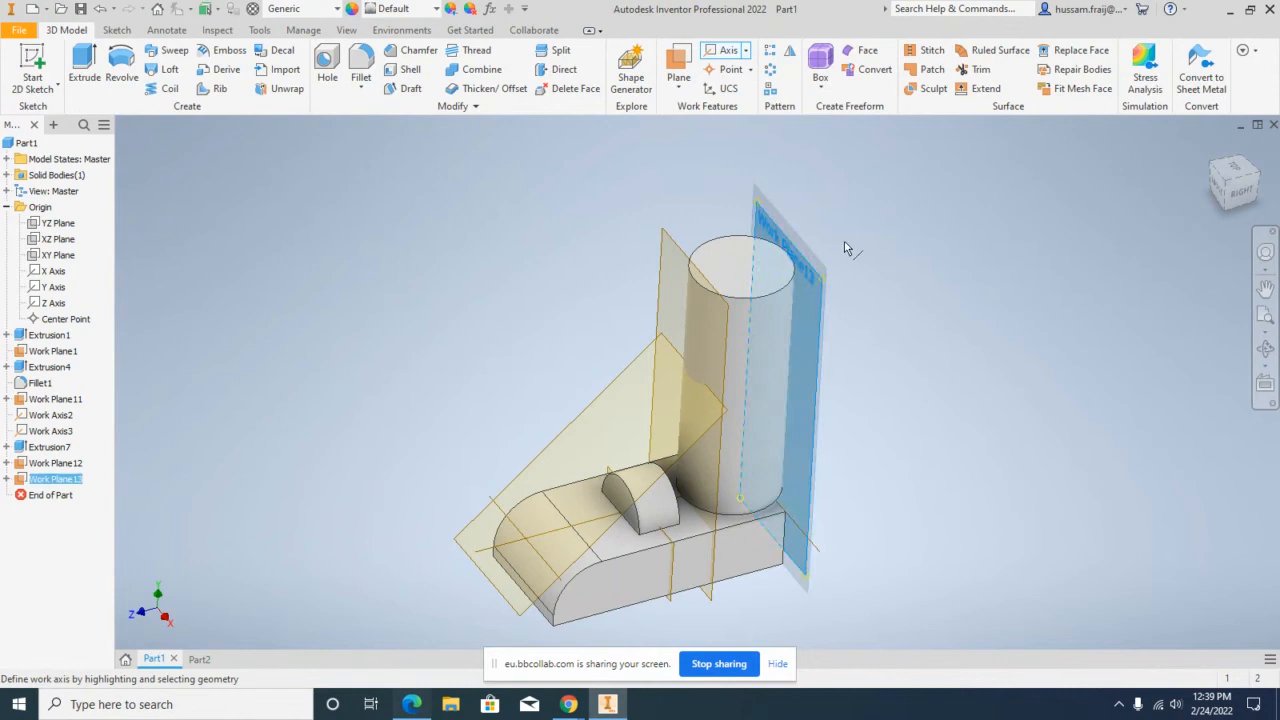
{"action": "key", "text": "Escape"}
Step: Hide the two tangent work planes and create a work axis through the center of the tall cylinder
{"action": "right_click", "coordinate": [813, 273]}
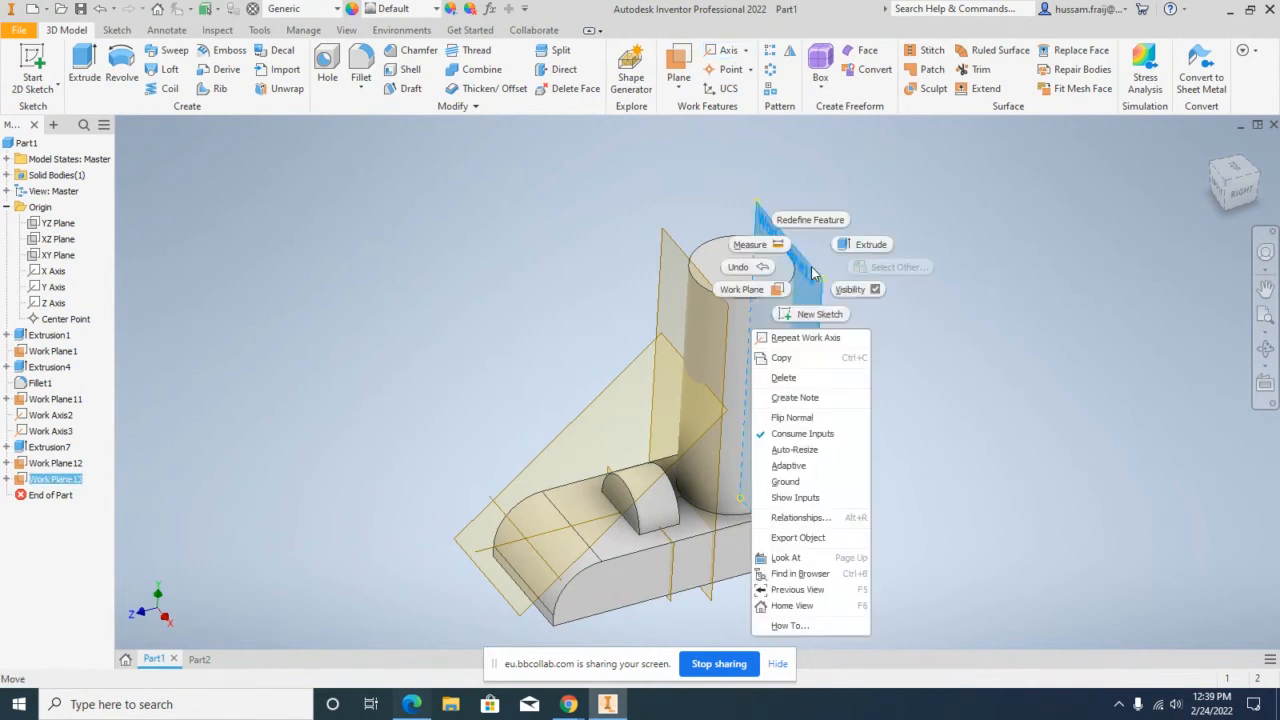
{"action": "left_click", "coordinate": [868, 290]}
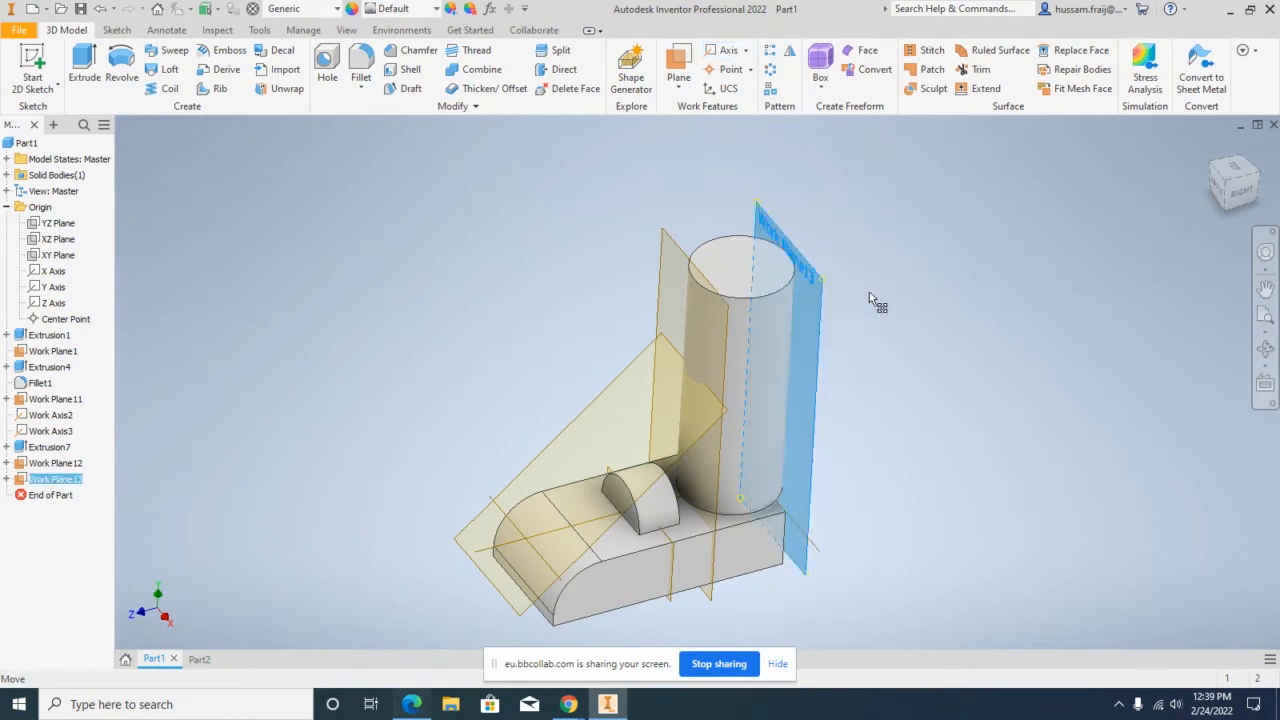
{"action": "right_click", "coordinate": [668, 254]}
{"action": "left_click", "coordinate": [708, 269]}
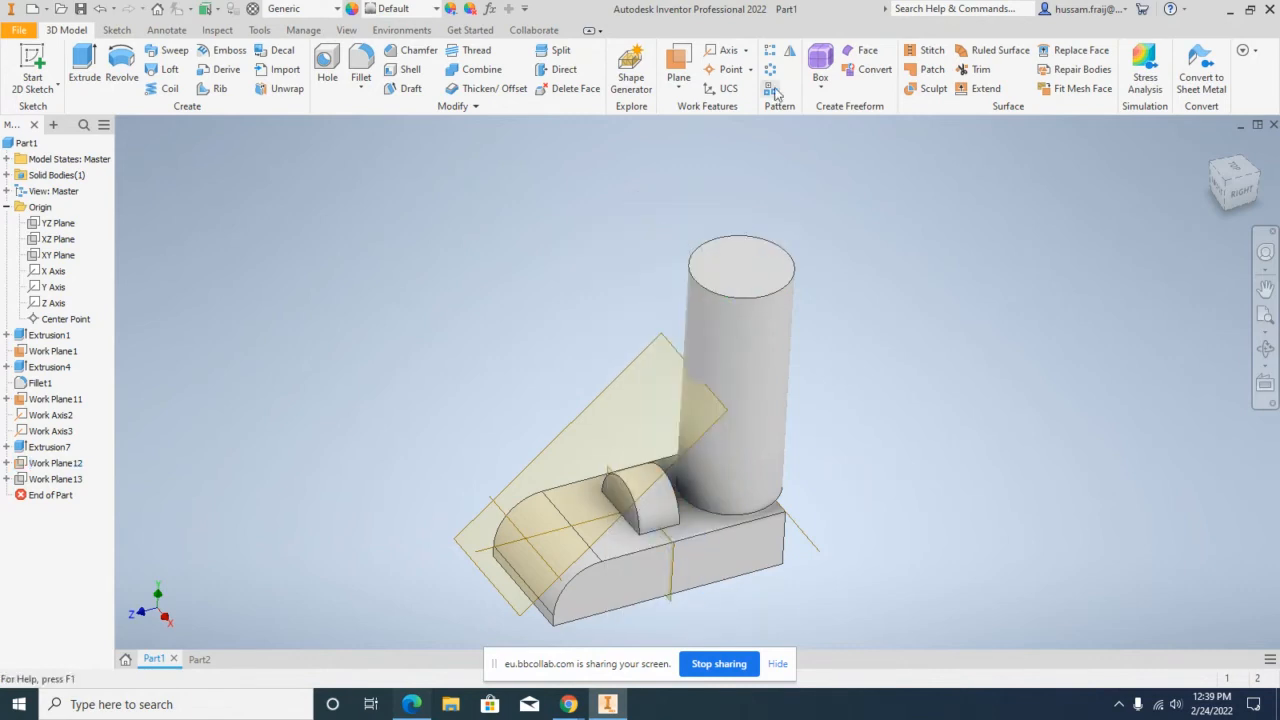
{"action": "left_click", "coordinate": [716, 52]}
{"action": "left_click", "coordinate": [742, 380]}
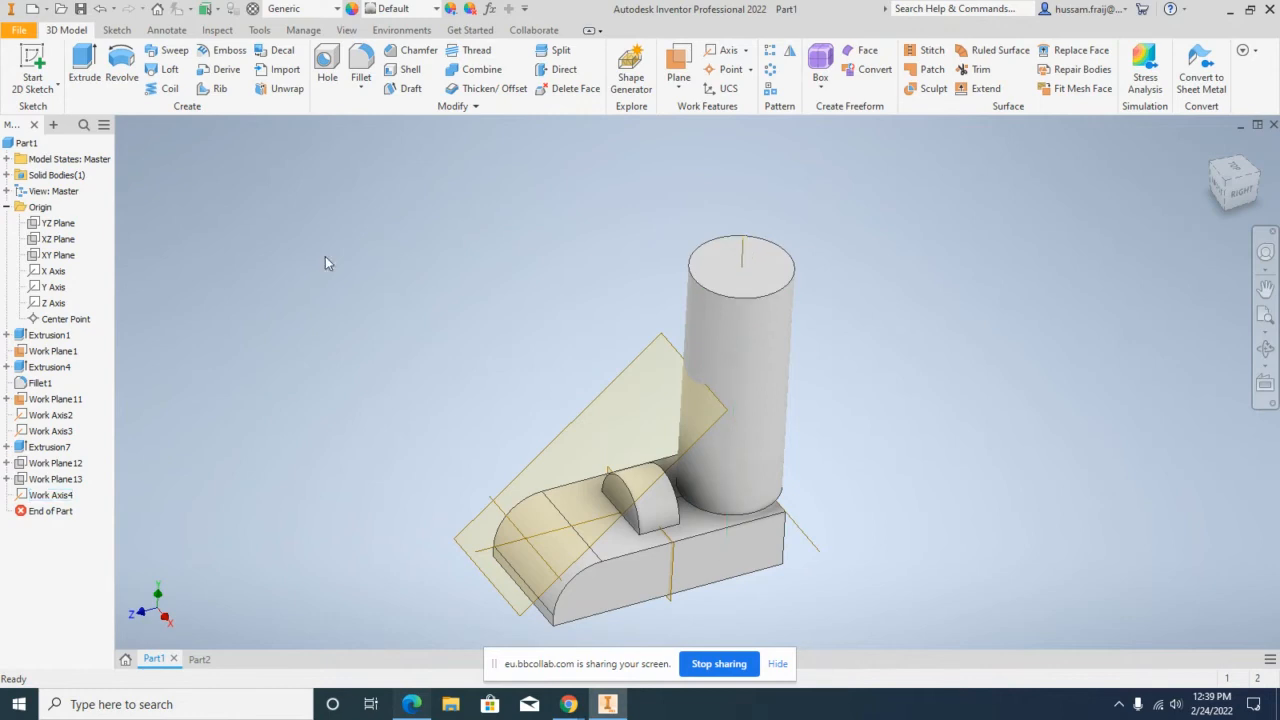
Step: Create a work plane through the tall cylinder's center axis at 0° to the XY plane
{"action": "left_click", "coordinate": [57, 255]}
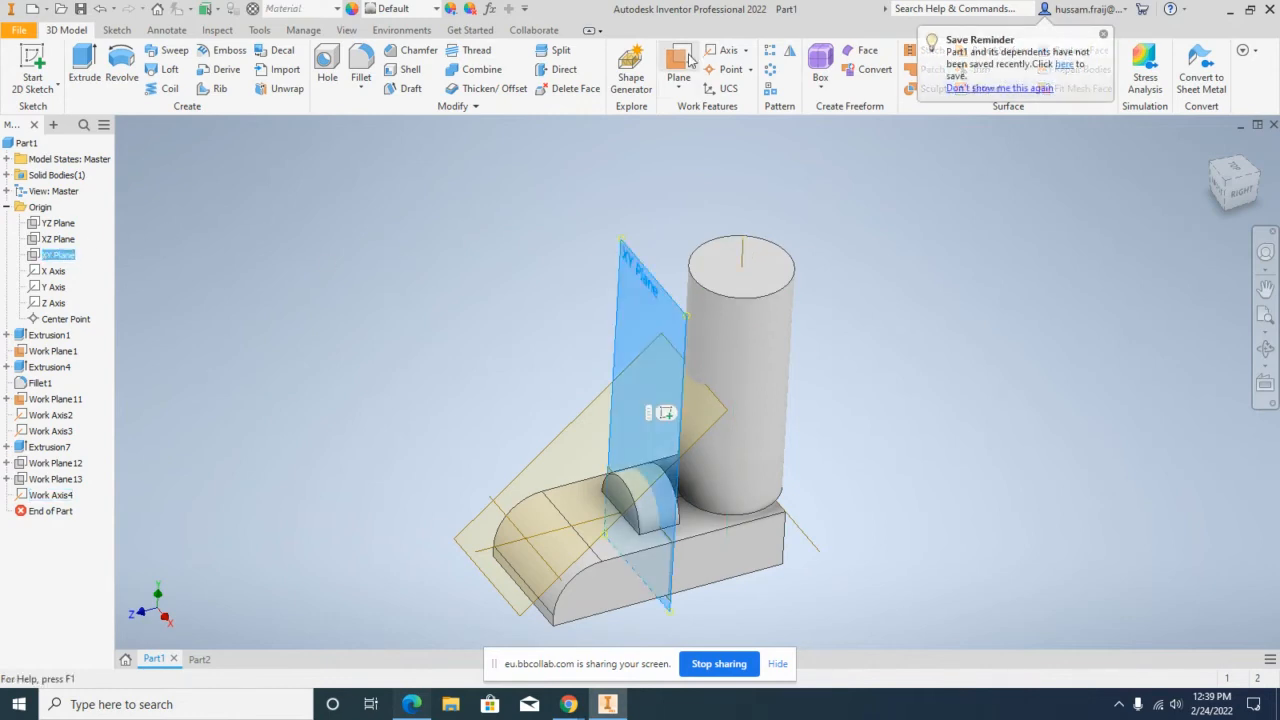
{"action": "left_click", "coordinate": [679, 62]}
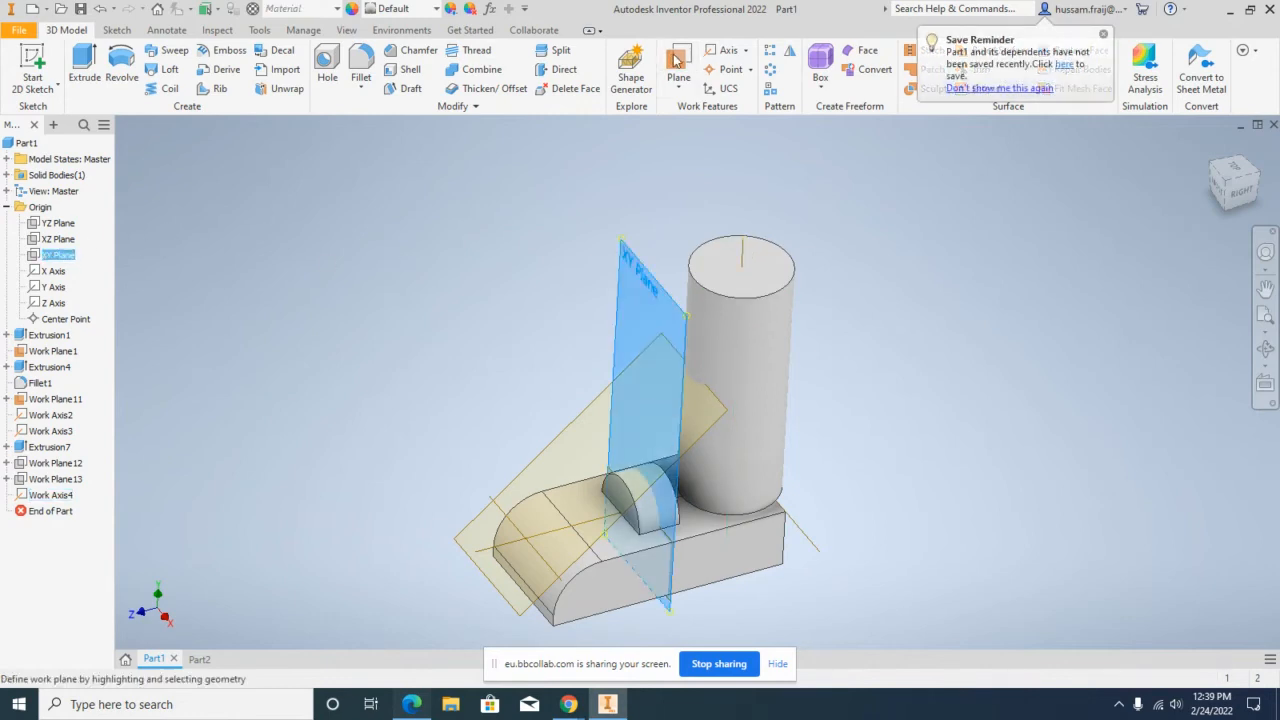
{"action": "left_click", "coordinate": [745, 256]}
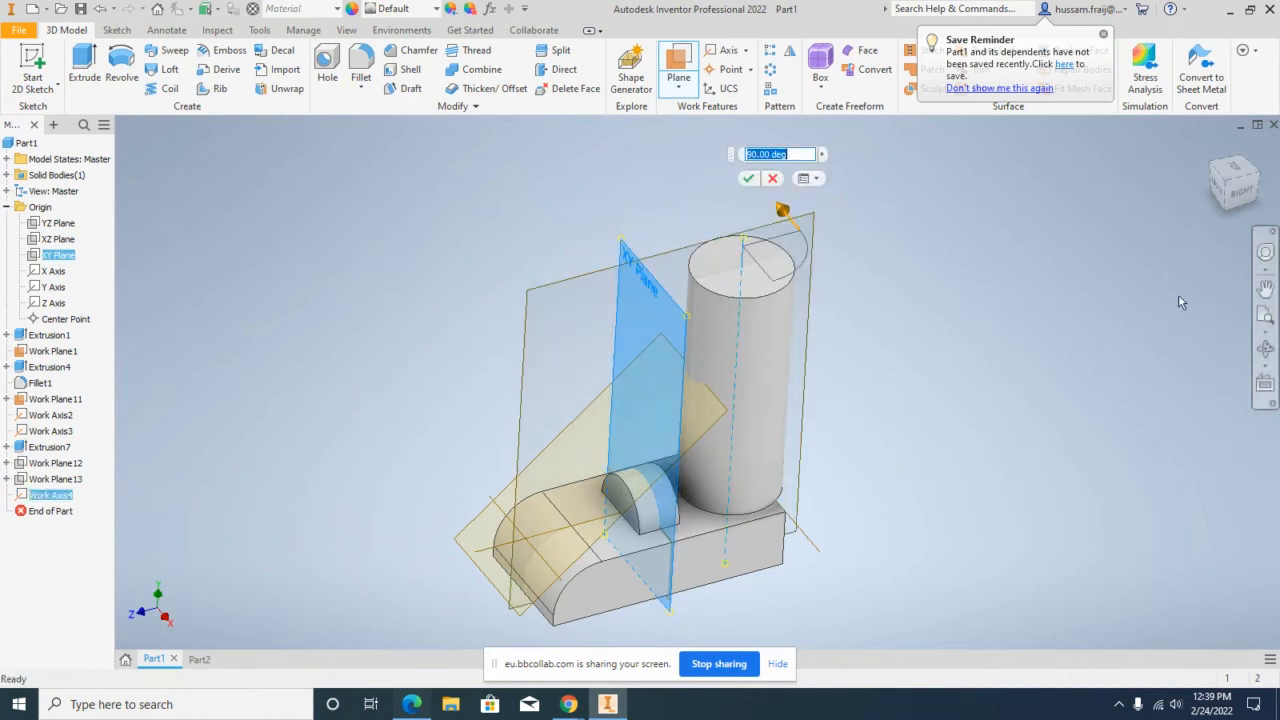
{"action": "left_click", "coordinate": [1228, 173]}
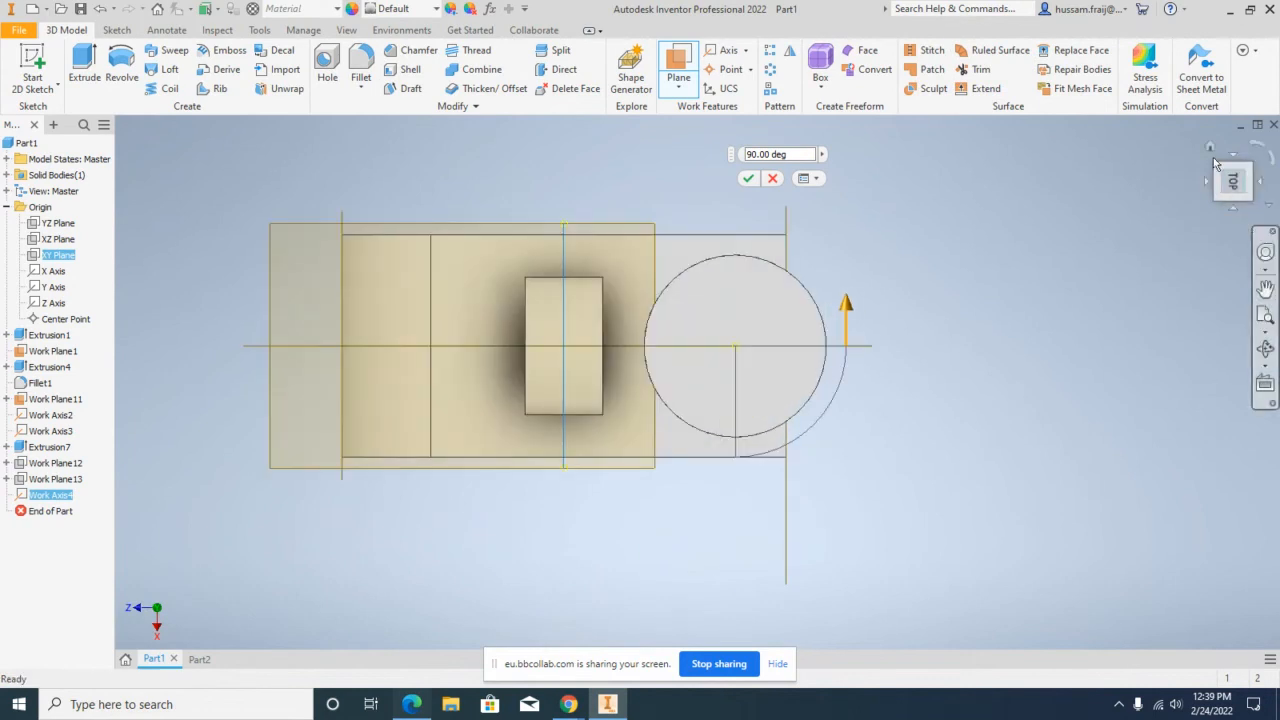
{"action": "left_click_drag", "start_coordinate": [1229, 184], "coordinate": [1066, 153]}
{"action": "key", "text": "F6"}
{"action": "scroll", "coordinate": [726, 274], "scroll_direction": "down", "scroll_amount": 5}
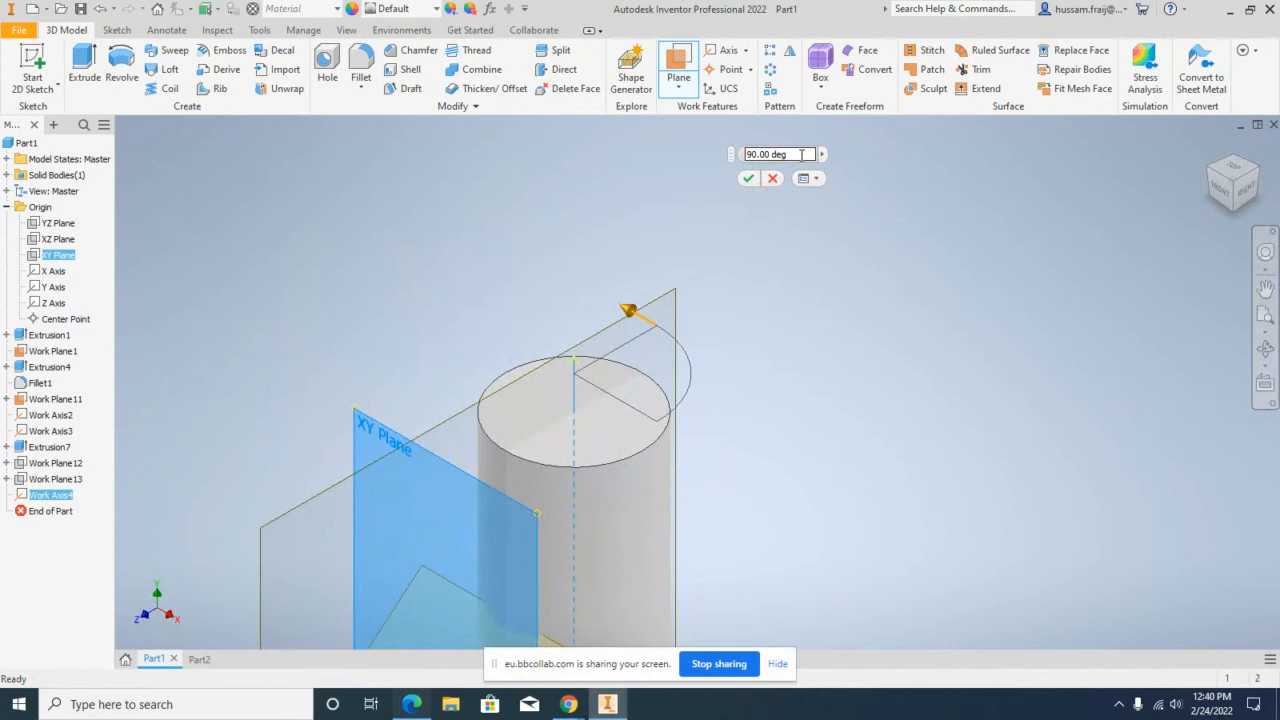
{"action": "double_click", "coordinate": [808, 154]}
{"action": "type", "text": "0"}
{"action": "left_click", "coordinate": [748, 178]}
{"action": "left_click", "coordinate": [62, 256]}
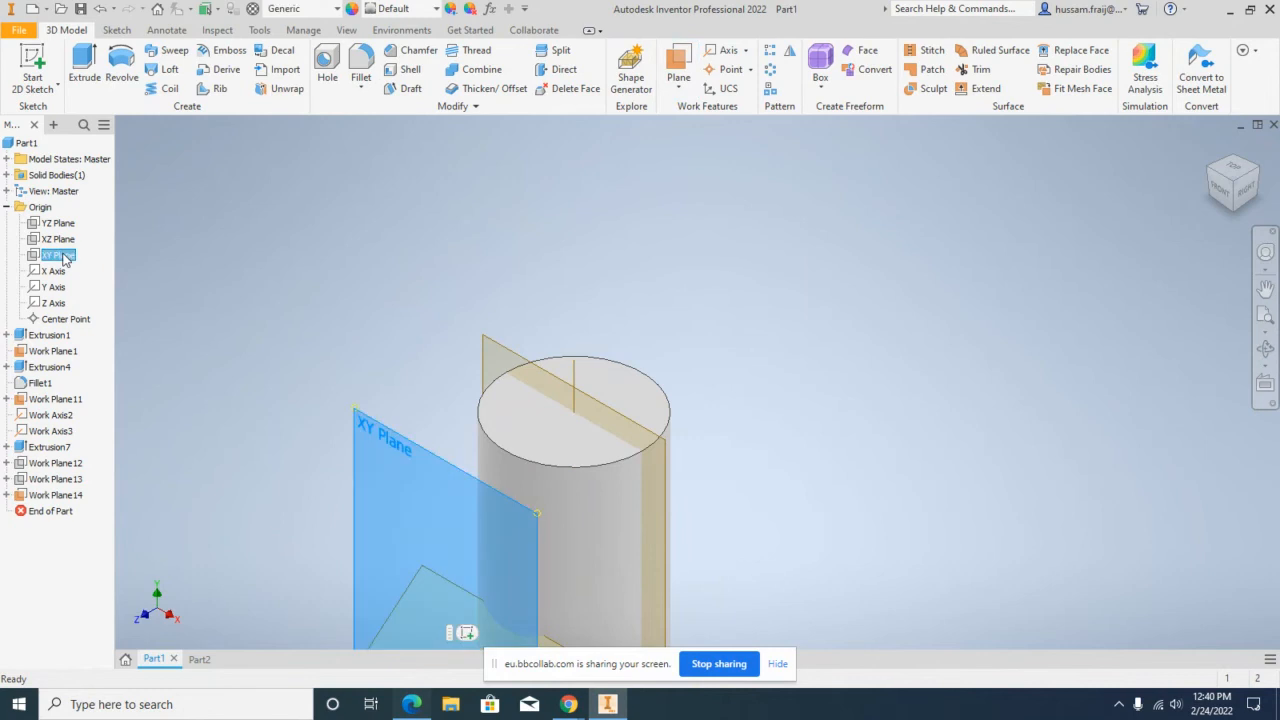
{"action": "left_click", "coordinate": [401, 270]}
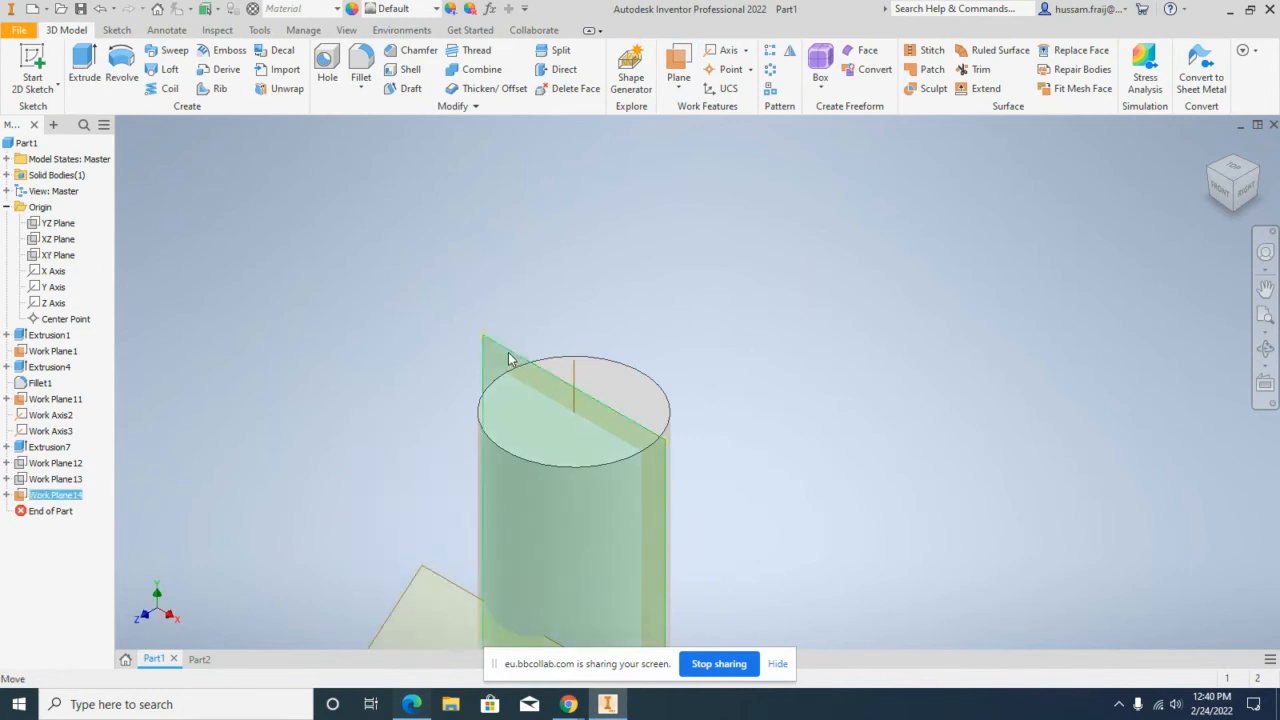
Step: Set the angle of the work plane through the cylinder's axis to 90°
{"action": "right_click", "coordinate": [511, 352]}
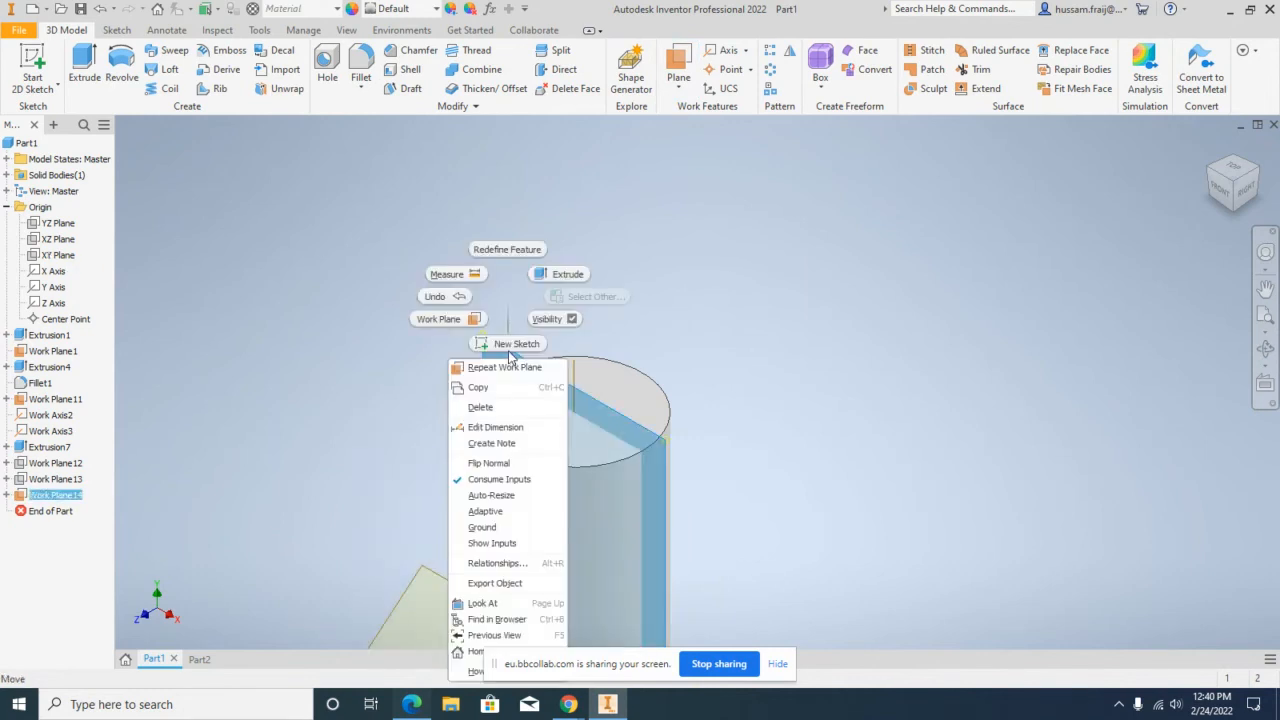
{"action": "left_click", "coordinate": [496, 427]}
{"action": "type", "text": "90"}
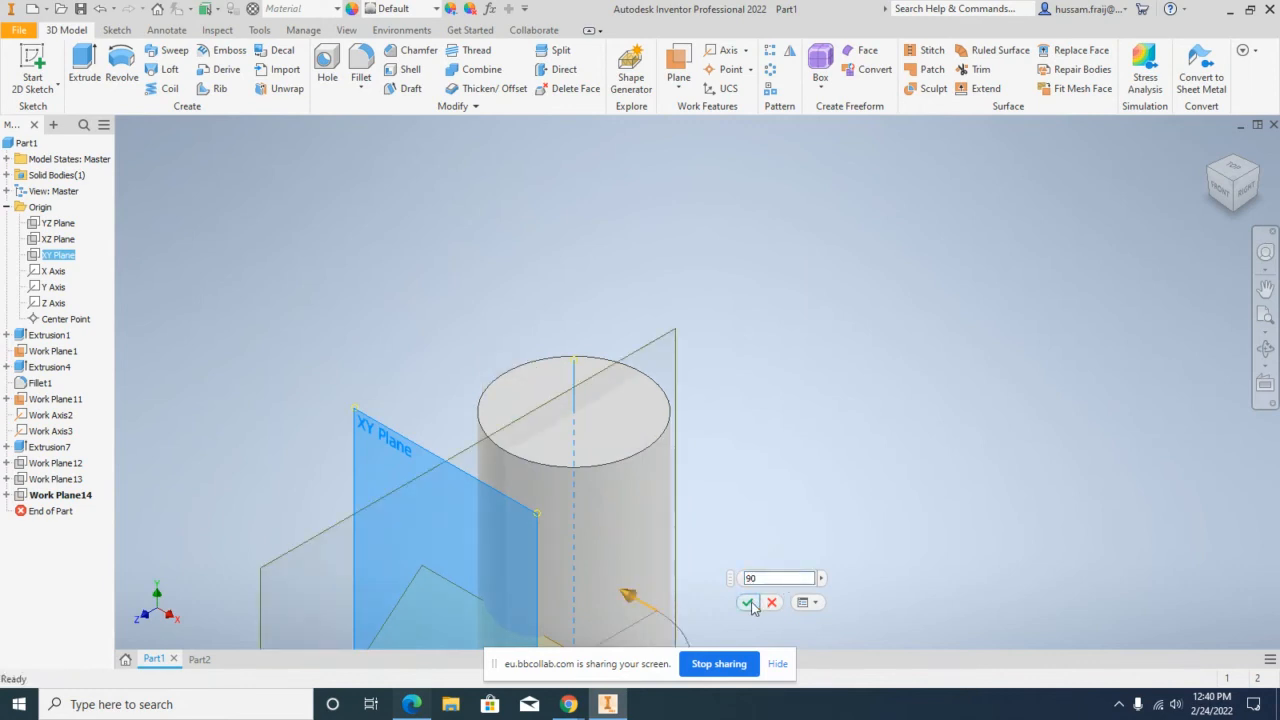
{"action": "left_click", "coordinate": [770, 602]}
Step: Create a bisecting work plane from the XY plane and the 90° plane through the cylinder's axis
{"action": "left_click", "coordinate": [57, 262]}
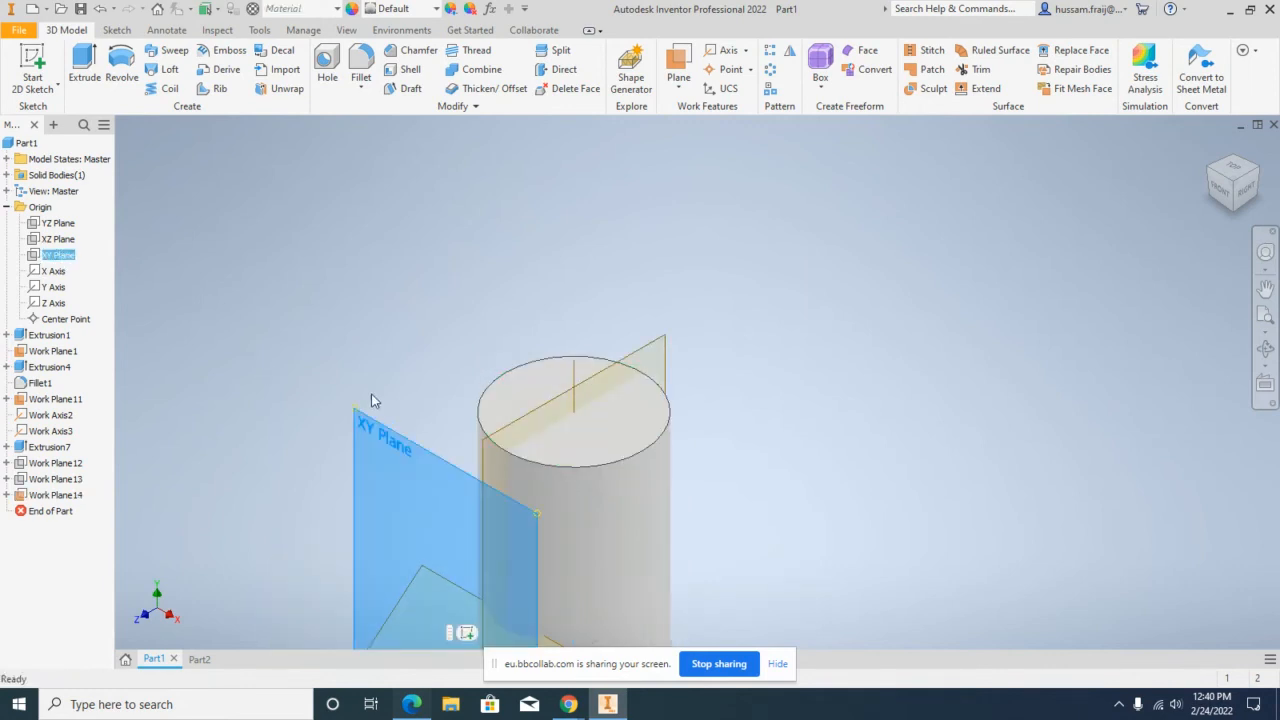
{"action": "middle_click_drag", "start_coordinate": [600, 297], "coordinate": [623, 268]}
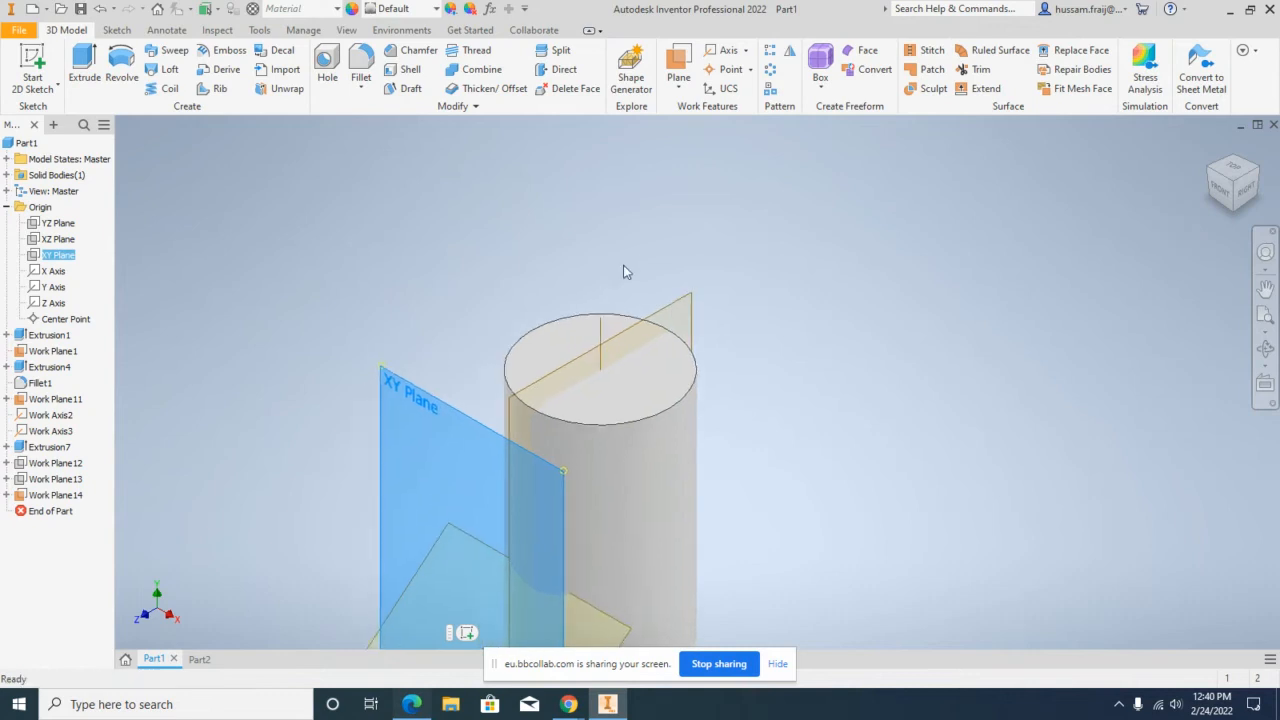
{"action": "left_click", "coordinate": [678, 65]}
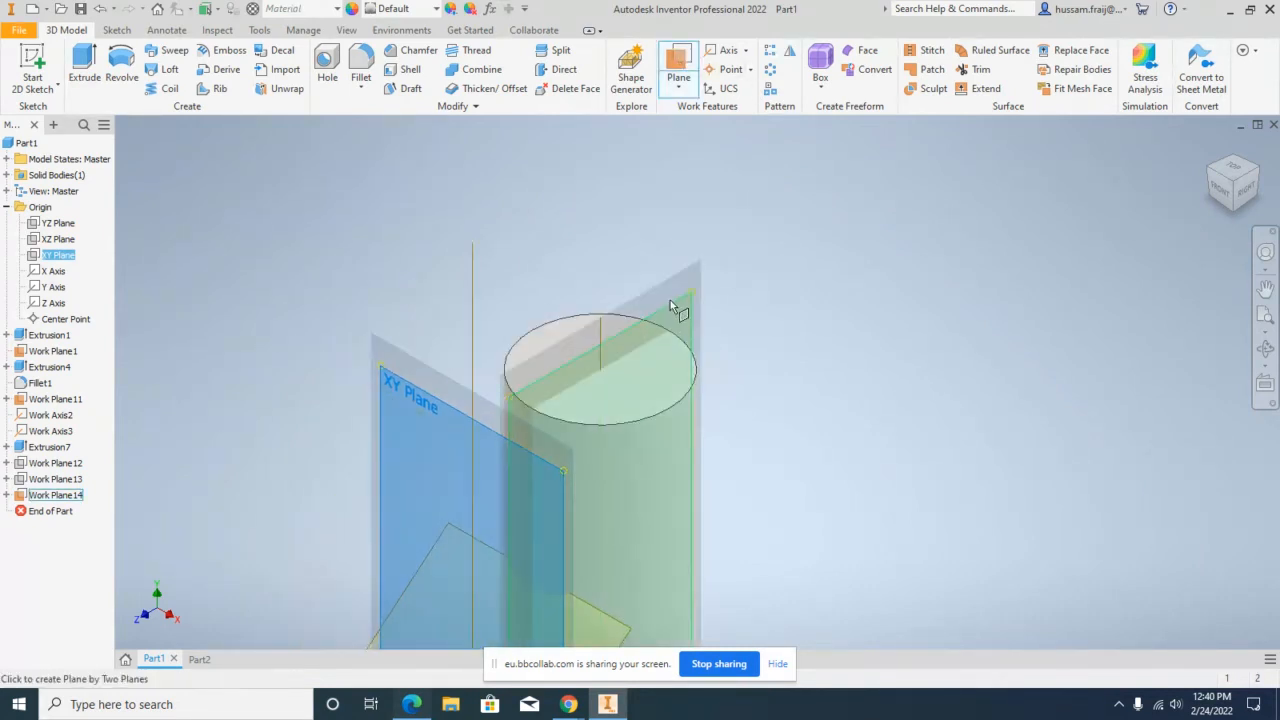
{"action": "left_click", "coordinate": [675, 307]}
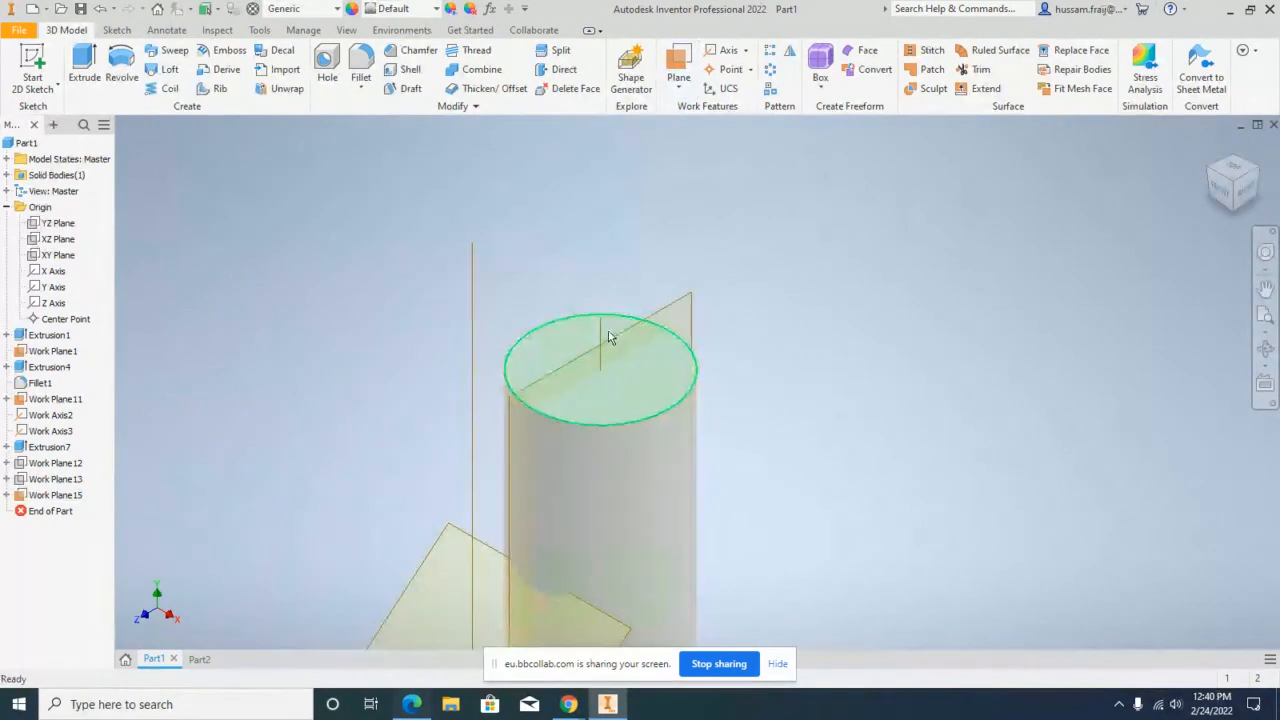
Step: Create a work plane through the tall cylinder's center axis at 45° to the XY plane
{"action": "key", "text": "]"}
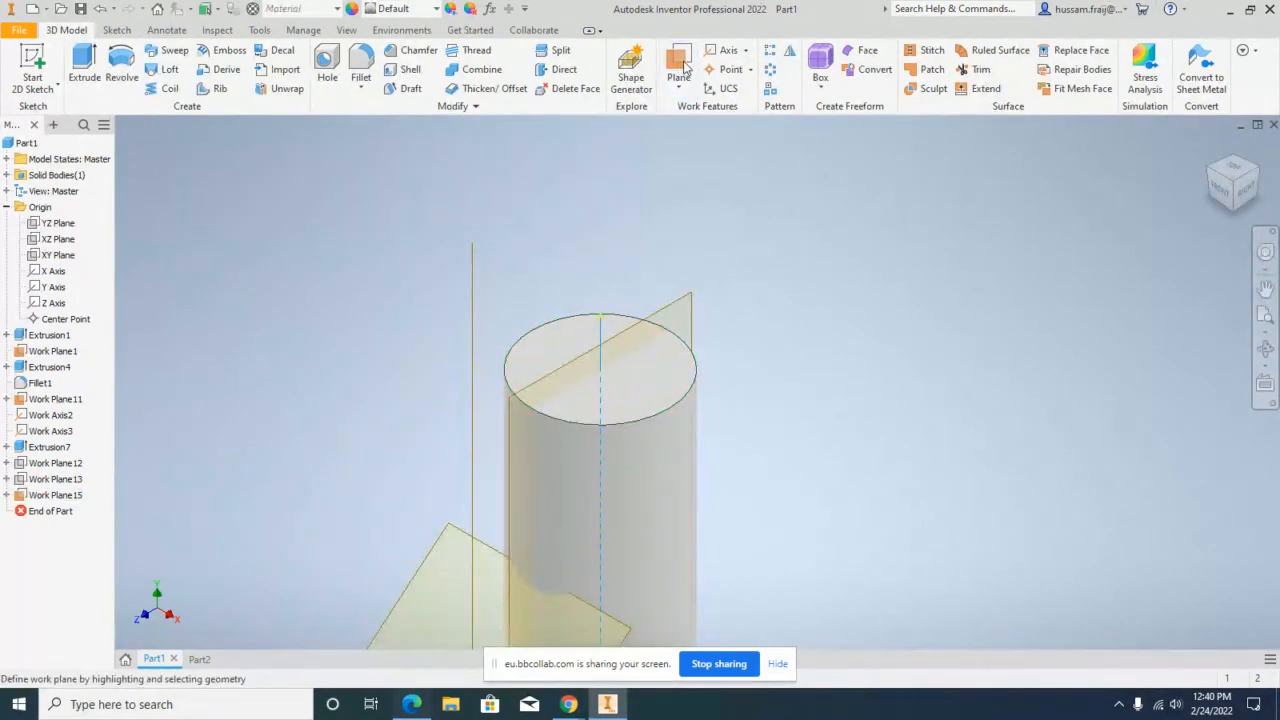
{"action": "left_click", "coordinate": [70, 256]}
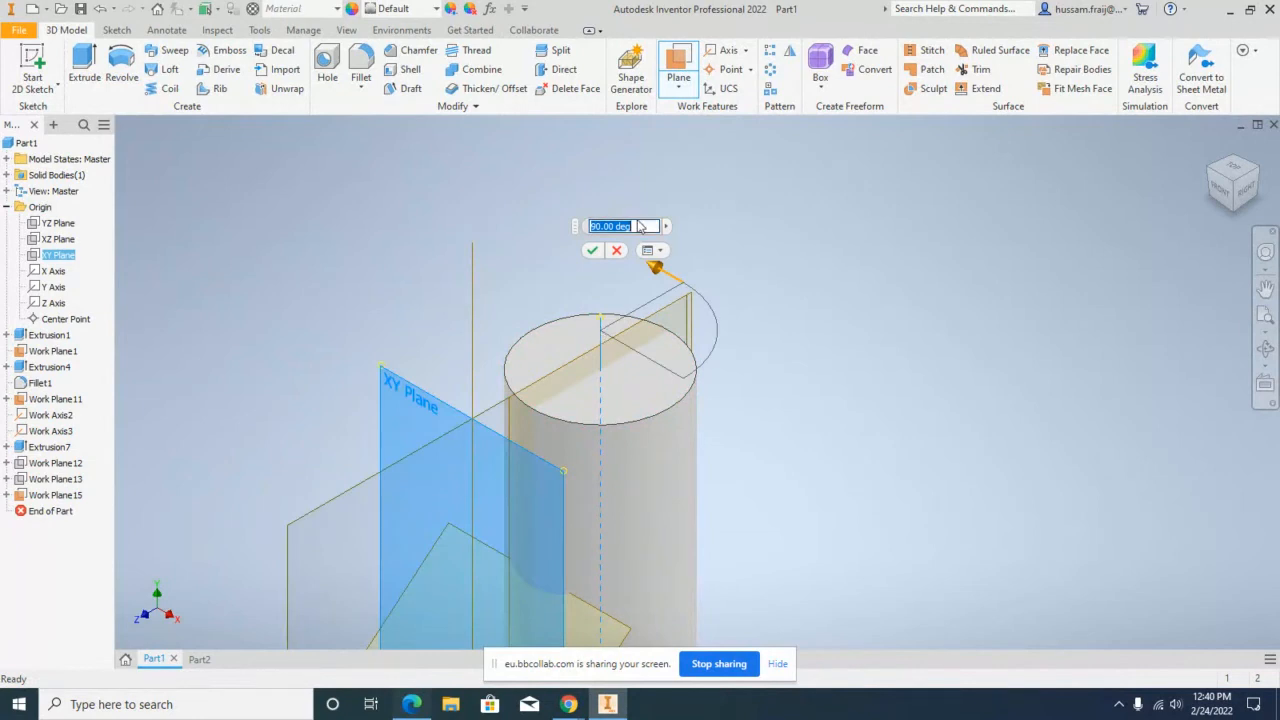
{"action": "type", "text": "45"}
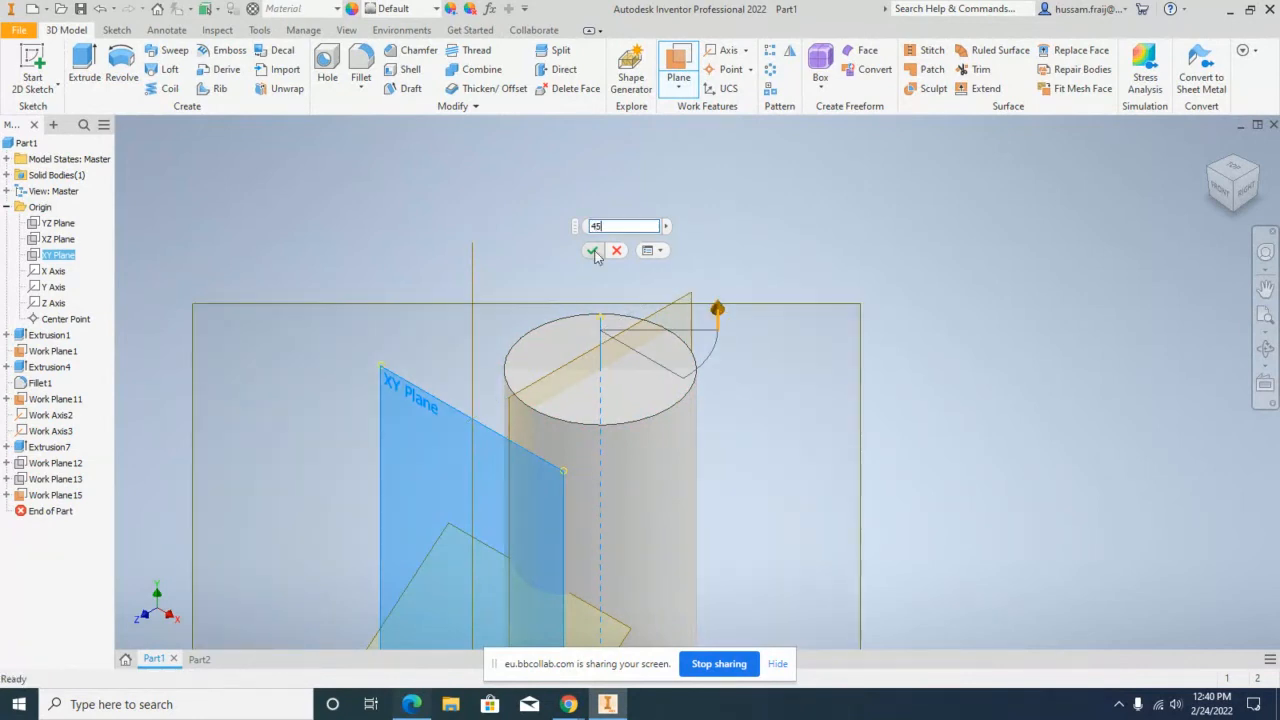
{"action": "left_click", "coordinate": [591, 252]}
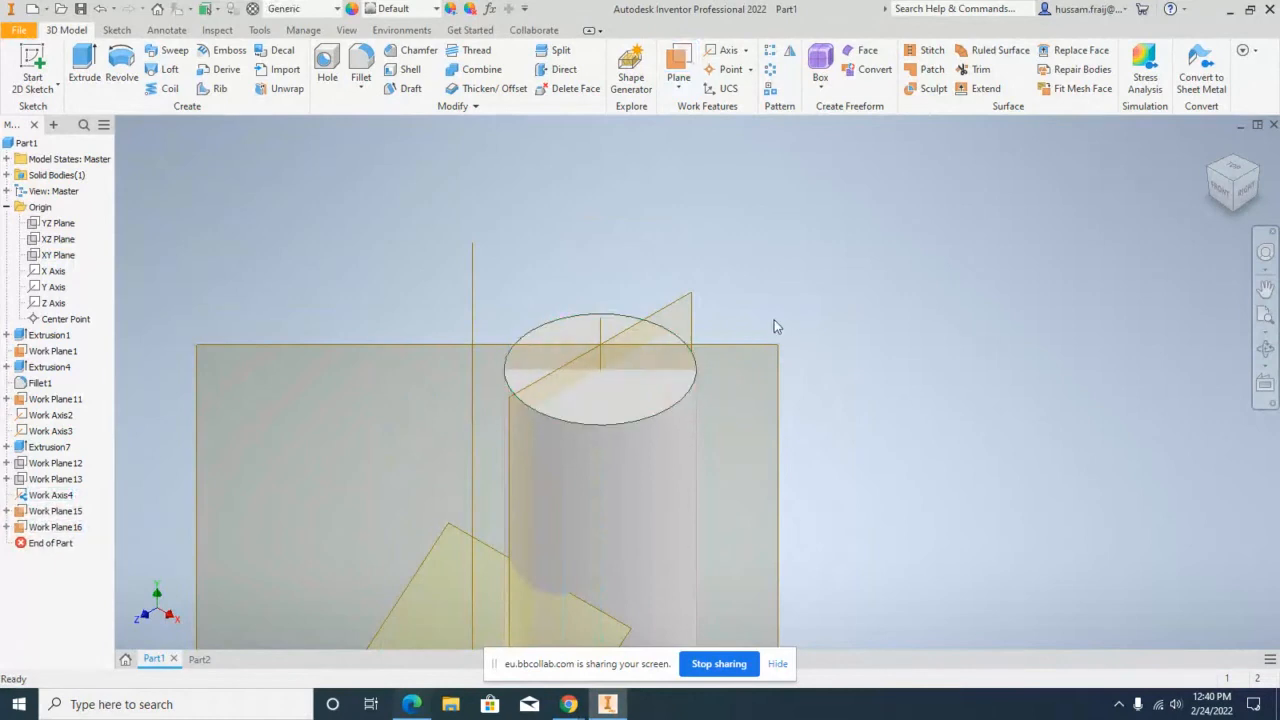
Step: Create a work plane parallel to the 45° plane and tangent to the tall cylinder's face
{"action": "key", "text": "F2"}
{"action": "left_click_drag", "start_coordinate": [776, 312], "coordinate": [783, 294]}
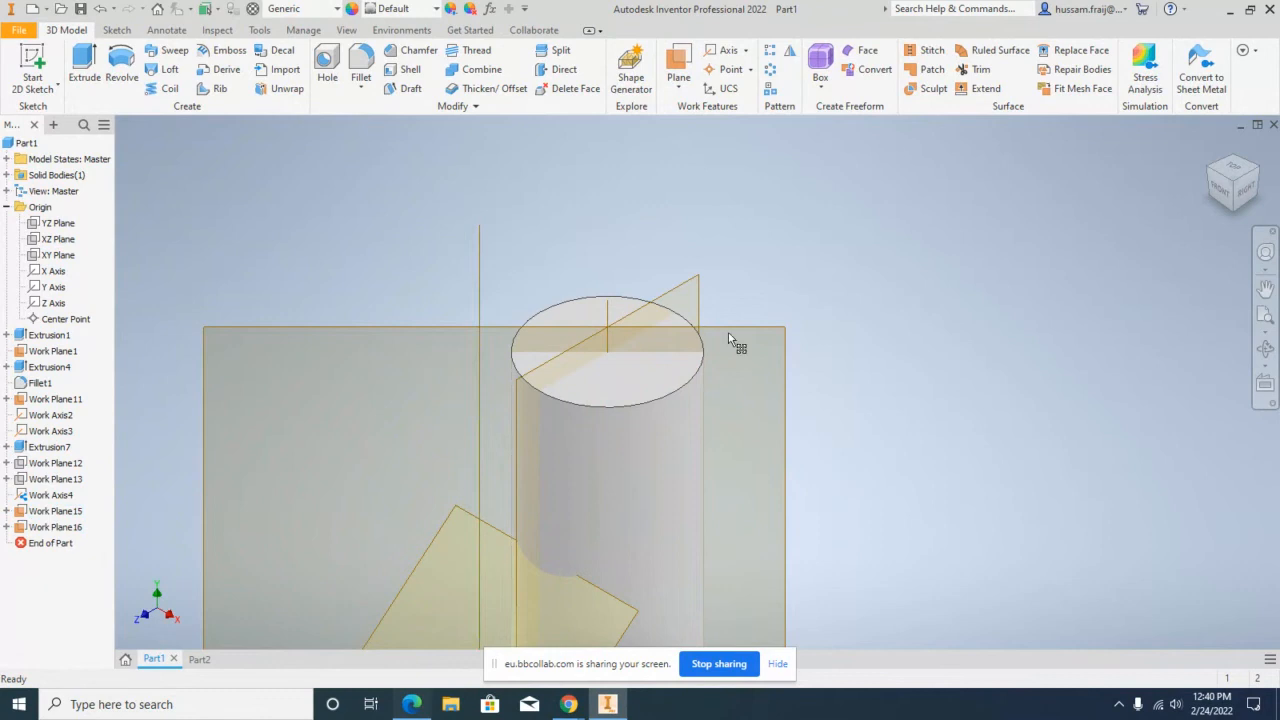
{"action": "left_click", "coordinate": [679, 62]}
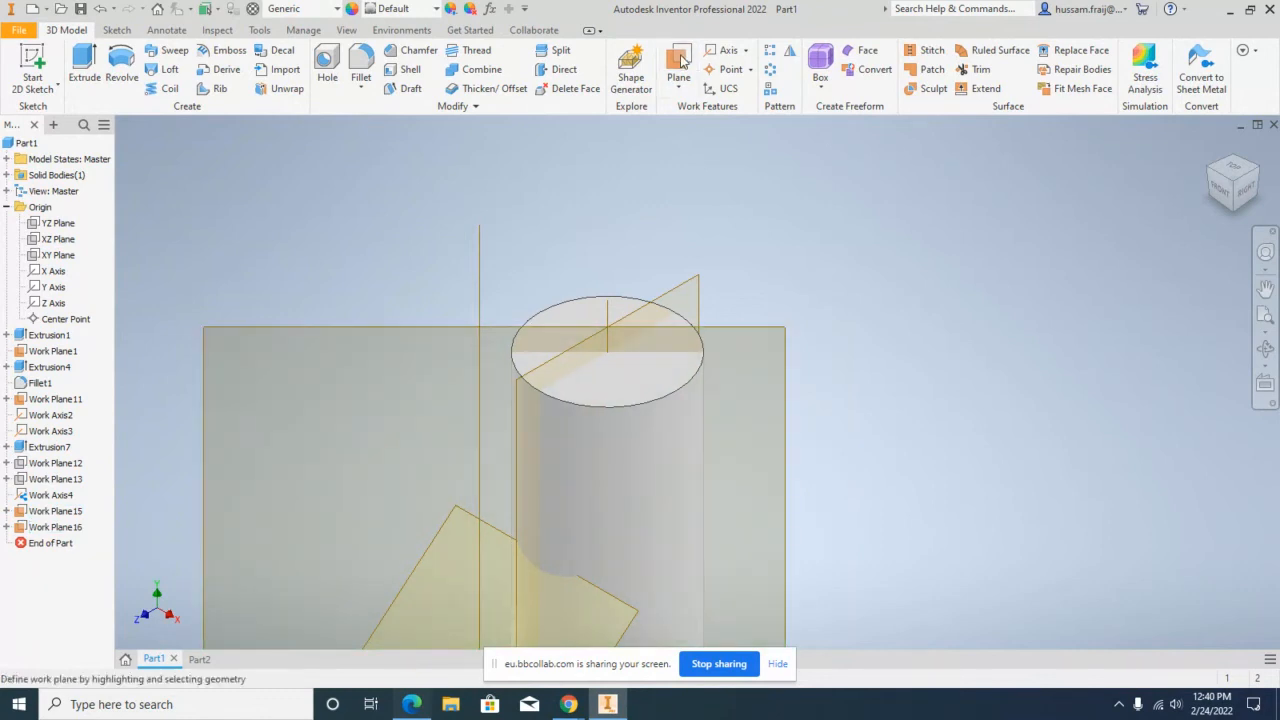
{"action": "left_click", "coordinate": [785, 338]}
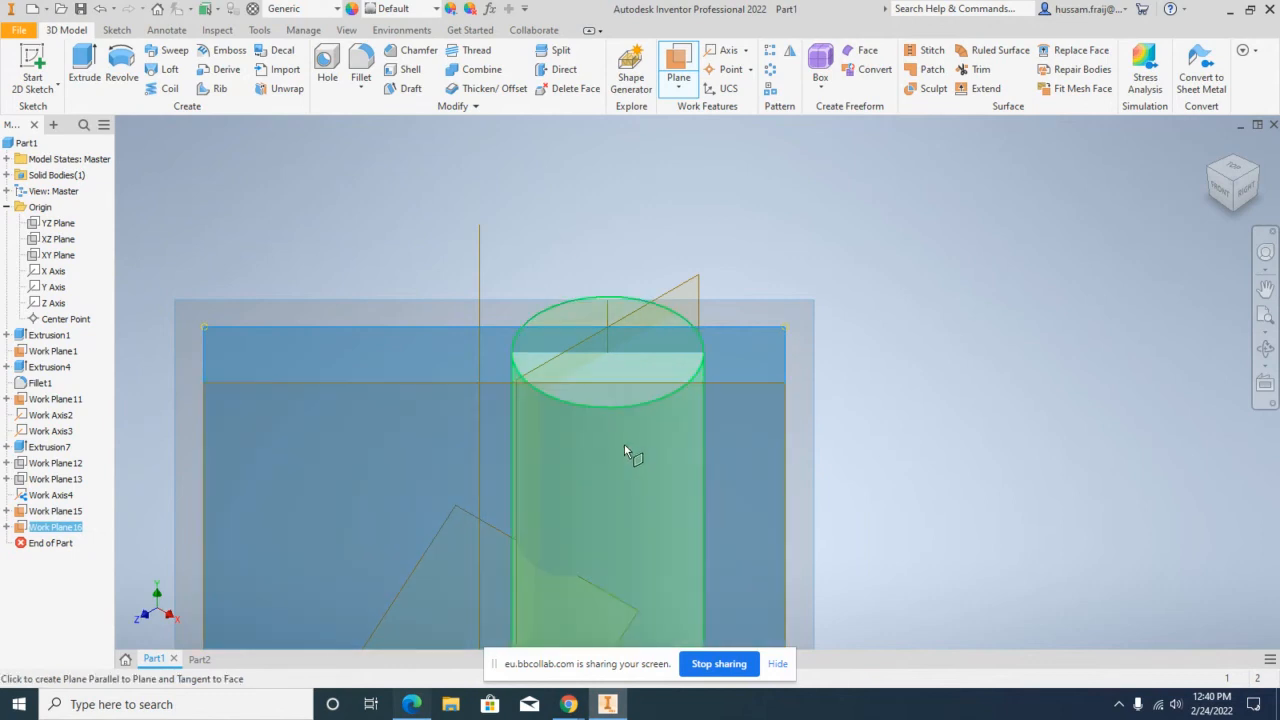
{"action": "left_click", "coordinate": [621, 438]}
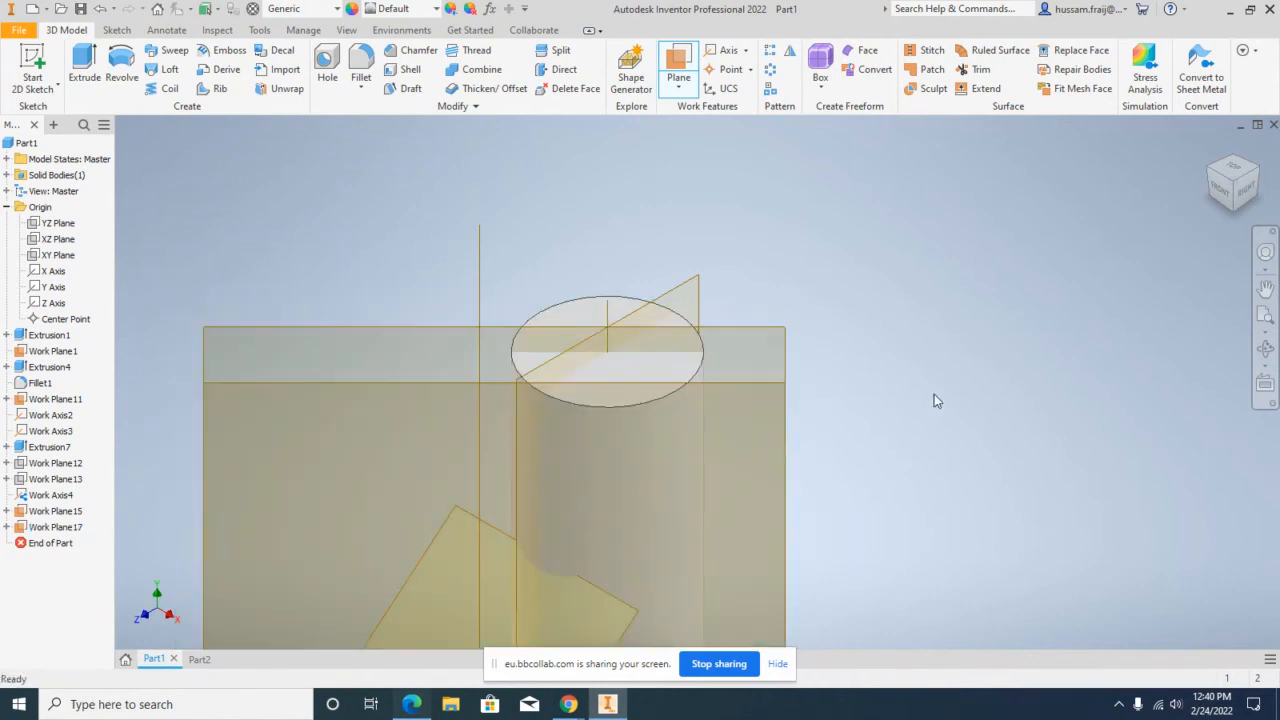
Step: Place a 5 mm through-all hole on the tangent work plane, positioned over the cylinder near its upper end
{"action": "left_click", "coordinate": [1265, 350]}
{"action": "mouse_move", "coordinate": [731, 403]}
{"action": "left_mouse_down"}
{"action": "mouse_move", "coordinate": [706, 457]}
{"action": "mouse_move", "coordinate": [723, 514]}
{"action": "mouse_move", "coordinate": [722, 406]}
{"action": "left_mouse_up"}
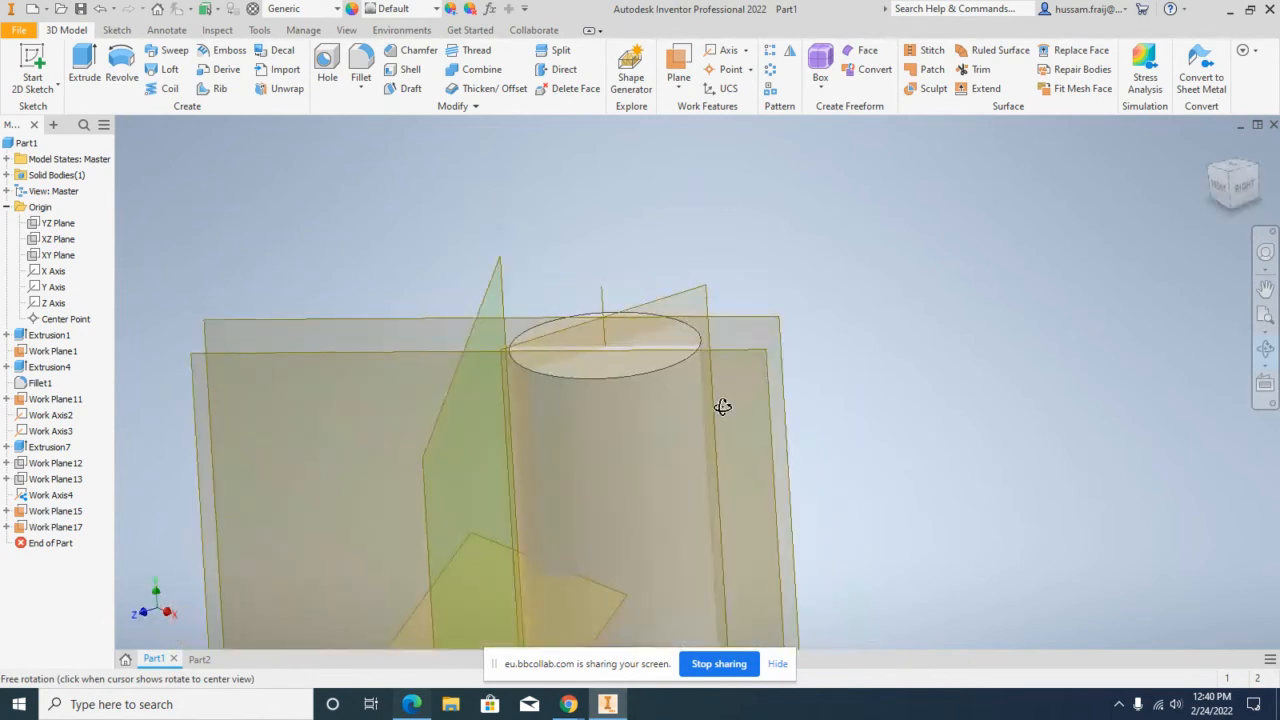
{"action": "right_click", "coordinate": [869, 281]}
{"action": "left_click", "coordinate": [922, 272]}
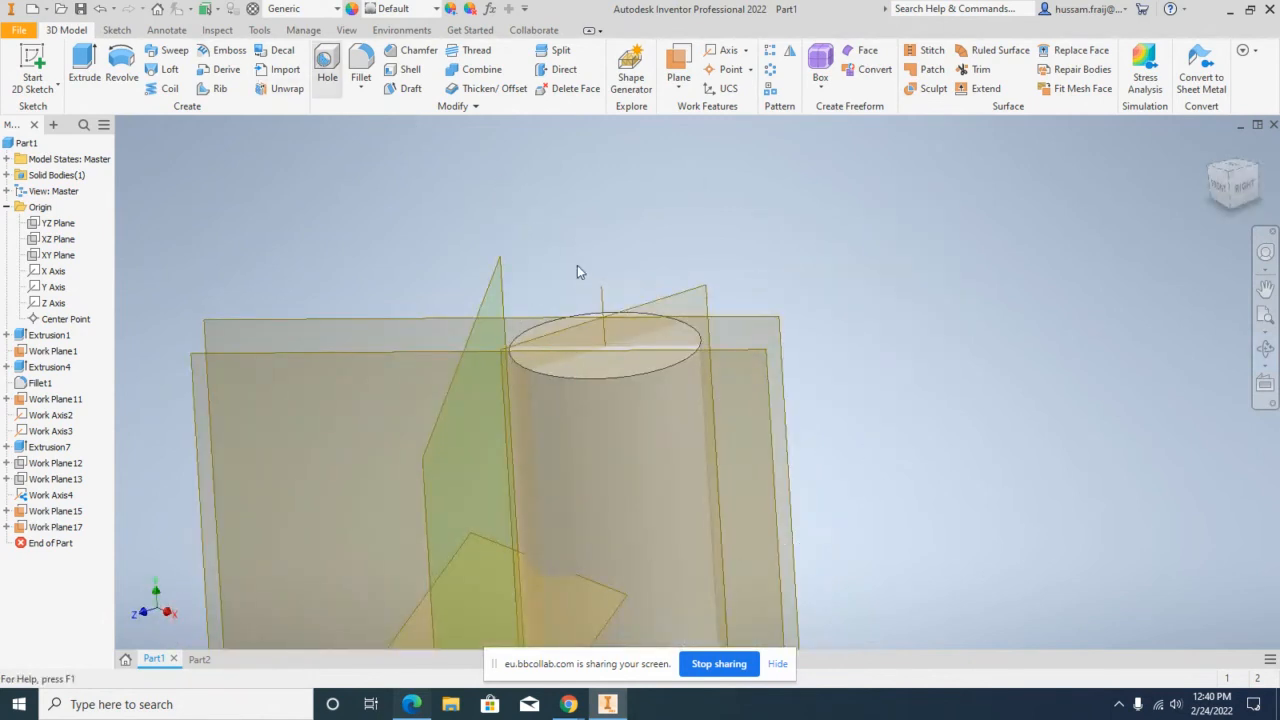
{"action": "key", "text": "h"}
{"action": "left_click", "coordinate": [741, 348]}
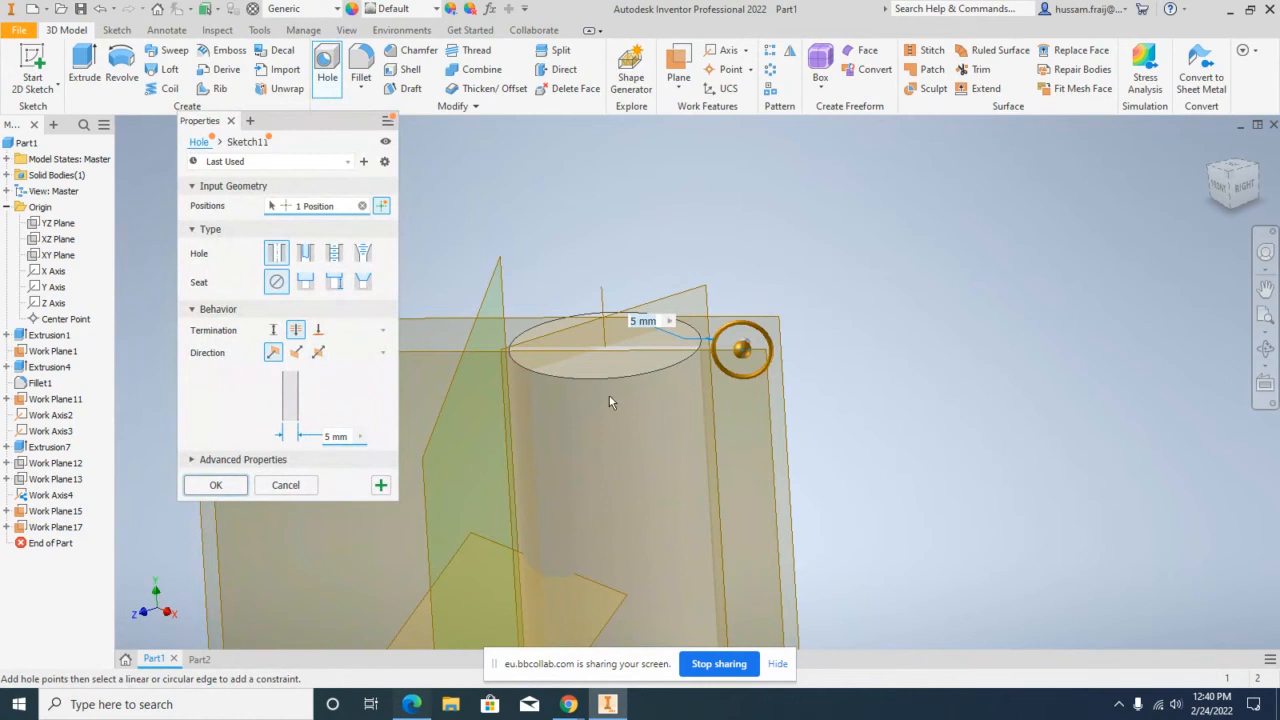
{"action": "left_click_drag", "start_coordinate": [741, 348], "coordinate": [589, 438]}
{"action": "left_click", "coordinate": [245, 484]}
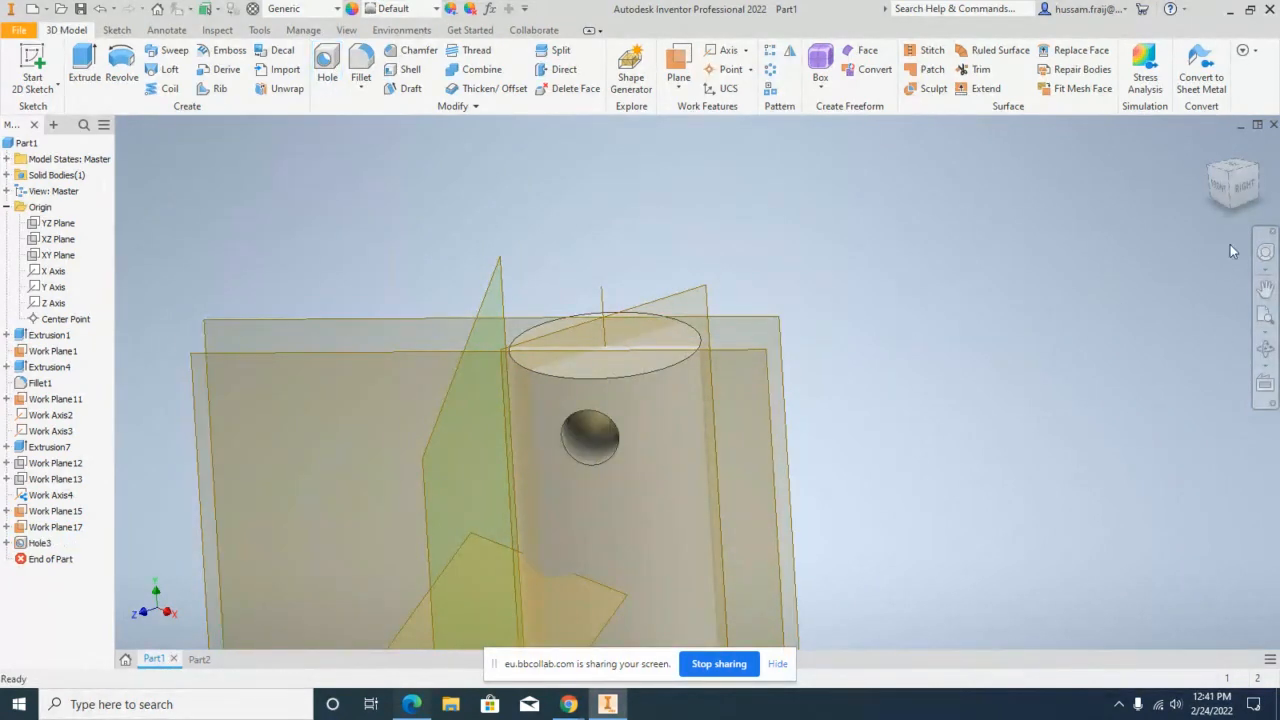
Step: Delete the hole, the bisecting work plane and the angled tangent plane, including their consumed sketches and features
{"action": "left_click", "coordinate": [1215, 190]}
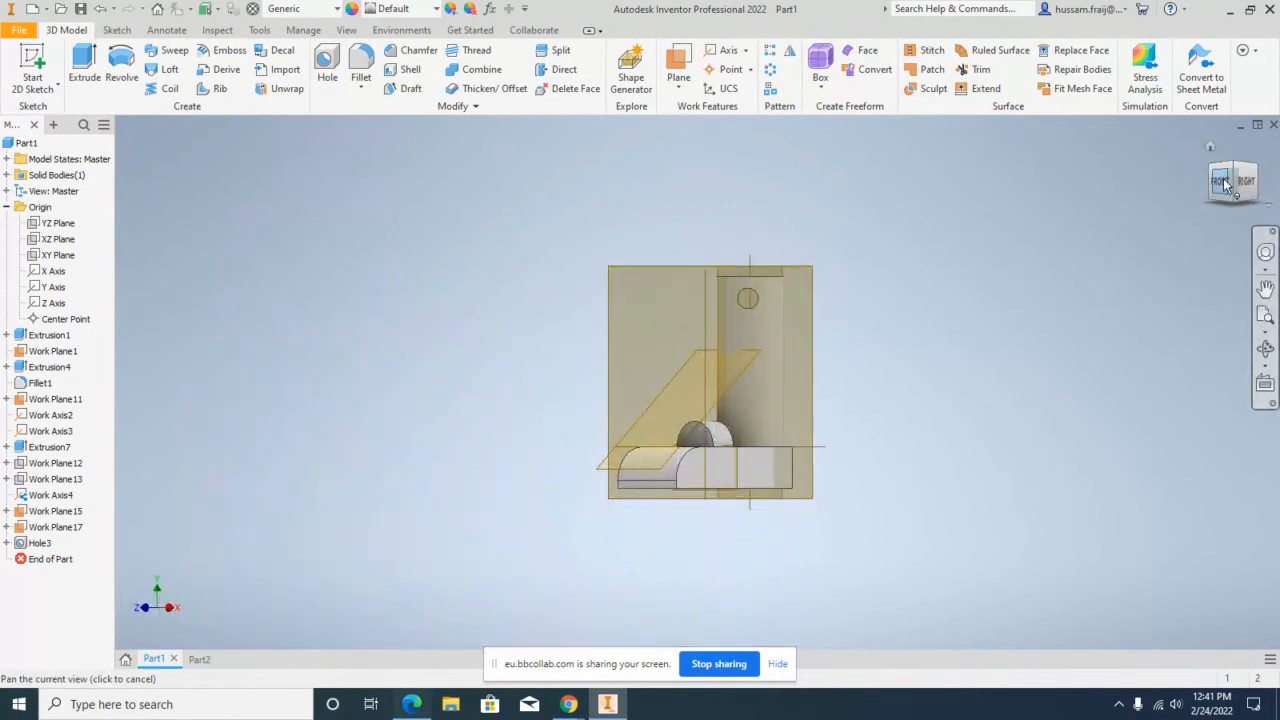
{"action": "left_click", "coordinate": [1222, 184]}
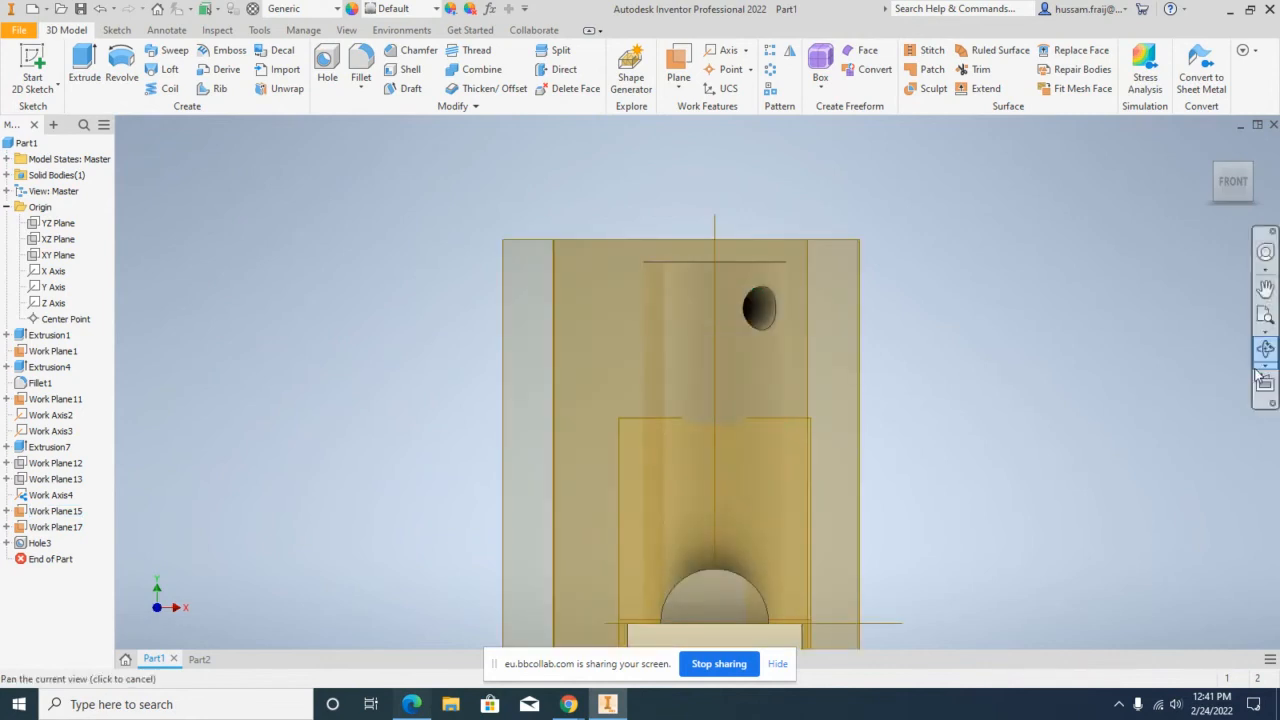
{"action": "left_click", "coordinate": [1234, 155]}
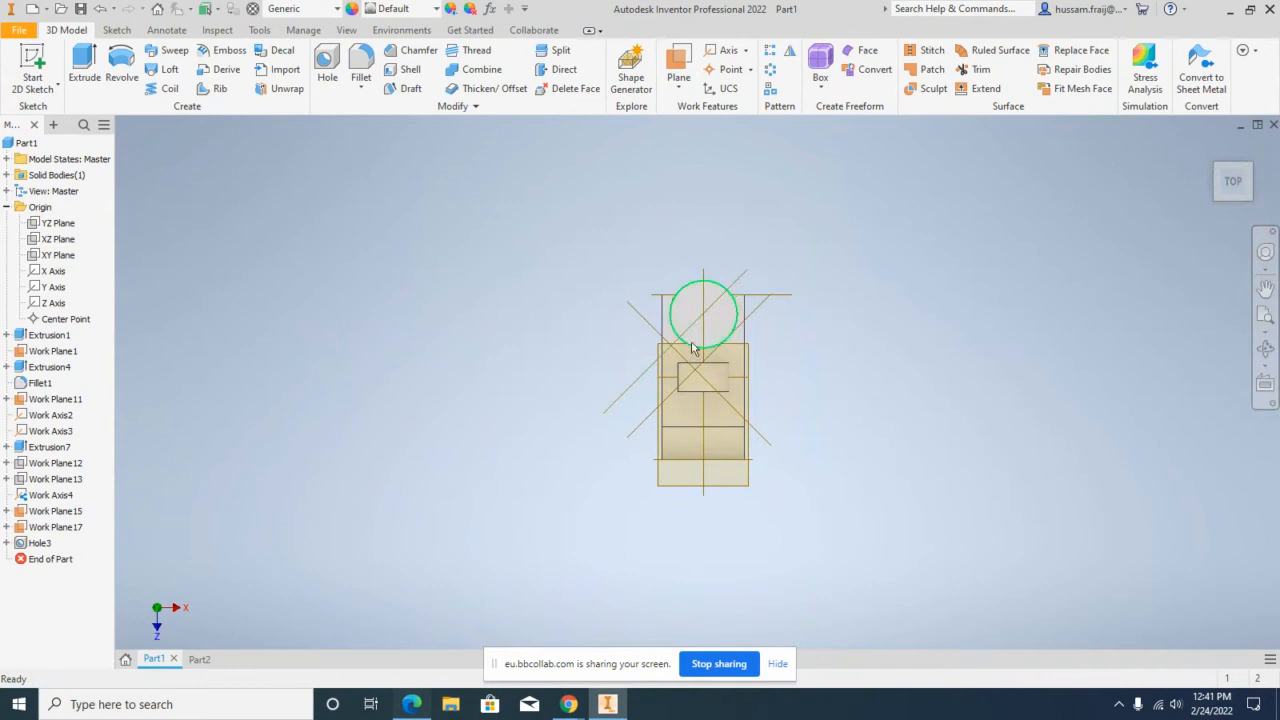
{"action": "left_click", "coordinate": [1265, 348]}
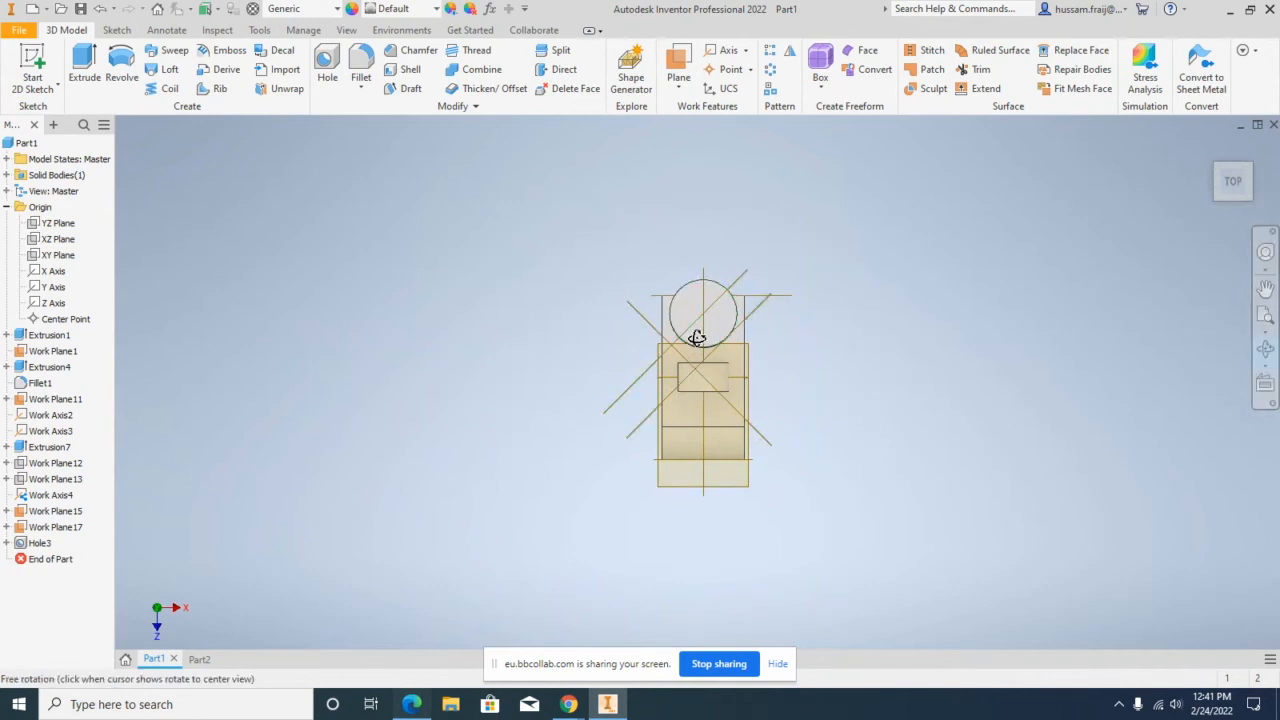
{"action": "left_click_drag", "start_coordinate": [697, 338], "coordinate": [776, 295]}
{"action": "key", "text": "Escape"}
{"action": "left_click", "coordinate": [55, 511]}
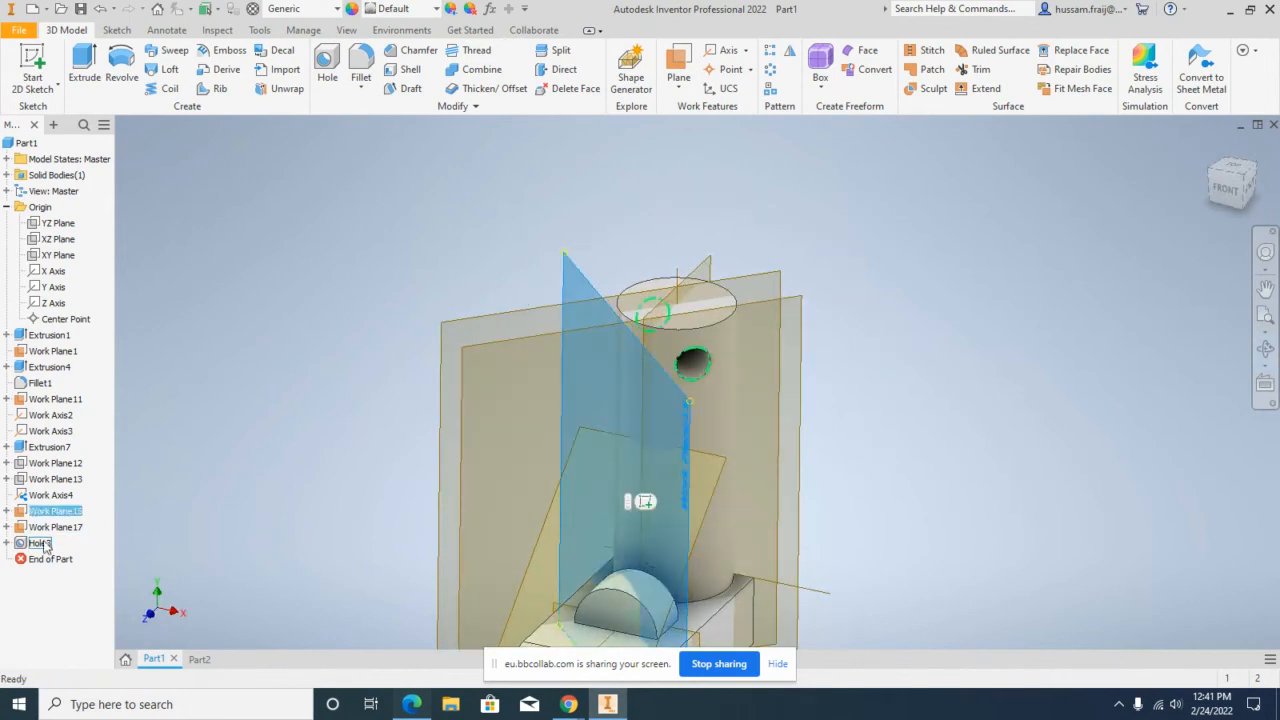
{"action": "left_click", "coordinate": [40, 543], "text": "shift"}
{"action": "right_click", "coordinate": [43, 545]}
{"action": "left_click", "coordinate": [60, 584]}
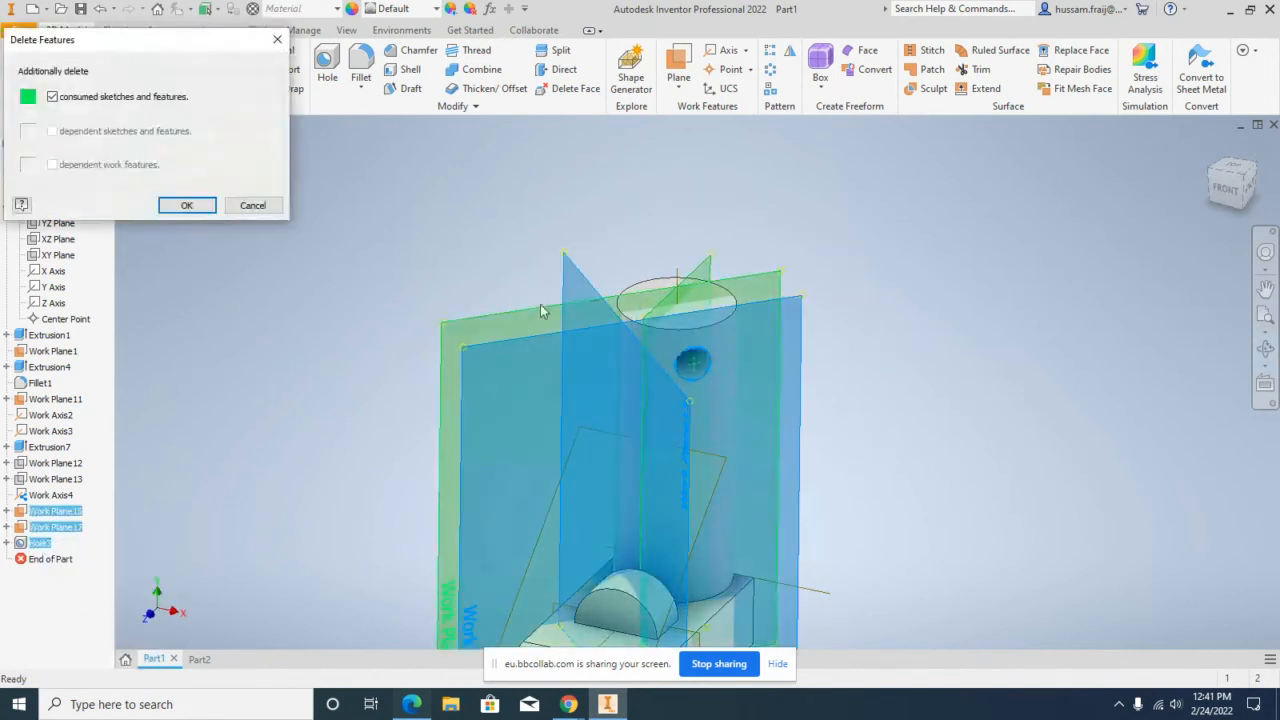
{"action": "left_click", "coordinate": [196, 206]}
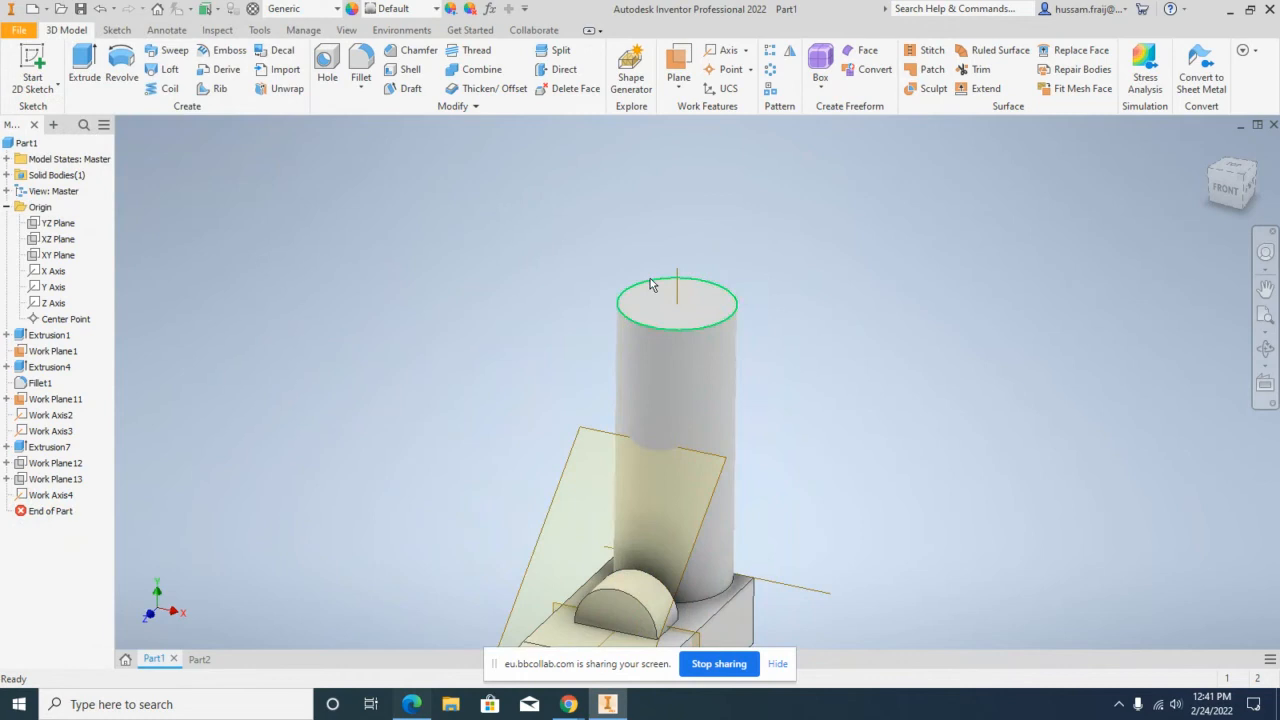
Step: Delete the tall cylinder's center work axis and create a new one from its cylindrical face
{"action": "right_click", "coordinate": [679, 287]}
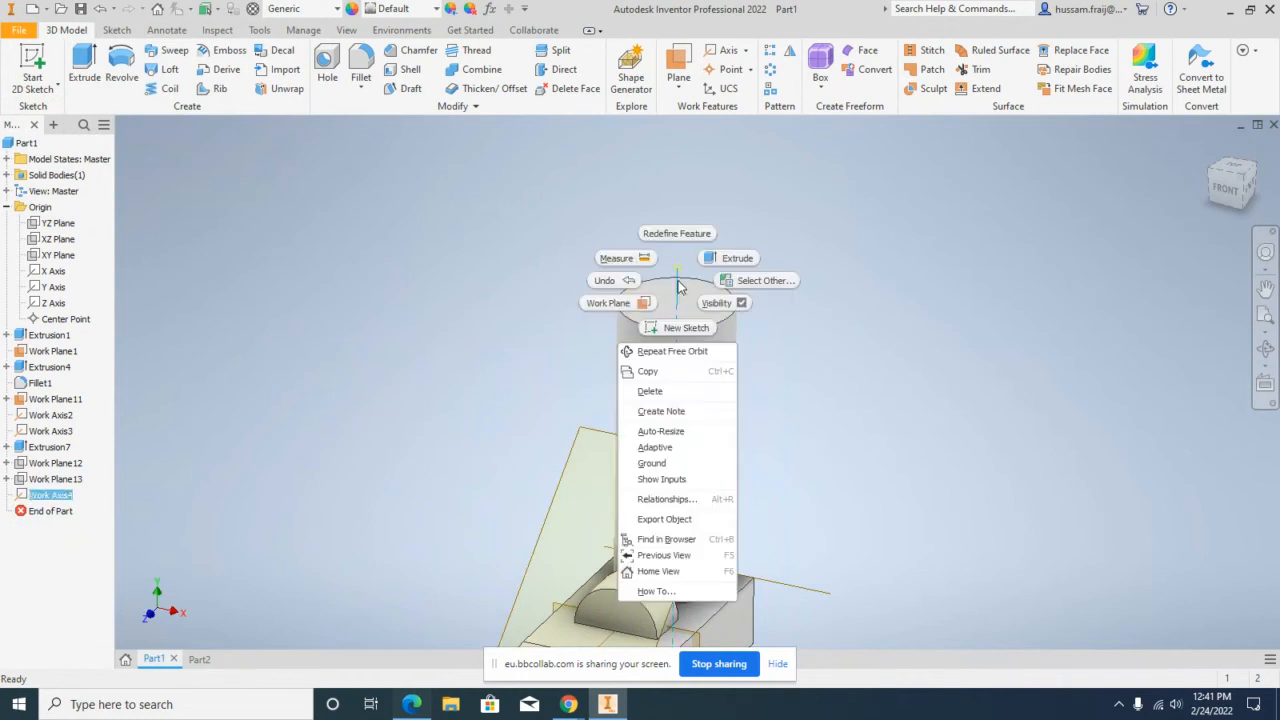
{"action": "left_click", "coordinate": [685, 392]}
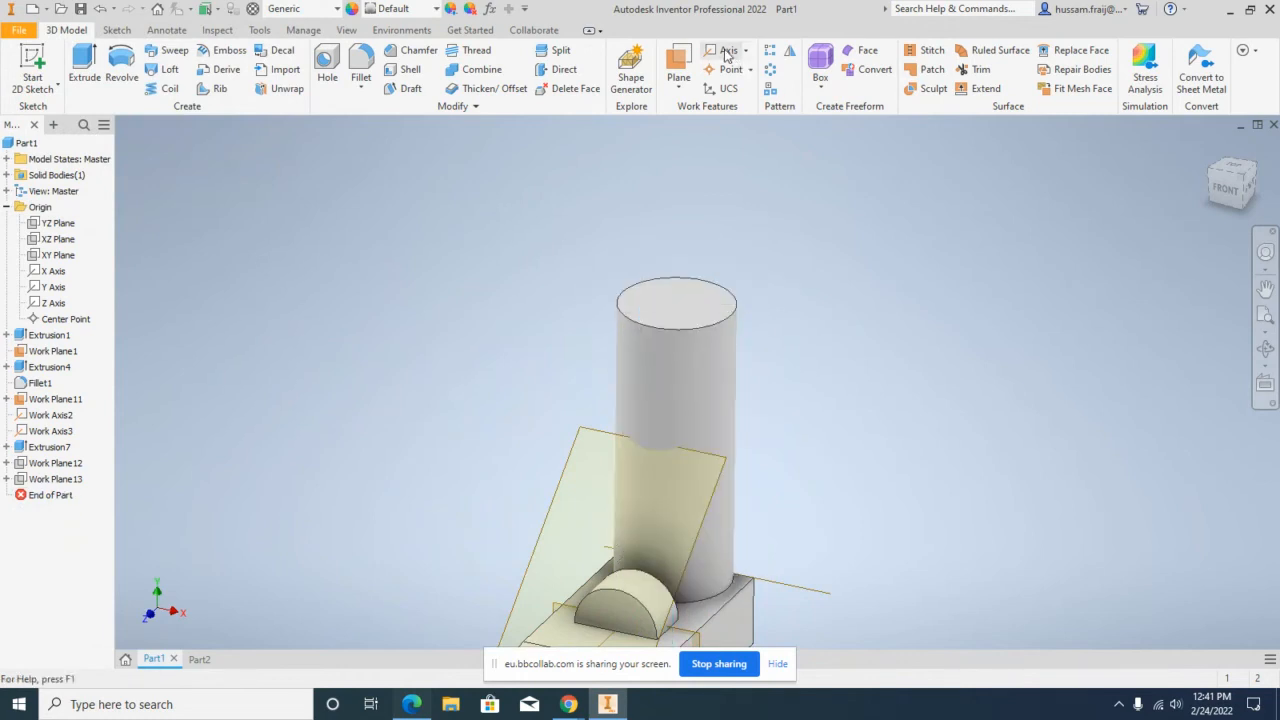
{"action": "left_click", "coordinate": [724, 51]}
{"action": "left_click", "coordinate": [706, 350]}
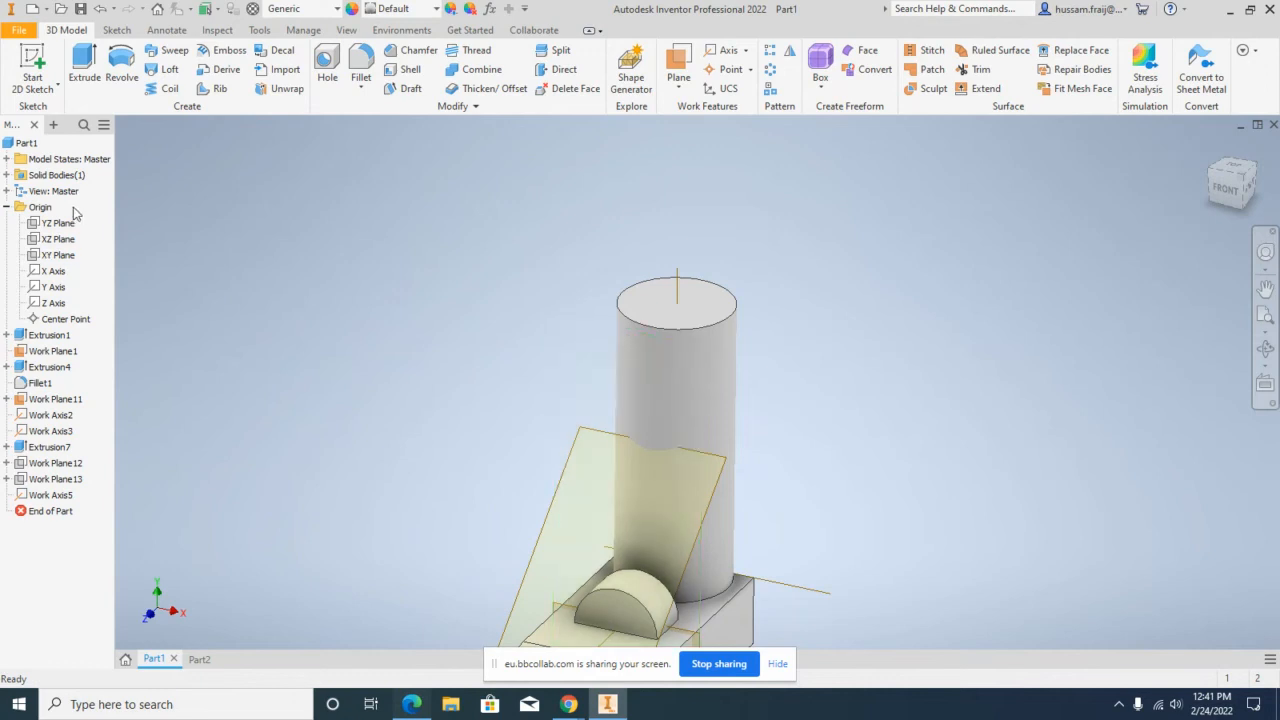
Step: Create a work plane through the tall cylinder's center axis at 0° to the XY Plane
{"action": "left_click", "coordinate": [58, 256]}
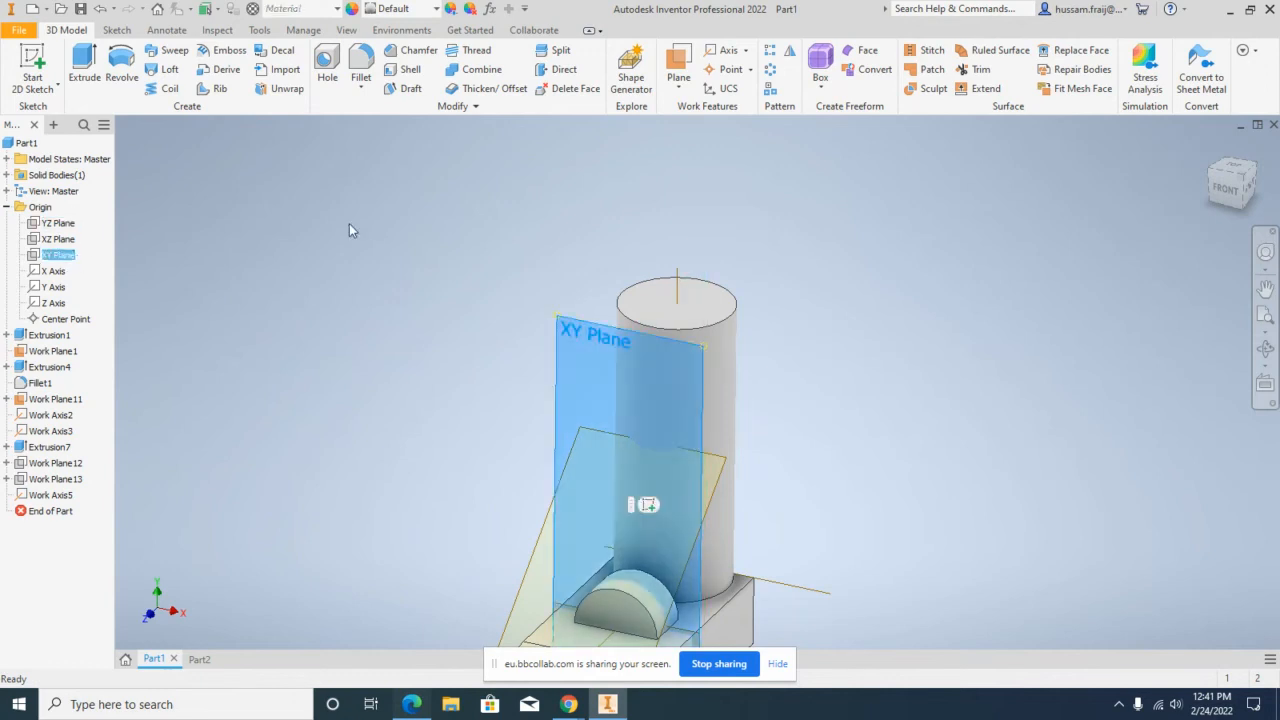
{"action": "left_click", "coordinate": [678, 70]}
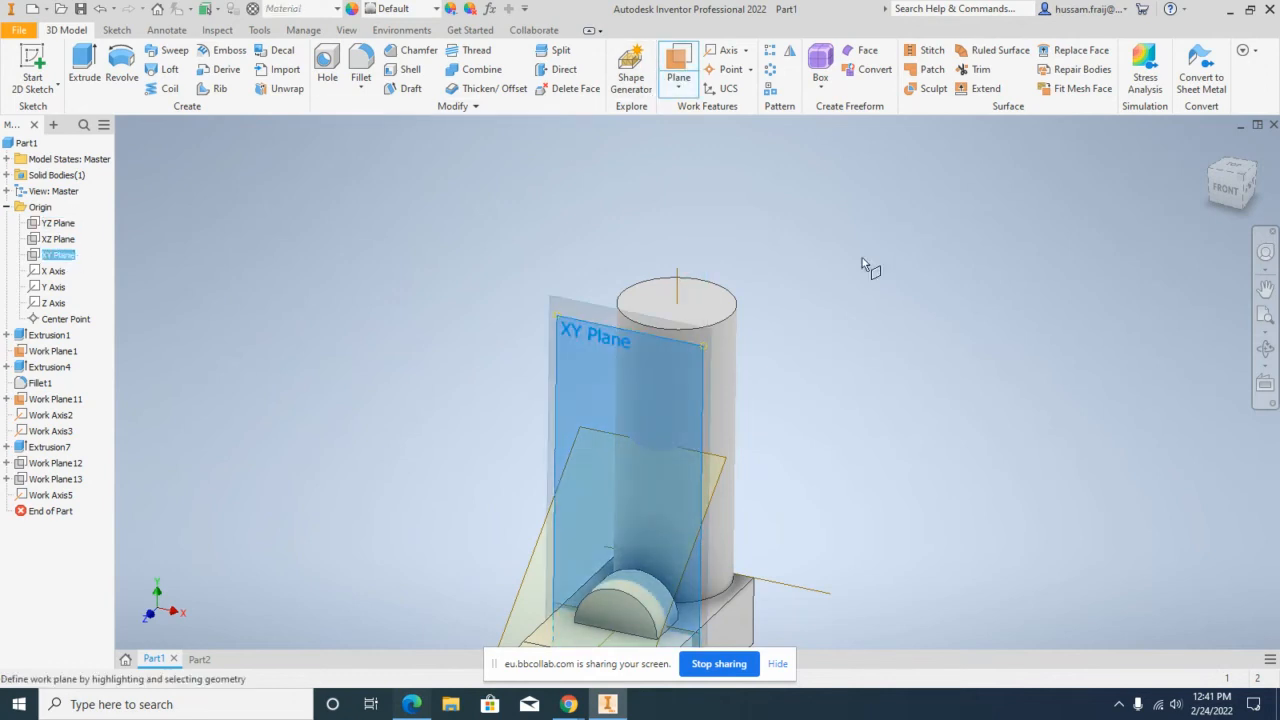
{"action": "left_click", "coordinate": [682, 285]}
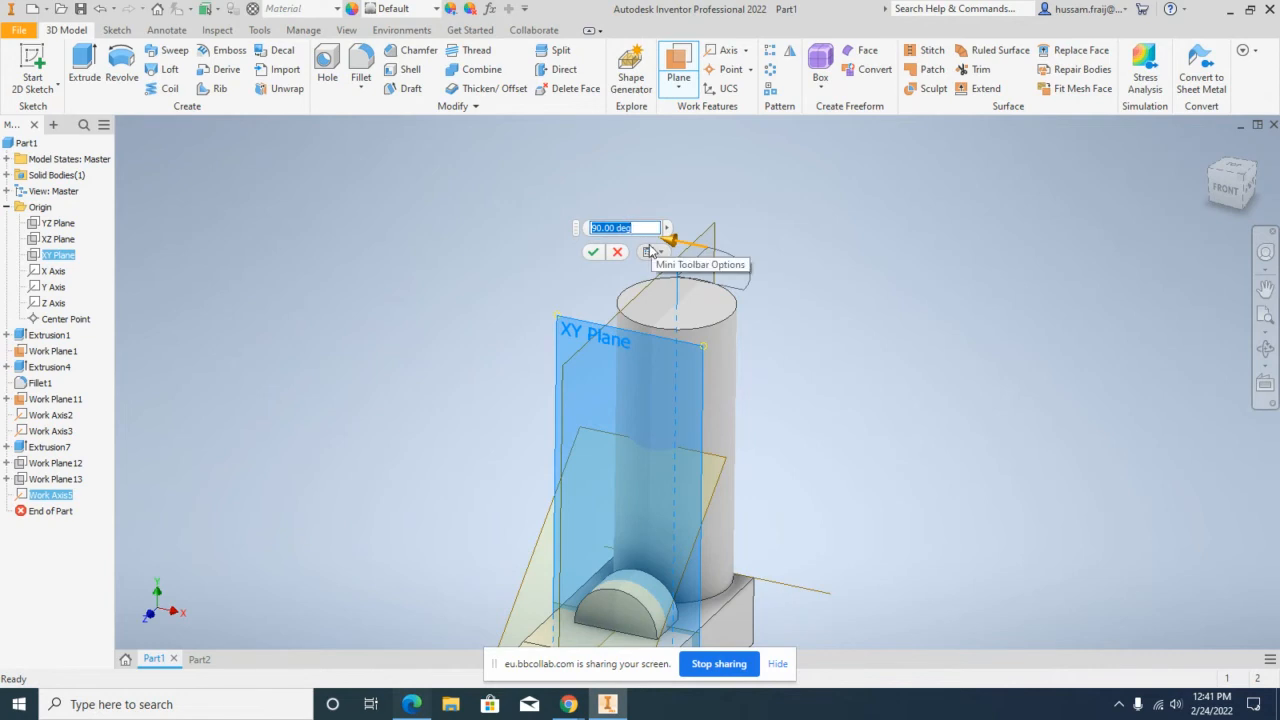
{"action": "type", "text": "0"}
{"action": "left_click", "coordinate": [590, 254]}
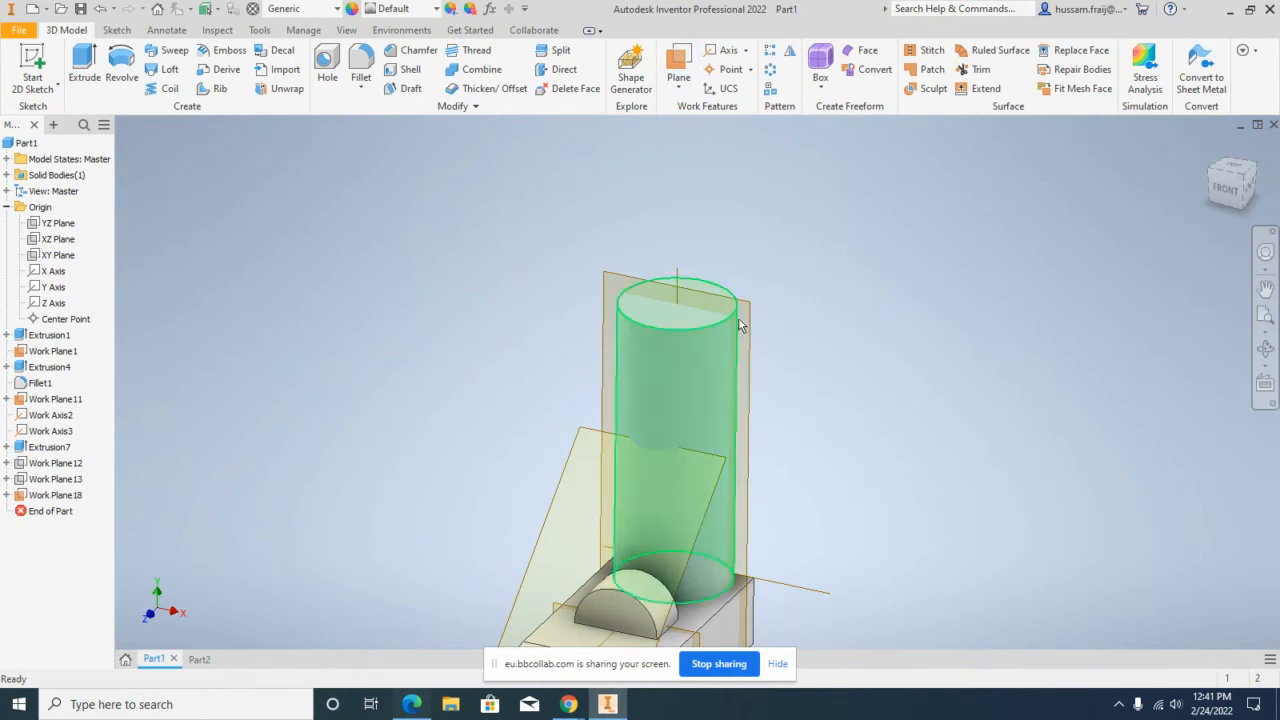
Step: Create a second work plane through the cylinder's axis at 45° to the plane parallel to the XY Plane
{"action": "left_click", "coordinate": [678, 62]}
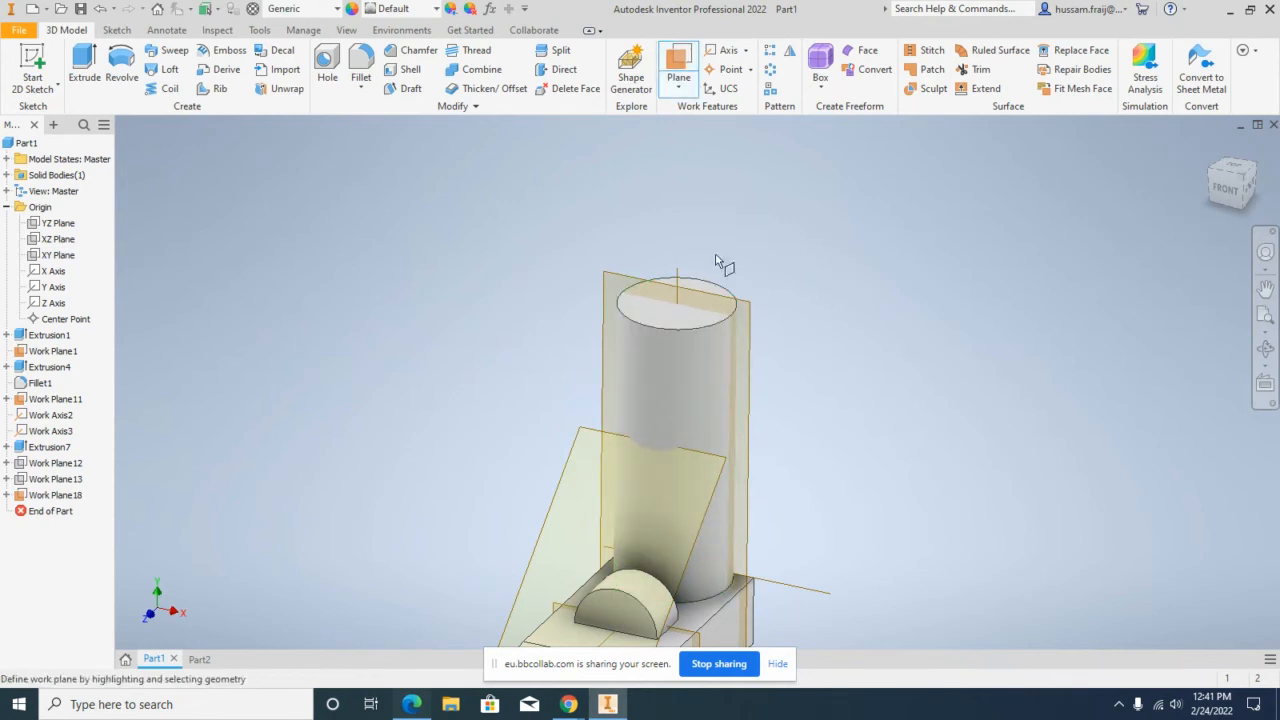
{"action": "left_click", "coordinate": [683, 287]}
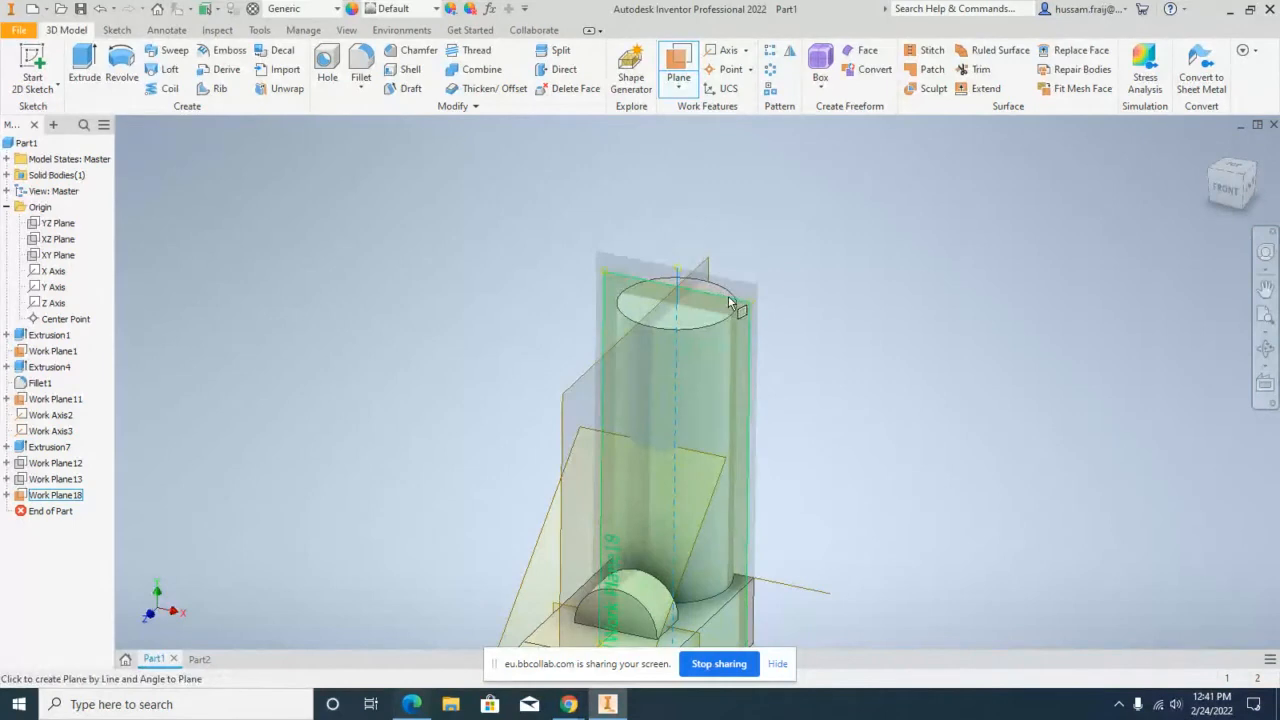
{"action": "left_click", "coordinate": [731, 302]}
{"action": "type", "text": "45"}
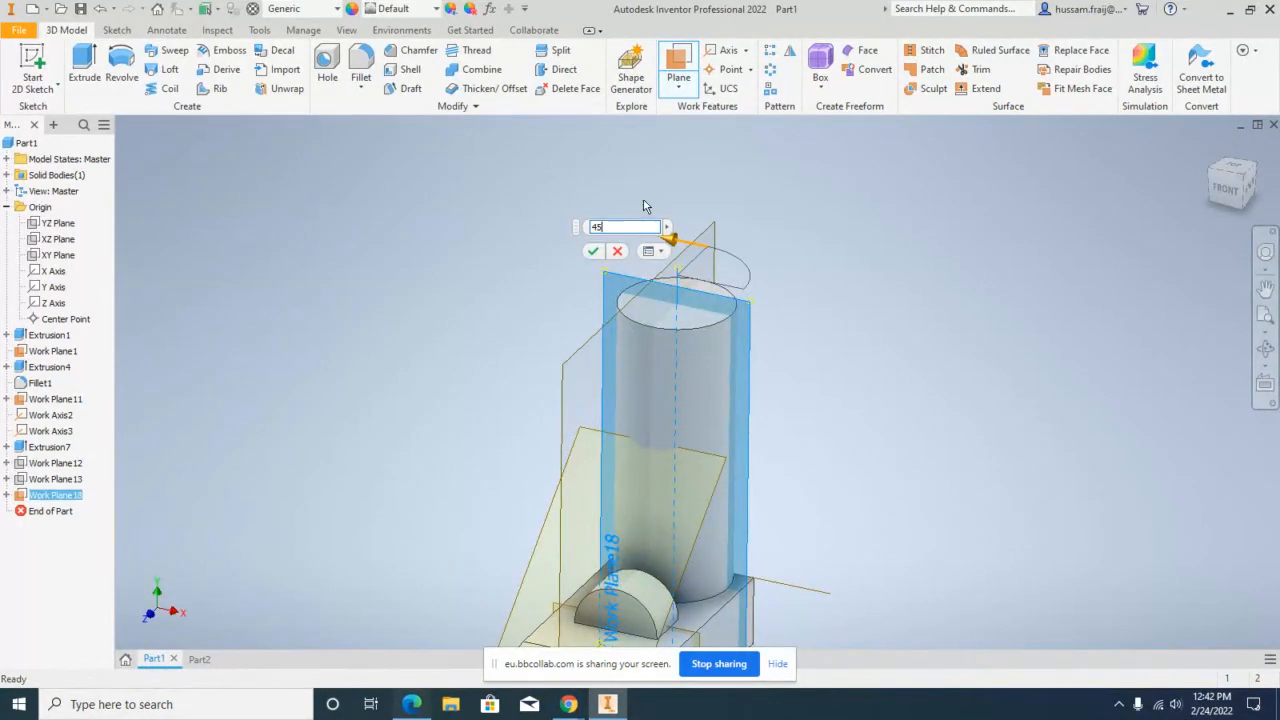
{"action": "left_click", "coordinate": [592, 251]}
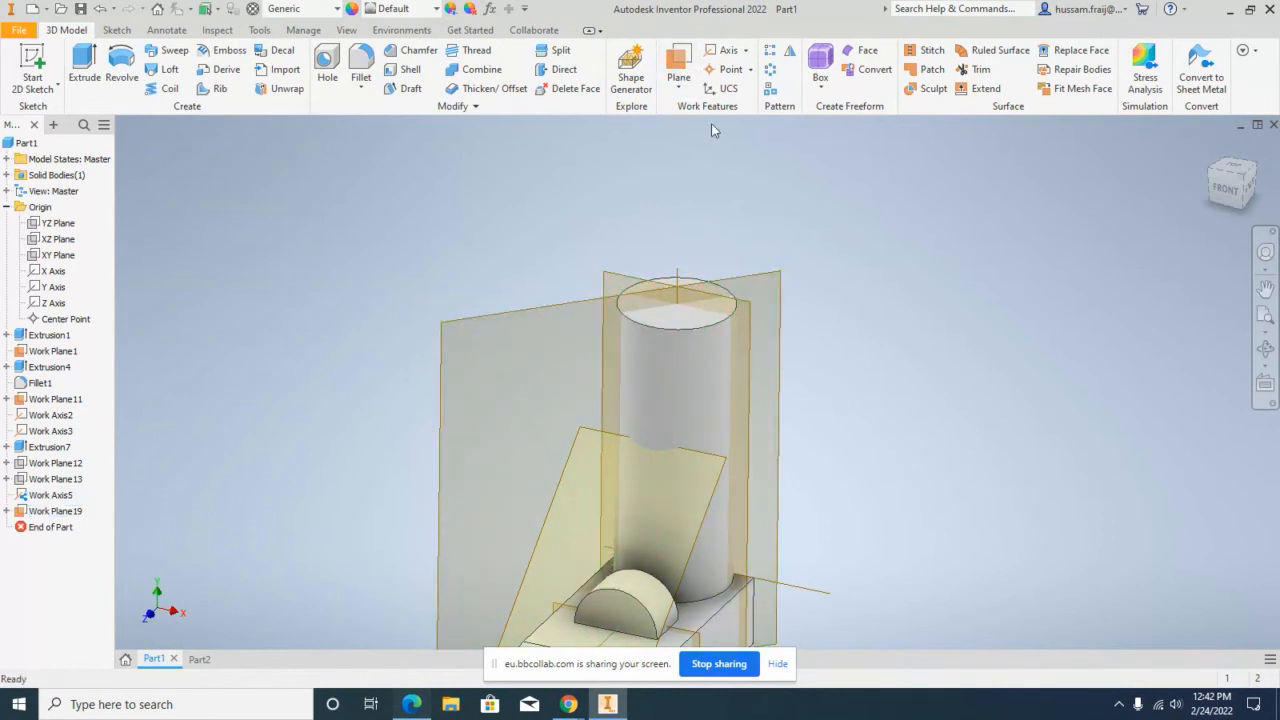
Step: Create a work plane parallel to the 45° plane and tangent to the tall cylinder's cylindrical face
{"action": "left_click", "coordinate": [678, 65]}
{"action": "left_click", "coordinate": [766, 266]}
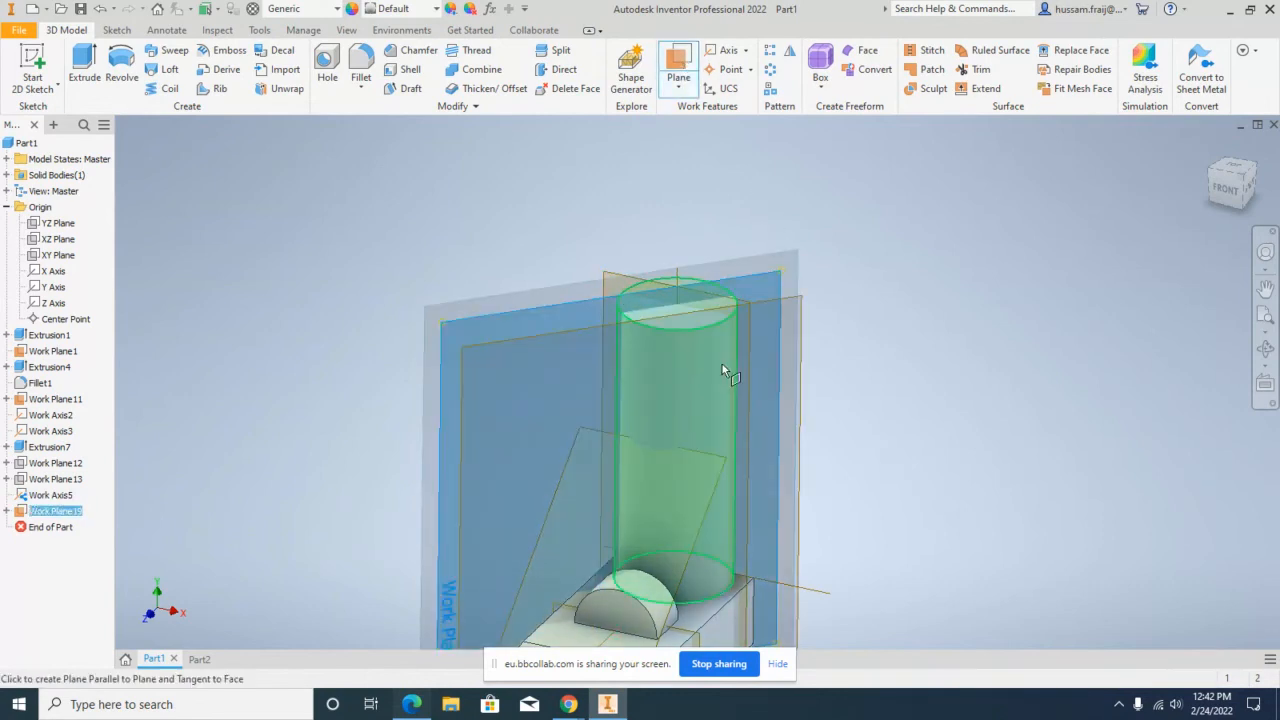
{"action": "left_click", "coordinate": [707, 364]}
{"action": "left_click", "coordinate": [1265, 348]}
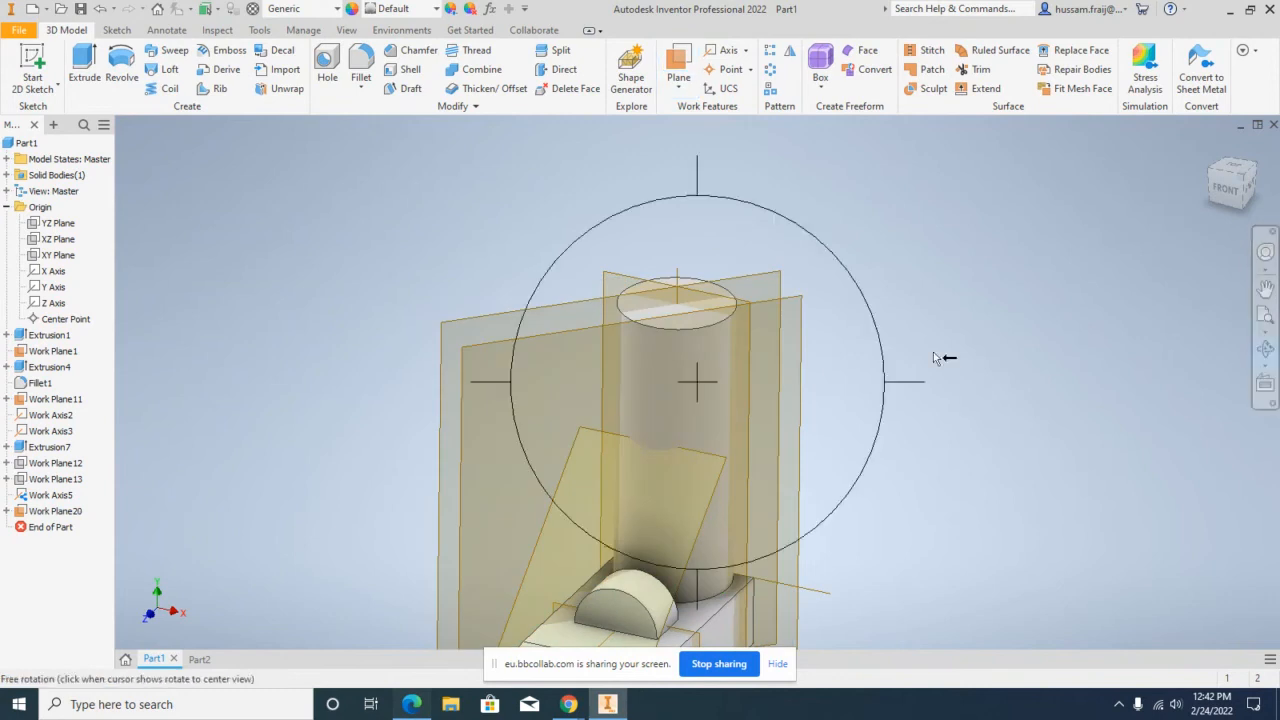
{"action": "left_click_drag", "start_coordinate": [777, 357], "coordinate": [661, 389]}
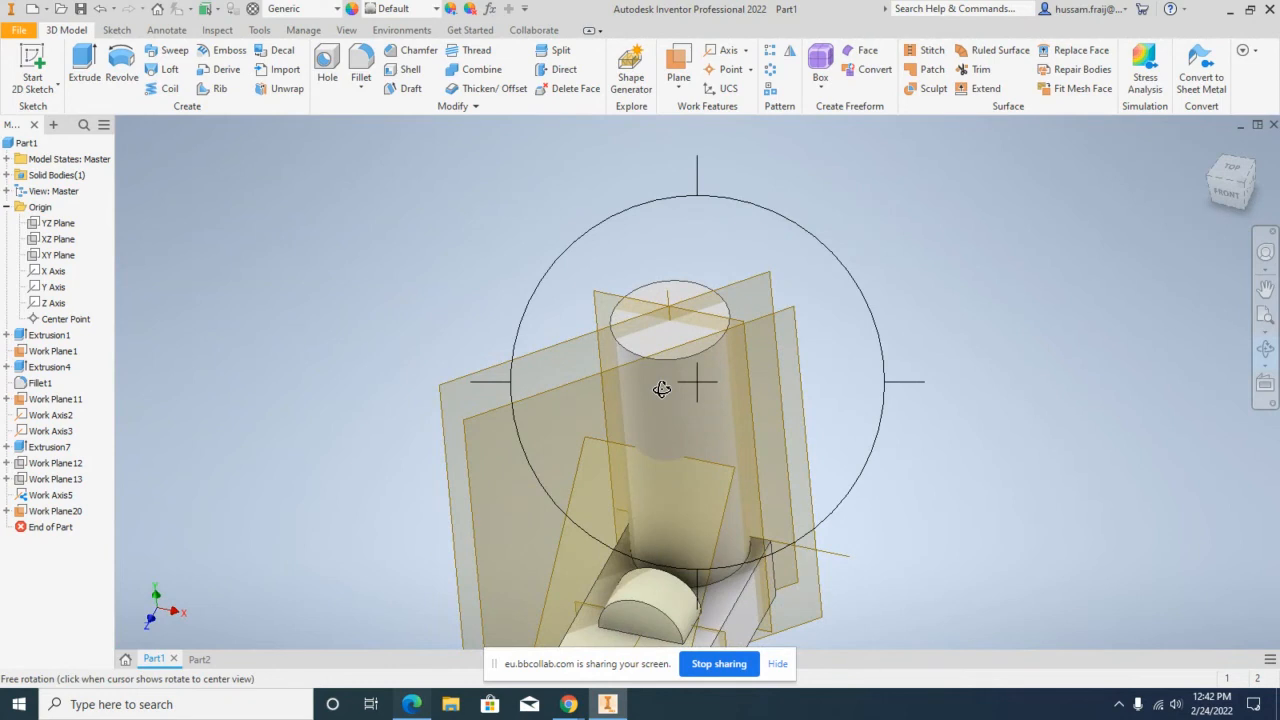
{"action": "left_click_drag", "start_coordinate": [766, 391], "coordinate": [816, 388]}
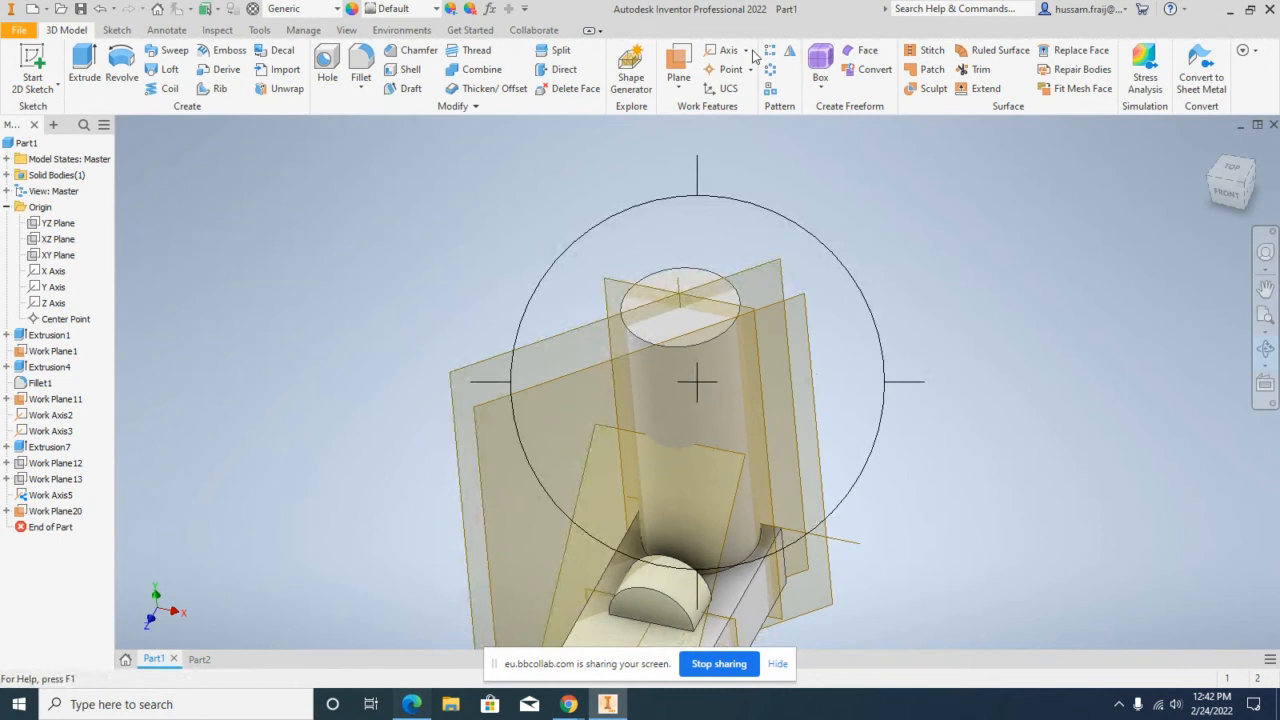
{"action": "left_click", "coordinate": [679, 88]}
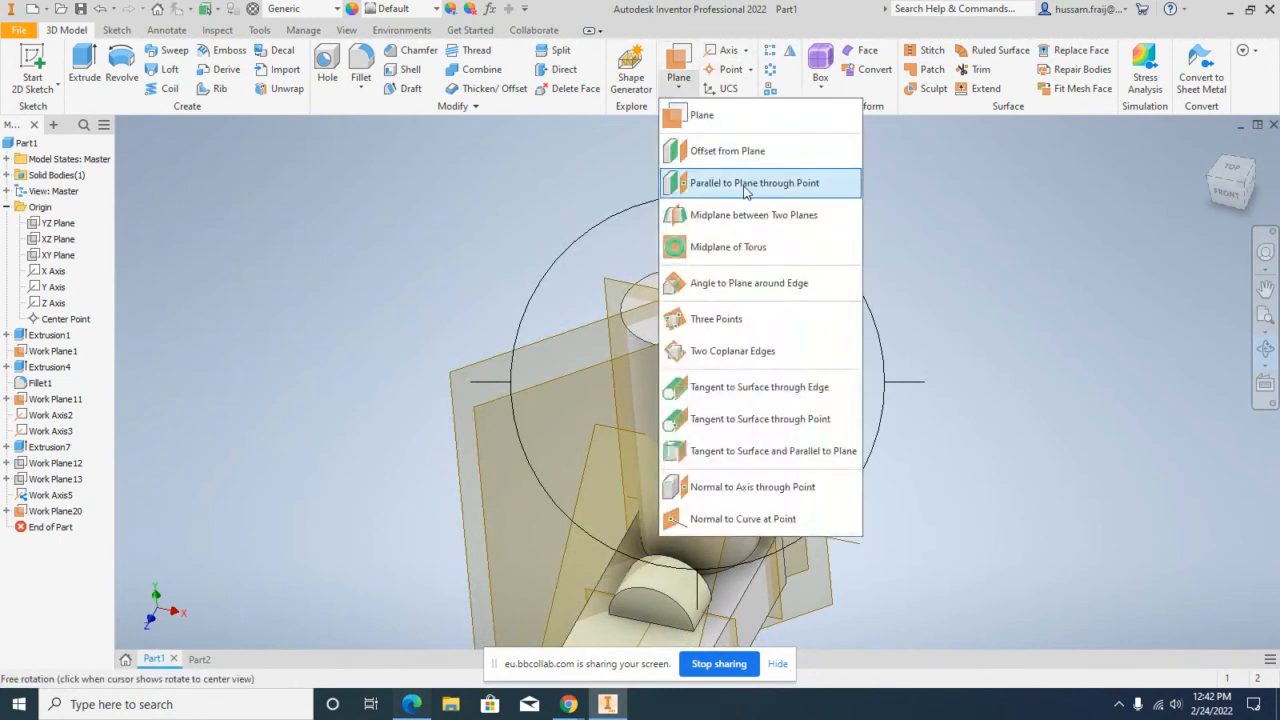
{"action": "left_click", "coordinate": [537, 147]}
{"action": "scroll", "coordinate": [633, 208], "scroll_direction": "up", "scroll_amount": 3}
{"action": "middle_click_drag", "start_coordinate": [645, 222], "coordinate": [658, 192]}
{"action": "mouse_move", "coordinate": [709, 311]}
{"action": "left_mouse_down"}
{"action": "mouse_move", "coordinate": [694, 286]}
{"action": "mouse_move", "coordinate": [697, 309]}
{"action": "left_mouse_up"}
{"action": "right_click", "coordinate": [505, 183]}
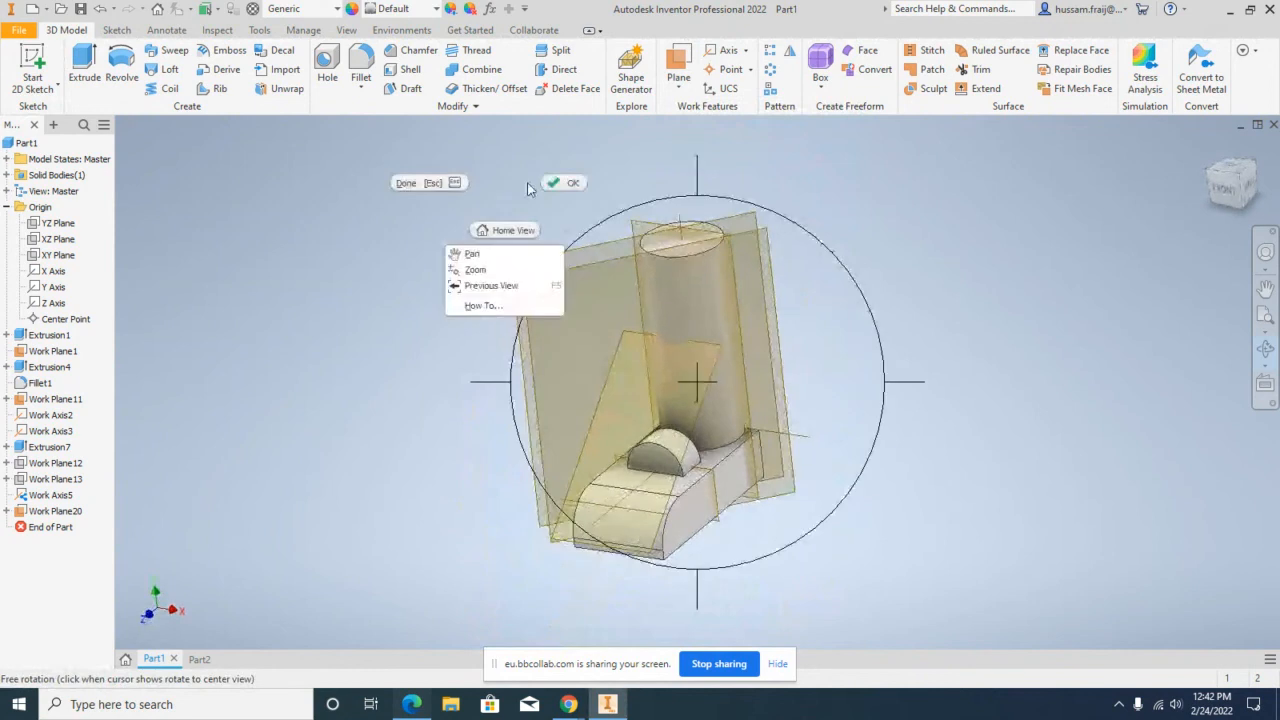
{"action": "key", "text": "Escape"}
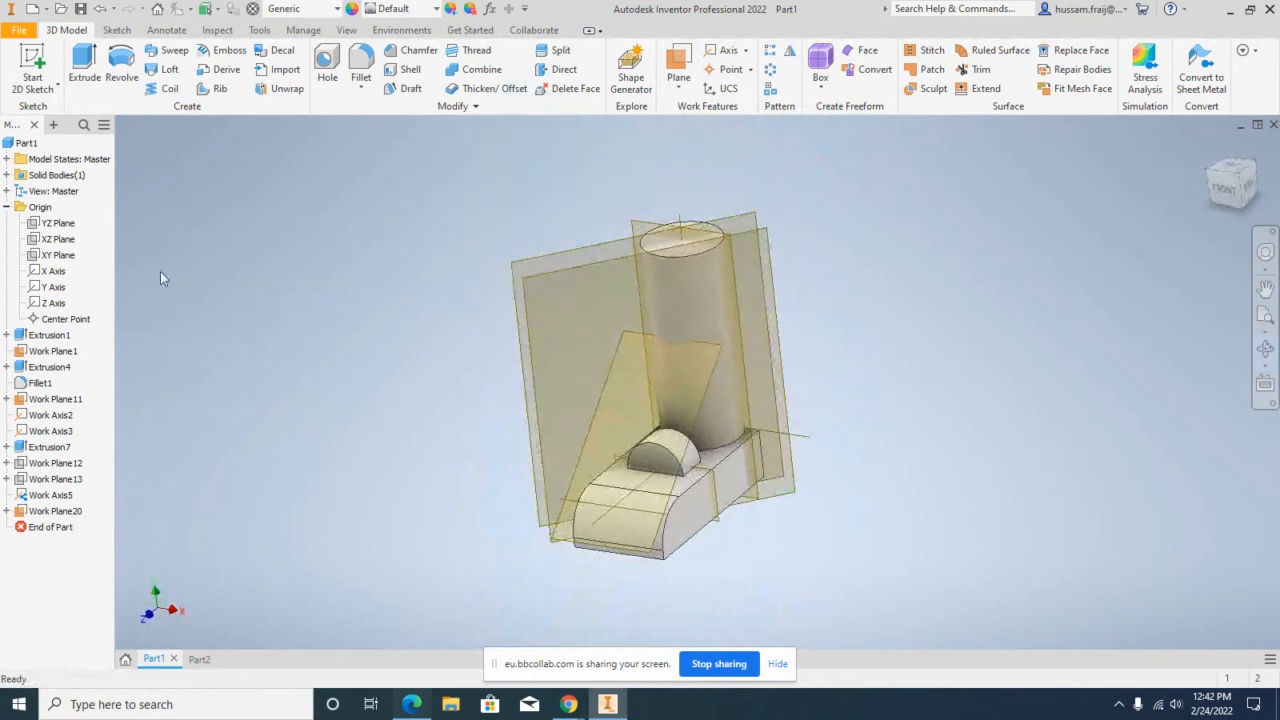
Step: Delete every feature from Work Plane1 through Work Plane20, including consumed sketches and features, keeping only the base block
{"action": "left_click", "coordinate": [57, 352]}
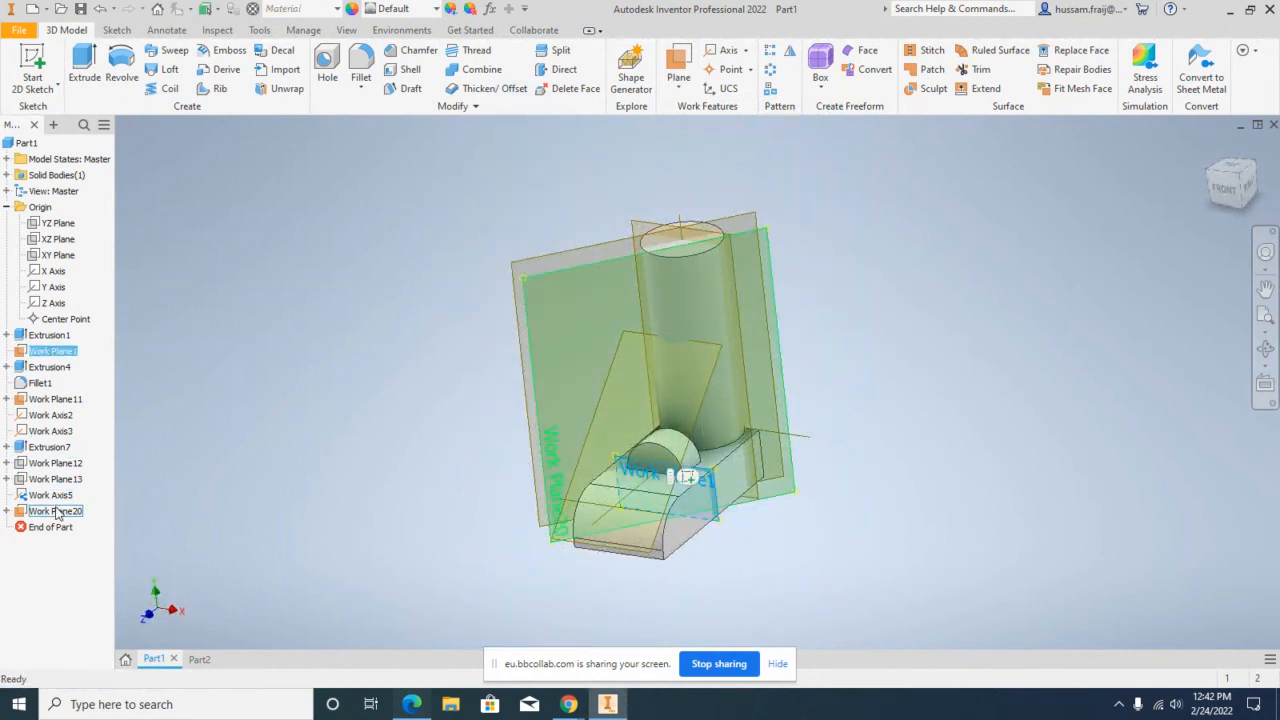
{"action": "left_click", "coordinate": [57, 511], "text": "shift"}
{"action": "right_click", "coordinate": [57, 511]}
{"action": "left_click", "coordinate": [72, 533]}
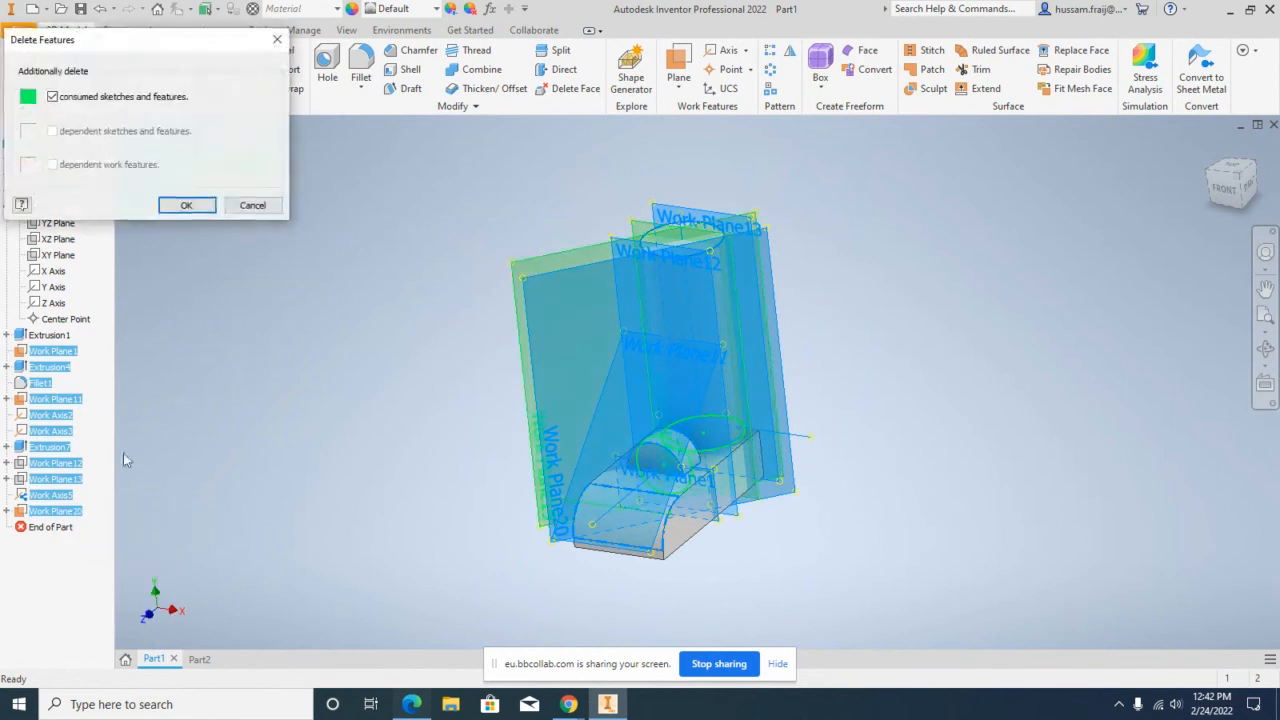
{"action": "left_click", "coordinate": [186, 205]}
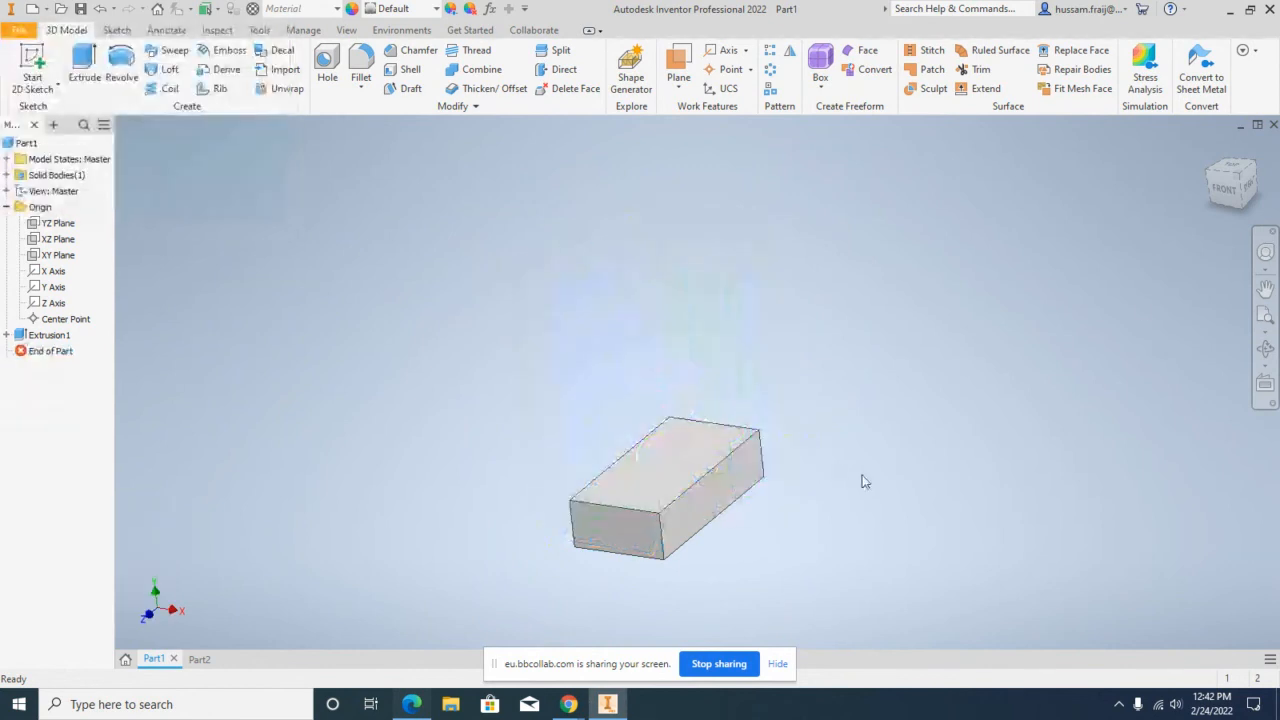
Step: Create a work plane offset 18 mm above the block's top face
{"action": "left_click", "coordinate": [1207, 142]}
{"action": "left_click", "coordinate": [679, 86]}
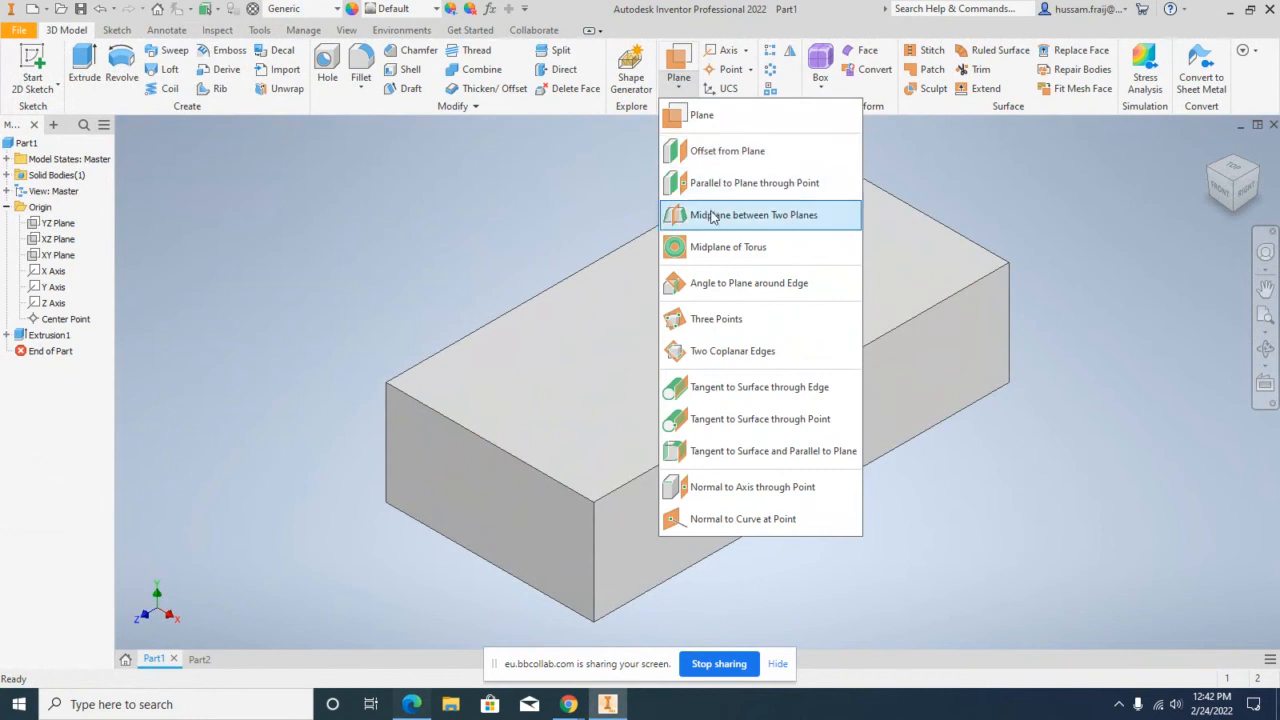
{"action": "left_click", "coordinate": [615, 132]}
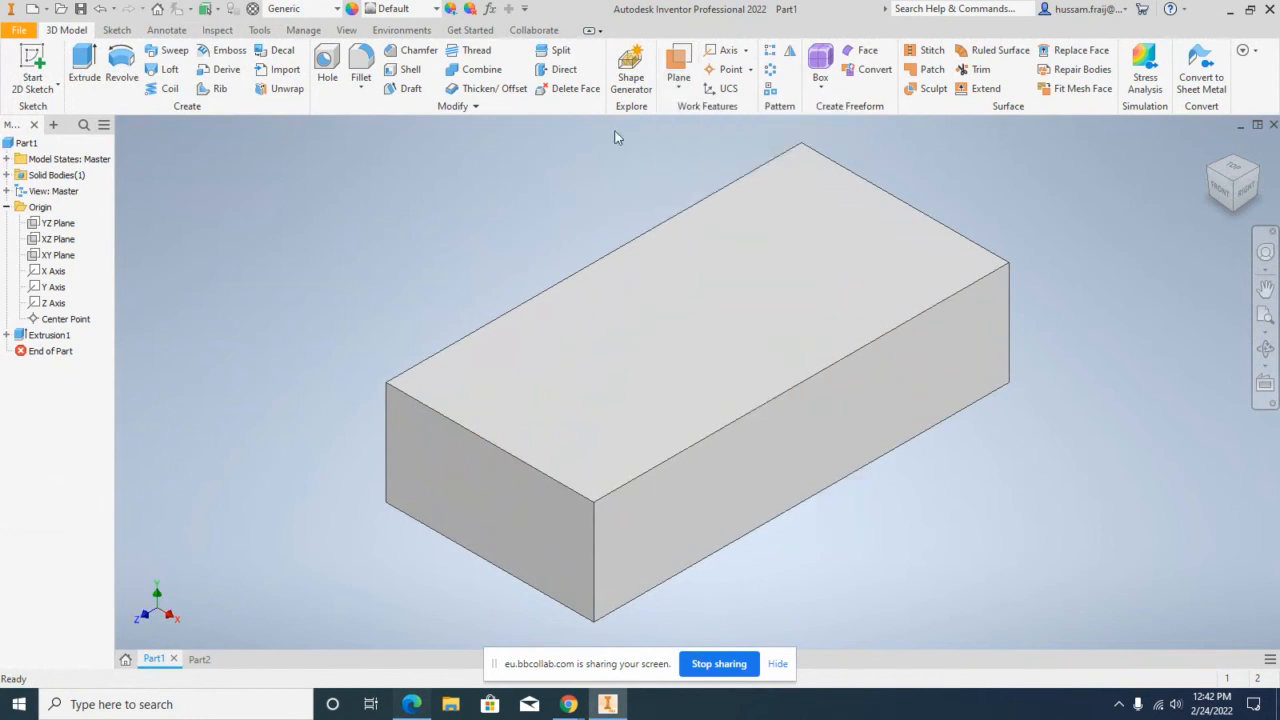
{"action": "left_click", "coordinate": [678, 57]}
{"action": "scroll", "coordinate": [736, 336], "scroll_direction": "down", "scroll_amount": 3}
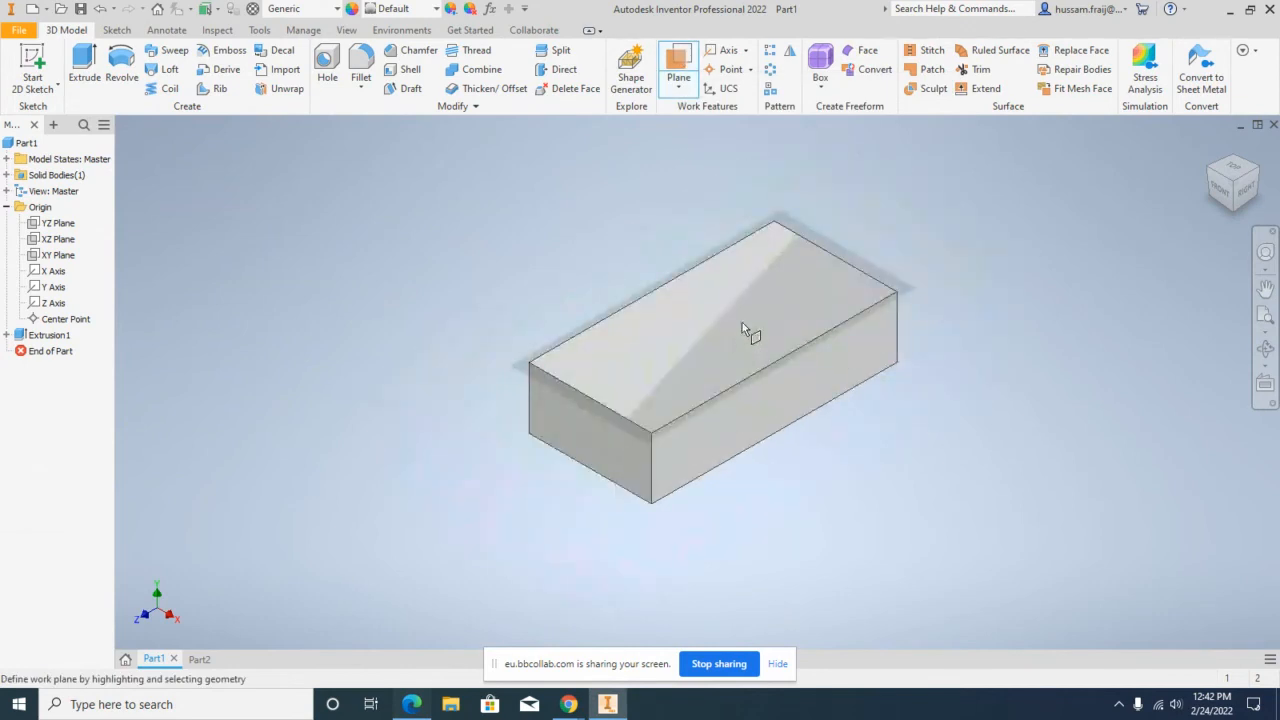
{"action": "left_click", "coordinate": [811, 314]}
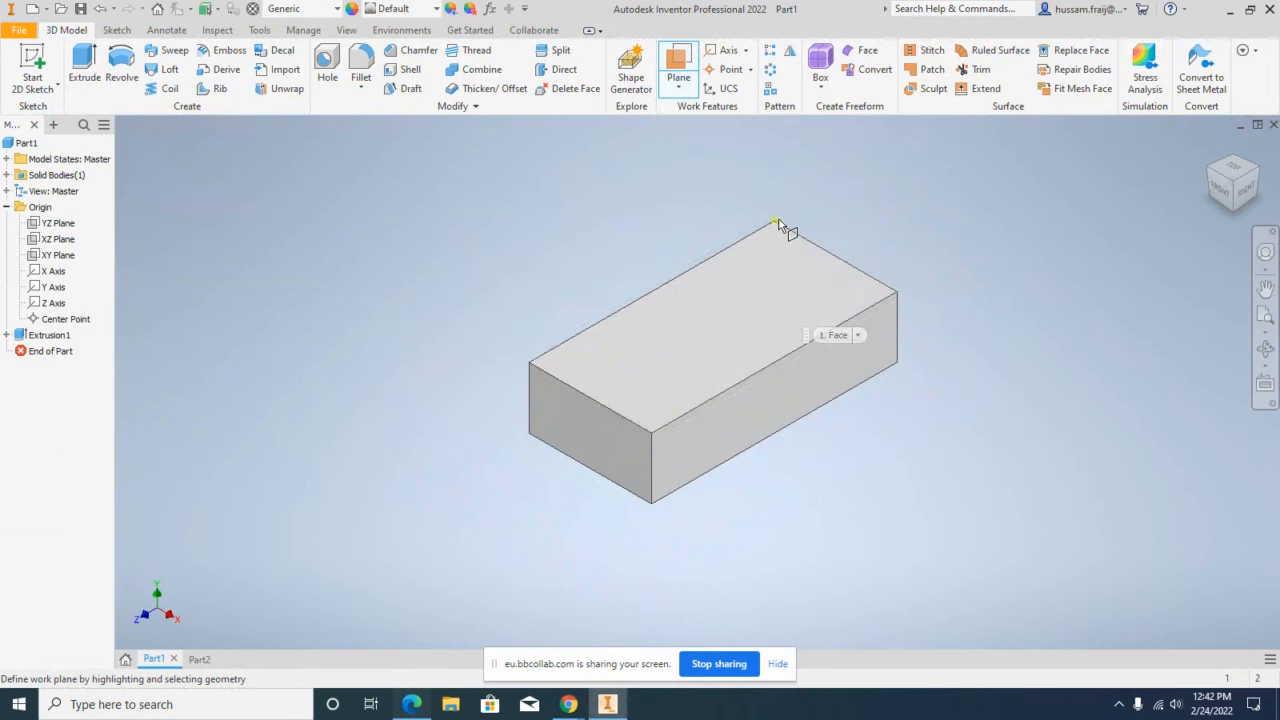
{"action": "left_click", "coordinate": [738, 246]}
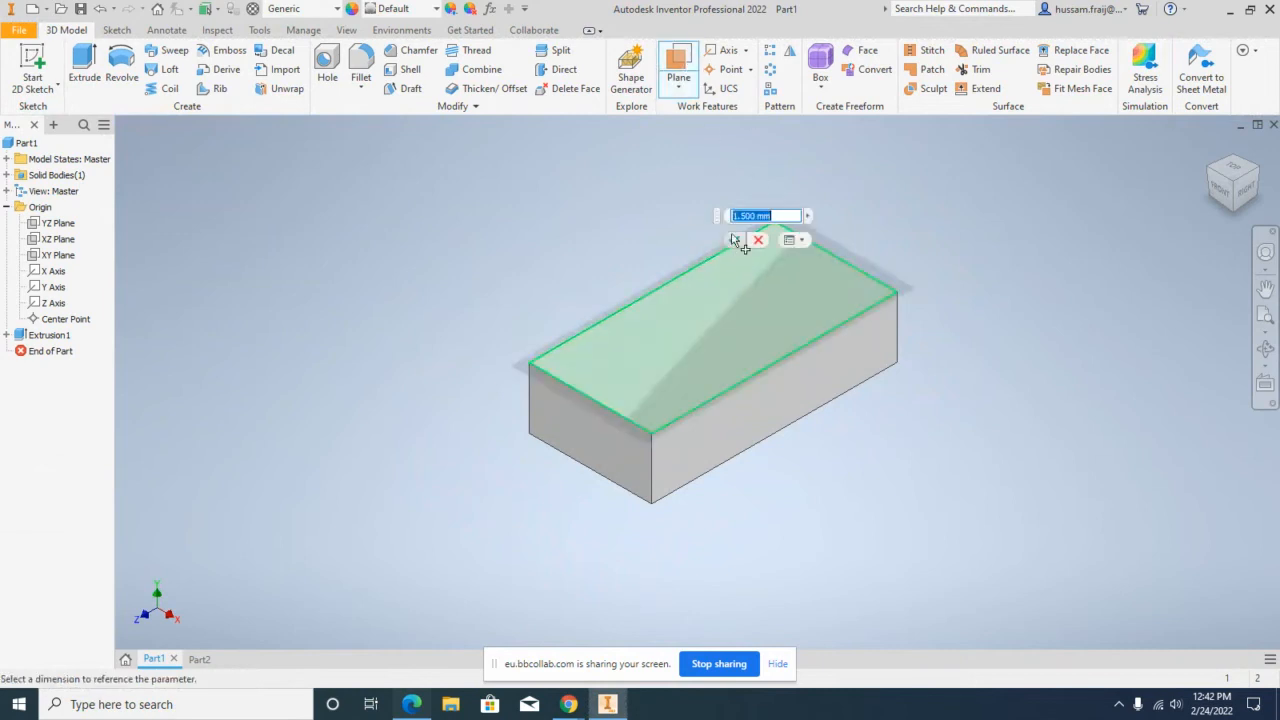
{"action": "left_click_drag", "start_coordinate": [732, 235], "coordinate": [730, 108]}
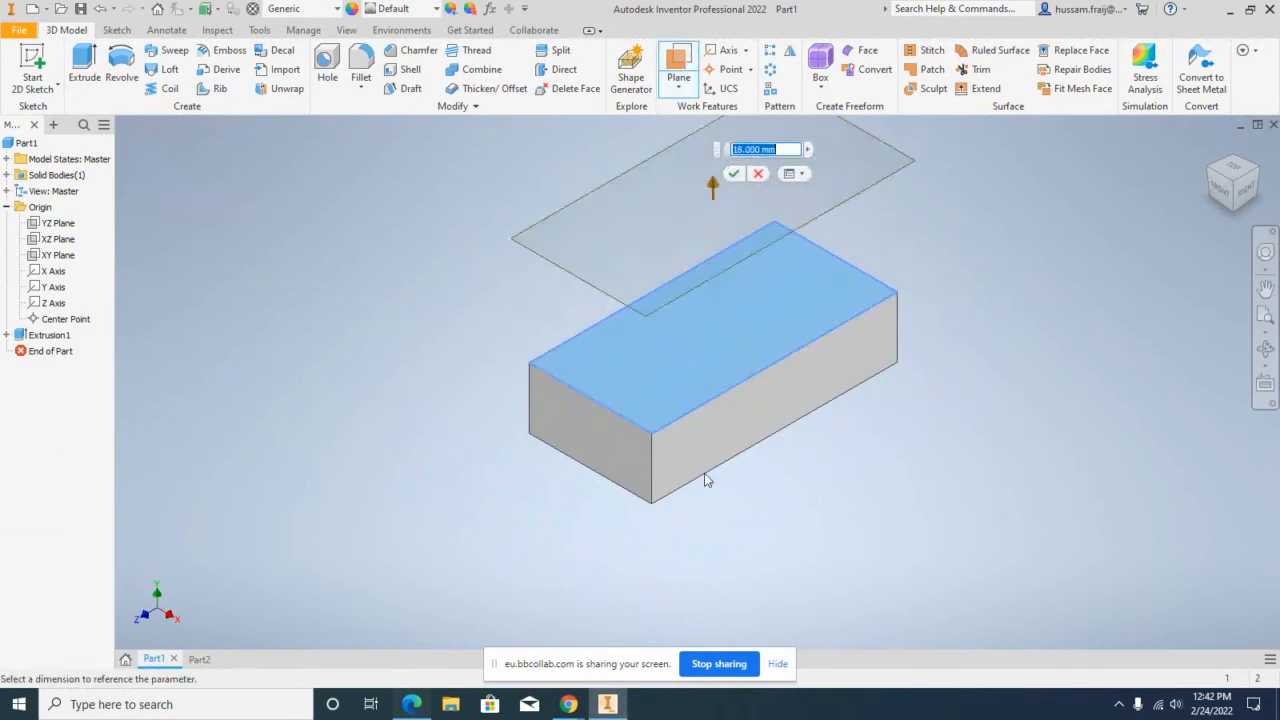
{"action": "left_click", "coordinate": [731, 176]}
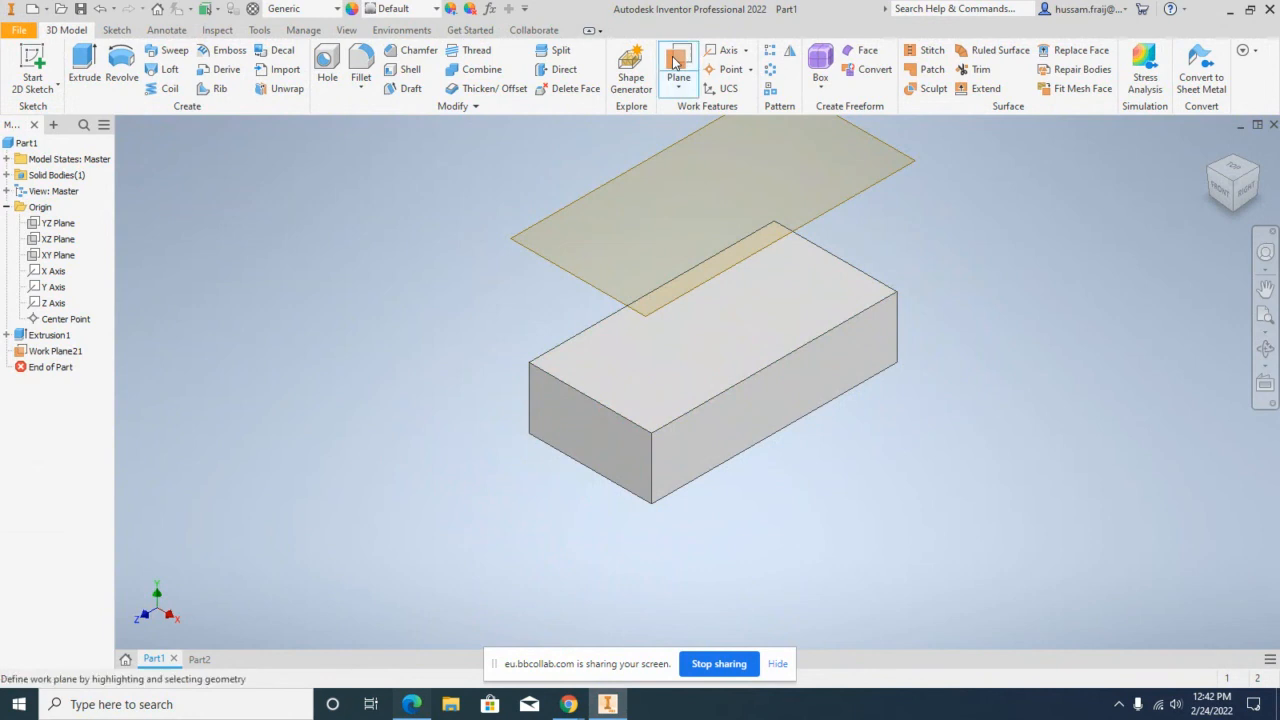
Step: Create a work plane midway between the block's two opposite end faces
{"action": "left_click", "coordinate": [556, 427]}
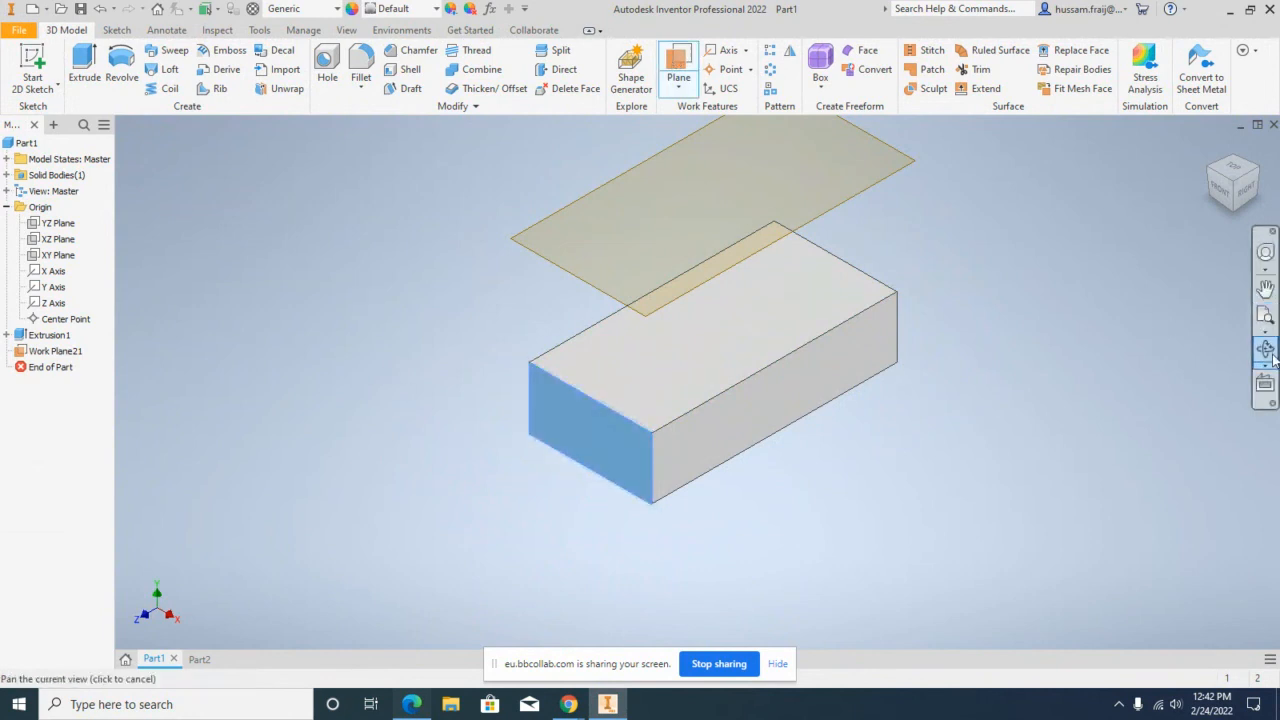
{"action": "left_click", "coordinate": [1271, 354]}
{"action": "left_click_drag", "start_coordinate": [838, 300], "coordinate": [735, 362]}
{"action": "right_click", "coordinate": [923, 347]}
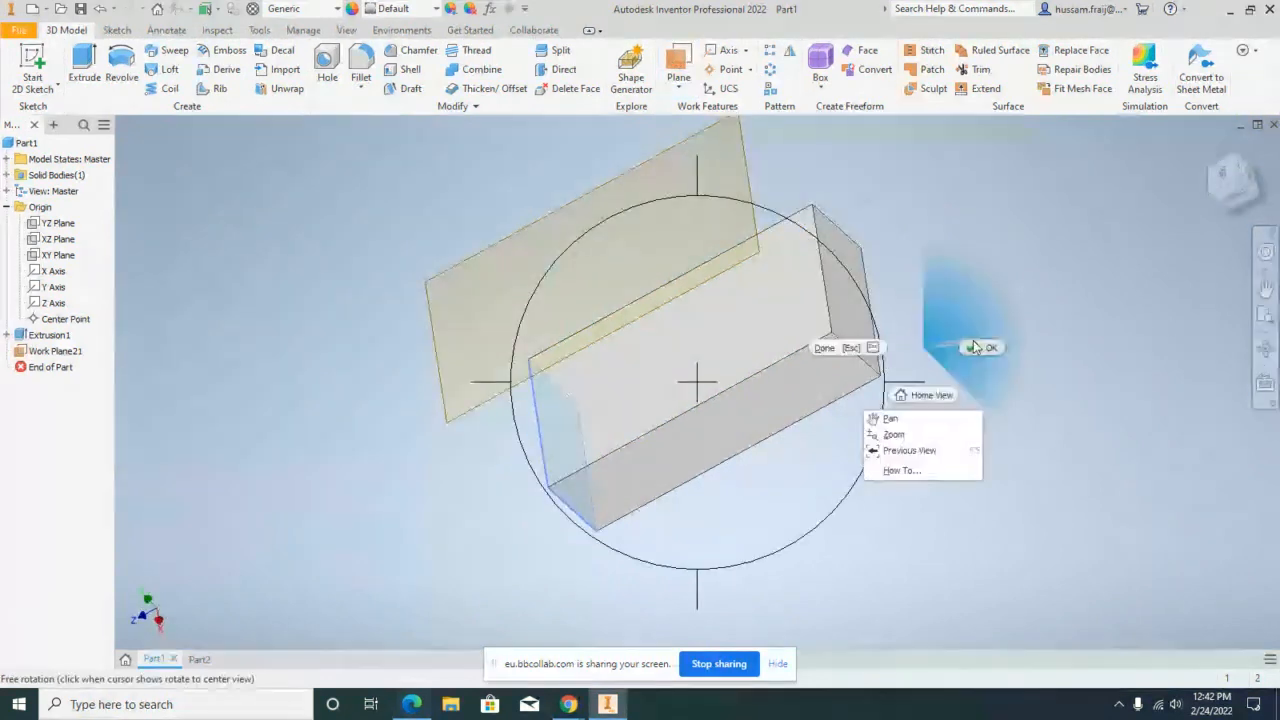
{"action": "left_click", "coordinate": [976, 348]}
{"action": "left_click", "coordinate": [849, 290]}
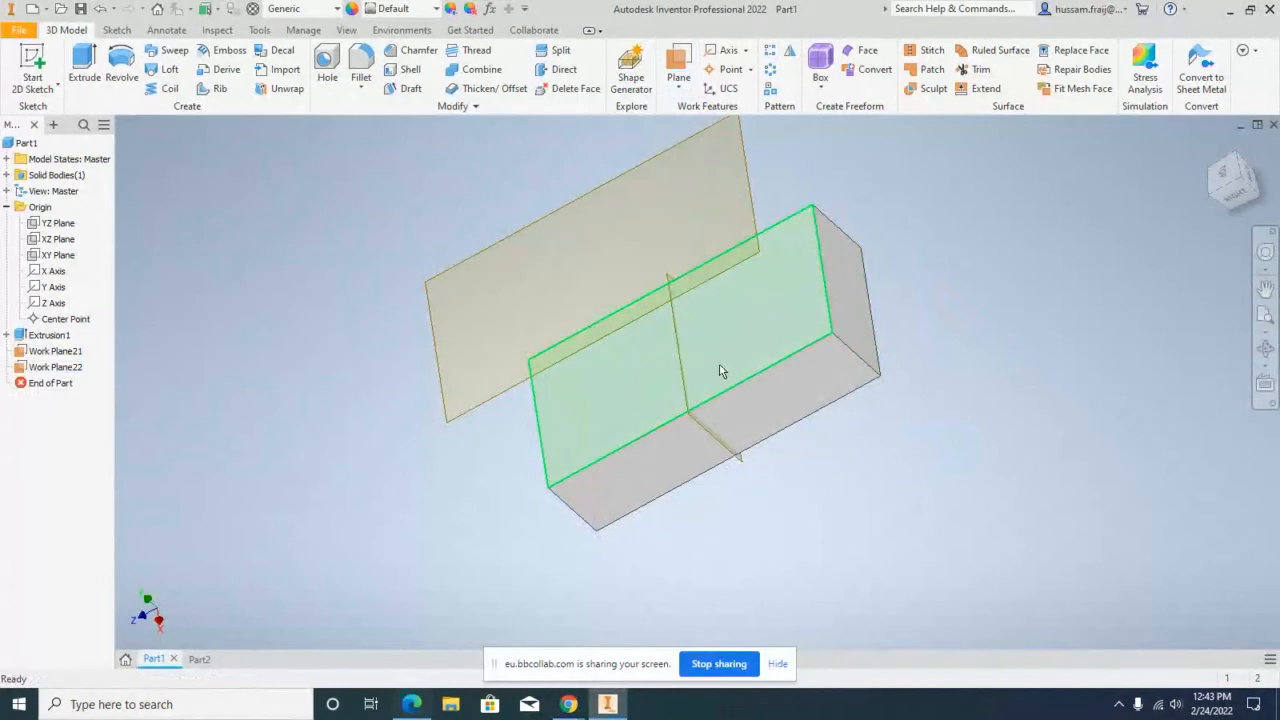
Step: Create a diagonal work plane through two diagonally opposite vertical edges of the block
{"action": "left_click", "coordinate": [679, 63]}
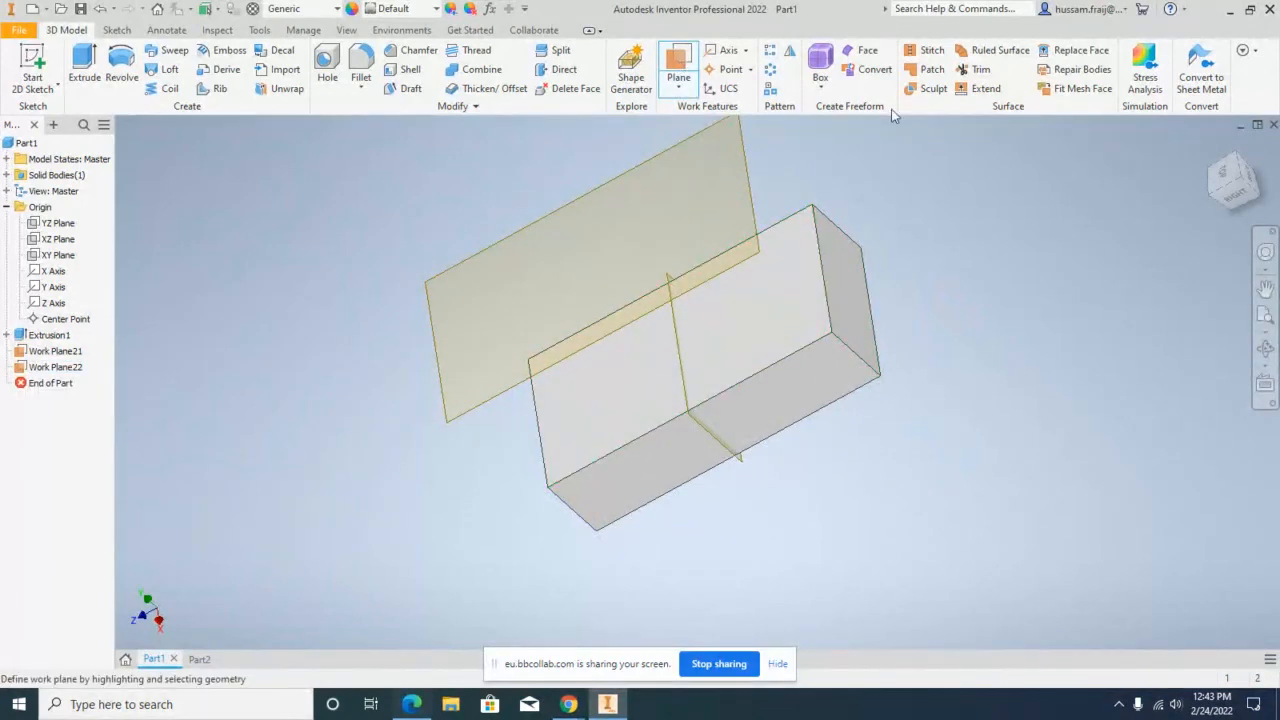
{"action": "left_click", "coordinate": [845, 355]}
{"action": "left_click", "coordinate": [560, 383]}
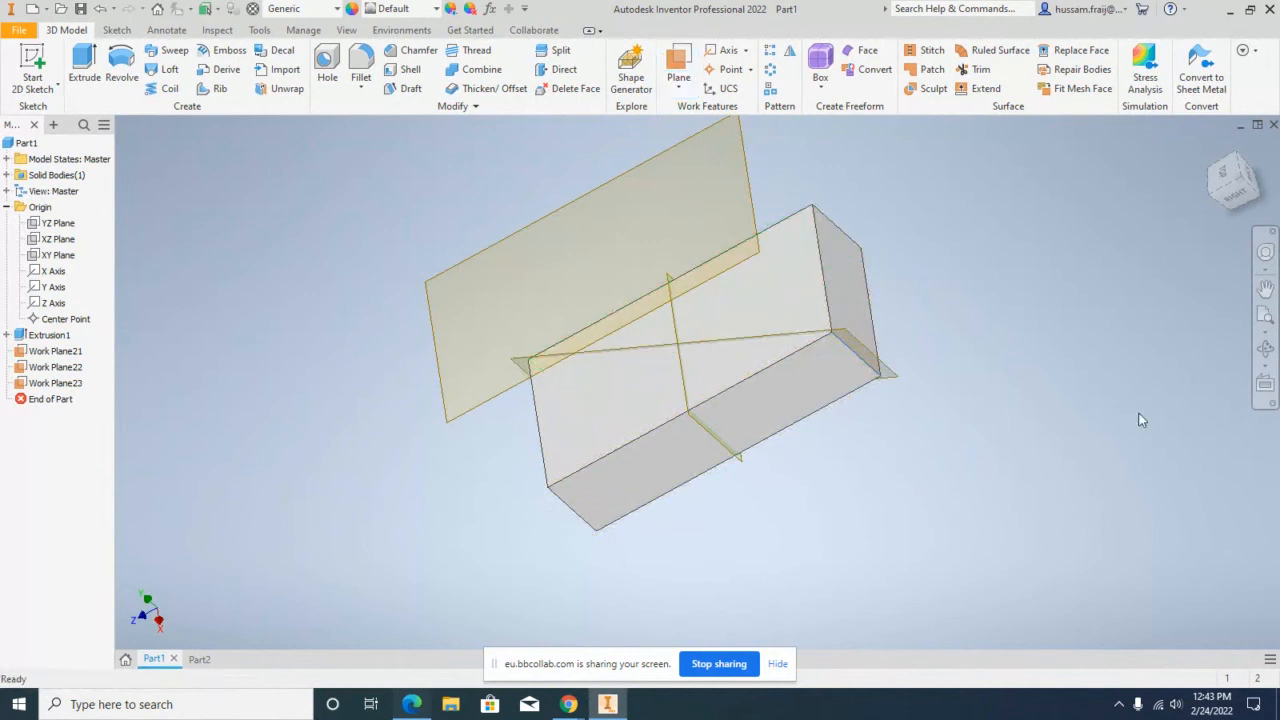
Step: Create a work plane through three block corners: two diagonally opposite top corners and one bottom corner
{"action": "left_click", "coordinate": [679, 63]}
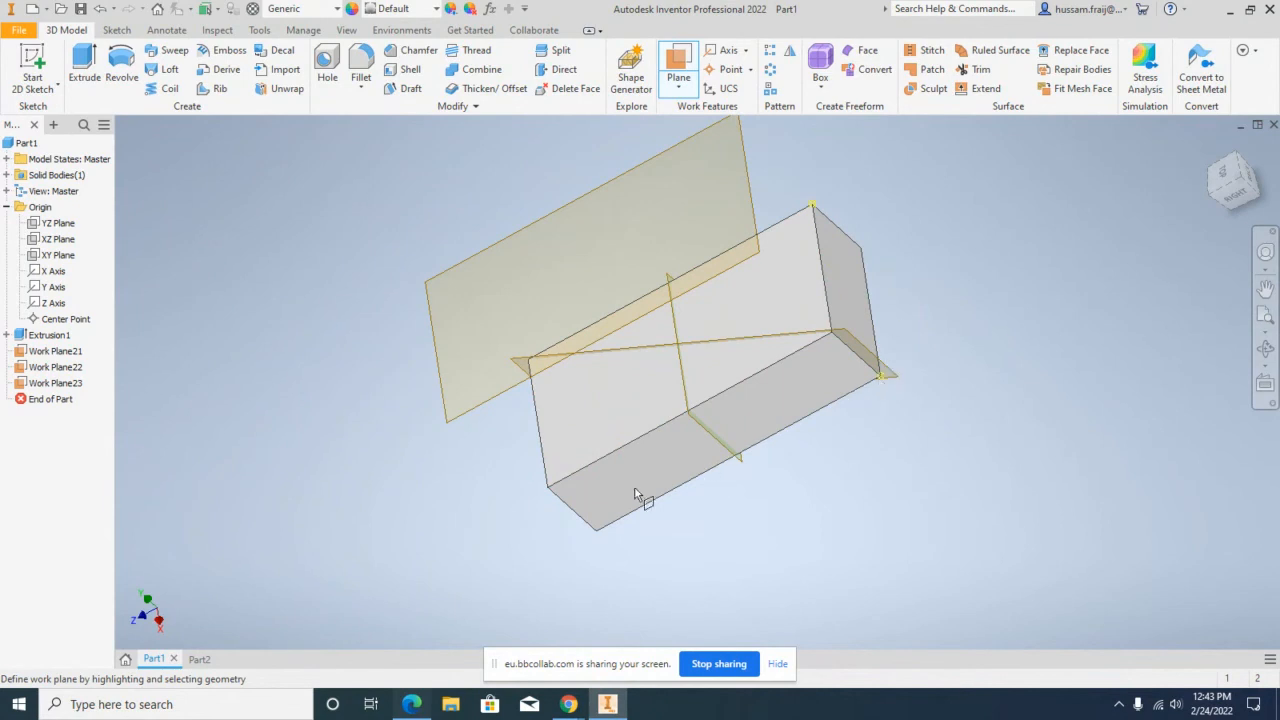
{"action": "left_click", "coordinate": [557, 489]}
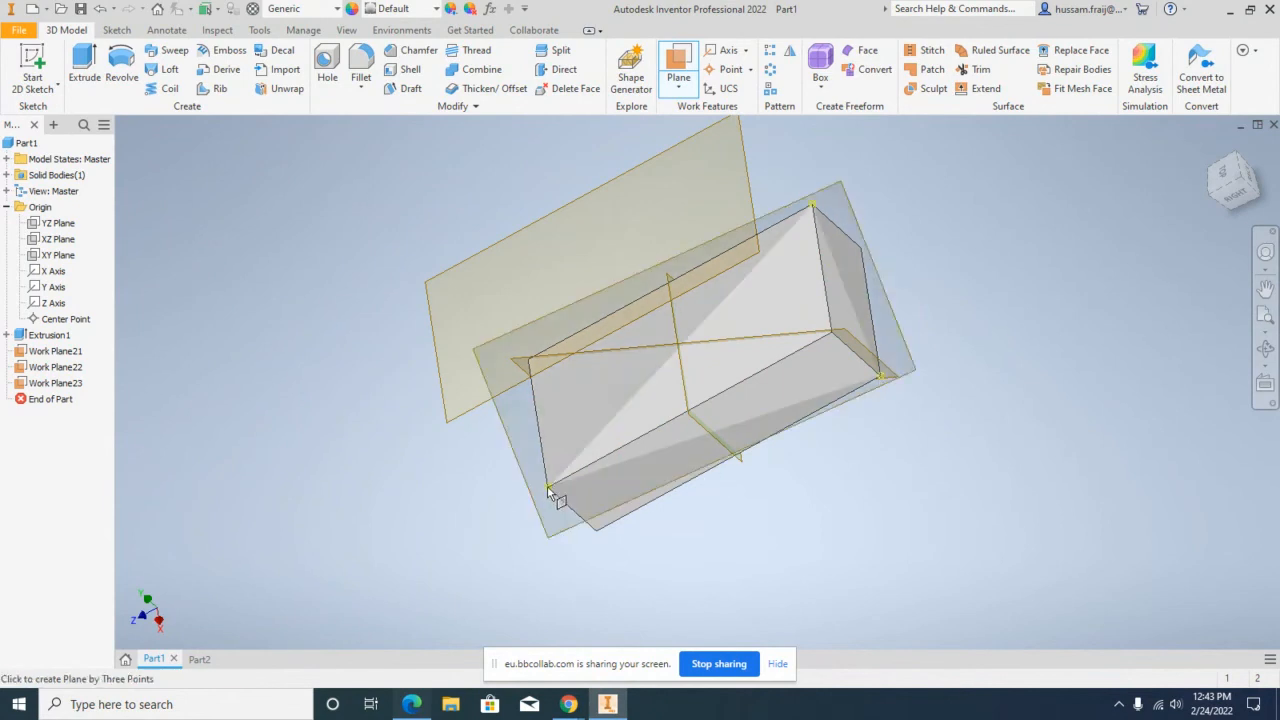
{"action": "left_click", "coordinate": [723, 264]}
{"action": "left_click", "coordinate": [1211, 149]}
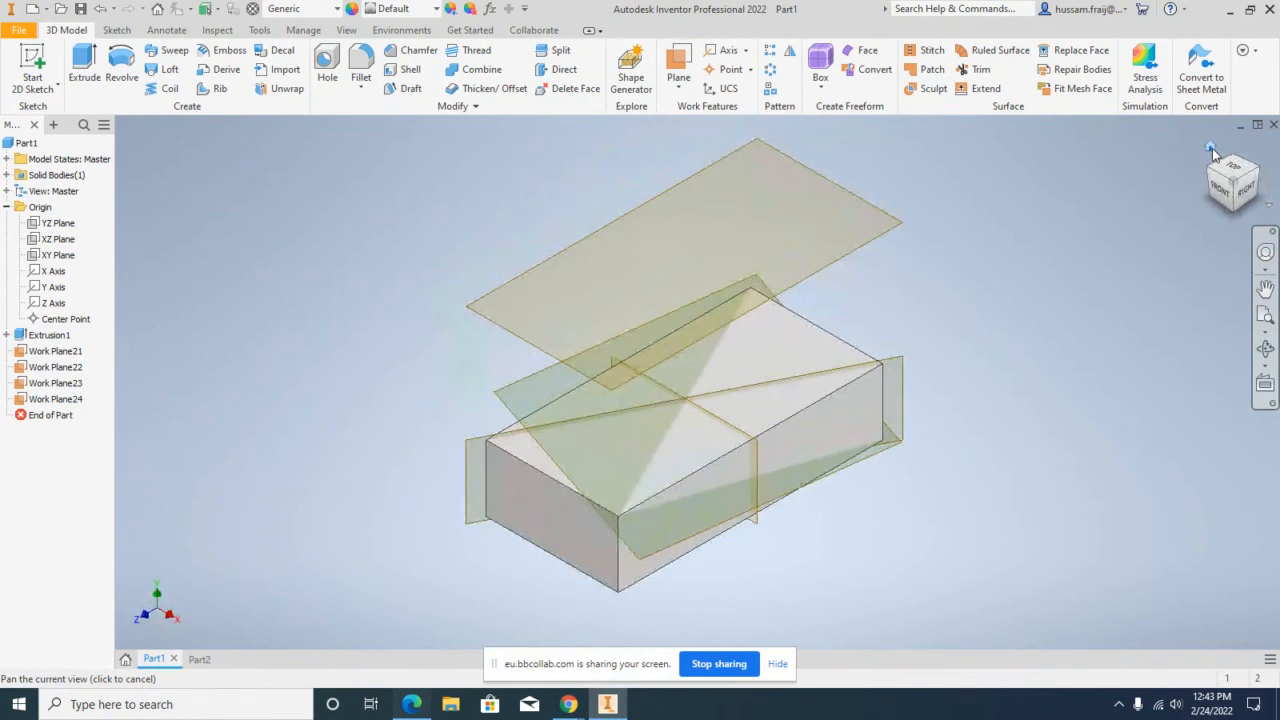
{"action": "left_click", "coordinate": [679, 88]}
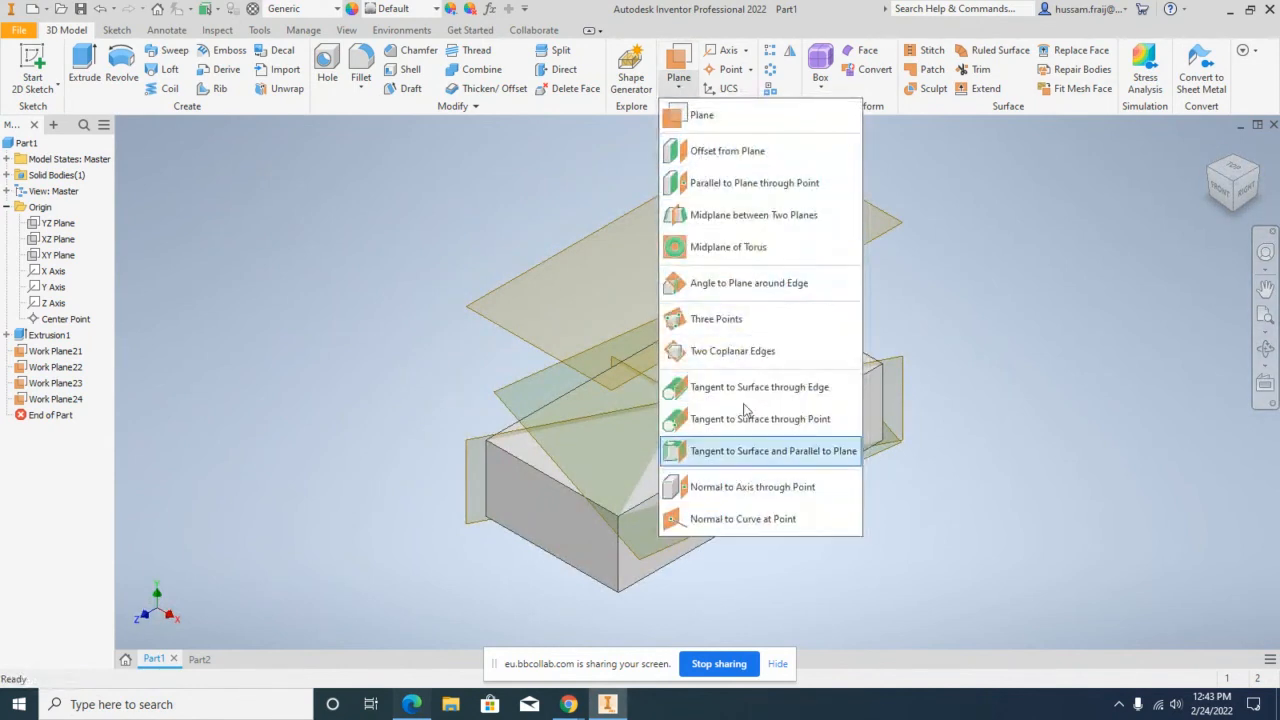
{"action": "left_click", "coordinate": [1019, 272]}
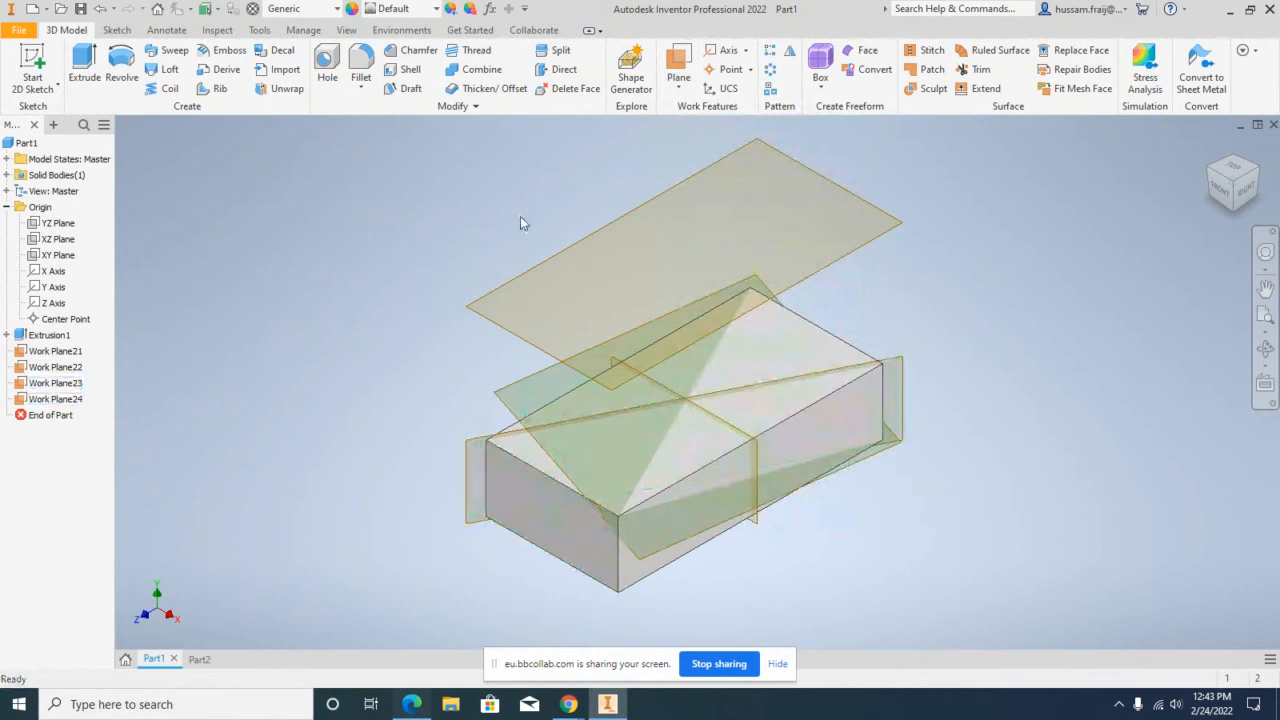
Step: Create a work plane at 235 degrees to the block's top face, hinged on its front short top edge
{"action": "scroll", "coordinate": [521, 218], "scroll_direction": "down", "scroll_amount": 3}
{"action": "key", "text": "]"}
{"action": "left_click", "coordinate": [620, 343]}
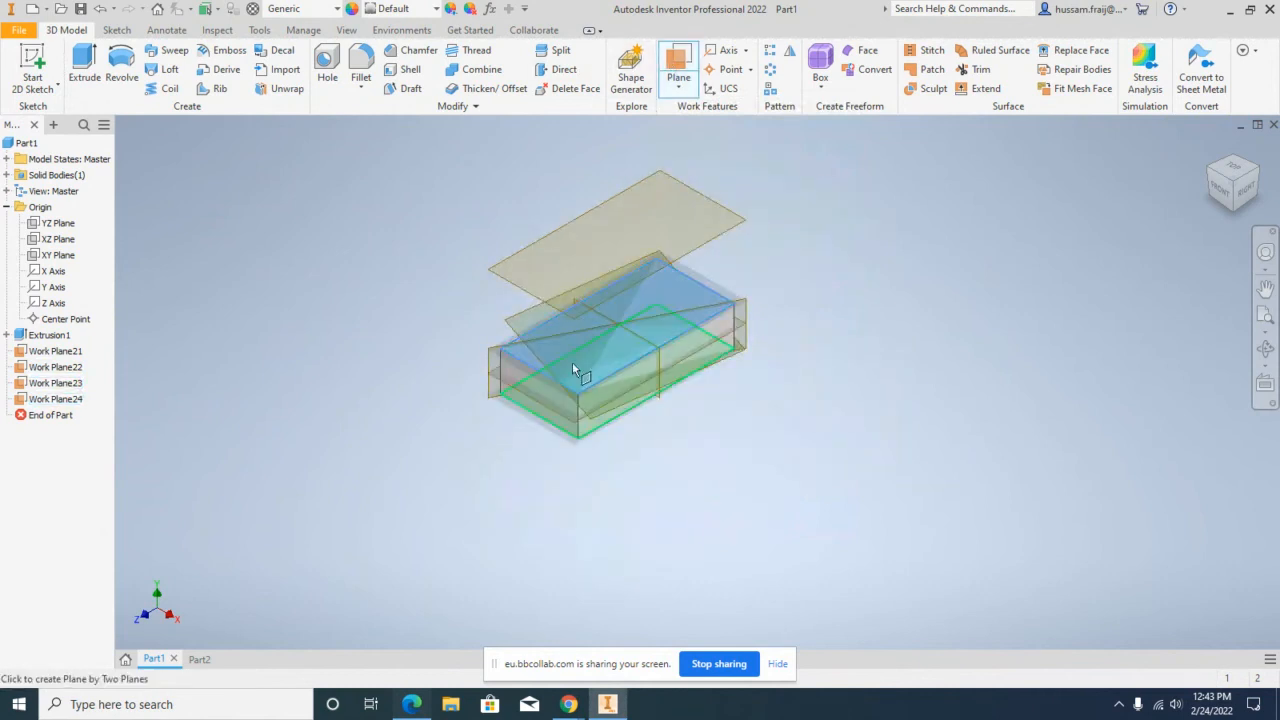
{"action": "left_click", "coordinate": [532, 372]}
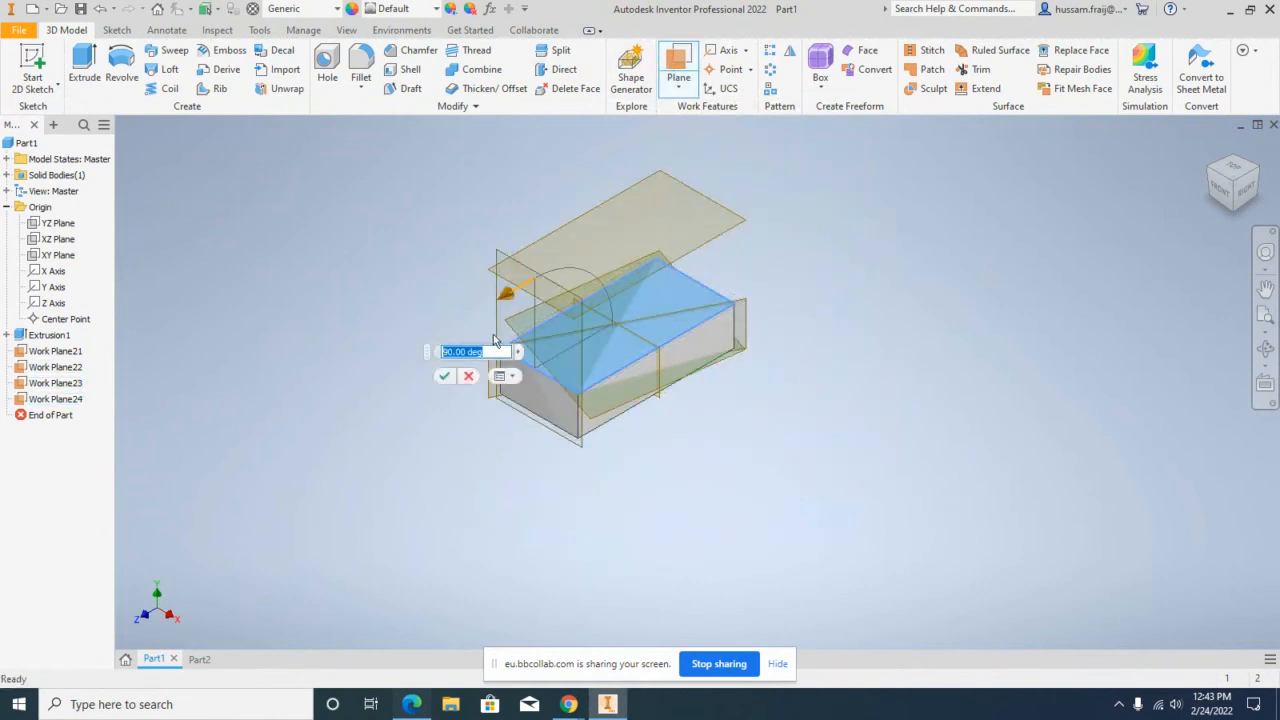
{"action": "left_click_drag", "start_coordinate": [505, 292], "coordinate": [512, 478]}
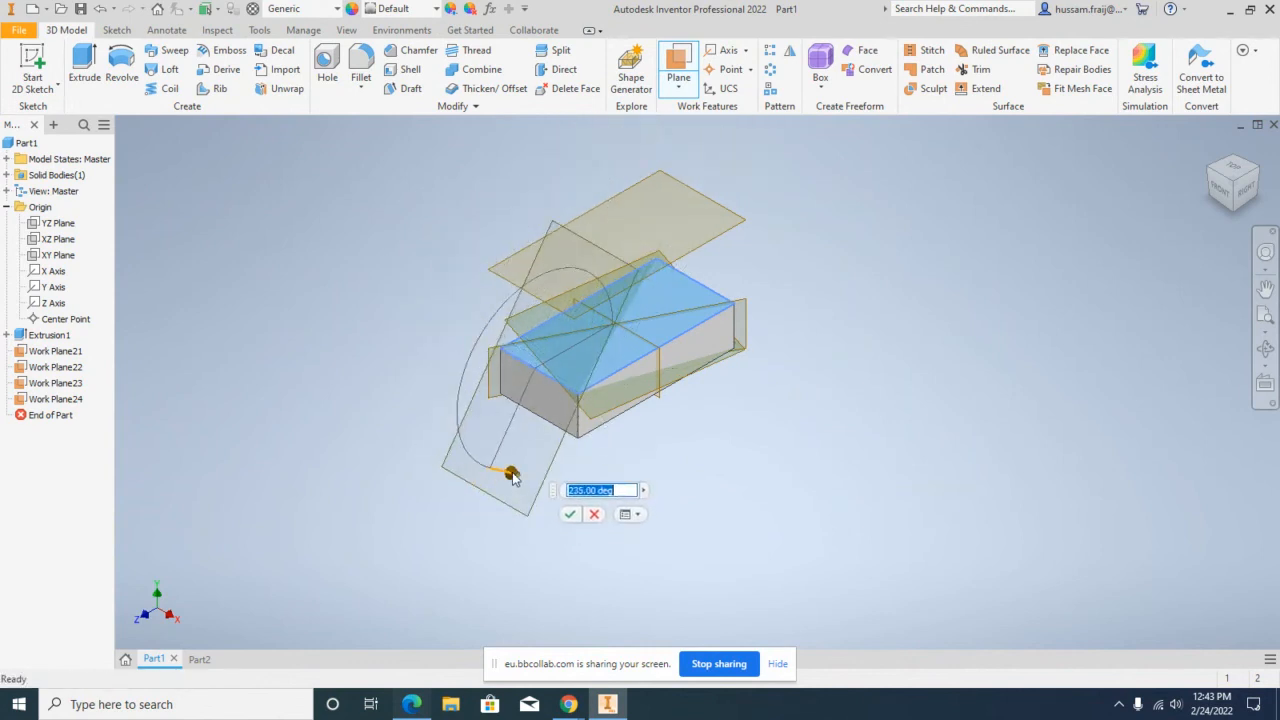
{"action": "left_click", "coordinate": [569, 515]}
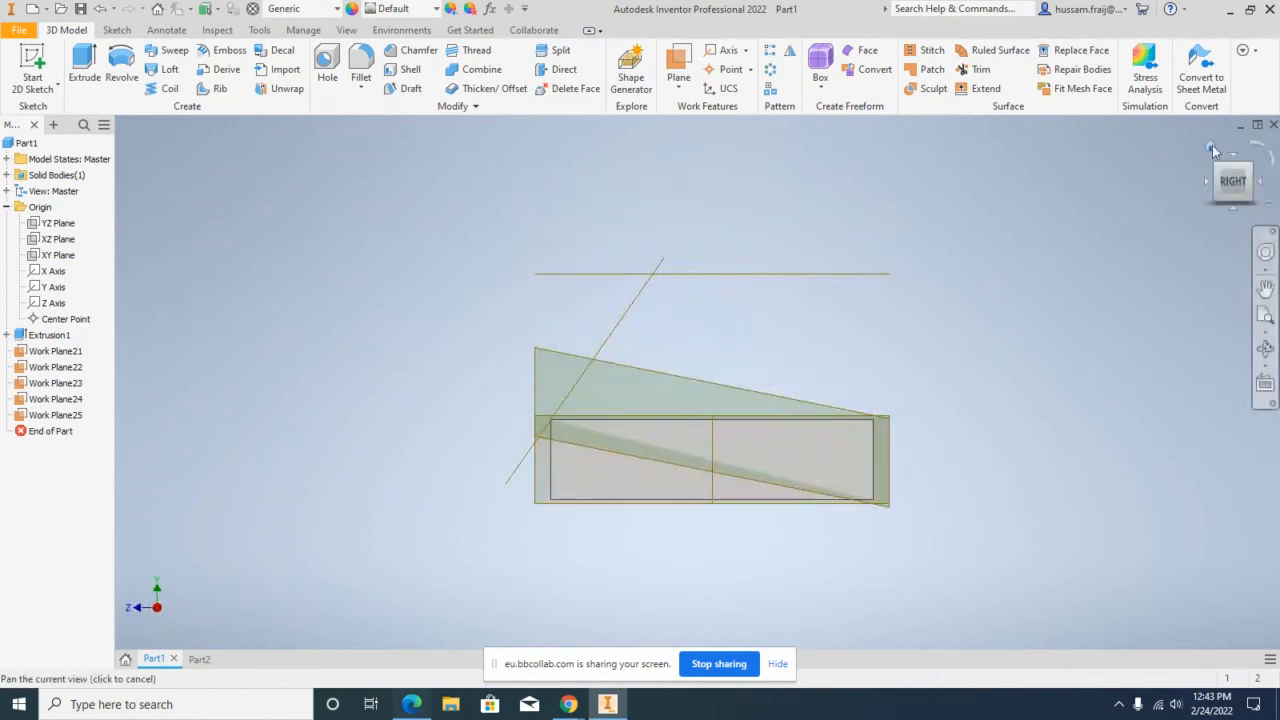
{"action": "left_click", "coordinate": [1212, 147]}
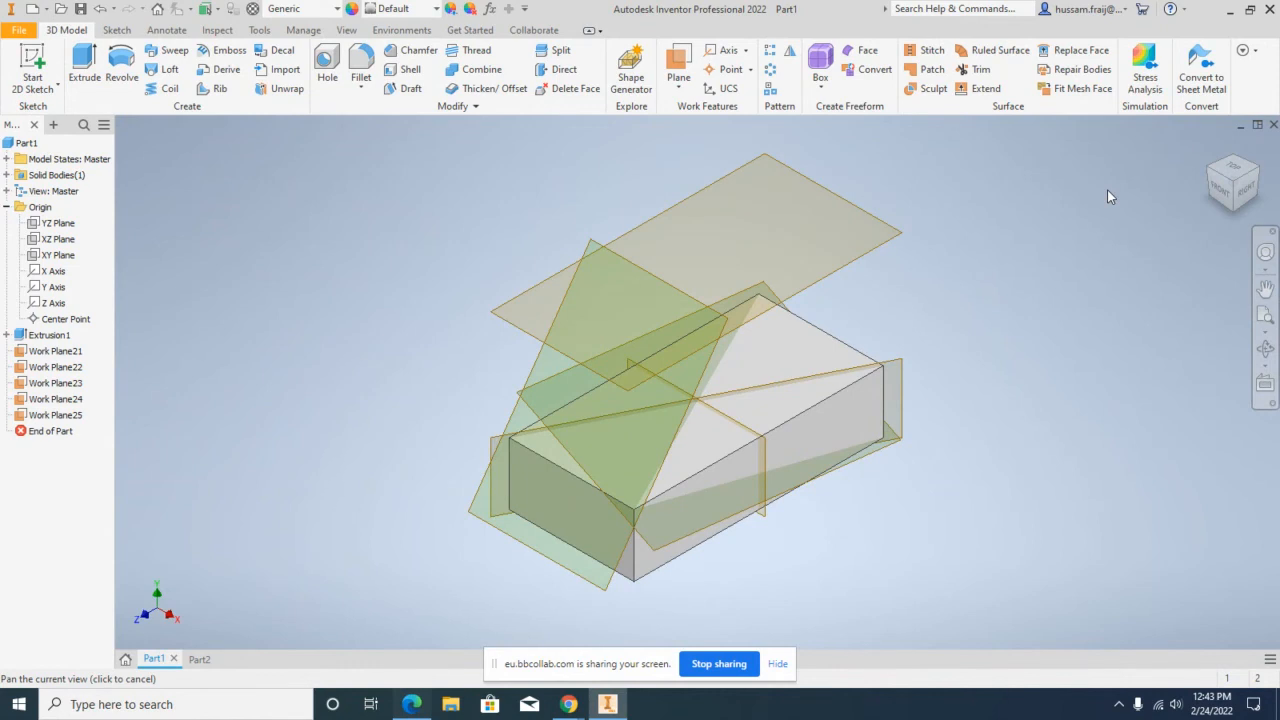
Step: Delete all five work planes, Work Plane21 through Work Plane25, from the part
{"action": "left_click", "coordinate": [61, 353]}
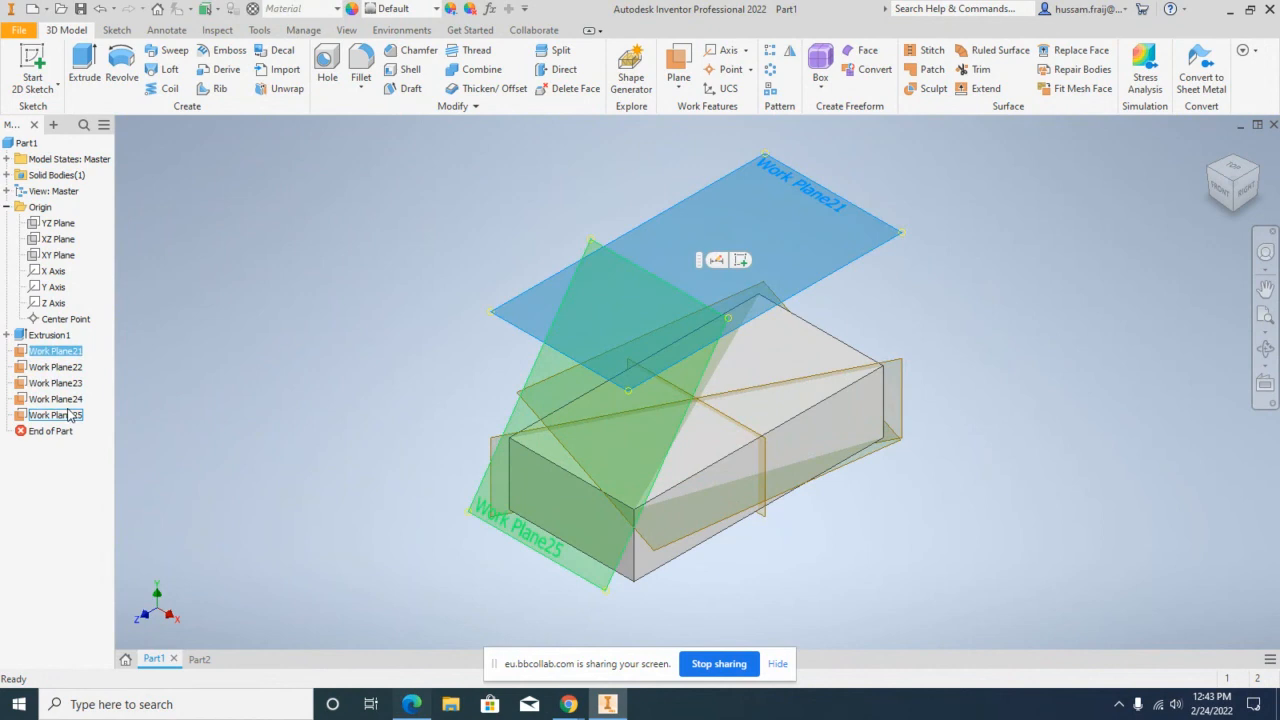
{"action": "left_click", "coordinate": [68, 415], "text": "shift"}
{"action": "right_click", "coordinate": [68, 415]}
{"action": "left_click", "coordinate": [90, 458]}
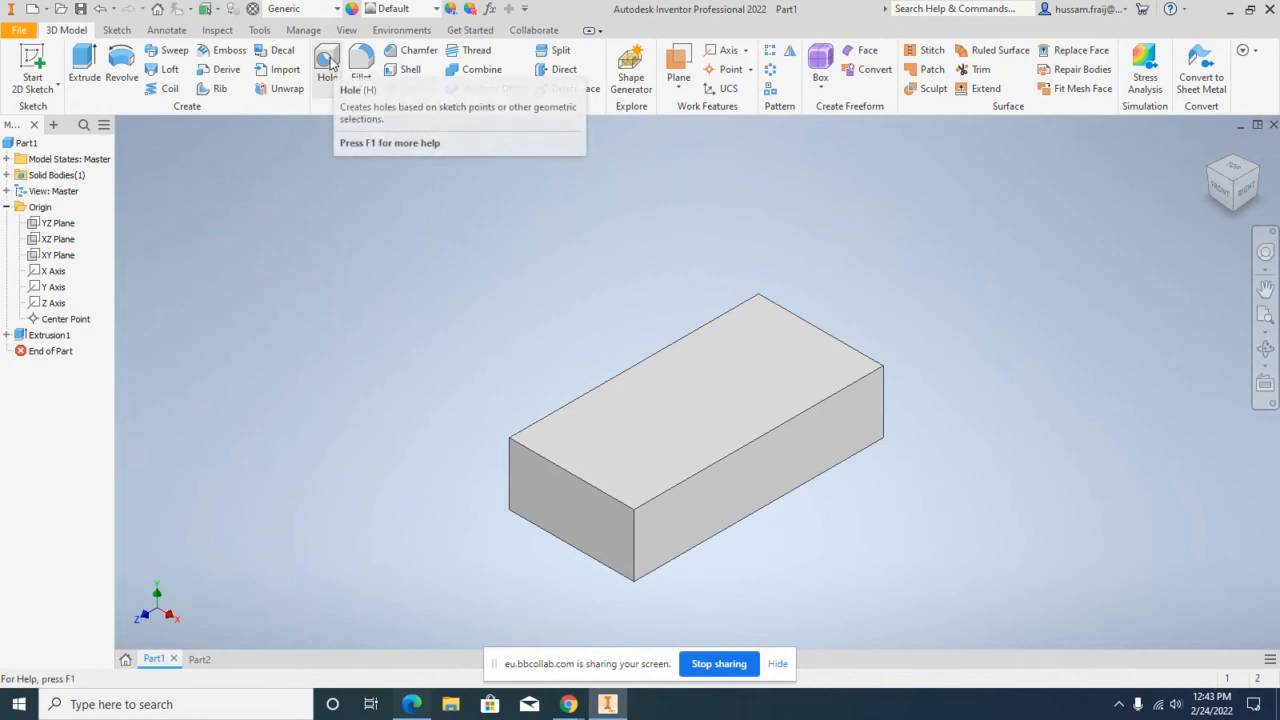
Step: Create a 5 mm through hole in the top face, 10 mm from the long edge and 20 mm from the short edge
{"action": "key", "text": "h"}
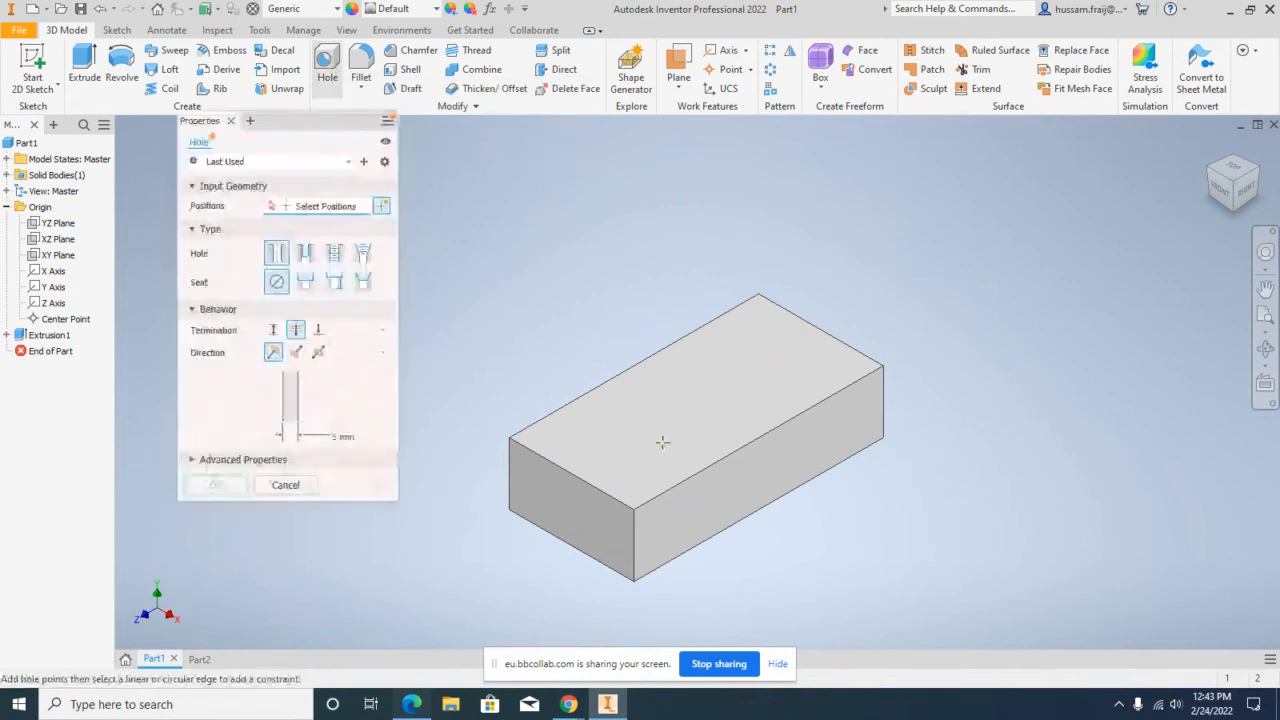
{"action": "left_click", "coordinate": [688, 395]}
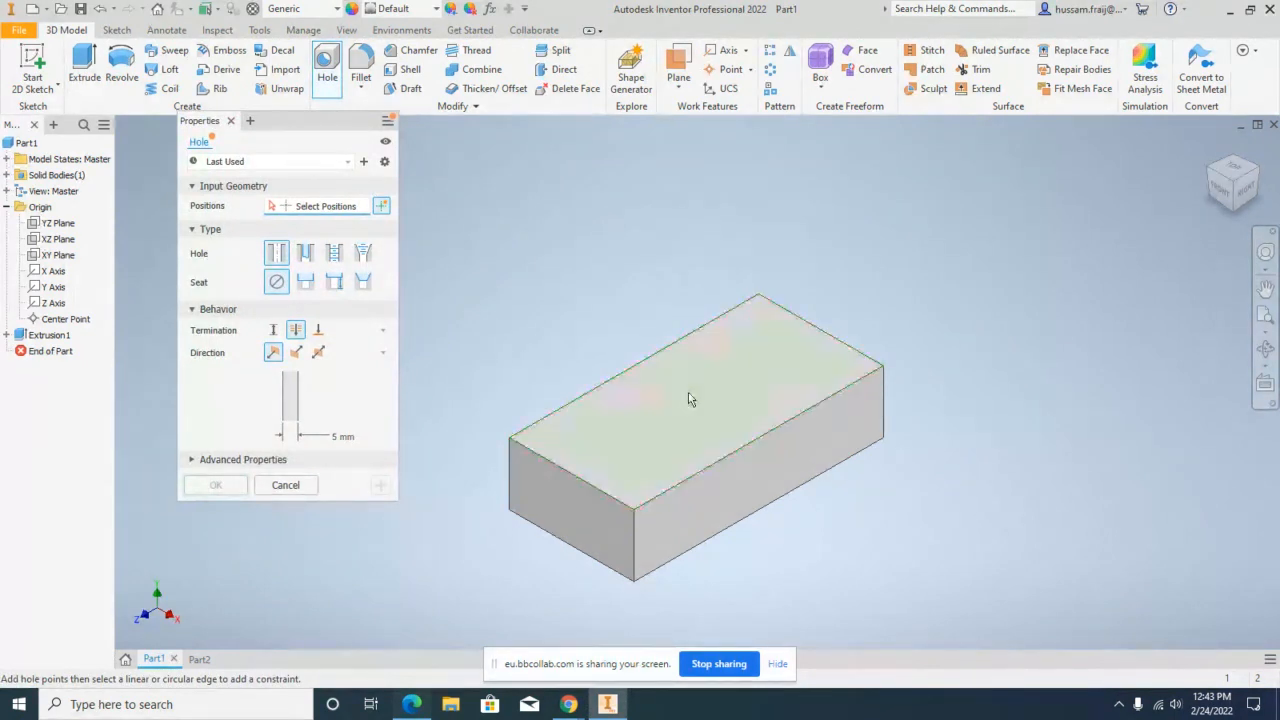
{"action": "left_click", "coordinate": [787, 425]}
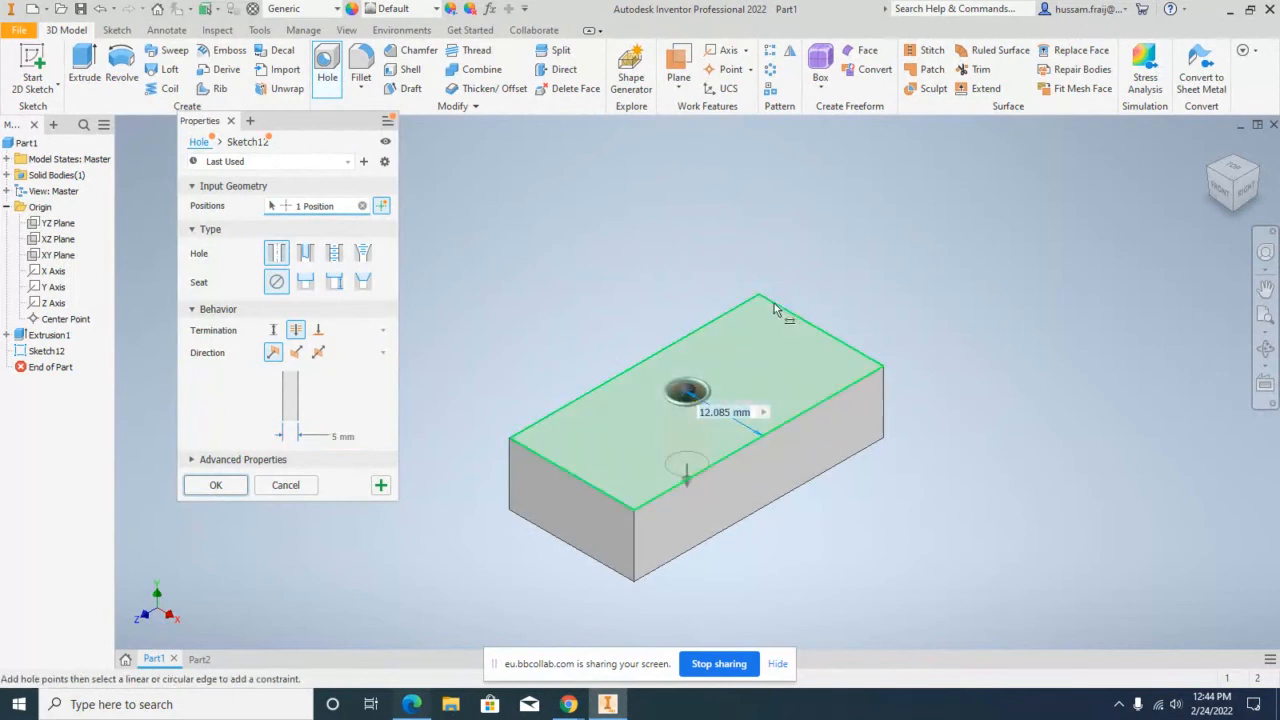
{"action": "type", "text": "10"}
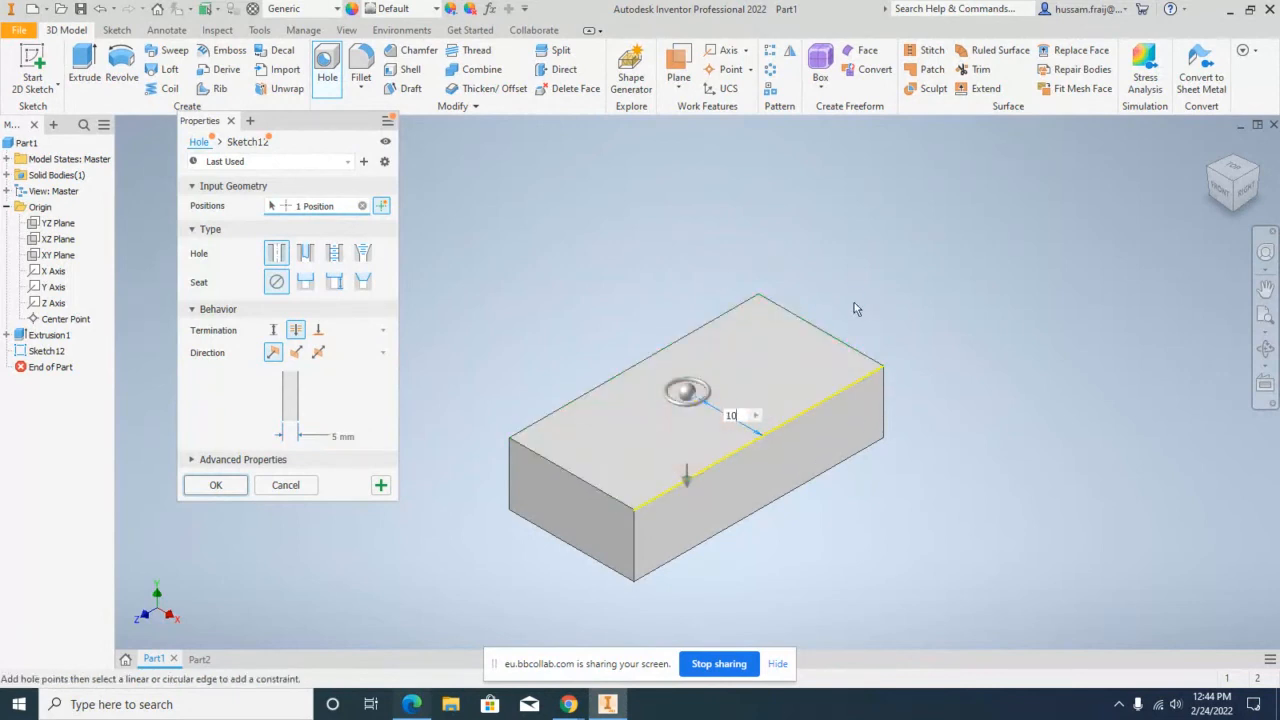
{"action": "left_click", "coordinate": [568, 481]}
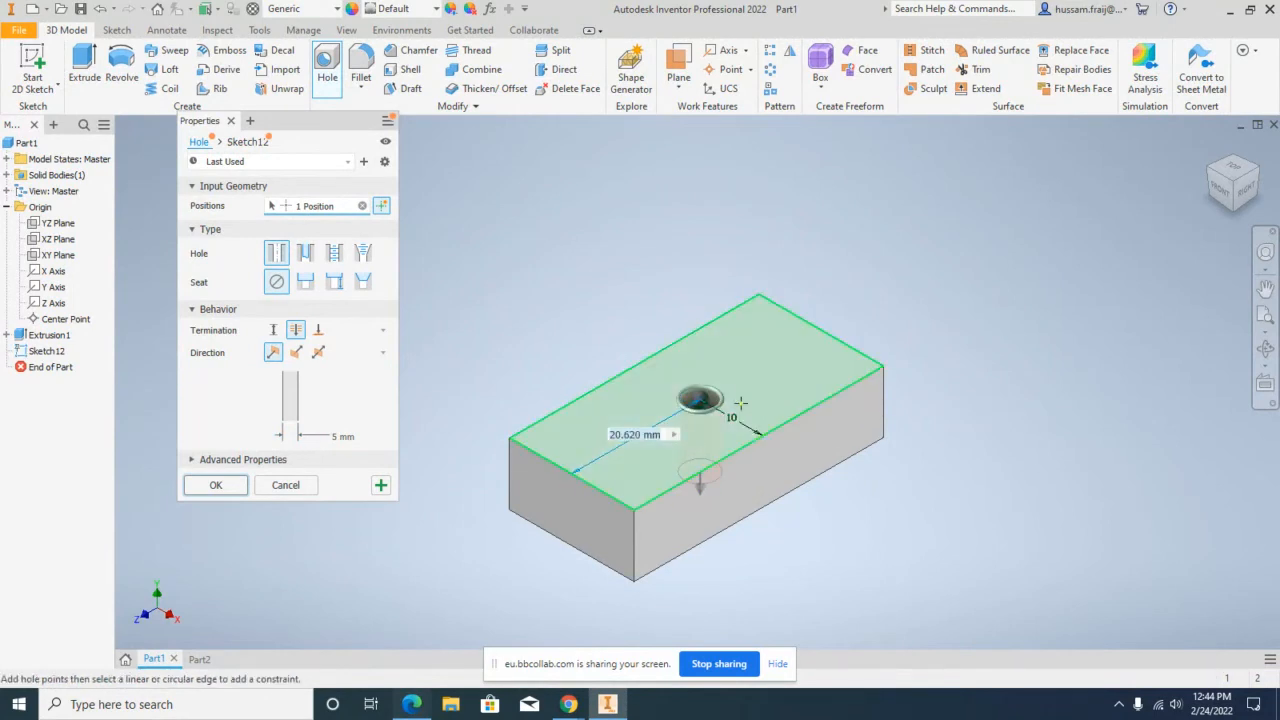
{"action": "type", "text": "20"}
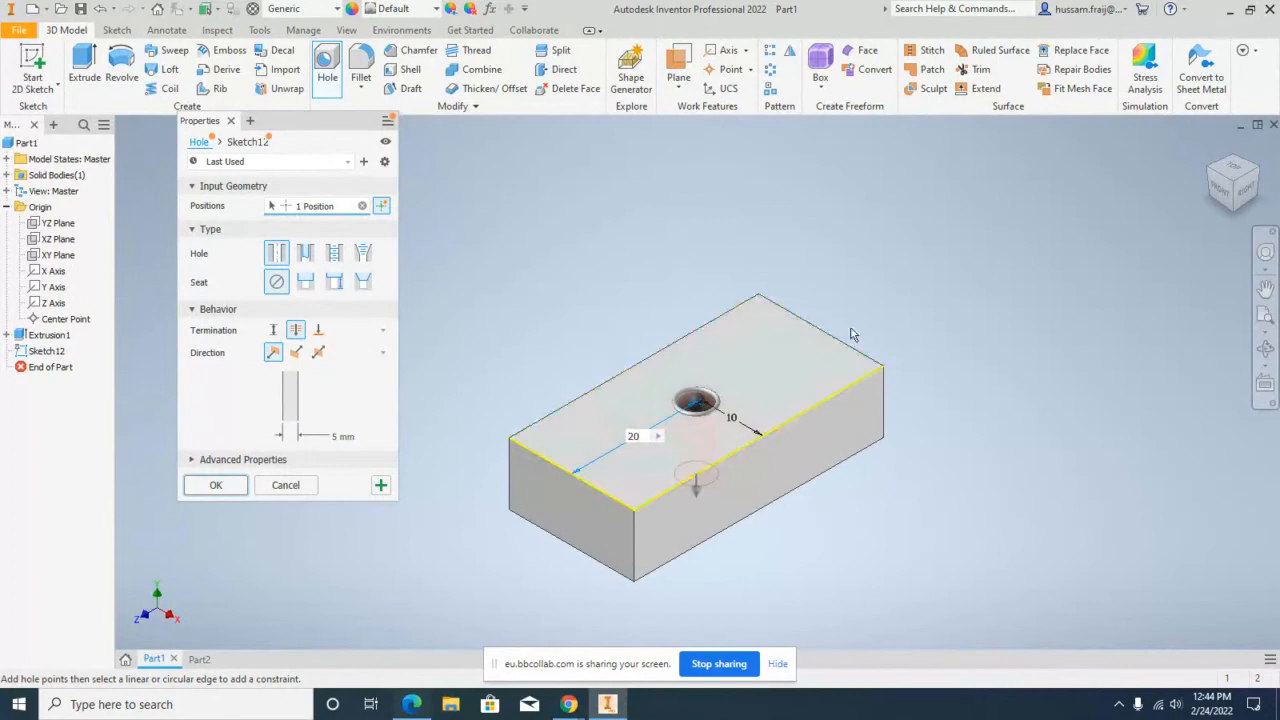
{"action": "left_click", "coordinate": [243, 484]}
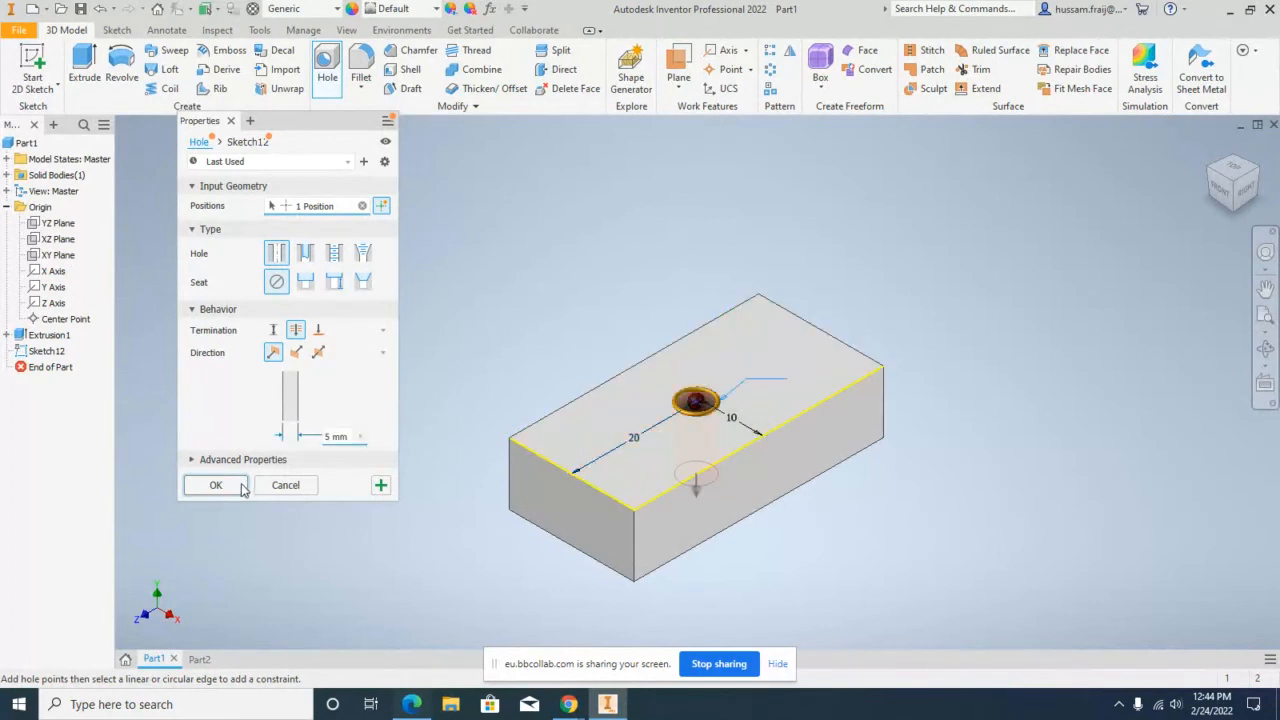
Step: Delete the dimensioned hole together with its placement sketch
{"action": "right_click", "coordinate": [35, 352]}
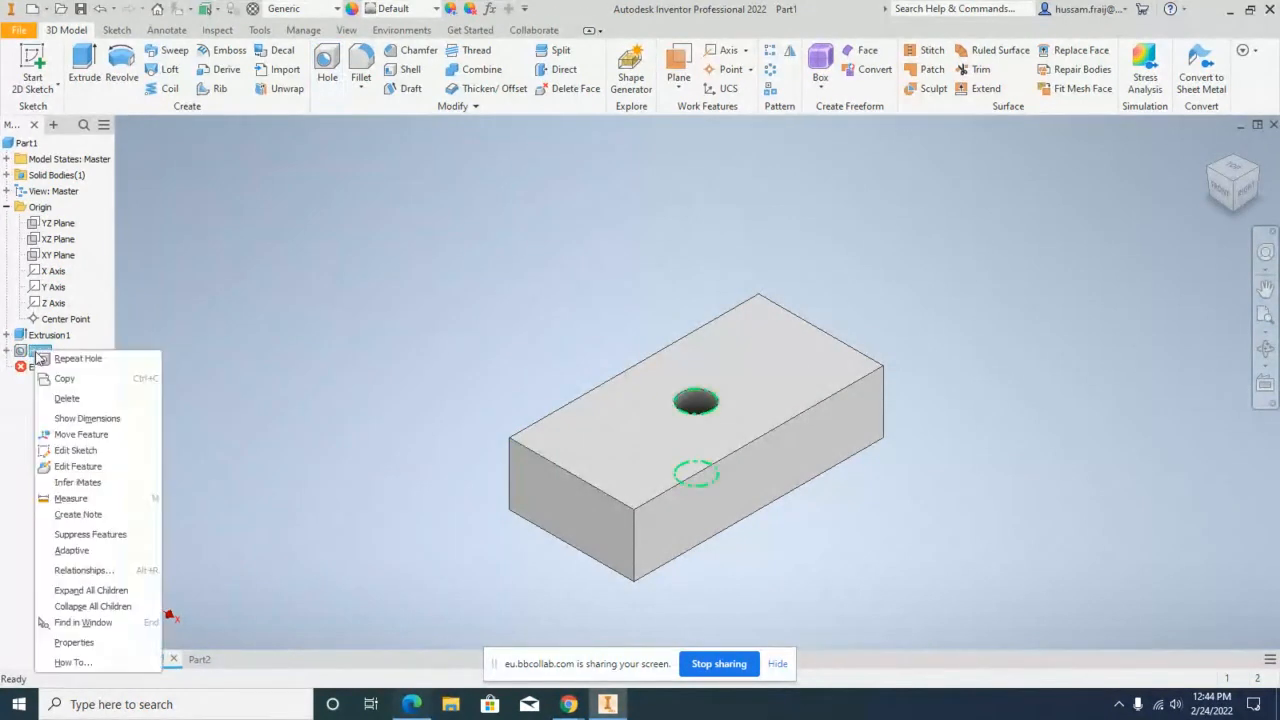
{"action": "left_click", "coordinate": [60, 375]}
{"action": "left_click", "coordinate": [186, 204]}
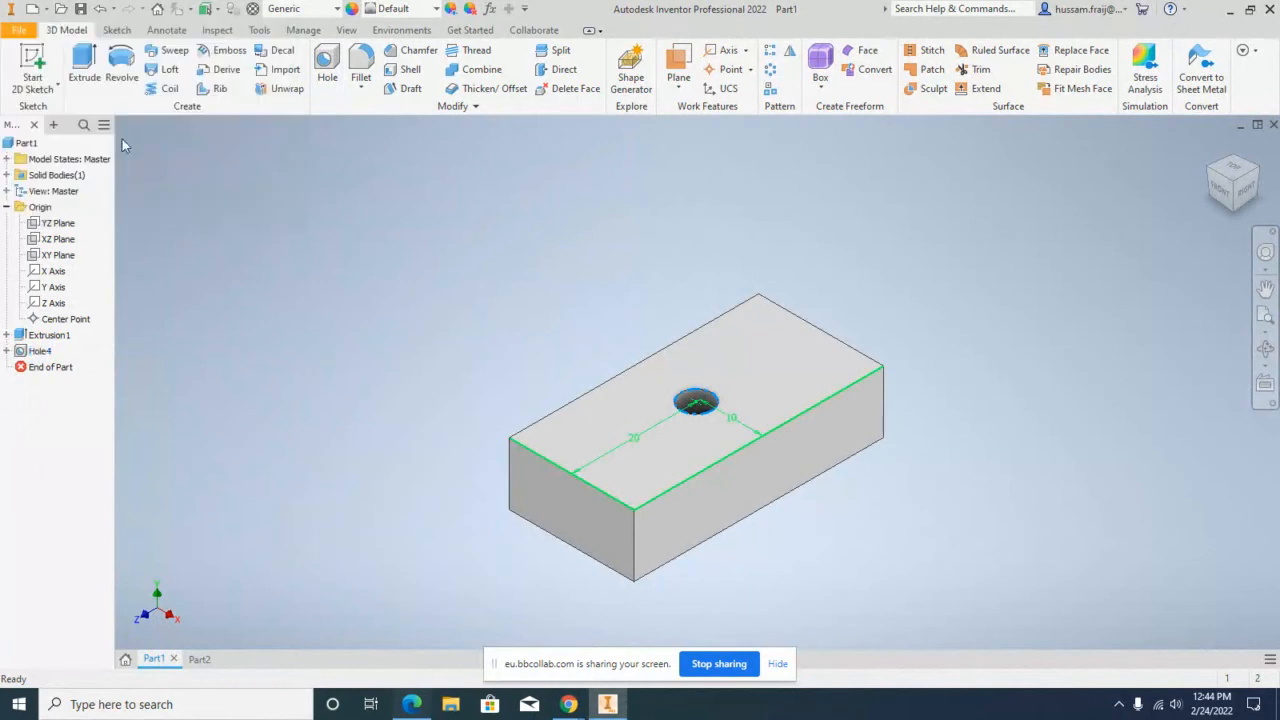
Step: Start a 2D sketch on the block's top face and draw a diagonal line between two opposite corners
{"action": "left_click", "coordinate": [57, 88]}
{"action": "left_click", "coordinate": [50, 110]}
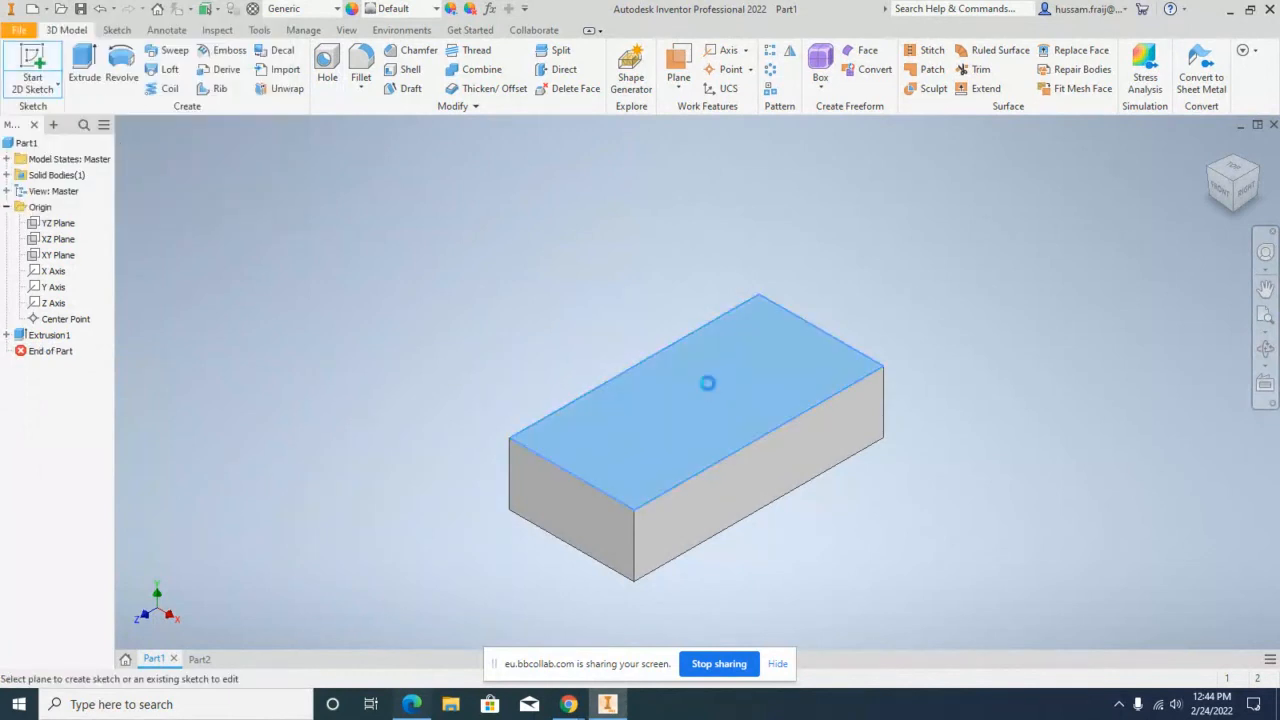
{"action": "left_click", "coordinate": [708, 383]}
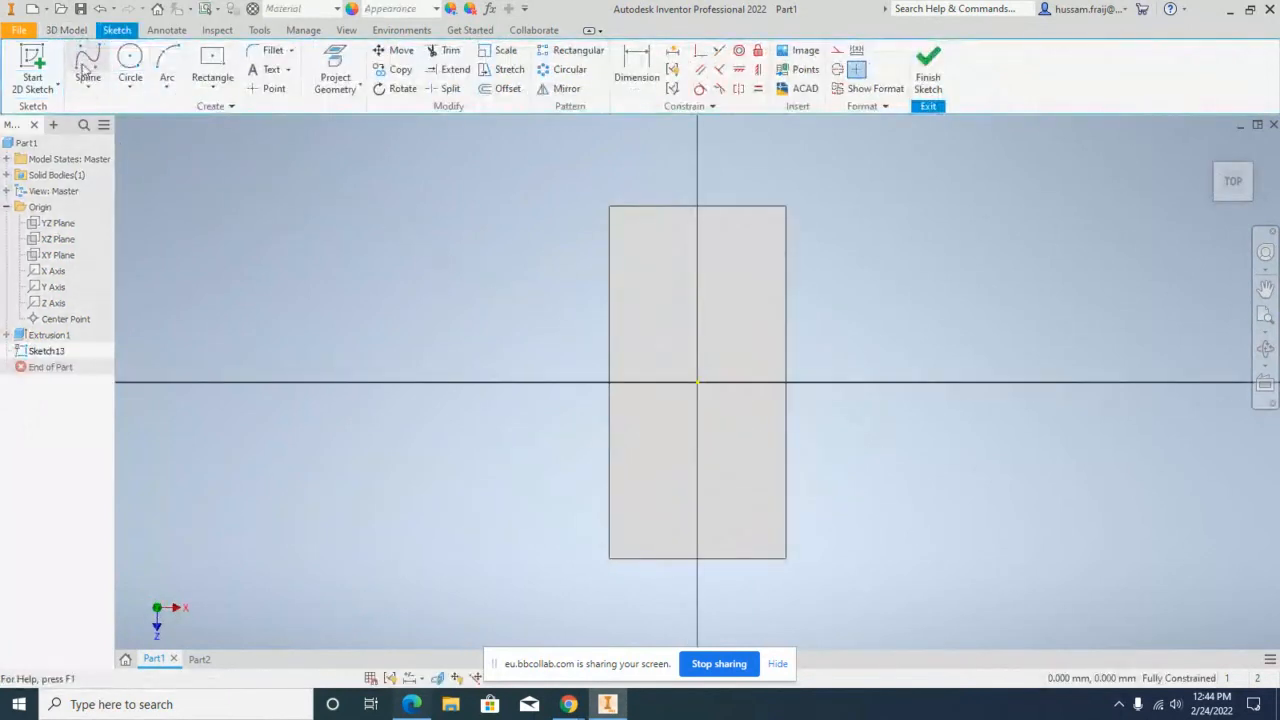
{"action": "left_click", "coordinate": [88, 82]}
{"action": "left_click", "coordinate": [95, 108]}
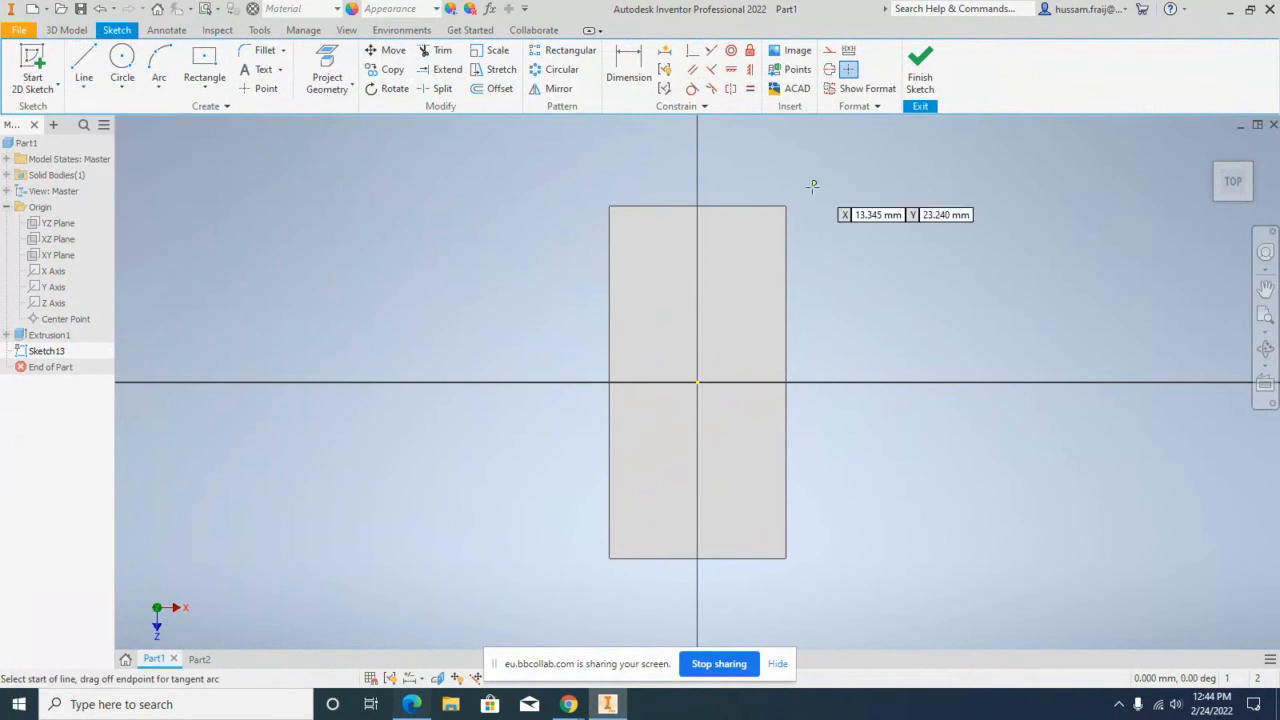
{"action": "left_click", "coordinate": [609, 206]}
{"action": "left_click", "coordinate": [785, 557]}
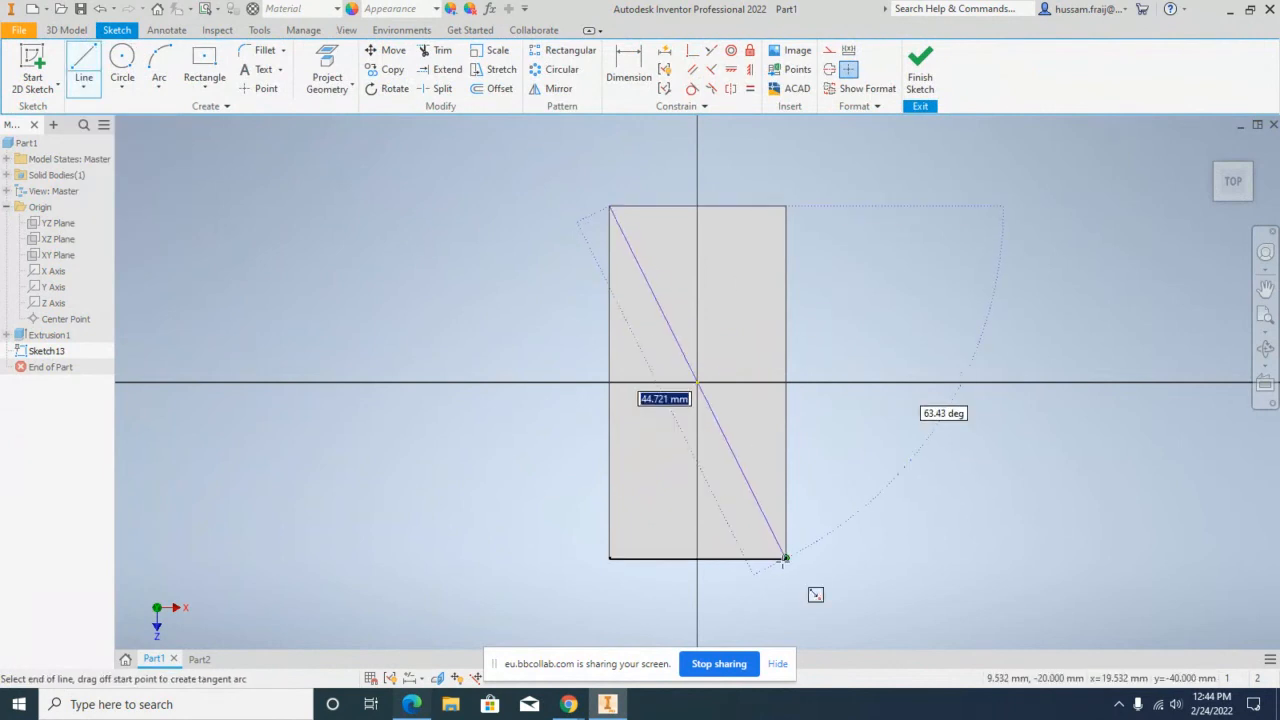
{"action": "right_click", "coordinate": [866, 457]}
{"action": "left_click", "coordinate": [935, 449]}
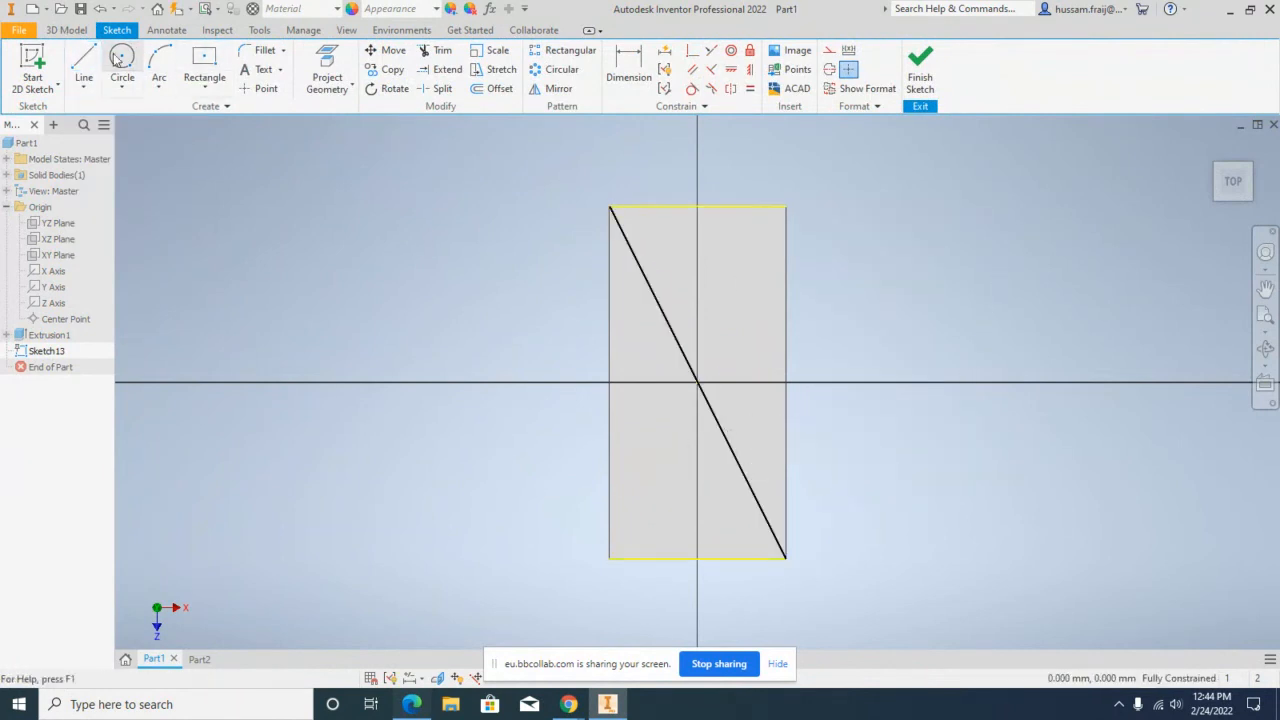
Step: Draw a second diagonal line joining the other two corners of the top face
{"action": "key", "text": "l"}
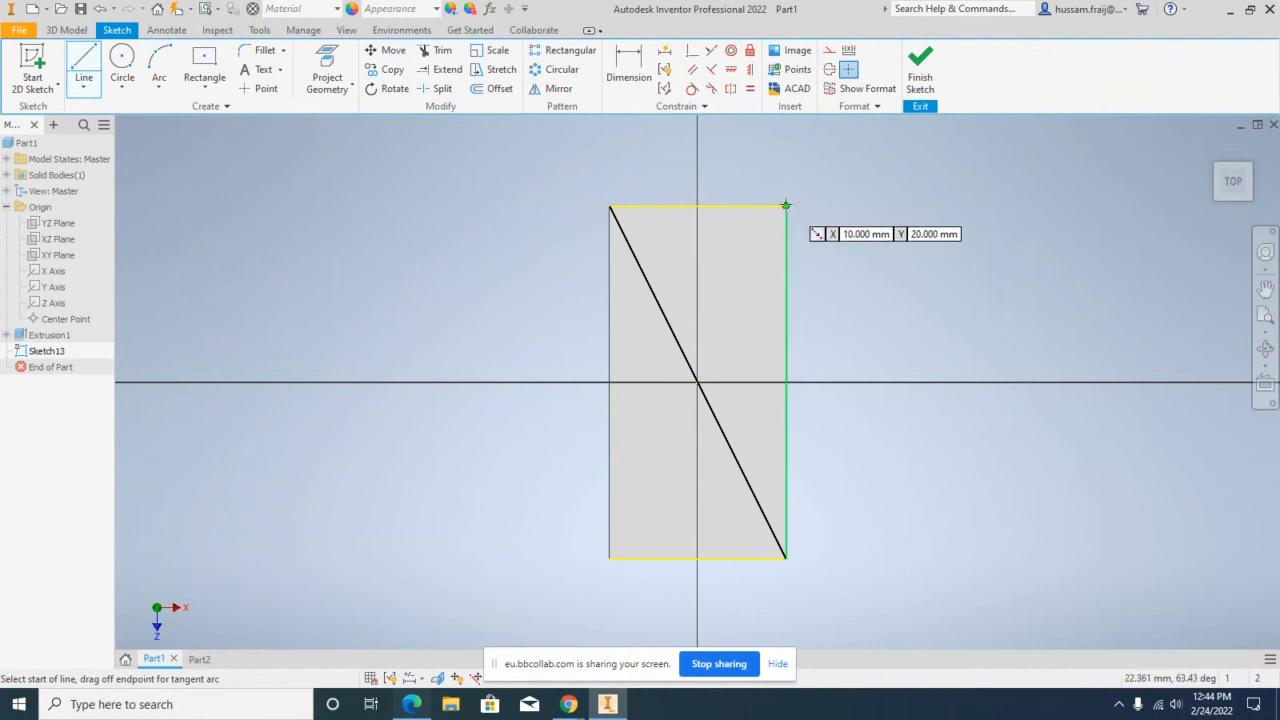
{"action": "left_click", "coordinate": [786, 205]}
{"action": "left_click", "coordinate": [610, 558]}
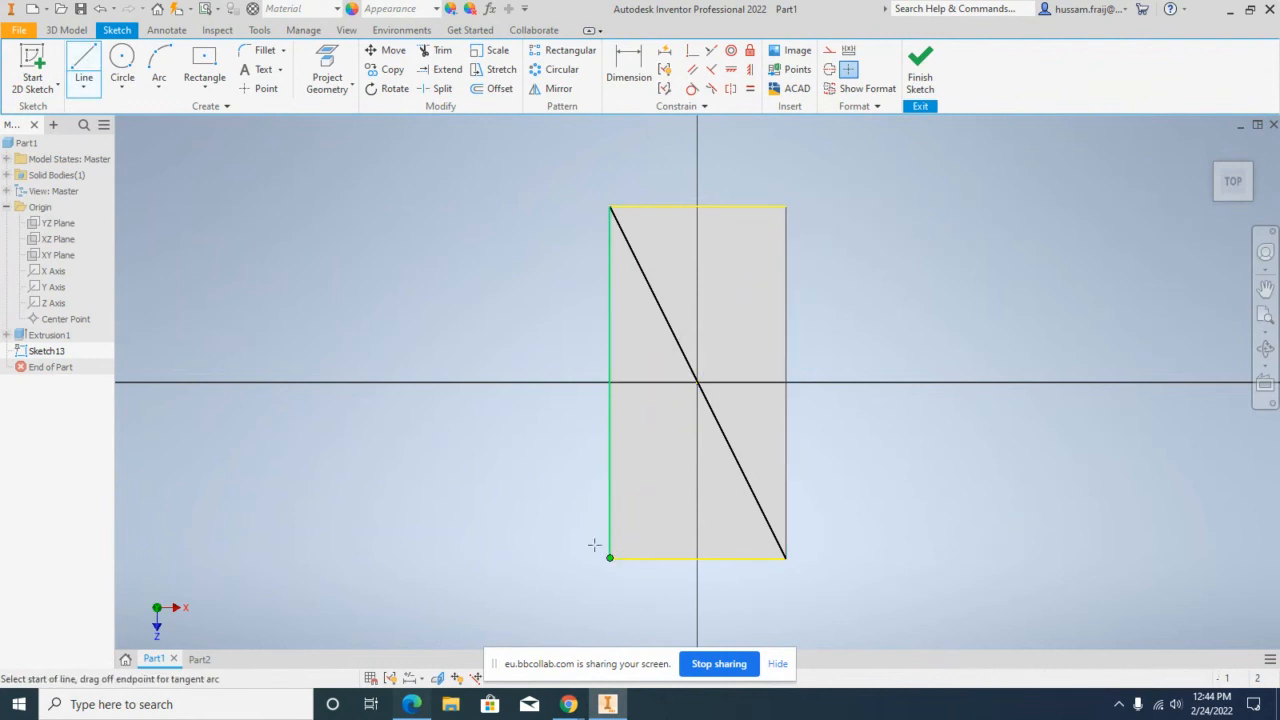
{"action": "right_click", "coordinate": [500, 440]}
{"action": "left_click", "coordinate": [555, 445]}
{"action": "left_click", "coordinate": [122, 62]}
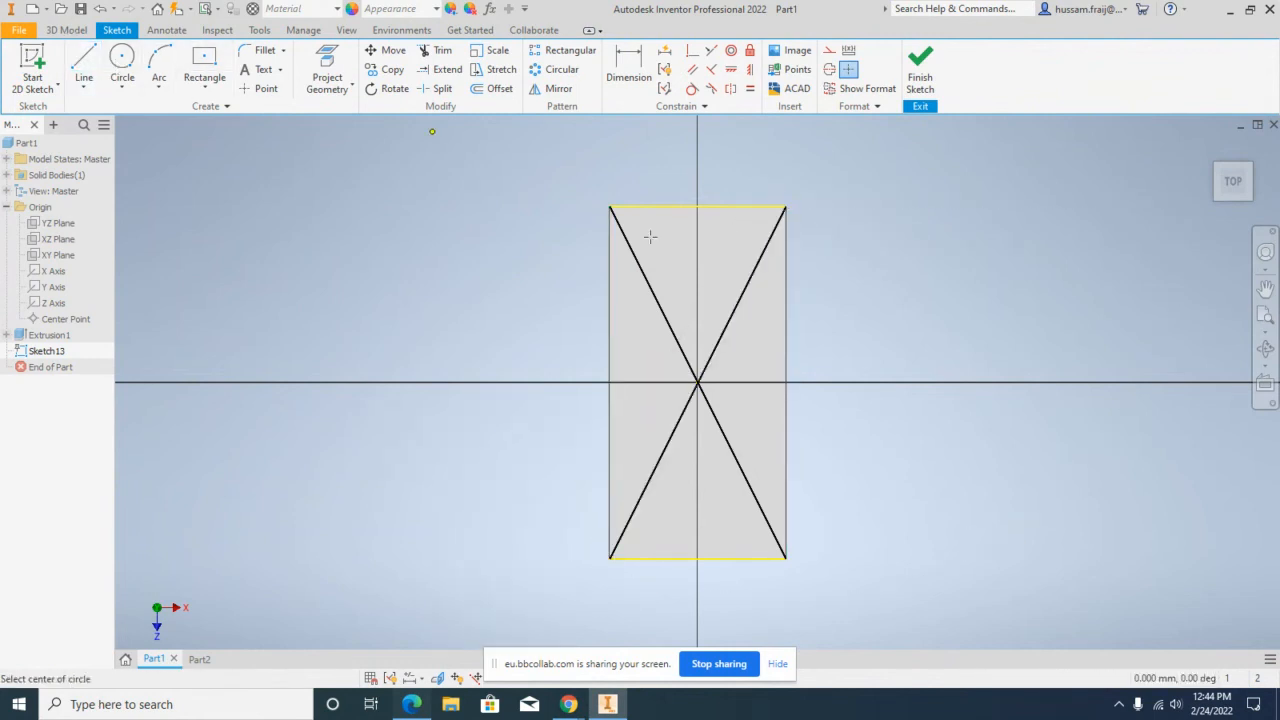
Step: Finish the sketch with the crossed diagonals and delete it from the part
{"action": "left_click", "coordinate": [920, 70]}
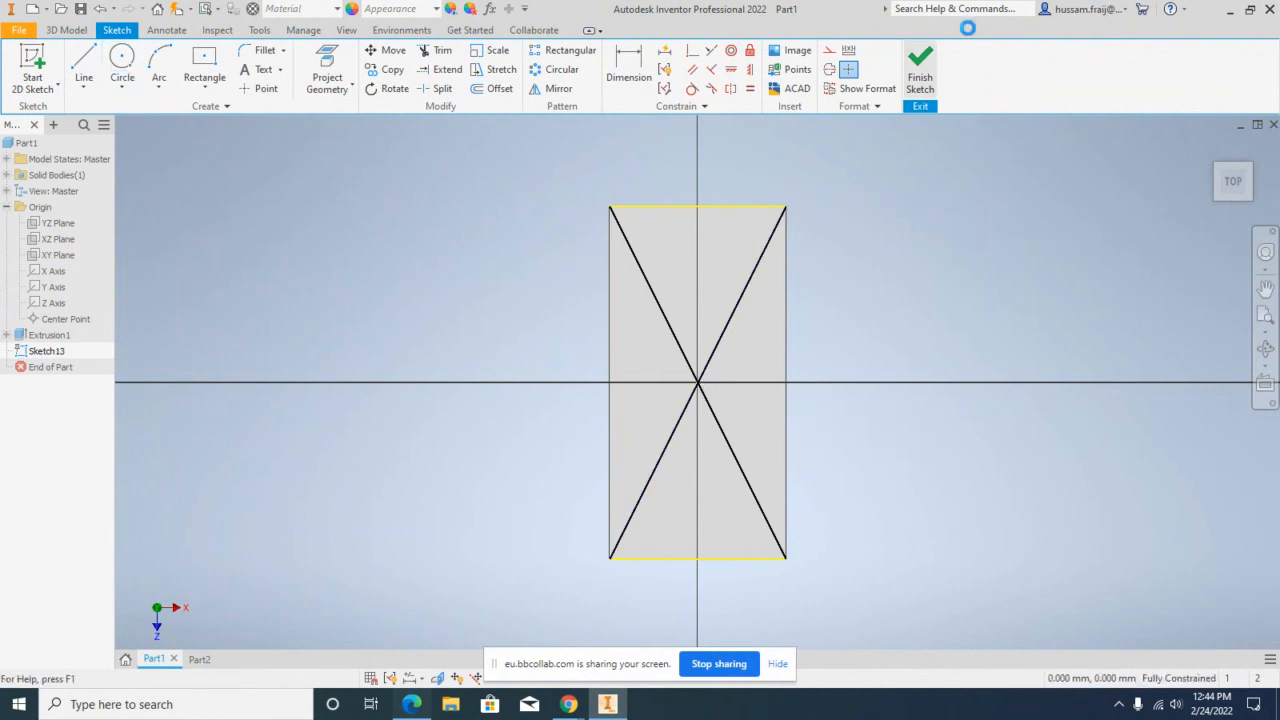
{"action": "right_click", "coordinate": [50, 351]}
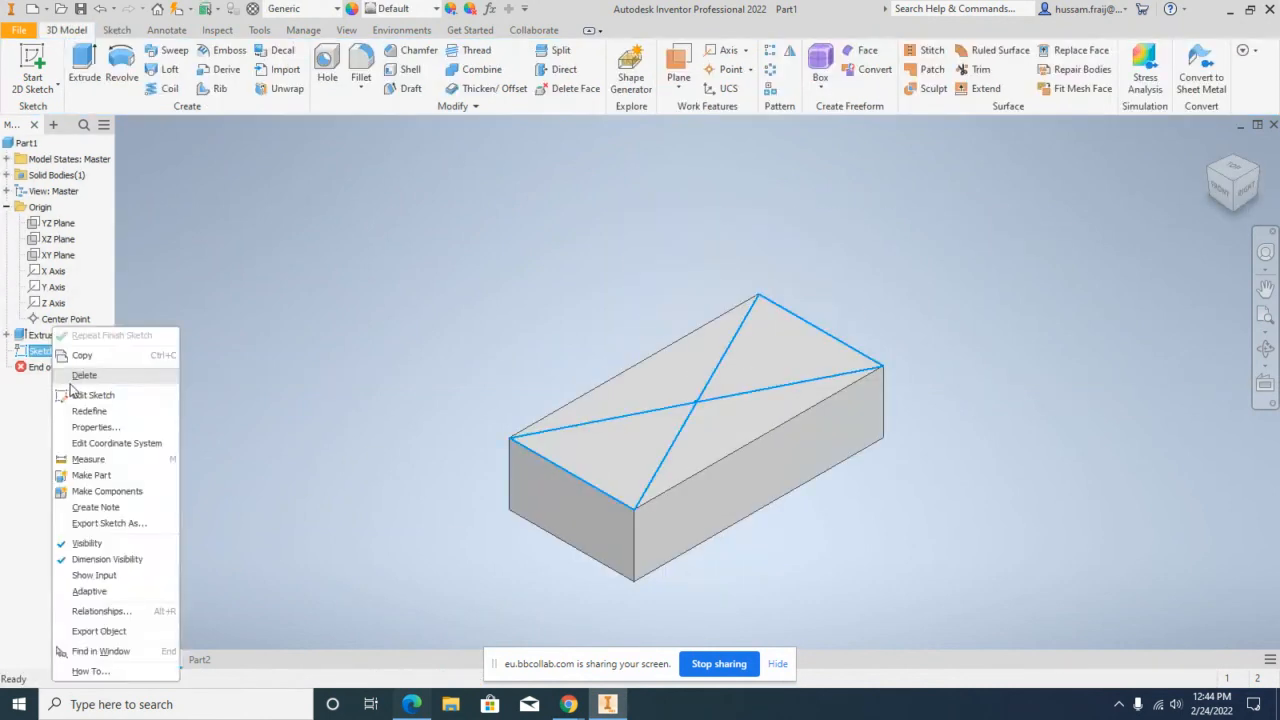
{"action": "left_click", "coordinate": [76, 376]}
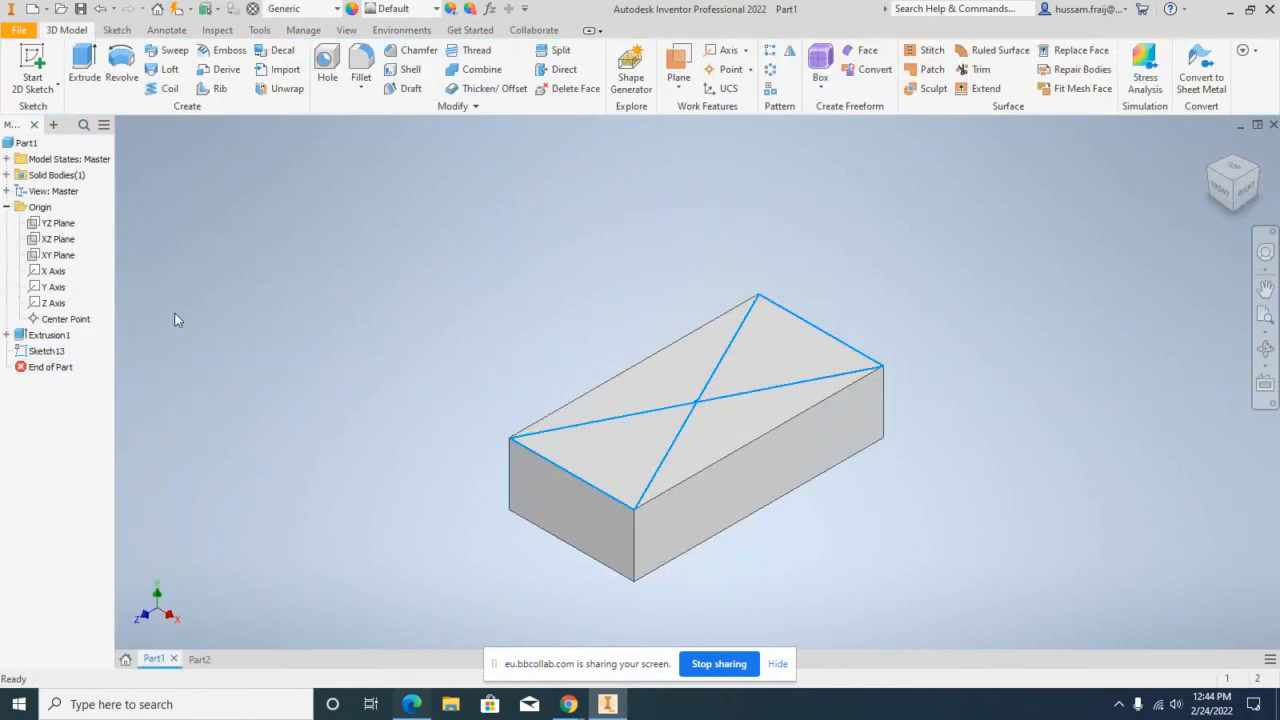
Step: Create a work point at the center of the top face's loop of edges and place a 5 mm through hole on it
{"action": "left_click", "coordinate": [750, 70]}
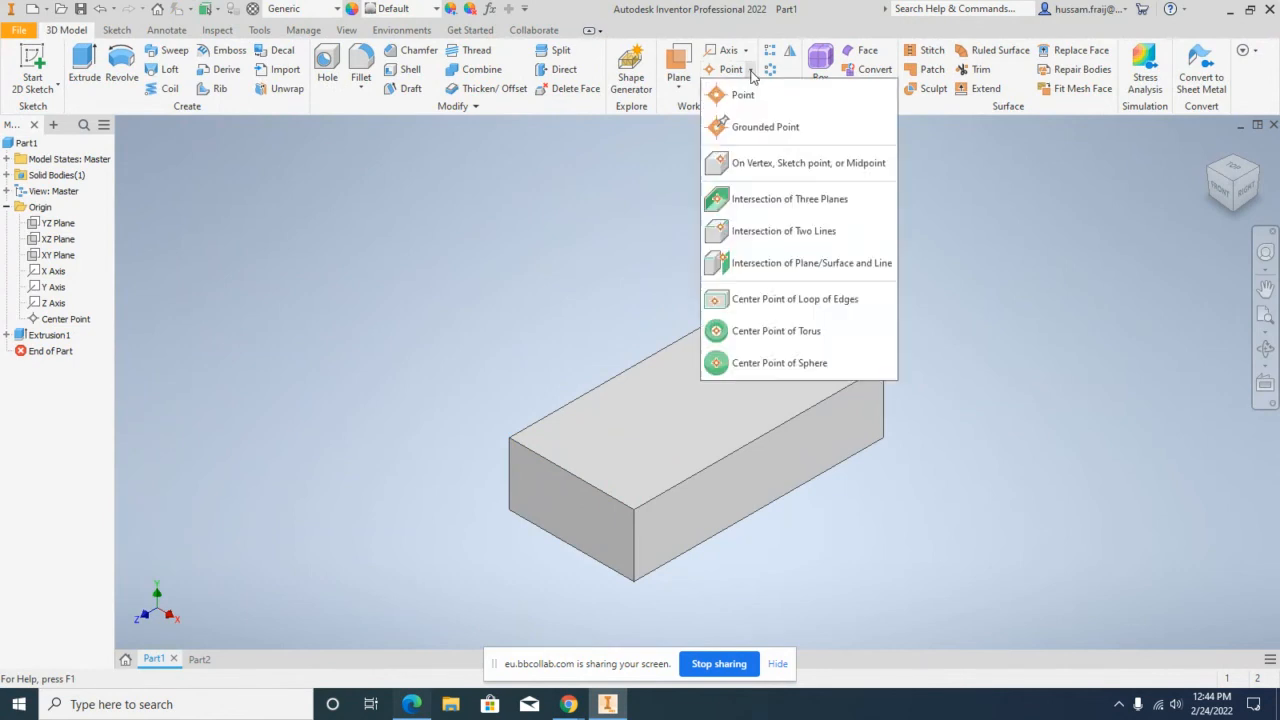
{"action": "left_click", "coordinate": [767, 302]}
{"action": "left_click", "coordinate": [766, 300]}
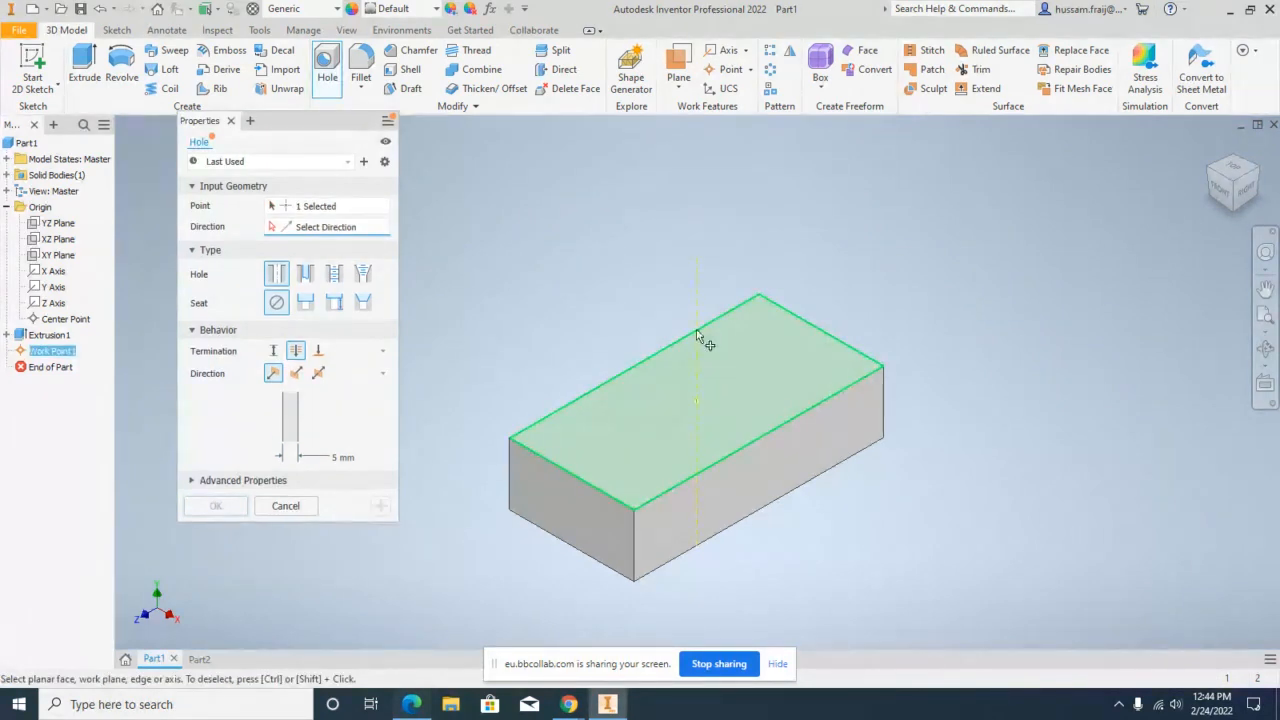
{"action": "left_click", "coordinate": [688, 357]}
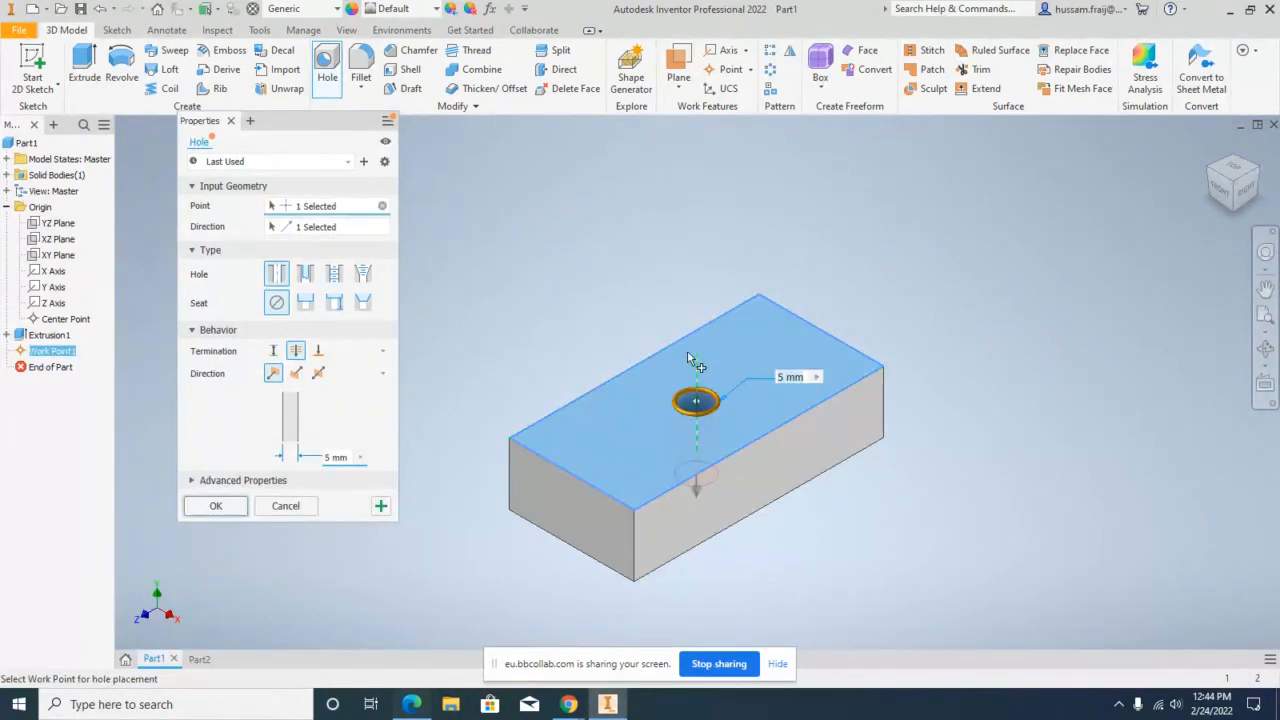
{"action": "left_click", "coordinate": [215, 505]}
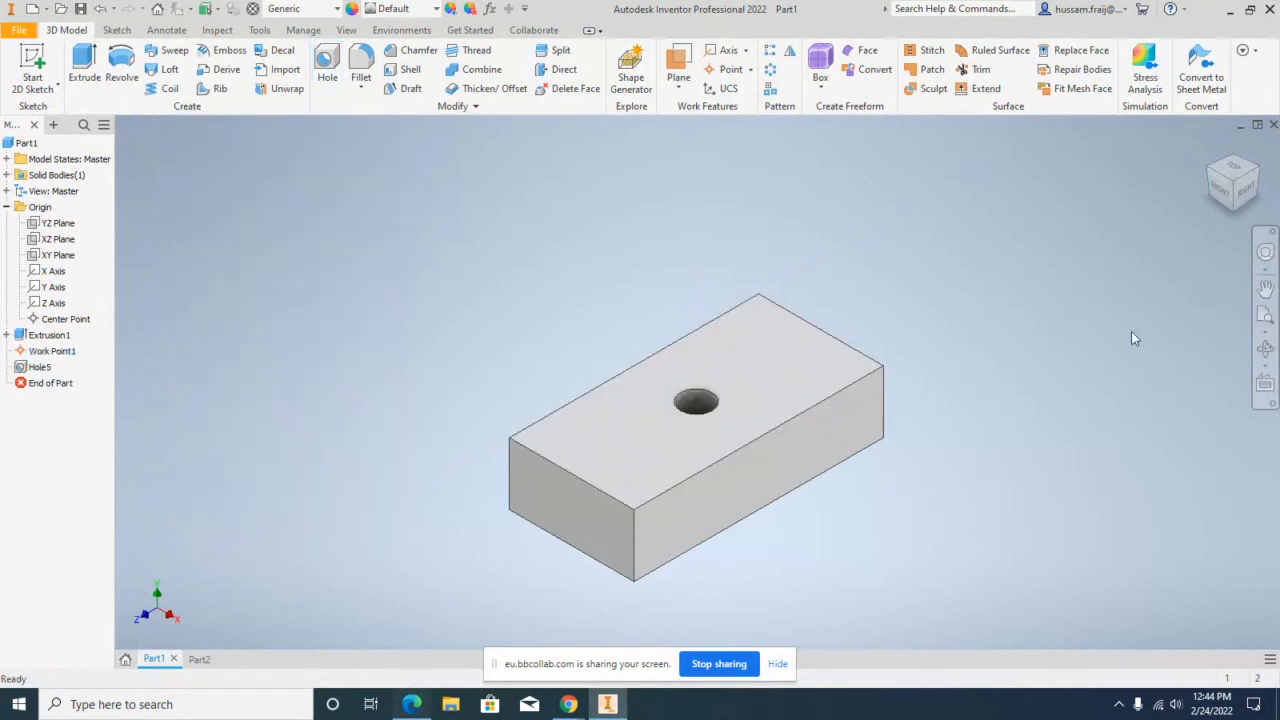
Step: Create a work point at the center of the loop of edges on the block's long side face
{"action": "left_click", "coordinate": [1265, 349]}
{"action": "left_click_drag", "start_coordinate": [771, 414], "coordinate": [785, 440]}
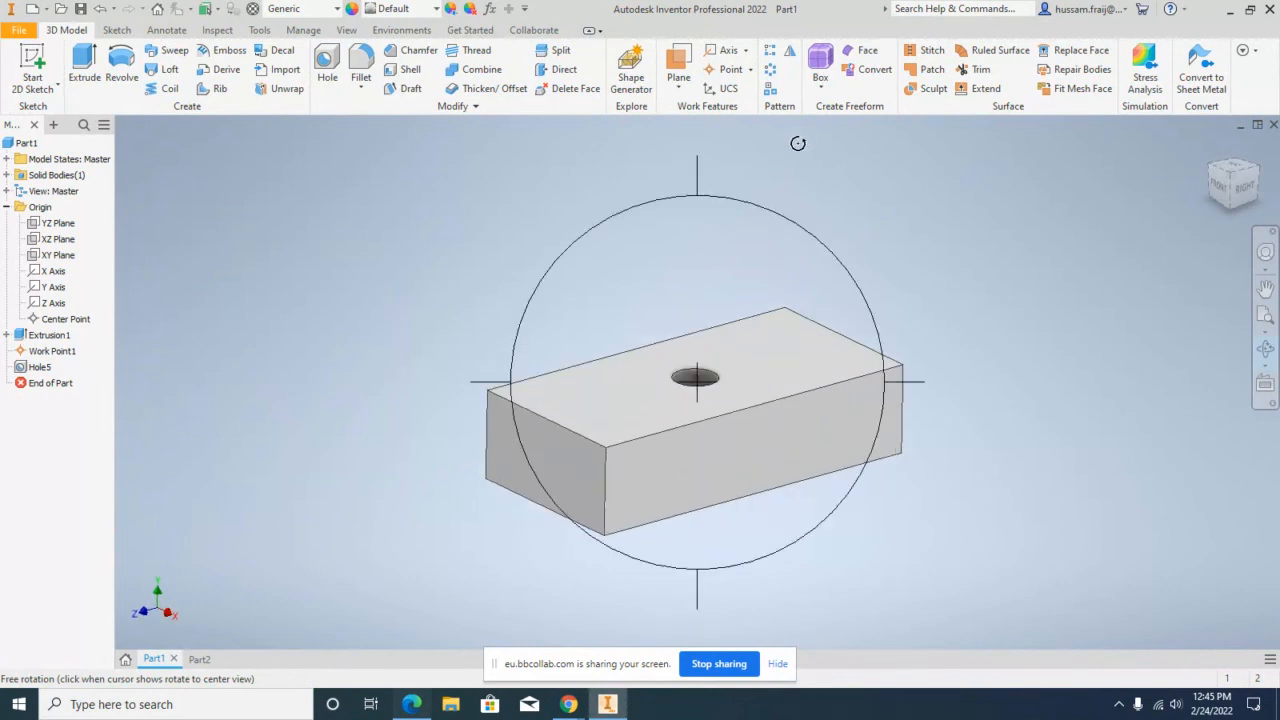
{"action": "left_click", "coordinate": [750, 69]}
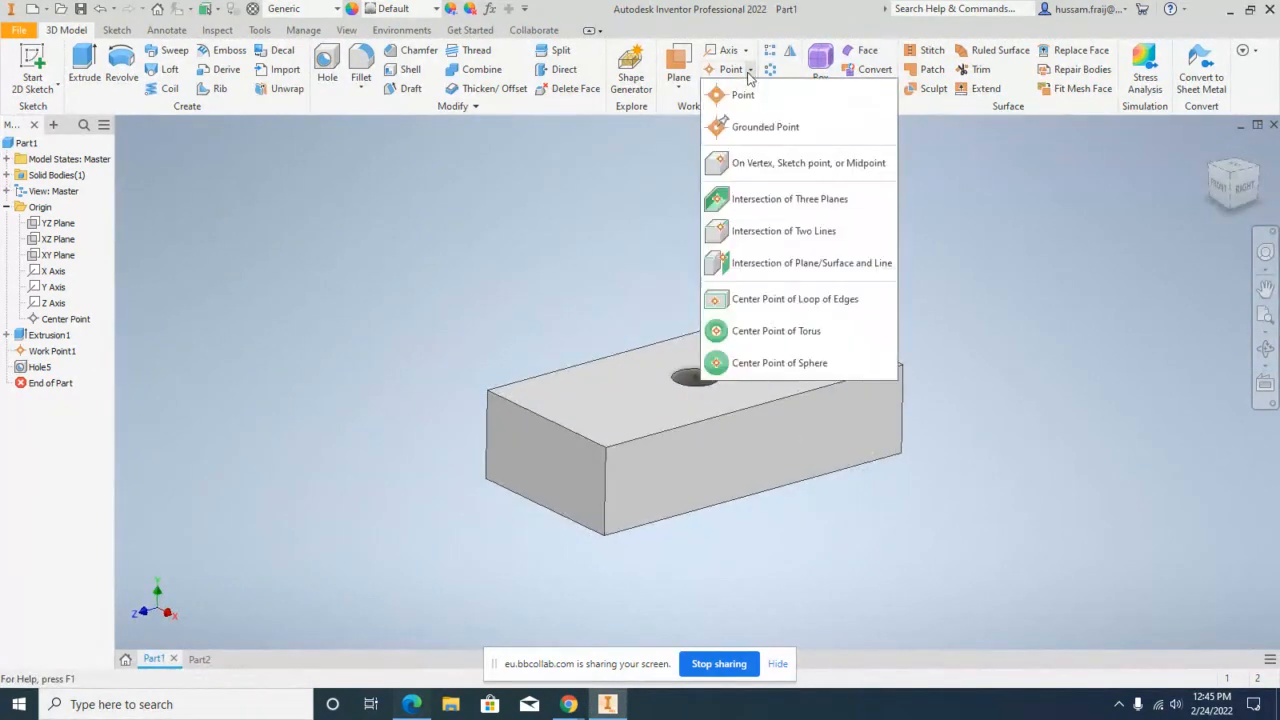
{"action": "left_click", "coordinate": [779, 301]}
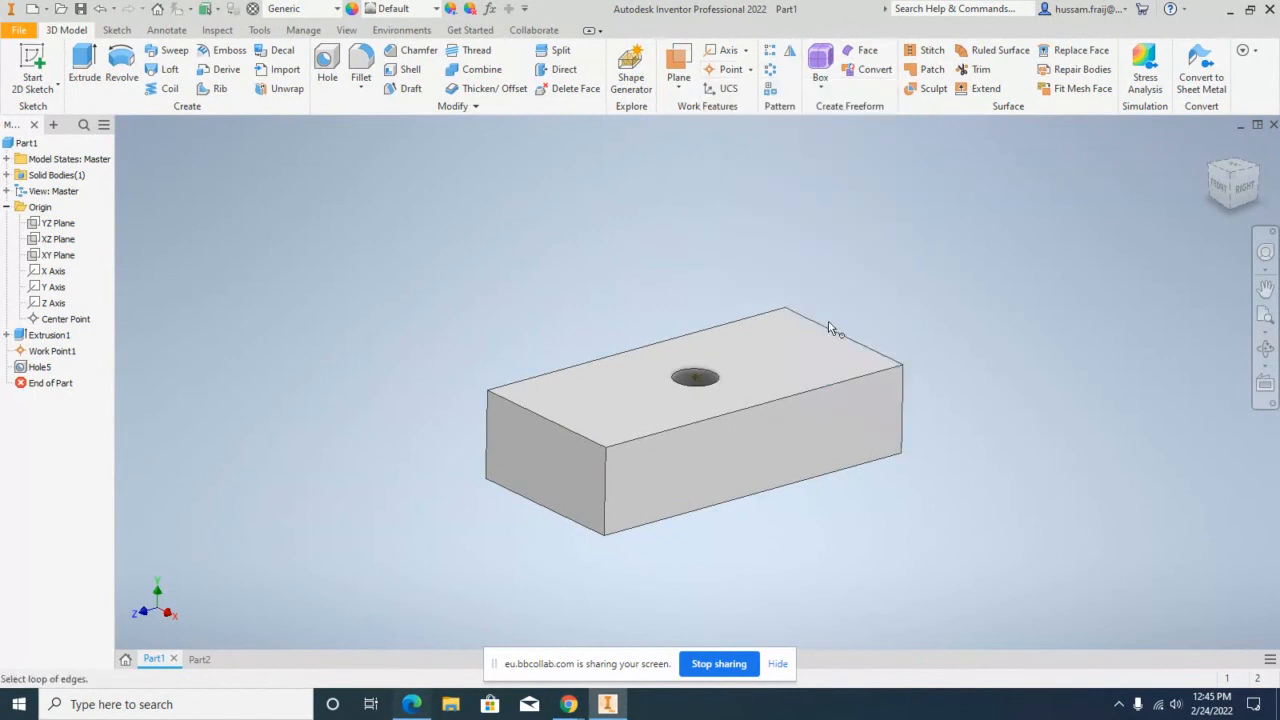
{"action": "left_click", "coordinate": [904, 402]}
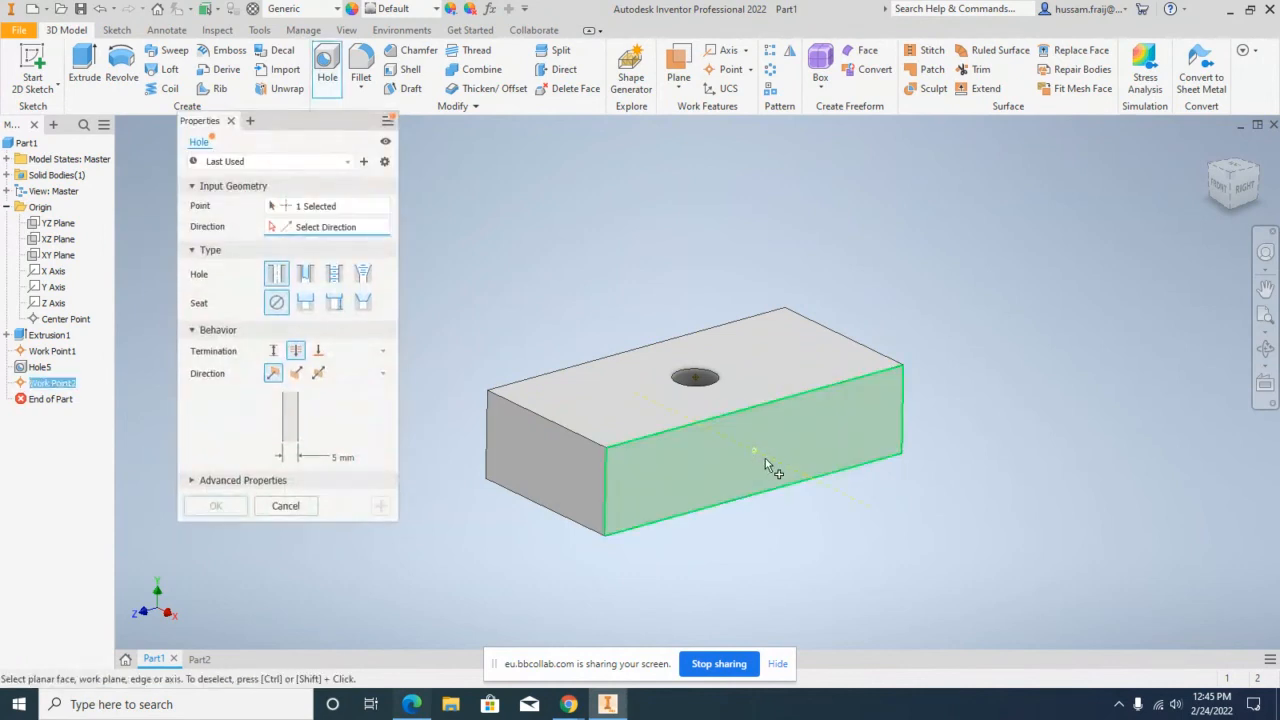
Step: Place a 5 mm through hole at the work point on the block's long side face, directed by that face
{"action": "left_click", "coordinate": [765, 460]}
{"action": "left_click", "coordinate": [216, 506]}
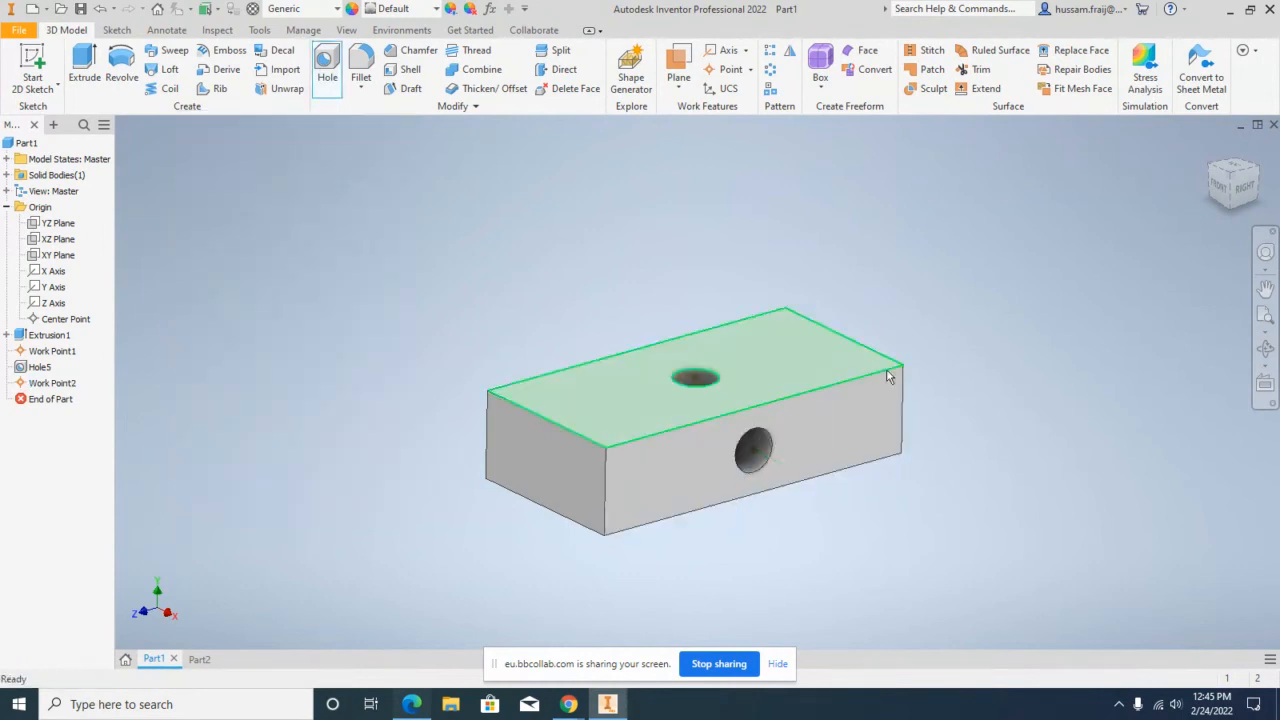
Step: Chamfer the three edges meeting at the block's near top corner with a distance of 3 mm
{"action": "left_click", "coordinate": [1262, 352]}
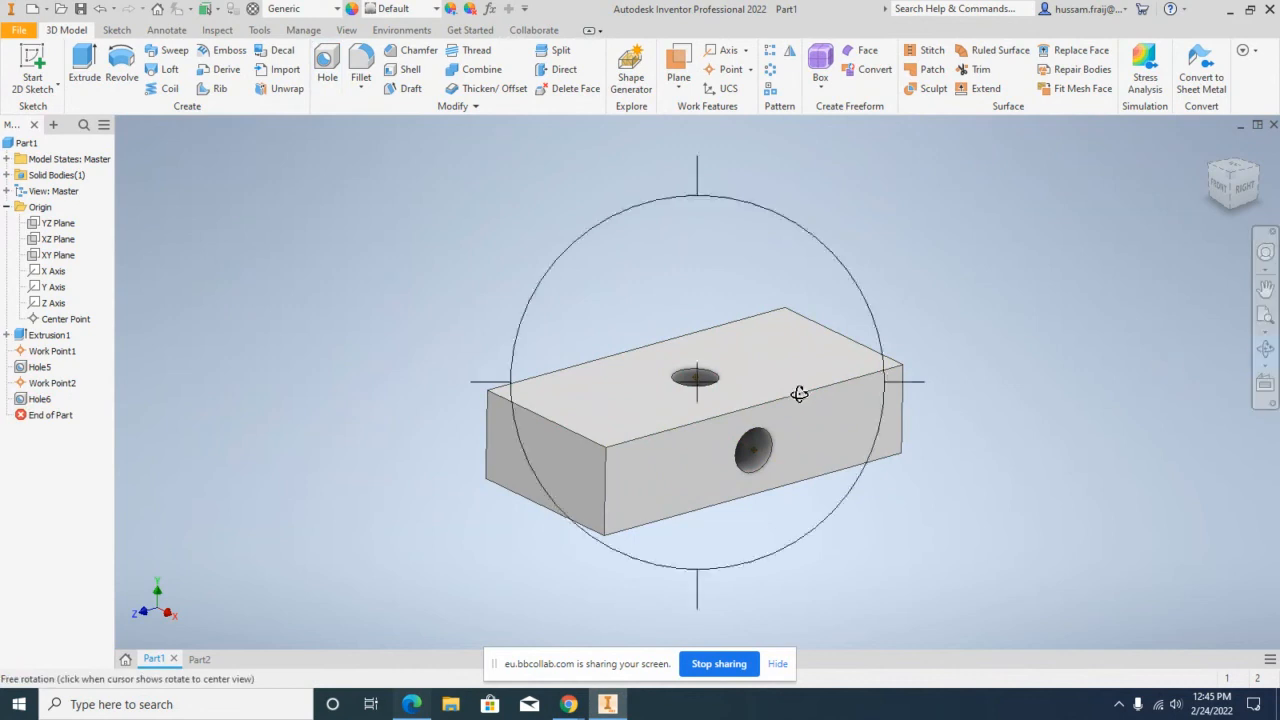
{"action": "left_click_drag", "start_coordinate": [800, 391], "coordinate": [660, 502]}
{"action": "scroll", "coordinate": [660, 502], "scroll_direction": "down", "scroll_amount": 2}
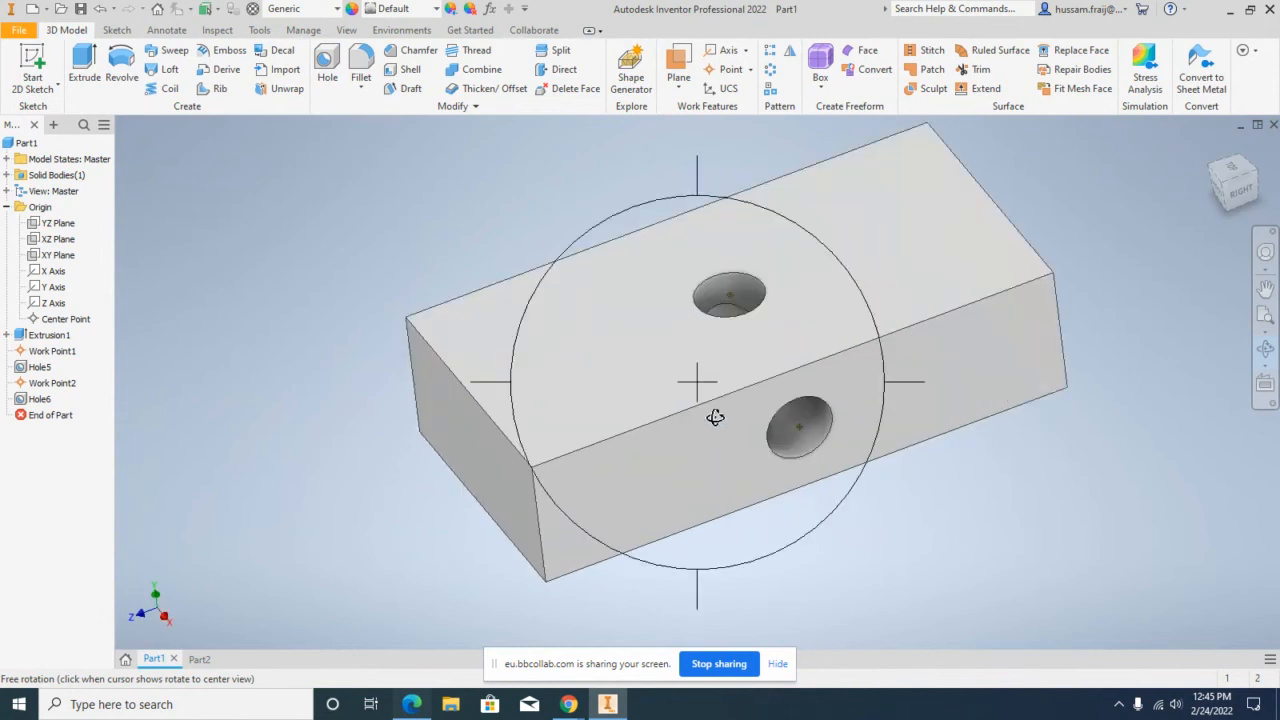
{"action": "scroll", "coordinate": [714, 417], "scroll_direction": "up", "scroll_amount": 2}
{"action": "scroll", "coordinate": [649, 472], "scroll_direction": "down", "scroll_amount": 2}
{"action": "left_click_drag", "start_coordinate": [683, 429], "coordinate": [691, 423]}
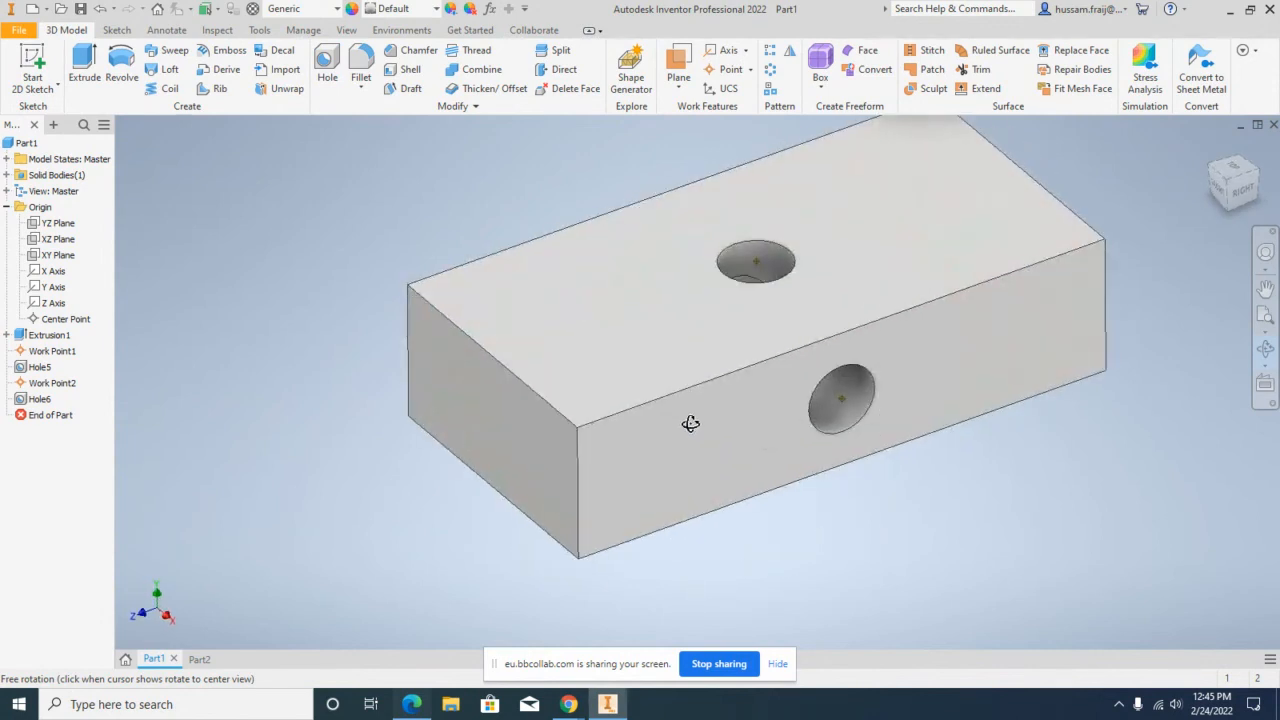
{"action": "key", "text": "Escape"}
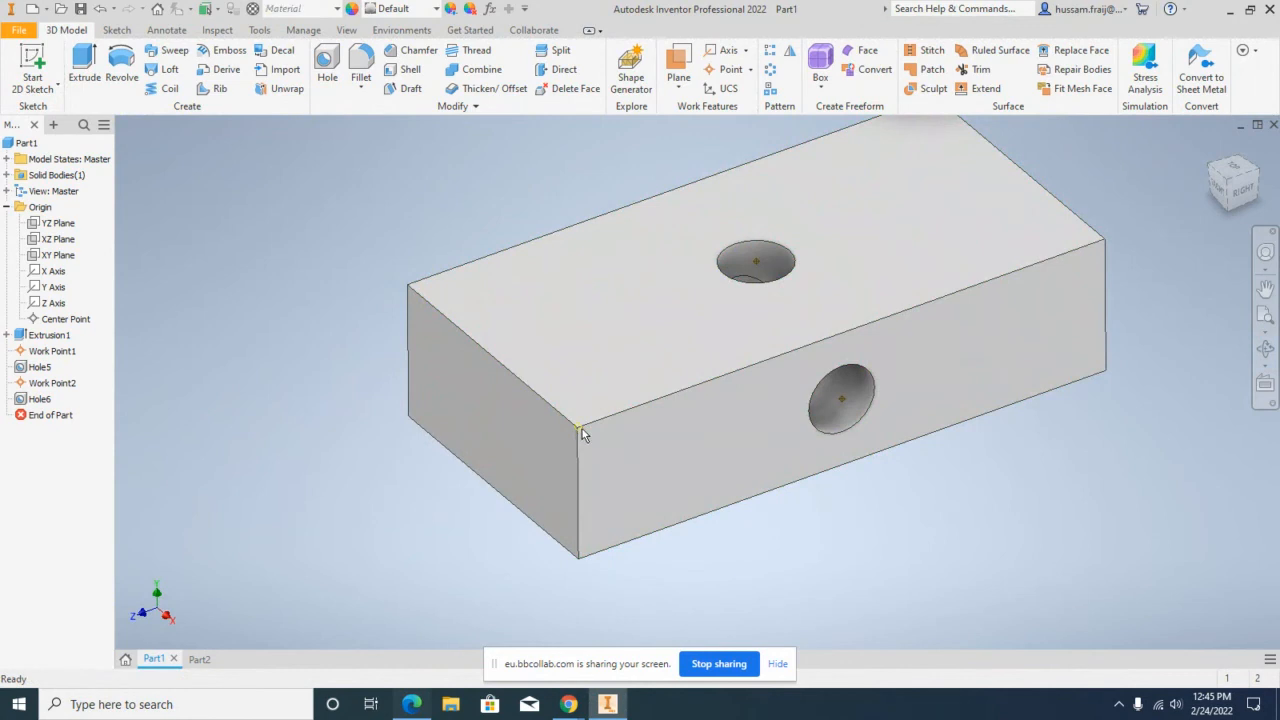
{"action": "mouse_move", "coordinate": [583, 433]}
{"action": "left_click", "coordinate": [412, 52]}
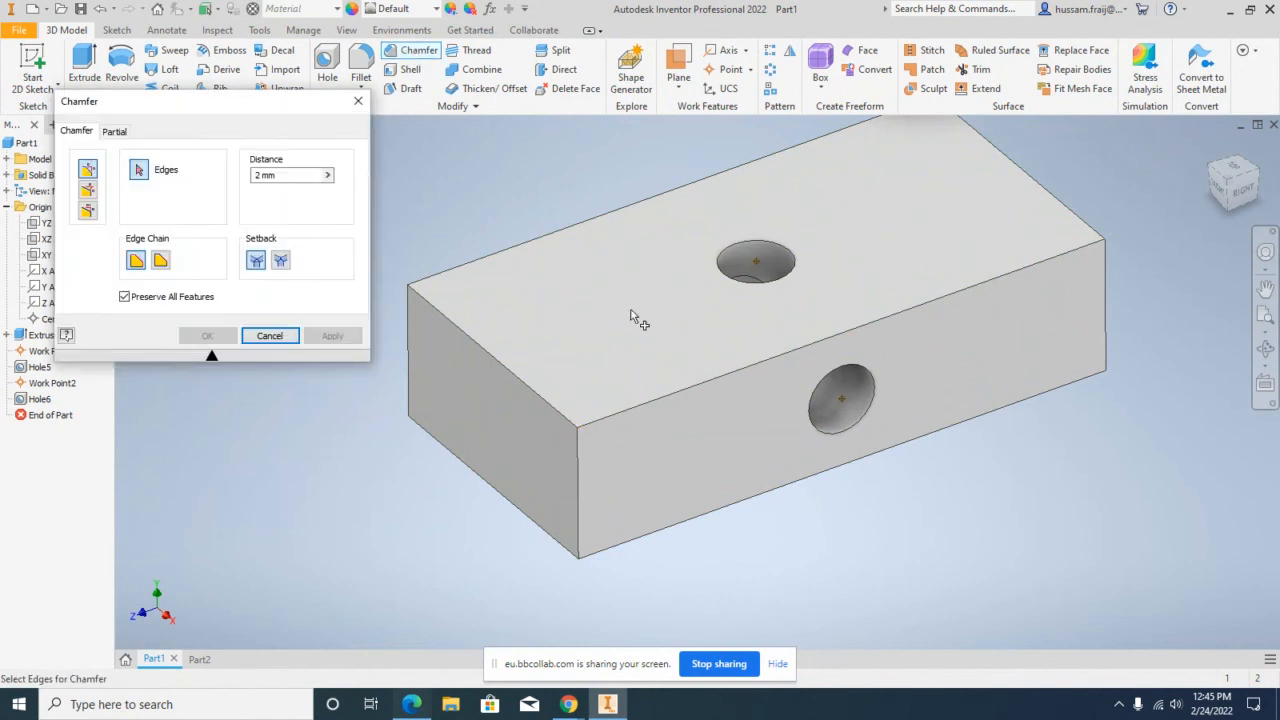
{"action": "left_click", "coordinate": [666, 395]}
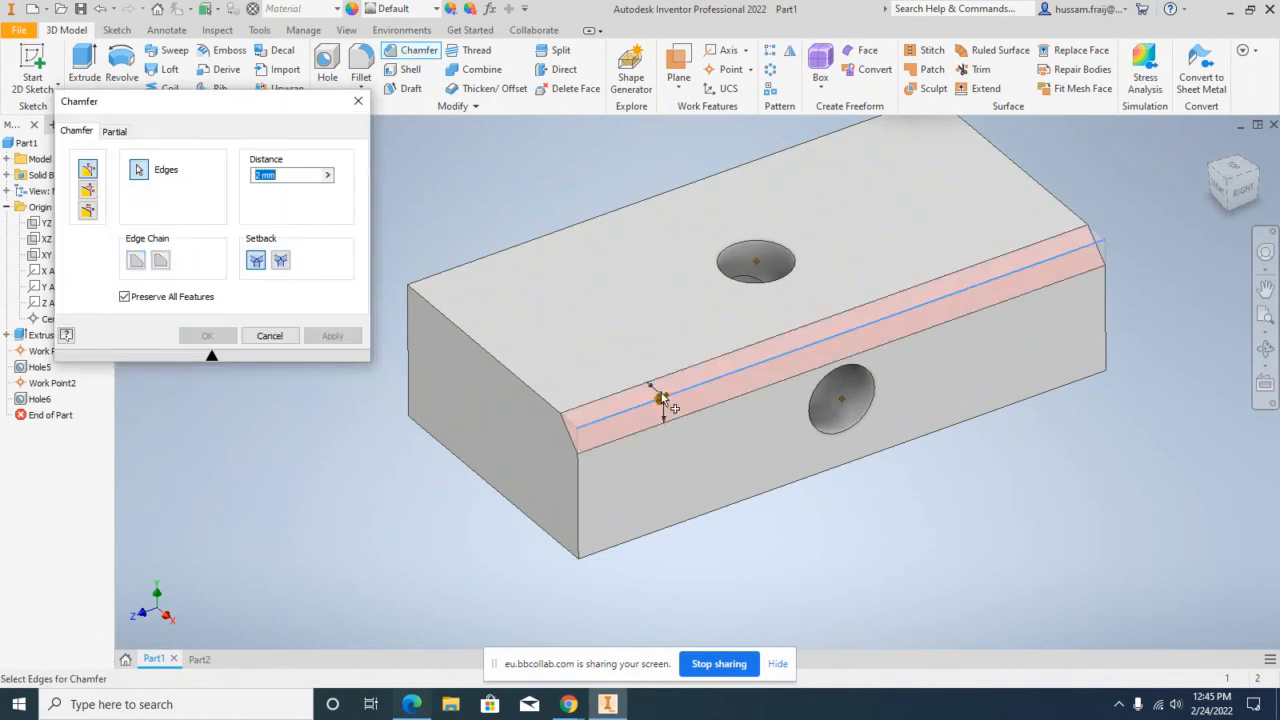
{"action": "left_click", "coordinate": [494, 362]}
{"action": "left_click", "coordinate": [577, 500]}
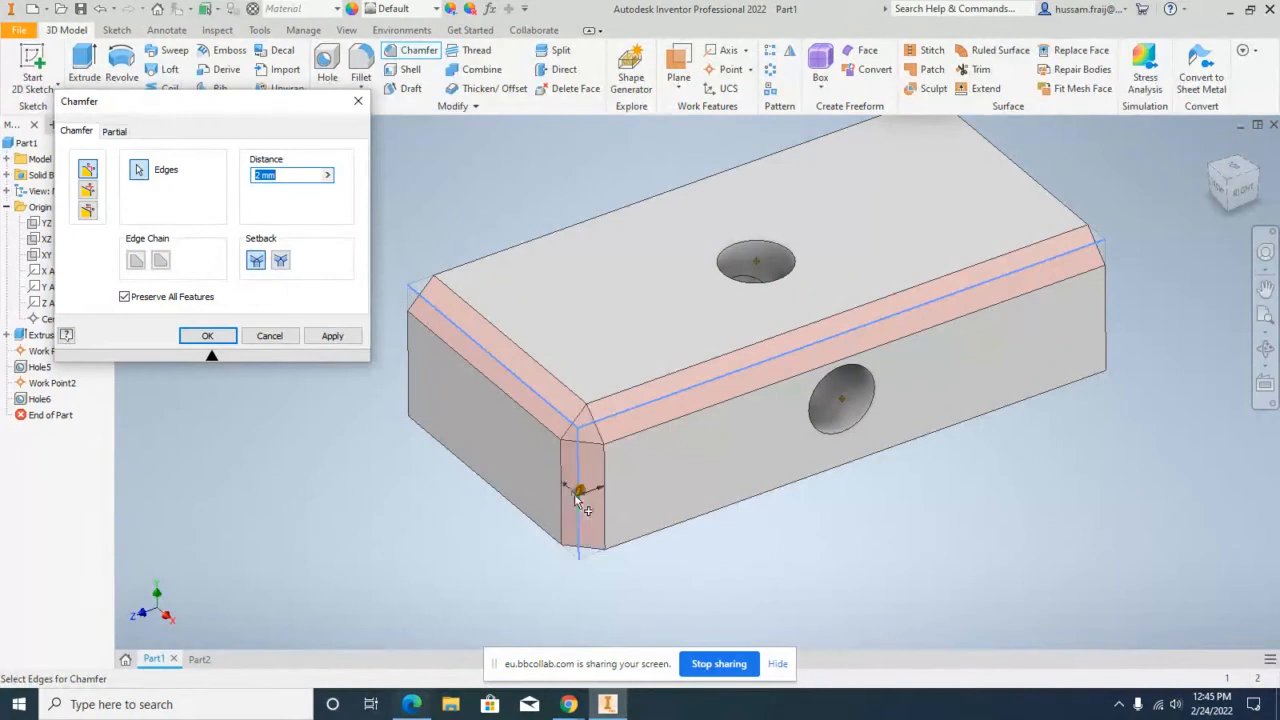
{"action": "left_click", "coordinate": [291, 180]}
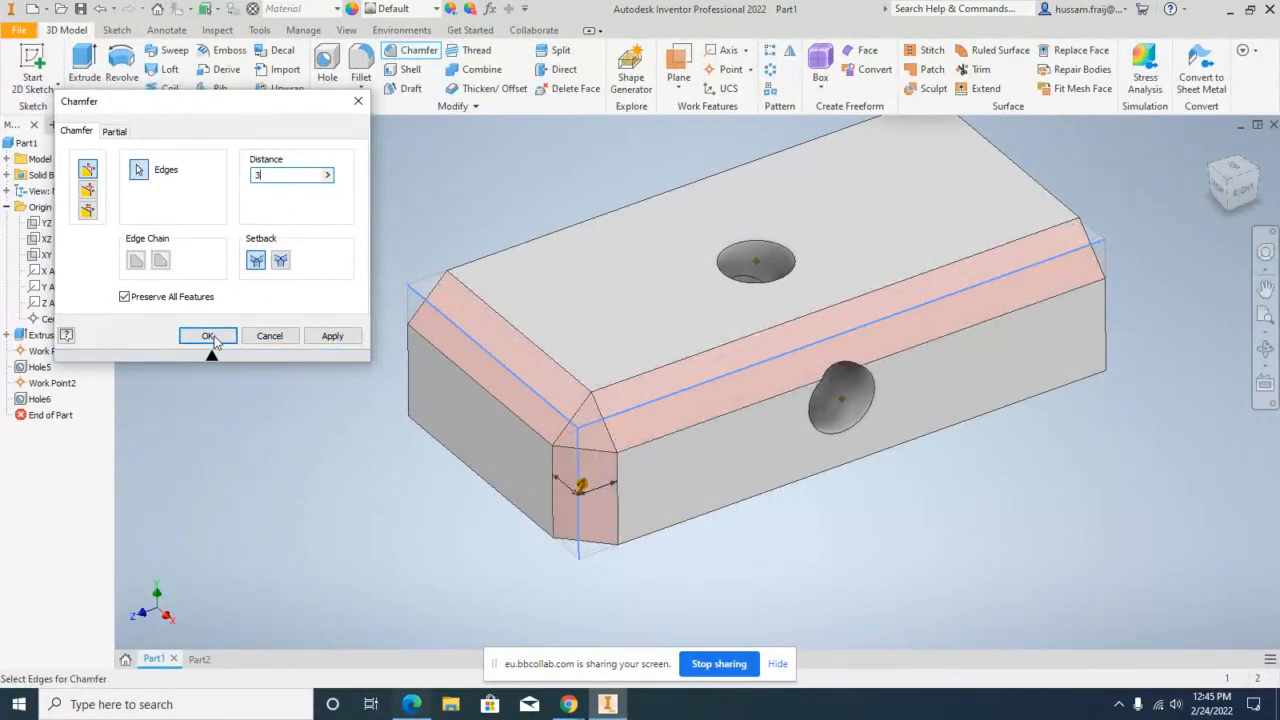
{"action": "left_click", "coordinate": [207, 336]}
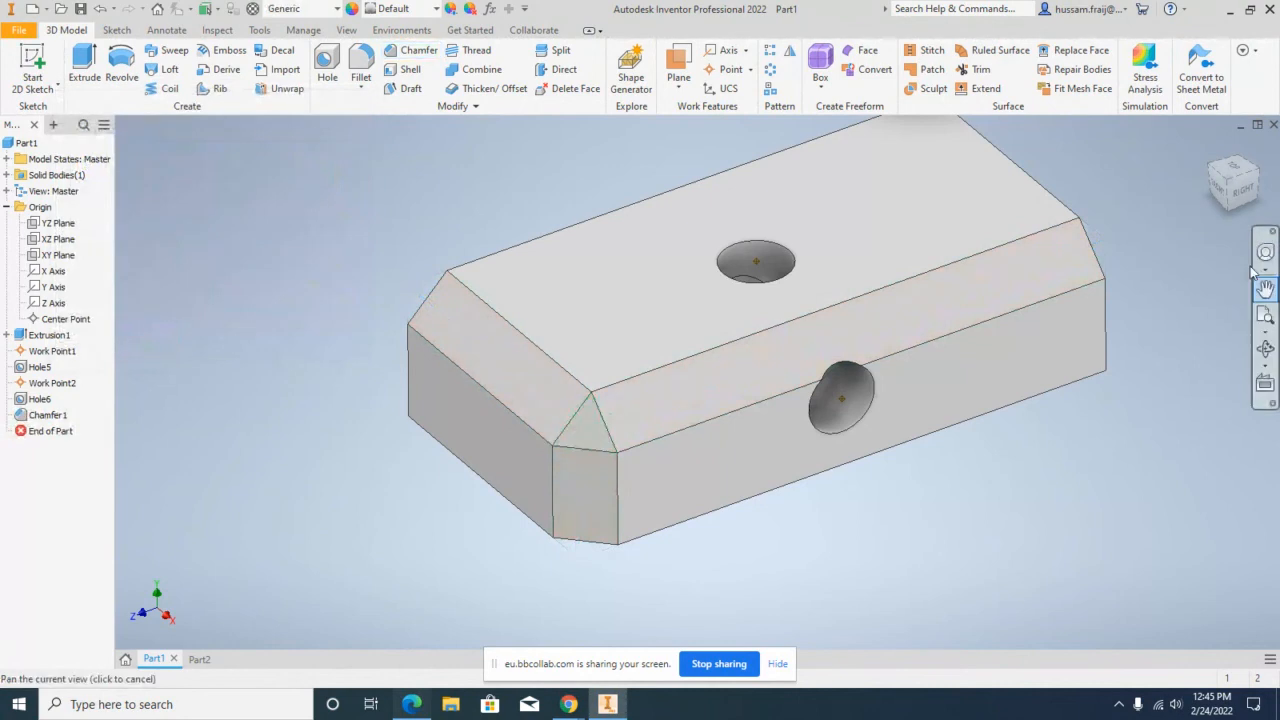
Step: Create a work point at the intersection of three planes, using the top face, long side face and front end face
{"action": "left_click", "coordinate": [1249, 188]}
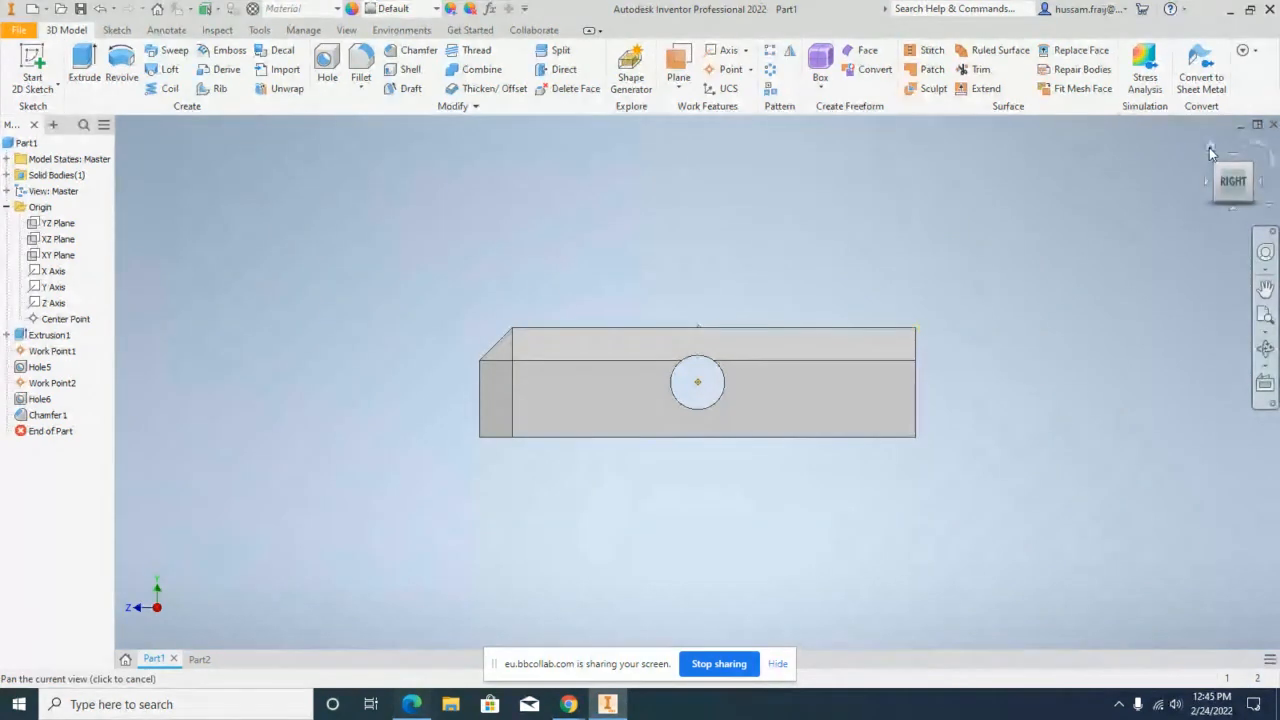
{"action": "left_click", "coordinate": [1209, 148]}
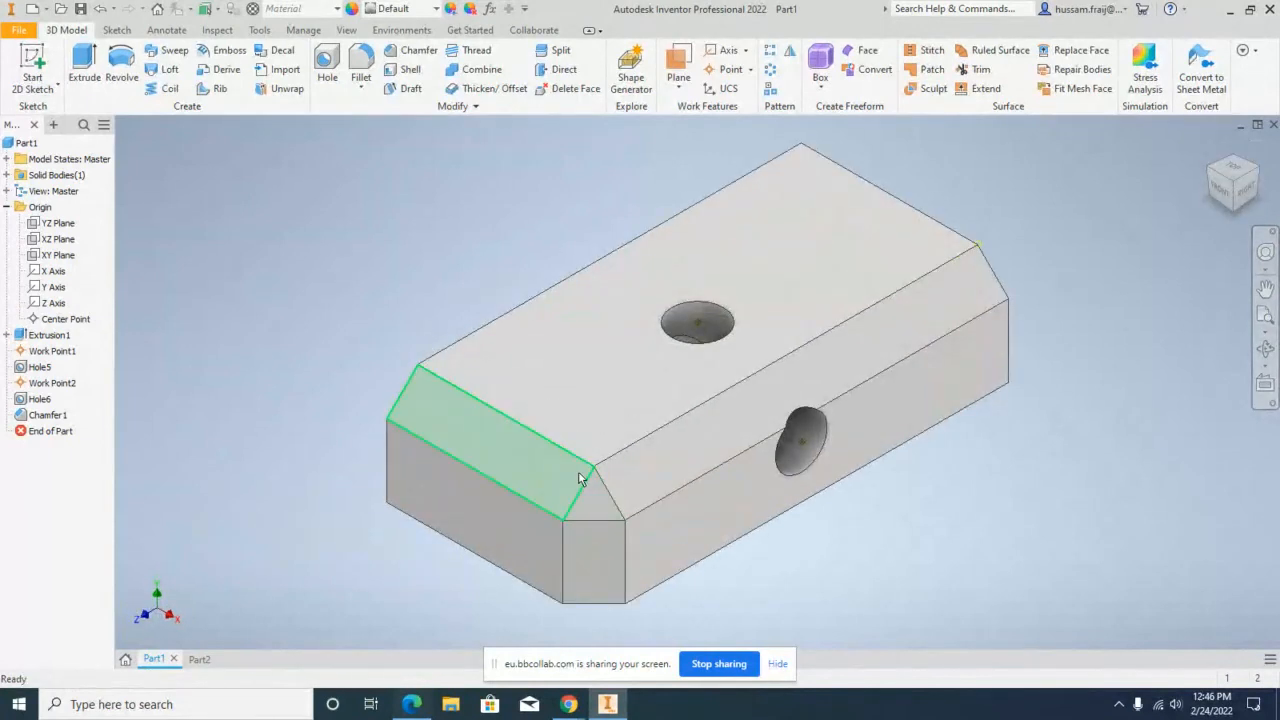
{"action": "scroll", "coordinate": [588, 480], "scroll_direction": "down", "scroll_amount": 3}
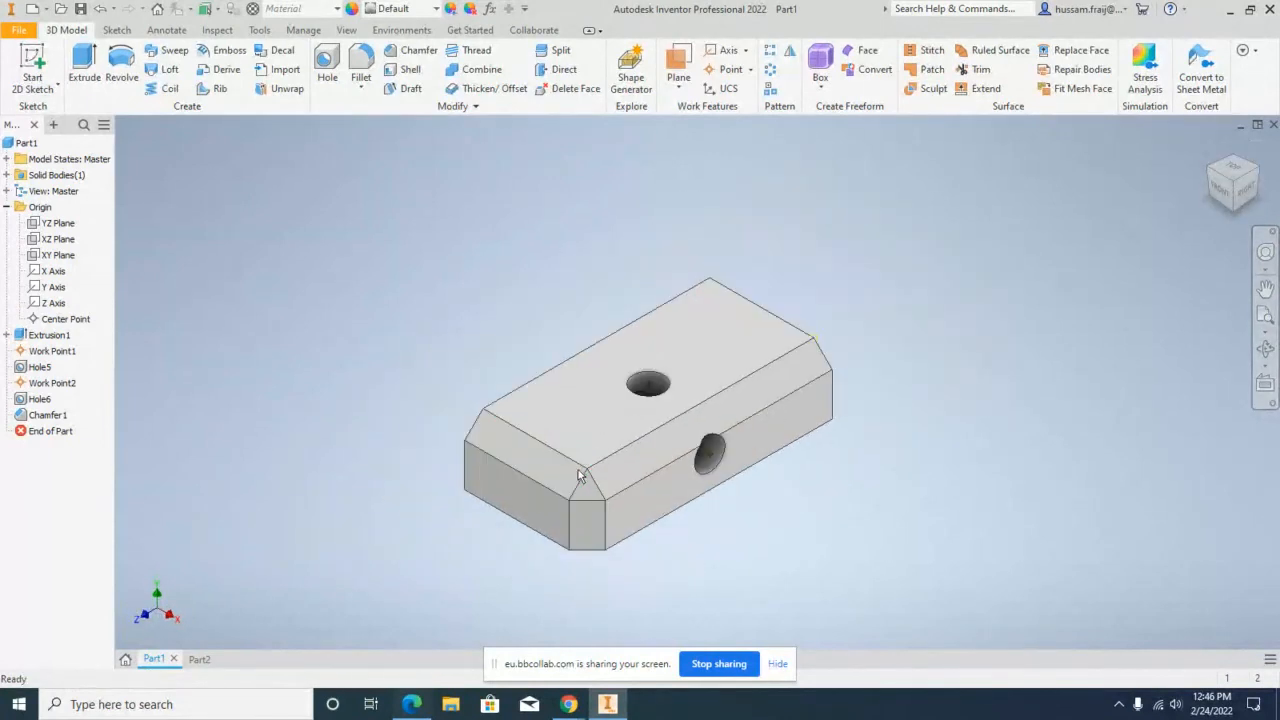
{"action": "left_click", "coordinate": [750, 69]}
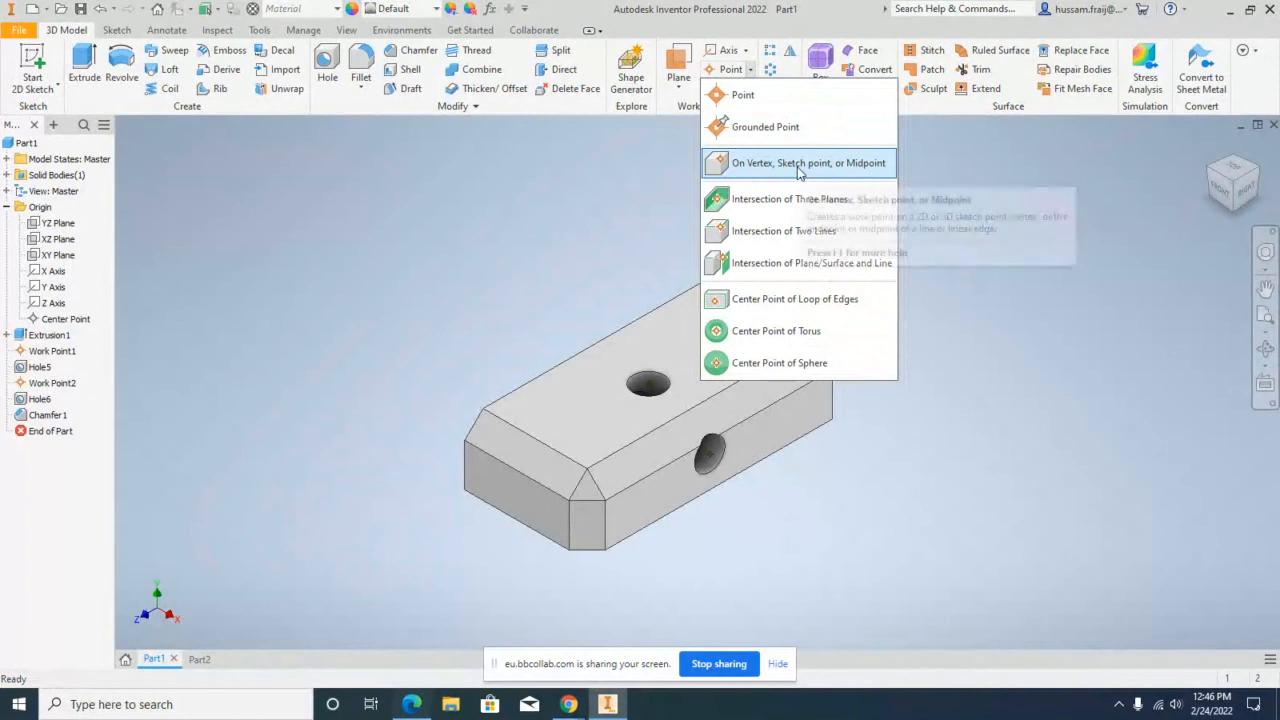
{"action": "left_click", "coordinate": [790, 199]}
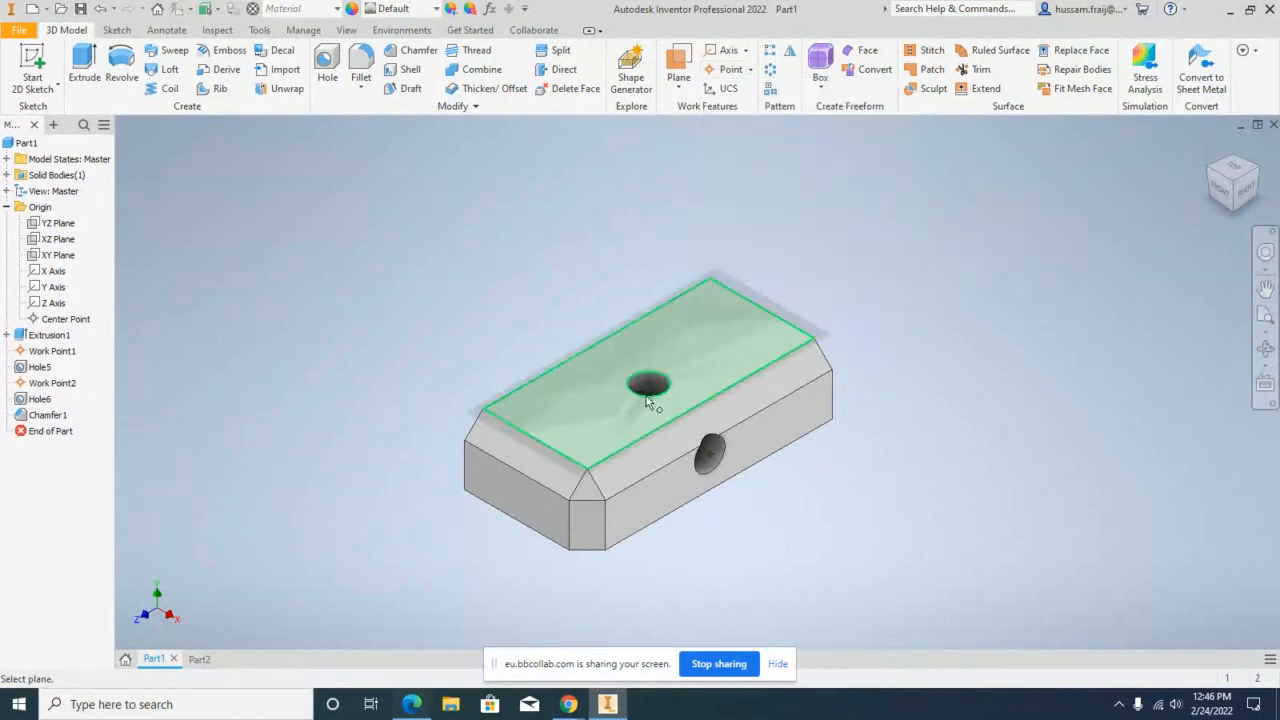
{"action": "left_click", "coordinate": [593, 416]}
{"action": "left_click", "coordinate": [670, 515]}
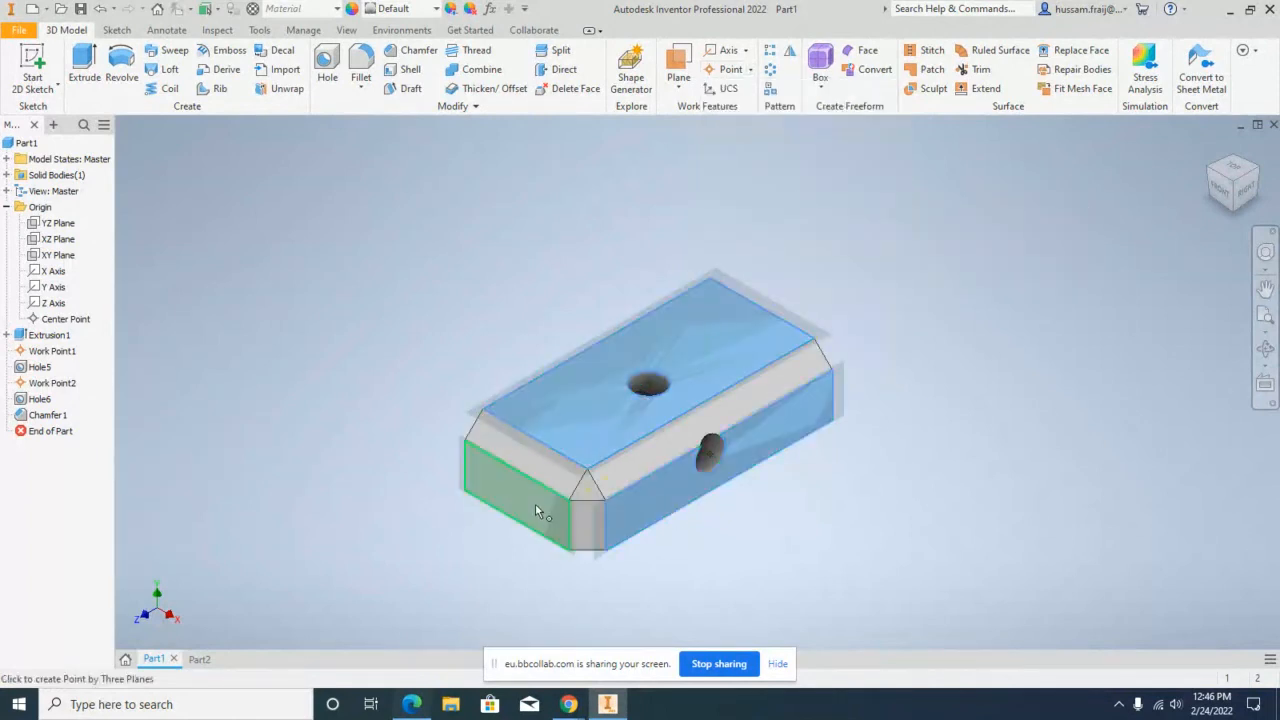
{"action": "left_click", "coordinate": [535, 504]}
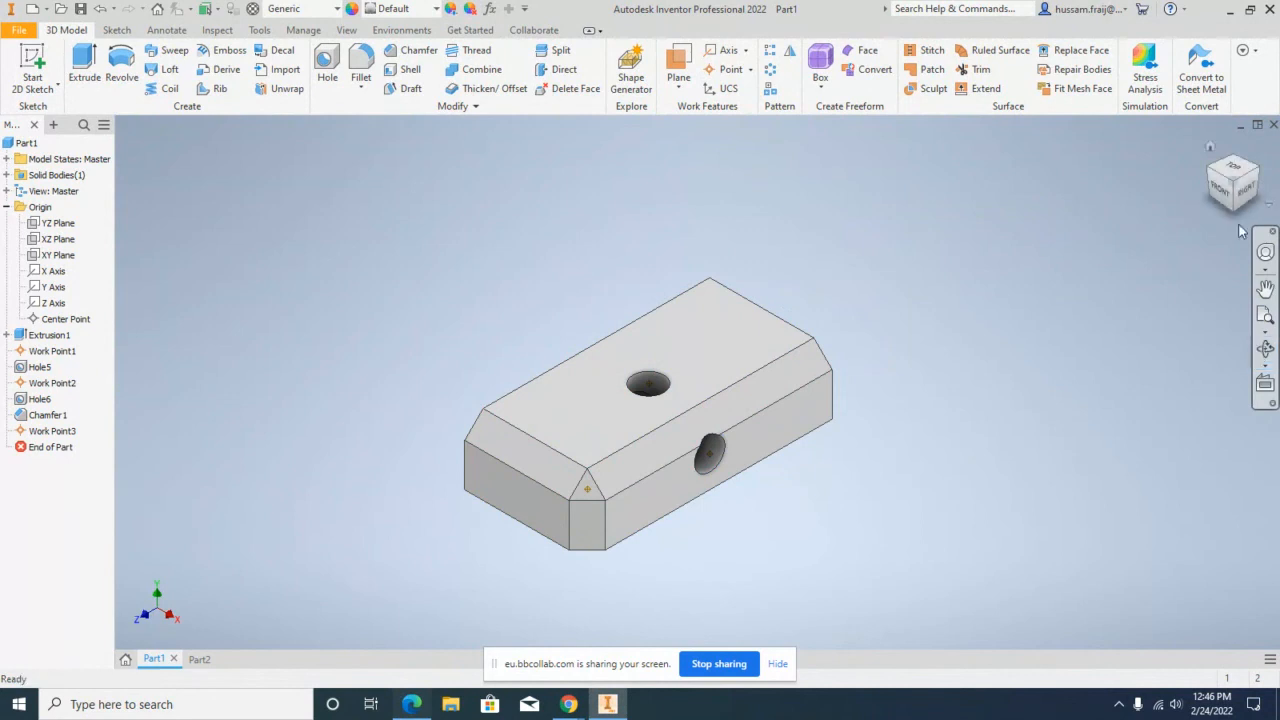
Step: Create a work axis through the work point at the chamfered corner and the diagonally opposite corner of the top face
{"action": "left_click", "coordinate": [1247, 192]}
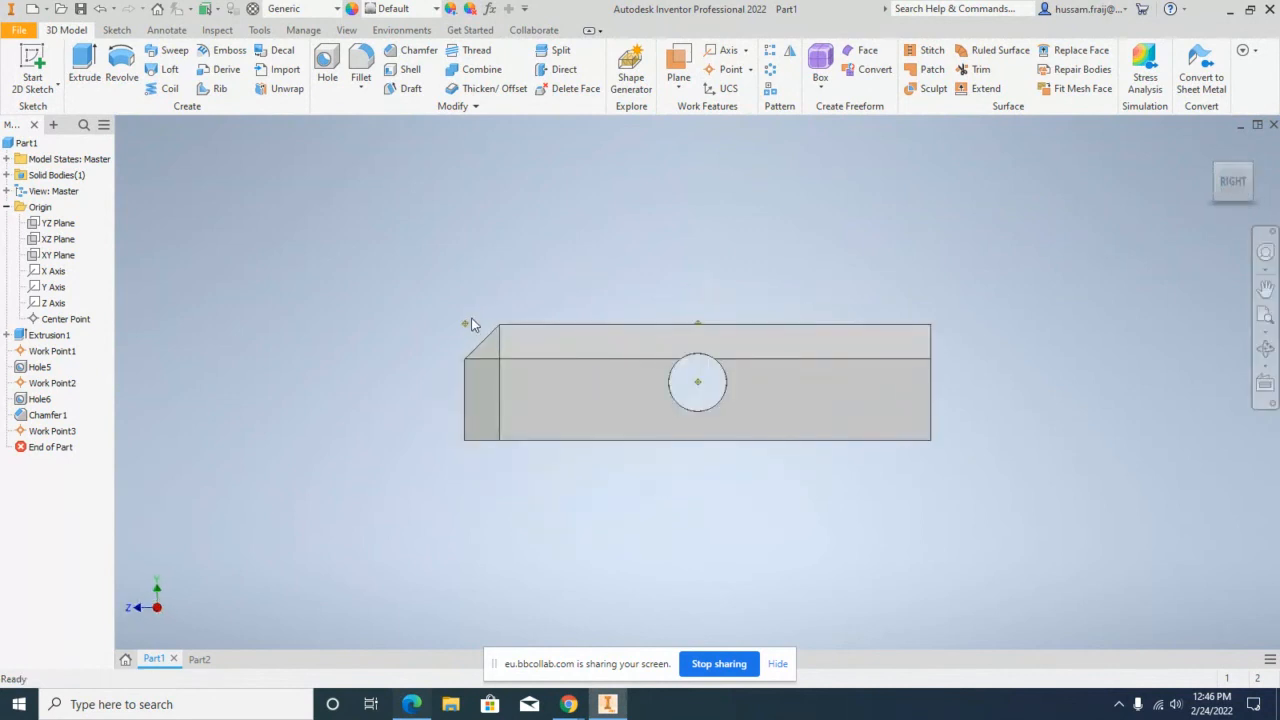
{"action": "left_click", "coordinate": [1206, 187]}
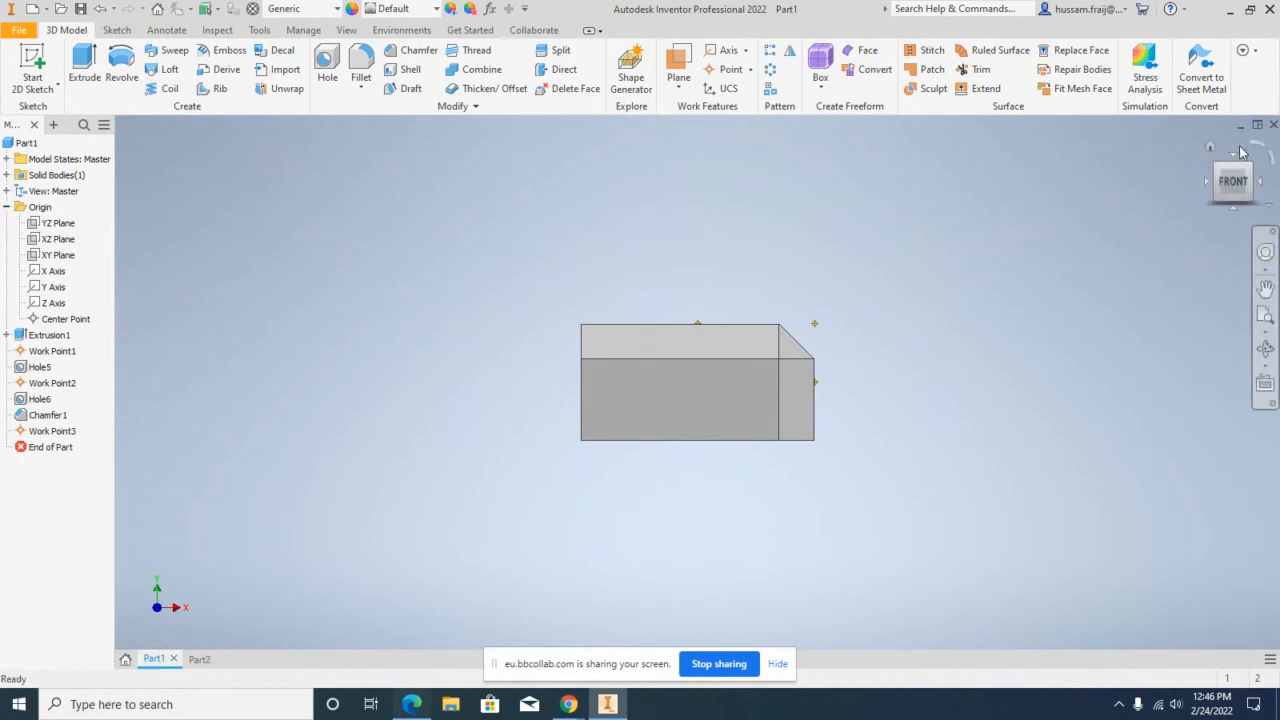
{"action": "left_click", "coordinate": [1234, 160]}
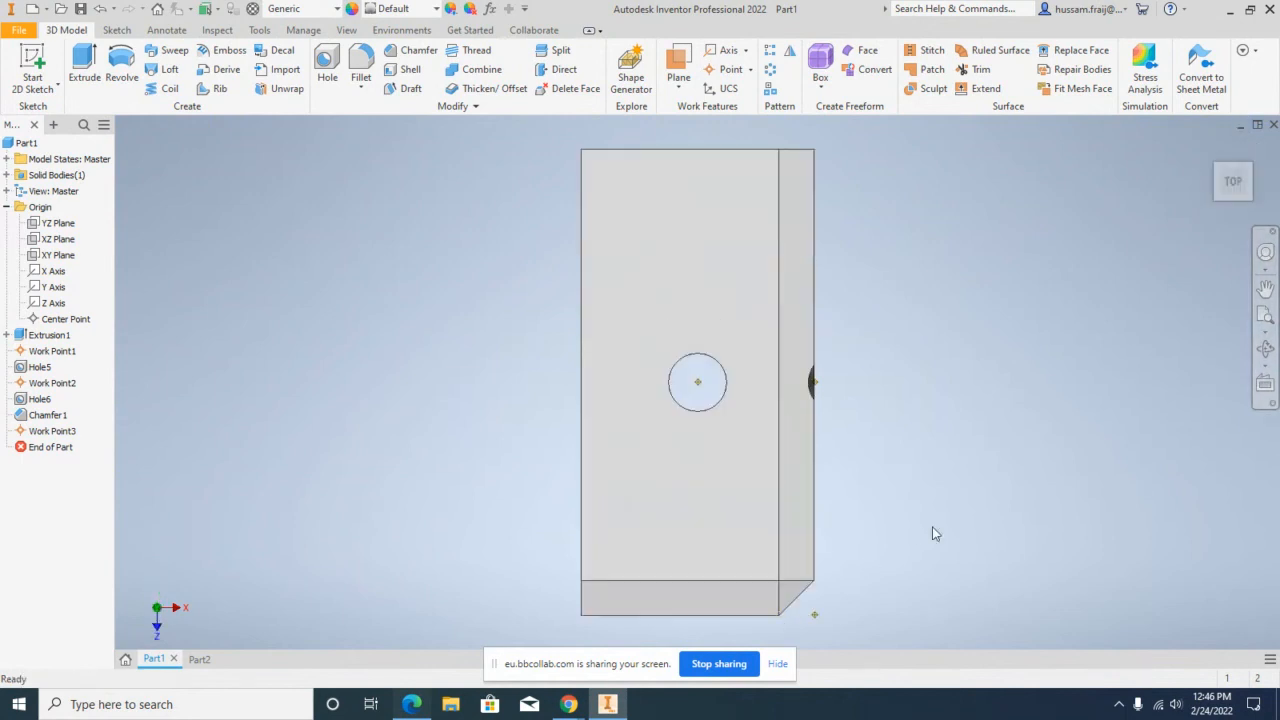
{"action": "left_click", "coordinate": [1209, 146]}
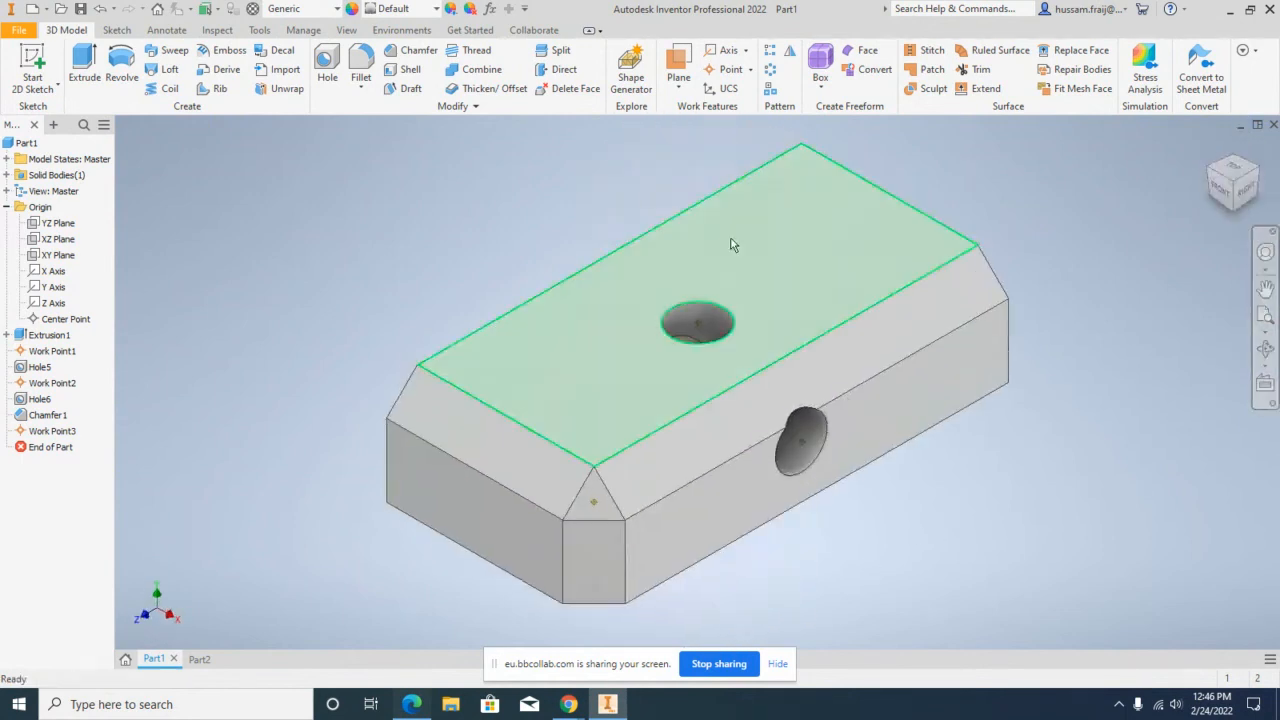
{"action": "left_click", "coordinate": [57, 86]}
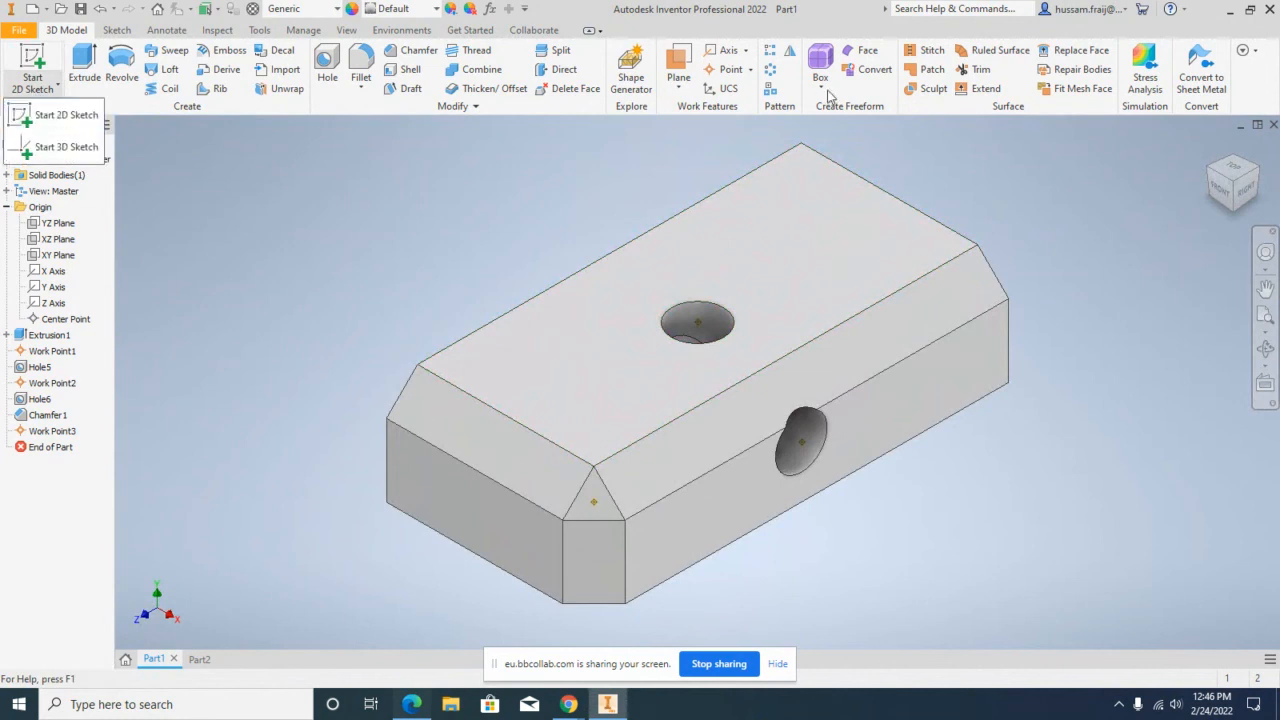
{"action": "left_click", "coordinate": [726, 50]}
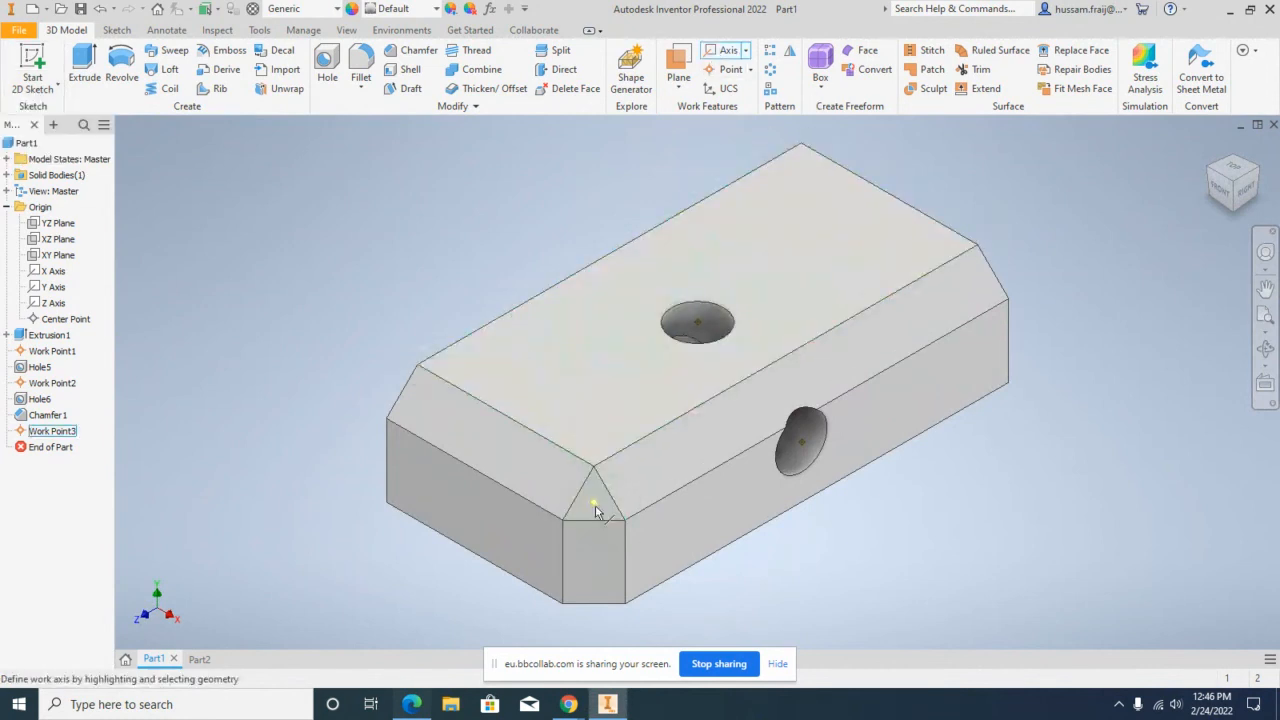
{"action": "left_click", "coordinate": [594, 504]}
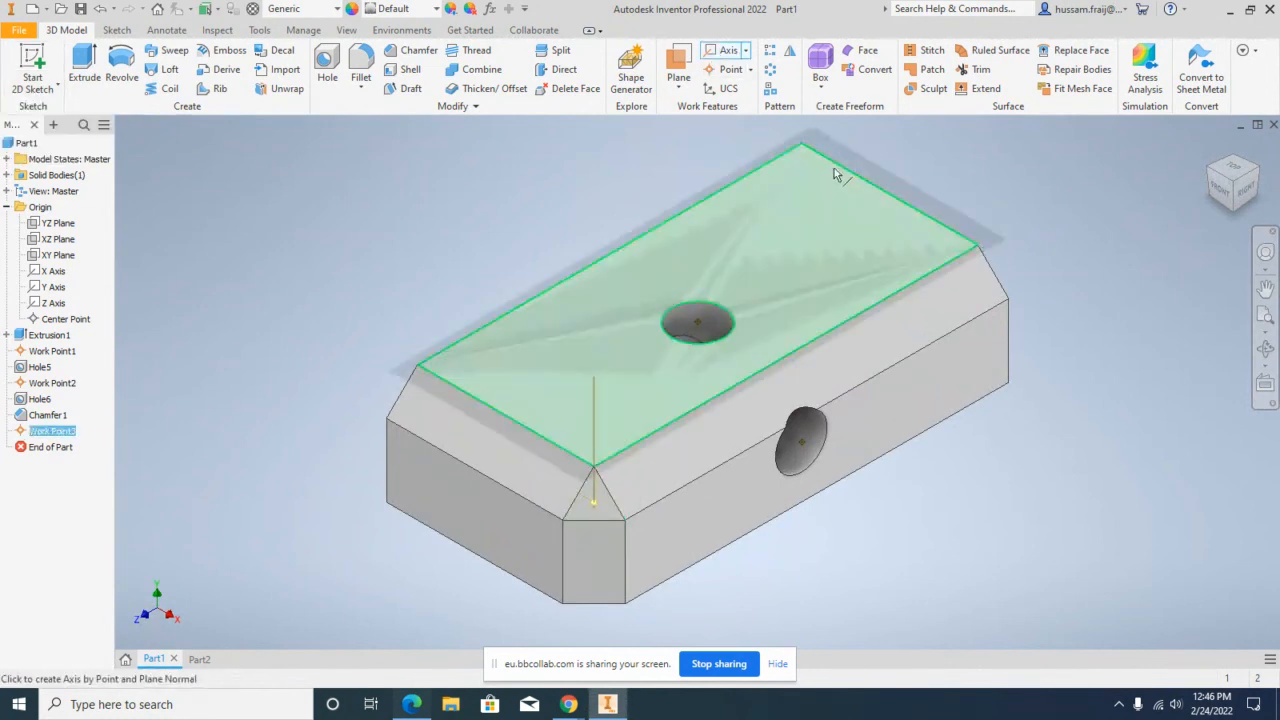
{"action": "left_click", "coordinate": [835, 175]}
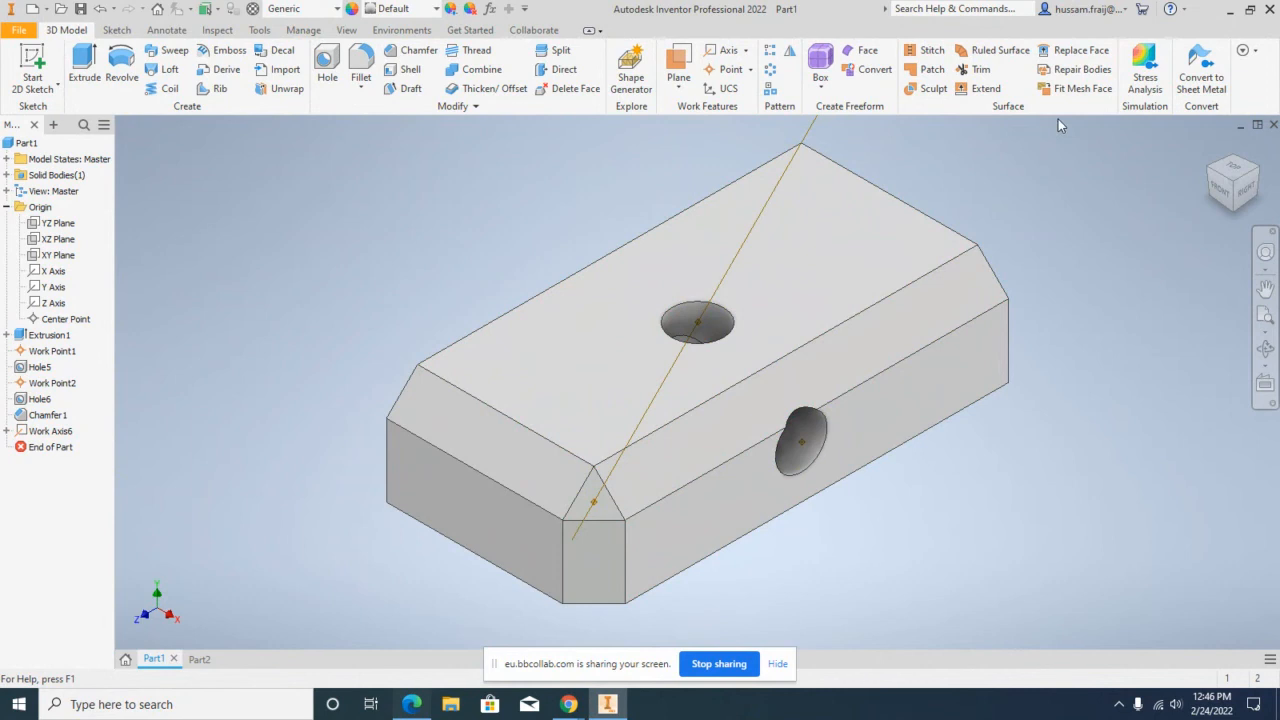
Step: Create a work point on the vertex at the far end of the top face's chamfered long edge
{"action": "left_click", "coordinate": [749, 69]}
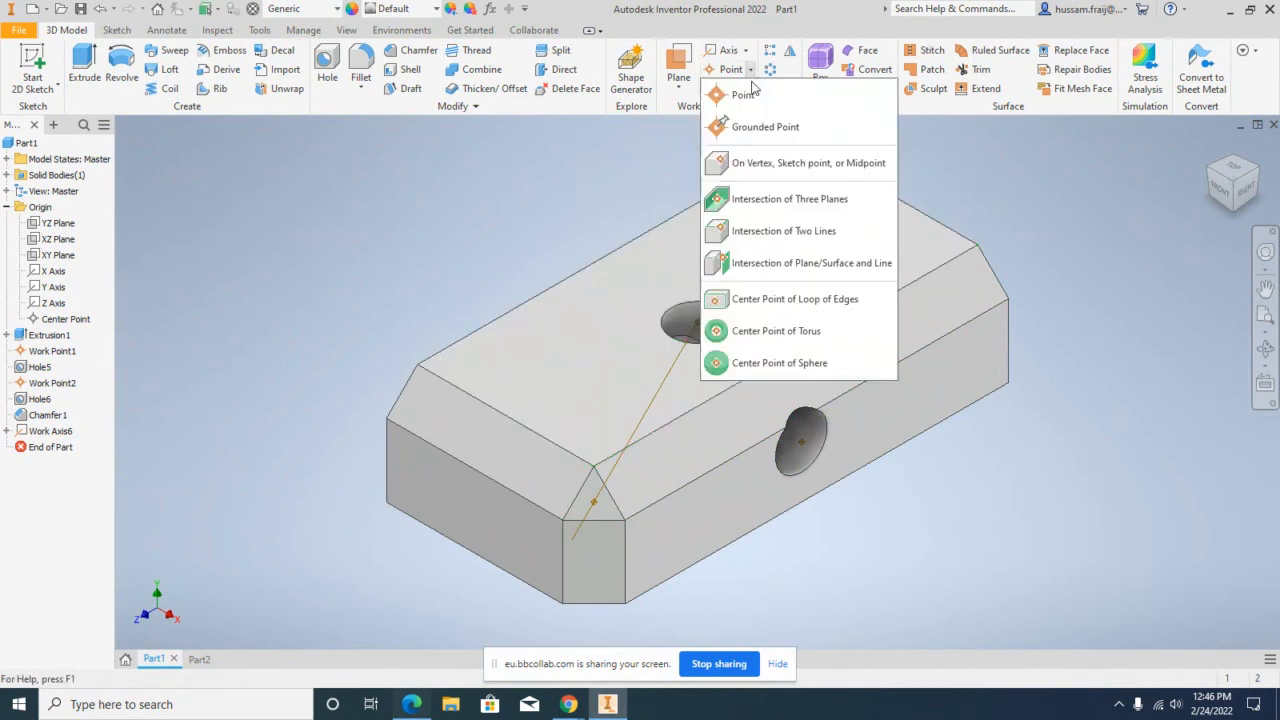
{"action": "left_click", "coordinate": [767, 163]}
{"action": "left_click", "coordinate": [977, 244]}
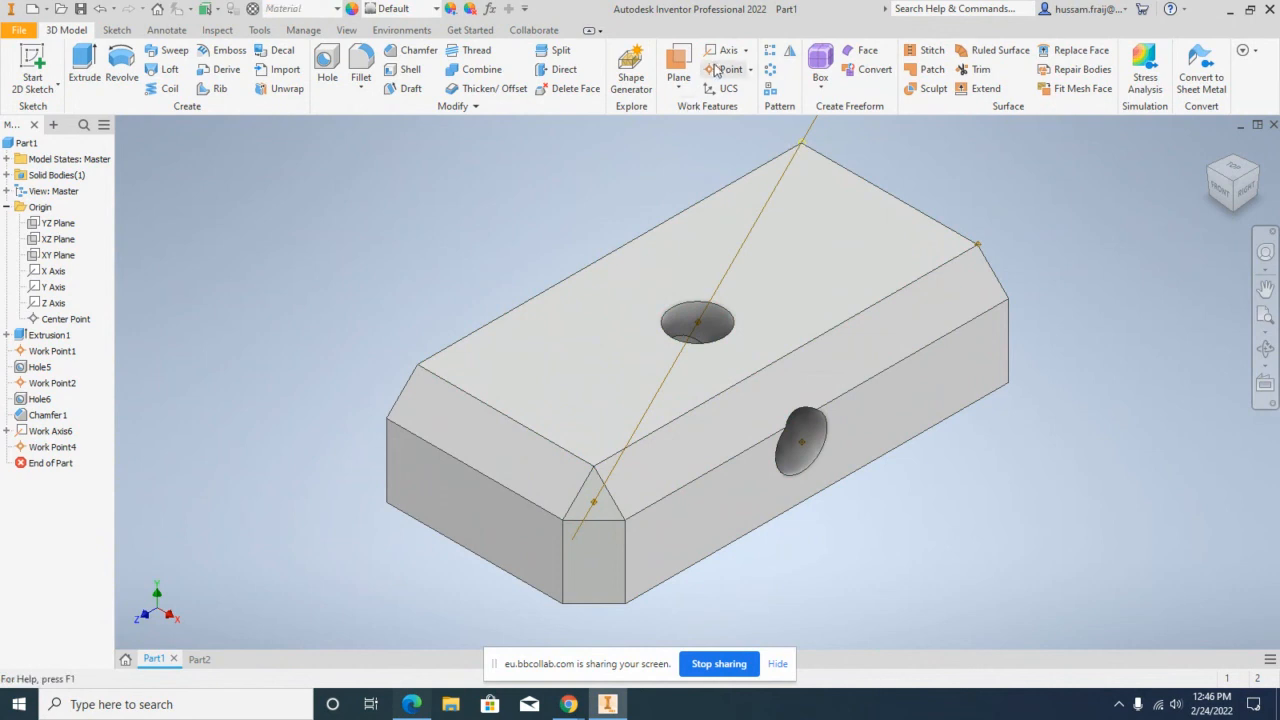
Step: Create an intersection-of-two-lines work point at the top face's near corner, using its chamfered long edge
{"action": "left_click", "coordinate": [749, 69]}
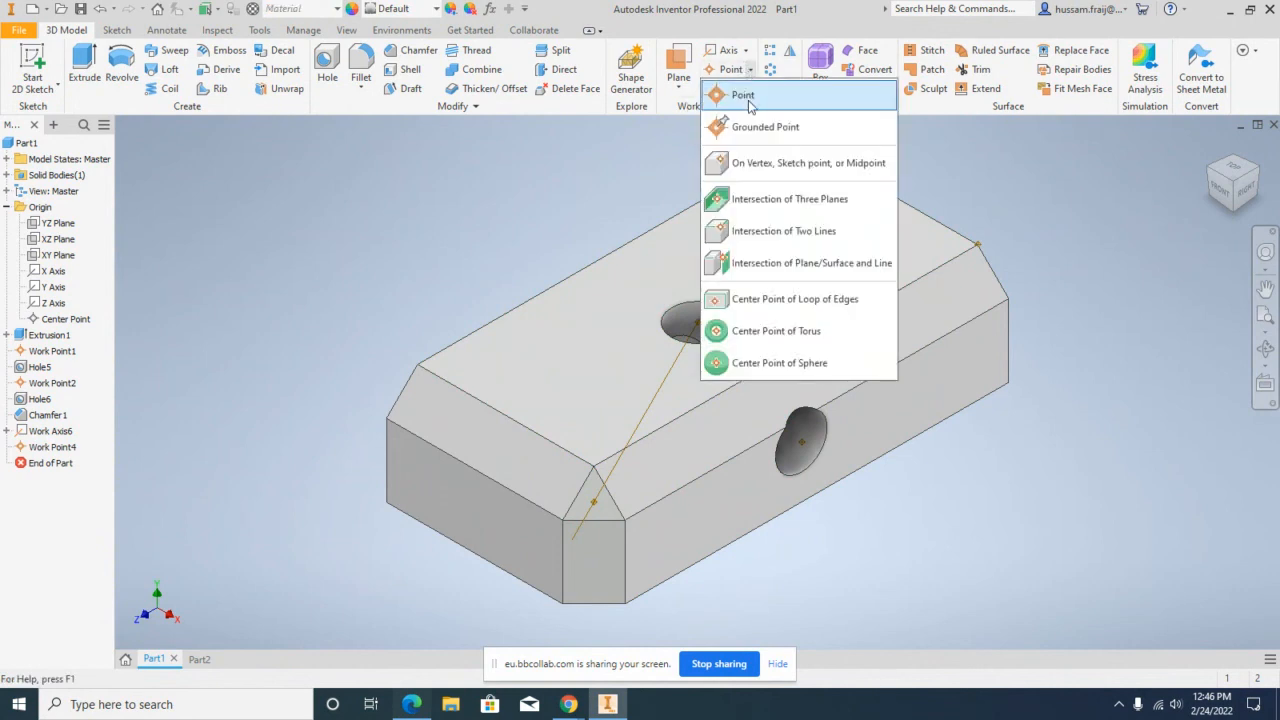
{"action": "left_click", "coordinate": [786, 238]}
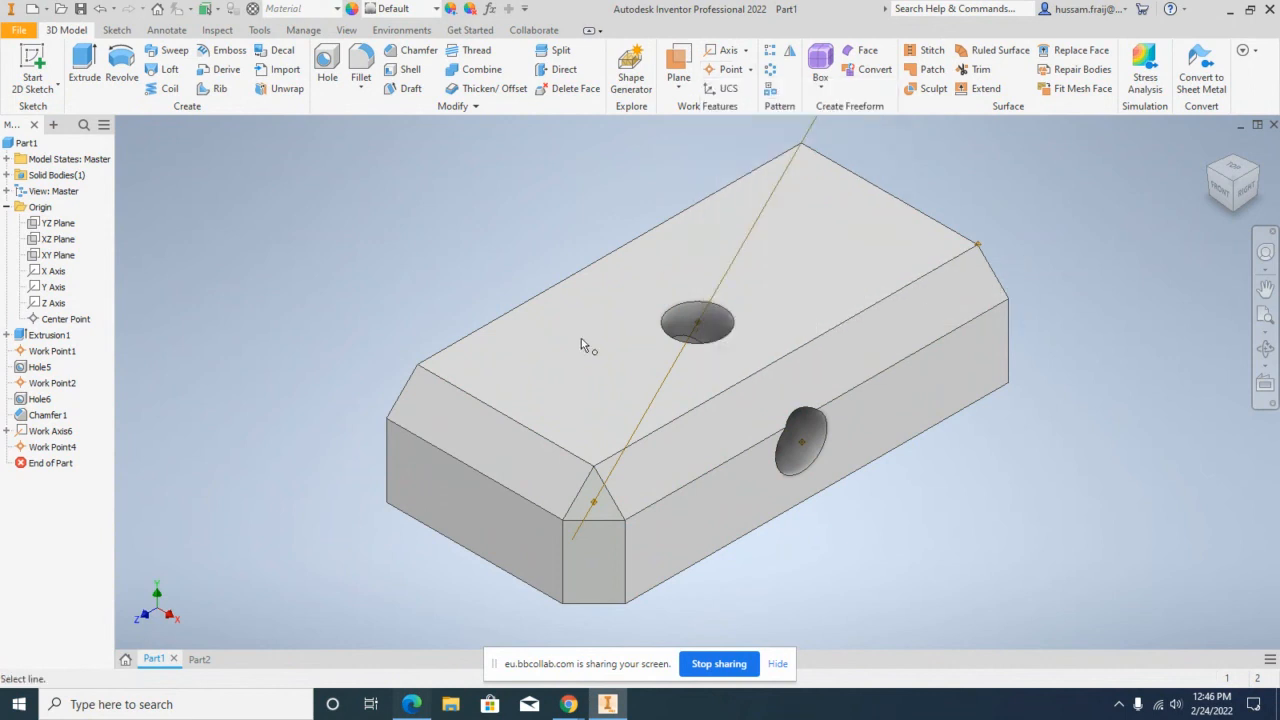
{"action": "left_click", "coordinate": [630, 447]}
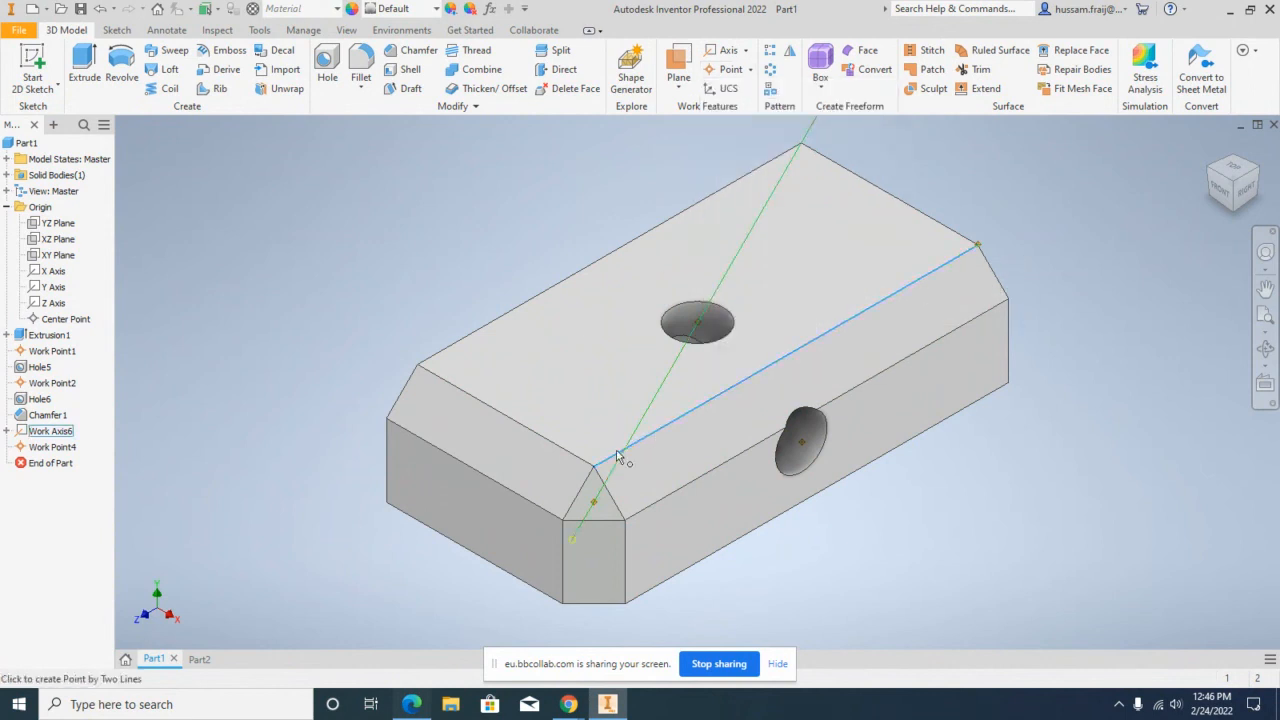
Step: Create a work point where the corner facet's sloping edge intersects the lower edge of the long side chamfer
{"action": "left_click", "coordinate": [563, 527]}
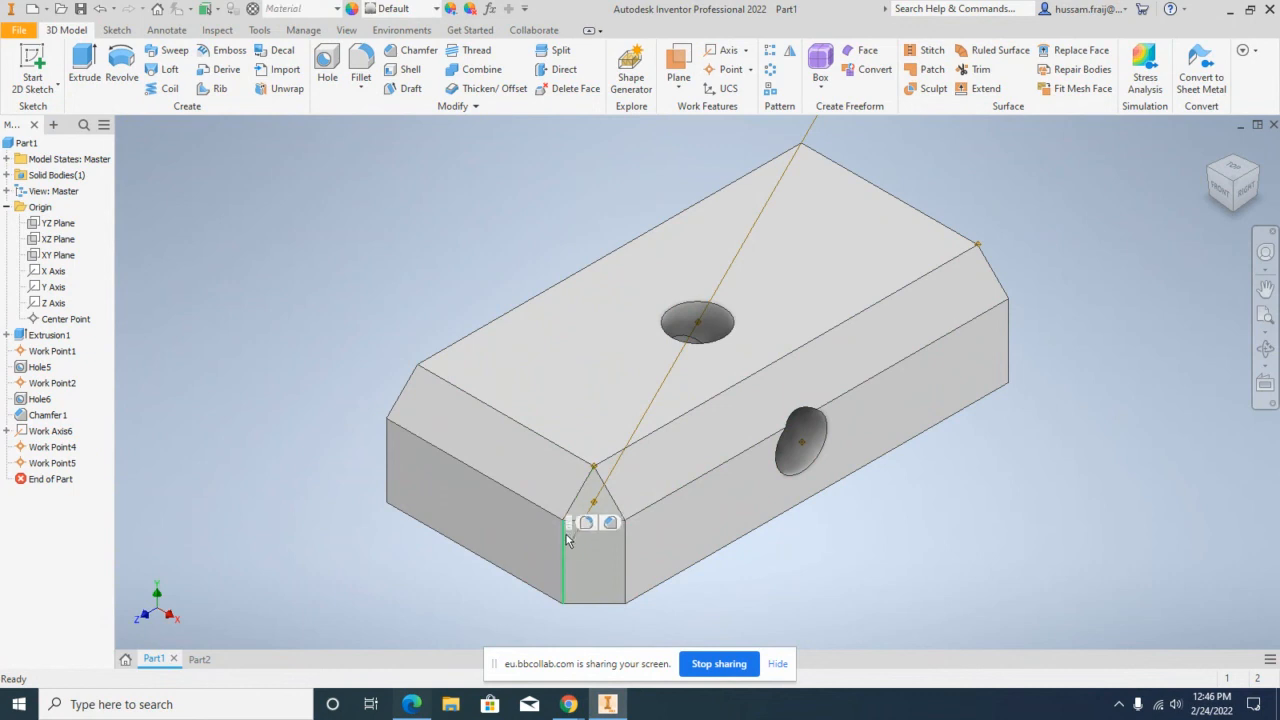
{"action": "left_click", "coordinate": [608, 484]}
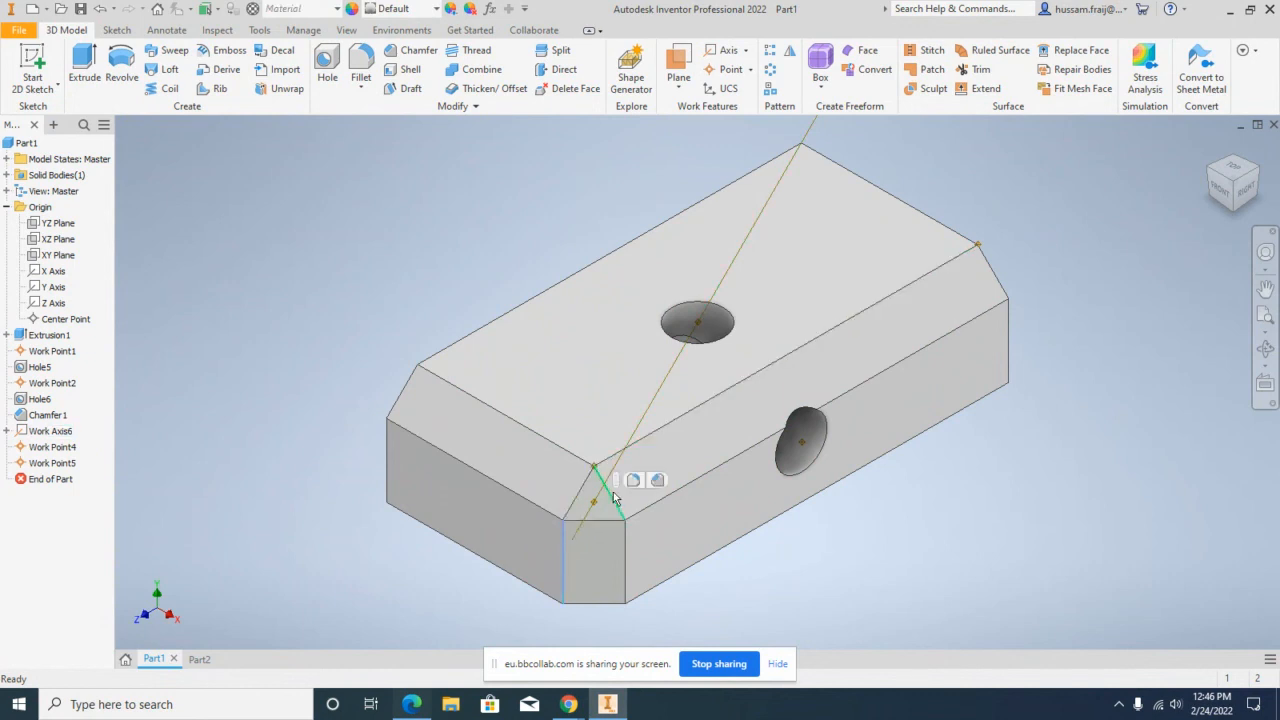
{"action": "left_click", "coordinate": [751, 72]}
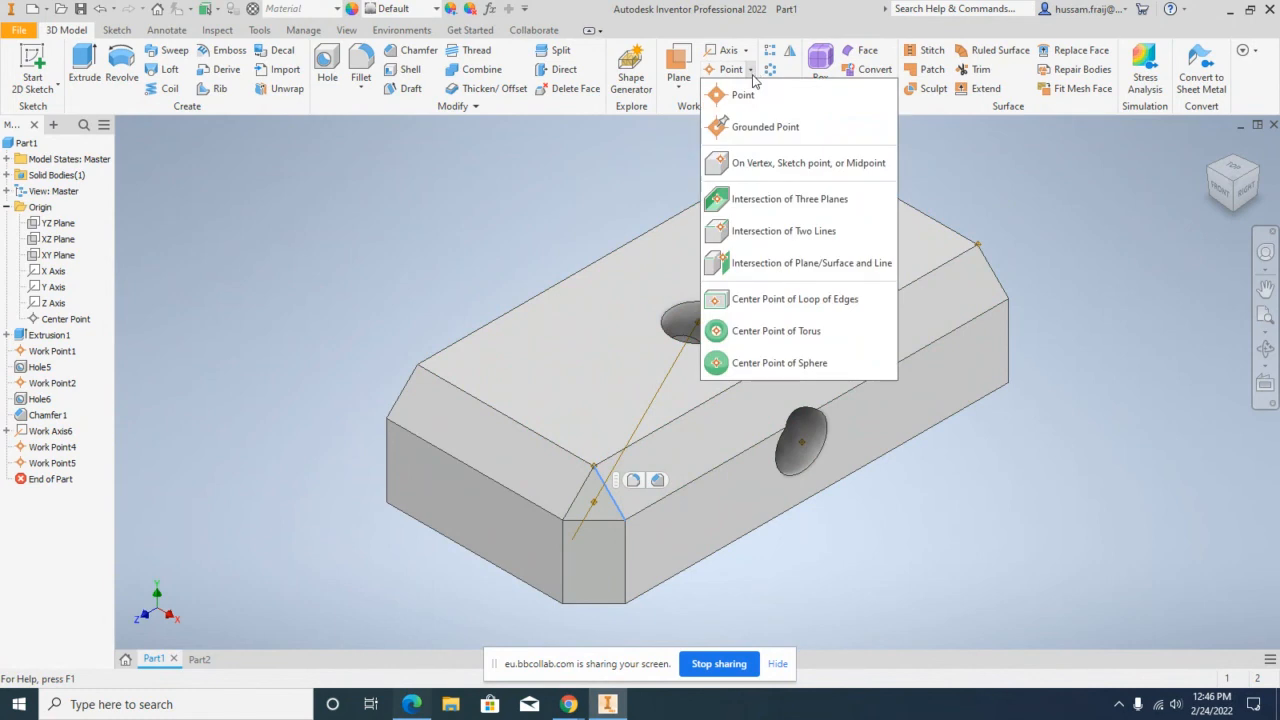
{"action": "left_click", "coordinate": [773, 232]}
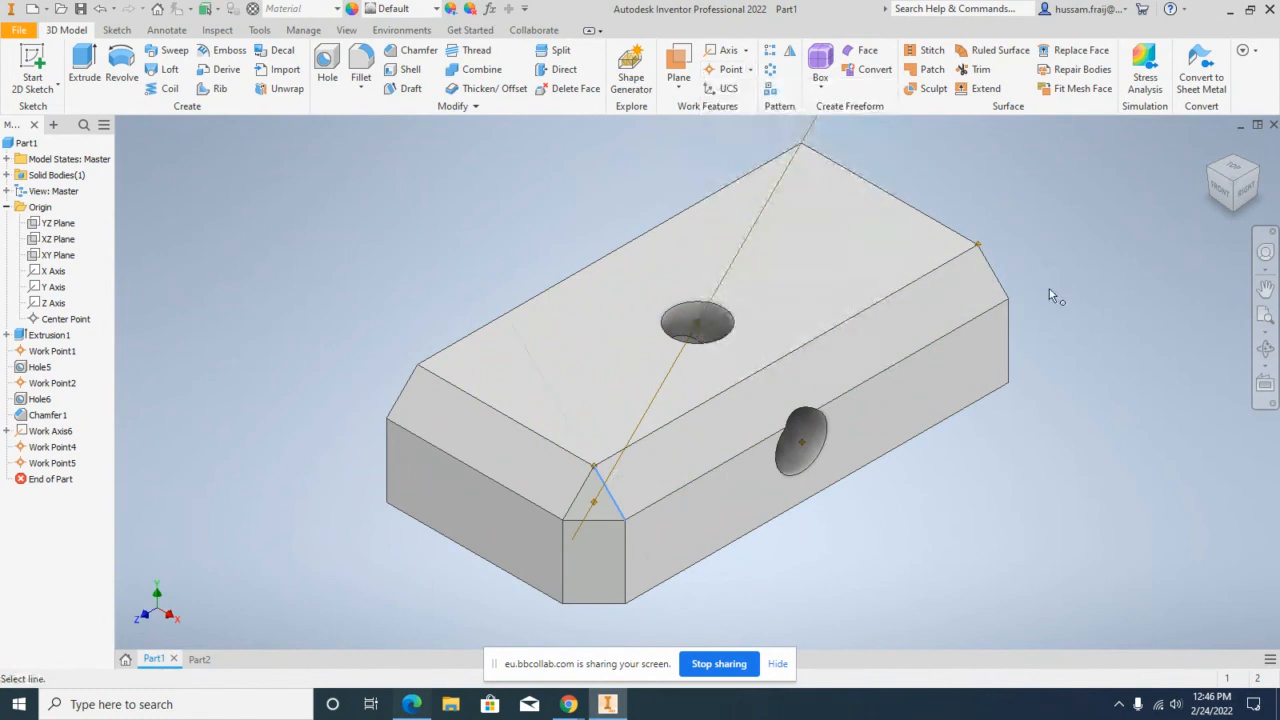
{"action": "left_click", "coordinate": [991, 312]}
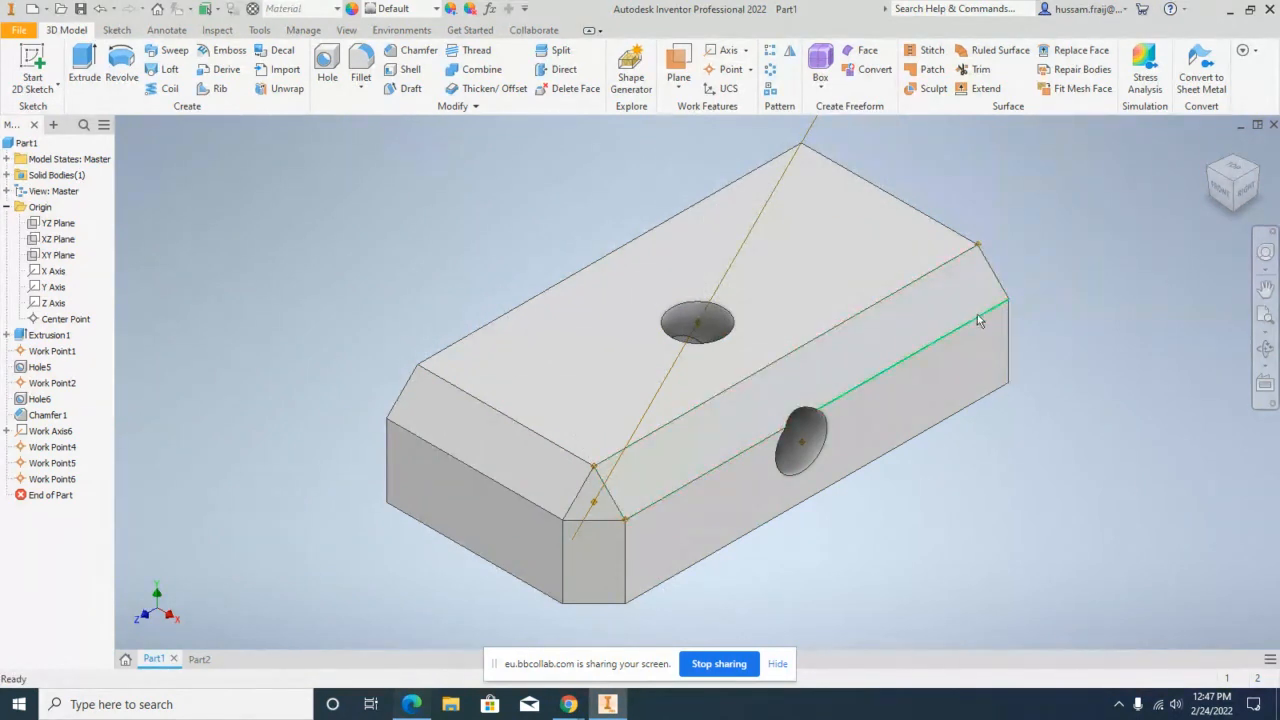
Step: Try to create a plane-and-line intersection work point using the top face and the sloping edge at the long chamfer's far end
{"action": "left_click", "coordinate": [751, 70]}
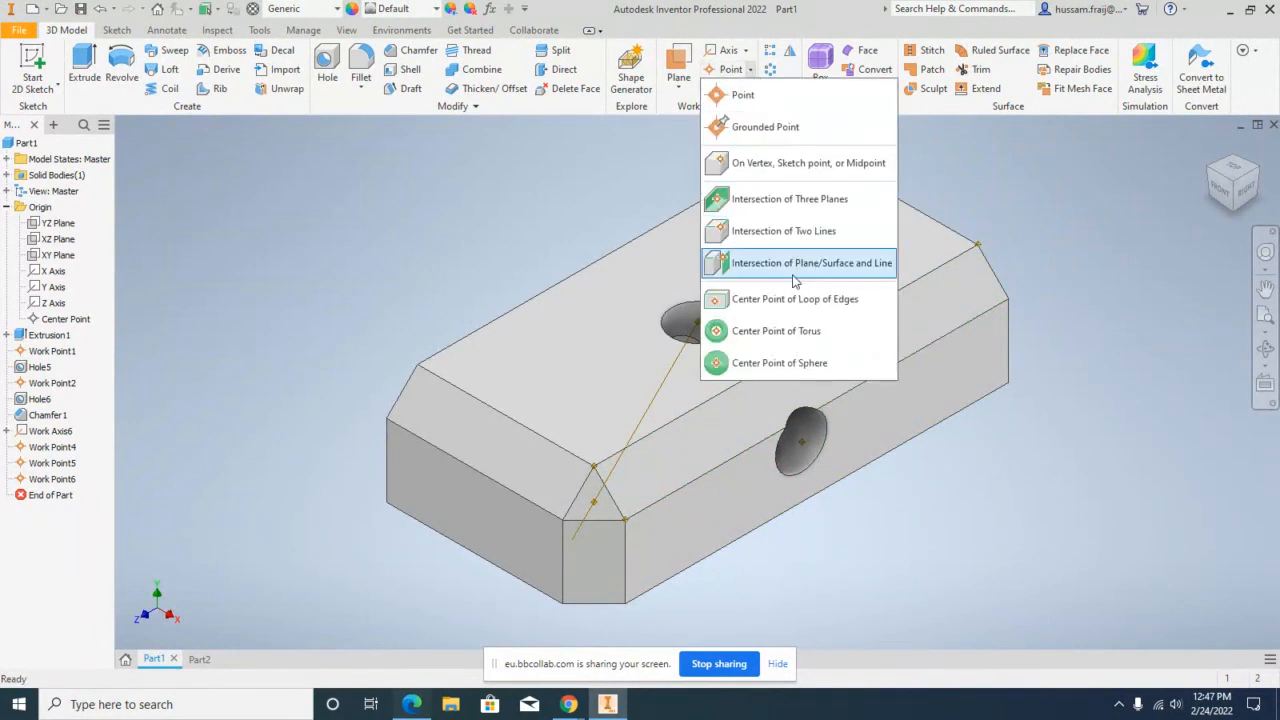
{"action": "left_click", "coordinate": [748, 266]}
{"action": "left_click", "coordinate": [913, 284]}
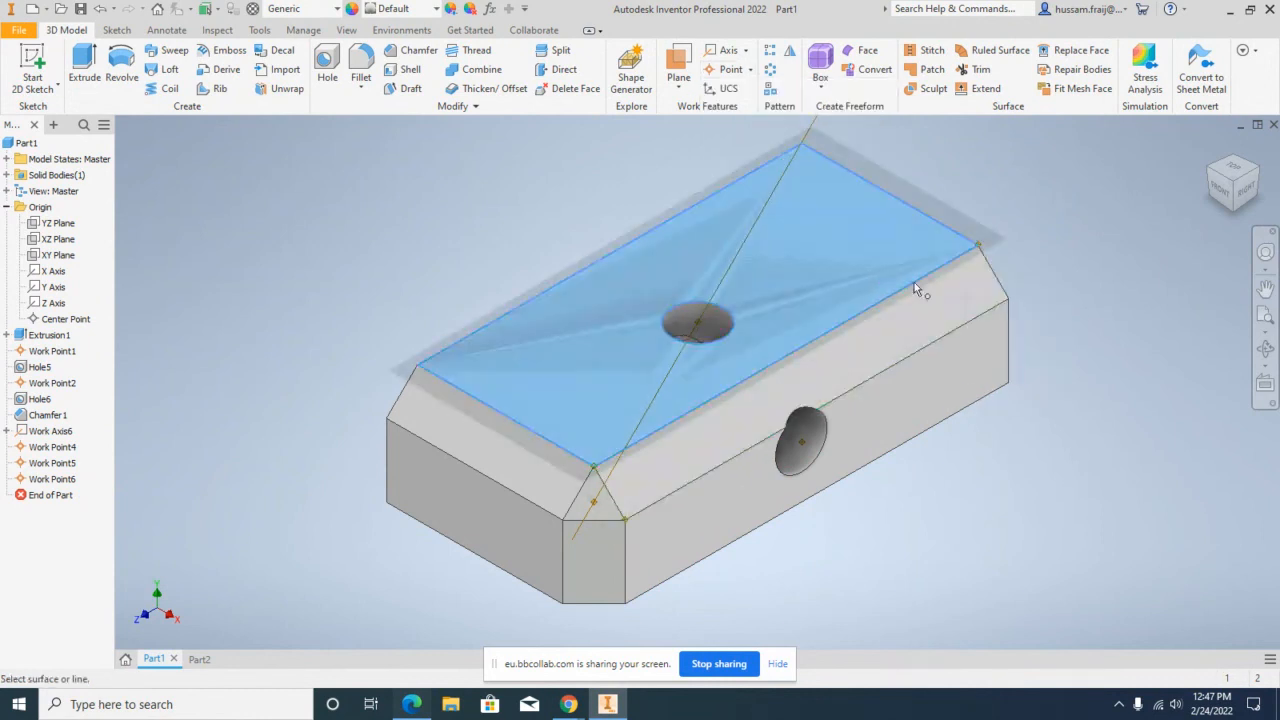
{"action": "left_click", "coordinate": [995, 276]}
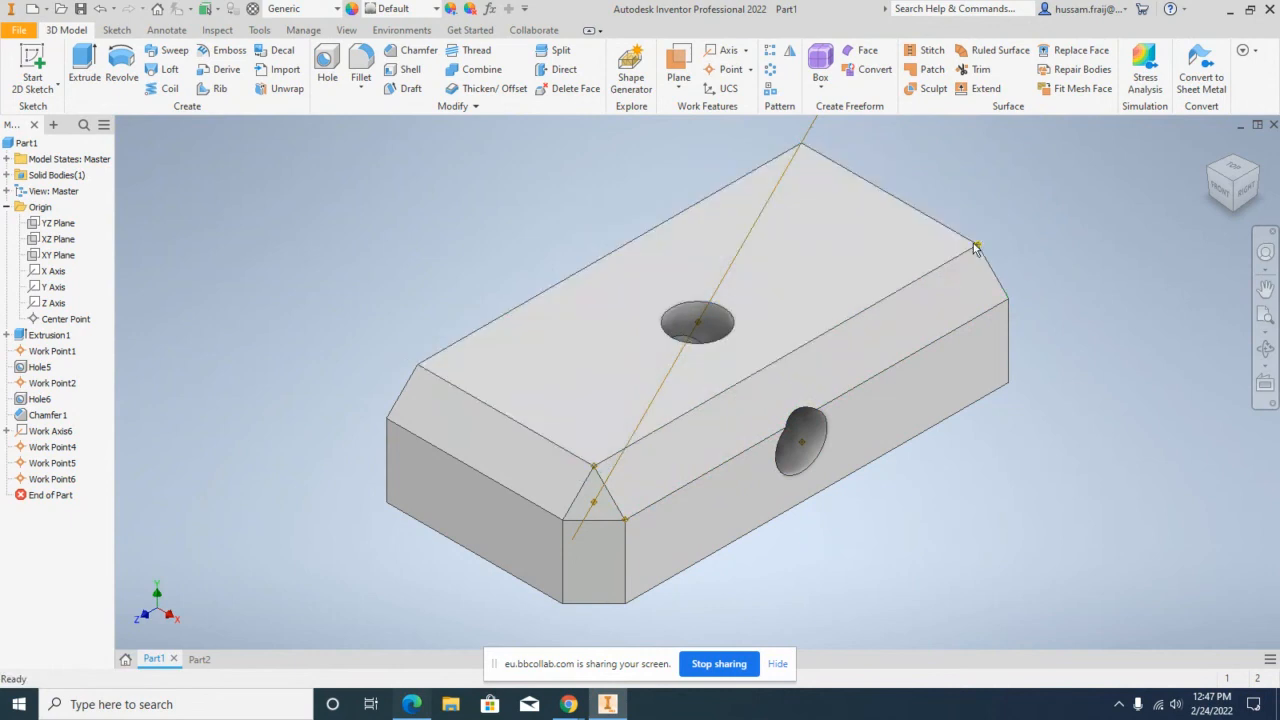
{"action": "right_click", "coordinate": [430, 215]}
{"action": "left_click", "coordinate": [367, 214]}
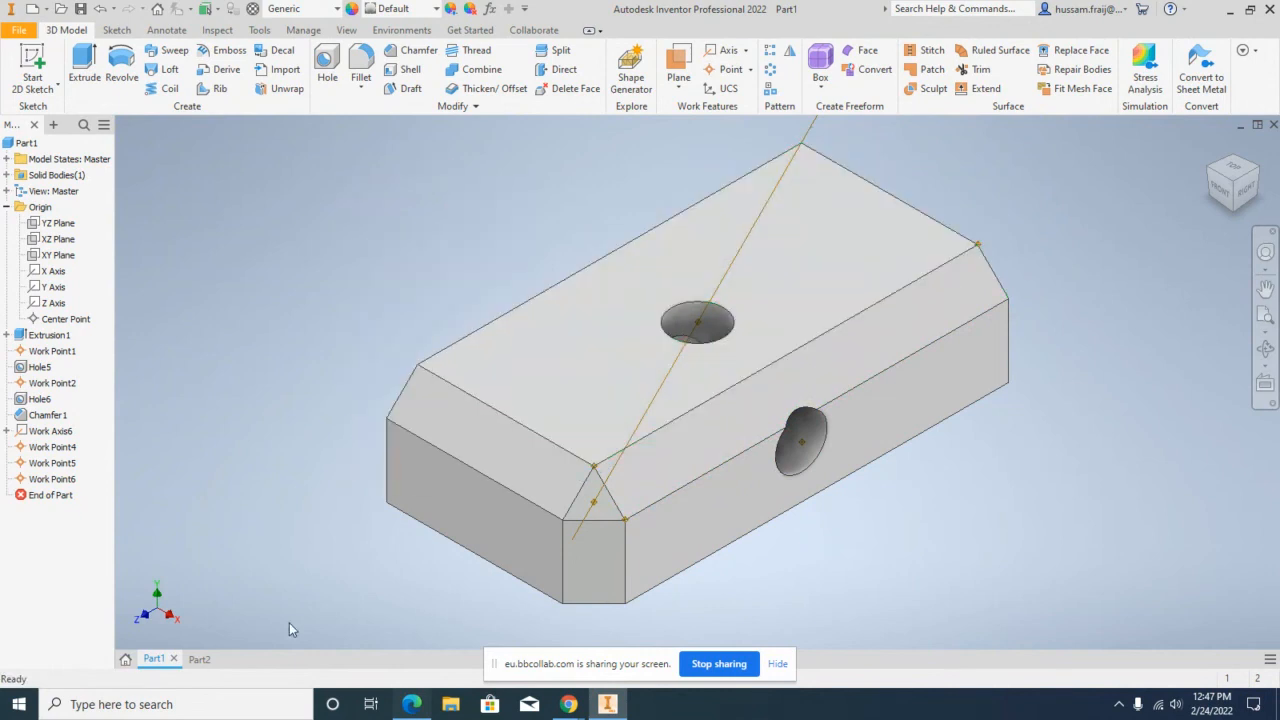
Step: Switch to the Chapter # 7 (Work Features) PDF in the browser and show Figure 7–1 enlarged
{"action": "left_click", "coordinate": [411, 704]}
{"action": "scroll", "coordinate": [800, 338], "scroll_direction": "up", "scroll_amount": 1}
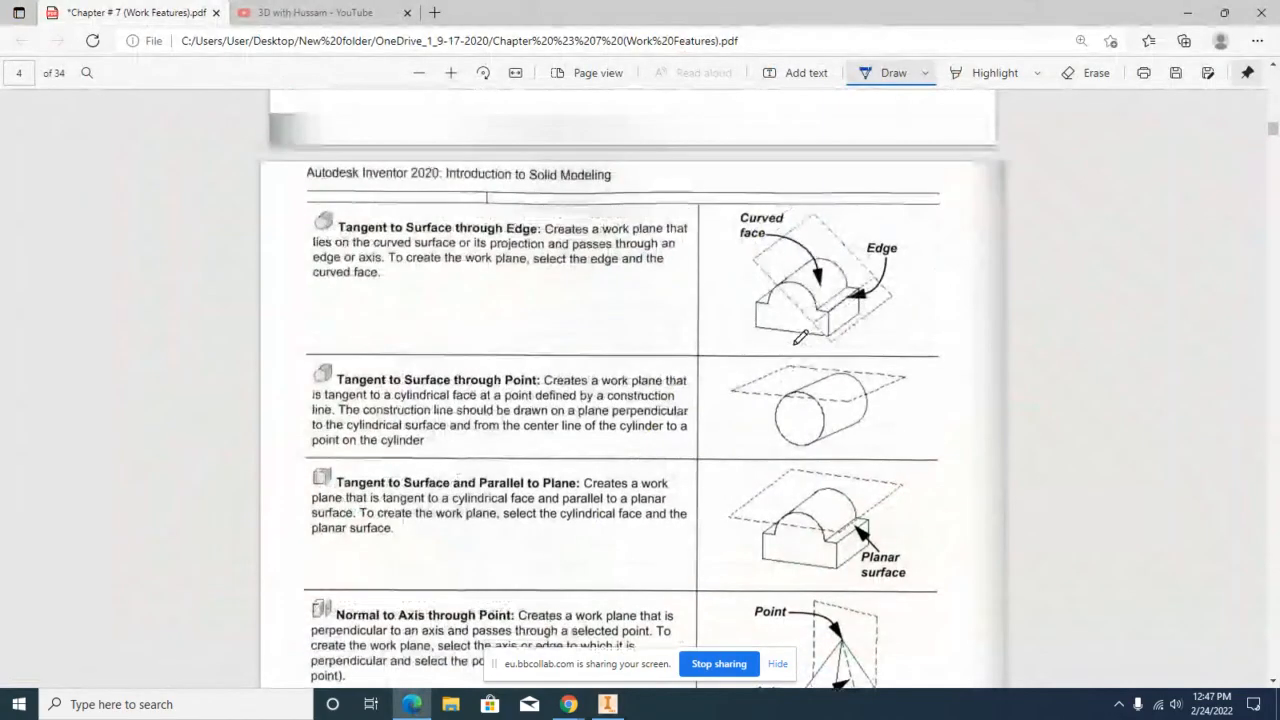
{"action": "scroll", "coordinate": [800, 338], "scroll_direction": "up", "scroll_amount": 15}
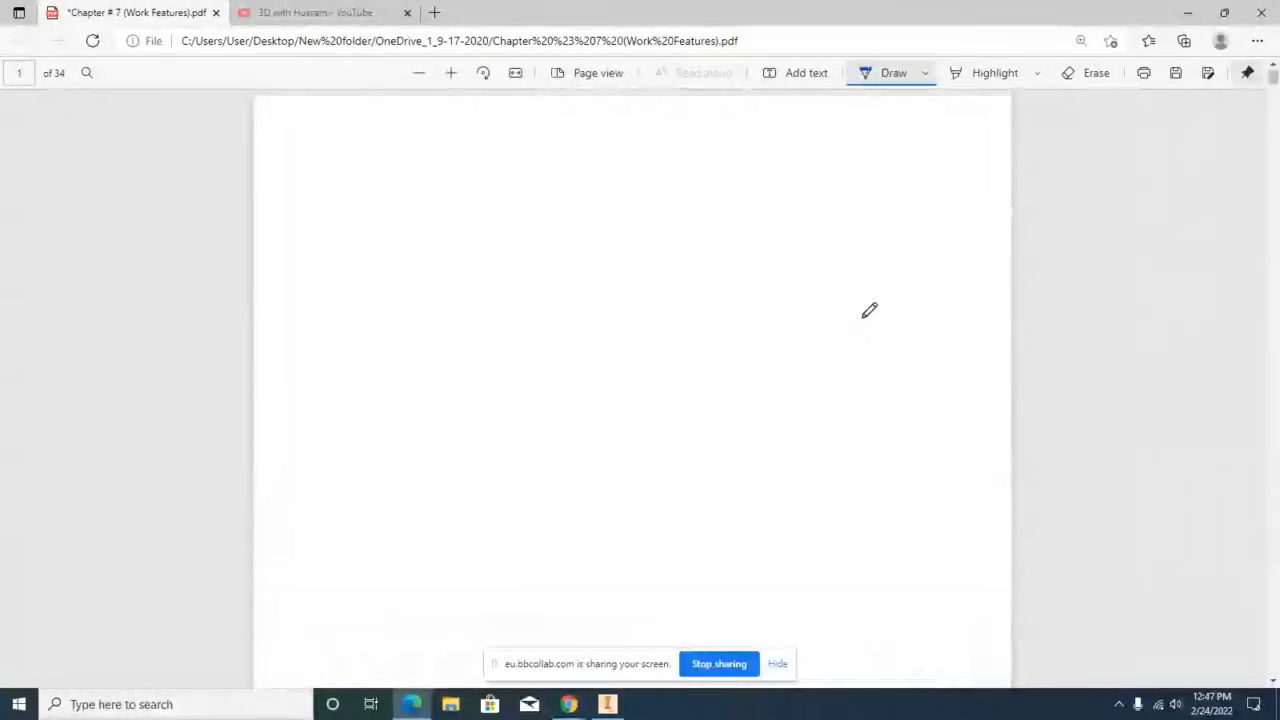
{"action": "scroll", "coordinate": [850, 330], "scroll_direction": "down", "scroll_amount": 5}
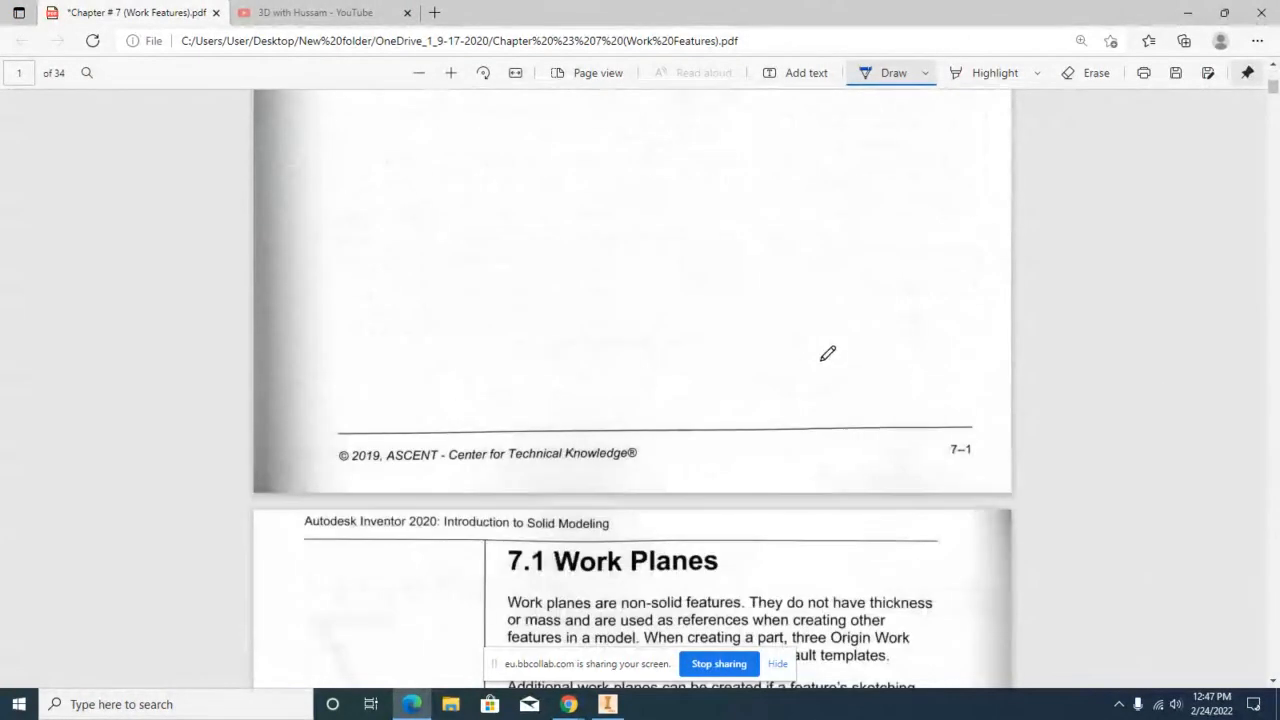
{"action": "scroll", "coordinate": [828, 353], "scroll_direction": "down", "scroll_amount": 5}
{"action": "scroll", "coordinate": [997, 449], "scroll_direction": "up", "scroll_amount": 2, "text": "ctrl"}
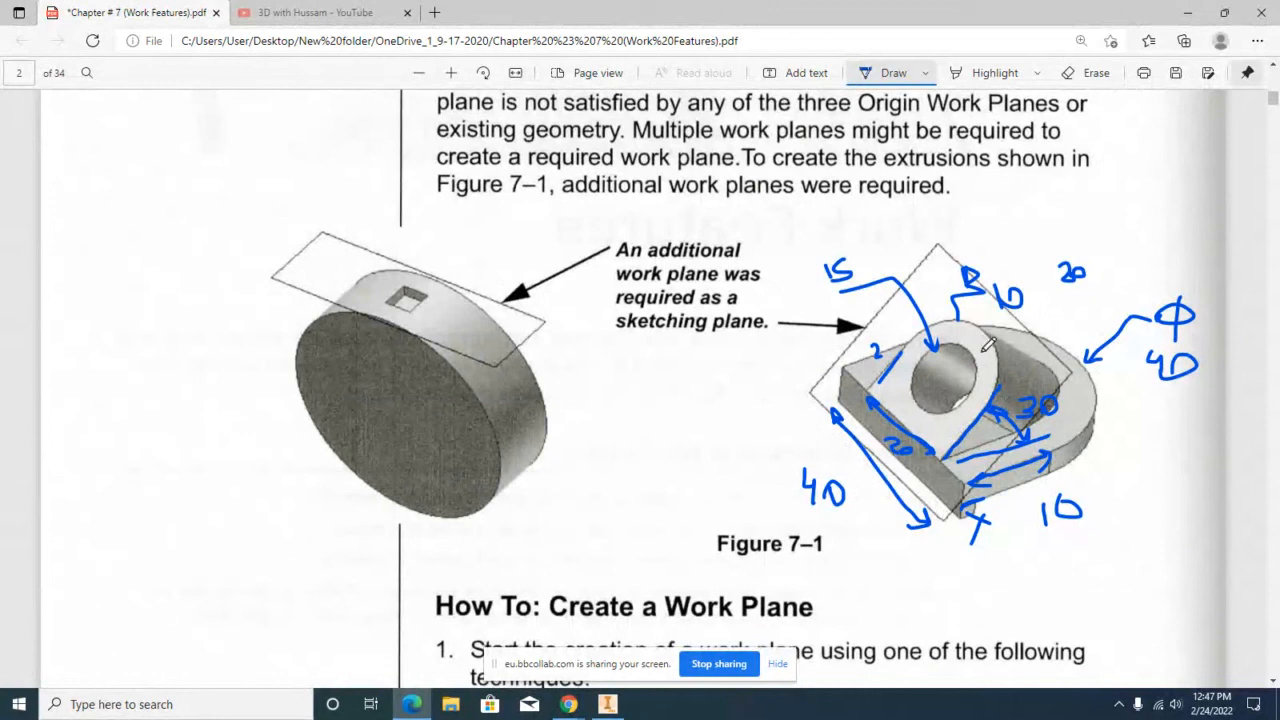
Step: Place the PDF and Inventor side by side, with the annotated bracket of Figure 7–1 in view
{"action": "key", "text": "super+Left"}
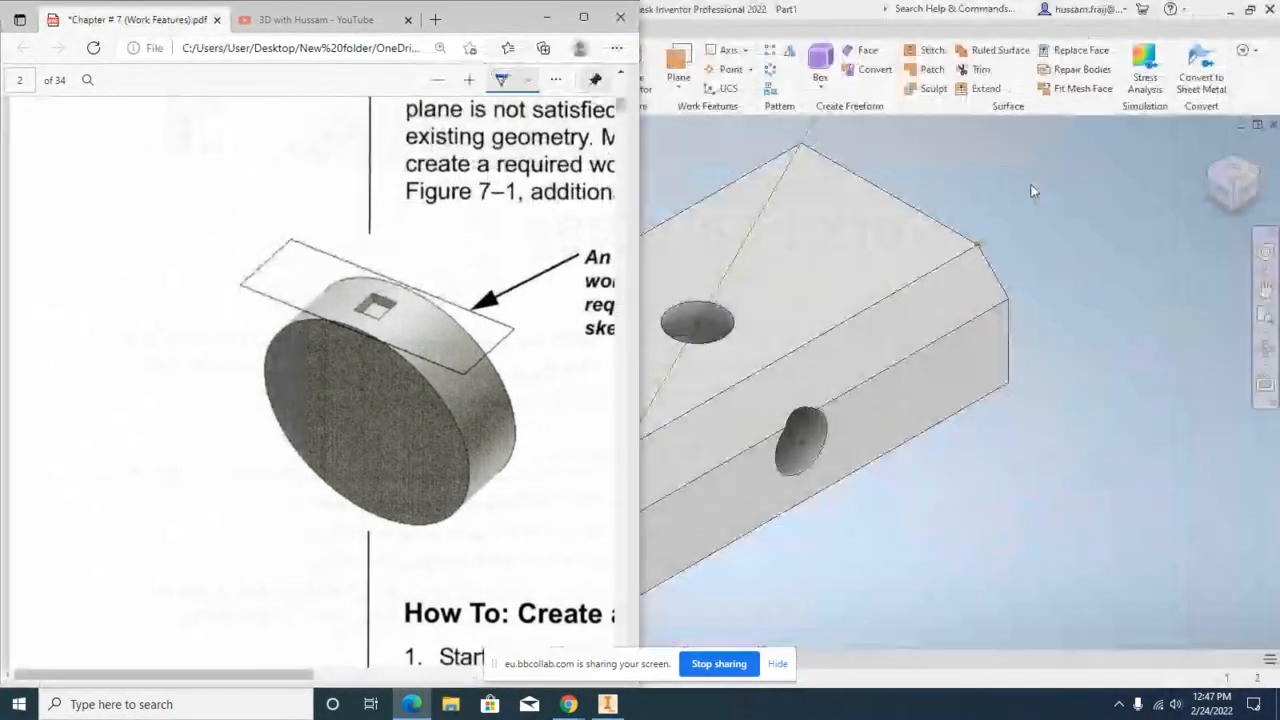
{"action": "left_click", "coordinate": [1033, 191]}
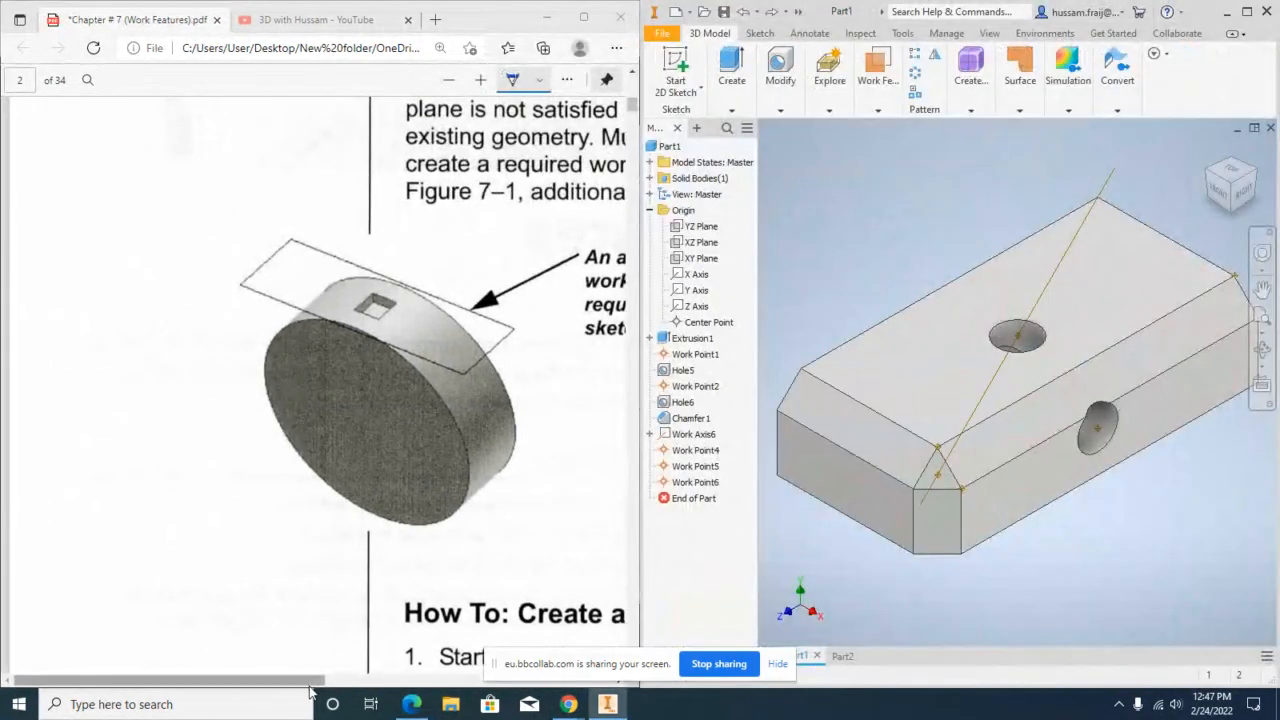
{"action": "left_click_drag", "start_coordinate": [309, 683], "coordinate": [602, 682]}
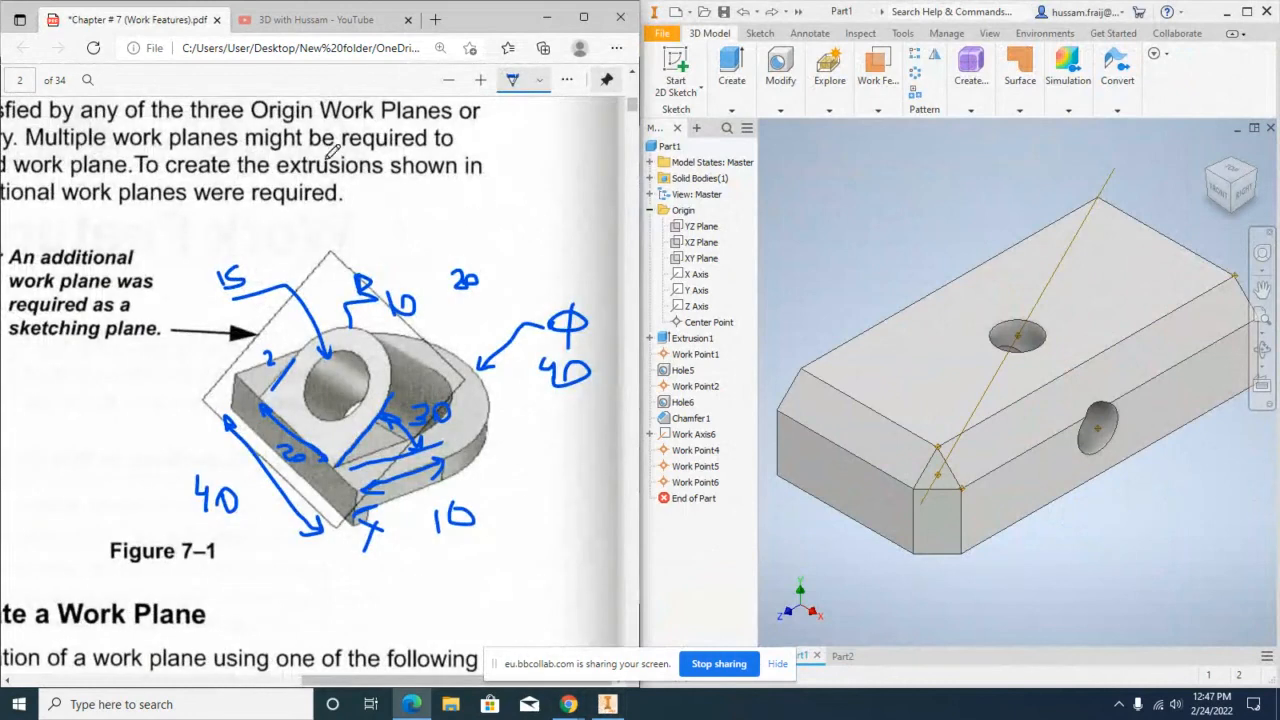
{"action": "scroll", "coordinate": [530, 310], "scroll_direction": "up", "scroll_amount": 1}
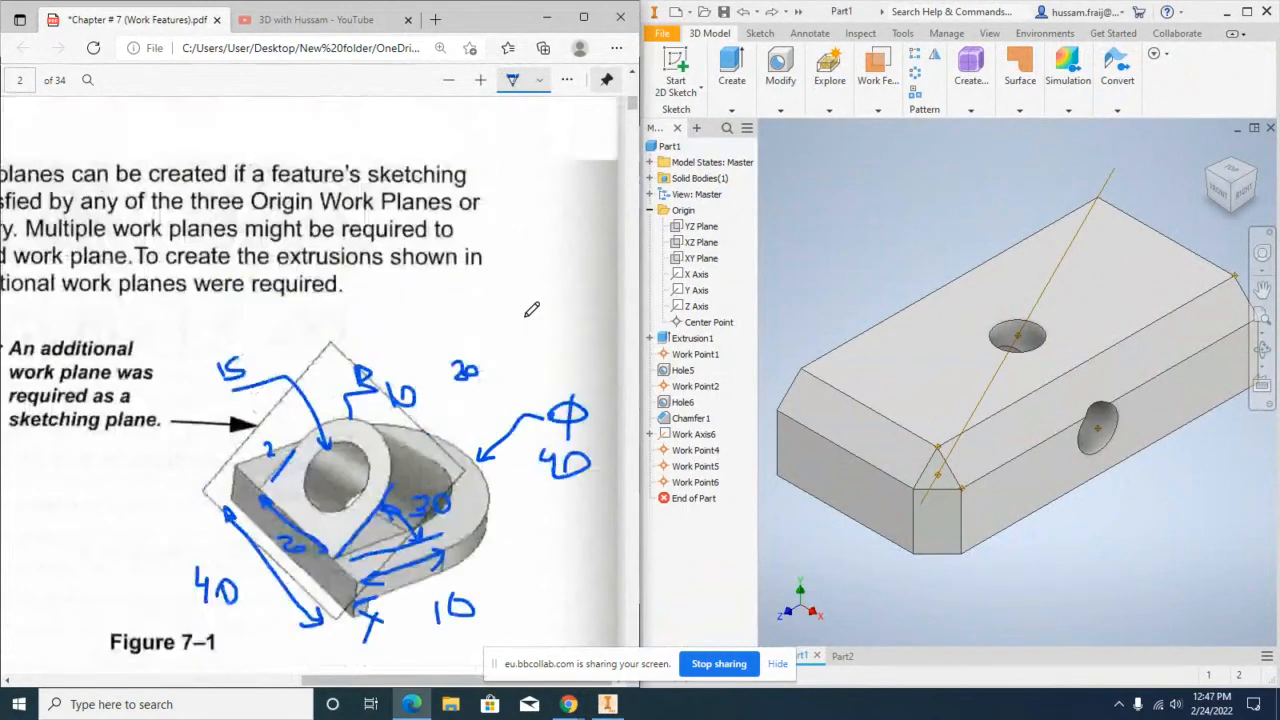
{"action": "scroll", "coordinate": [530, 310], "scroll_direction": "down", "scroll_amount": 1}
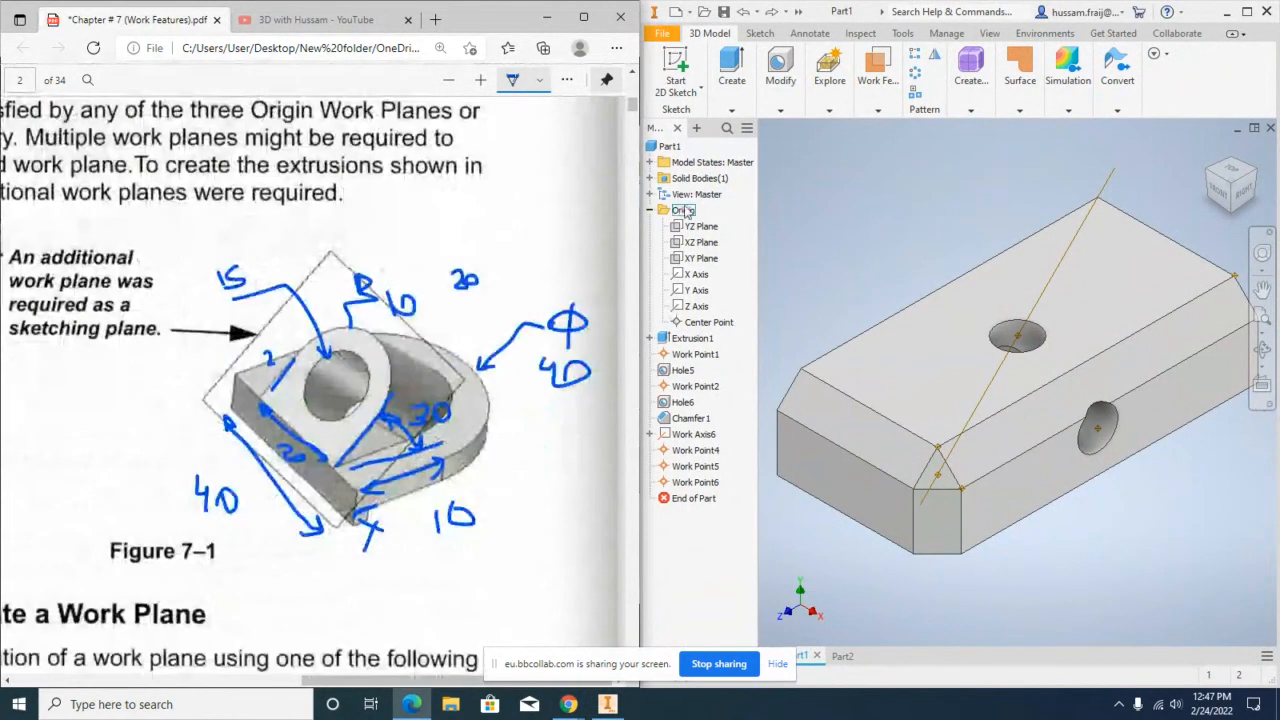
Step: Delete every feature of Part1 from Extrusion1 to Work Point6, including consumed sketches and features
{"action": "left_click", "coordinate": [692, 338]}
{"action": "left_click", "coordinate": [700, 487], "text": "shift"}
{"action": "right_click", "coordinate": [701, 487]}
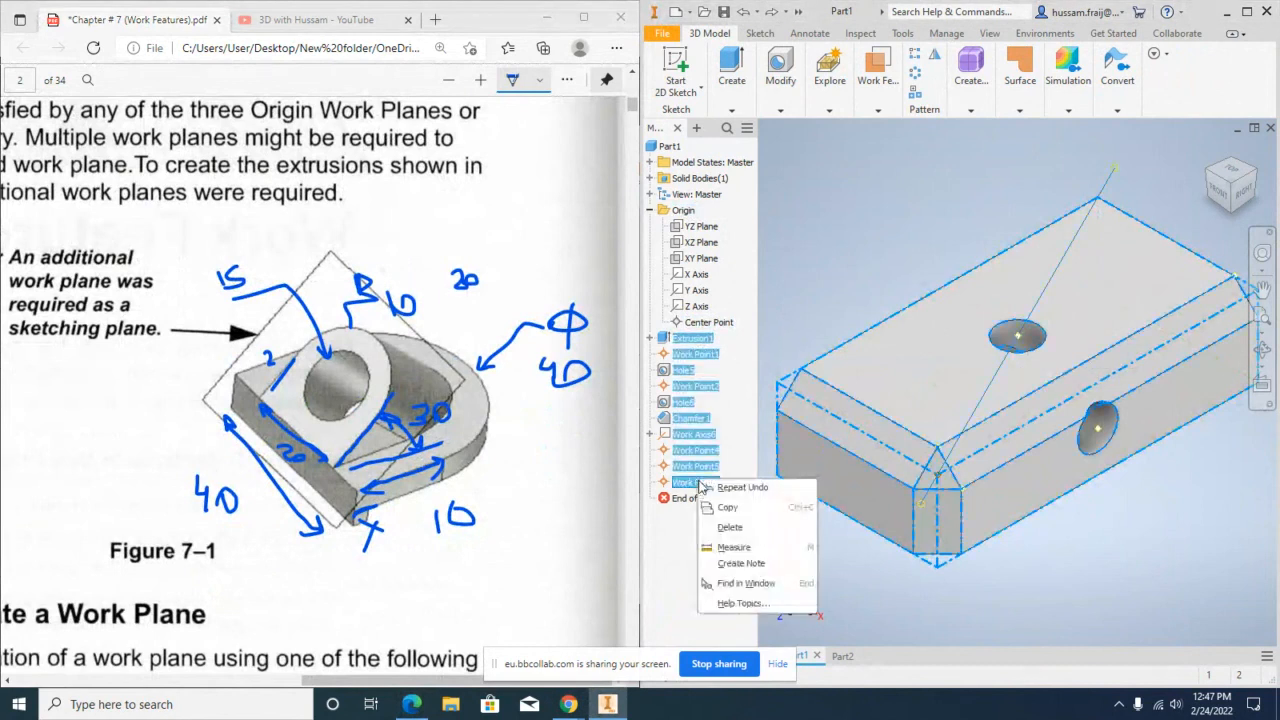
{"action": "left_click", "coordinate": [730, 527]}
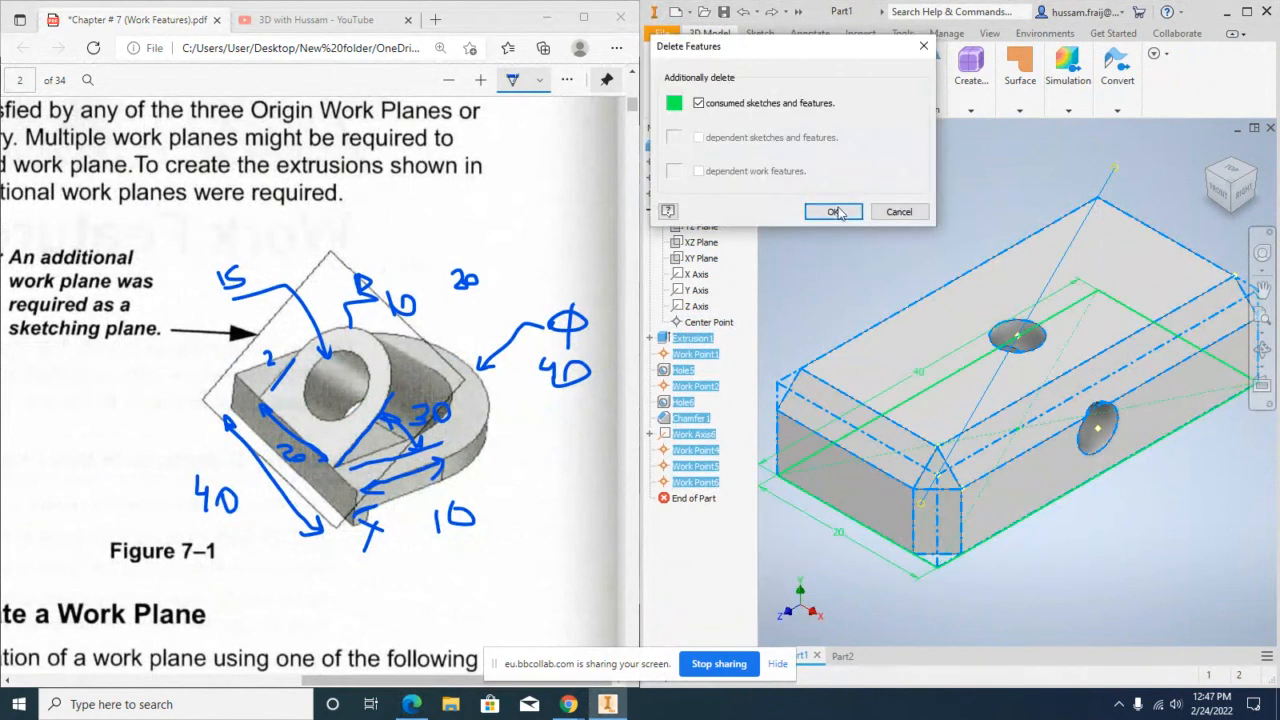
{"action": "left_click", "coordinate": [835, 212]}
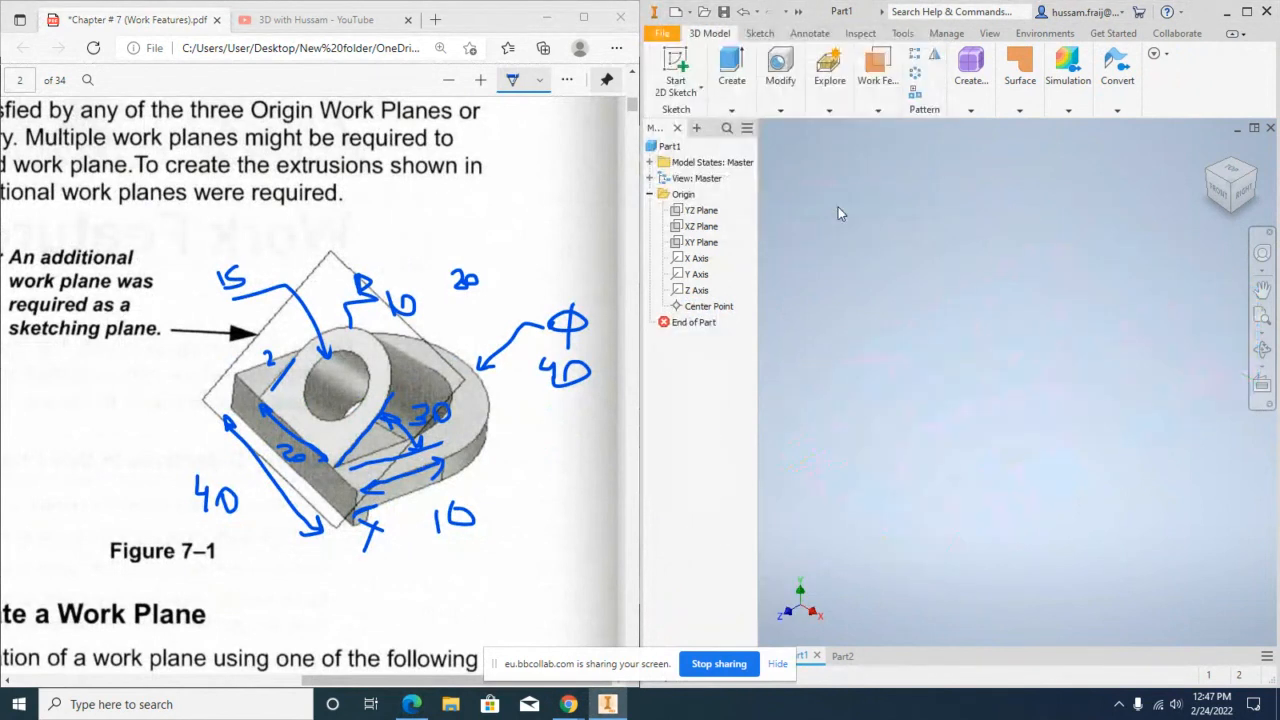
Step: Start a sketch on the XZ plane and draw a rectangle centred on the origin, 40 mm long and 10 mm wide
{"action": "left_click", "coordinate": [689, 104]}
{"action": "left_click", "coordinate": [698, 127]}
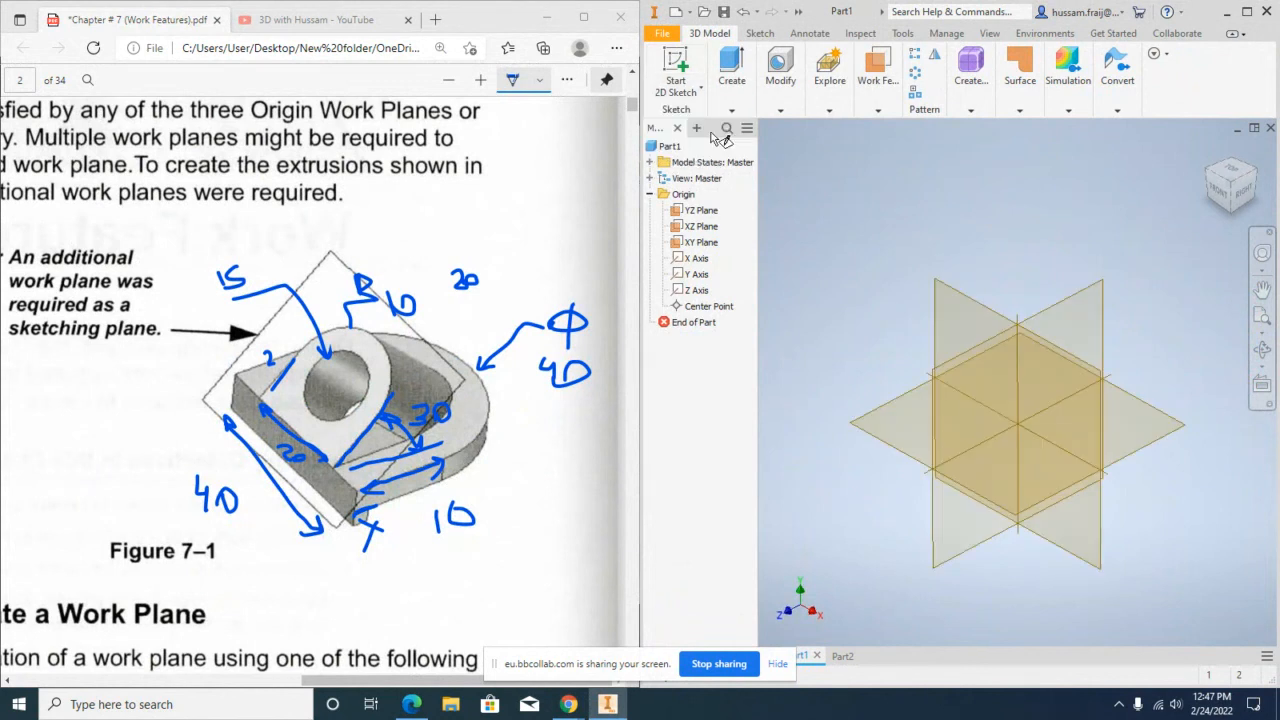
{"action": "left_click", "coordinate": [855, 370]}
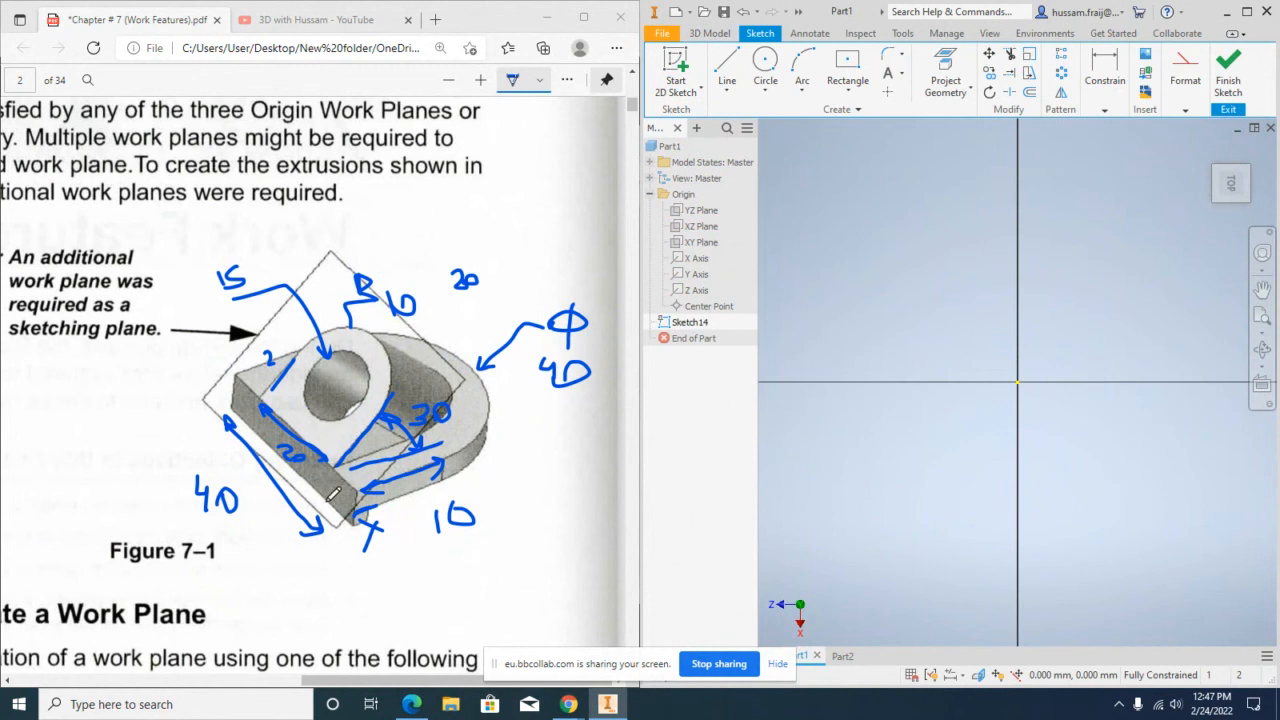
{"action": "left_click", "coordinate": [848, 68]}
{"action": "left_click", "coordinate": [1017, 382]}
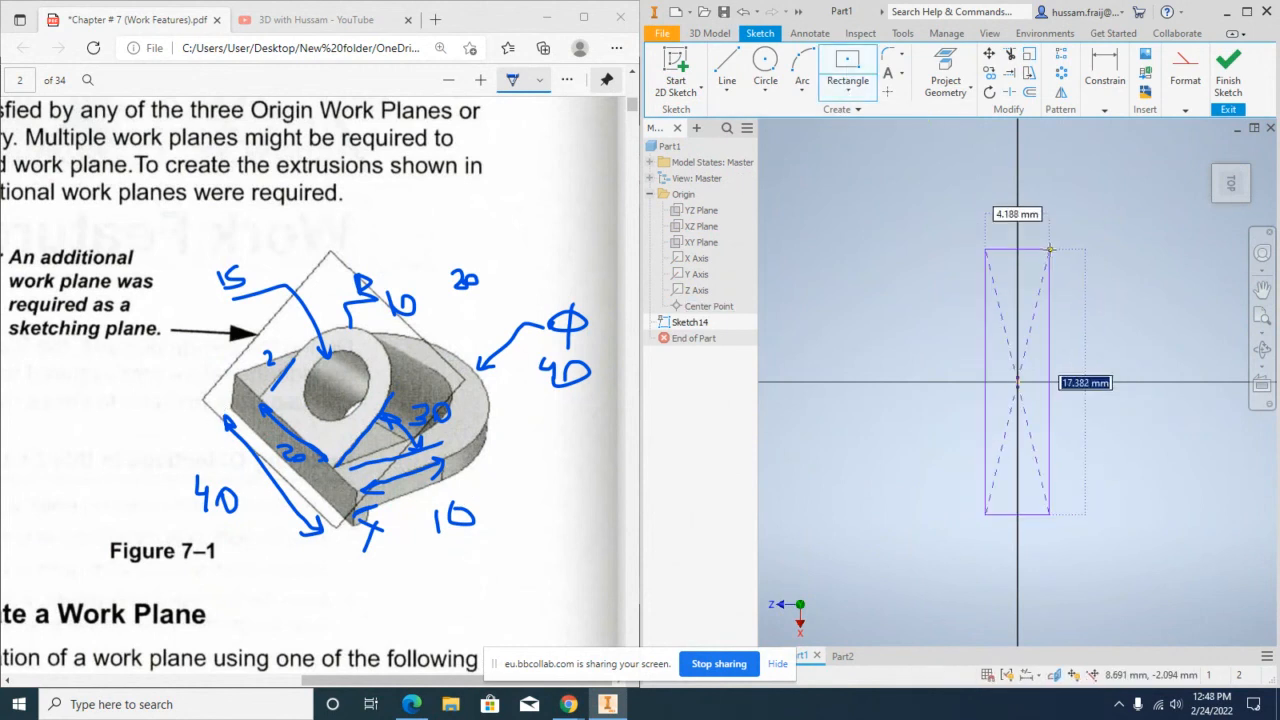
{"action": "type", "text": "40"}
{"action": "key", "text": "Tab"}
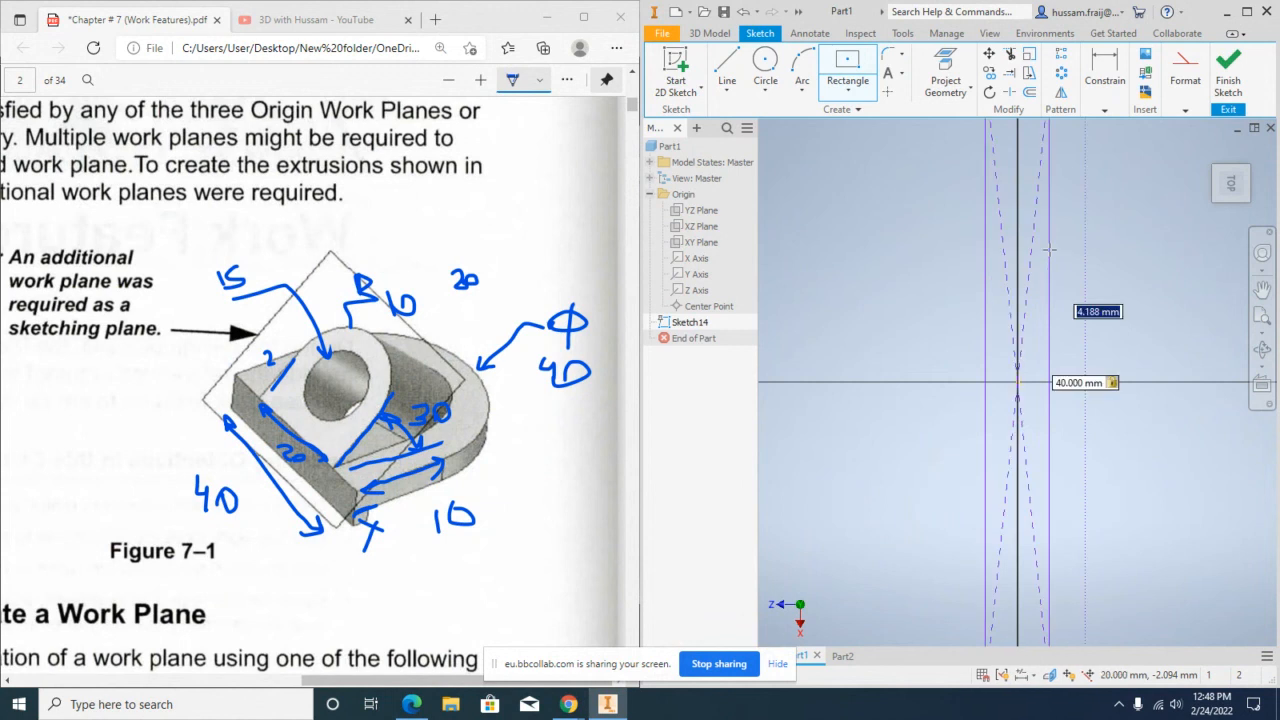
{"action": "type", "text": "10"}
{"action": "key", "text": "Return"}
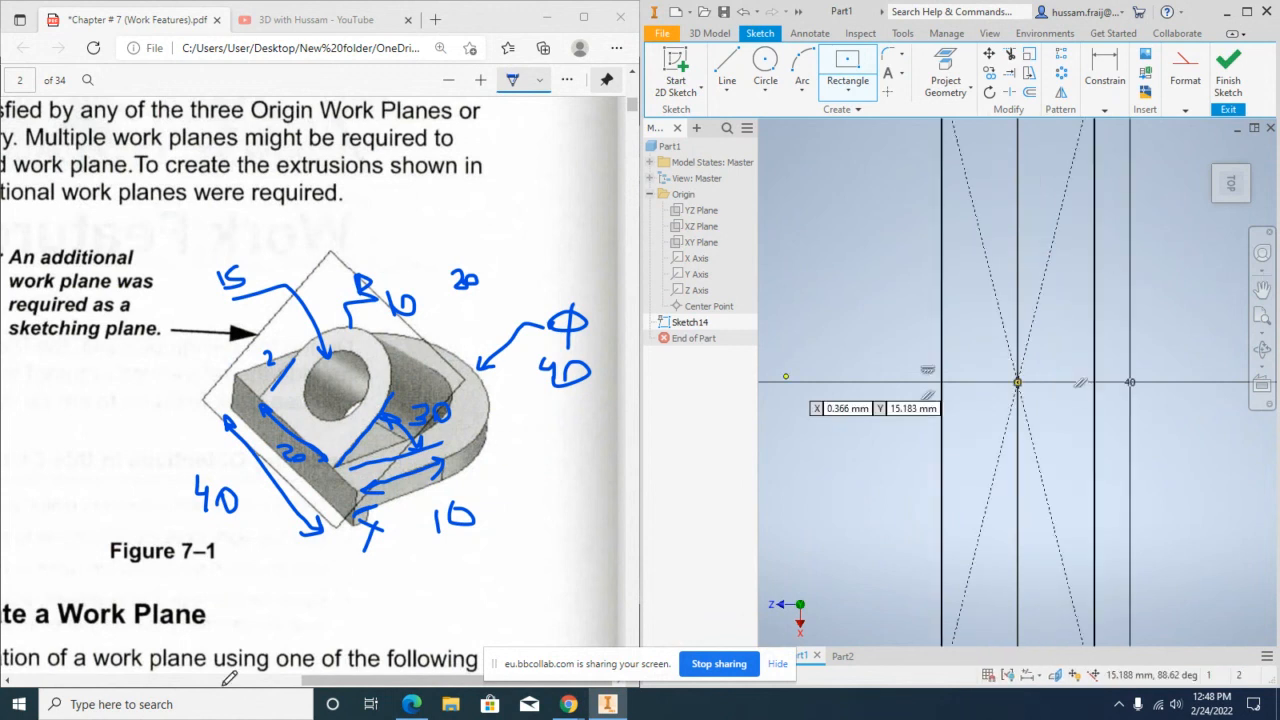
Step: Circle the handwritten 10 and 40 dimensions beside the bracket in the PDF and end the rectangle command
{"action": "mouse_move", "coordinate": [448, 487]}
{"action": "left_mouse_down"}
{"action": "mouse_move", "coordinate": [478, 500]}
{"action": "mouse_move", "coordinate": [452, 488]}
{"action": "left_mouse_up"}
{"action": "left_click_drag", "start_coordinate": [256, 494], "coordinate": [238, 528]}
{"action": "left_click_drag", "start_coordinate": [258, 462], "coordinate": [228, 548]}
{"action": "scroll", "coordinate": [969, 368], "scroll_direction": "down", "scroll_amount": 3}
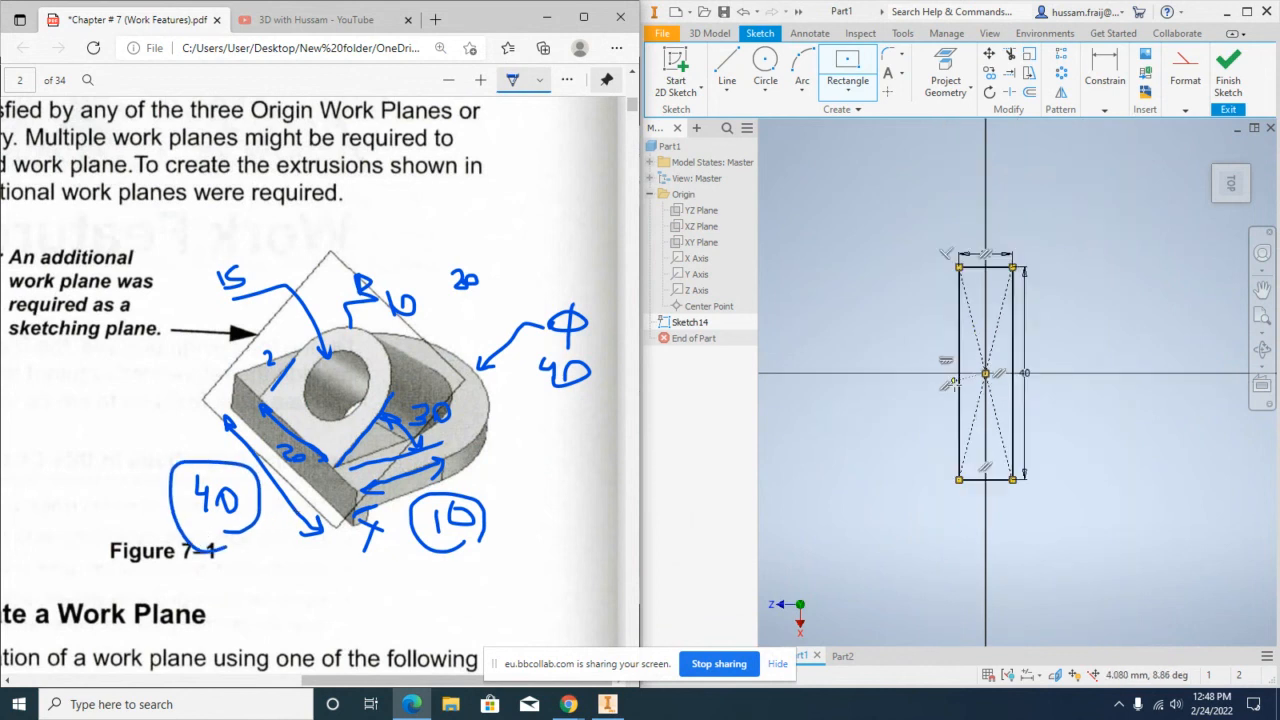
{"action": "right_click", "coordinate": [829, 257]}
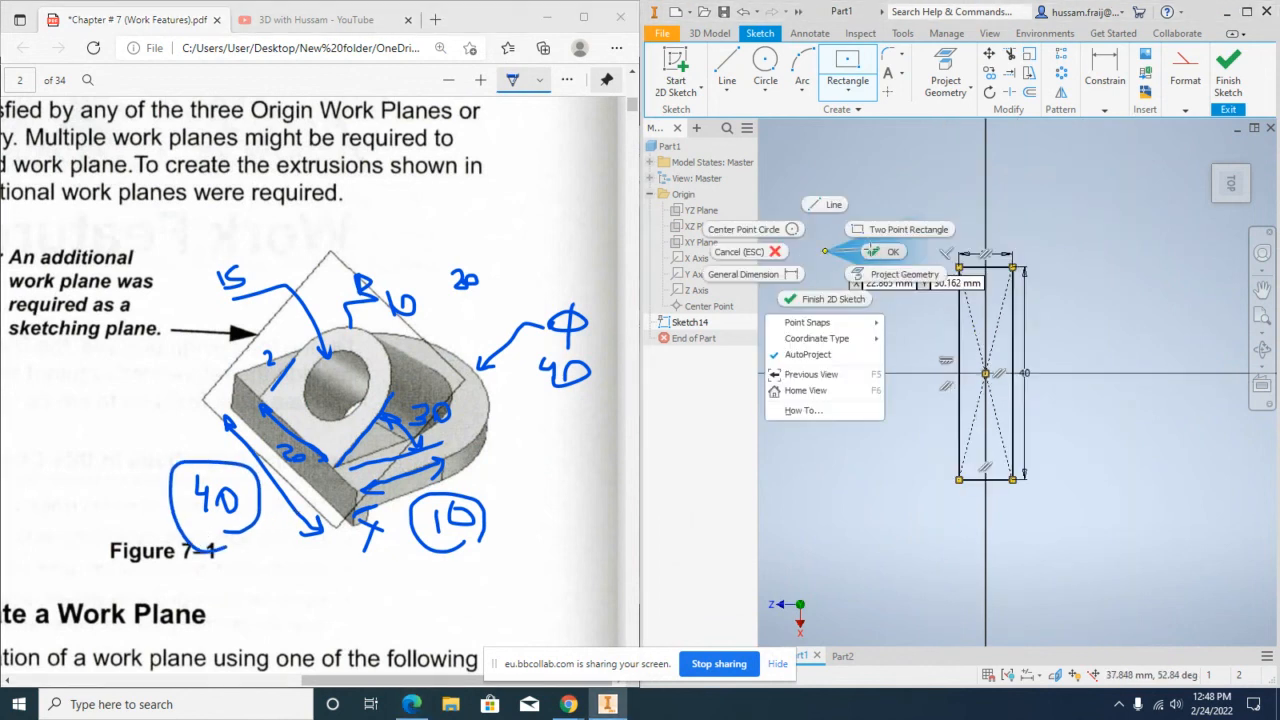
{"action": "left_click", "coordinate": [870, 252]}
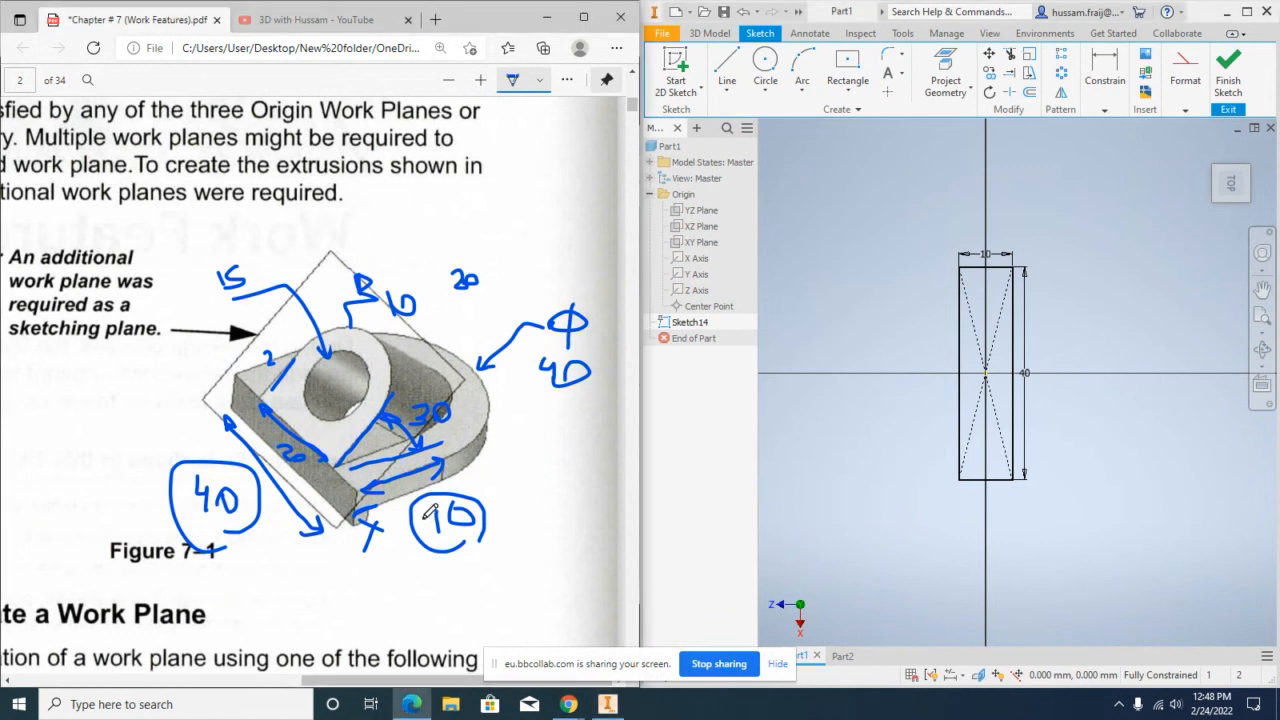
Step: Overwrite the circled 10 as 20 in the PDF and set the sketched rectangle's width to 20 mm
{"action": "left_click_drag", "start_coordinate": [430, 511], "coordinate": [447, 516]}
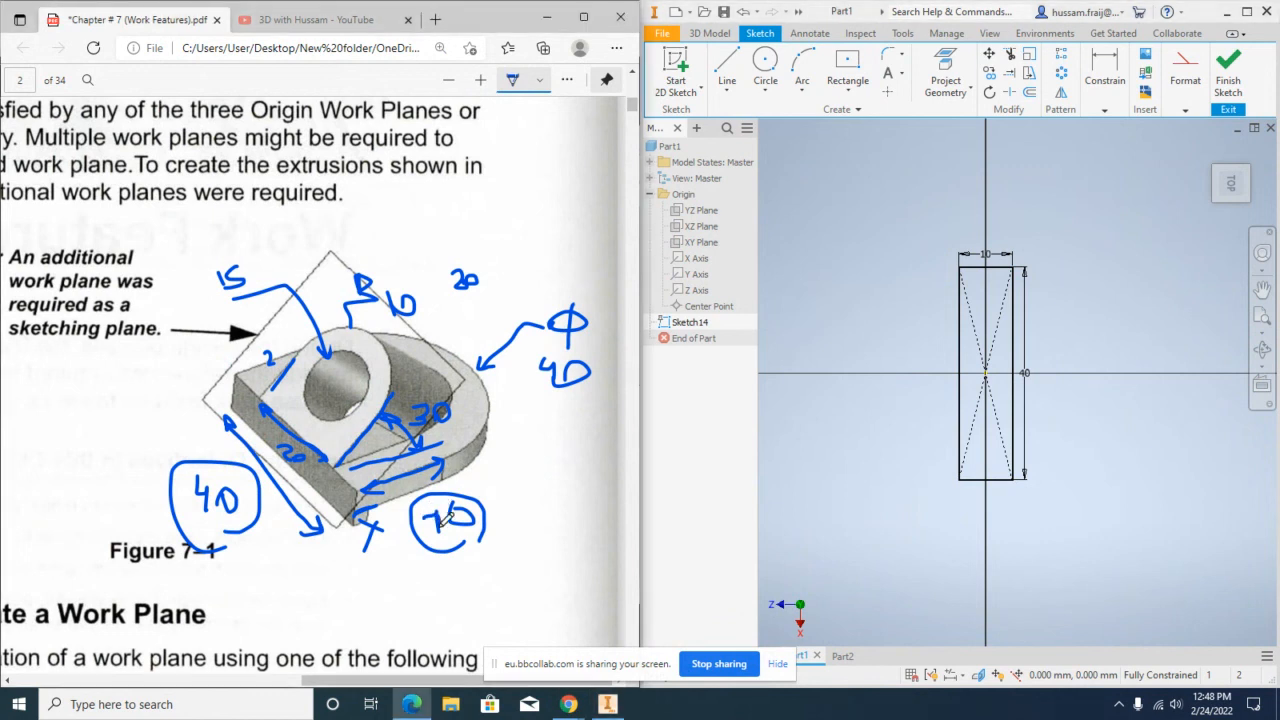
{"action": "double_click", "coordinate": [986, 256]}
{"action": "type", "text": "20"}
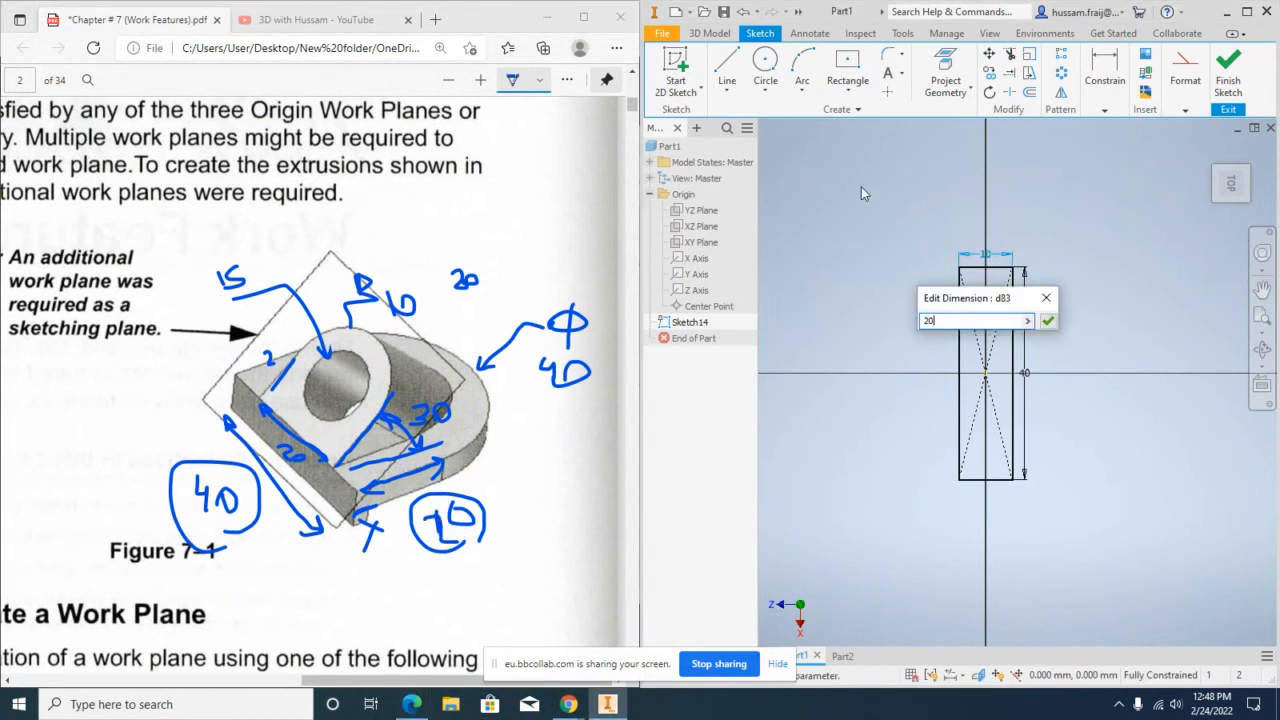
{"action": "key", "text": "Return"}
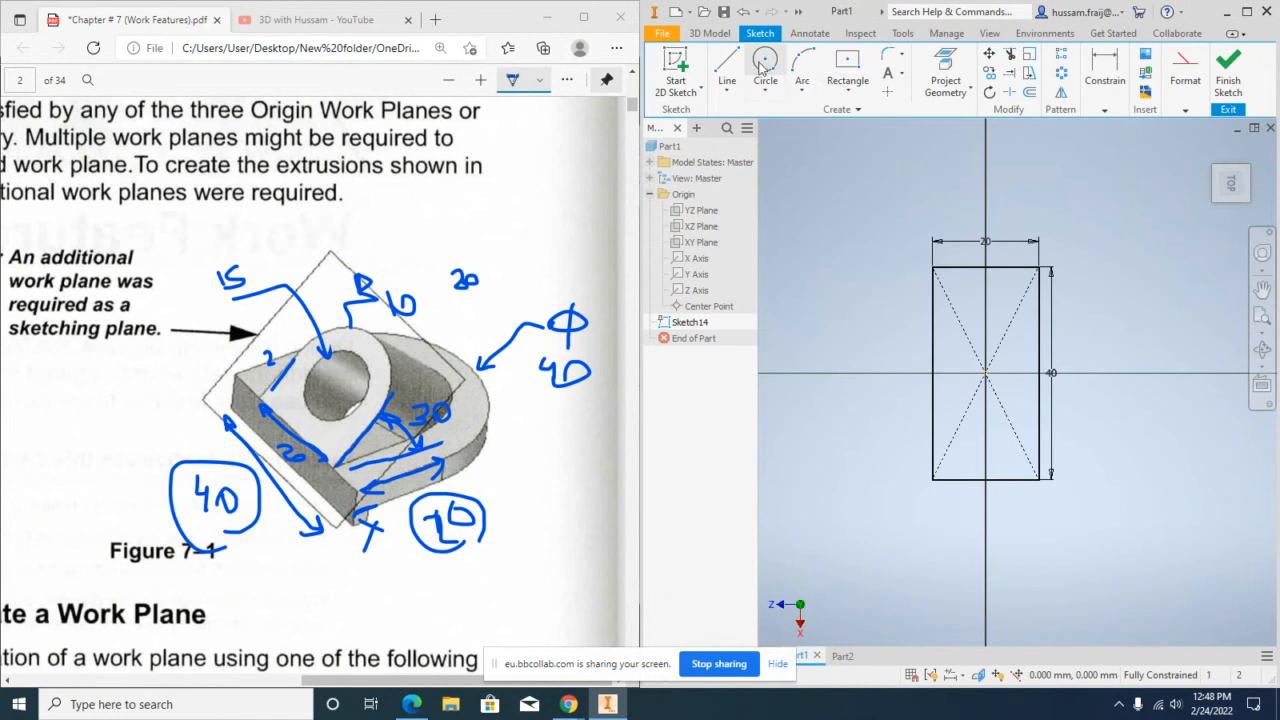
Step: Circle the Ø40 note in the PDF and draw a 40 mm diameter circle centred on the midpoint of the rectangle's right long side
{"action": "mouse_move", "coordinate": [574, 400]}
{"action": "left_mouse_down"}
{"action": "mouse_move", "coordinate": [548, 384]}
{"action": "mouse_move", "coordinate": [565, 396]}
{"action": "left_mouse_up"}
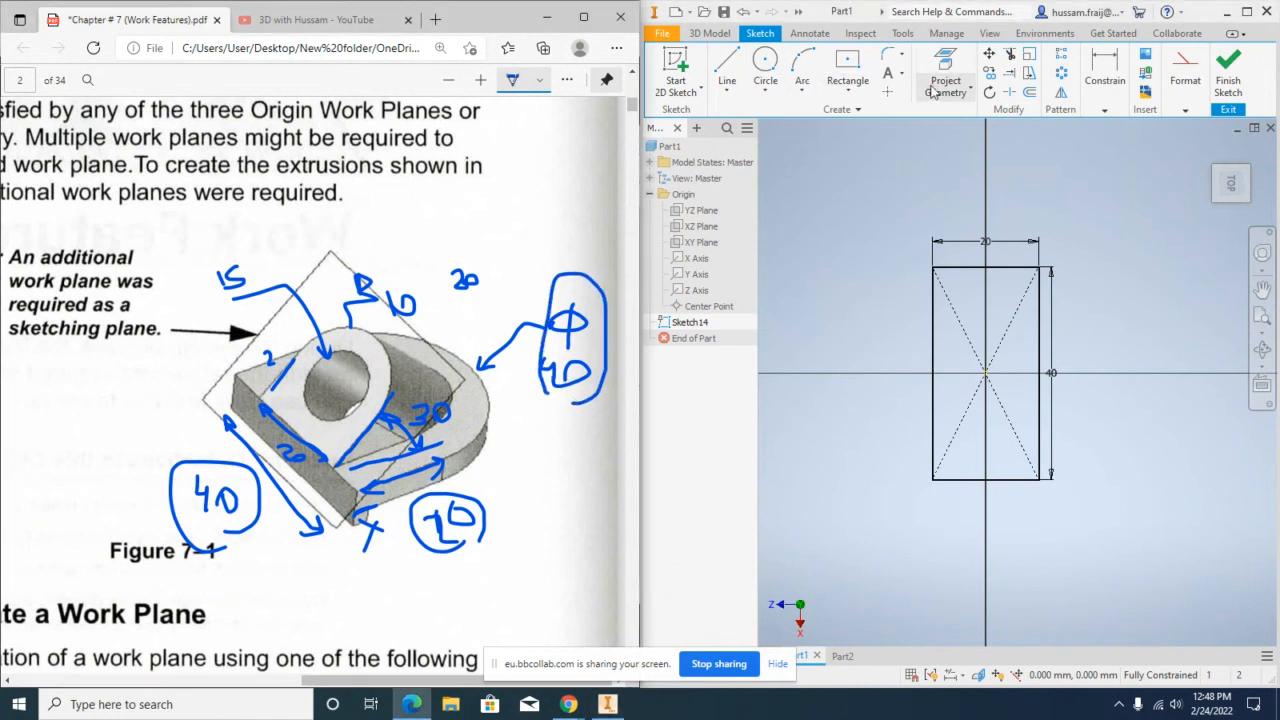
{"action": "left_click", "coordinate": [765, 66]}
{"action": "left_click", "coordinate": [1039, 372]}
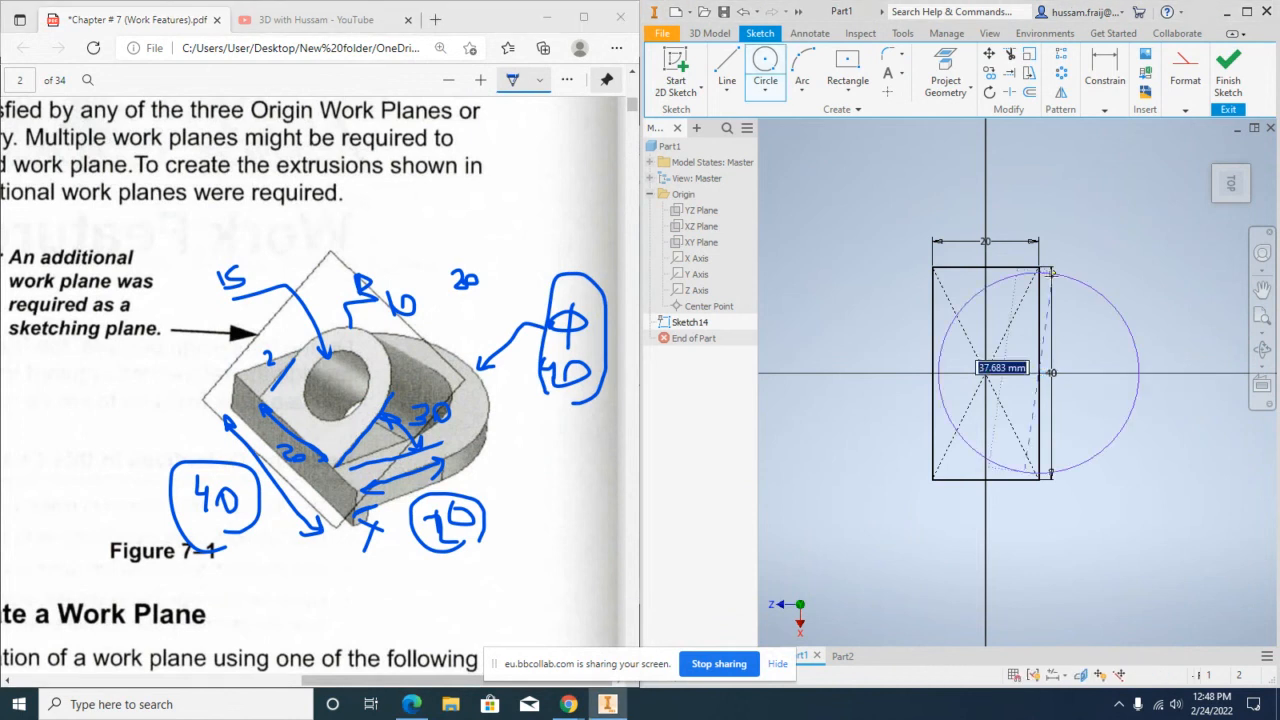
{"action": "type", "text": "40"}
{"action": "key", "text": "Return"}
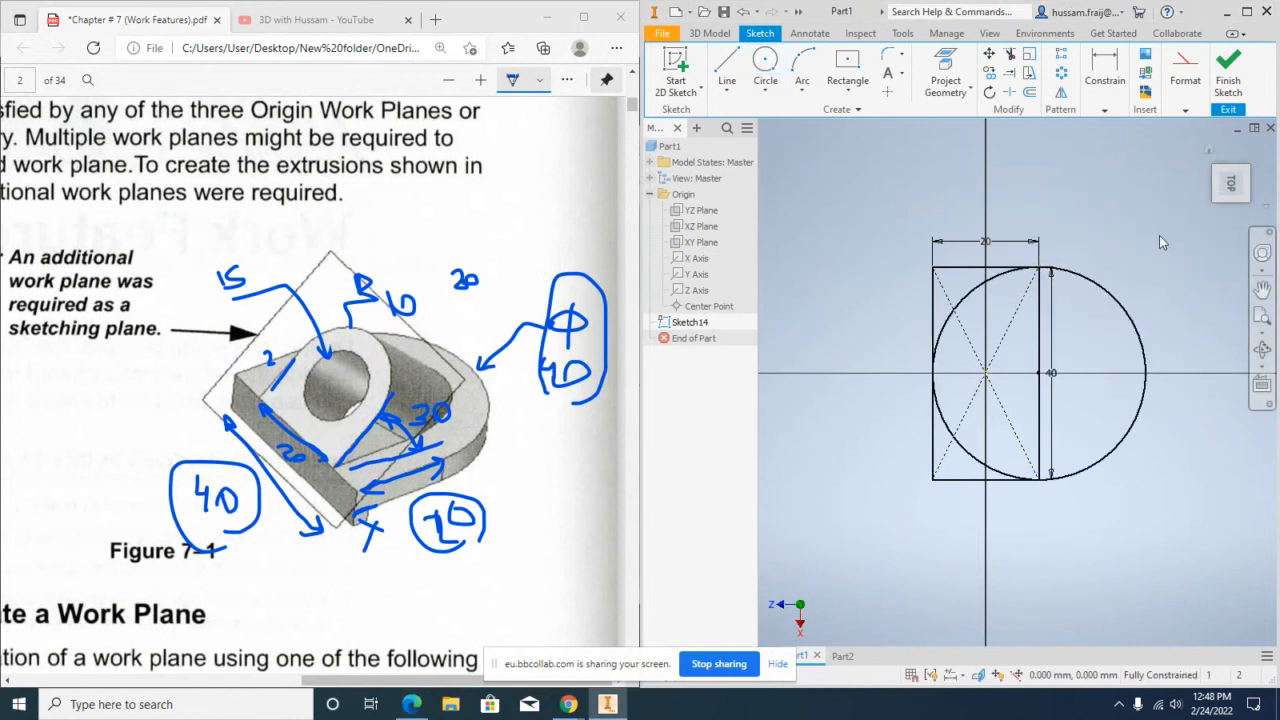
Step: Trim the two circle segments inside the rectangle between its right long side and the diagonals
{"action": "left_click", "coordinate": [1008, 56]}
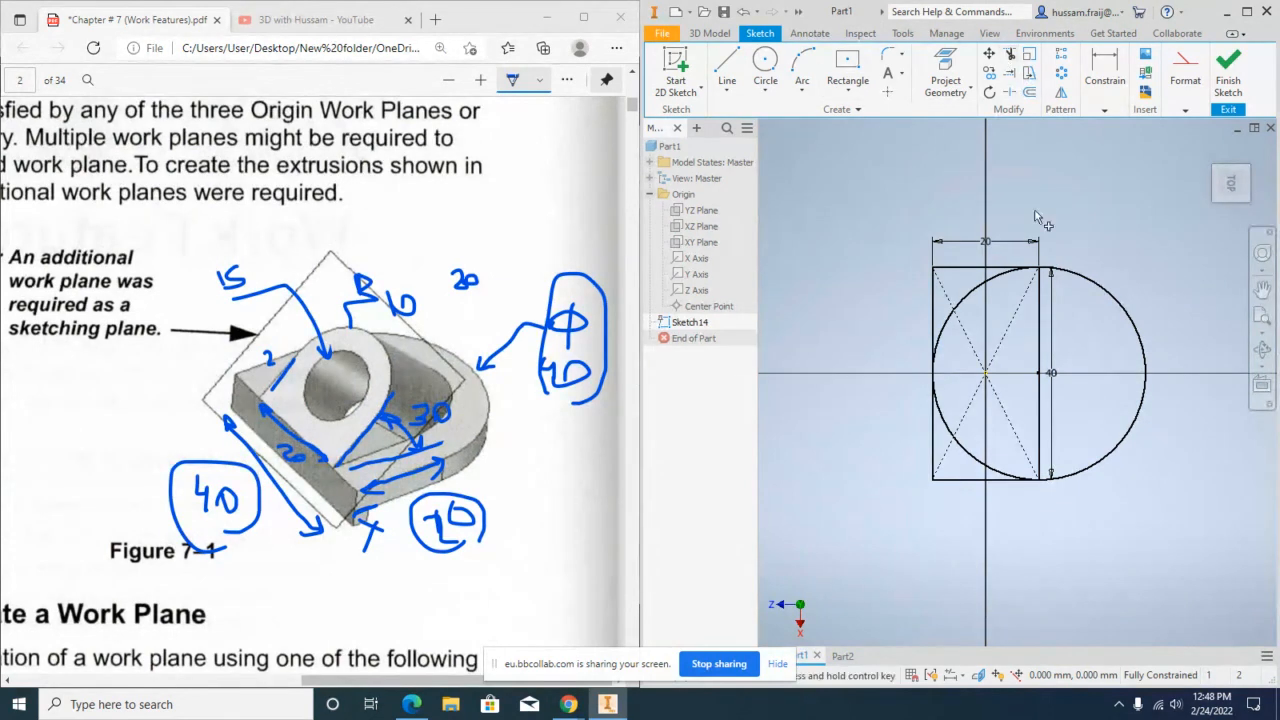
{"action": "left_click", "coordinate": [1004, 274]}
{"action": "left_click", "coordinate": [1008, 458]}
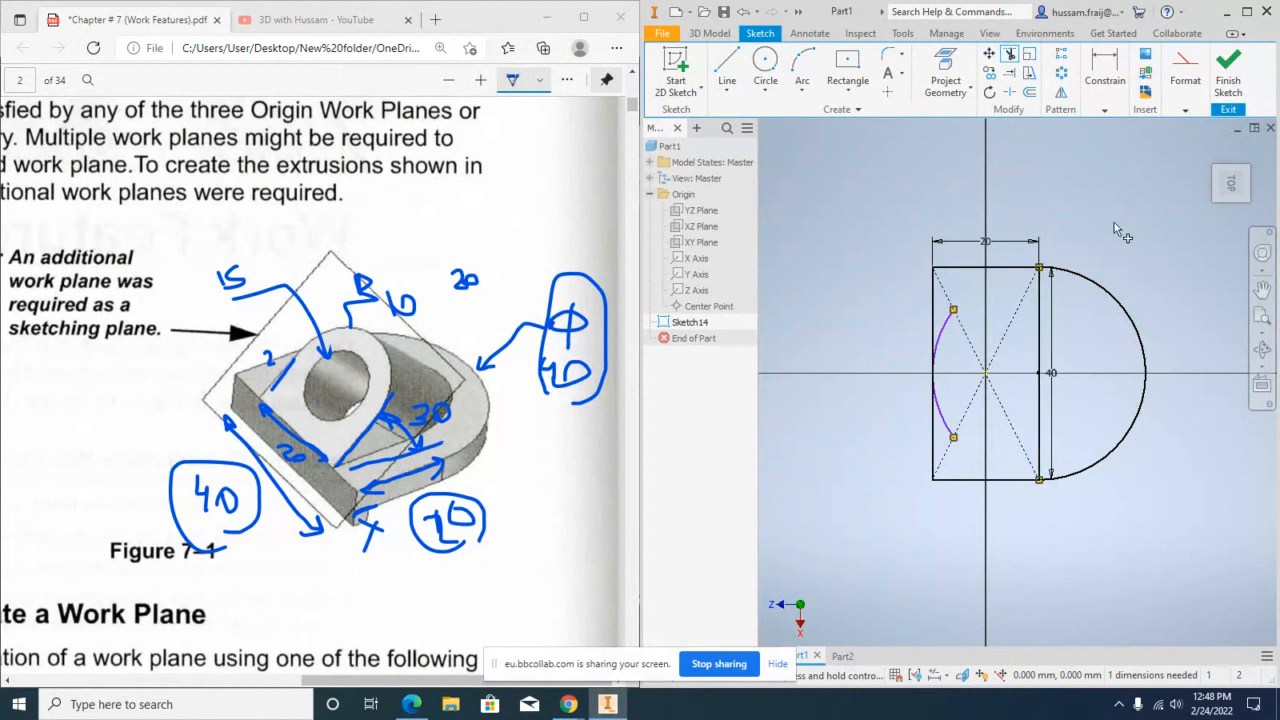
Step: Convert the rectangle's right long side, where it meets the semicircle, to a construction line
{"action": "left_click", "coordinate": [1185, 111]}
{"action": "left_click", "coordinate": [1159, 130]}
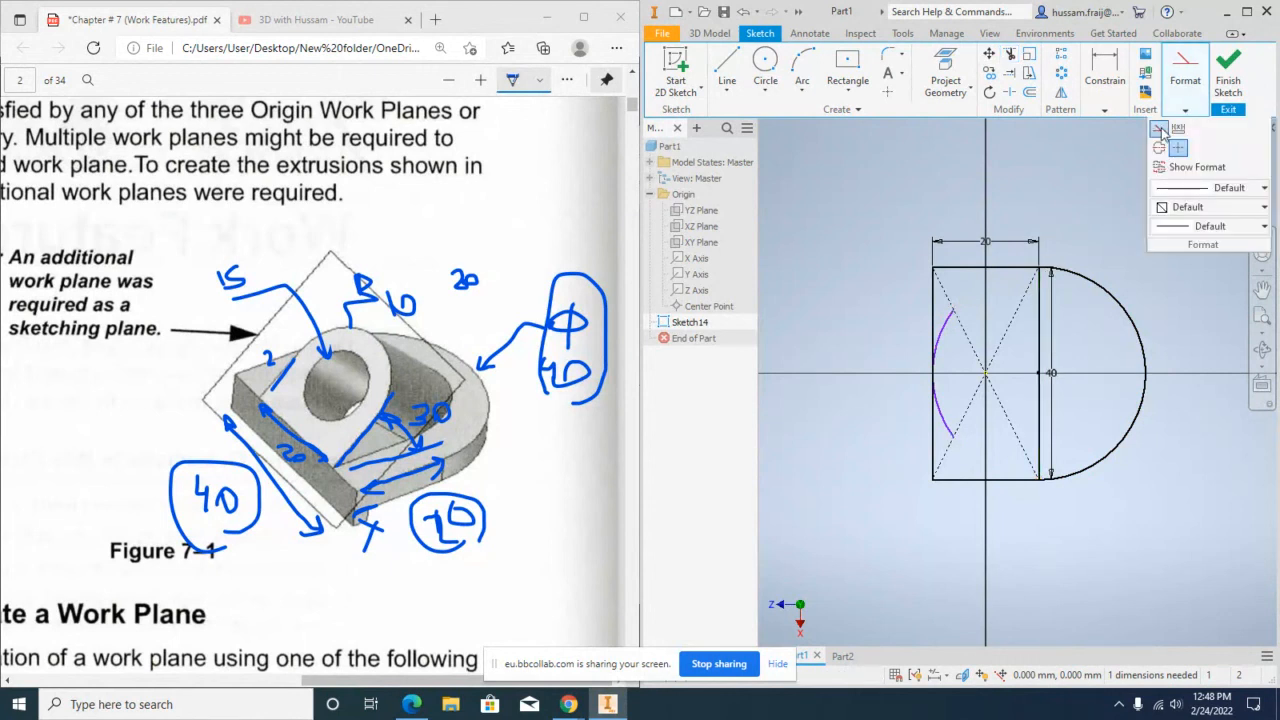
{"action": "left_click", "coordinate": [1040, 321]}
{"action": "left_click", "coordinate": [1184, 64]}
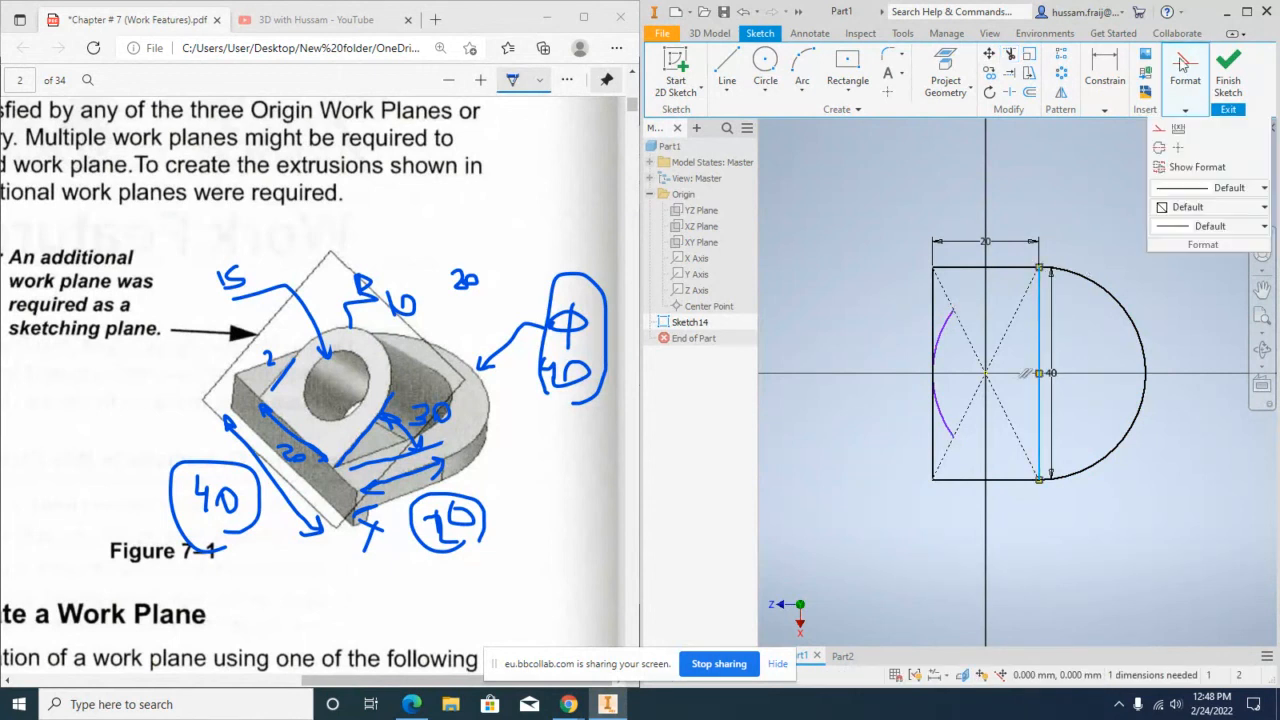
{"action": "left_click", "coordinate": [1159, 129]}
{"action": "left_click", "coordinate": [1094, 222]}
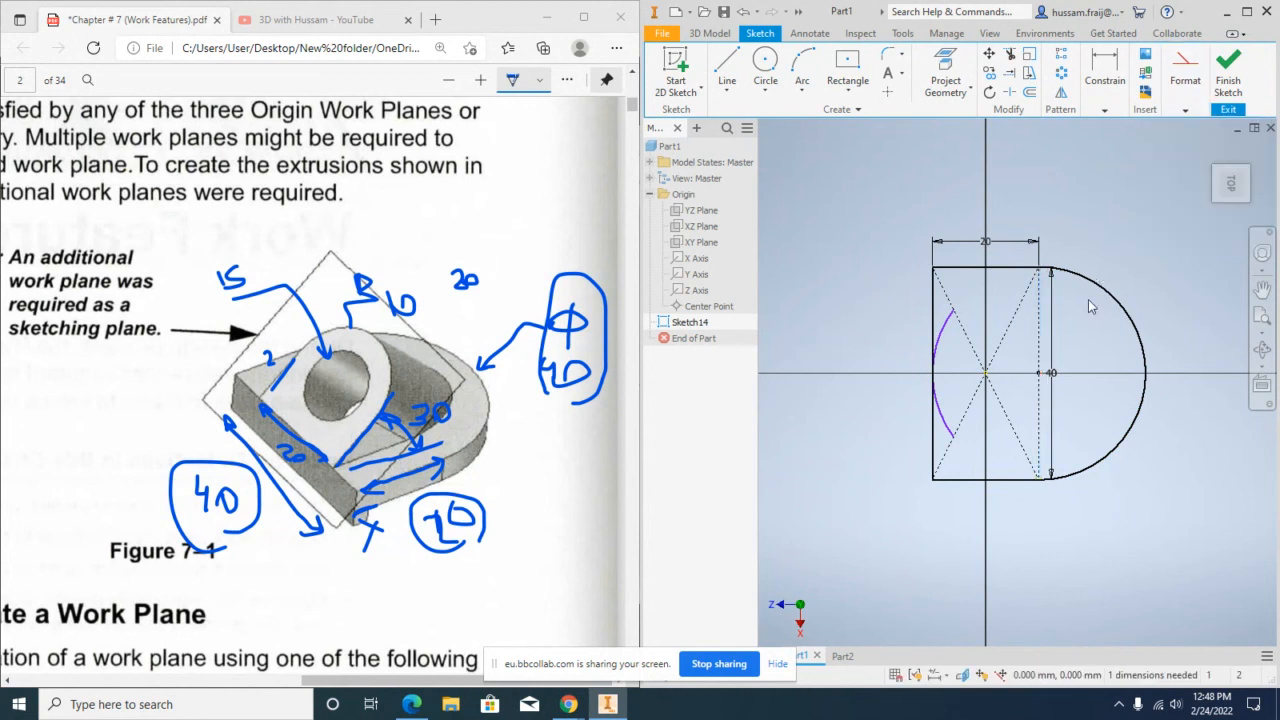
Step: Delete the leftover arc inside the rectangle, restore the isometric home view and finish the base sketch
{"action": "left_click", "coordinate": [948, 325]}
{"action": "key", "text": "Delete"}
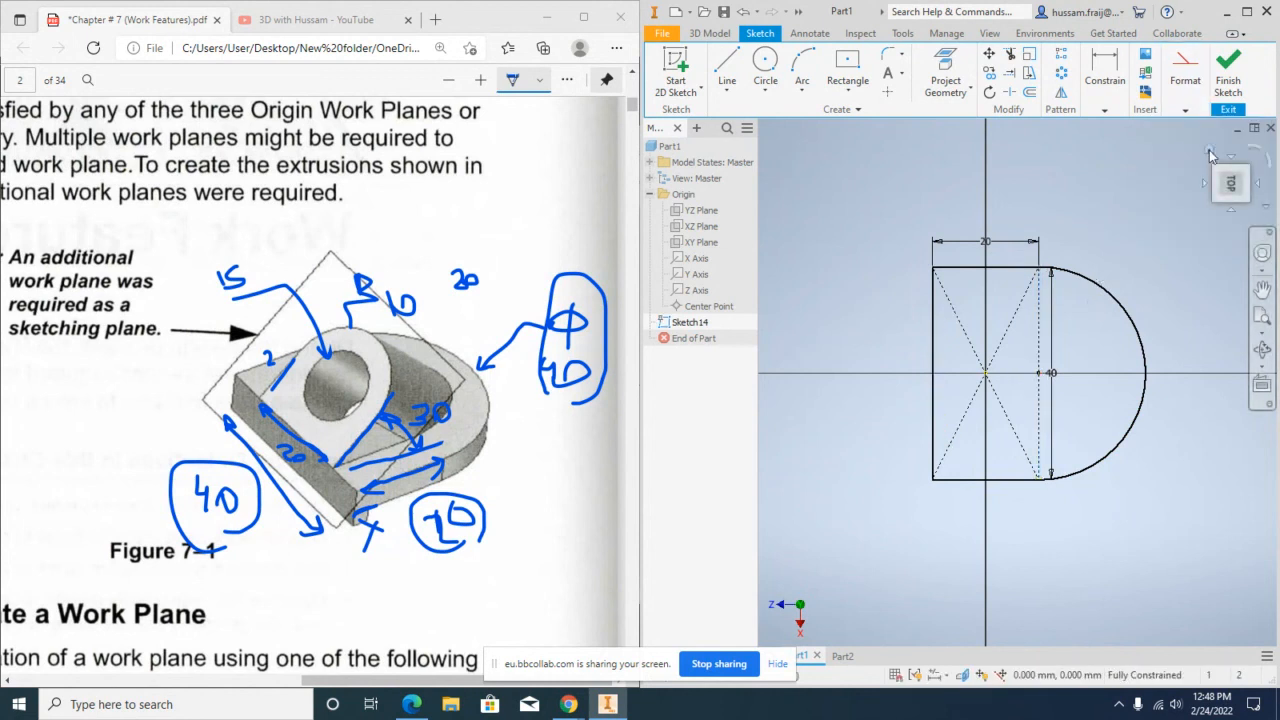
{"action": "left_click", "coordinate": [1210, 155]}
{"action": "left_click", "coordinate": [1228, 75]}
Step: Extrude the rounded base profile 5 mm and mark the base thickness as 5 with an arrow beside the PDF figure
{"action": "left_click", "coordinate": [730, 80]}
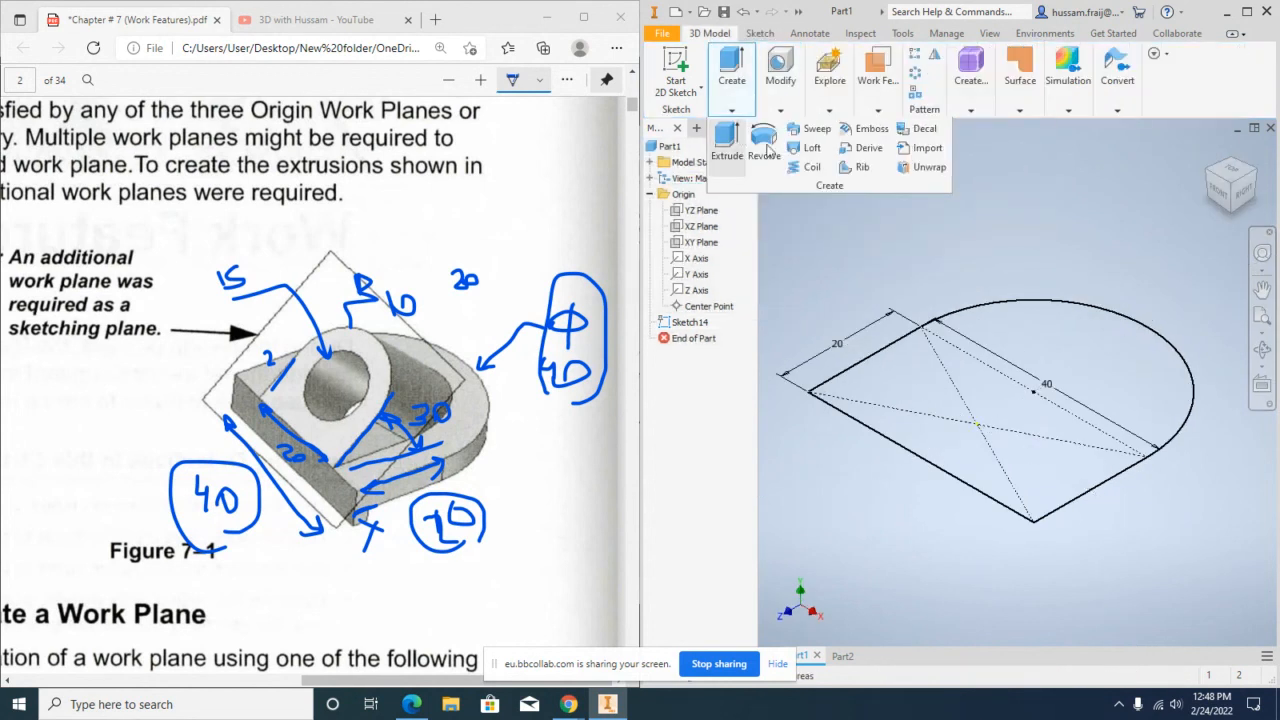
{"action": "left_click", "coordinate": [726, 140]}
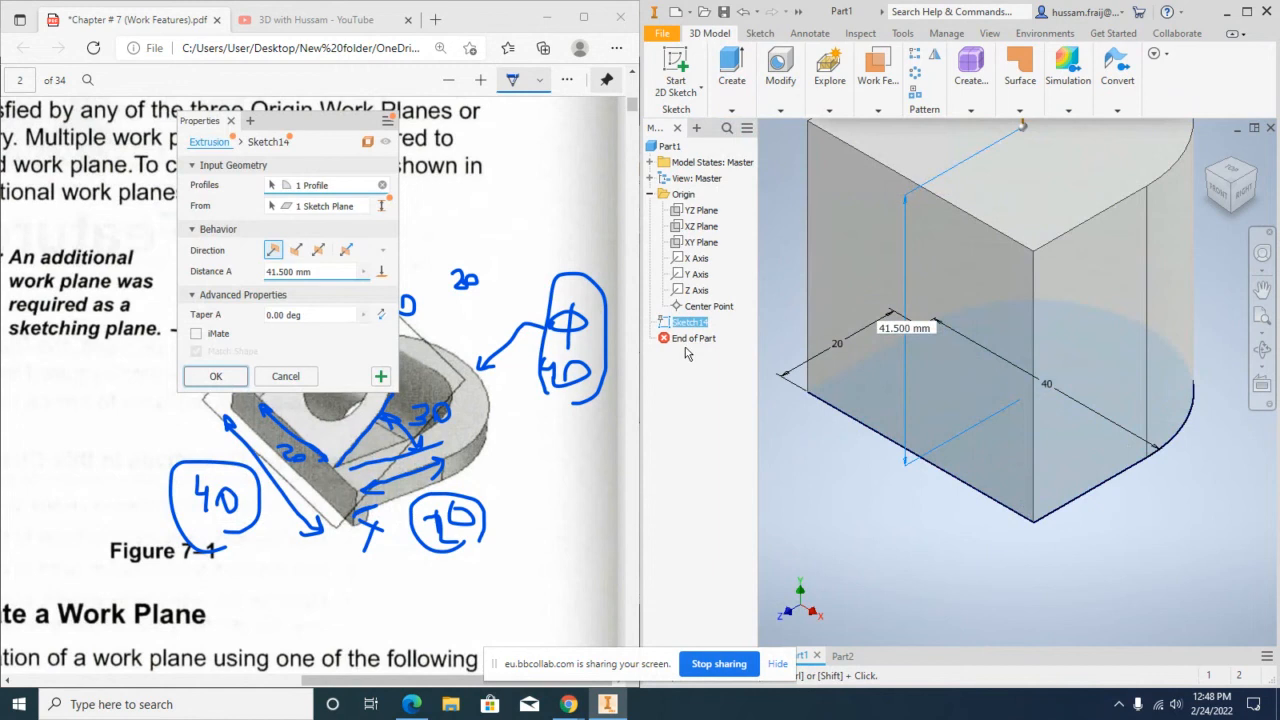
{"action": "left_click_drag", "start_coordinate": [357, 122], "coordinate": [1092, 270]}
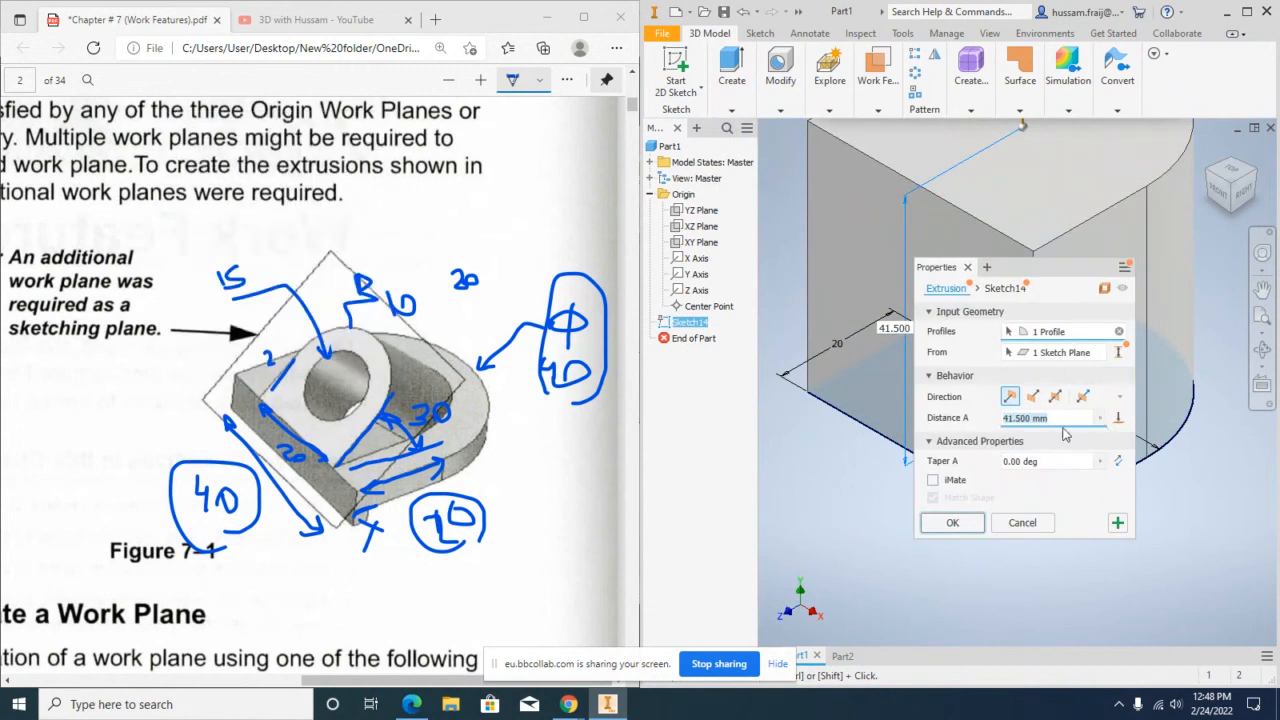
{"action": "type", "text": "5"}
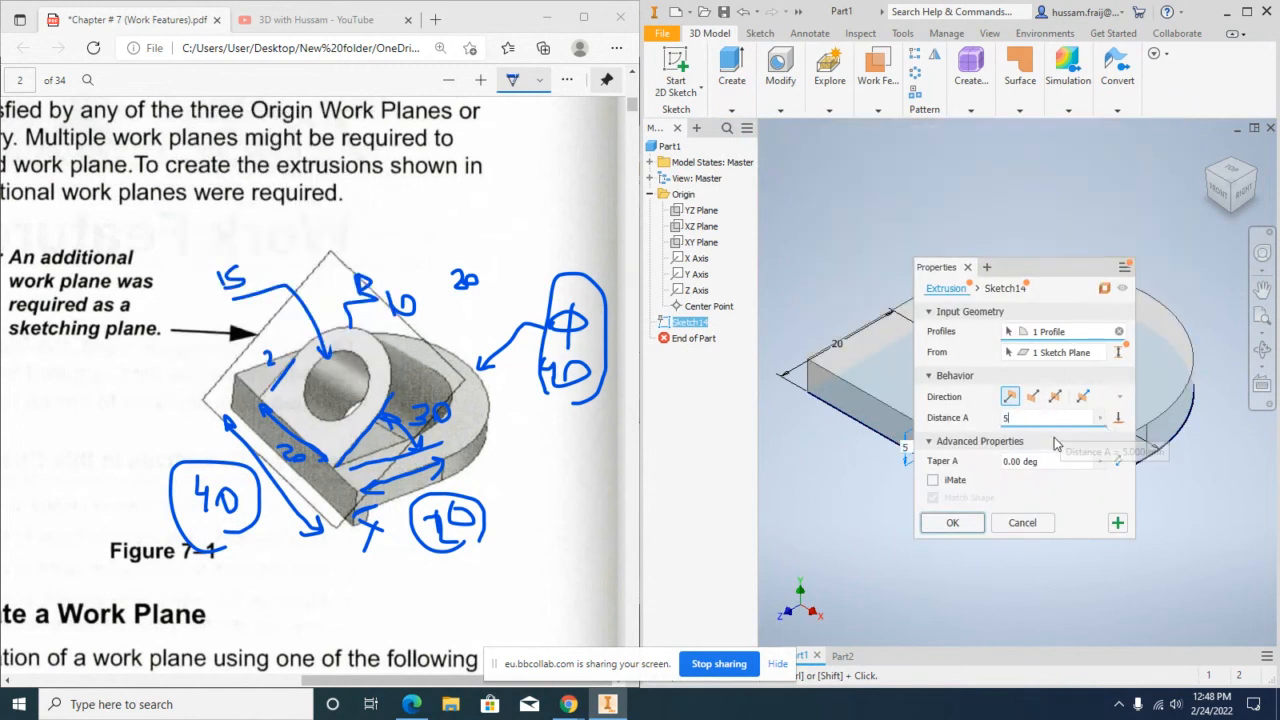
{"action": "left_click", "coordinate": [952, 522]}
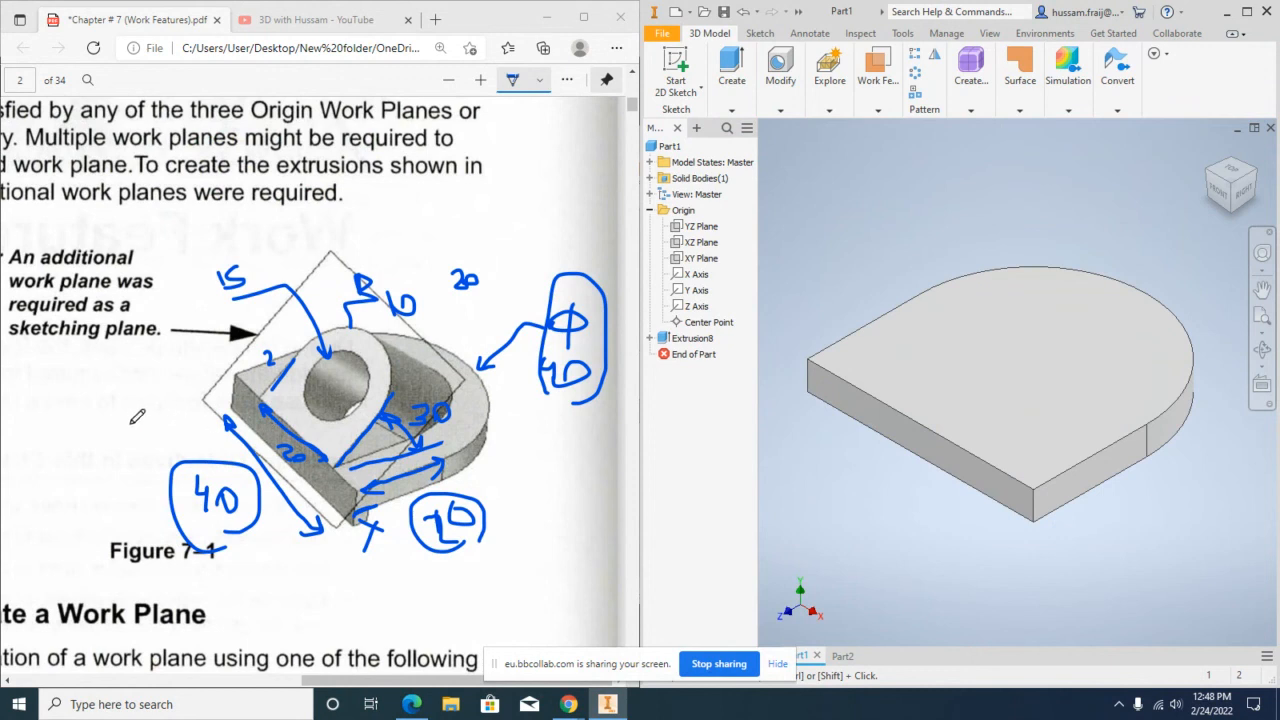
{"action": "mouse_move", "coordinate": [97, 392]}
{"action": "left_mouse_down"}
{"action": "mouse_move", "coordinate": [132, 382]}
{"action": "mouse_move", "coordinate": [111, 412]}
{"action": "mouse_move", "coordinate": [131, 408]}
{"action": "left_mouse_up"}
{"action": "mouse_move", "coordinate": [68, 362]}
{"action": "left_mouse_down"}
{"action": "mouse_move", "coordinate": [42, 372]}
{"action": "mouse_move", "coordinate": [42, 392]}
{"action": "left_mouse_up"}
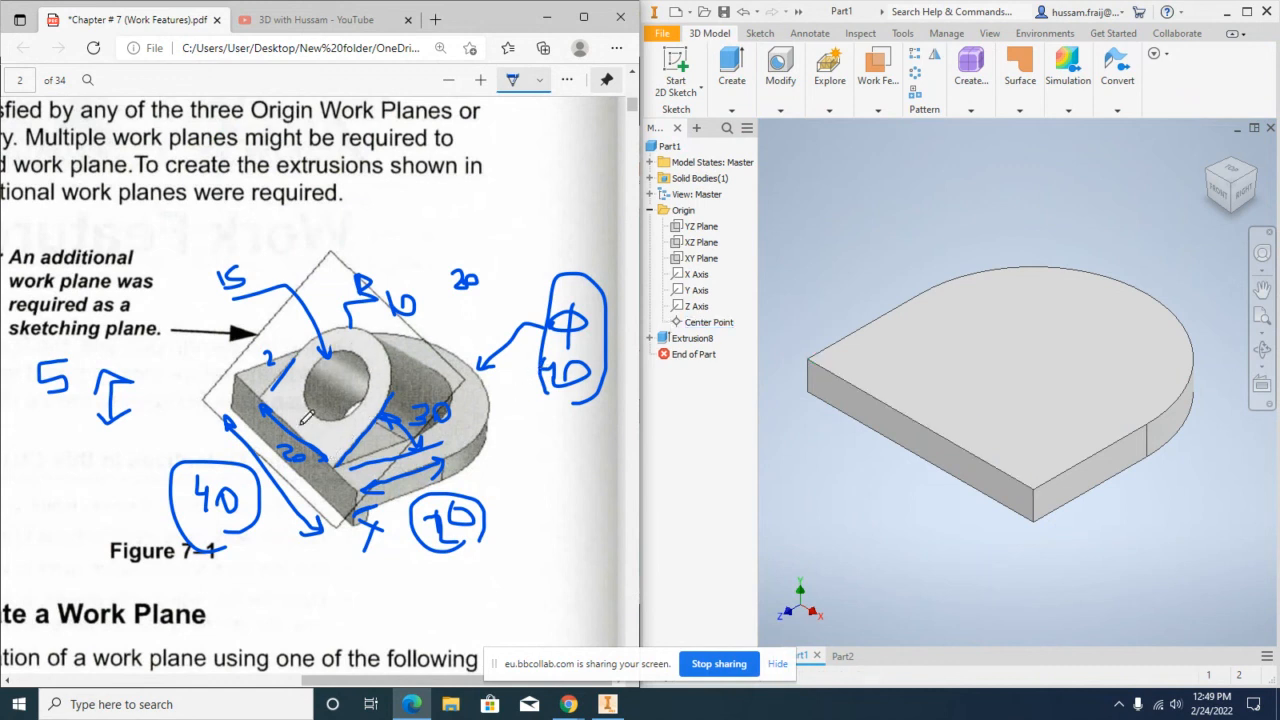
{"action": "left_click", "coordinate": [877, 78]}
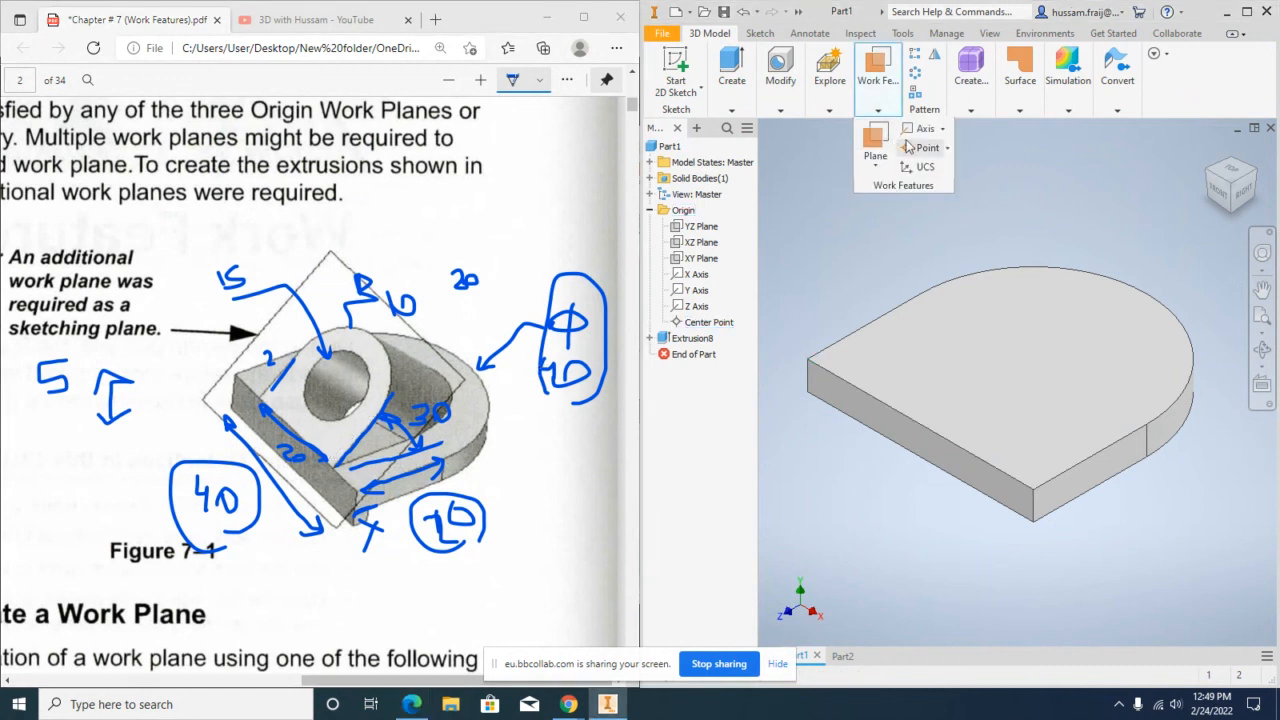
{"action": "left_click", "coordinate": [876, 162]}
{"action": "left_click", "coordinate": [1130, 211]}
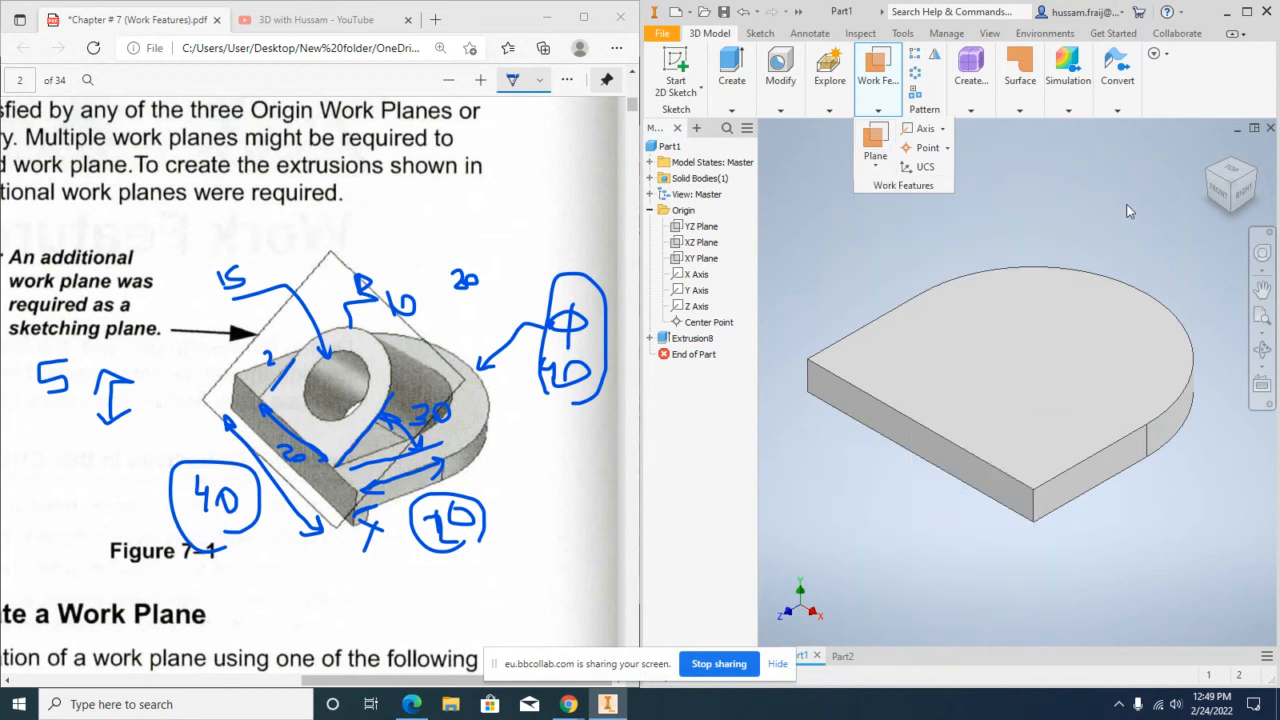
{"action": "mouse_move", "coordinate": [971, 100]}
{"action": "left_click", "coordinate": [1006, 149]}
{"action": "mouse_move", "coordinate": [880, 66]}
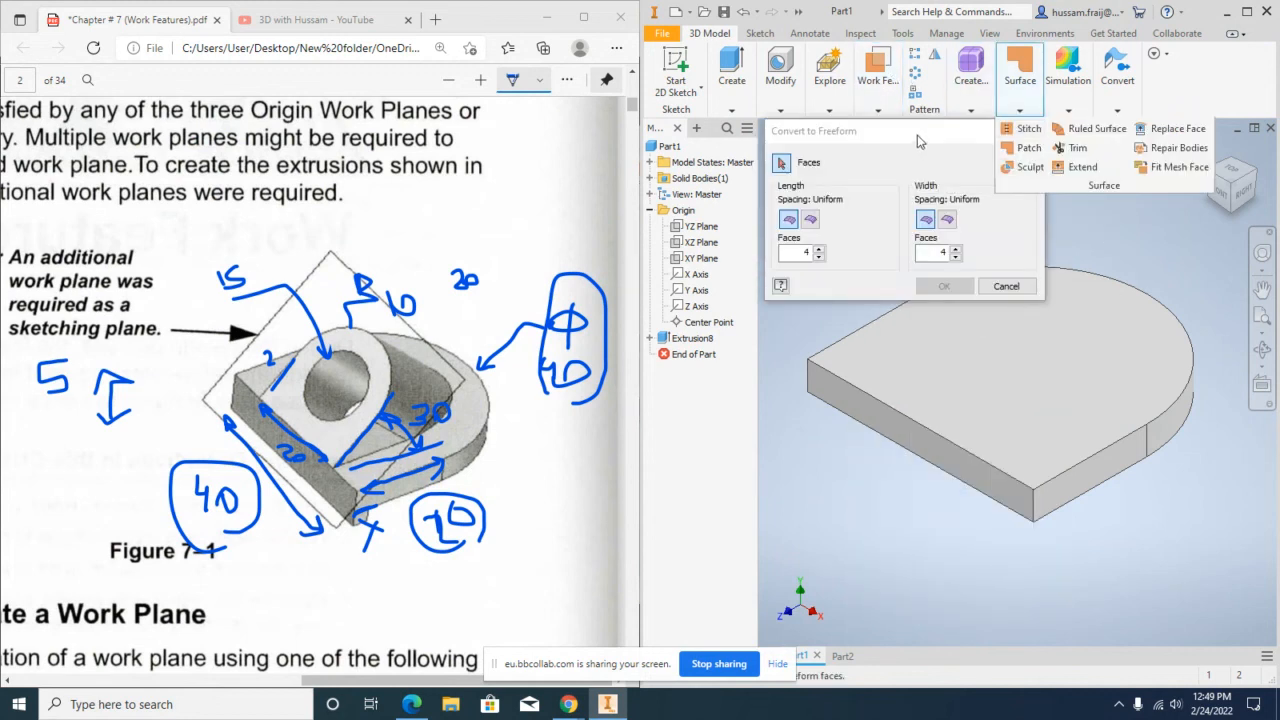
{"action": "left_click_drag", "start_coordinate": [1020, 122], "coordinate": [965, 258]}
{"action": "left_click", "coordinate": [976, 266]}
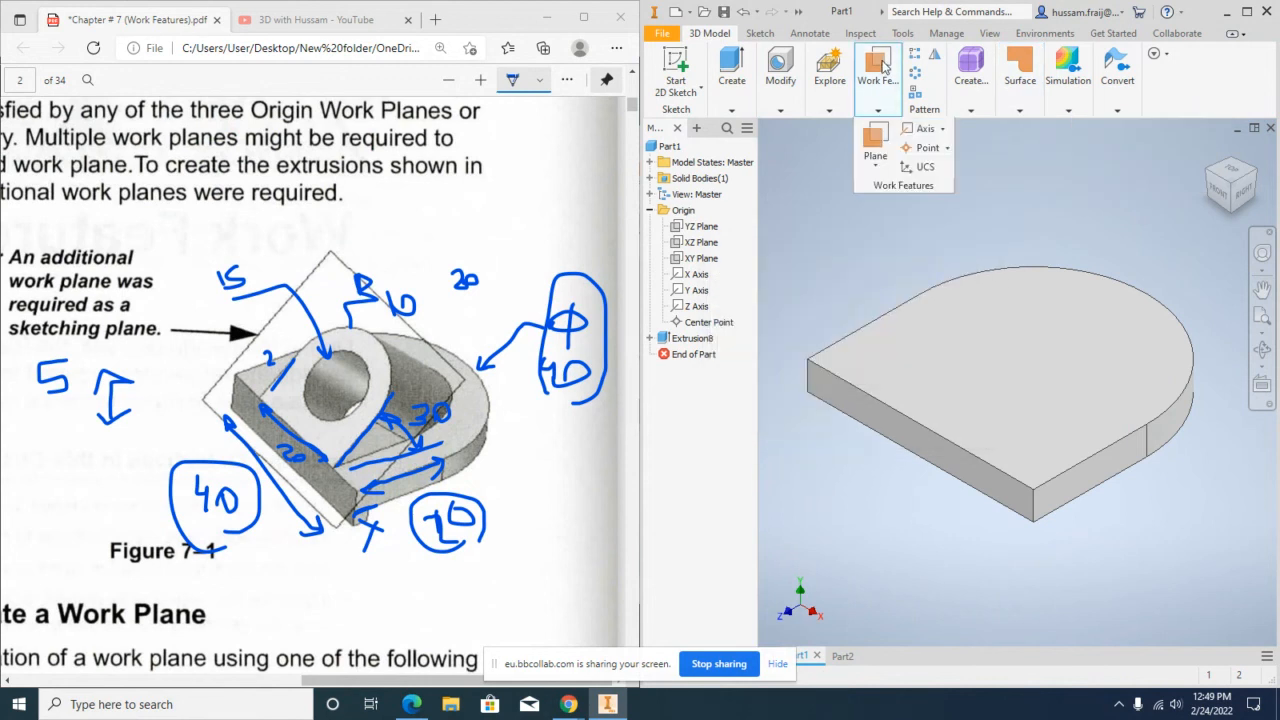
Step: Create a work plane through the long straight edge of the base's top face, angled 30 degrees to that face
{"action": "mouse_move", "coordinate": [877, 82]}
{"action": "left_click", "coordinate": [876, 140]}
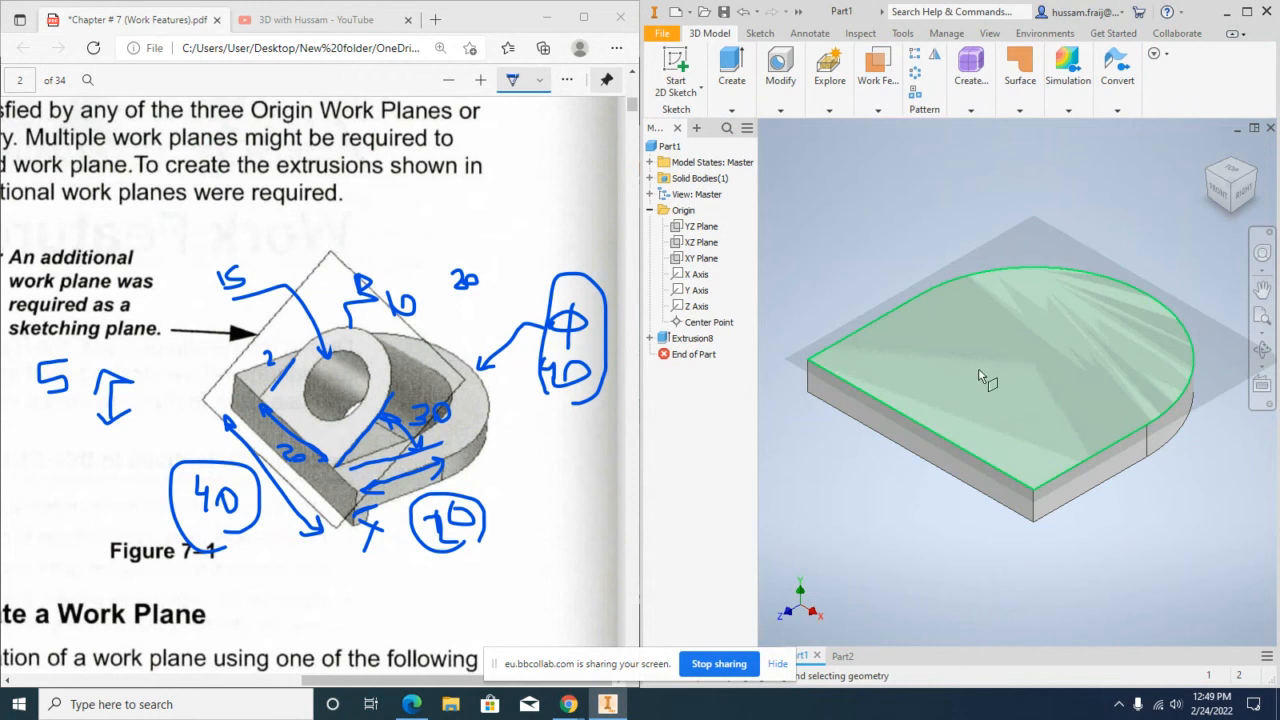
{"action": "left_click", "coordinate": [1014, 348]}
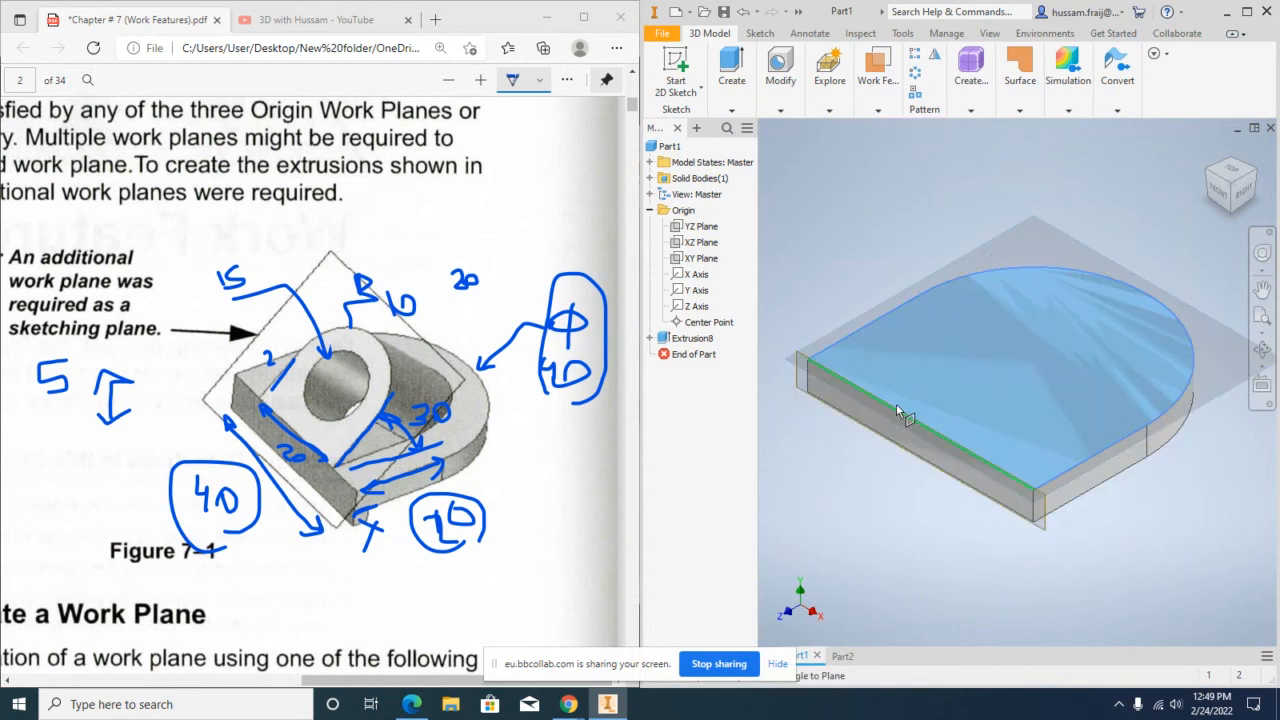
{"action": "left_click", "coordinate": [883, 403]}
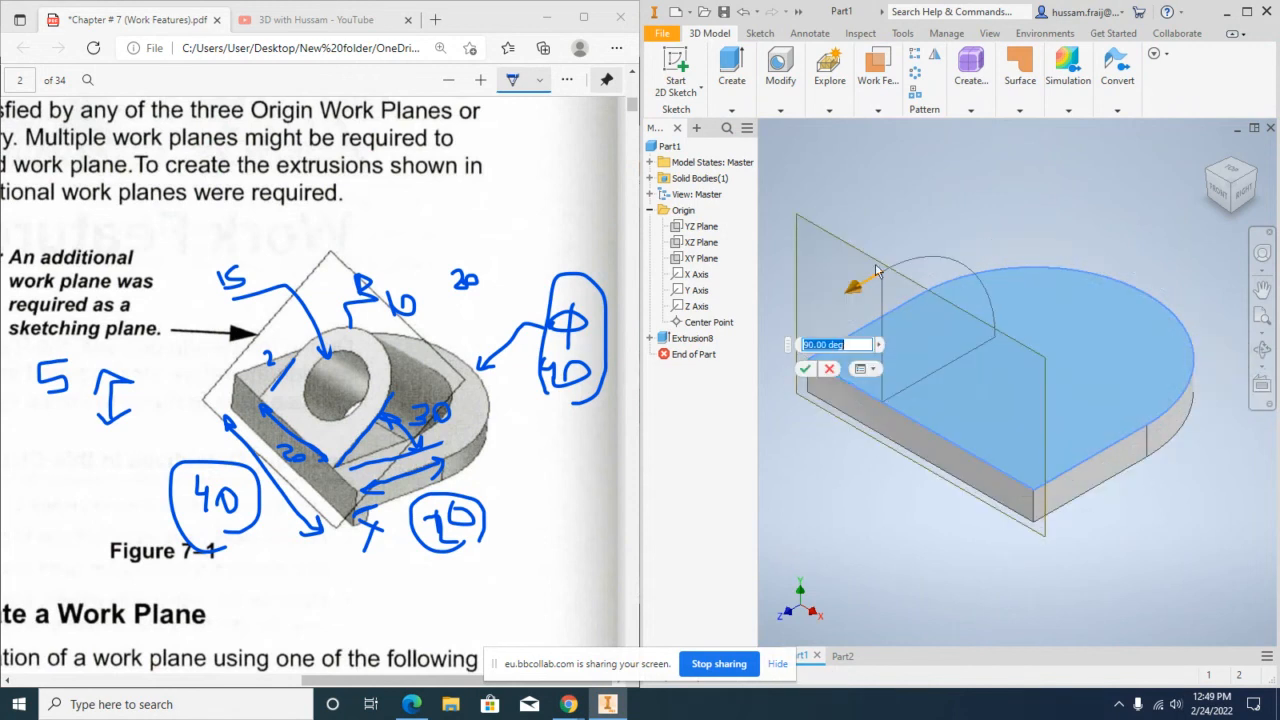
{"action": "left_click_drag", "start_coordinate": [876, 270], "coordinate": [963, 256]}
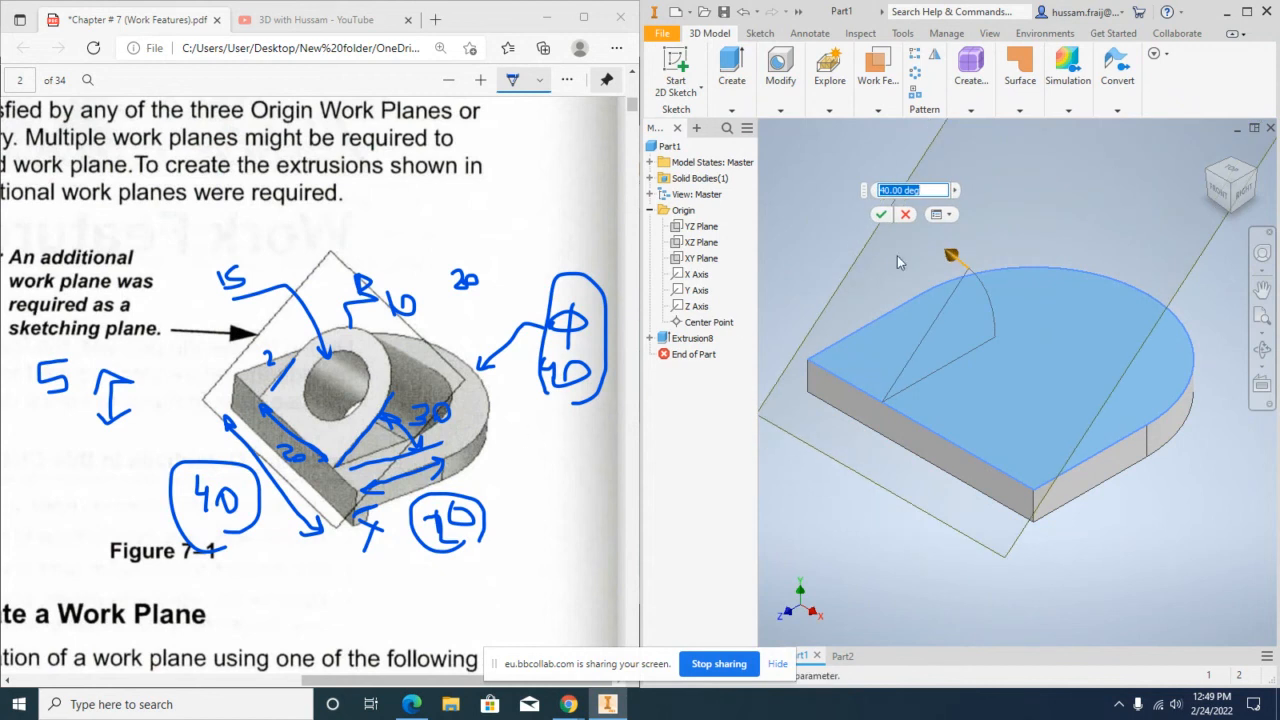
{"action": "type", "text": "30"}
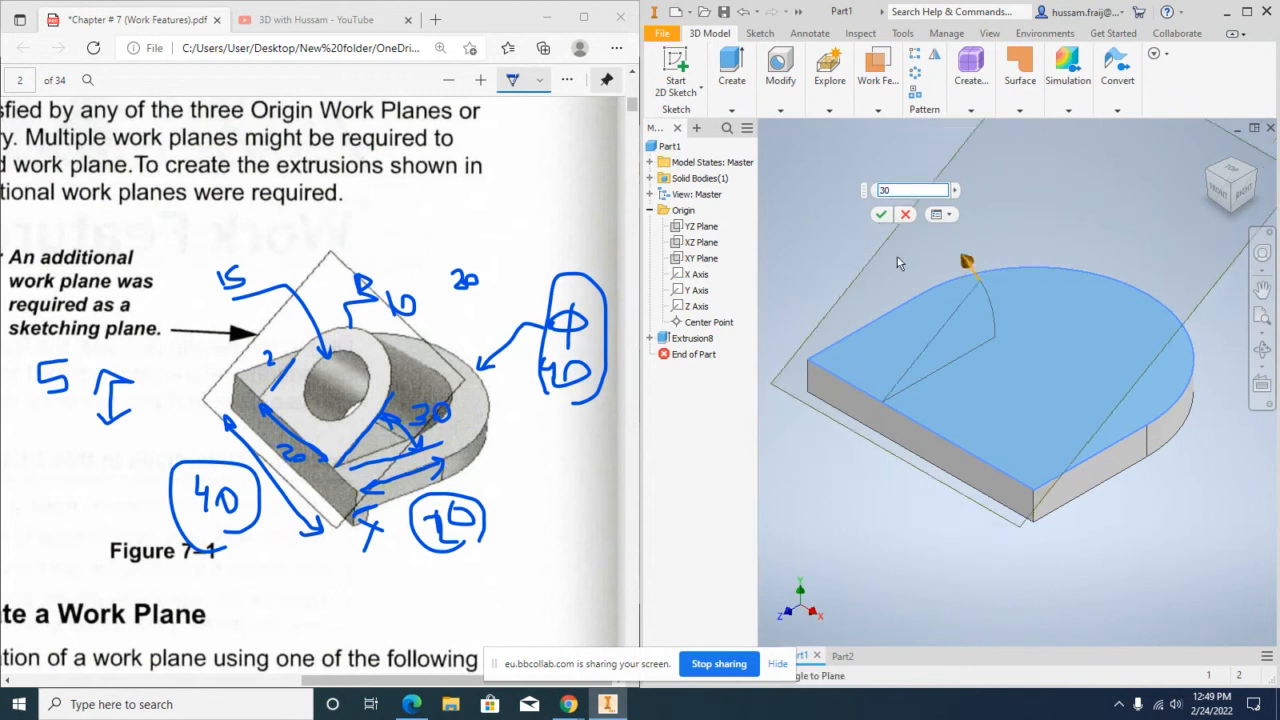
{"action": "left_click", "coordinate": [880, 214]}
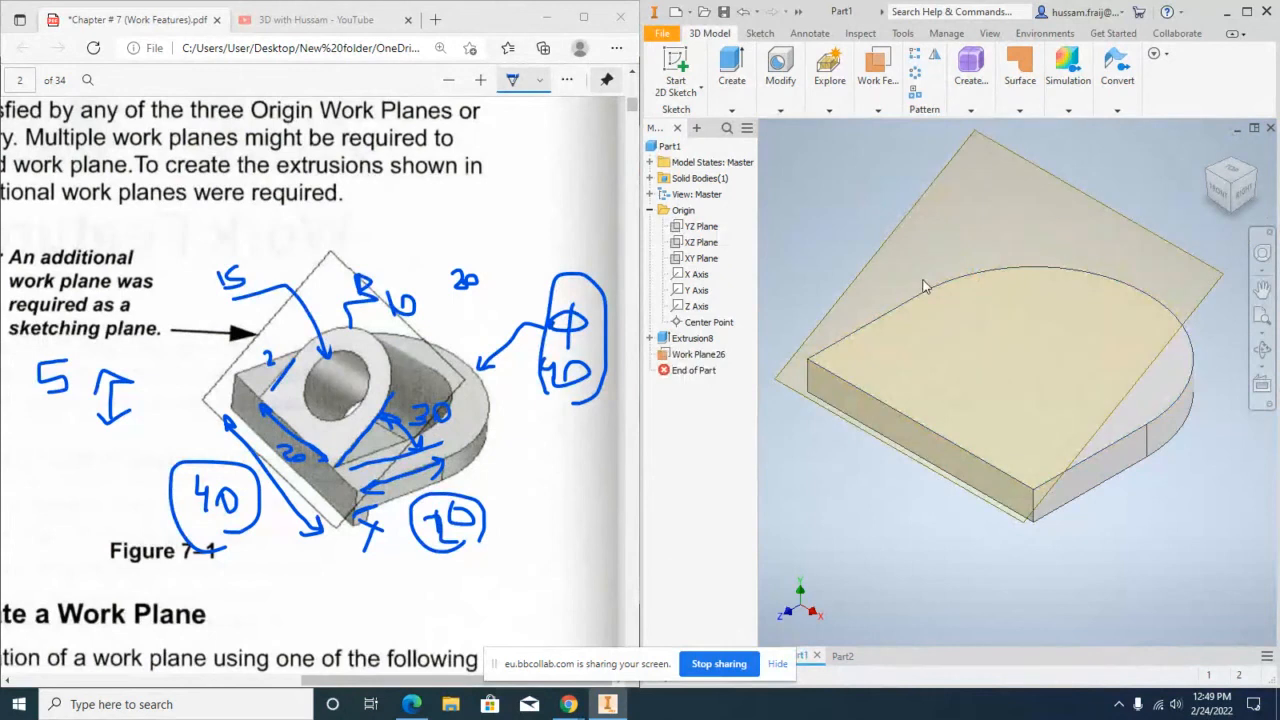
Step: Start a new 2D sketch on the angled work plane
{"action": "left_click", "coordinate": [678, 92]}
{"action": "left_click", "coordinate": [705, 117]}
{"action": "left_click", "coordinate": [938, 173]}
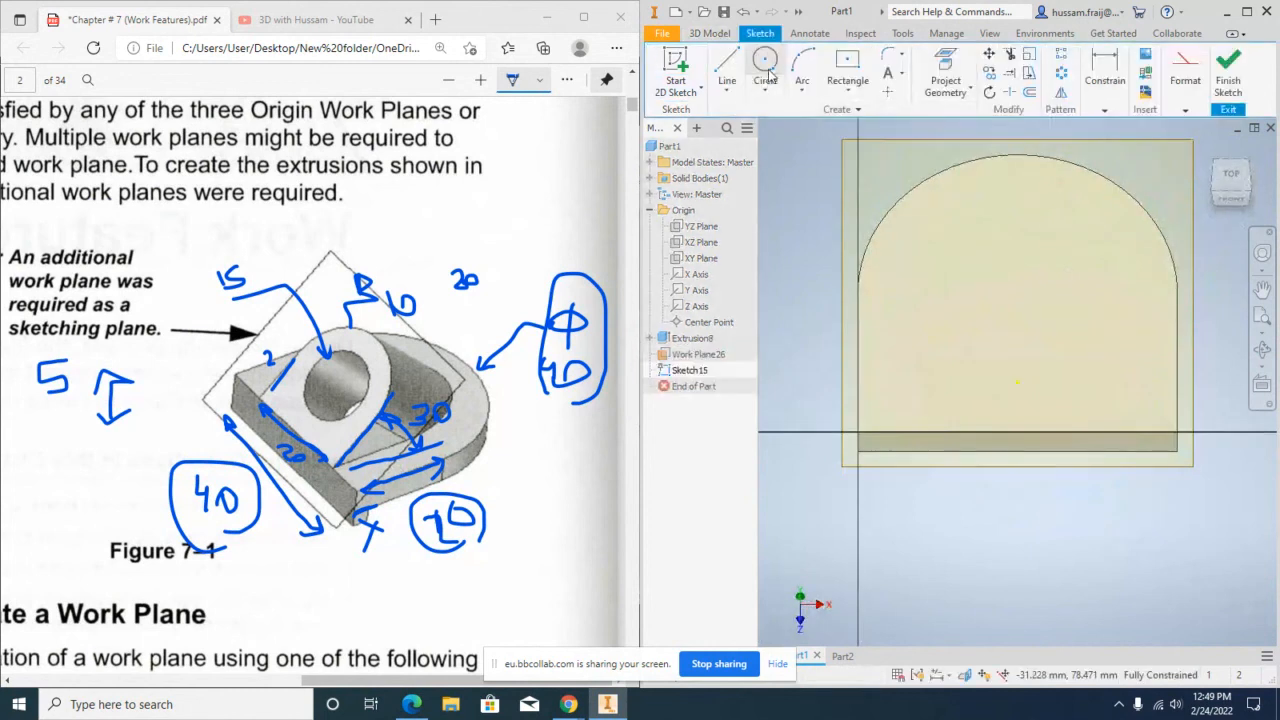
Step: Begin a rectangle along the base's long straight edge in the angled sketch
{"action": "left_click", "coordinate": [848, 91]}
{"action": "left_click", "coordinate": [848, 121]}
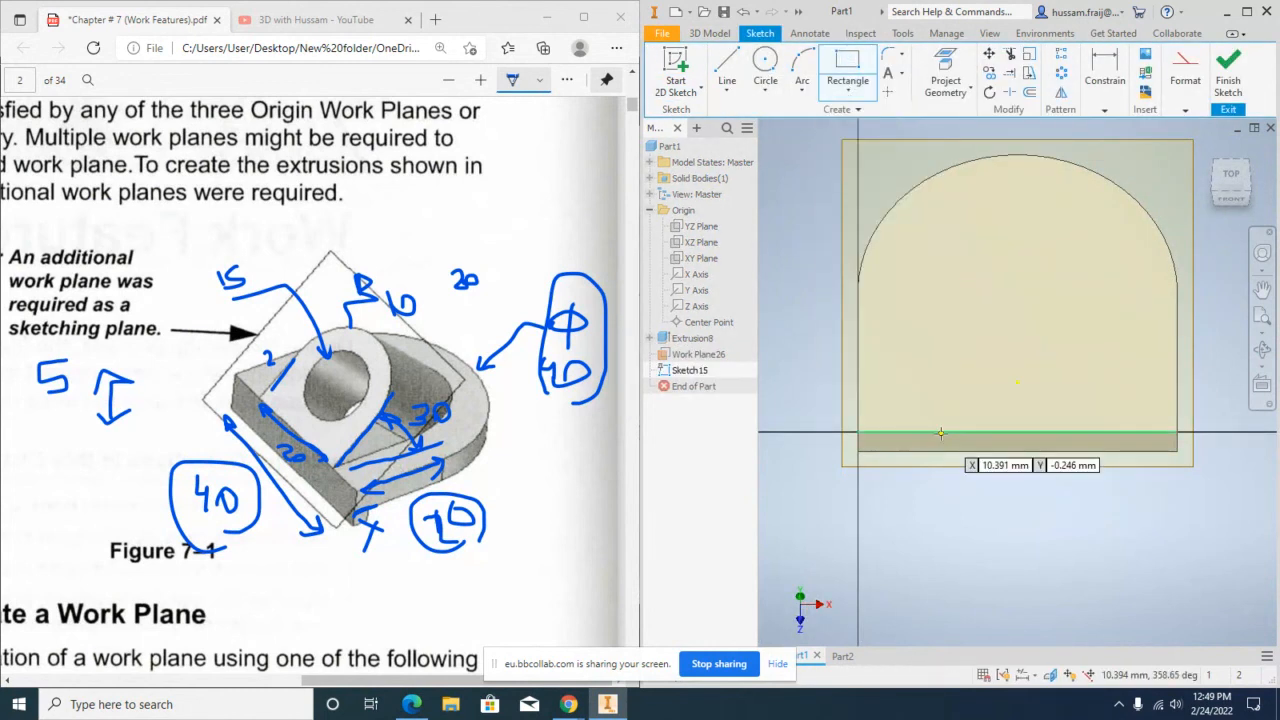